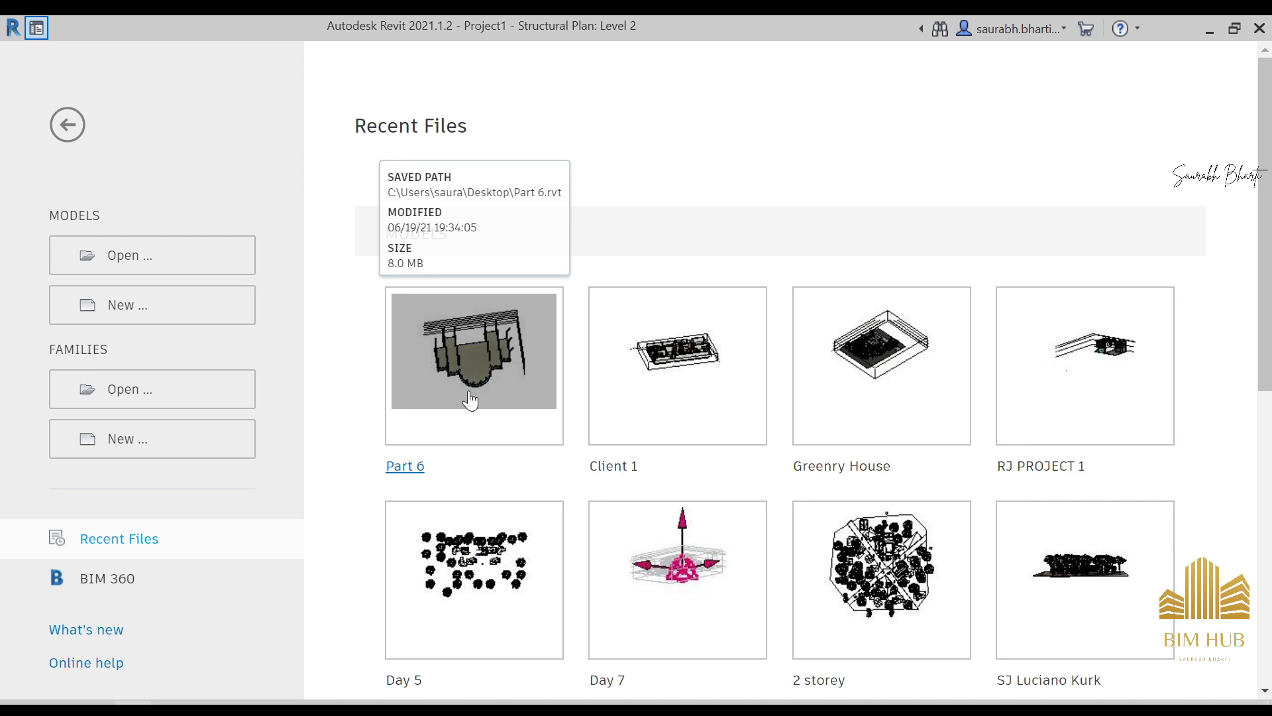
# Open the recent project file Part 6.
pyautogui.click(469, 392)
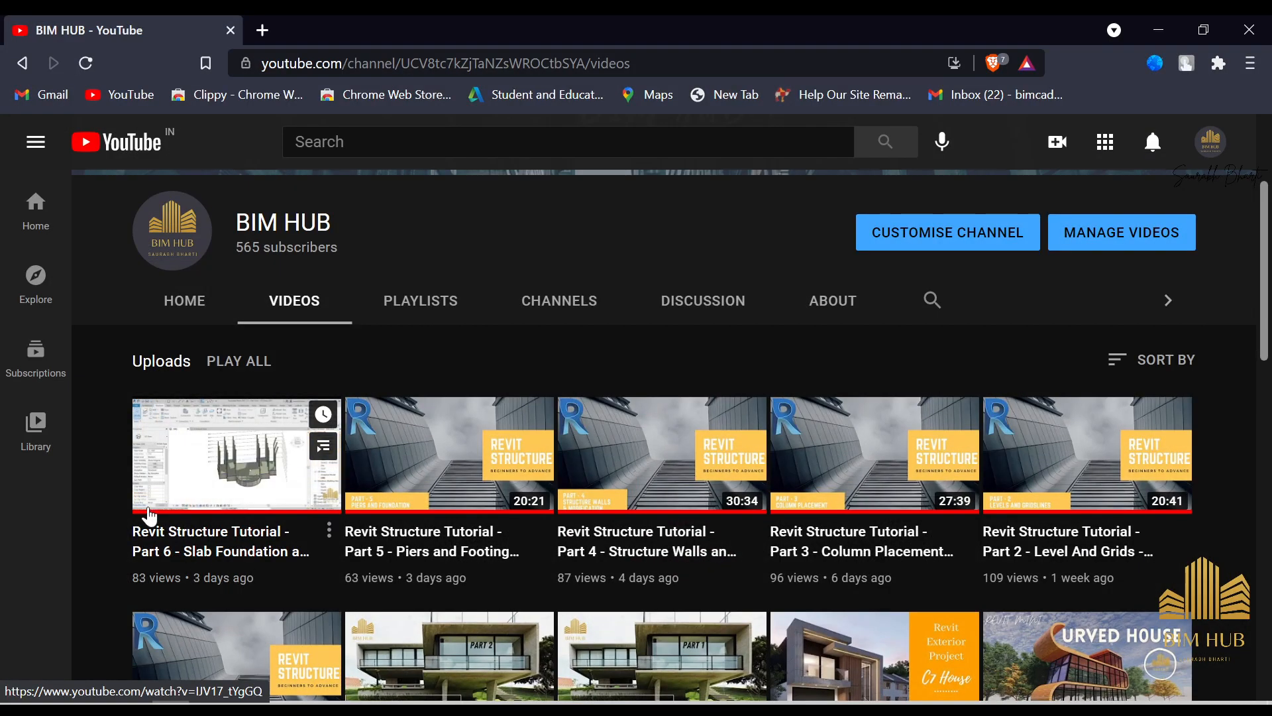
# Switch to the browser, open the Revit Structure Tutorial Part 6 video in a new tab and expand its description.
pyautogui.rightClick(202, 490)
pyautogui.click(334, 92)
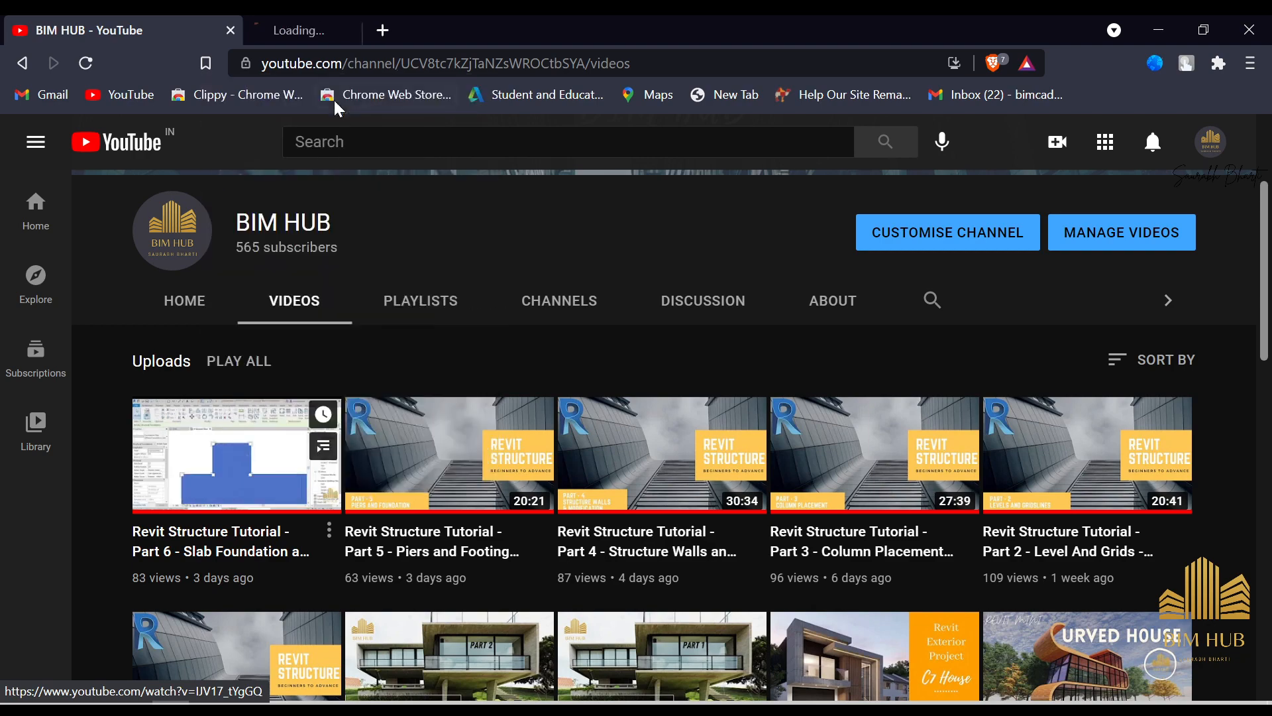
pyautogui.click(368, 25)
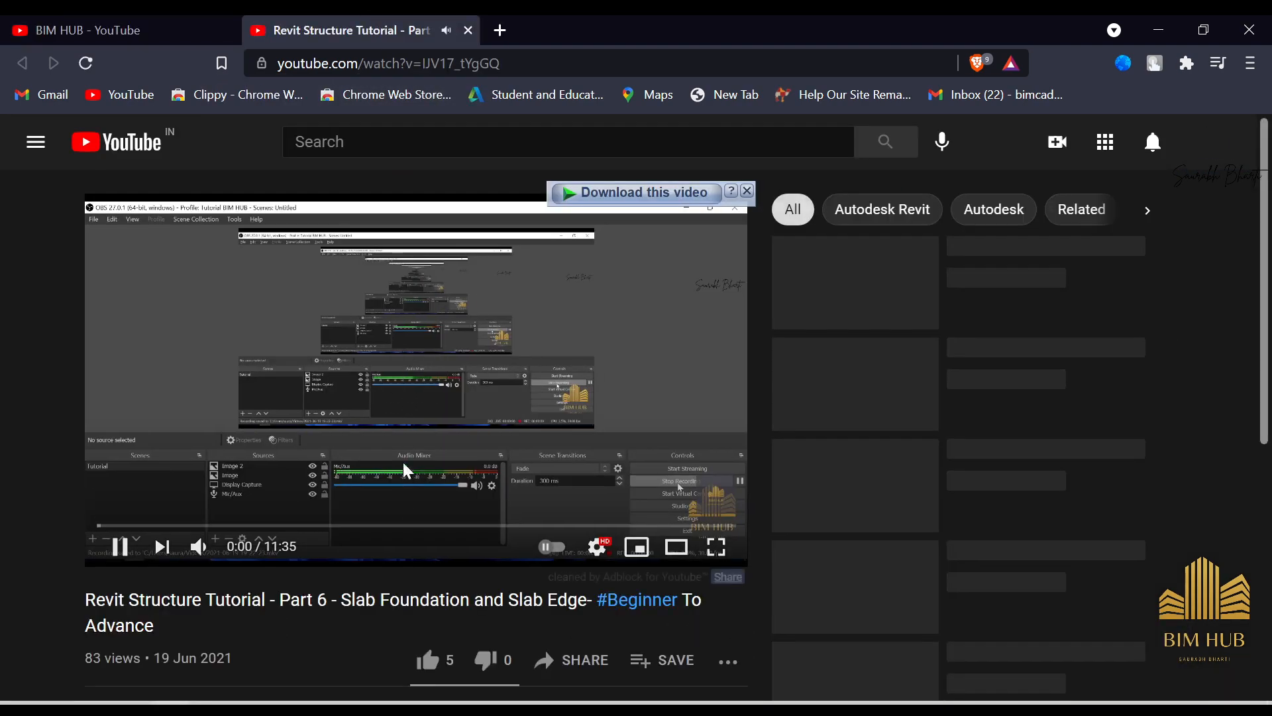
pyautogui.scroll(-5, 302, 458)
pyautogui.click(199, 487)
# Open the project file link from the video description in a new tab and close the video's tab.
pyautogui.rightClick(225, 500)
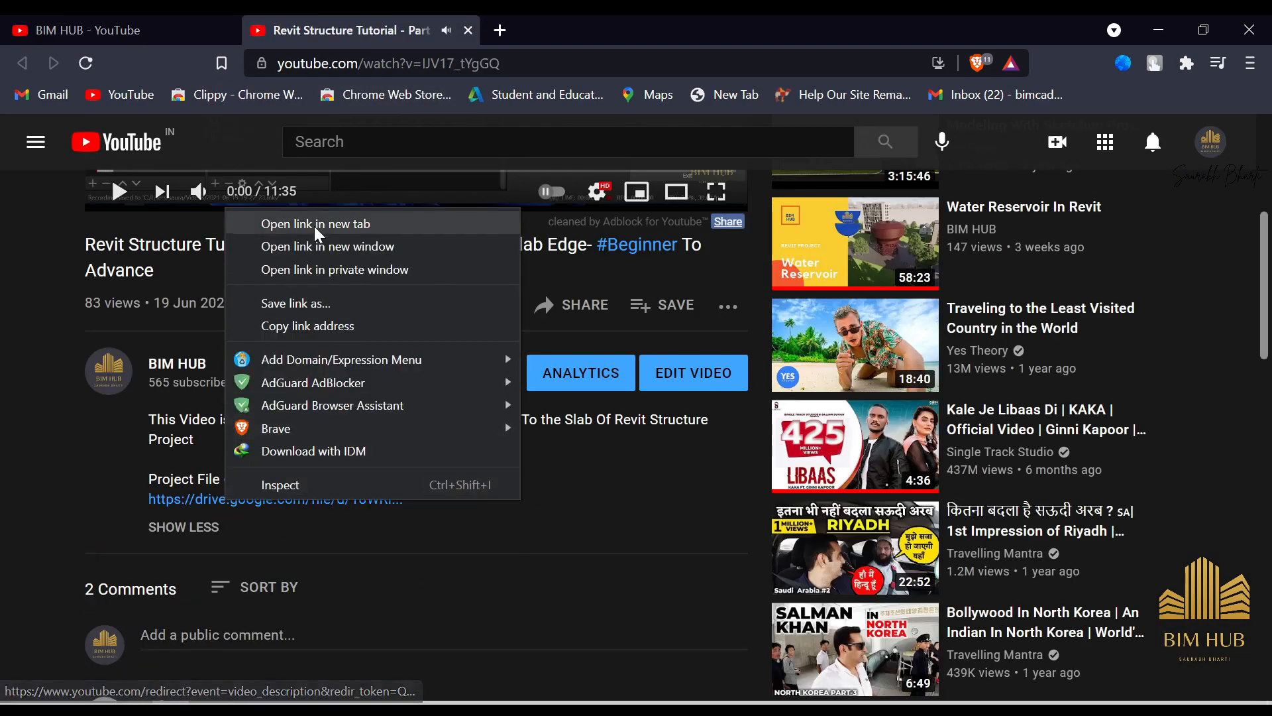
pyautogui.click(318, 224)
pyautogui.click(562, 26)
pyautogui.click(468, 30)
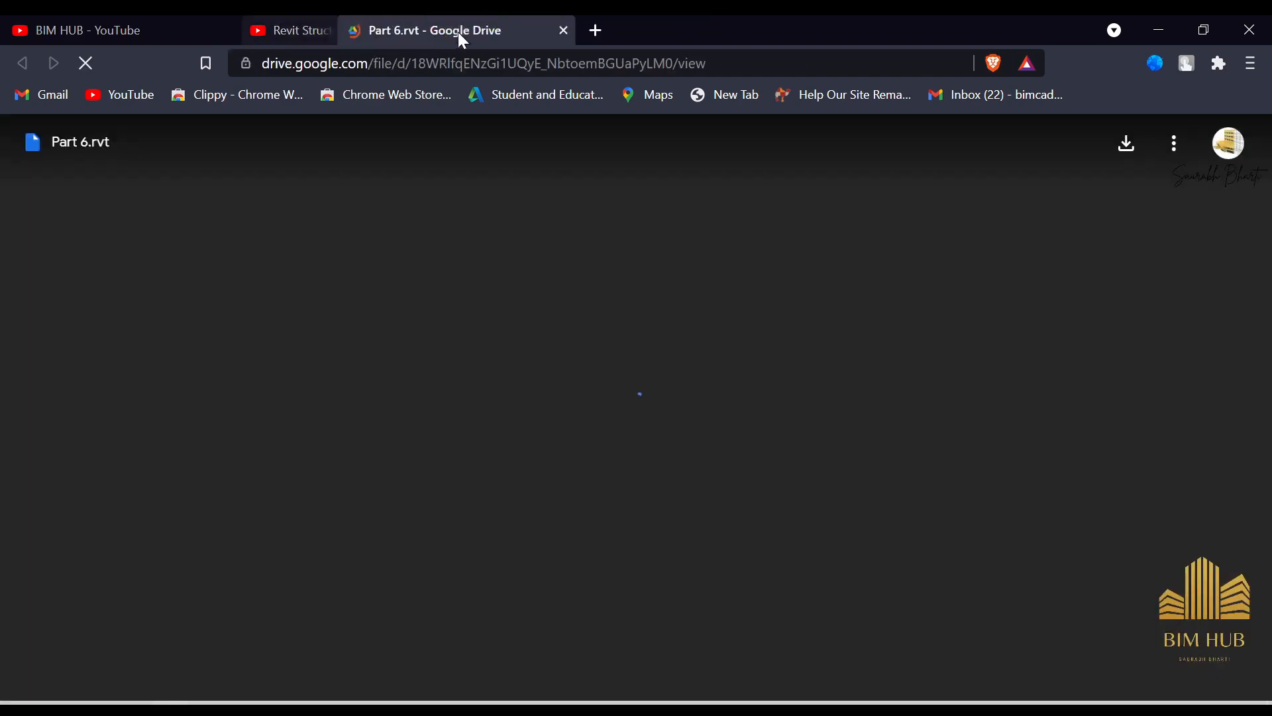
# Start downloading Part 6.rvt from Google Drive, cancel saving it and close the tab.
pyautogui.click(1124, 157)
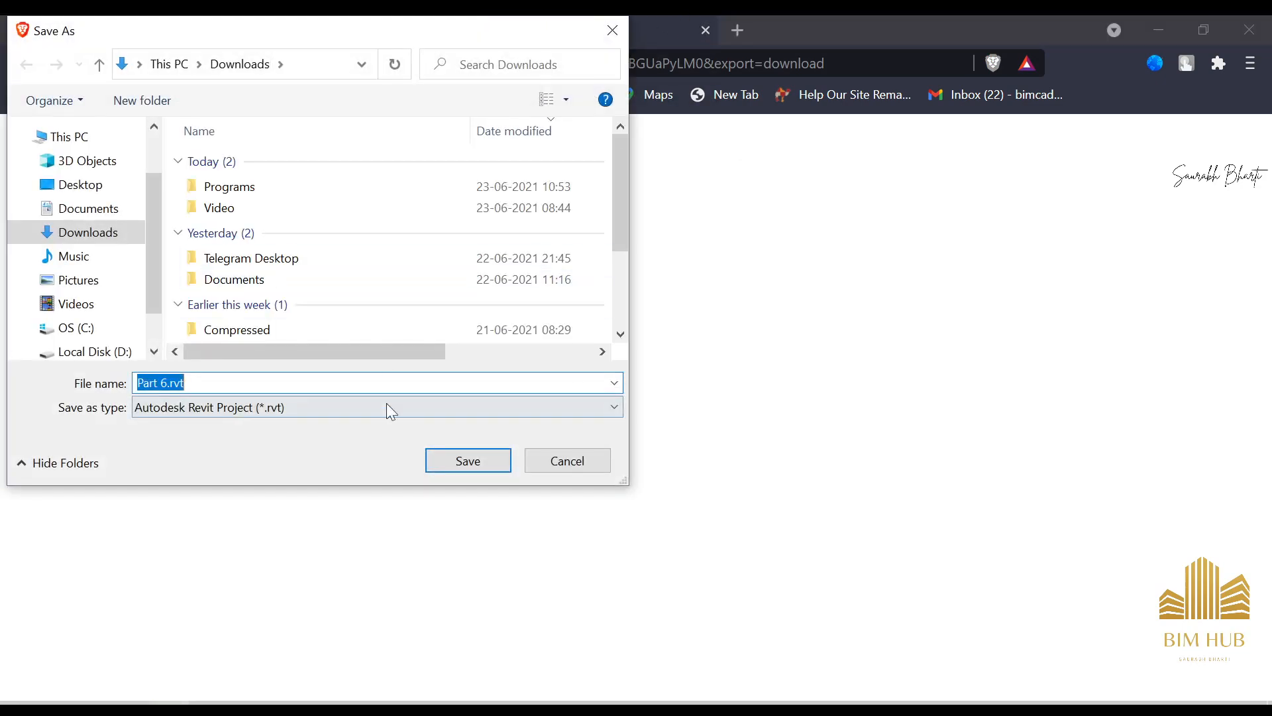
pyautogui.click(577, 460)
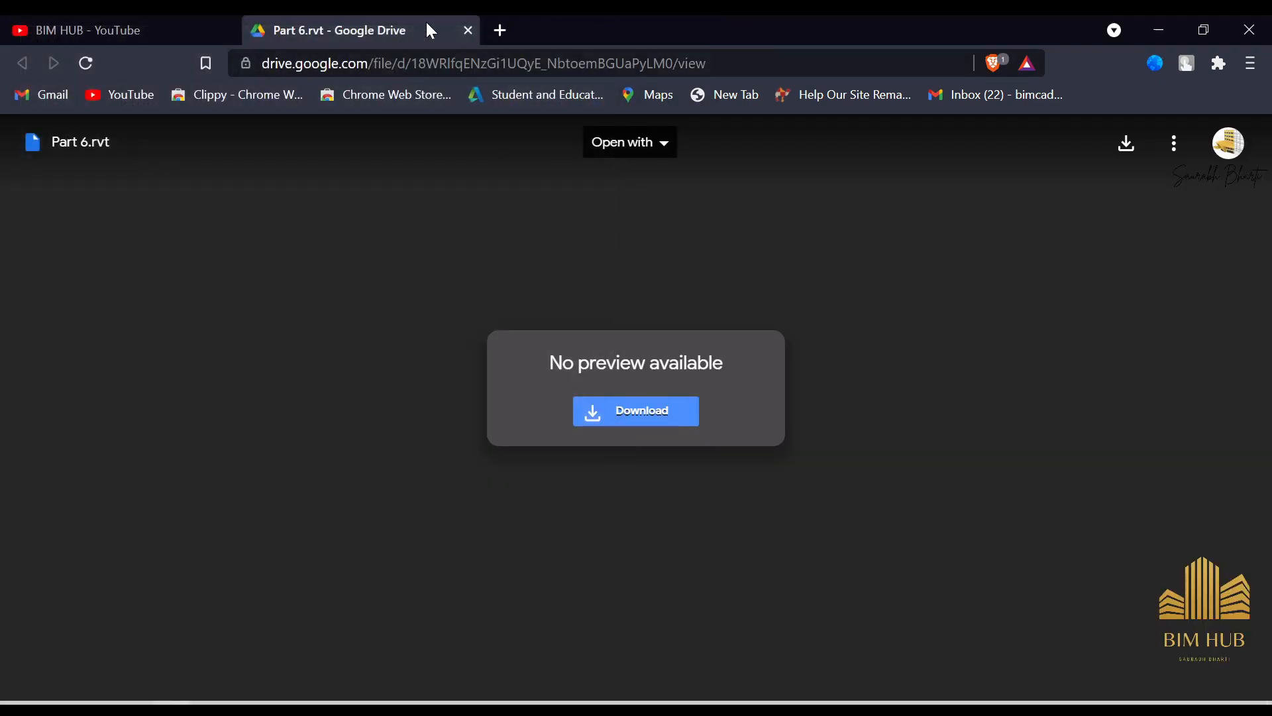
pyautogui.click(469, 31)
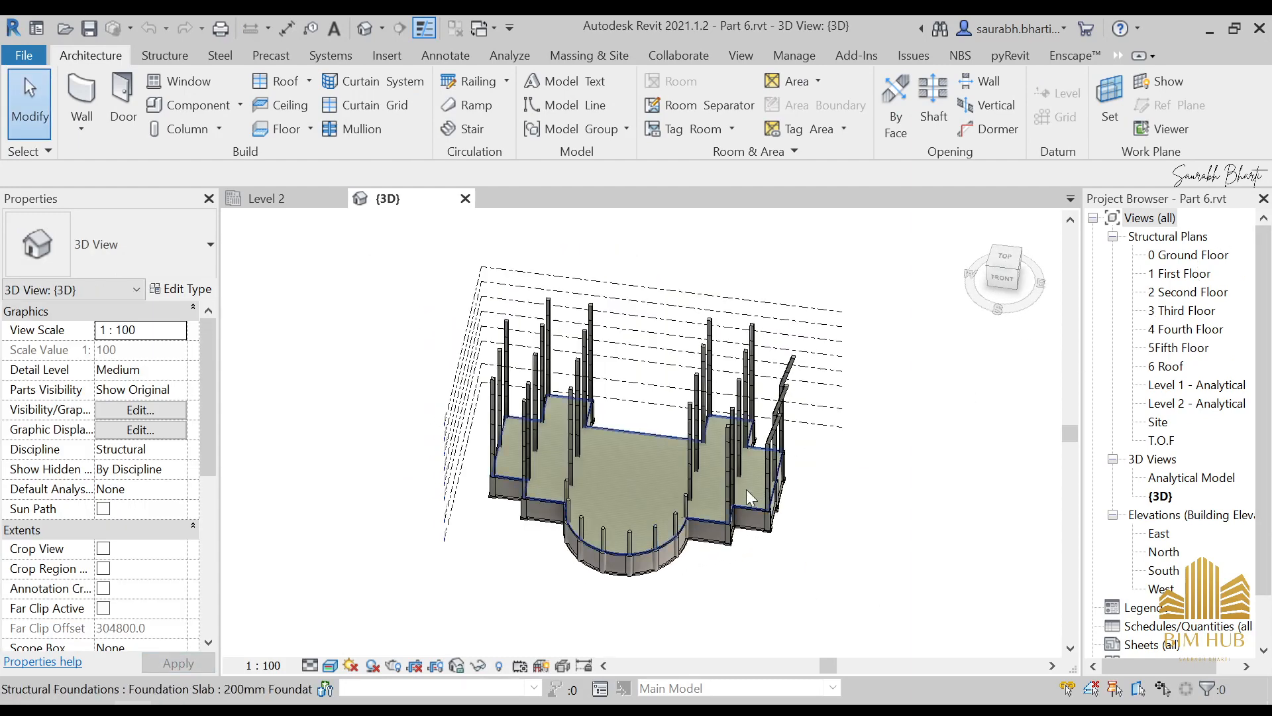
# Switch to Revit and open the 1 First Floor structural plan of the Part 6 project.
pyautogui.keyDown('shift'); pyautogui.moveTo(769, 464); pyautogui.dragTo(643, 428, button='middle'); pyautogui.keyUp('shift')
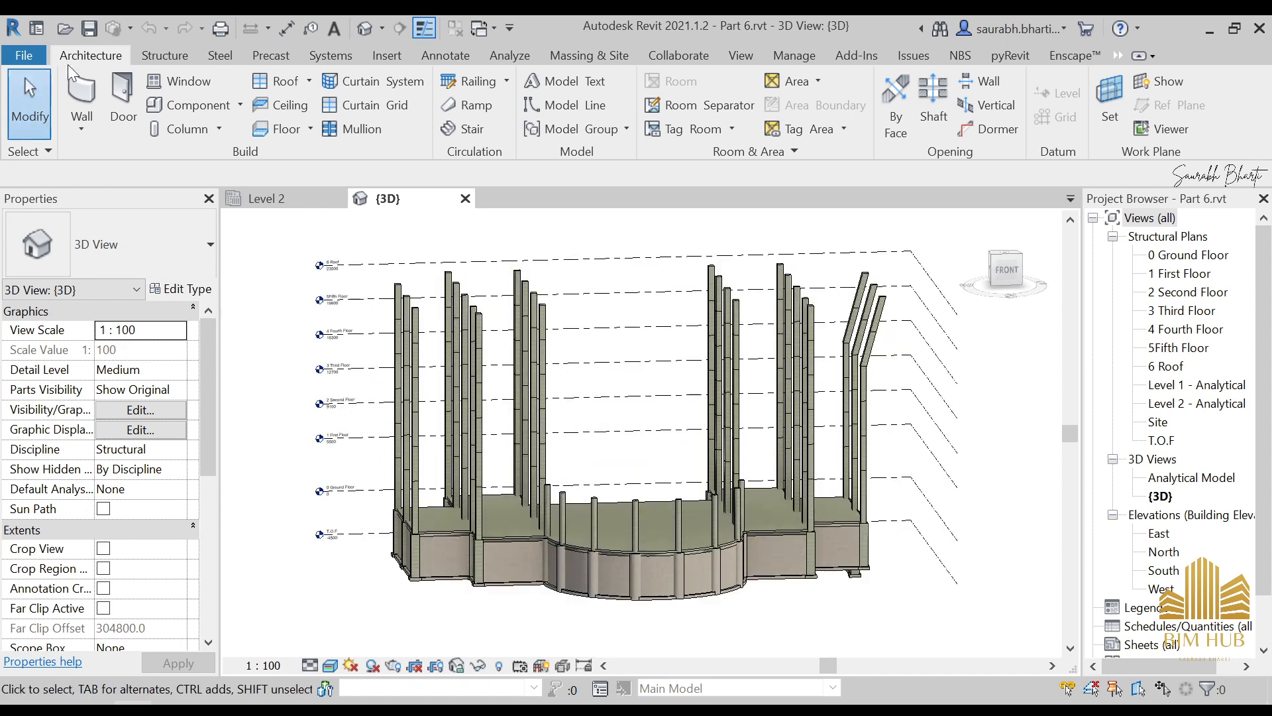
pyautogui.click(166, 55)
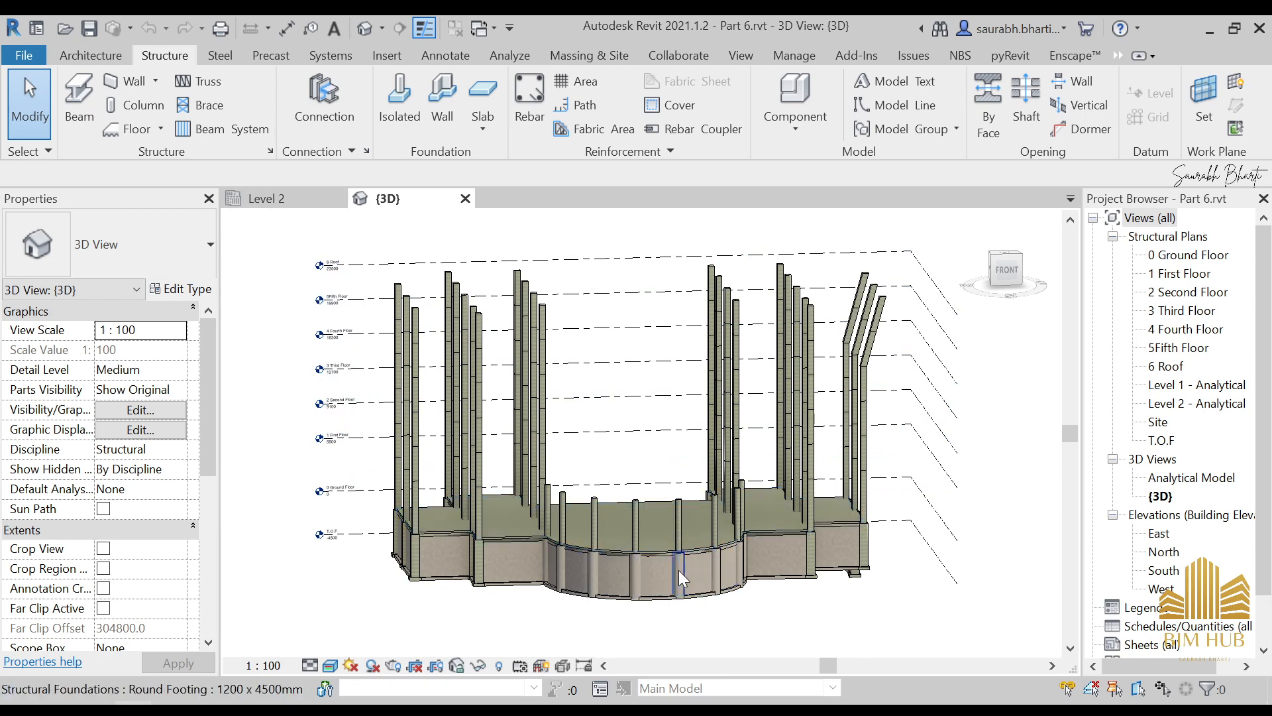
pyautogui.keyDown('shift'); pyautogui.moveTo(660, 515); pyautogui.dragTo(646, 487, button='middle'); pyautogui.keyUp('shift')
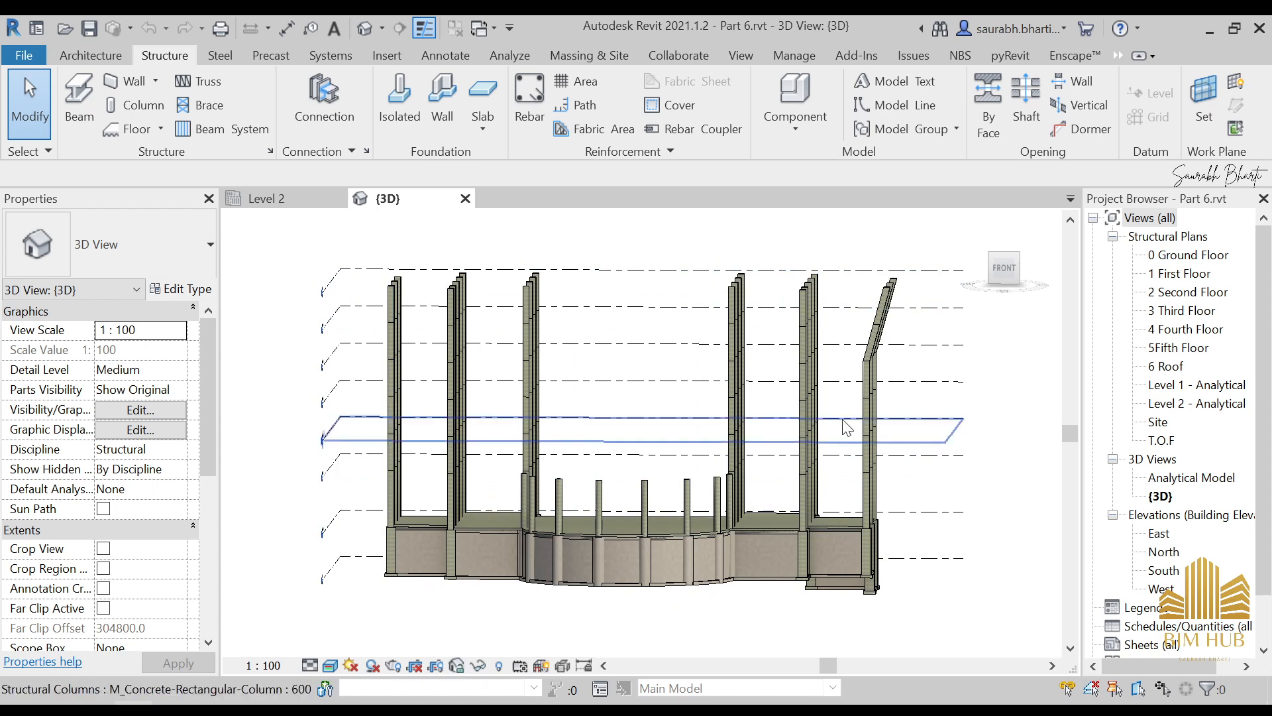
pyautogui.doubleClick(1184, 274)
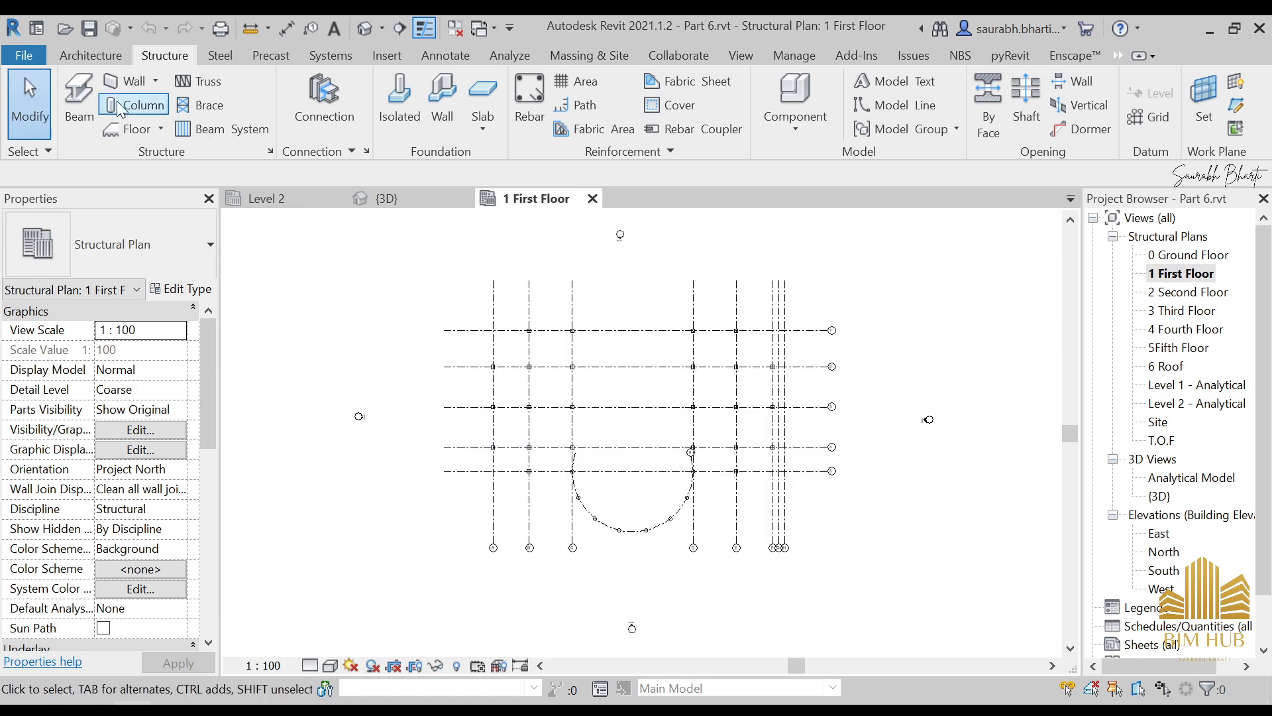
# Place an M_Concrete-Rectangular Beam 300 x 600mm along grid line 1 between the columns at grids B and C.
pyautogui.click(79, 93)
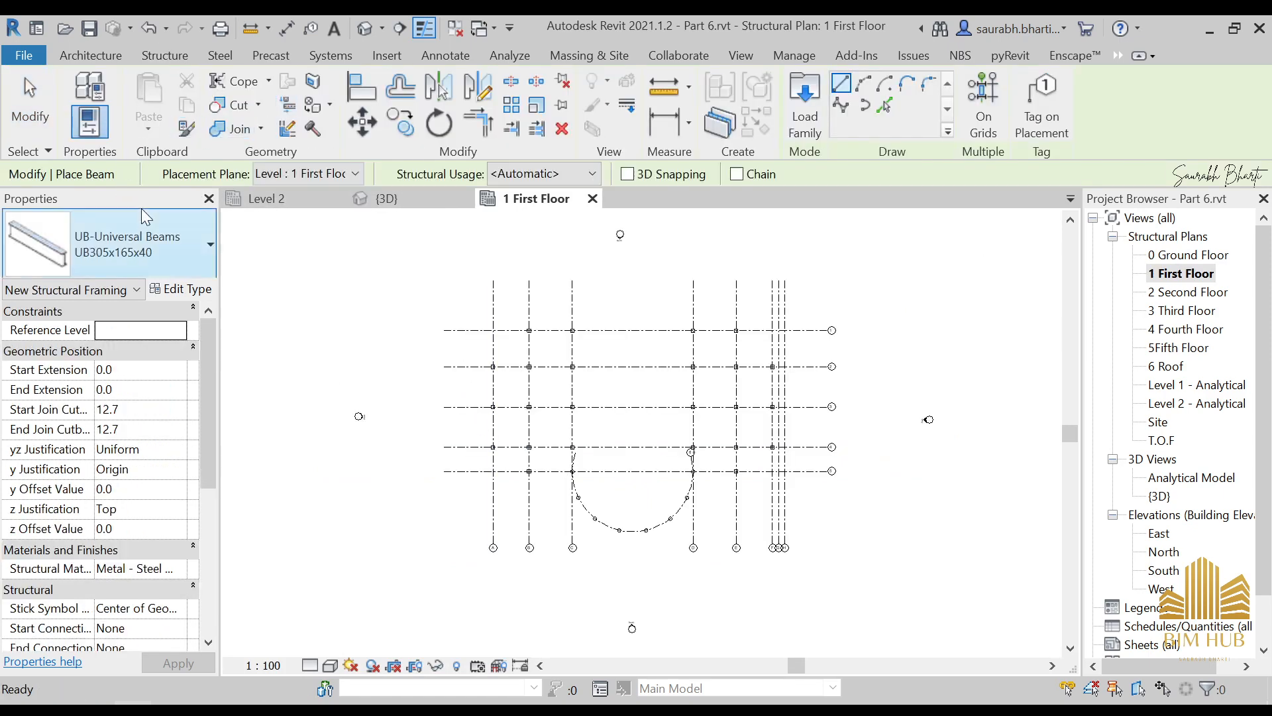
pyautogui.click(142, 232)
pyautogui.scroll(3, 124, 341)
pyautogui.click(121, 352)
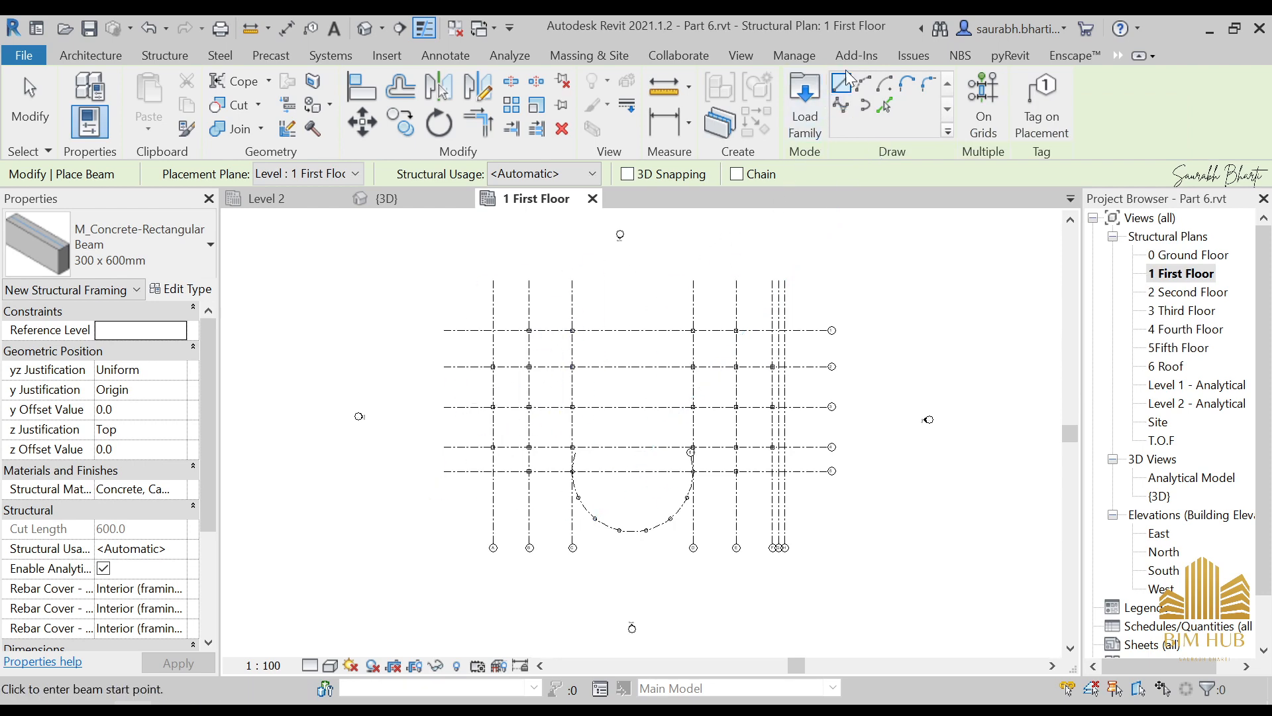
pyautogui.scroll(5, 574, 364)
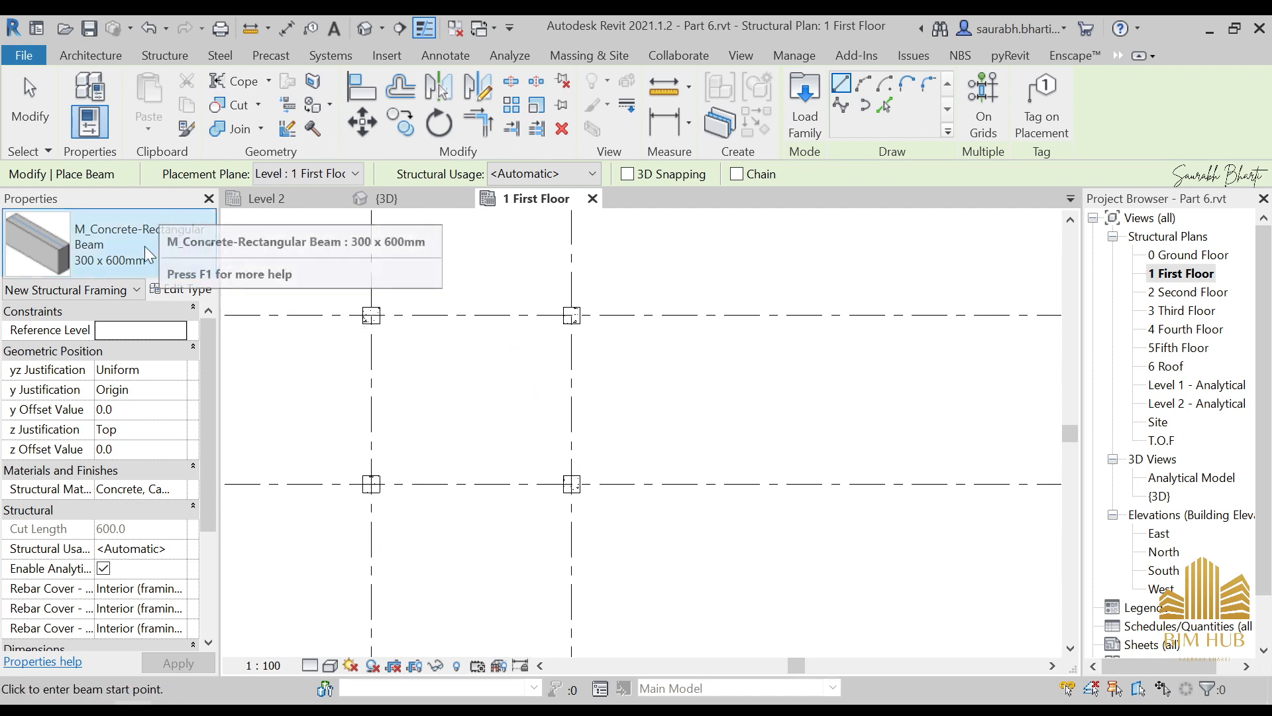
pyautogui.click(371, 315)
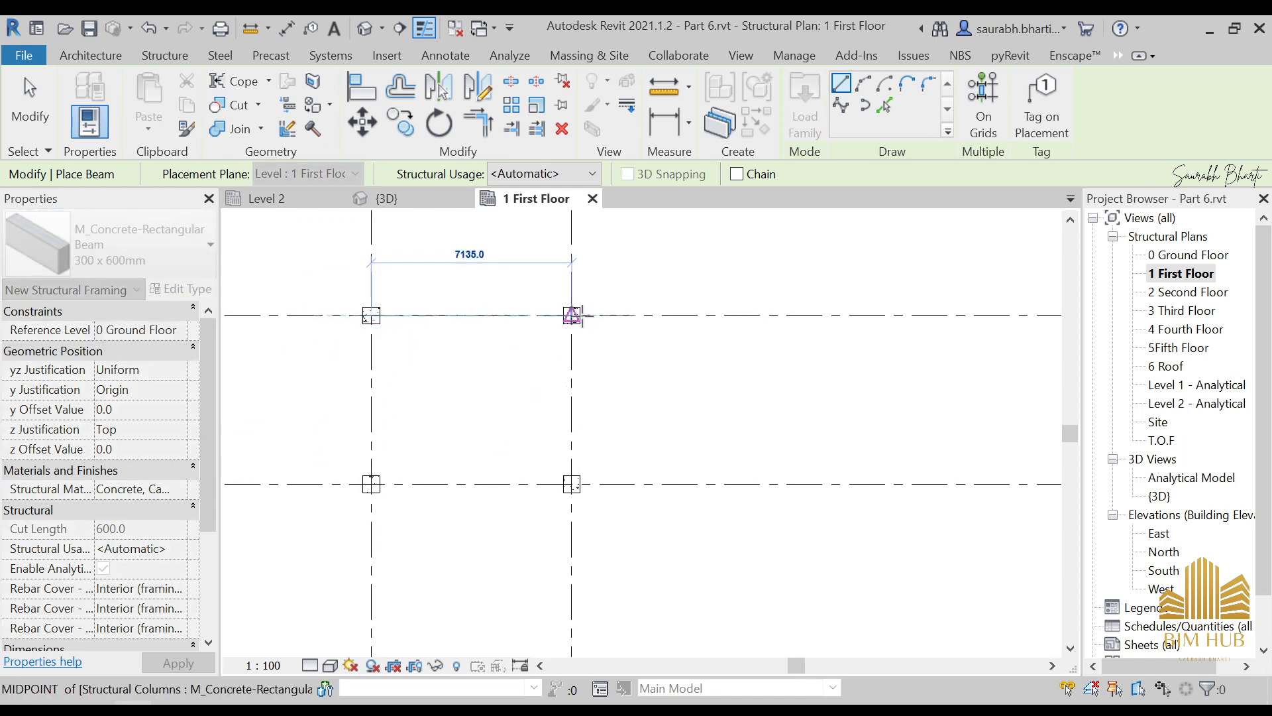
pyautogui.click(571, 315)
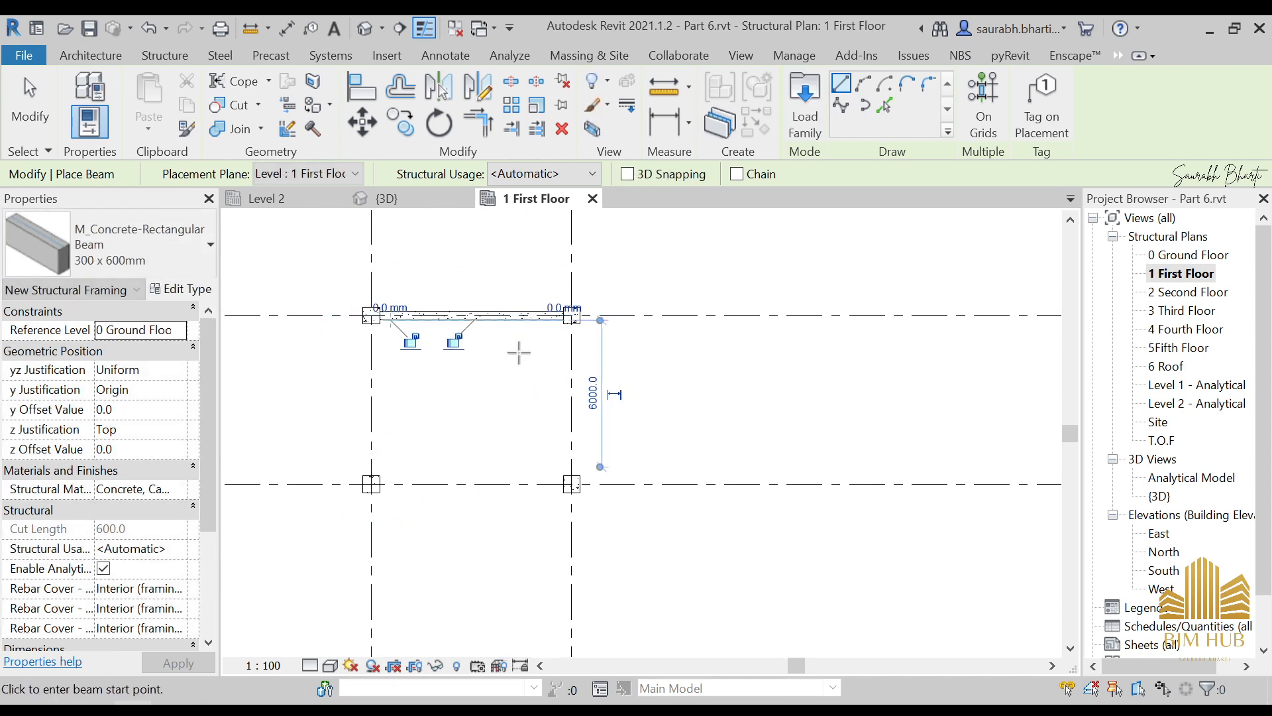
pyautogui.scroll(-5, 520, 351)
pyautogui.press('Escape')
pyautogui.press('Escape')
pyautogui.scroll(4, 526, 363)
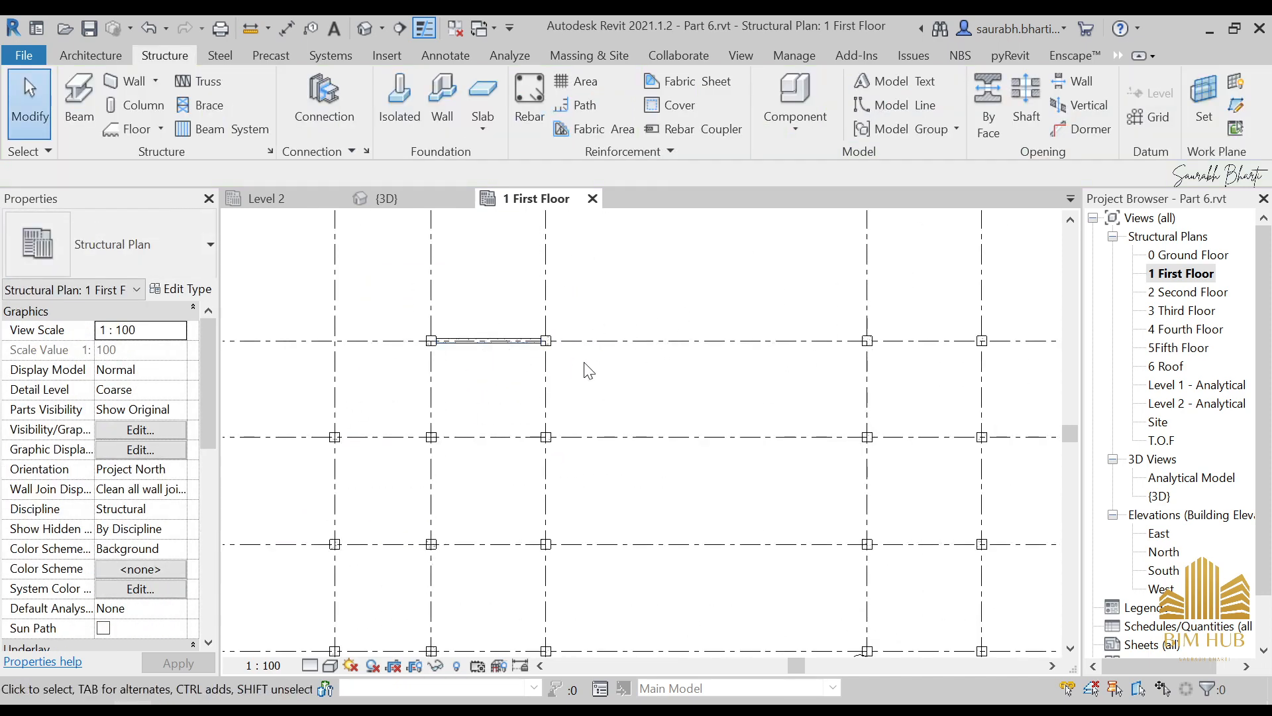
pyautogui.scroll(-4, 583, 369)
pyautogui.scroll(5, 556, 348)
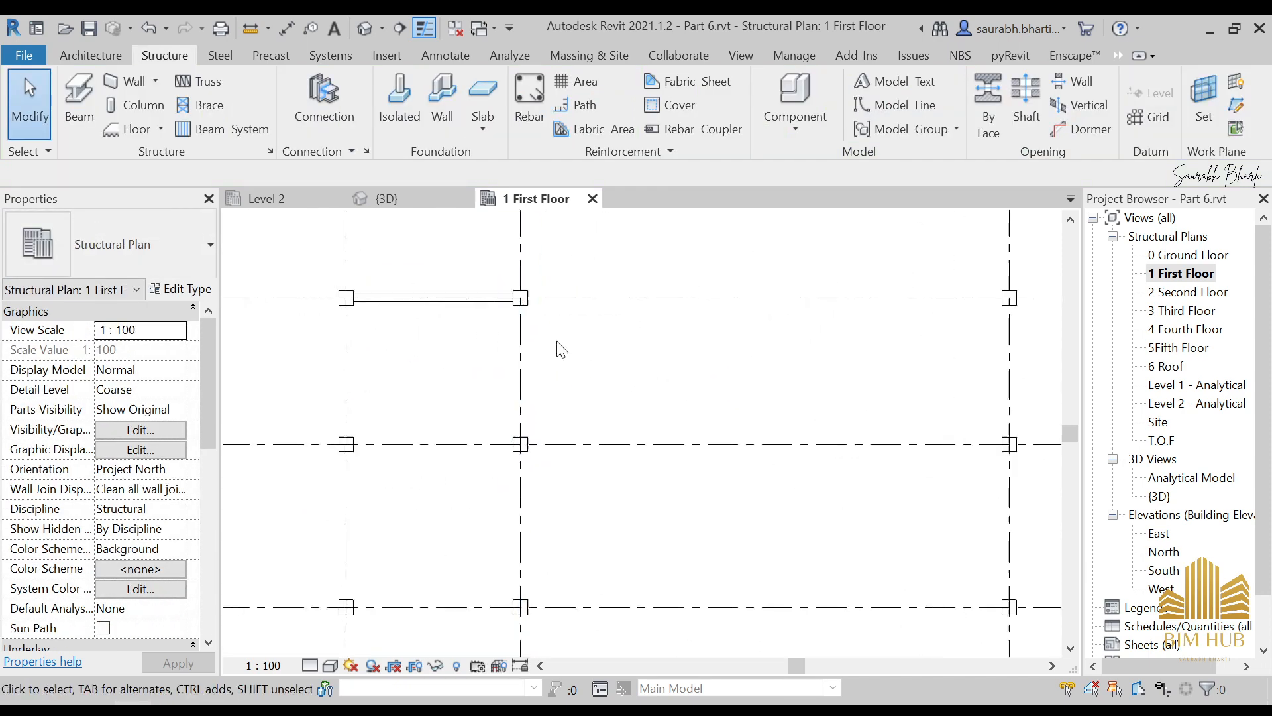
pyautogui.scroll(-5, 590, 265)
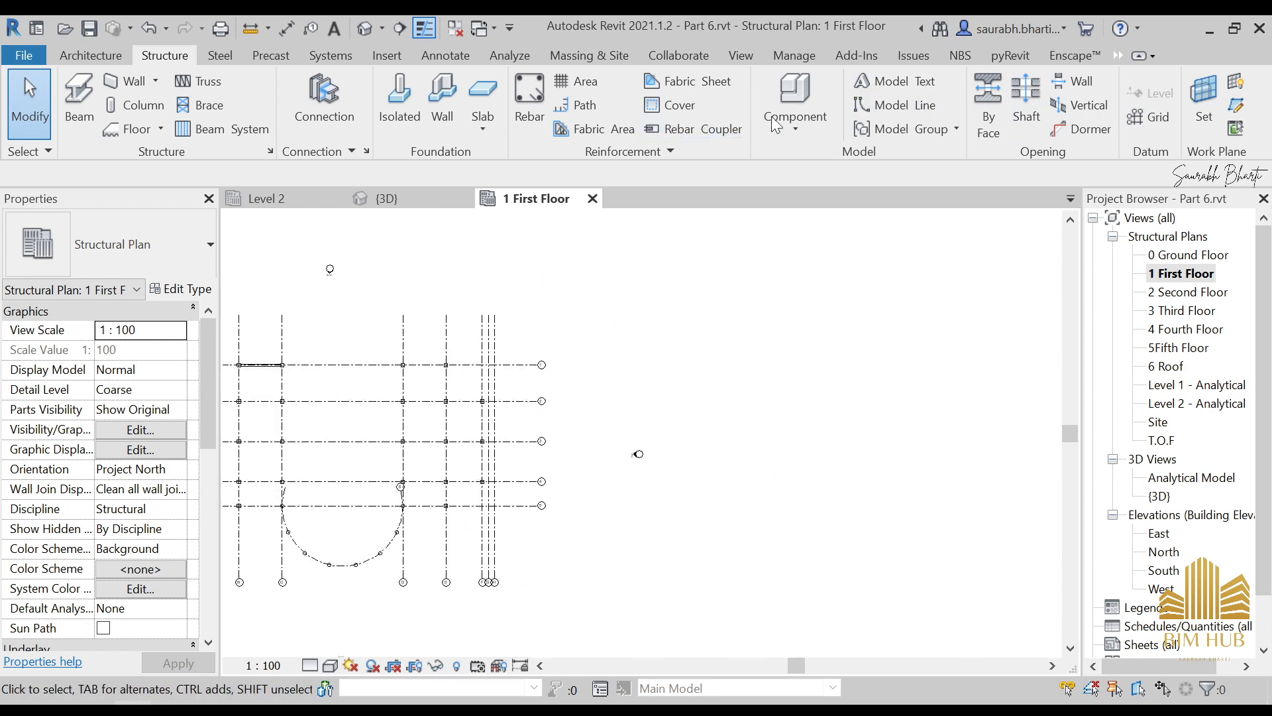
# Draw another 300 x 600mm concrete beam along grid line 1 between the columns at grids D and E.
pyautogui.click(81, 106)
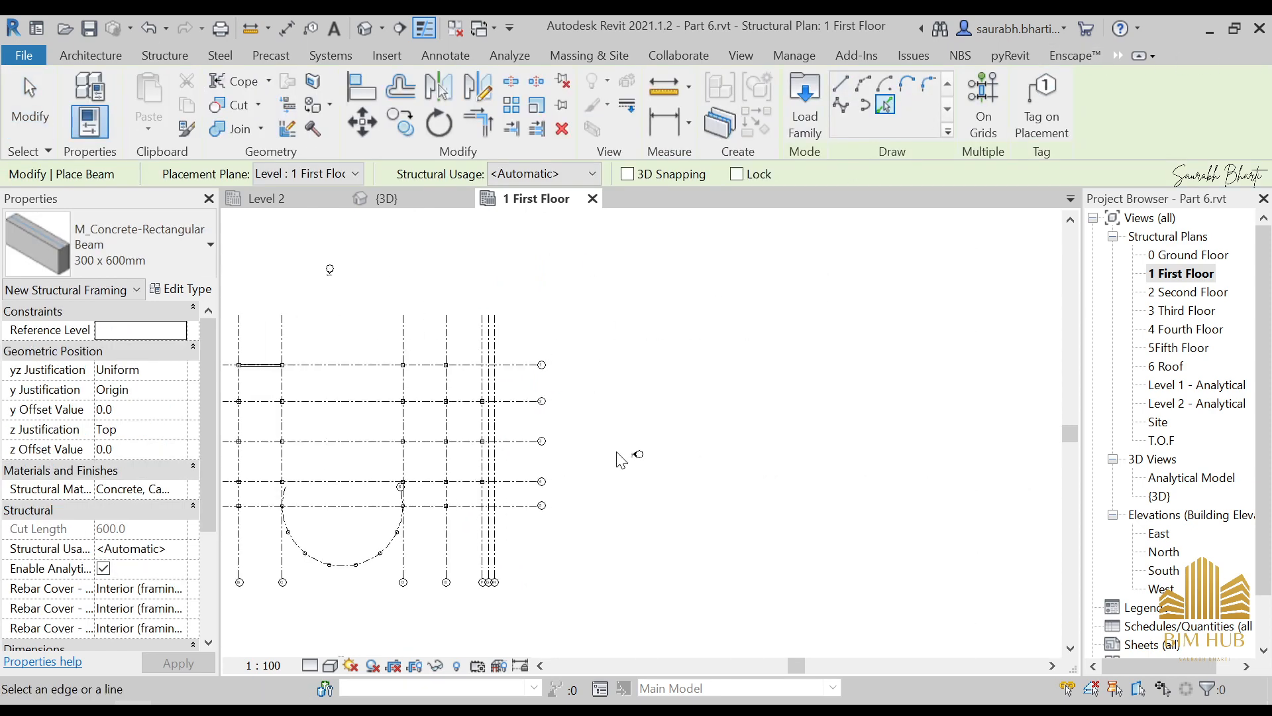
pyautogui.scroll(-1, 616, 452)
pyautogui.moveTo(567, 438); pyautogui.dragTo(733, 436, button='middle')
pyautogui.scroll(1, 662, 356)
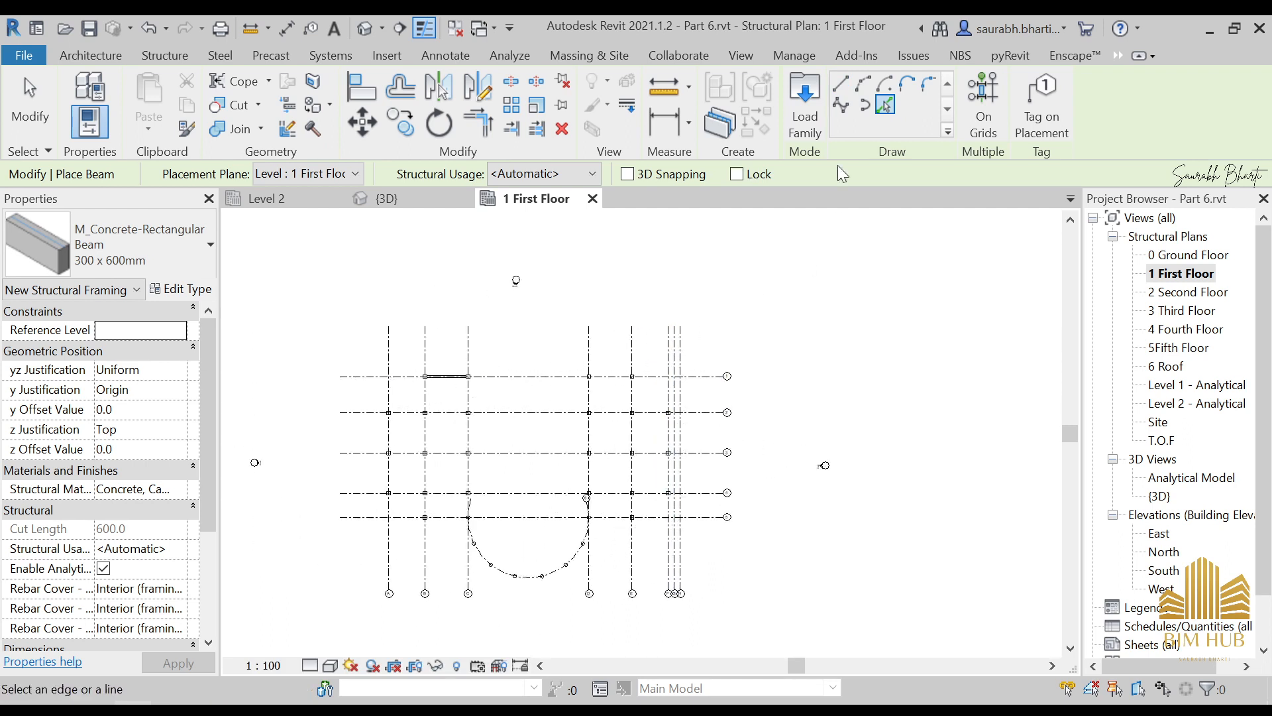
pyautogui.moveTo(682, 397); pyautogui.dragTo(765, 391, button='middle')
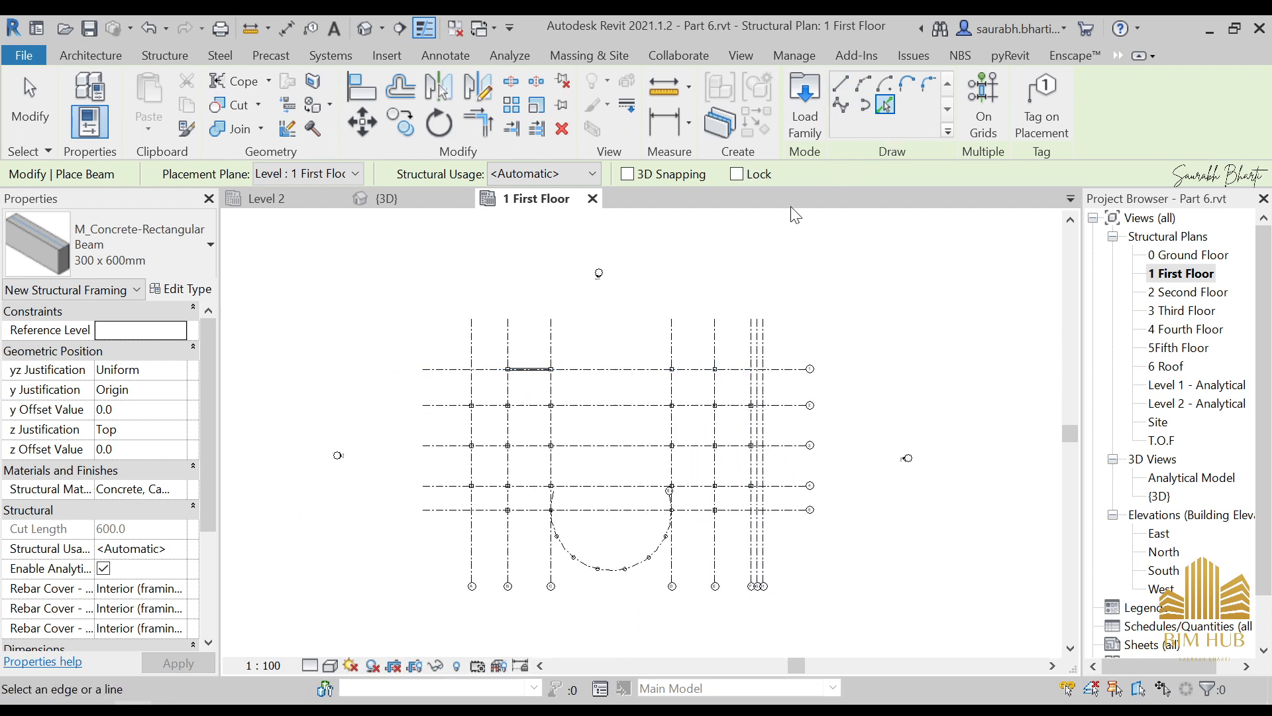
pyautogui.click(841, 84)
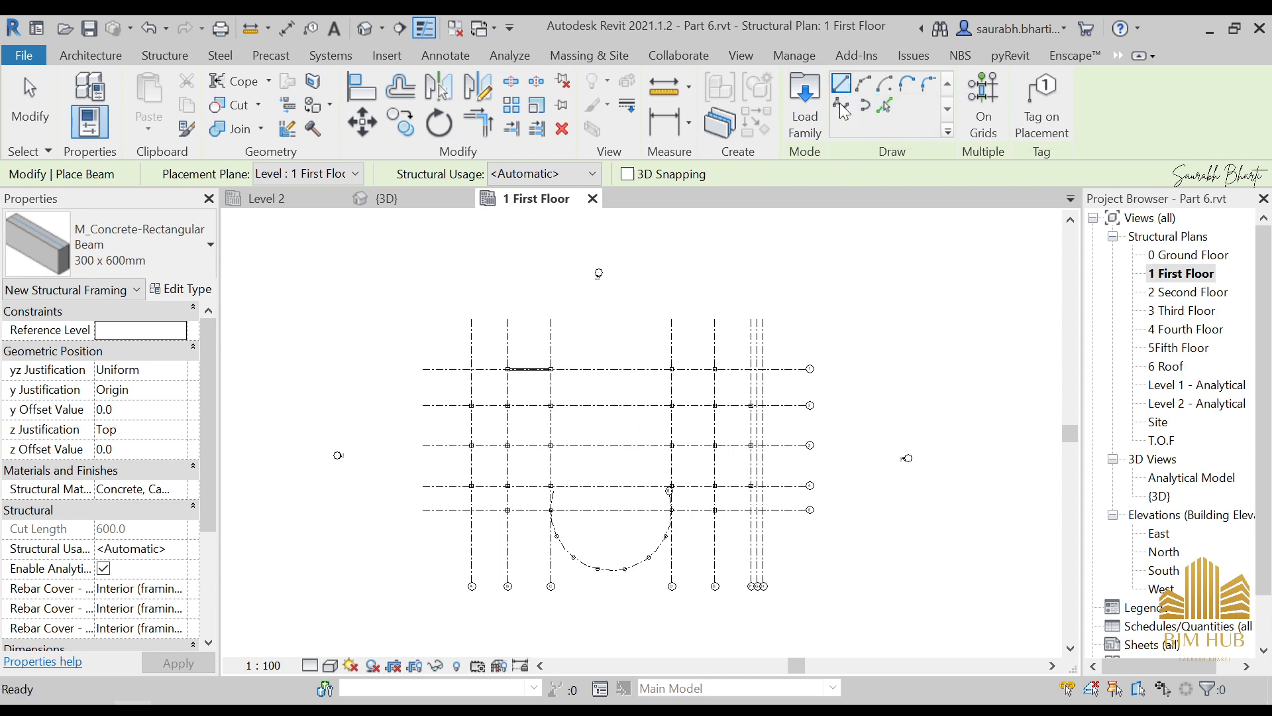
pyautogui.scroll(8, 787, 370)
pyautogui.scroll(-1, 386, 374)
pyautogui.moveTo(464, 384); pyautogui.dragTo(852, 449, button='middle')
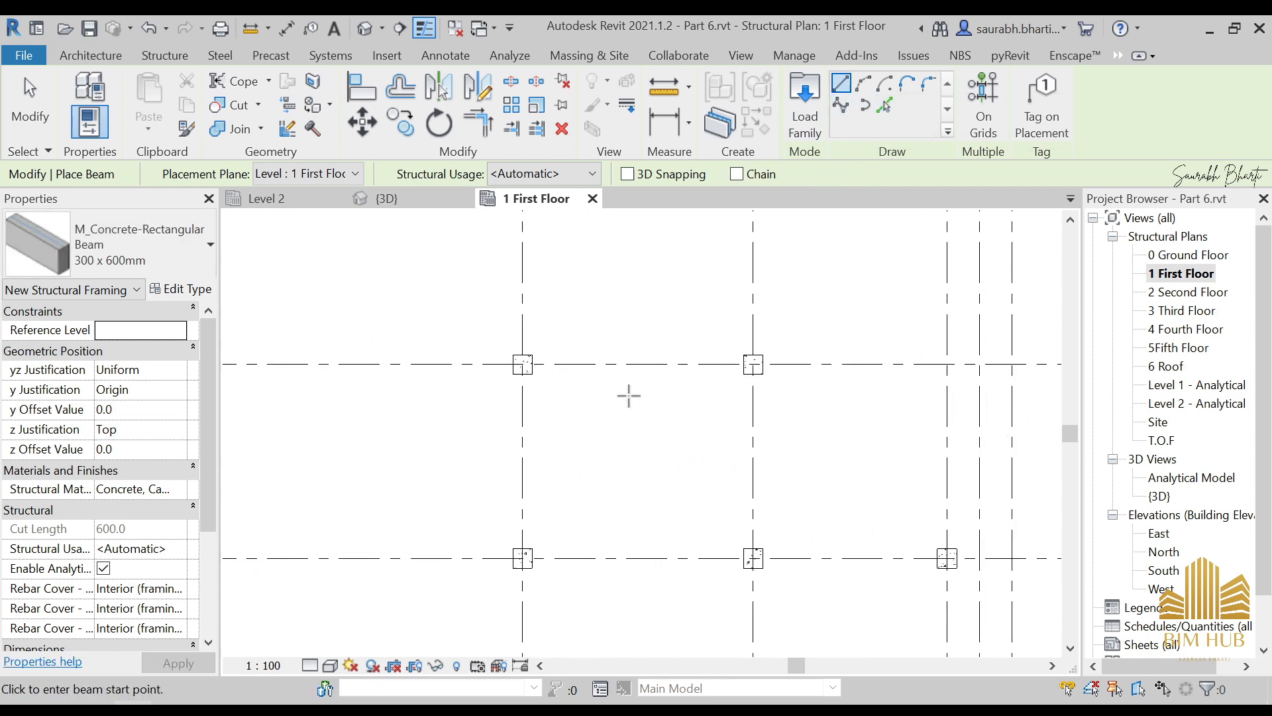
pyautogui.click(523, 363)
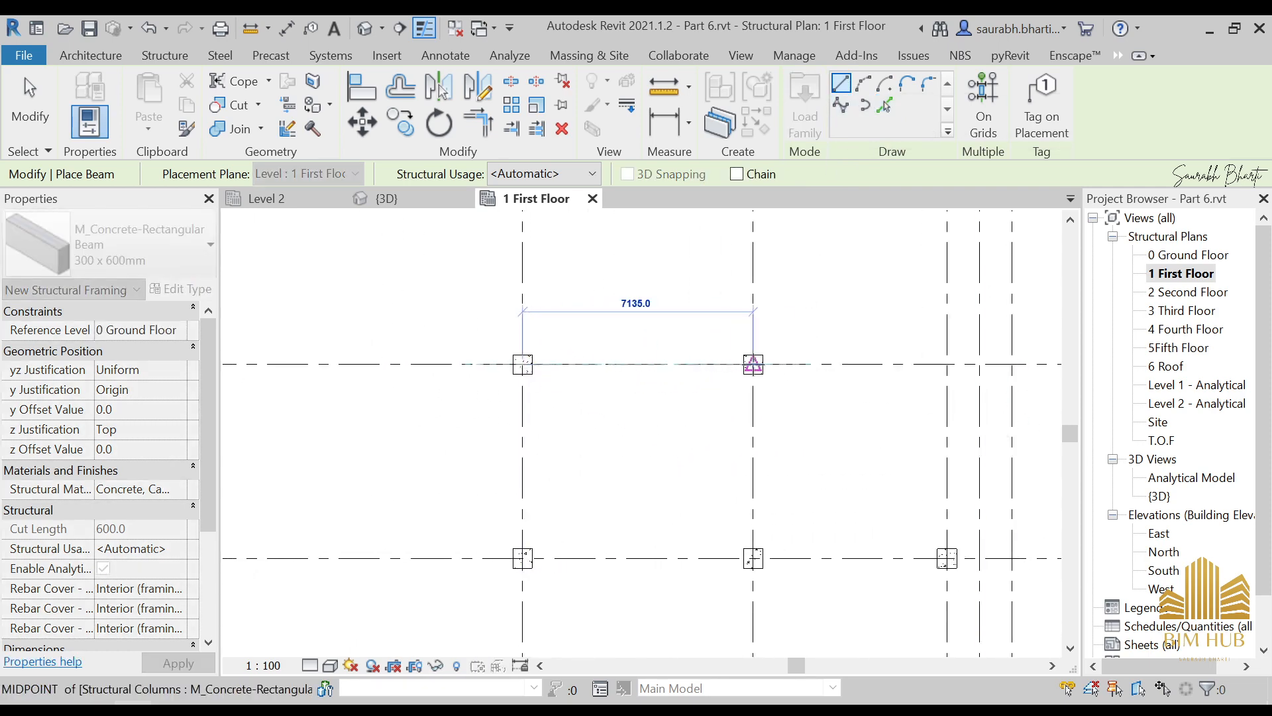
pyautogui.click(753, 364)
pyautogui.scroll(-4, 676, 485)
pyautogui.moveTo(676, 485); pyautogui.dragTo(743, 409, button='middle')
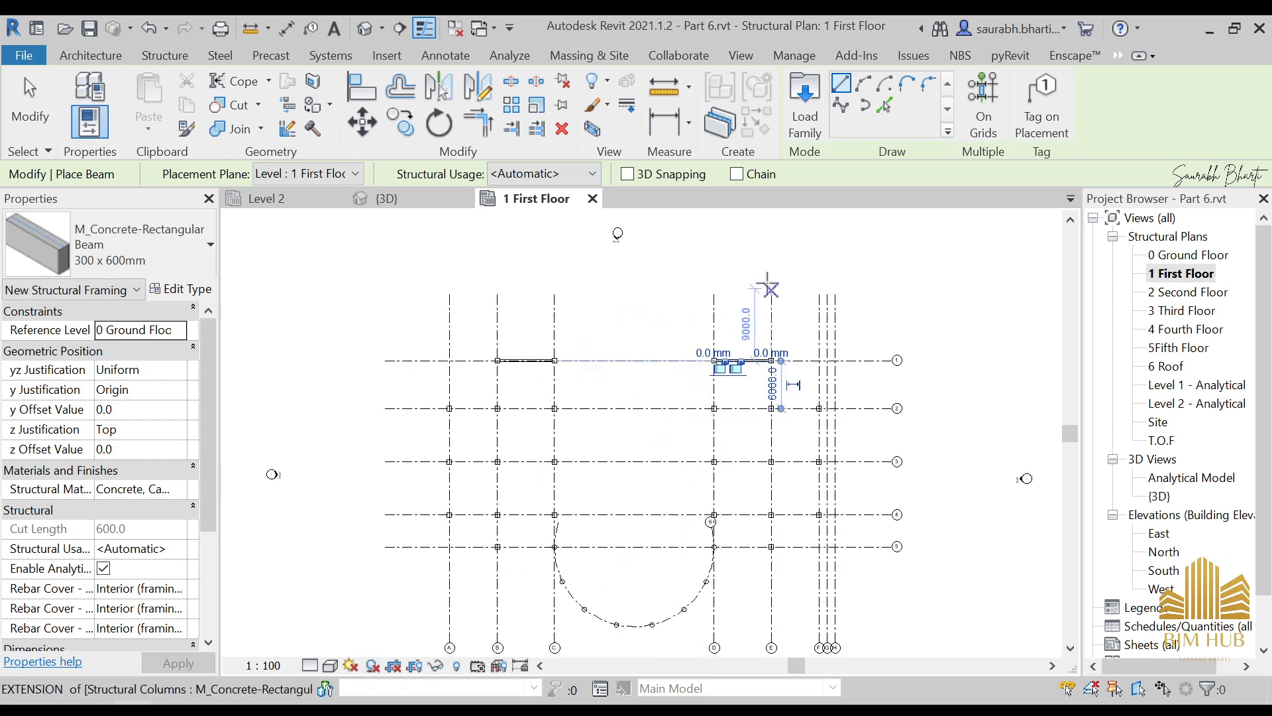
pyautogui.press('Escape')
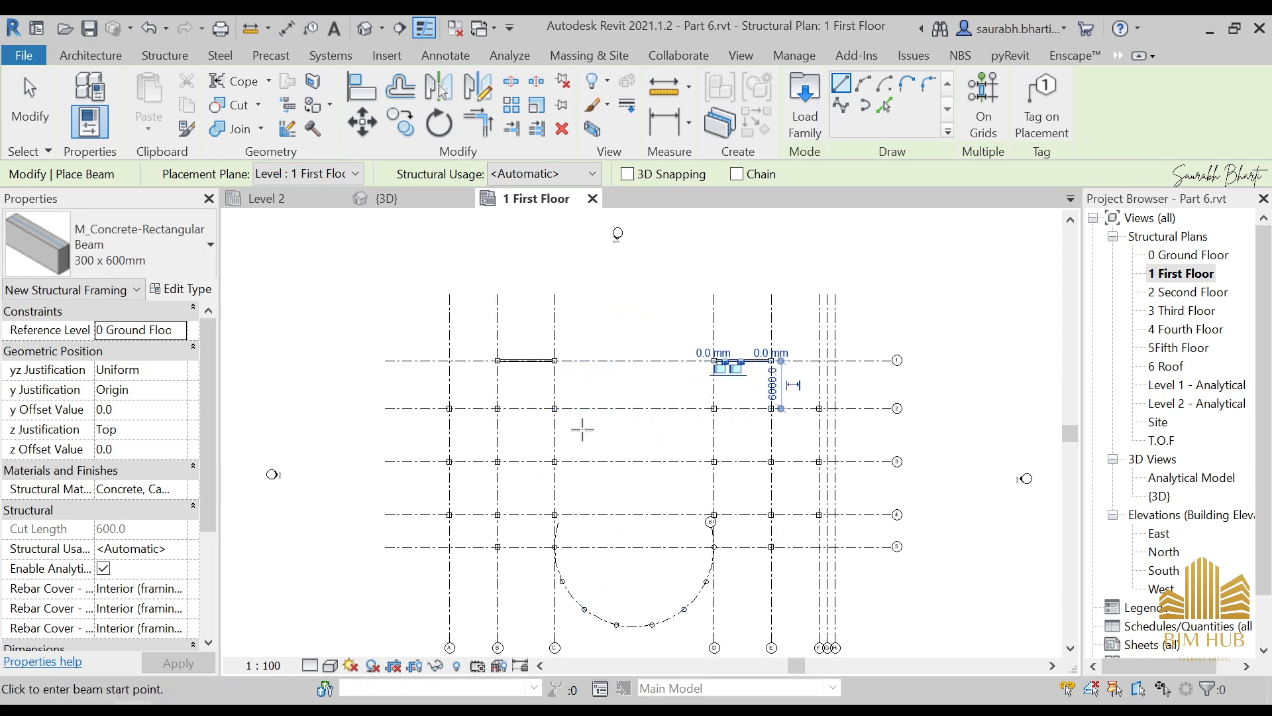
# Start placing the 300 x 600mm beams on grids and select grid lines 2, 3, 4 and 5.
pyautogui.click(984, 99)
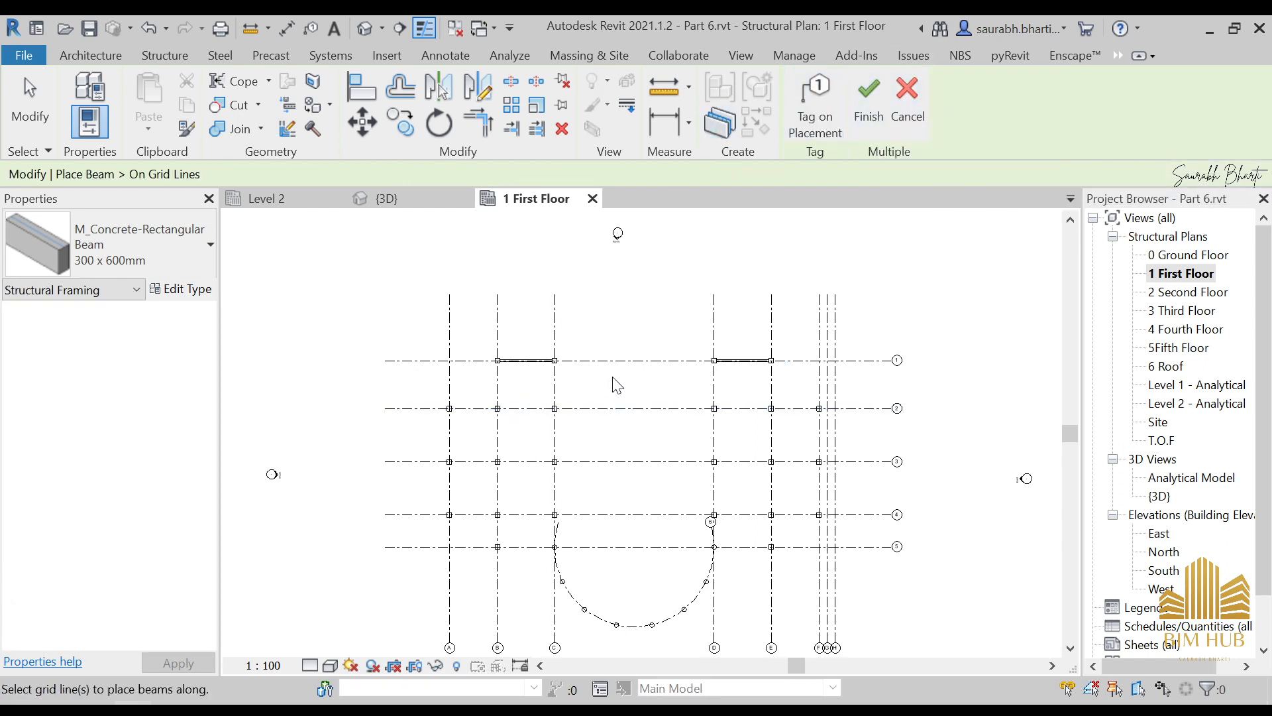
pyautogui.click(630, 409)
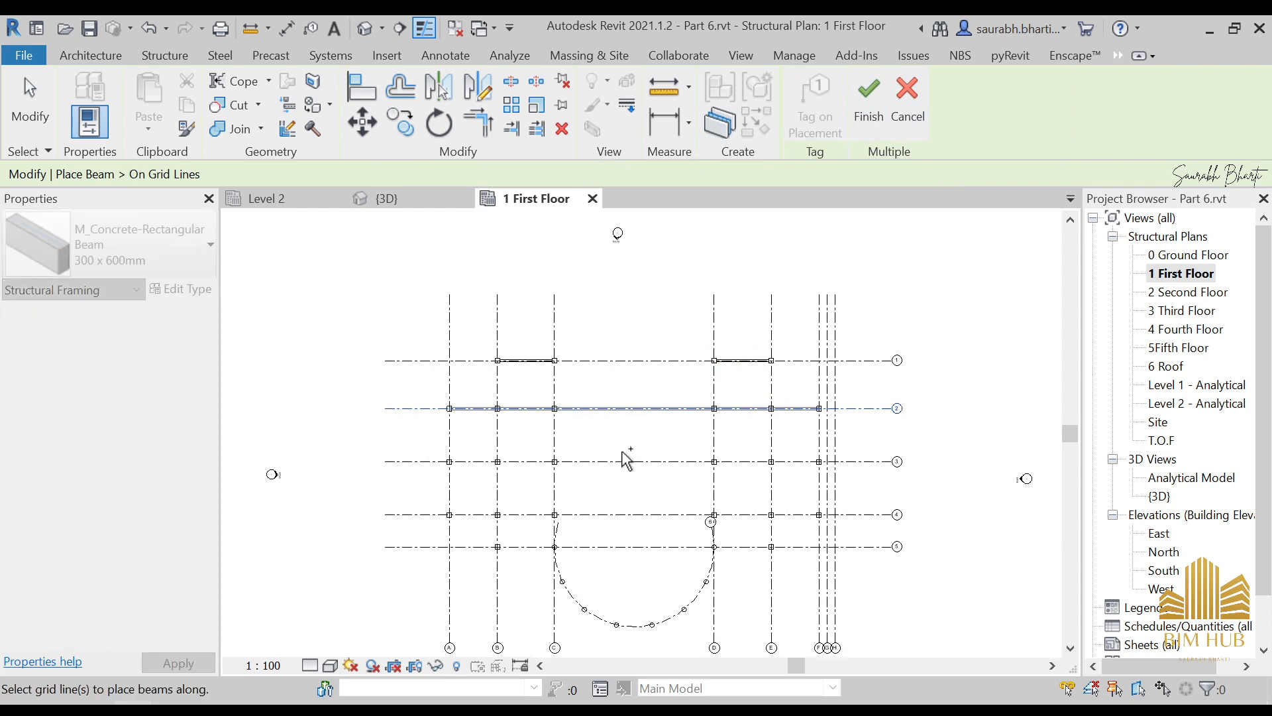
pyautogui.click(622, 462)
pyautogui.click(623, 514)
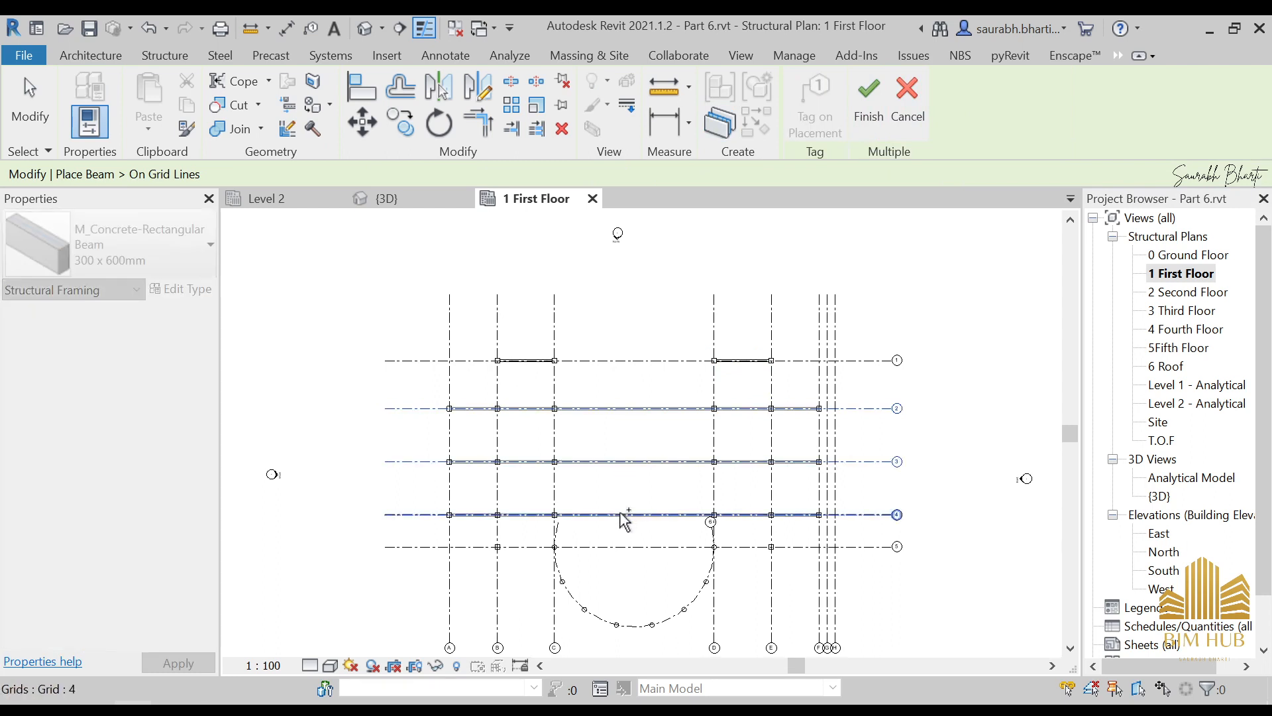
pyautogui.click(619, 548)
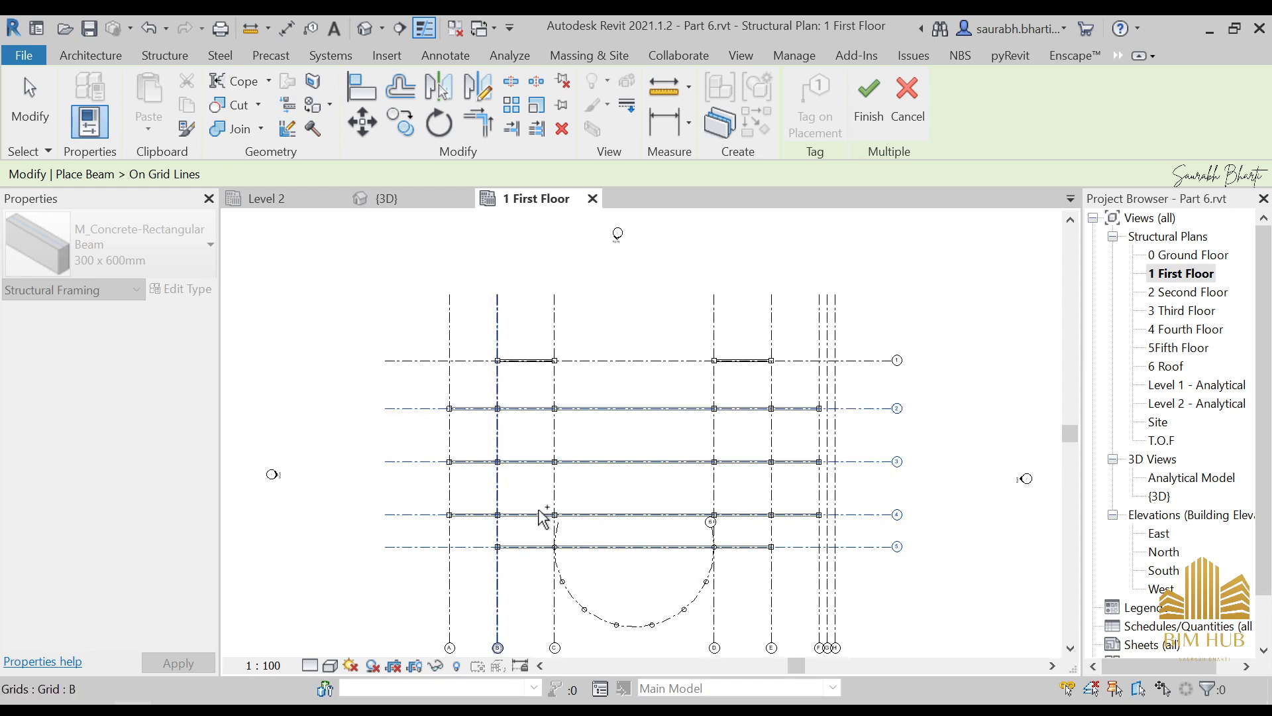
# Select grid lines A to F together with grid lines 2 to 5 for the on-grid beam placement.
pyautogui.click(498, 484)
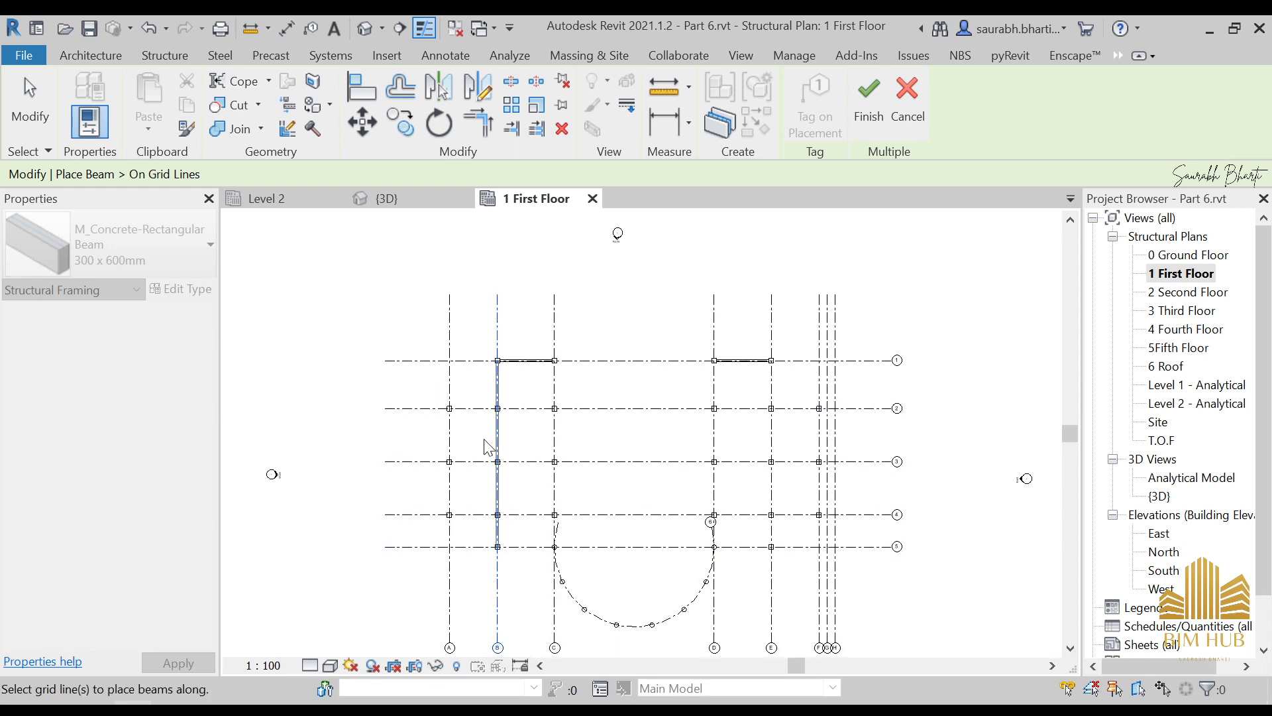
pyautogui.click(617, 409)
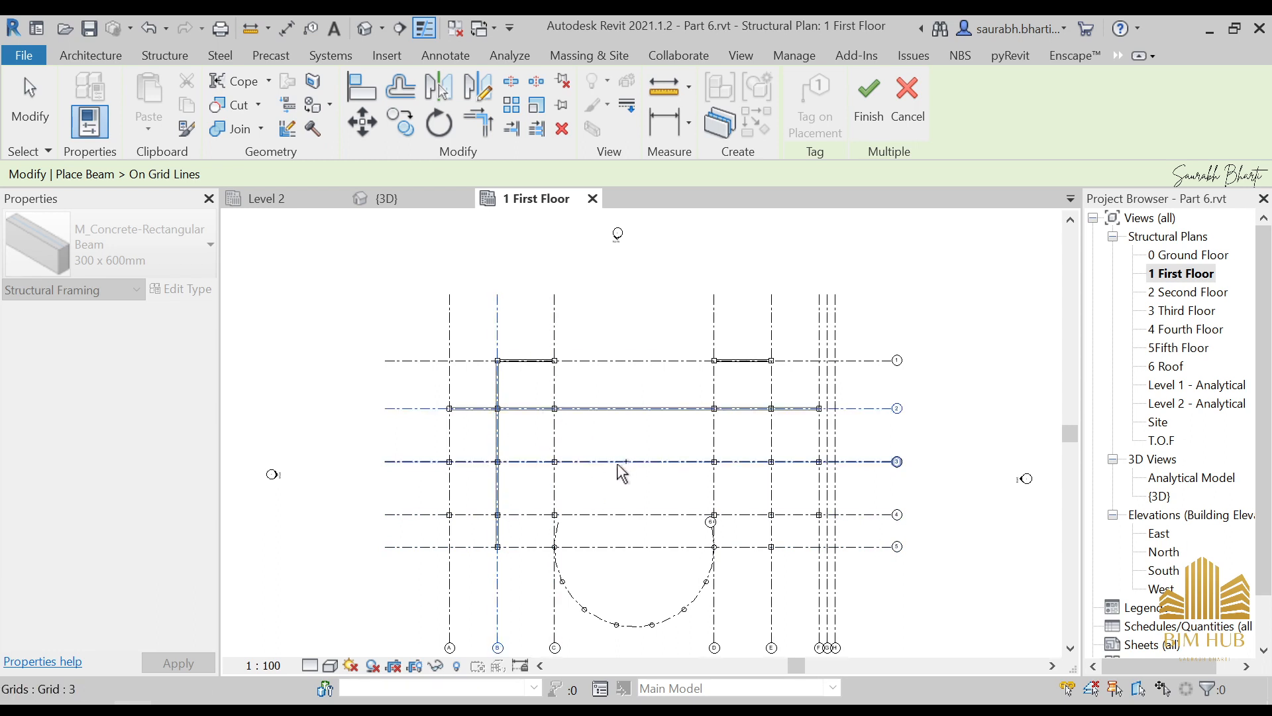
pyautogui.click(621, 472)
pyautogui.click(622, 516)
pyautogui.click(623, 550)
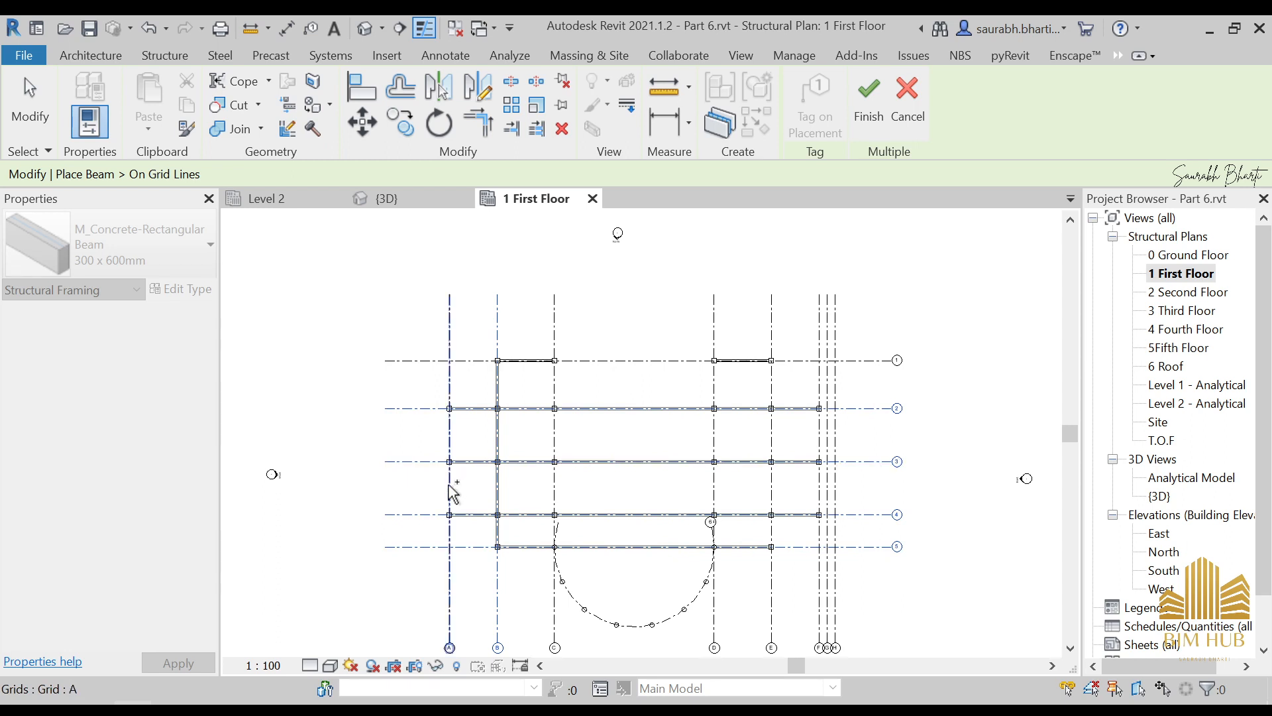
pyautogui.click(451, 494)
pyautogui.click(555, 490)
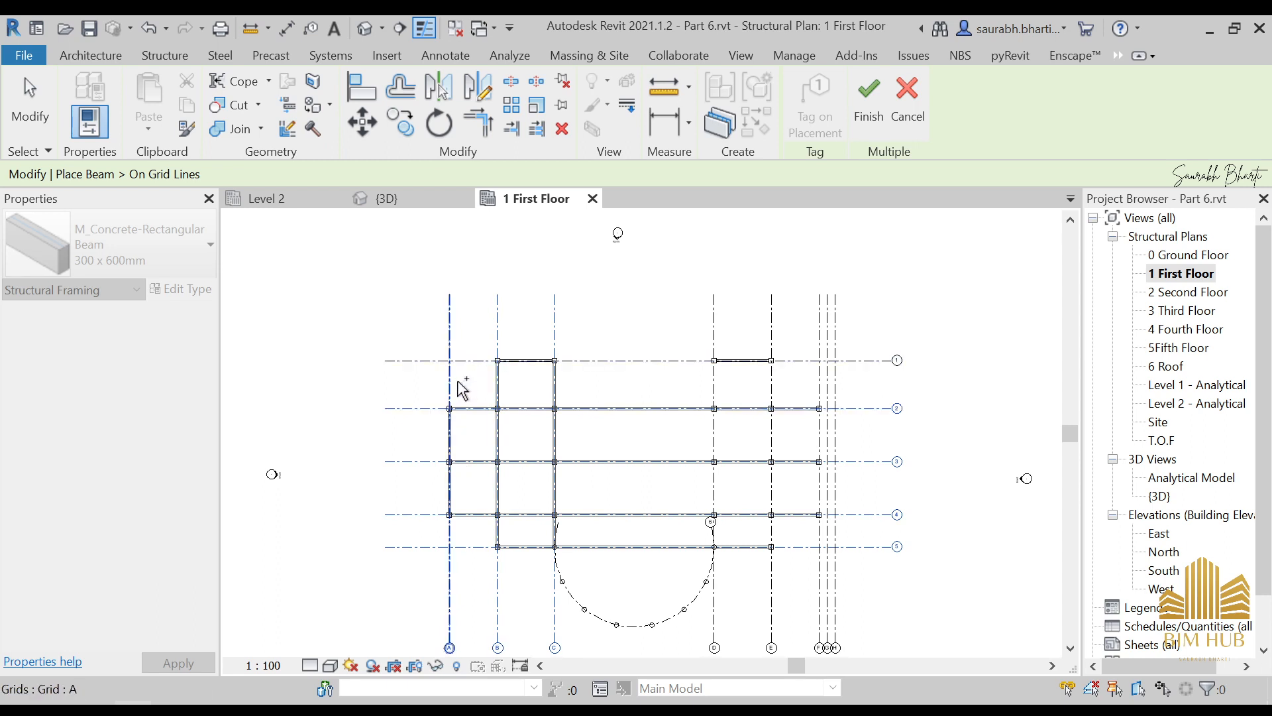
pyautogui.scroll(2, 455, 383)
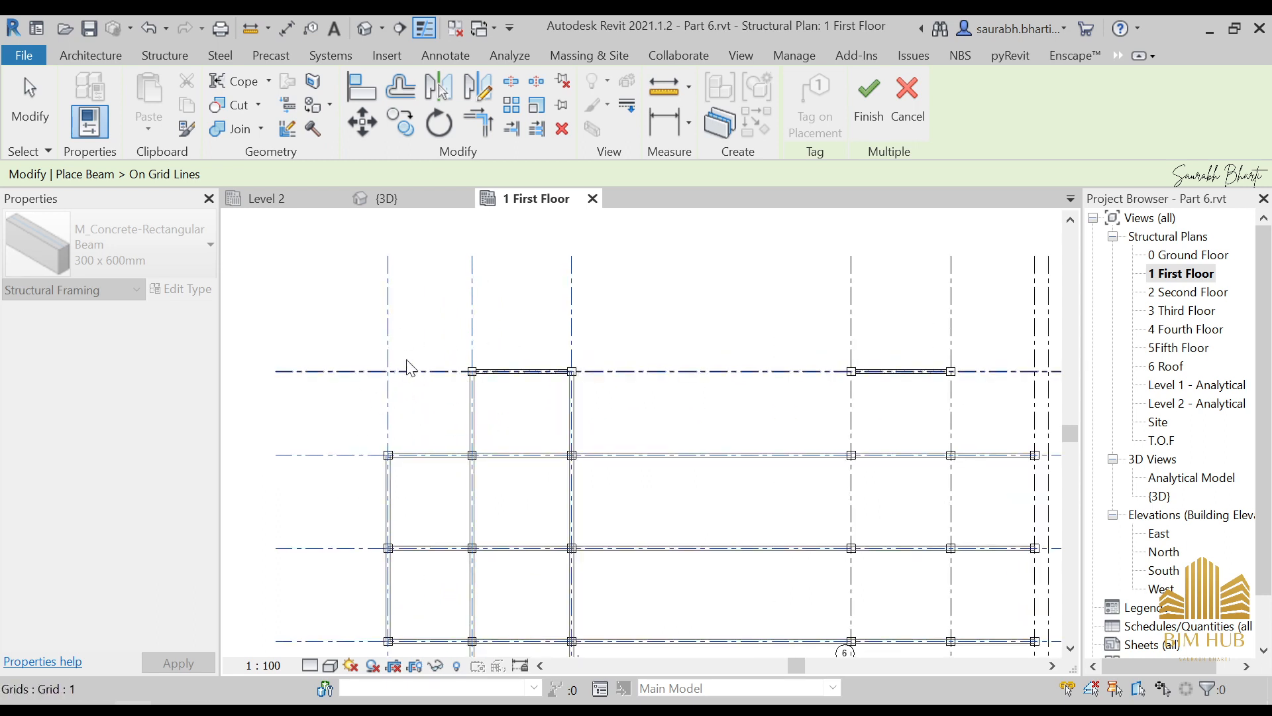
pyautogui.scroll(-2, 407, 368)
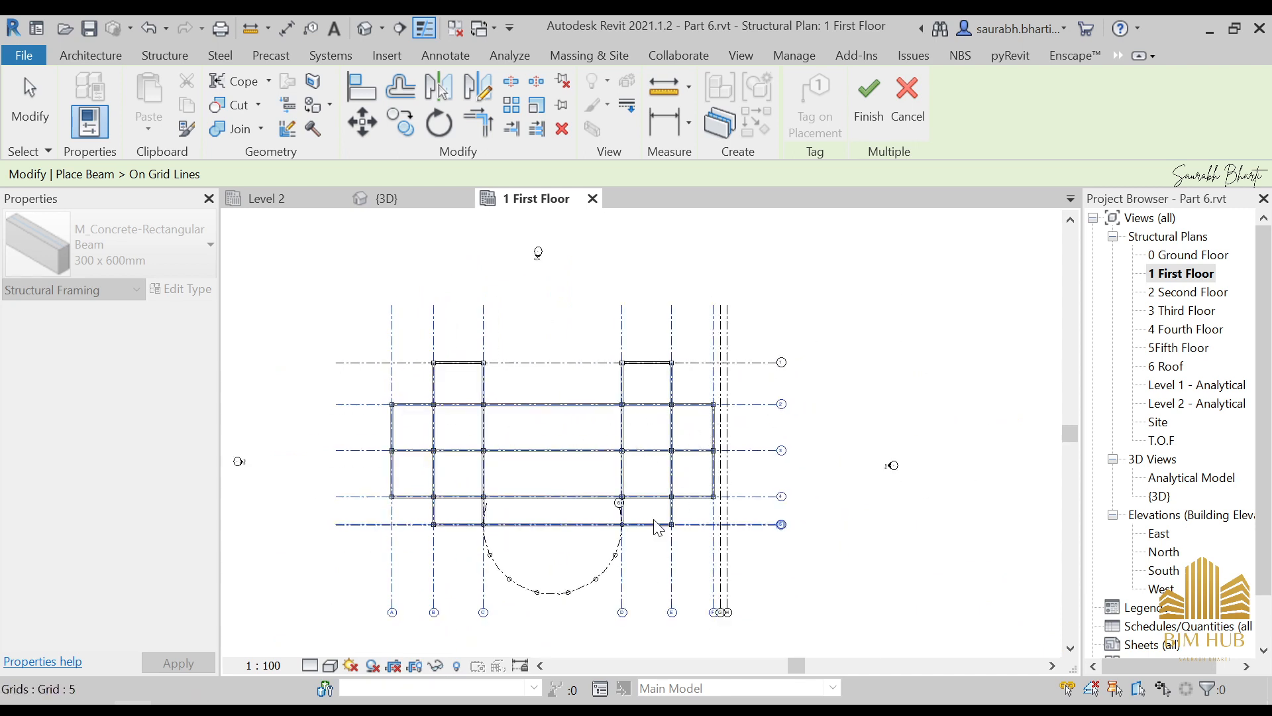
pyautogui.moveTo(653, 543); pyautogui.dragTo(757, 494, button='middle')
pyautogui.scroll(1, 739, 427)
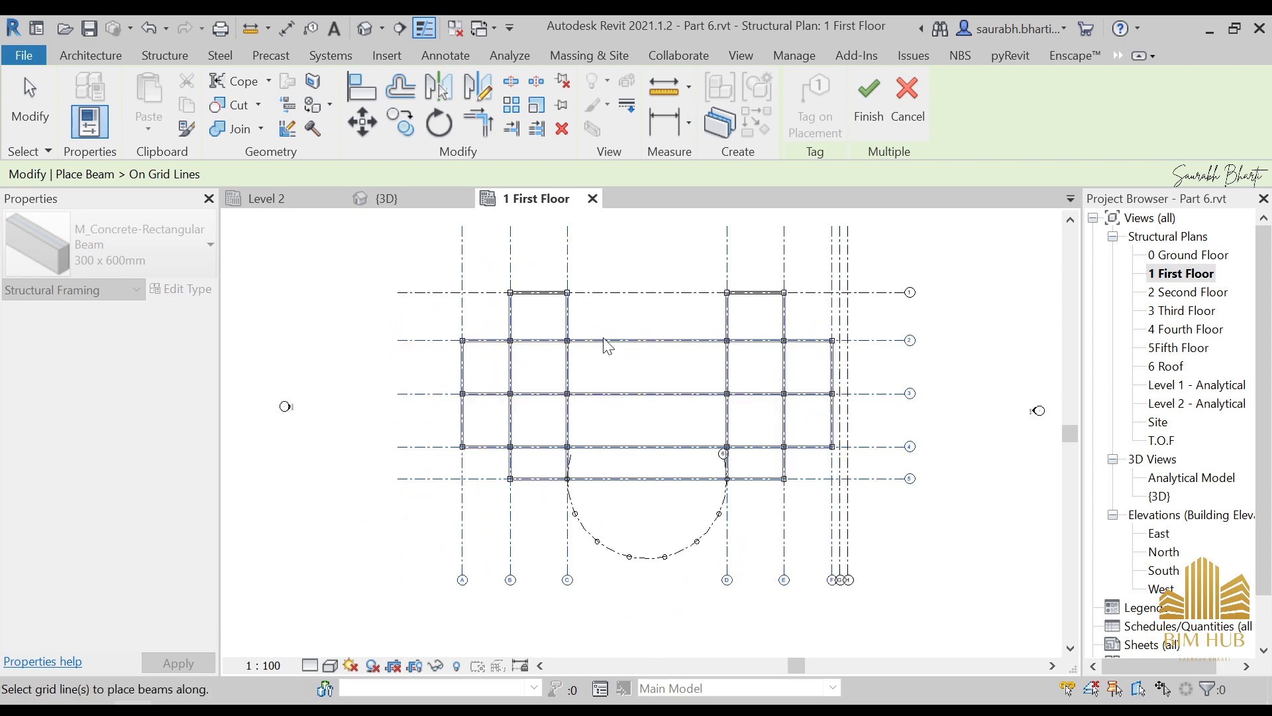
# Examine the previewed beams between the columns and the area around curved grid line 6.
pyautogui.scroll(3, 664, 573)
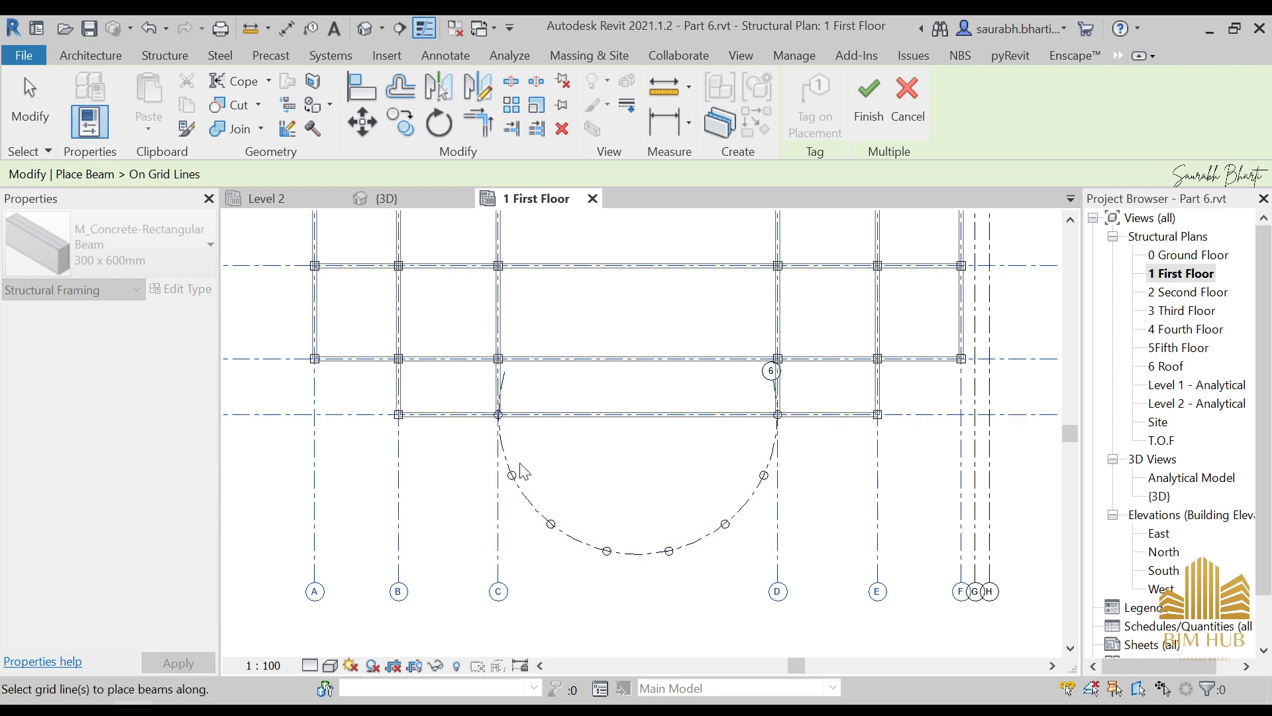
pyautogui.scroll(3, 524, 472)
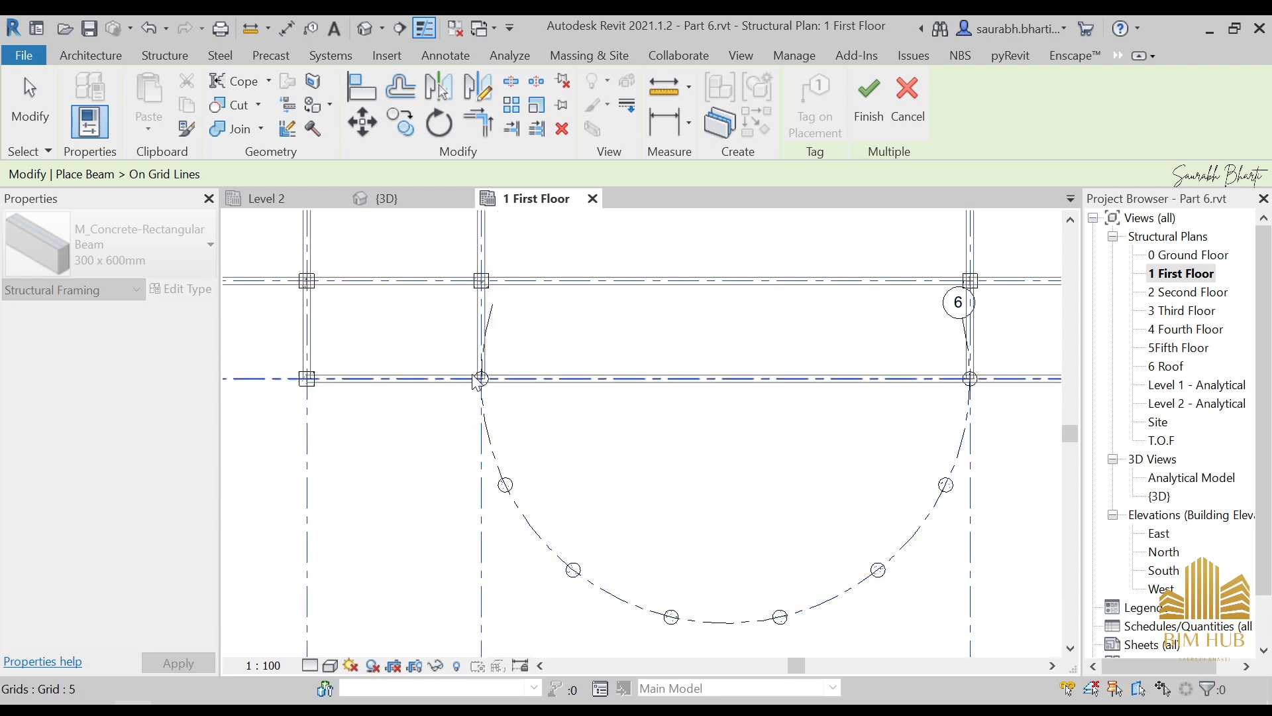
pyautogui.scroll(-3, 669, 398)
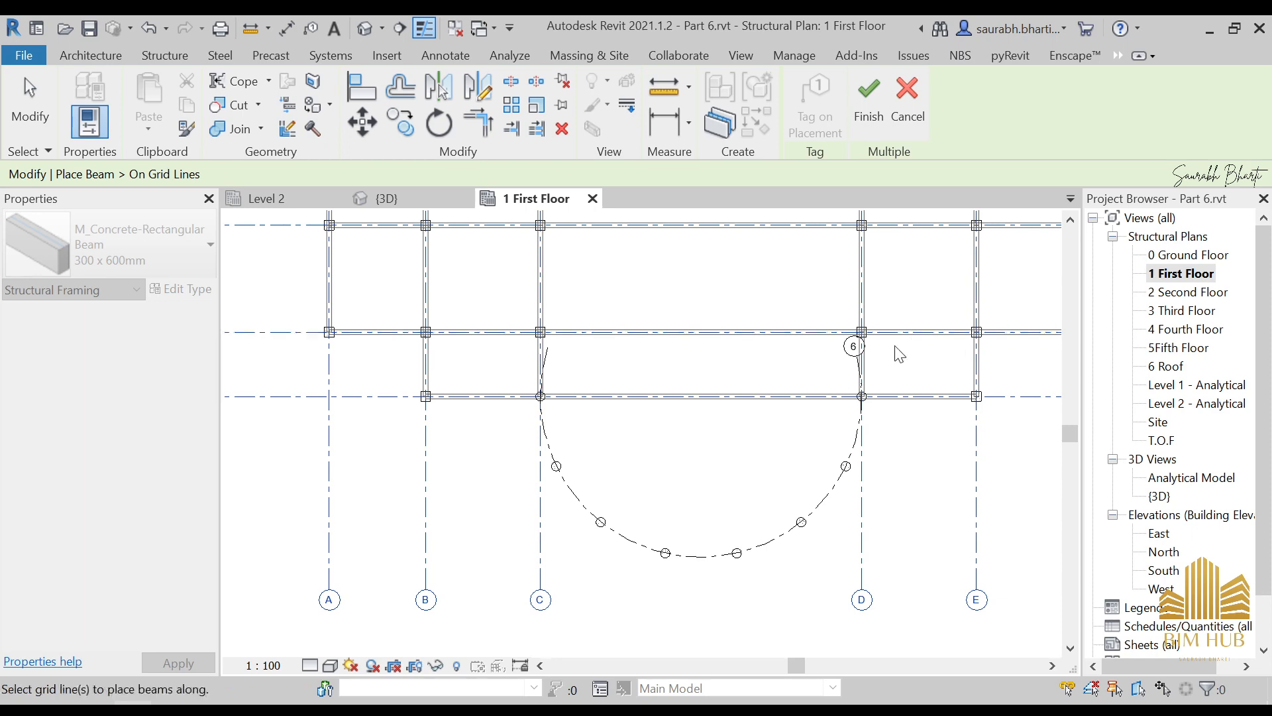
pyautogui.scroll(1, 901, 352)
pyautogui.scroll(-2, 753, 324)
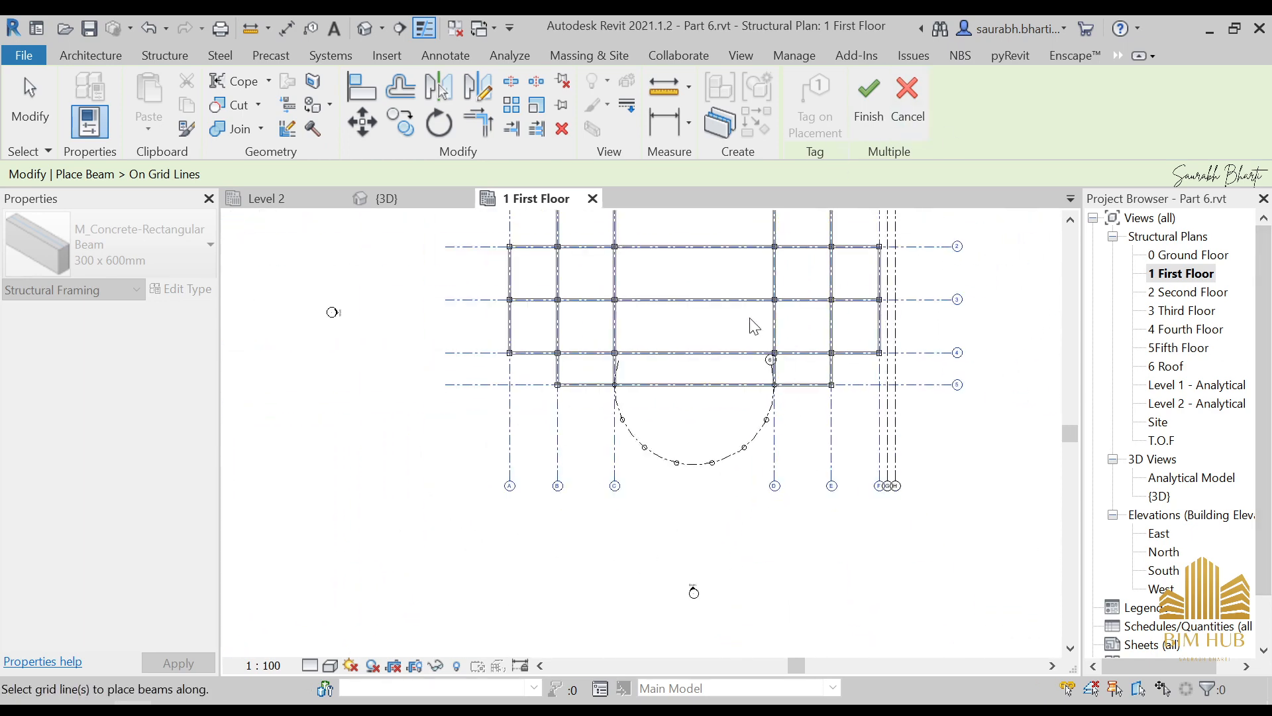
pyautogui.moveTo(752, 324); pyautogui.dragTo(762, 374, button='middle')
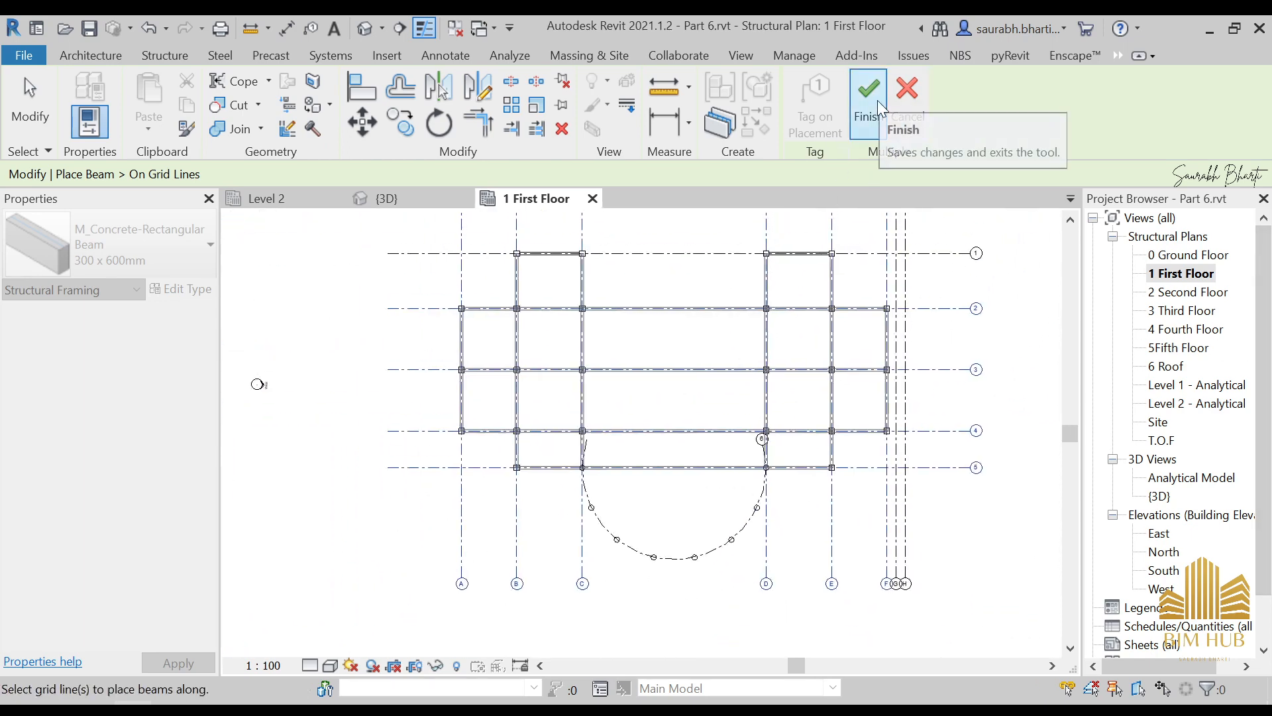
pyautogui.scroll(3, 666, 354)
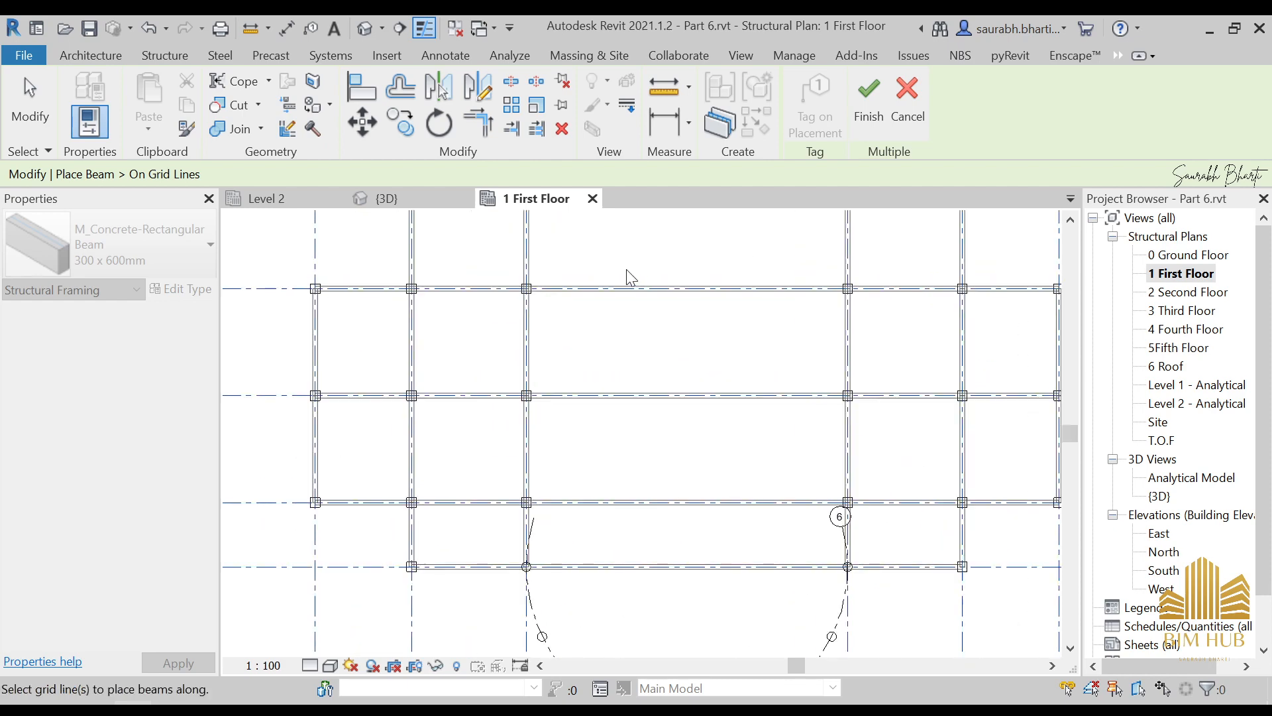
pyautogui.scroll(-2, 617, 300)
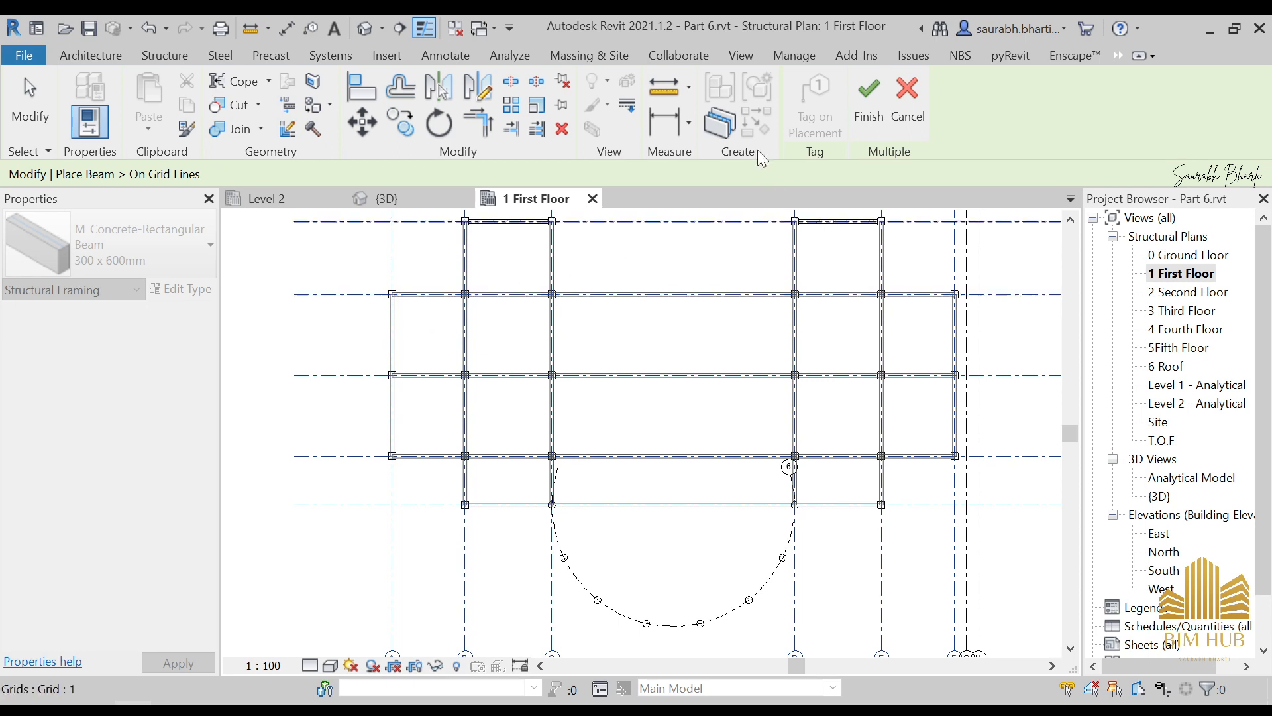
# Finish placing the beams along the selected grid lines and exit the Beam command.
pyautogui.click(870, 103)
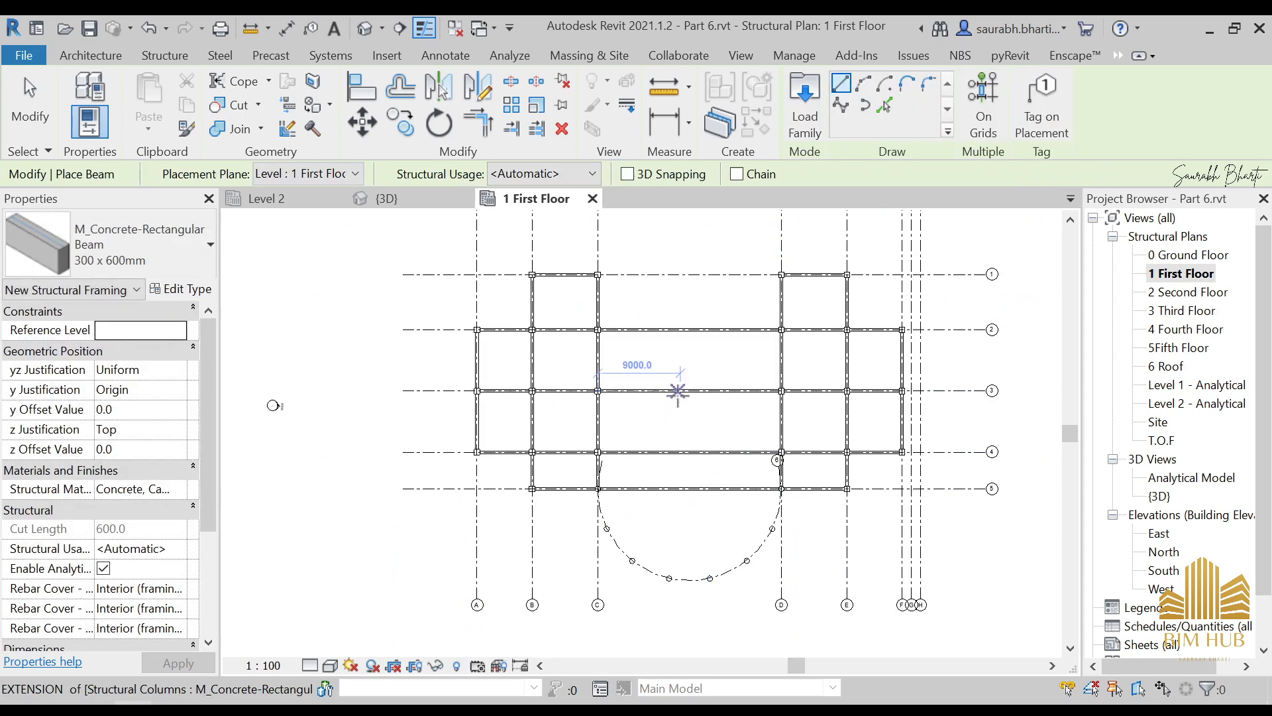
pyautogui.press('Escape')
pyautogui.press('Escape')
# Select the beams along grid line 3 one at a time to check how they are divided at the columns.
pyautogui.click(694, 403)
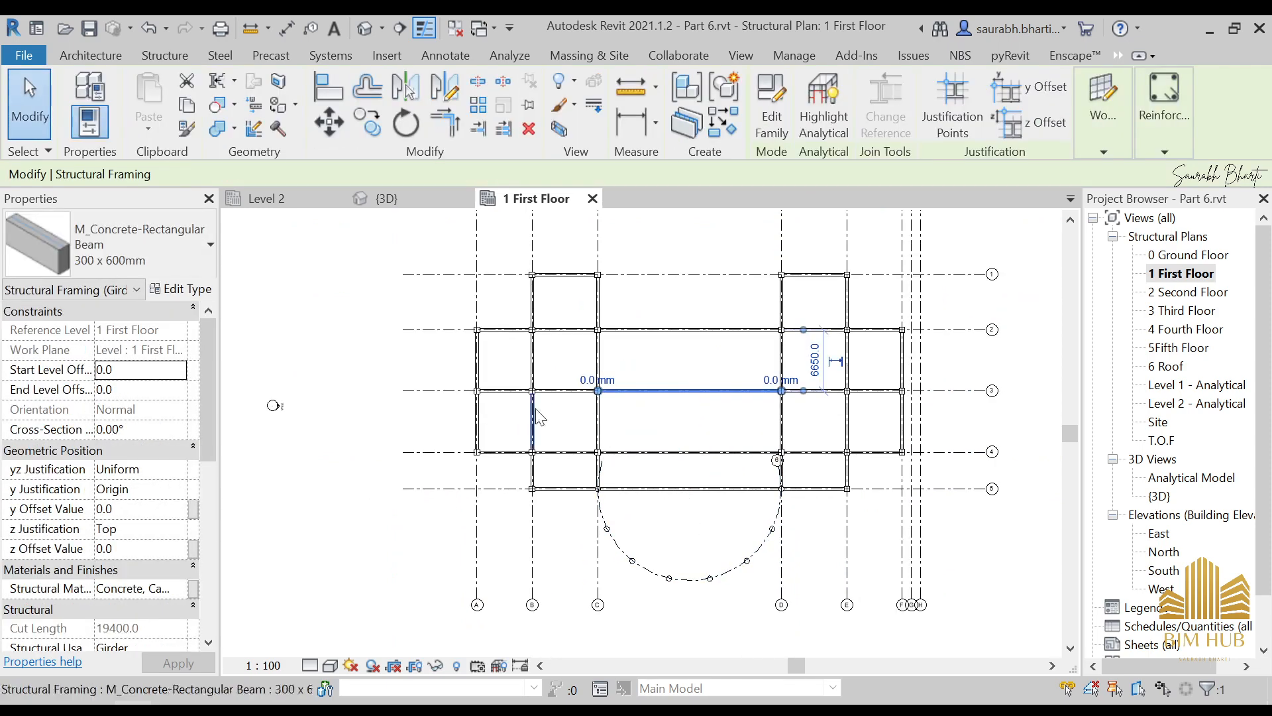
pyautogui.click(548, 395)
pyautogui.click(498, 405)
pyautogui.click(499, 395)
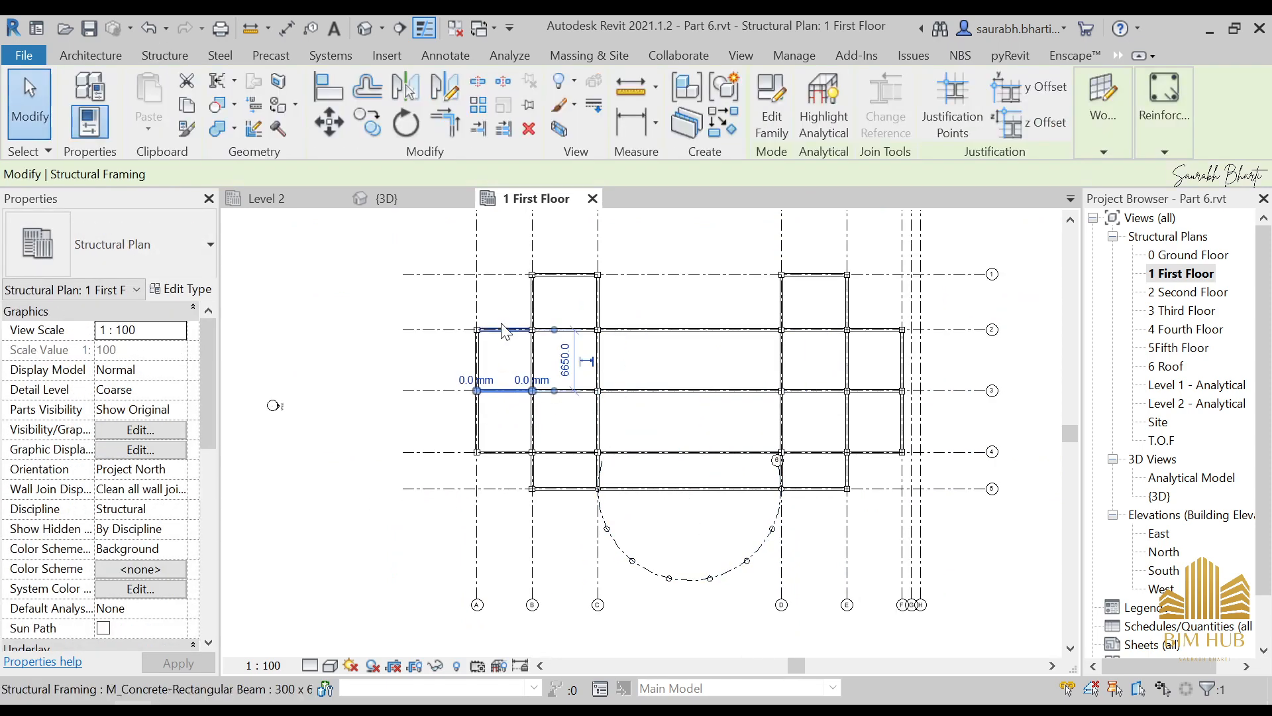
pyautogui.click(516, 359)
# Delete all the beam segments along grid line 4 between grids A and F.
pyautogui.click(520, 453)
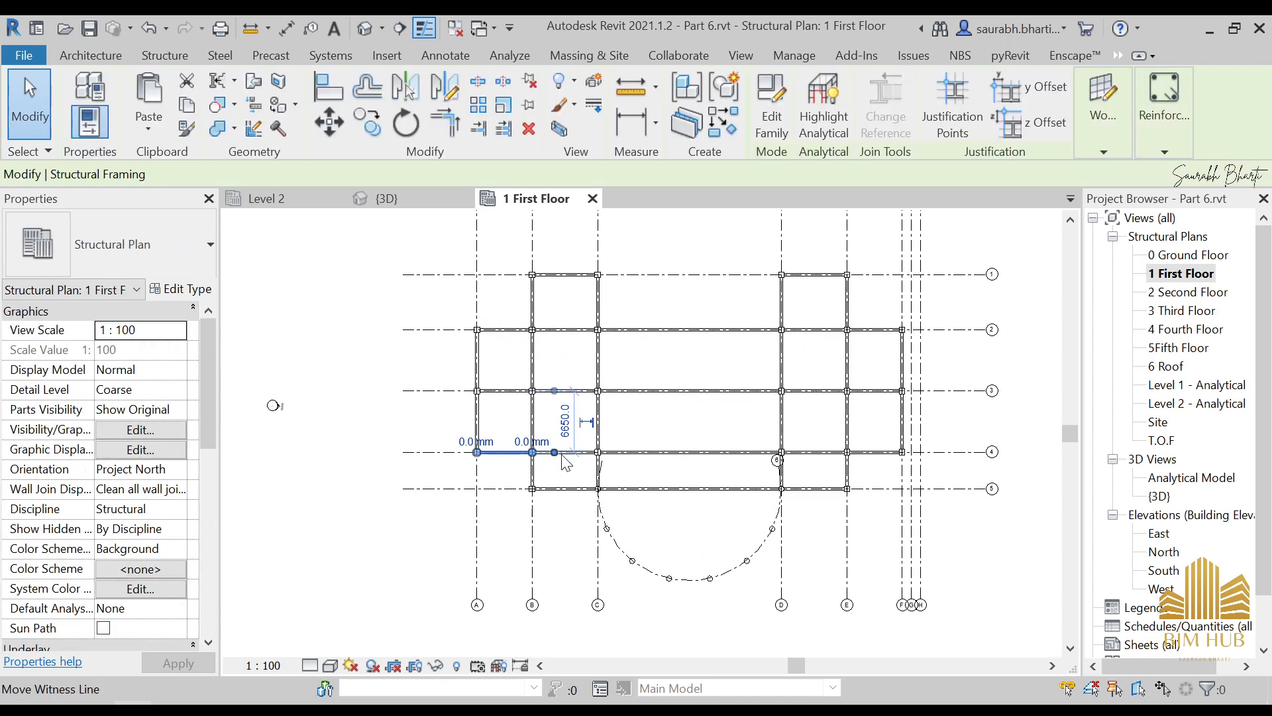
pyautogui.keyDown('ctrl'); pyautogui.click(581, 454); pyautogui.keyUp('ctrl')
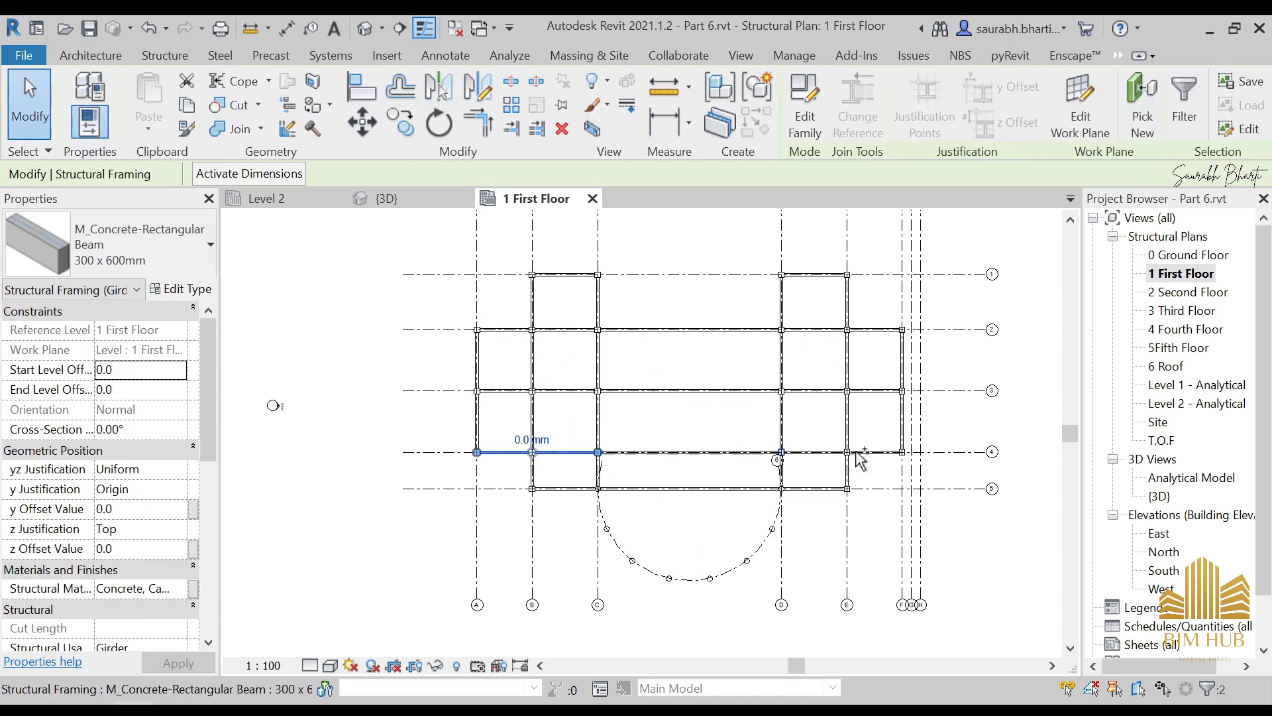
pyautogui.keyDown('ctrl'); pyautogui.click(689, 454); pyautogui.keyUp('ctrl')
pyautogui.keyDown('ctrl'); pyautogui.click(822, 453); pyautogui.keyUp('ctrl')
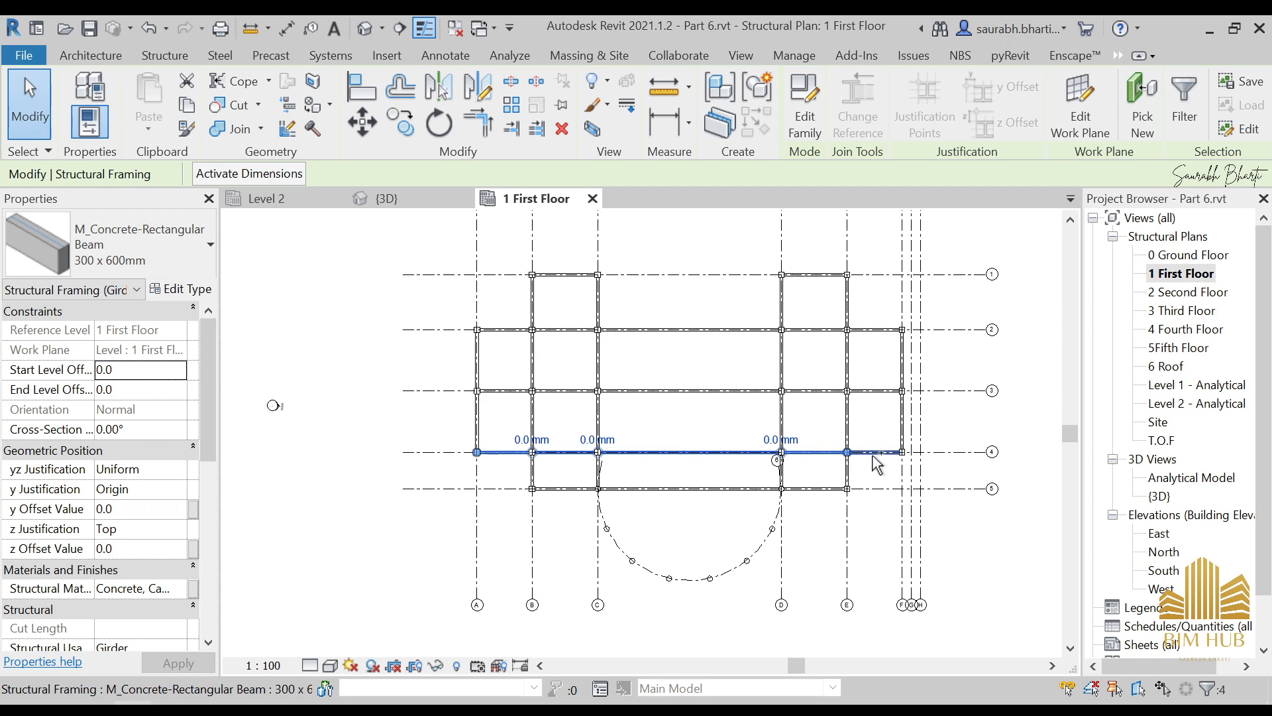
pyautogui.keyDown('ctrl'); pyautogui.click(873, 453); pyautogui.keyUp('ctrl')
pyautogui.press('Delete')
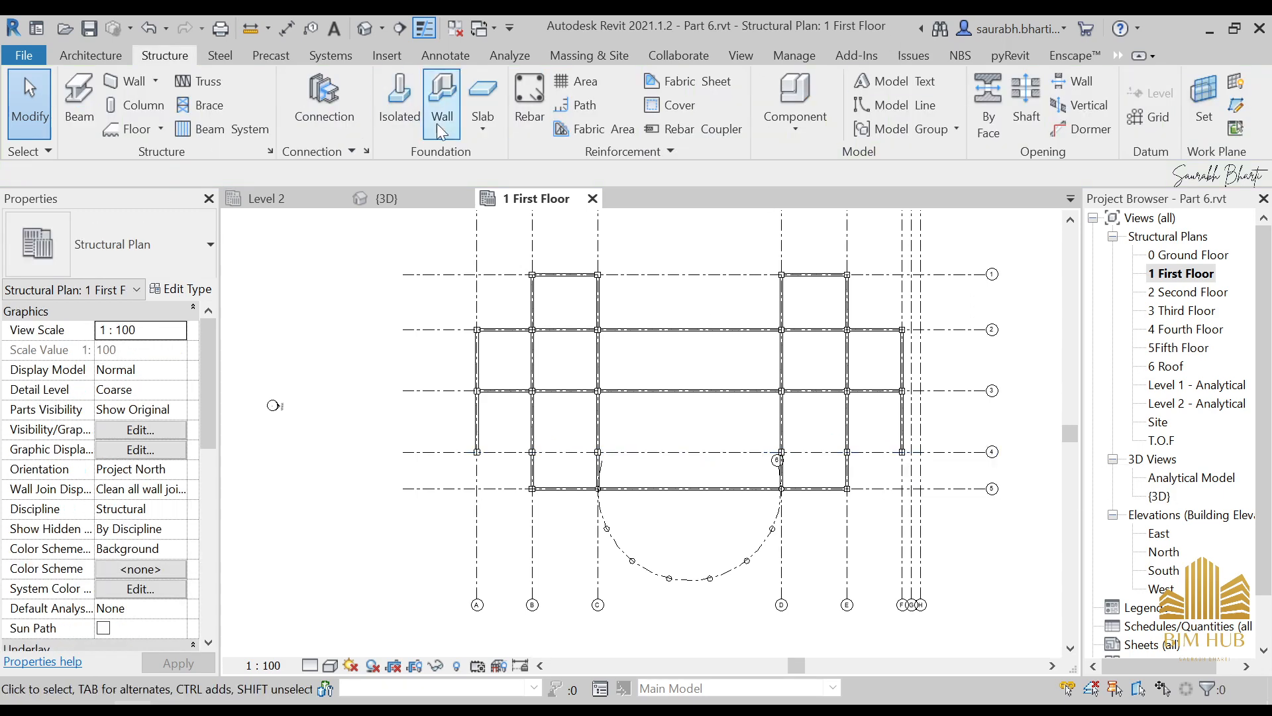
# Draw one continuous 300 x 600mm concrete beam along grid line 4 from the column at grid A to the column at grid F.
pyautogui.click(79, 99)
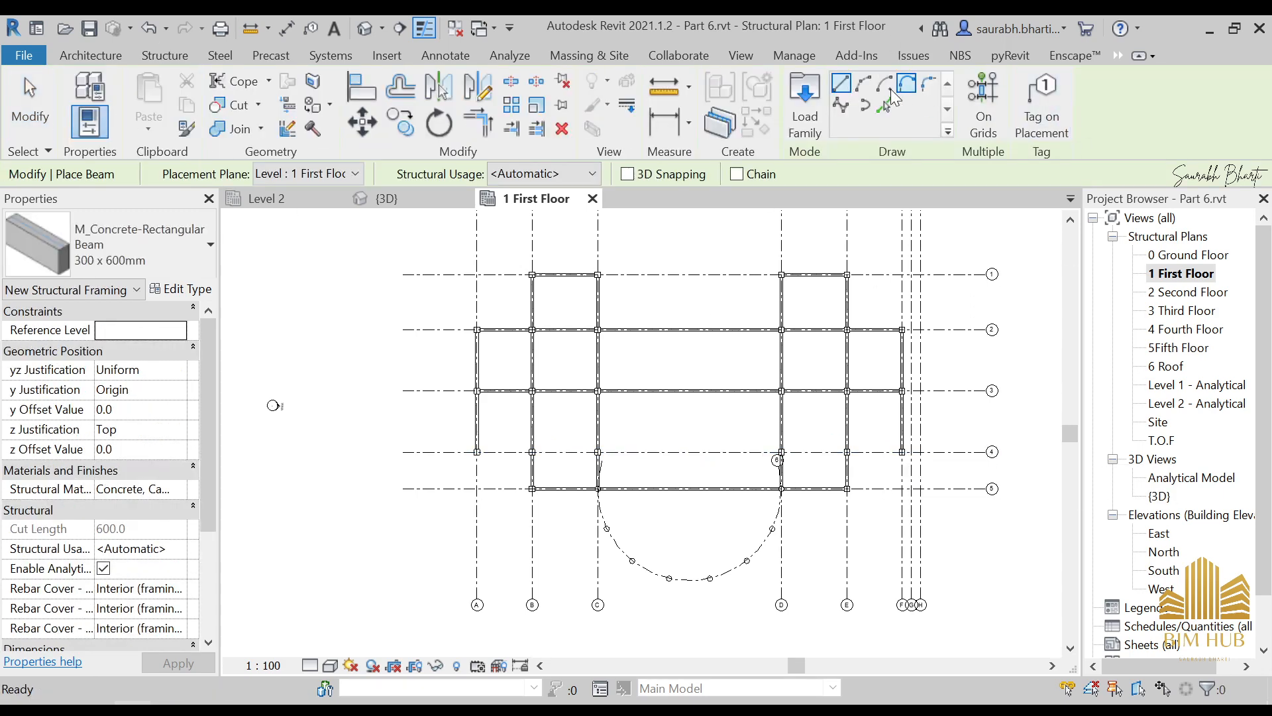
pyautogui.scroll(7, 481, 452)
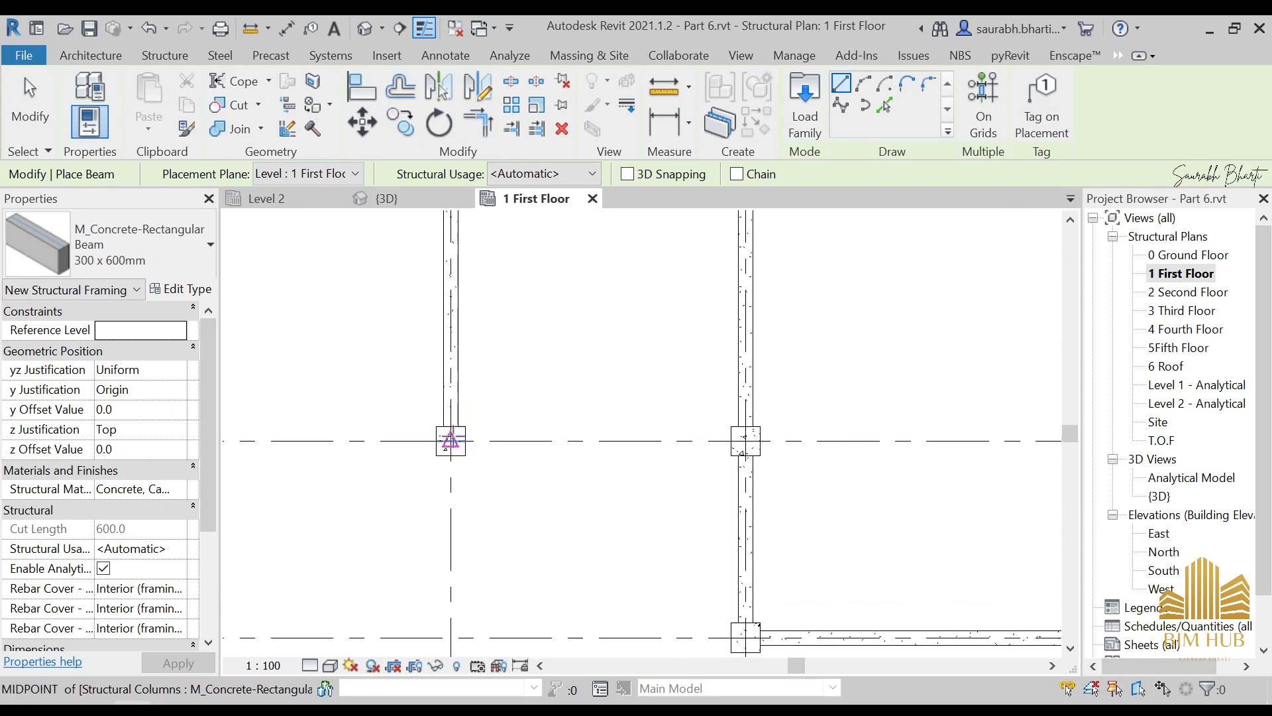
pyautogui.click(450, 440)
pyautogui.scroll(-6, 883, 514)
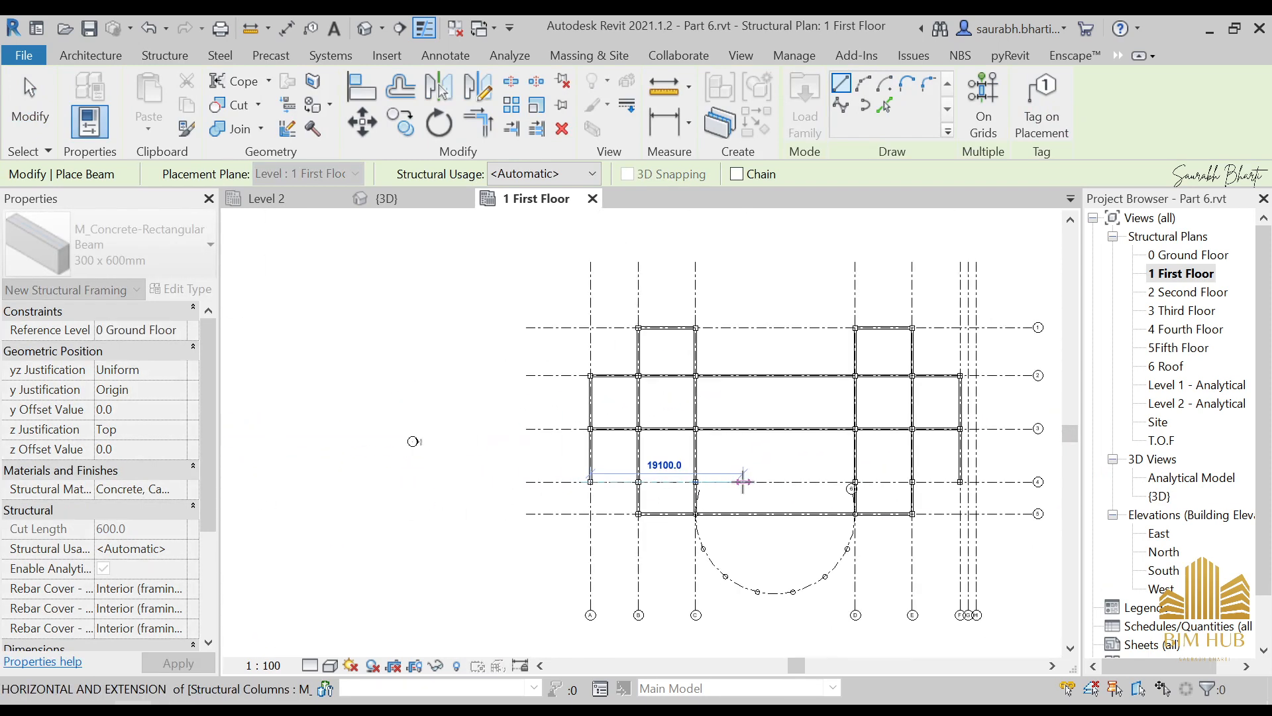
pyautogui.scroll(5, 880, 477)
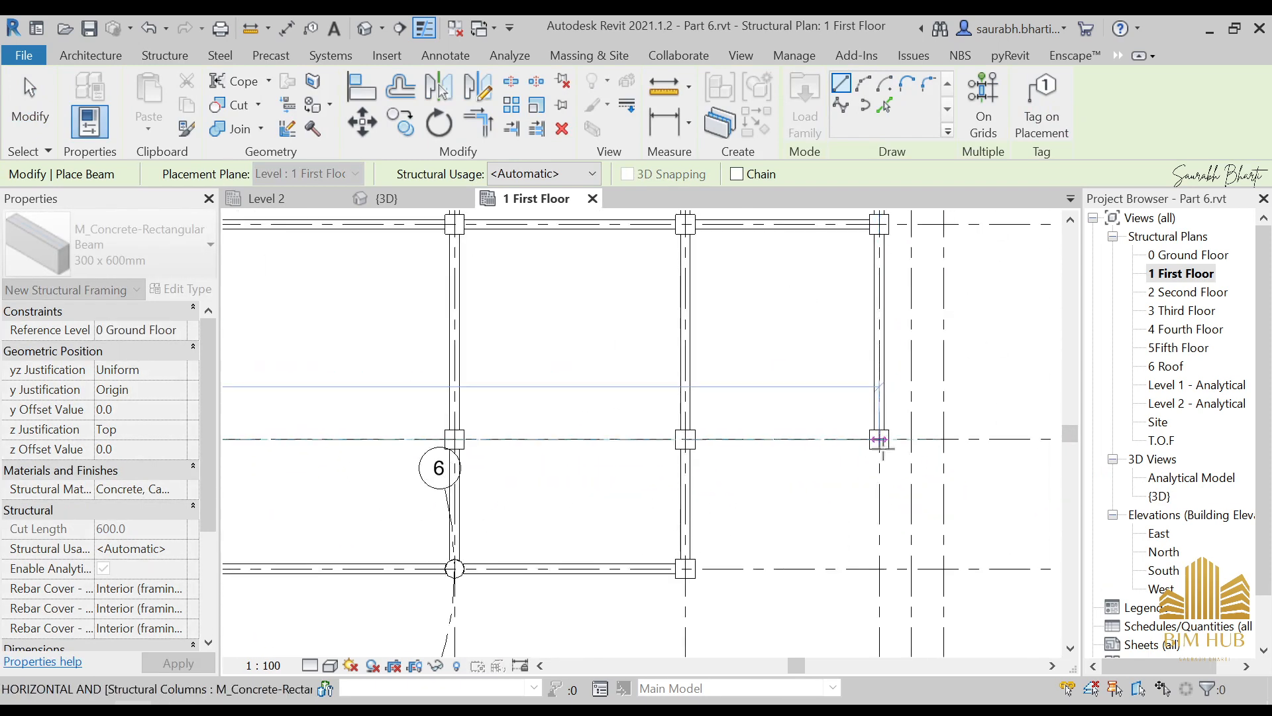
pyautogui.scroll(3, 880, 440)
pyautogui.click(859, 402)
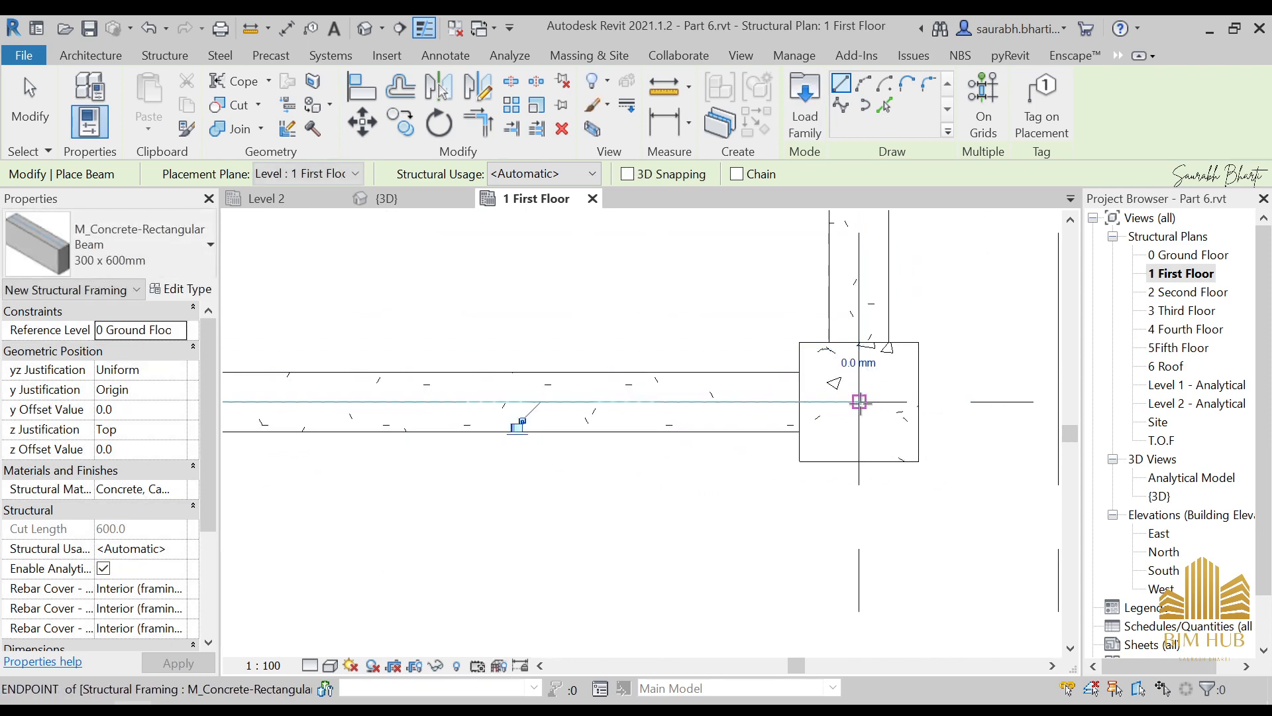
pyautogui.scroll(-8, 859, 402)
pyautogui.press('Escape')
# Compare the continuous beam on grid line 4 with the individual beams on grid line 3 by selecting them in turn.
pyautogui.click(397, 403)
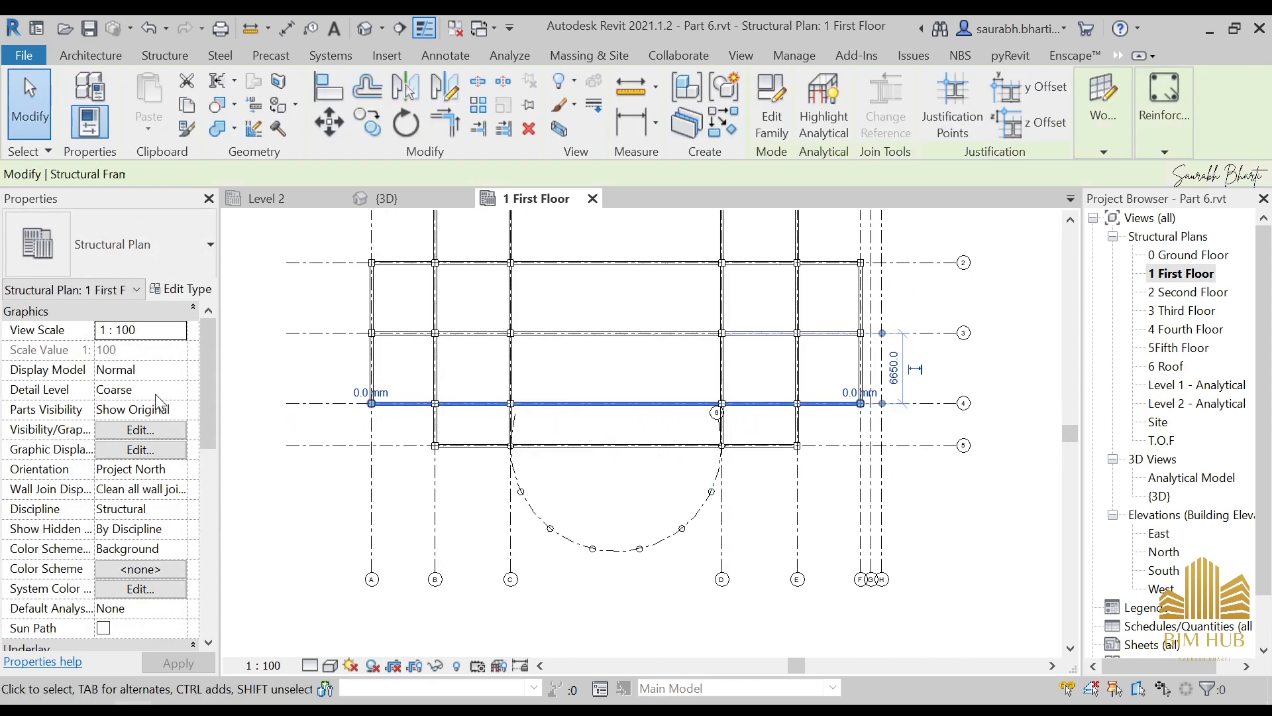
pyautogui.click(616, 333)
pyautogui.click(467, 334)
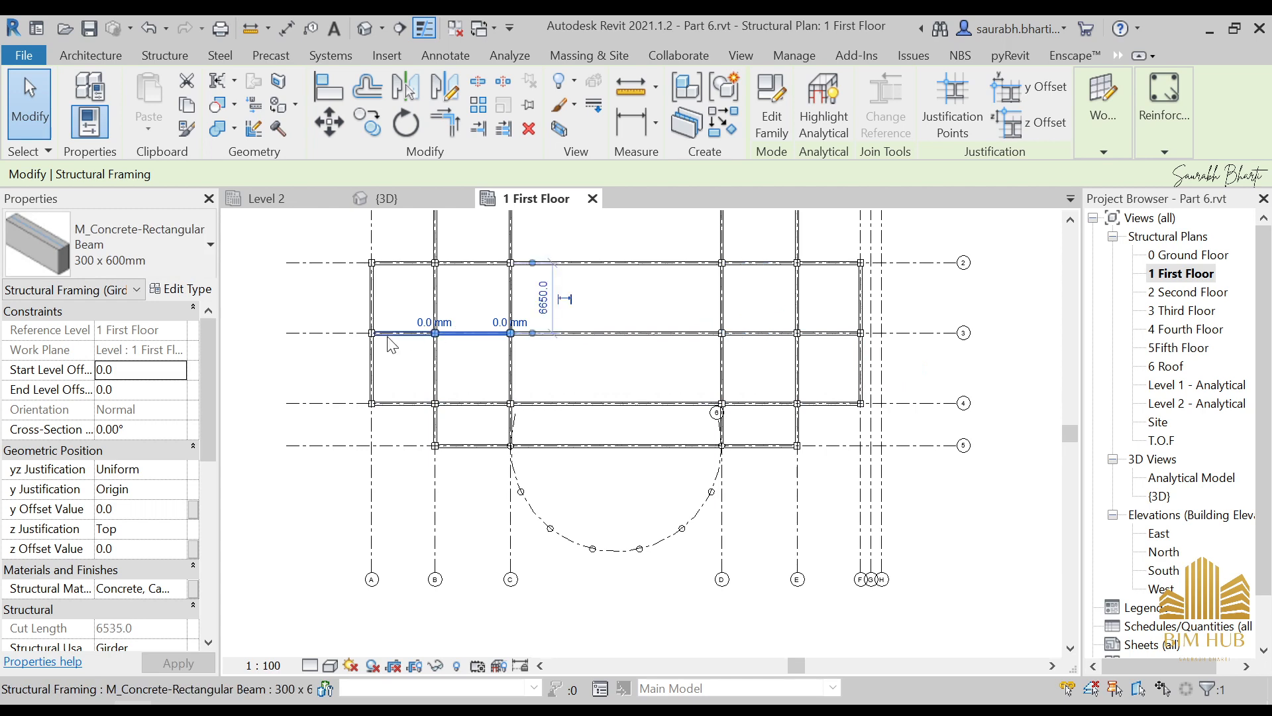
pyautogui.click(389, 334)
pyautogui.click(747, 333)
pyautogui.click(850, 342)
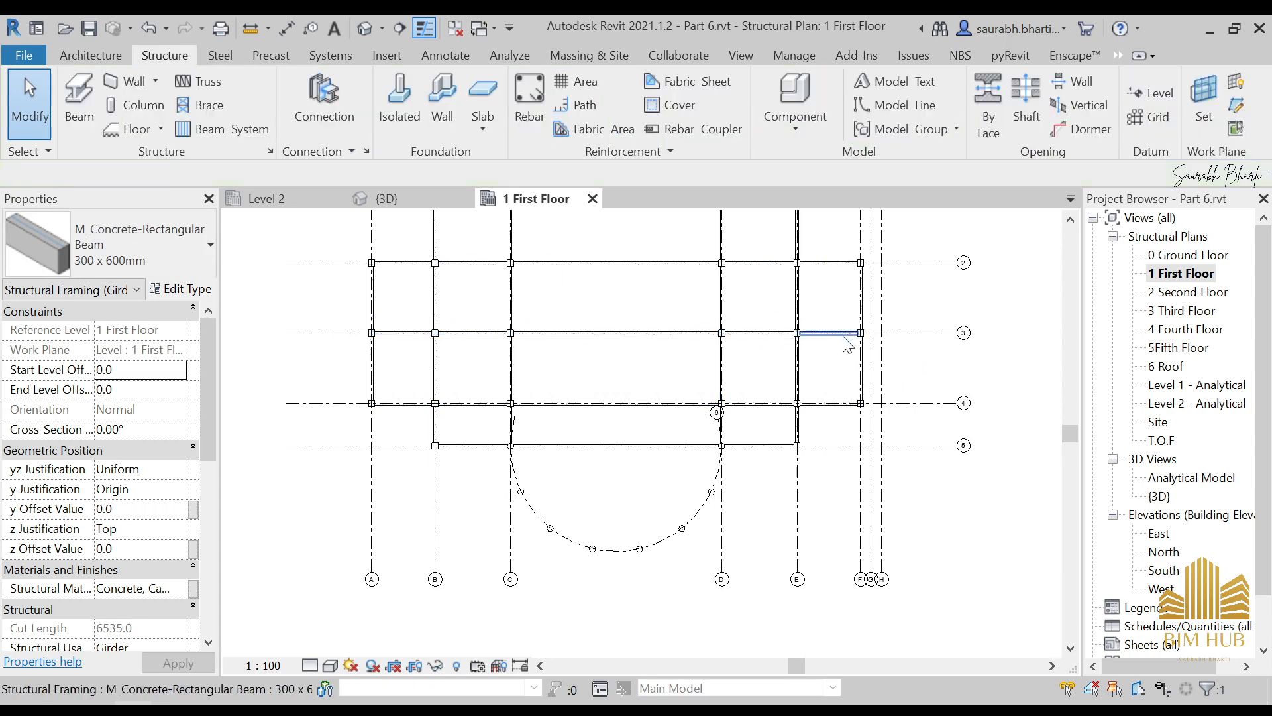
pyautogui.click(832, 334)
pyautogui.scroll(3, 813, 349)
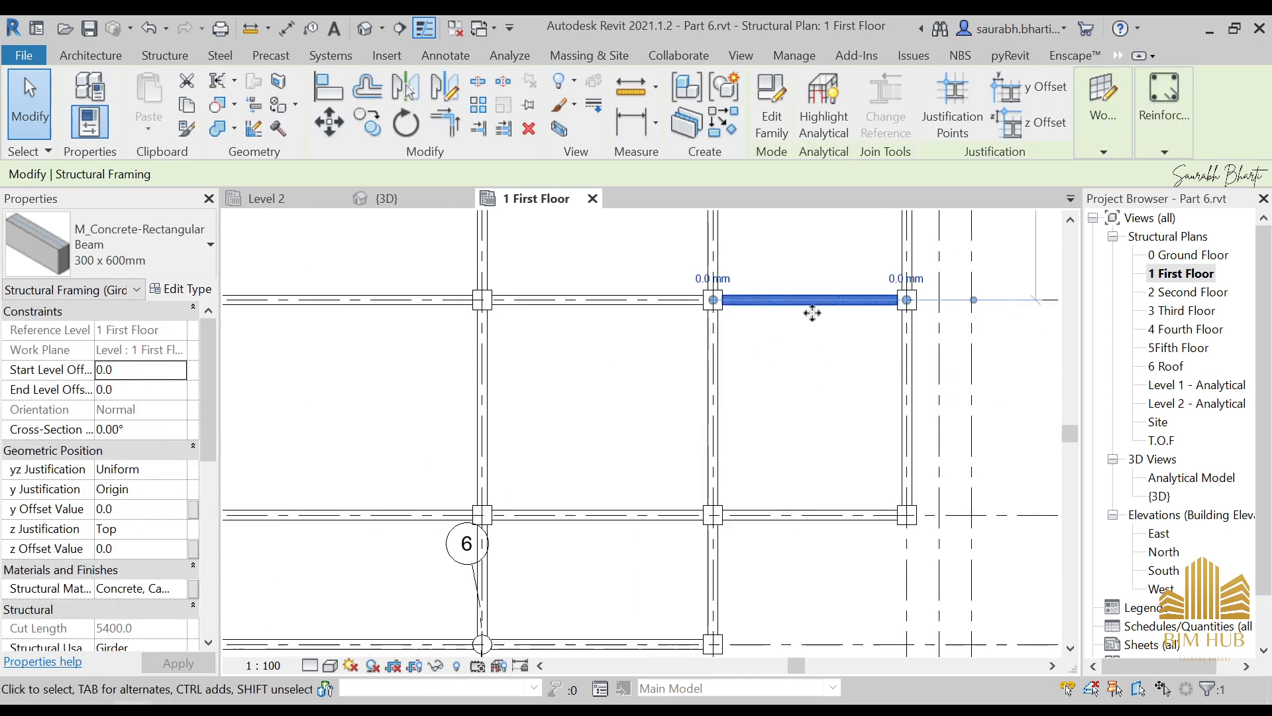
pyautogui.scroll(-1, 667, 511)
pyautogui.click(667, 511)
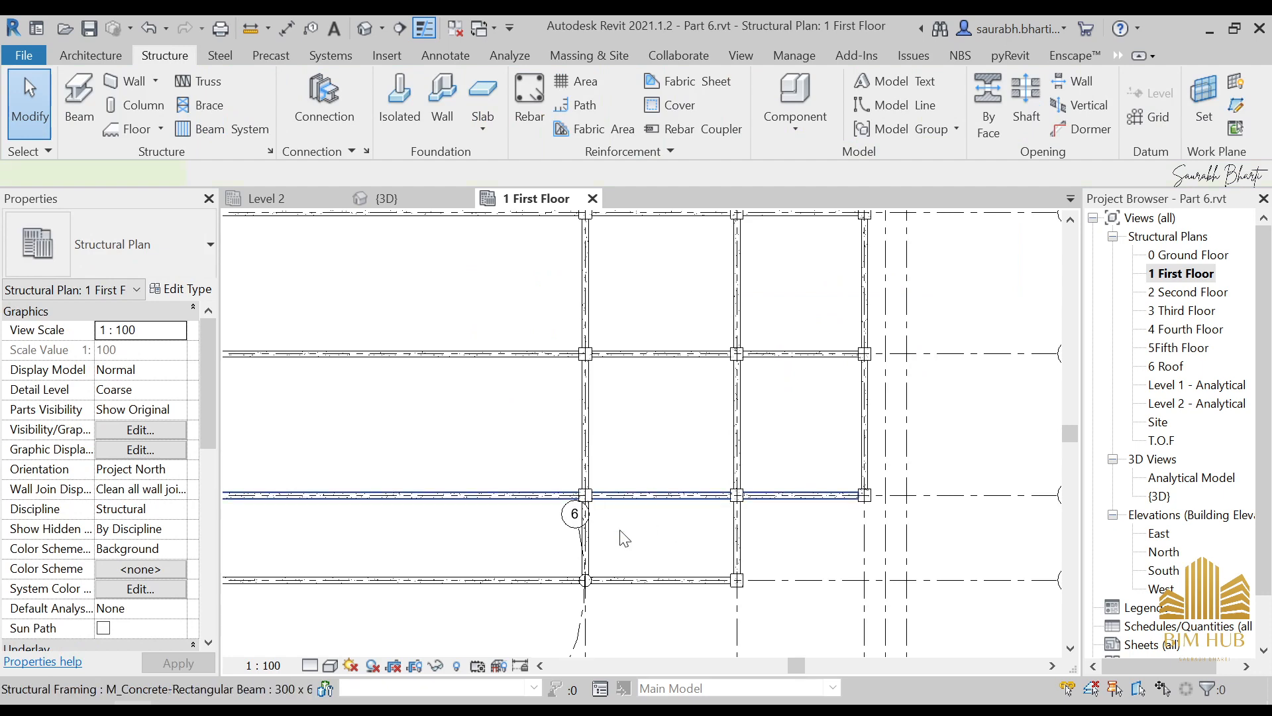
# Delete the continuous 300 x 600mm concrete beam along grid line 4 between grids A and F.
pyautogui.click(616, 497)
pyautogui.scroll(-4, 368, 438)
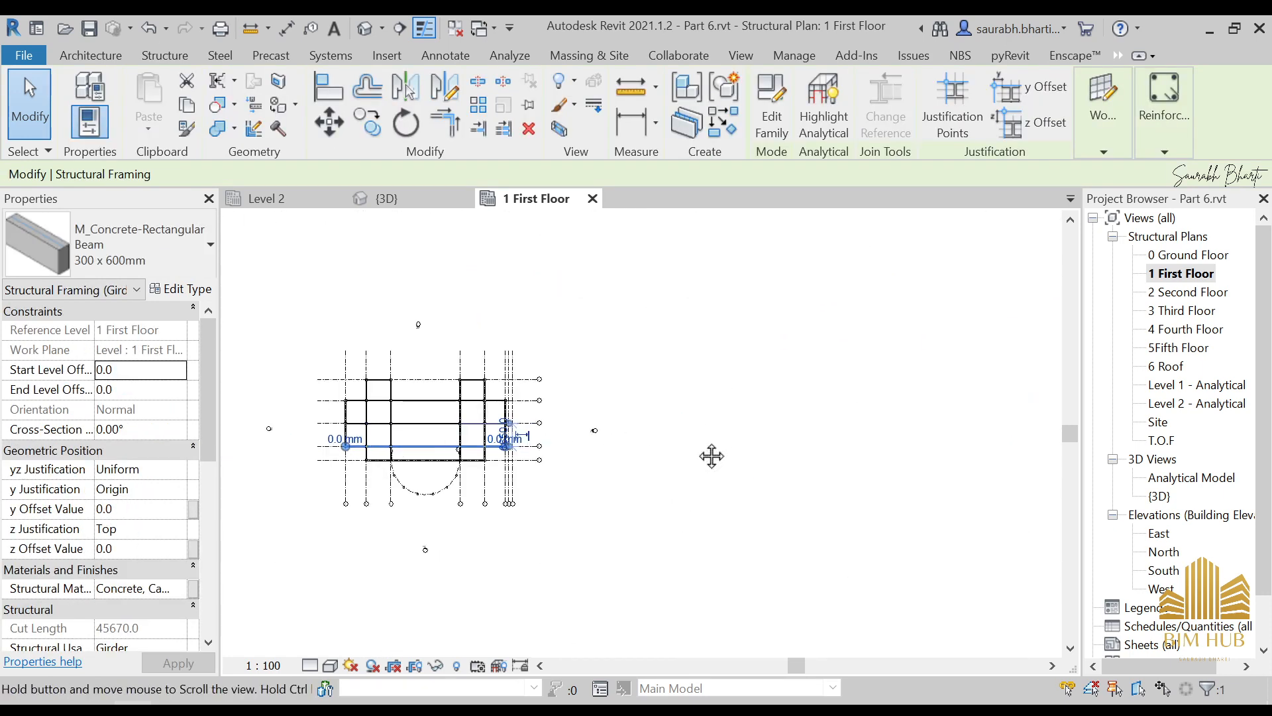
pyautogui.moveTo(712, 456); pyautogui.dragTo(934, 446, button='middle')
pyautogui.scroll(5, 717, 456)
pyautogui.moveTo(639, 455); pyautogui.dragTo(837, 453, button='middle')
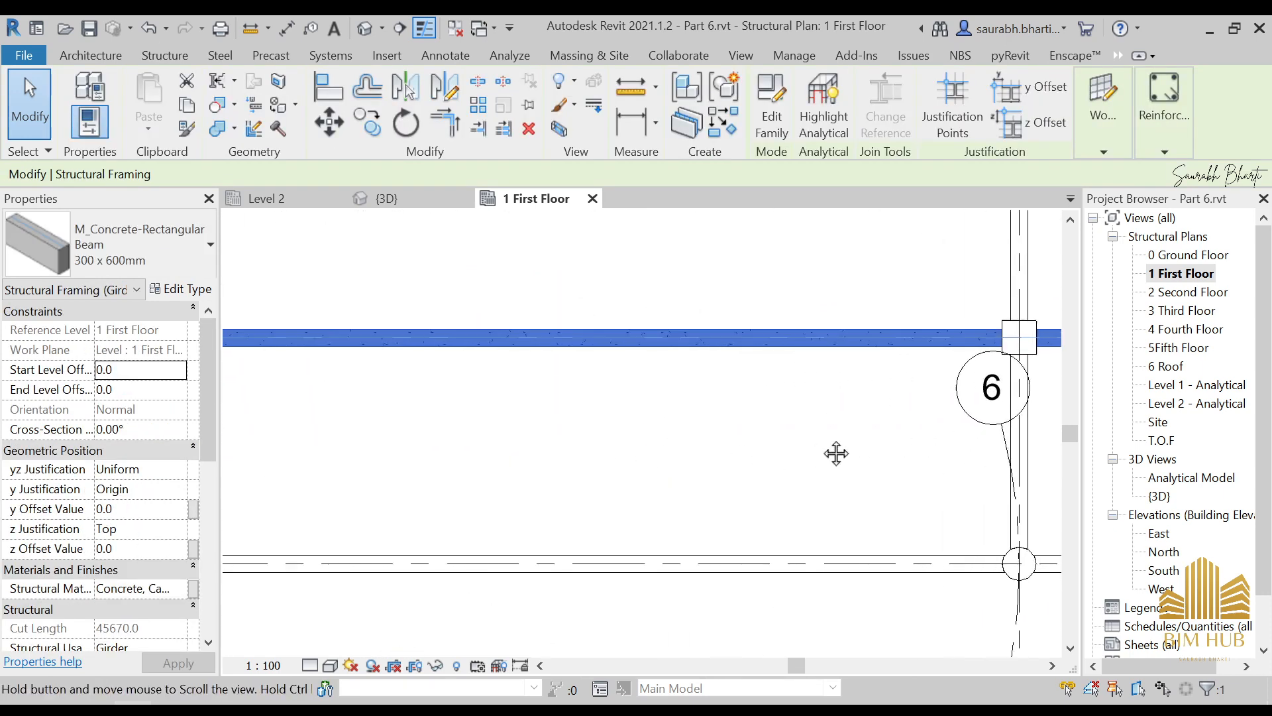
pyautogui.scroll(-5, 663, 378)
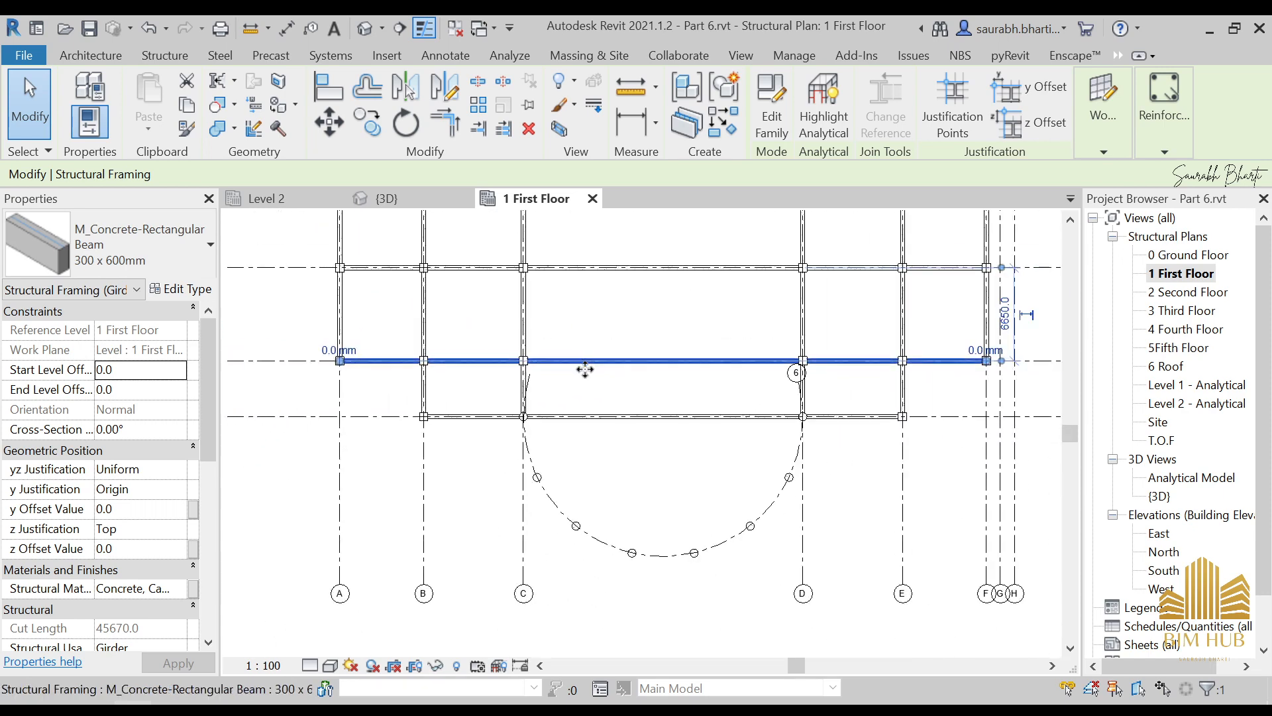
pyautogui.scroll(-4, 619, 431)
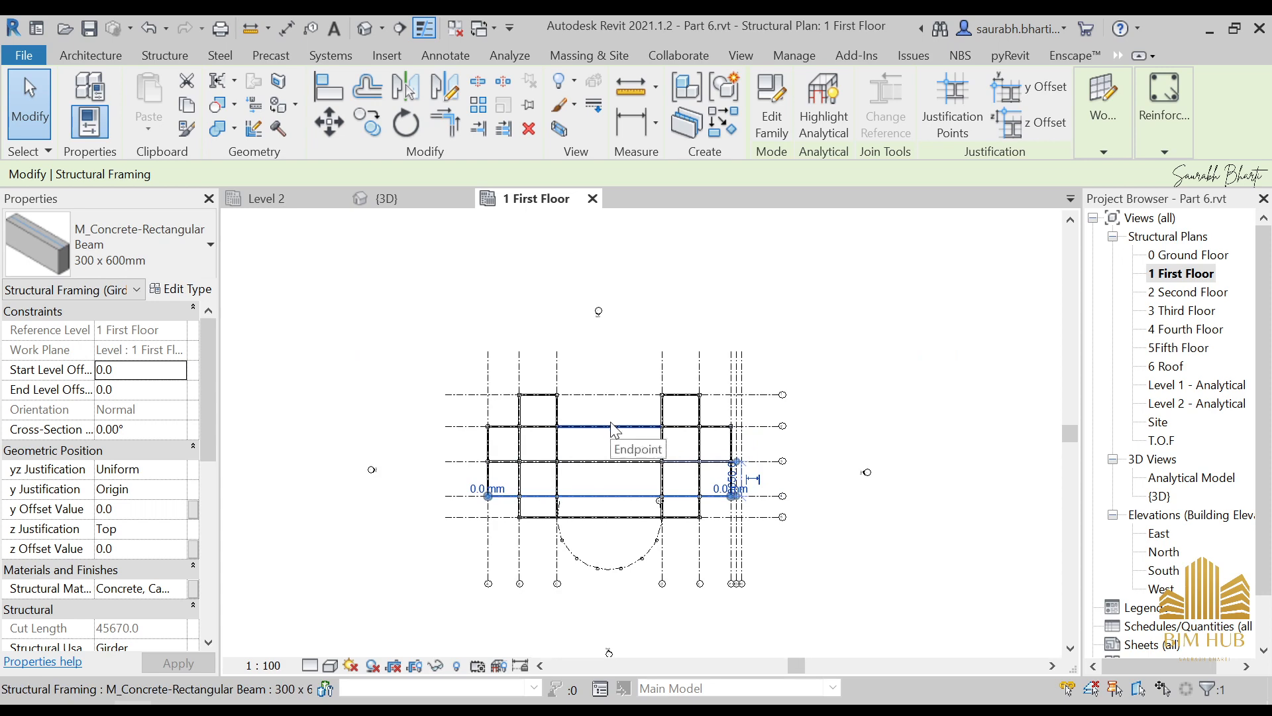
pyautogui.press('Escape')
pyautogui.scroll(1, 605, 470)
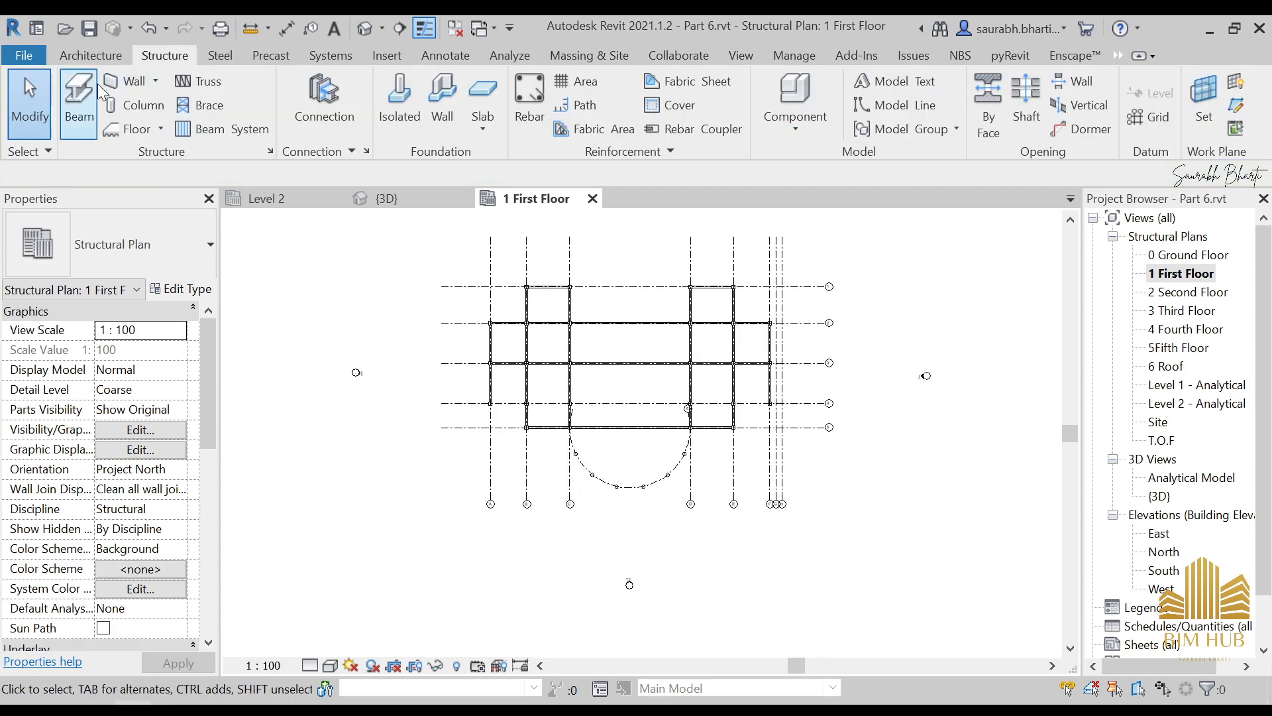
# Place 300 x 600mm concrete rectangular beams on grid line 4 using the On Grids option.
pyautogui.click(79, 100)
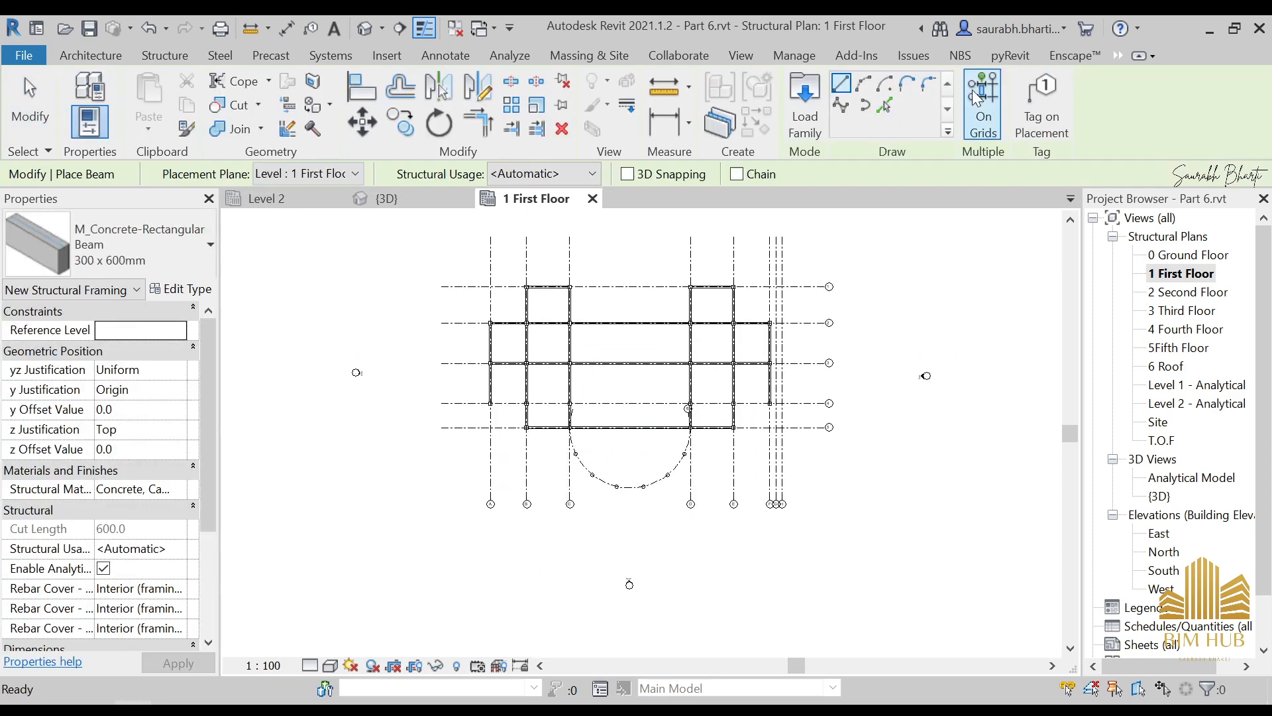
pyautogui.click(979, 99)
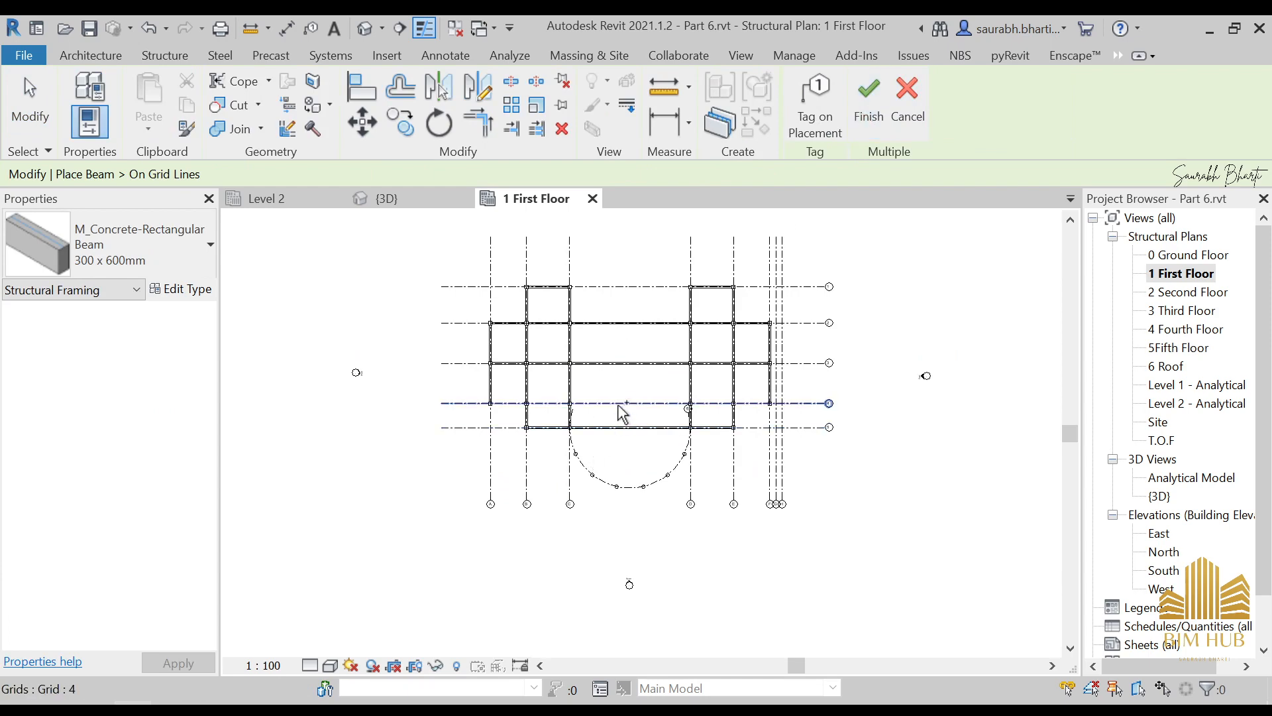
pyautogui.click(636, 403)
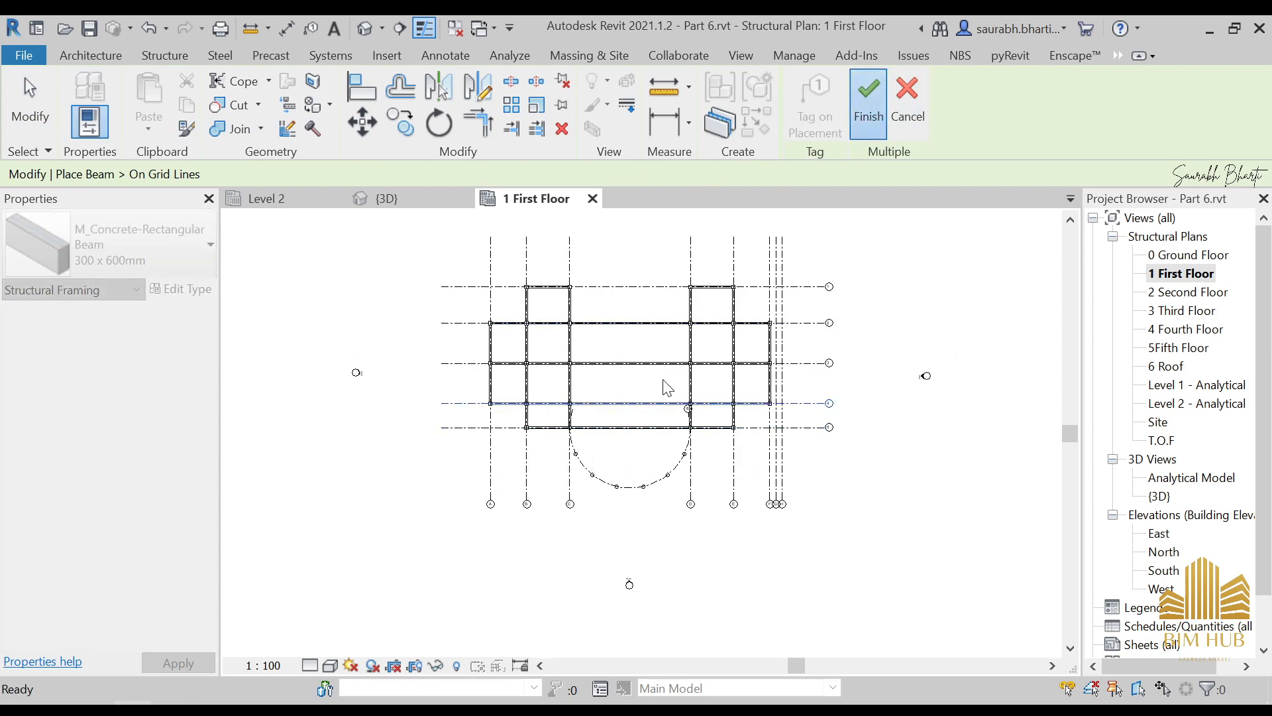
pyautogui.press('Escape')
# Select the beams along grid line 4 one at a time to check how they are divided at the columns.
pyautogui.scroll(4, 608, 411)
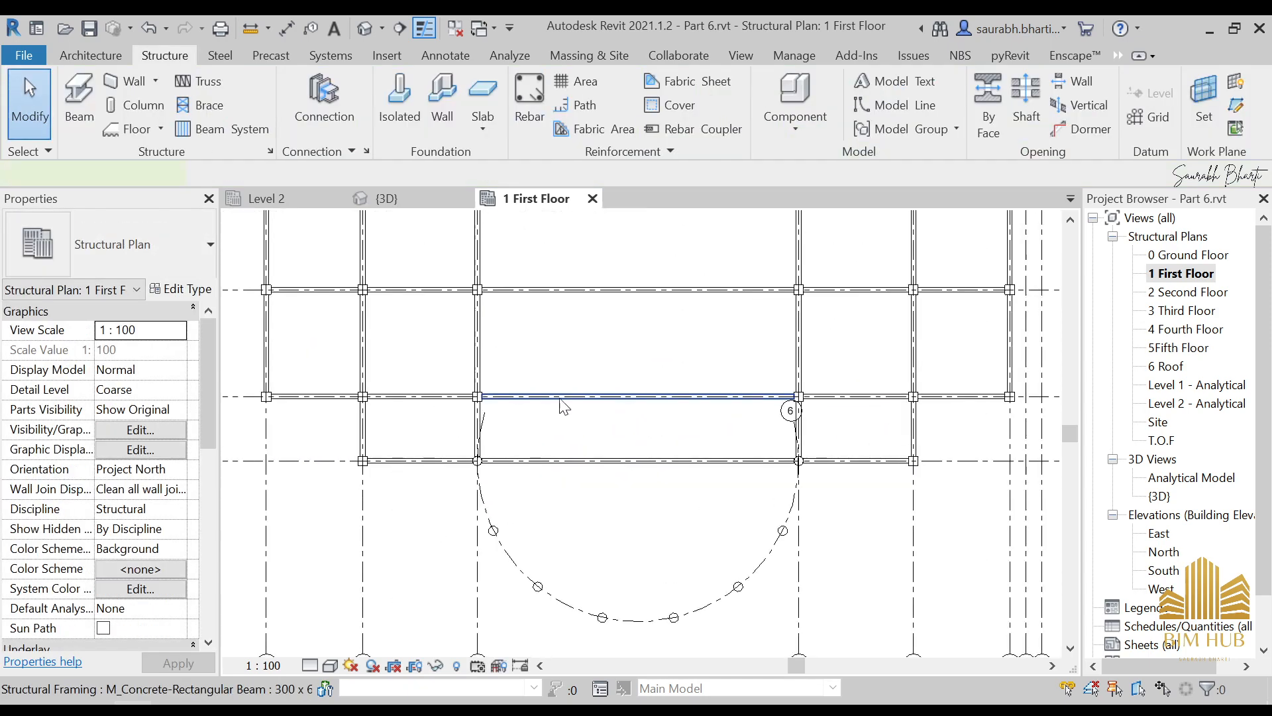
pyautogui.click(563, 400)
pyautogui.click(414, 396)
pyautogui.click(316, 398)
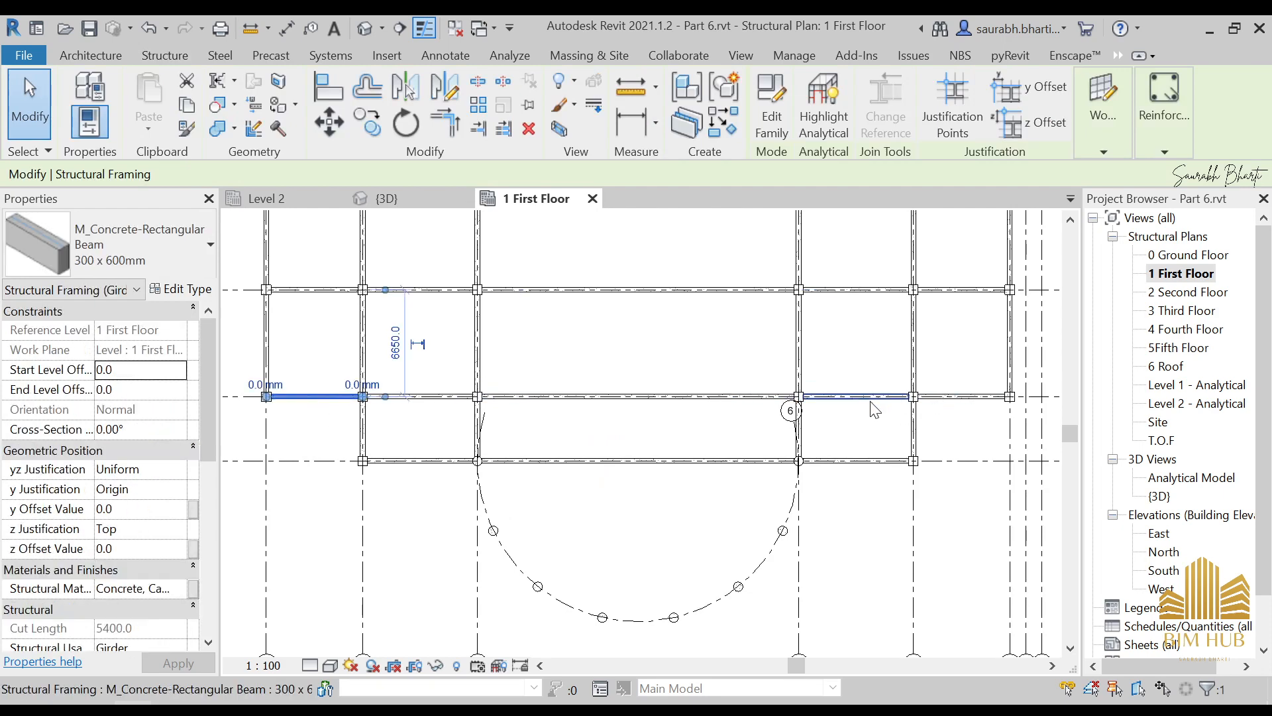
pyautogui.click(871, 401)
pyautogui.click(961, 398)
pyautogui.scroll(-4, 726, 454)
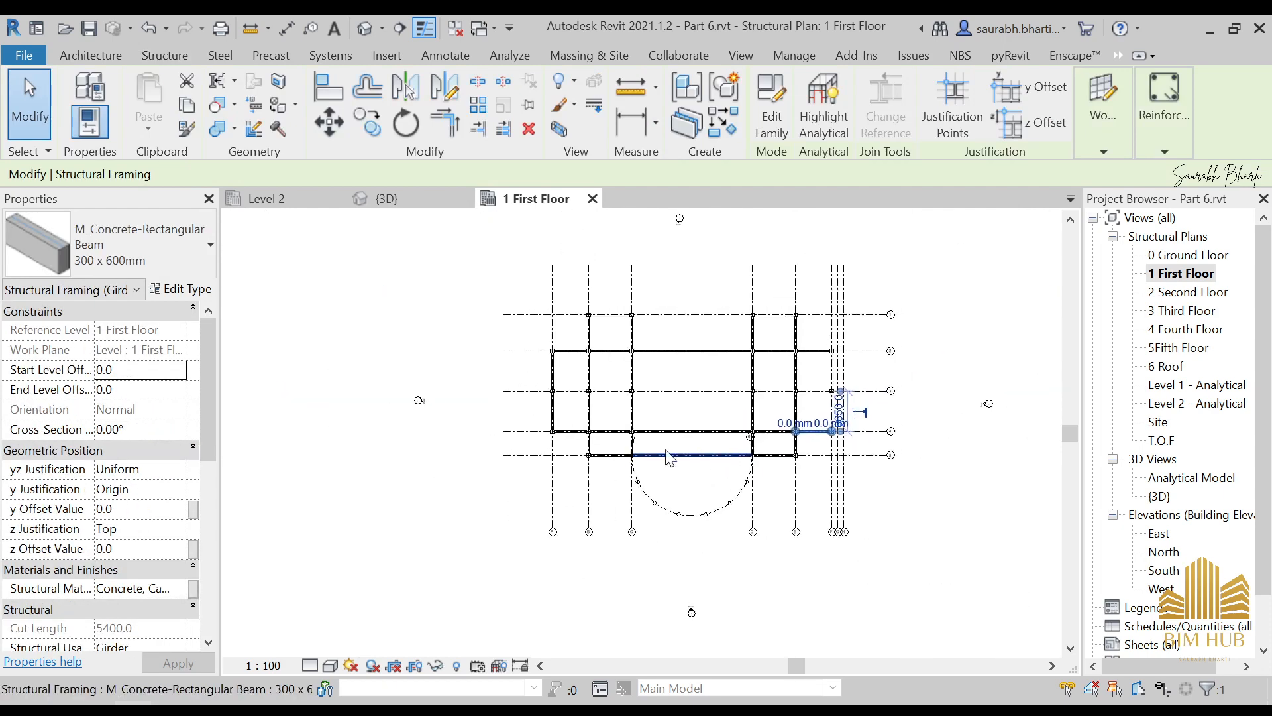
pyautogui.press('Escape')
pyautogui.scroll(-1, 473, 361)
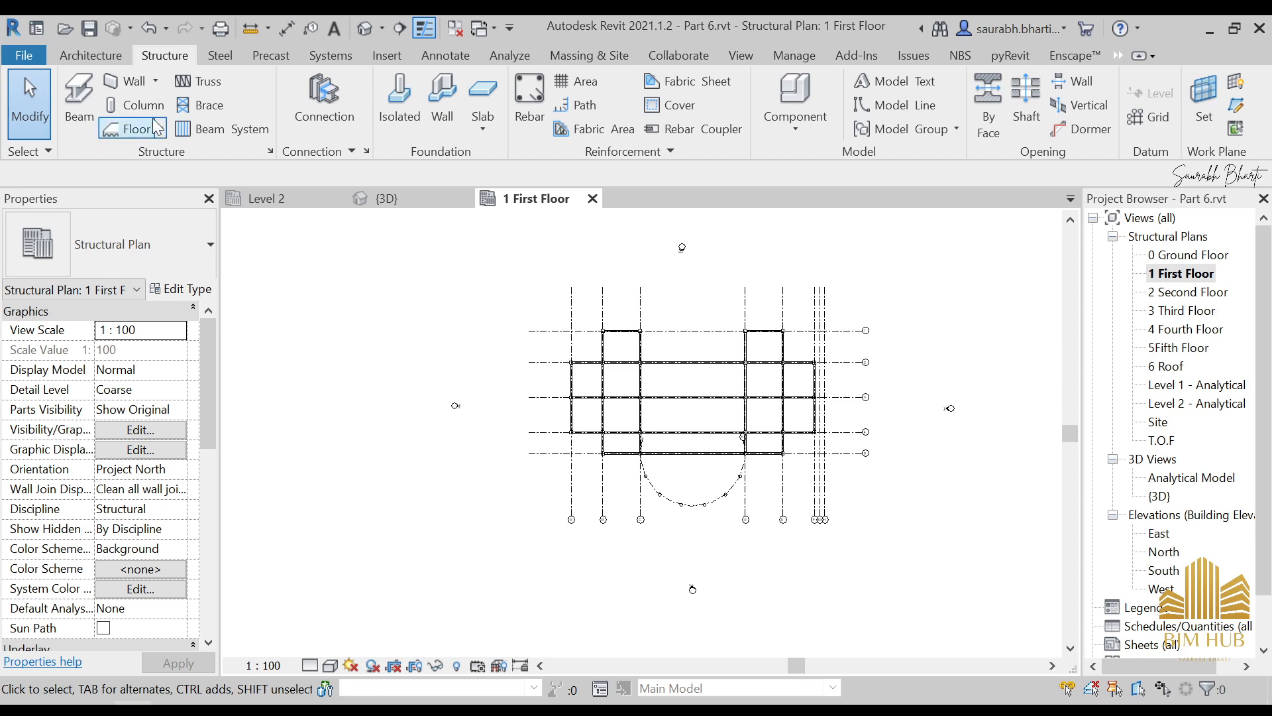
# Draw a 300 x 600mm arc beam along curved grid 6 from the round column at grid C to the first round column on the arc.
pyautogui.click(74, 96)
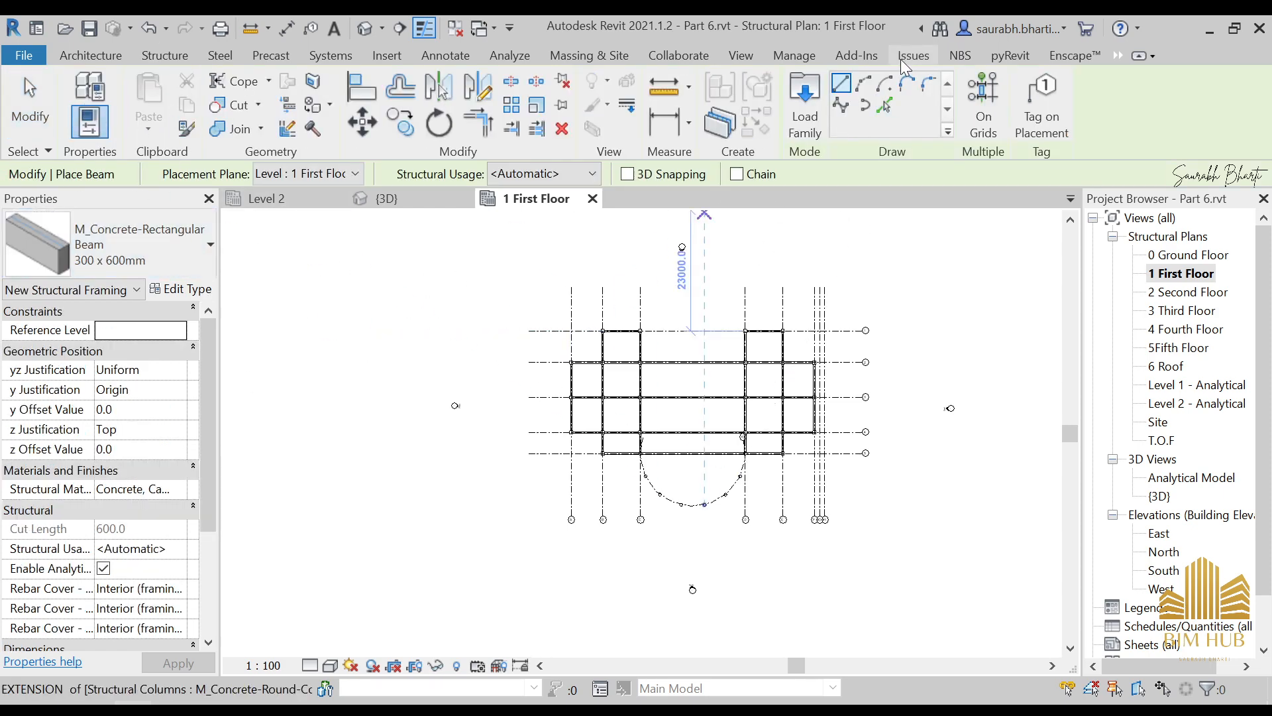
pyautogui.click(864, 83)
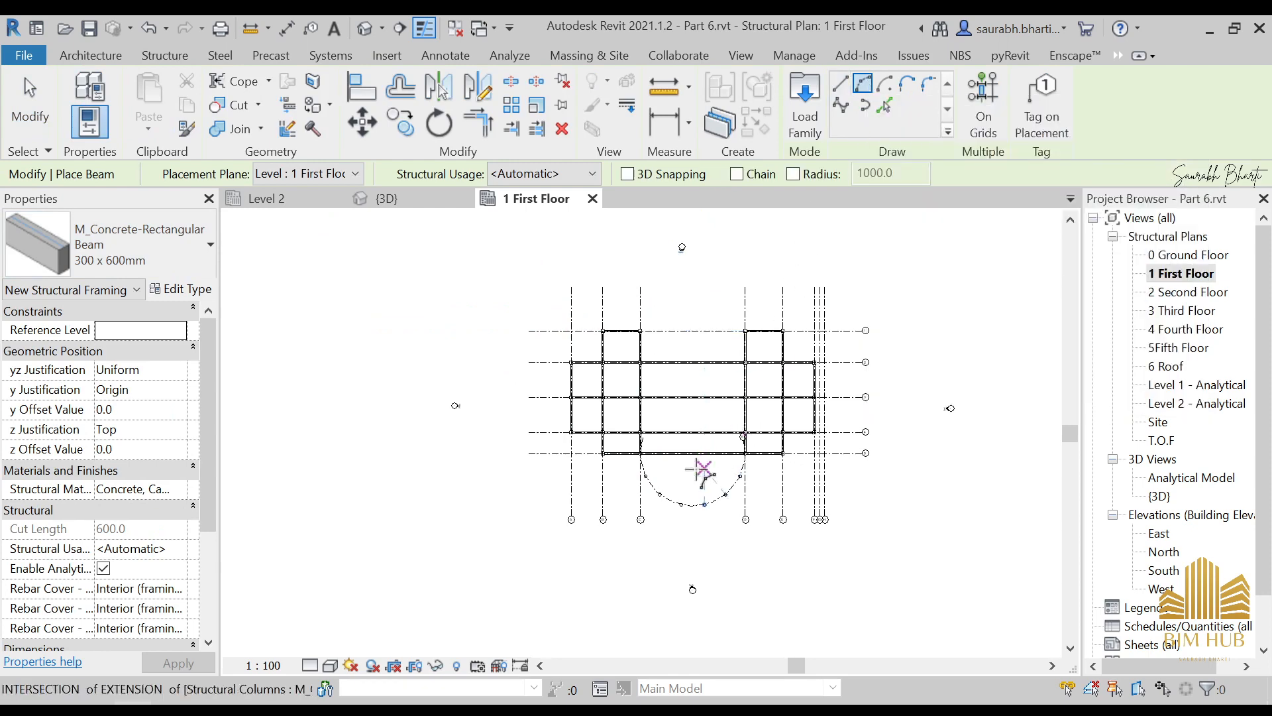
pyautogui.scroll(8, 646, 477)
pyautogui.scroll(5, 519, 290)
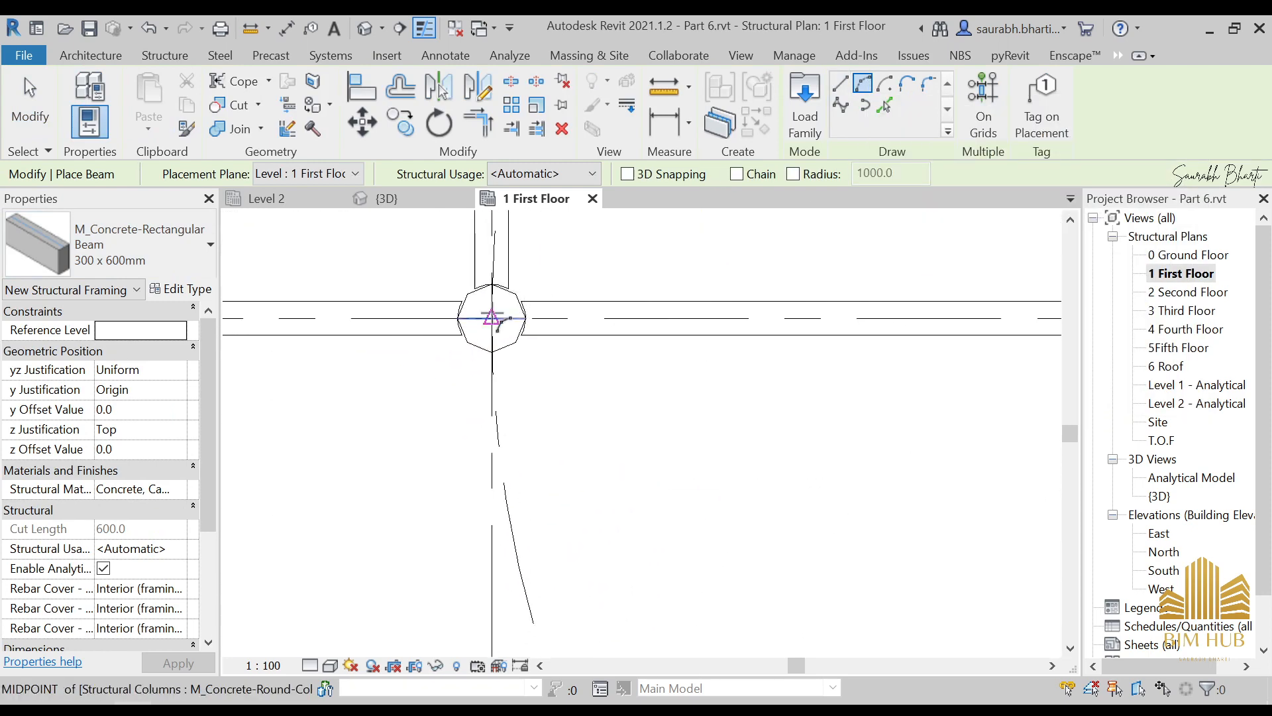
pyautogui.click(492, 318)
pyautogui.scroll(-4, 645, 404)
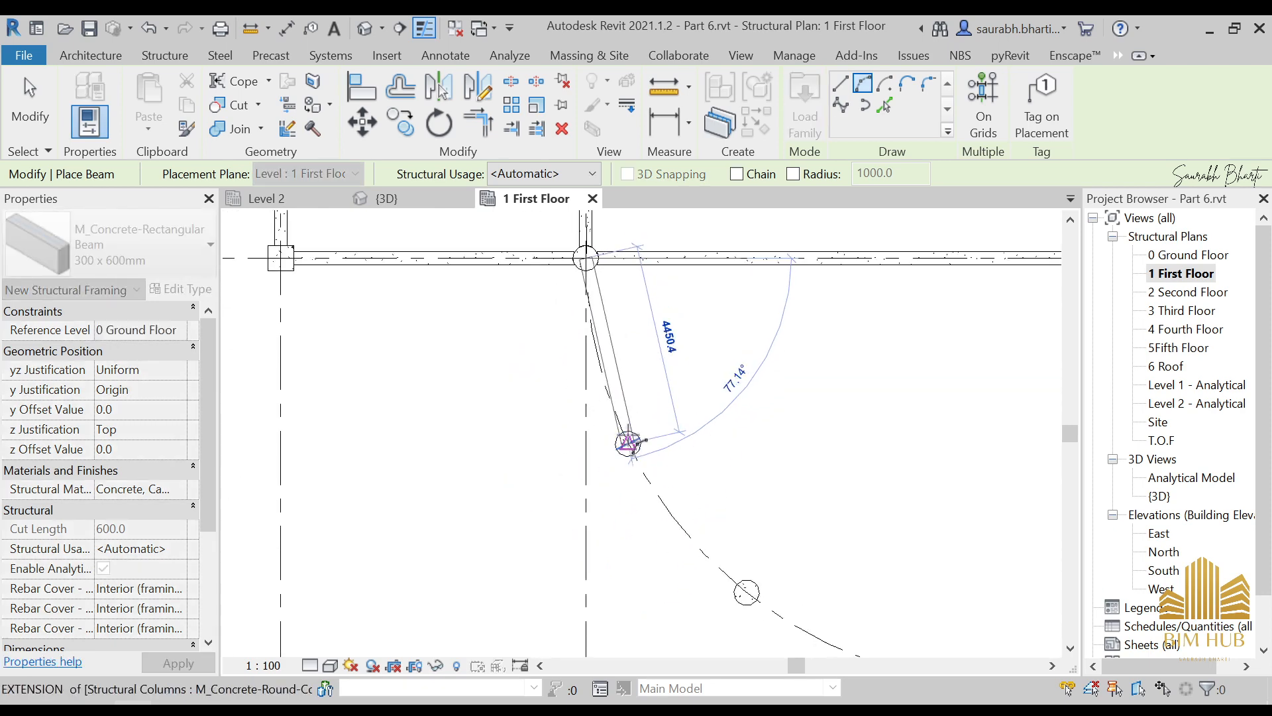
pyautogui.scroll(5, 633, 454)
pyautogui.scroll(-5, 637, 464)
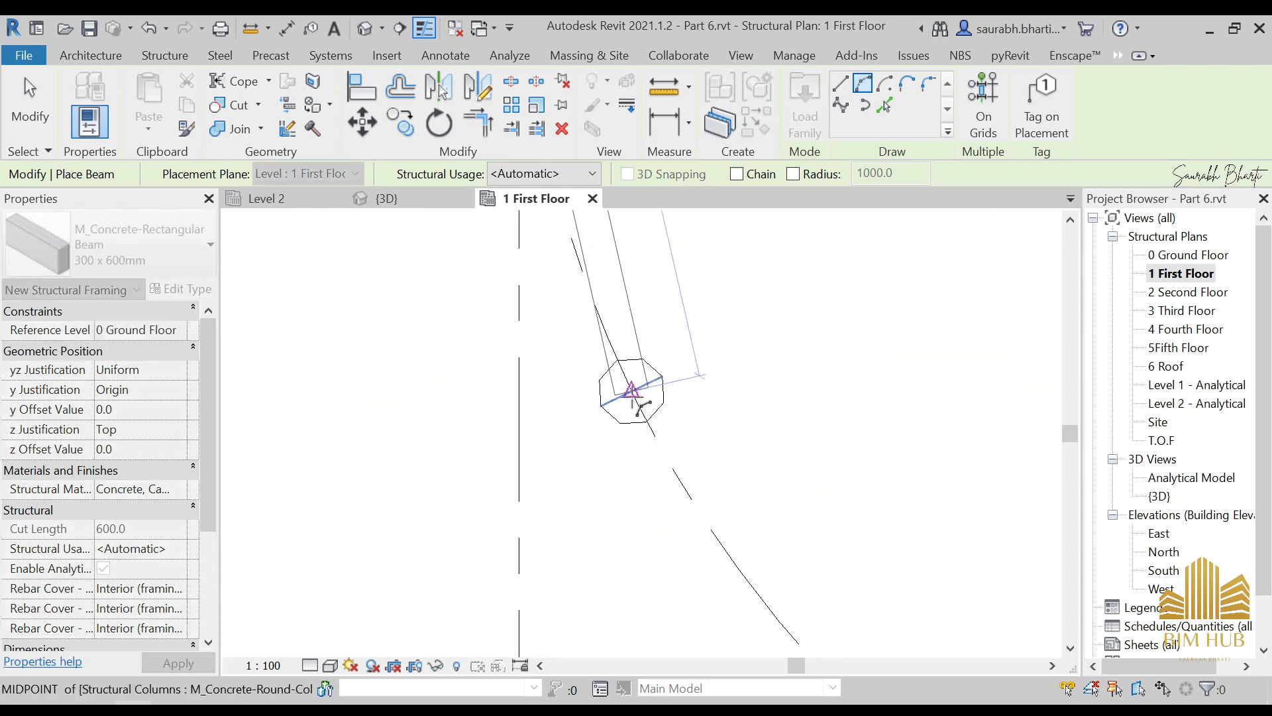
pyautogui.scroll(5, 637, 468)
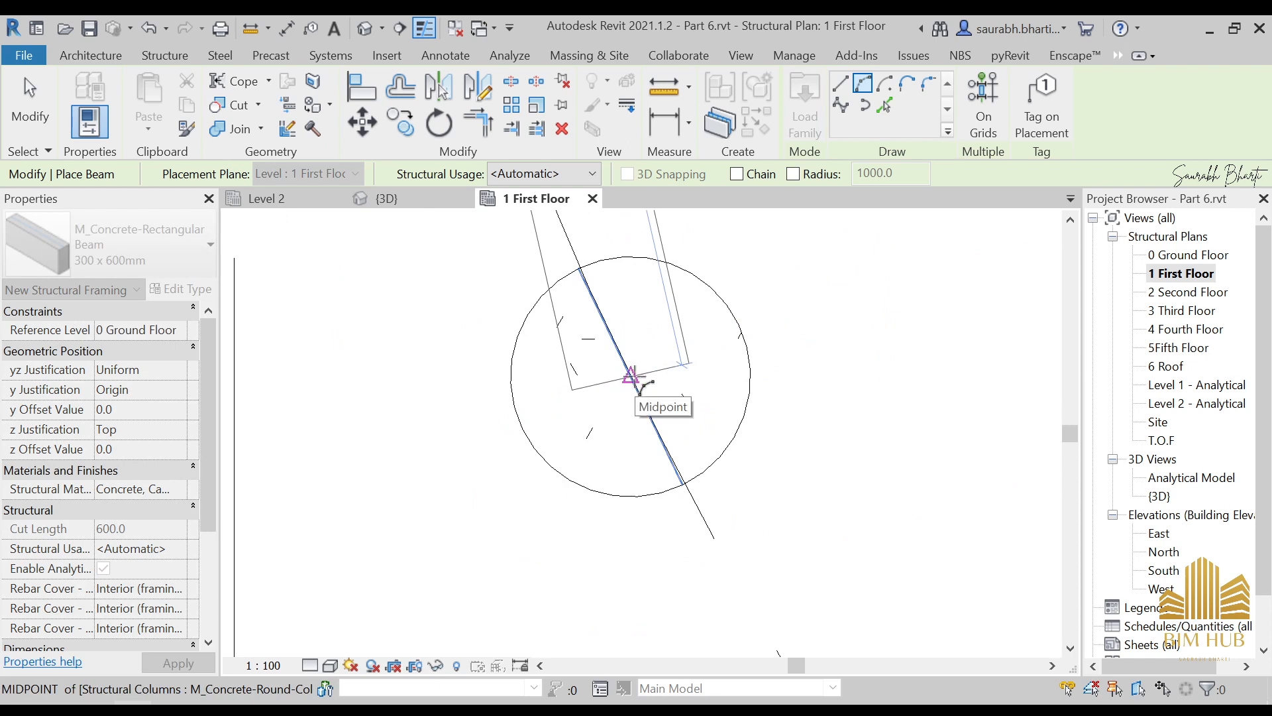
pyautogui.scroll(-5, 636, 397)
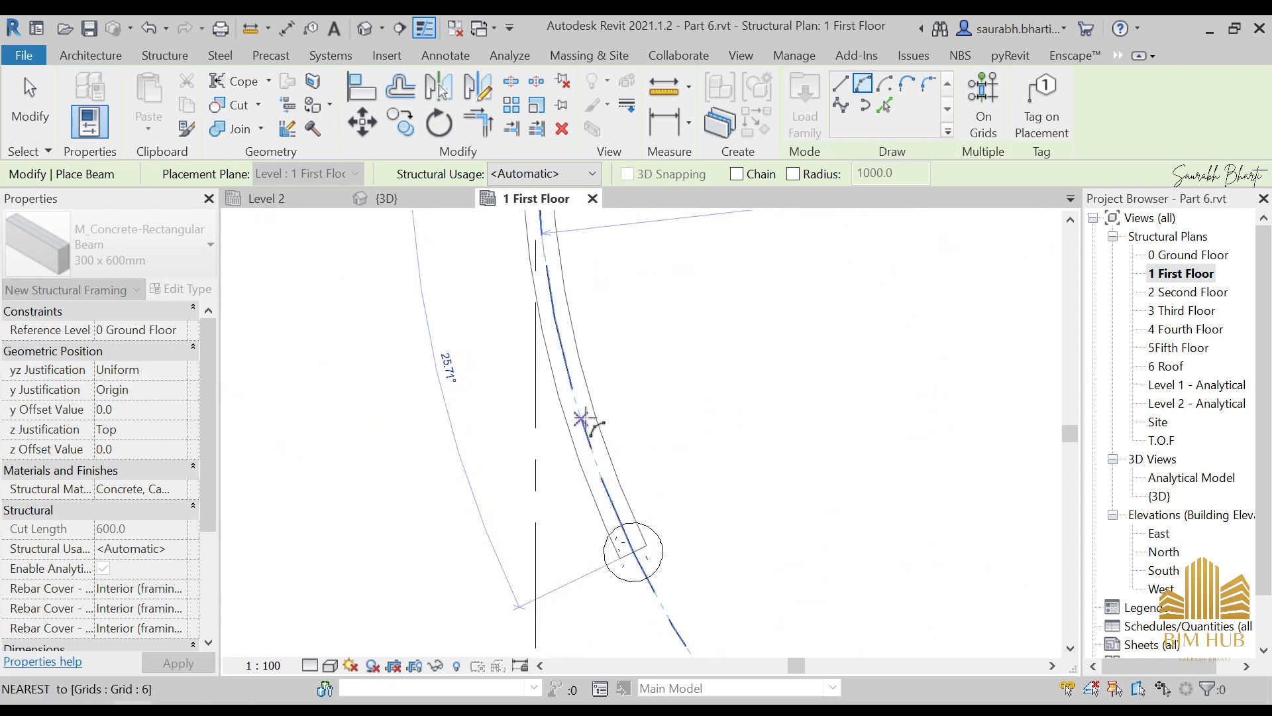
pyautogui.click(581, 417)
# Draw an arc beam along curved grid 6 from the first to the second round column after grid C.
pyautogui.scroll(-3, 636, 464)
pyautogui.scroll(2, 523, 291)
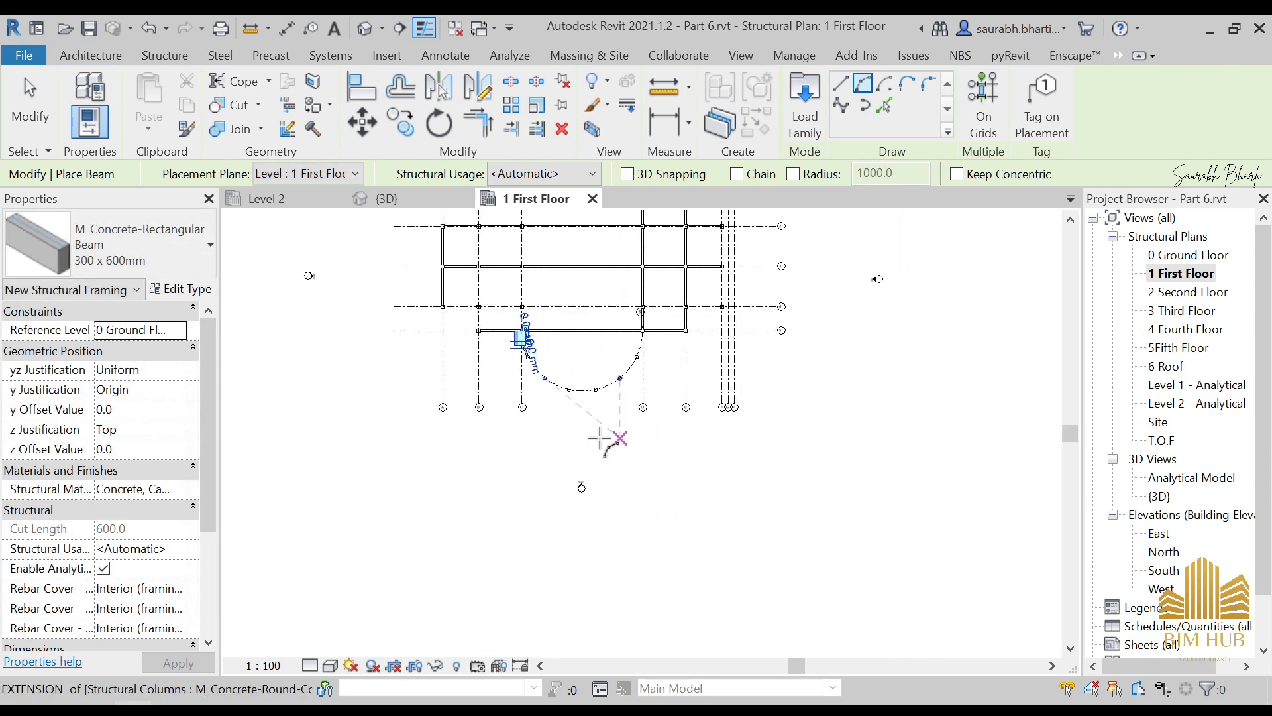
pyautogui.scroll(4, 530, 346)
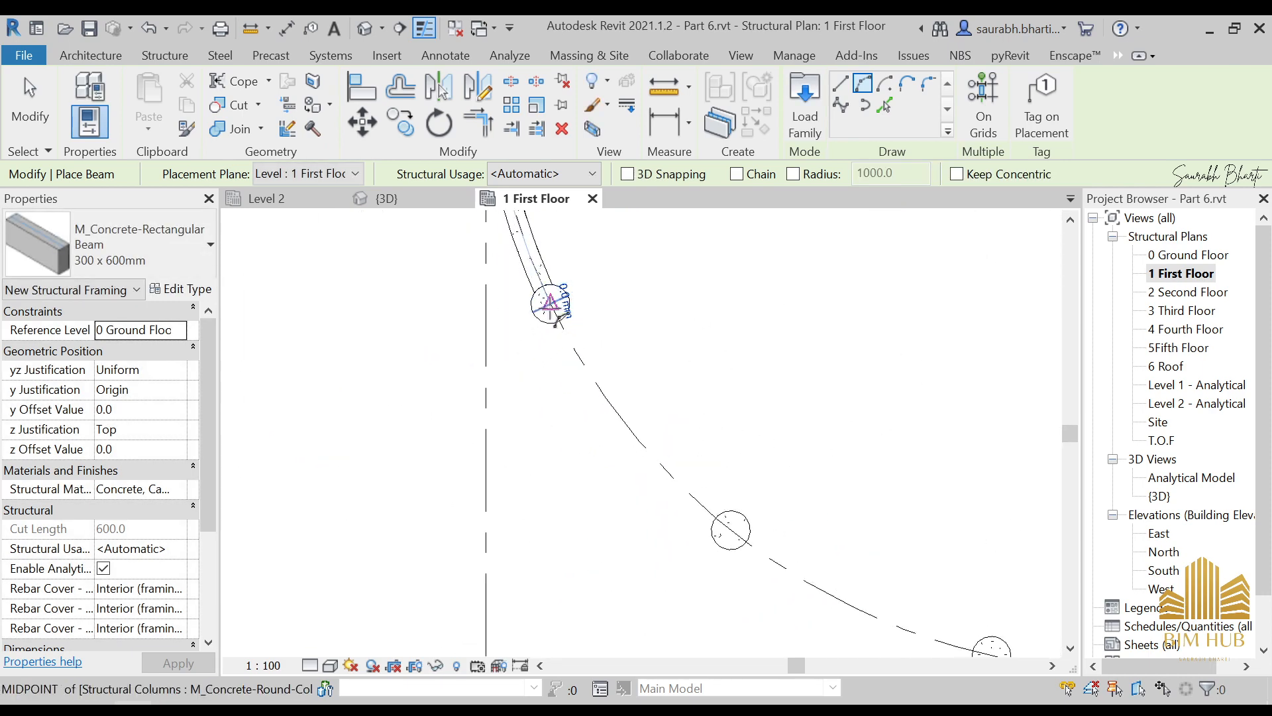
pyautogui.click(555, 320)
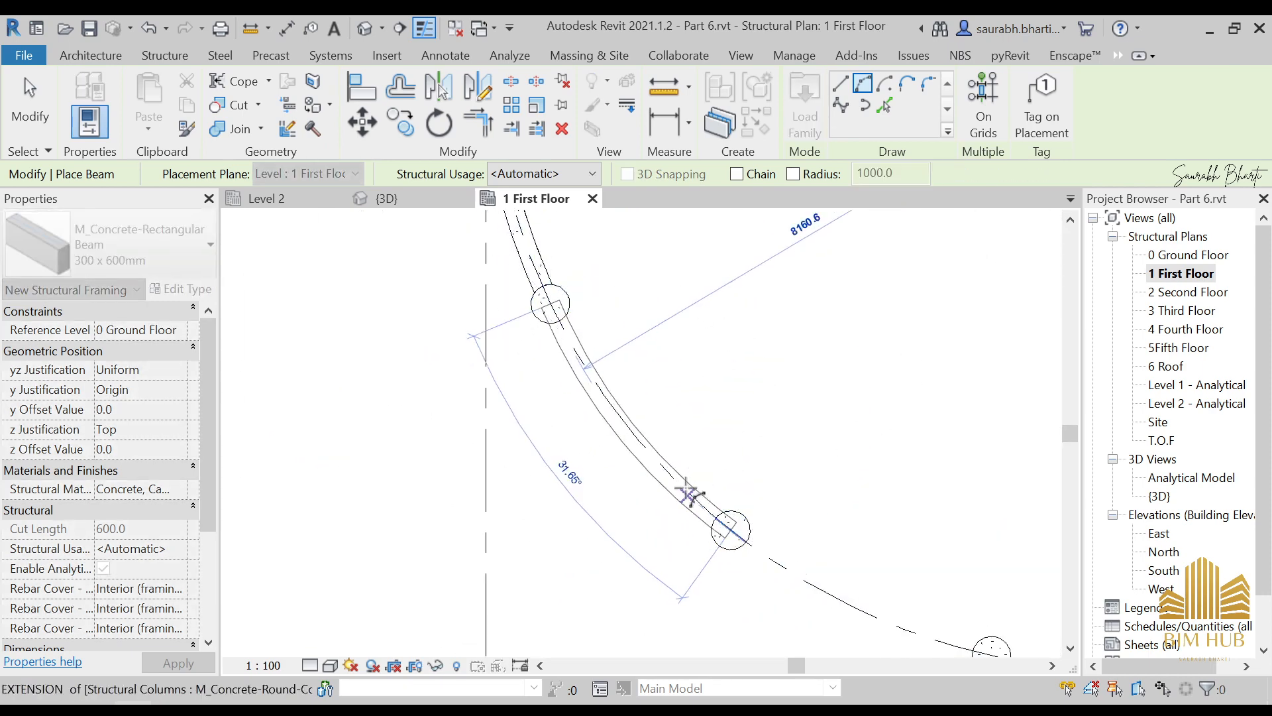
pyautogui.click(730, 545)
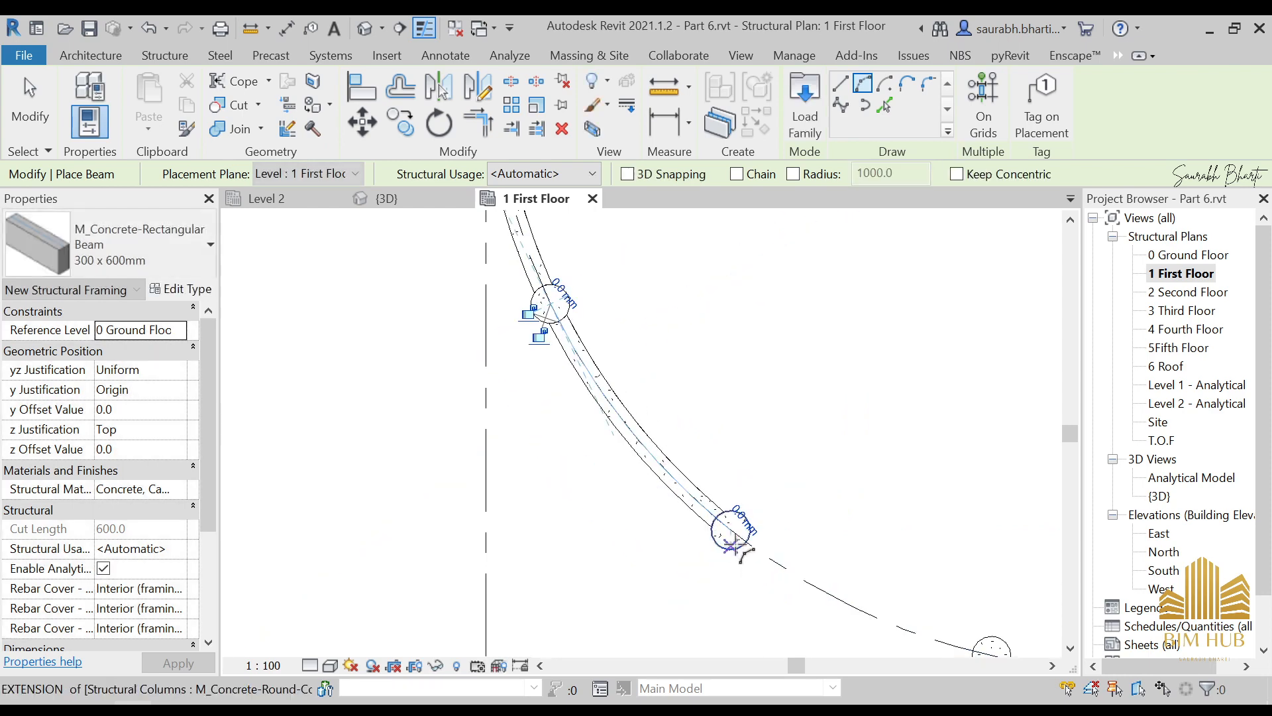
# Draw an arc beam along curved grid 6 from the second to the third round column after grid C.
pyautogui.click(732, 543)
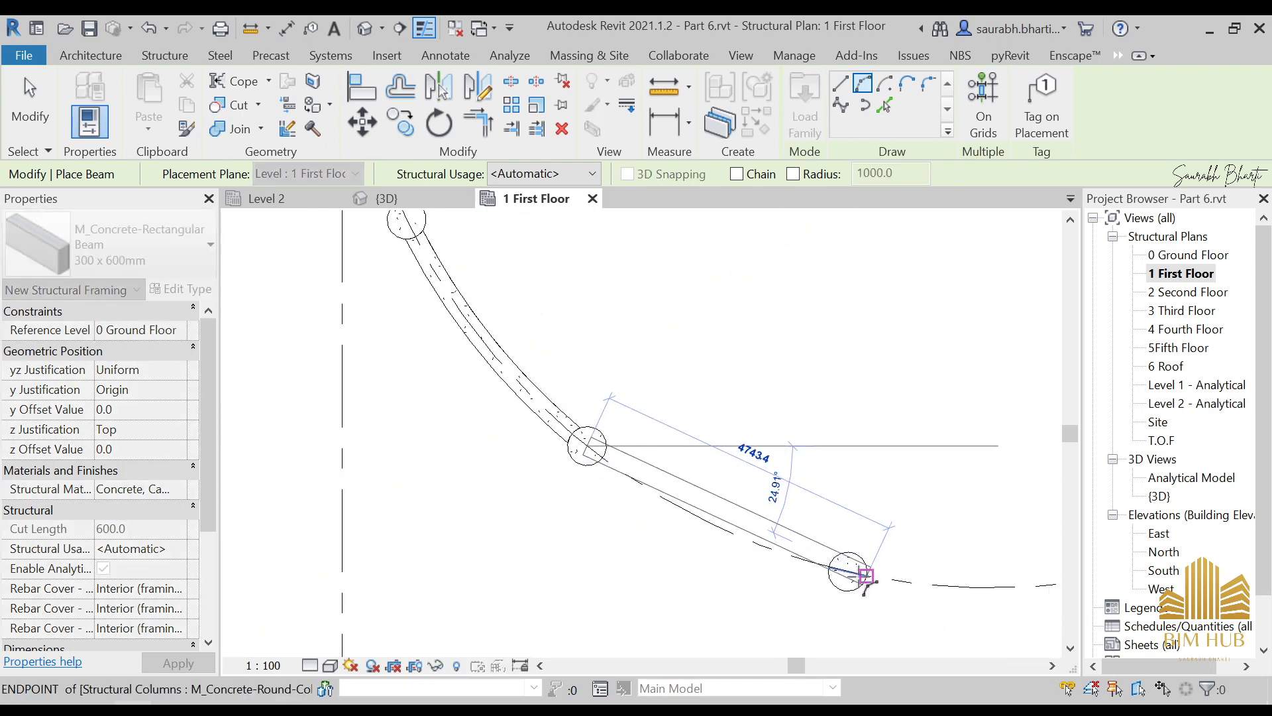
pyautogui.click(864, 575)
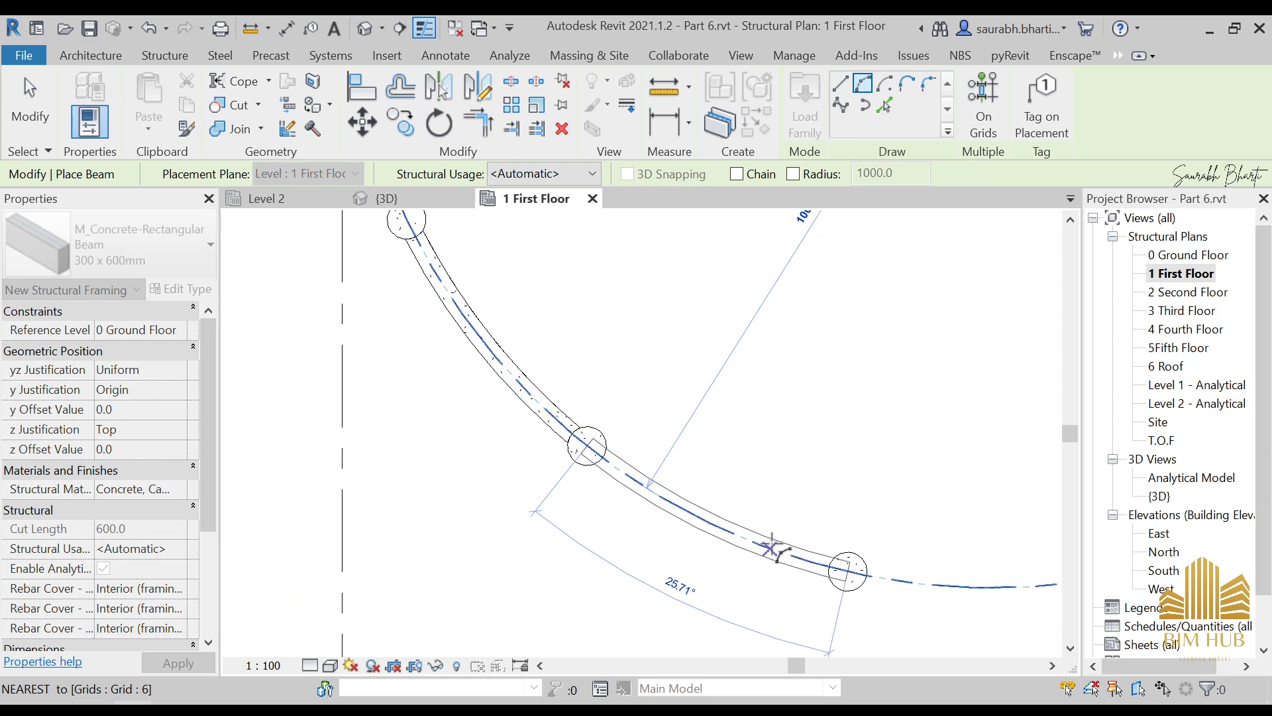
pyautogui.click(778, 550)
# Draw an arc beam along curved grid 6 between the third and fourth round columns, across the lowest part of the arc.
pyautogui.scroll(-3, 673, 570)
pyautogui.scroll(3, 654, 511)
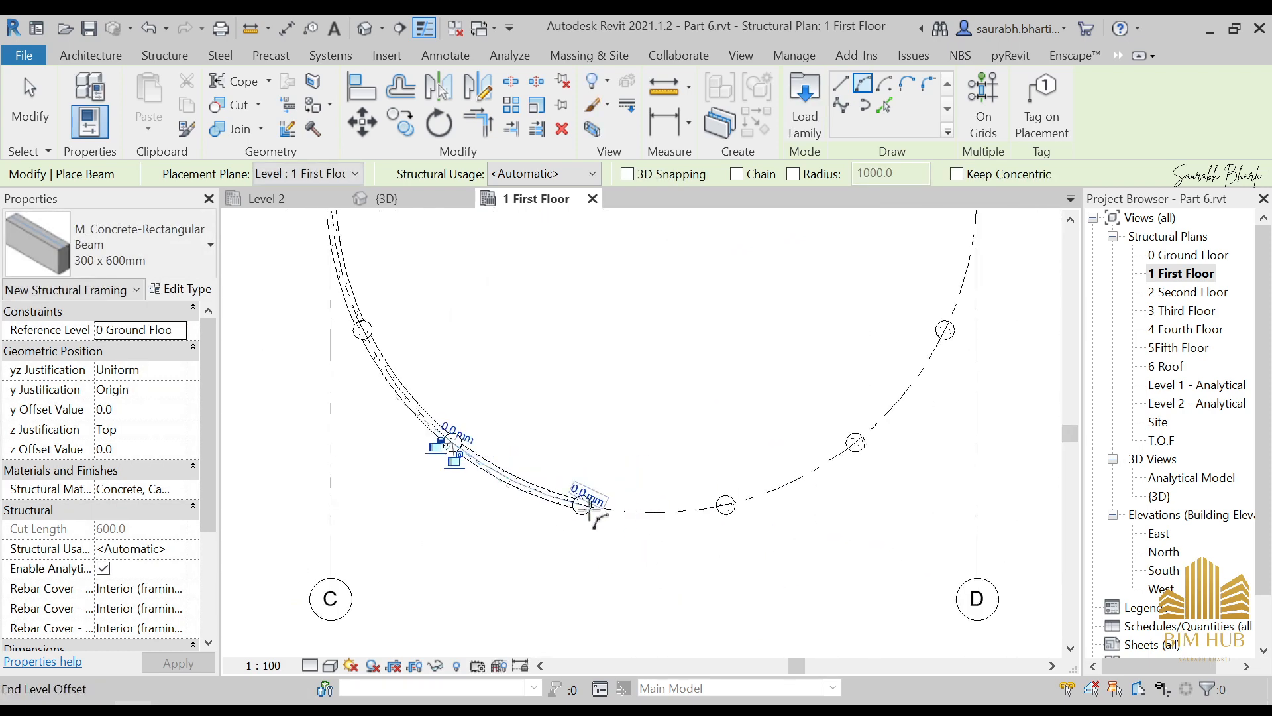
pyautogui.scroll(5, 590, 511)
pyautogui.click(533, 476)
pyautogui.scroll(-8, 865, 547)
pyautogui.moveTo(864, 547); pyautogui.dragTo(411, 511, button='middle')
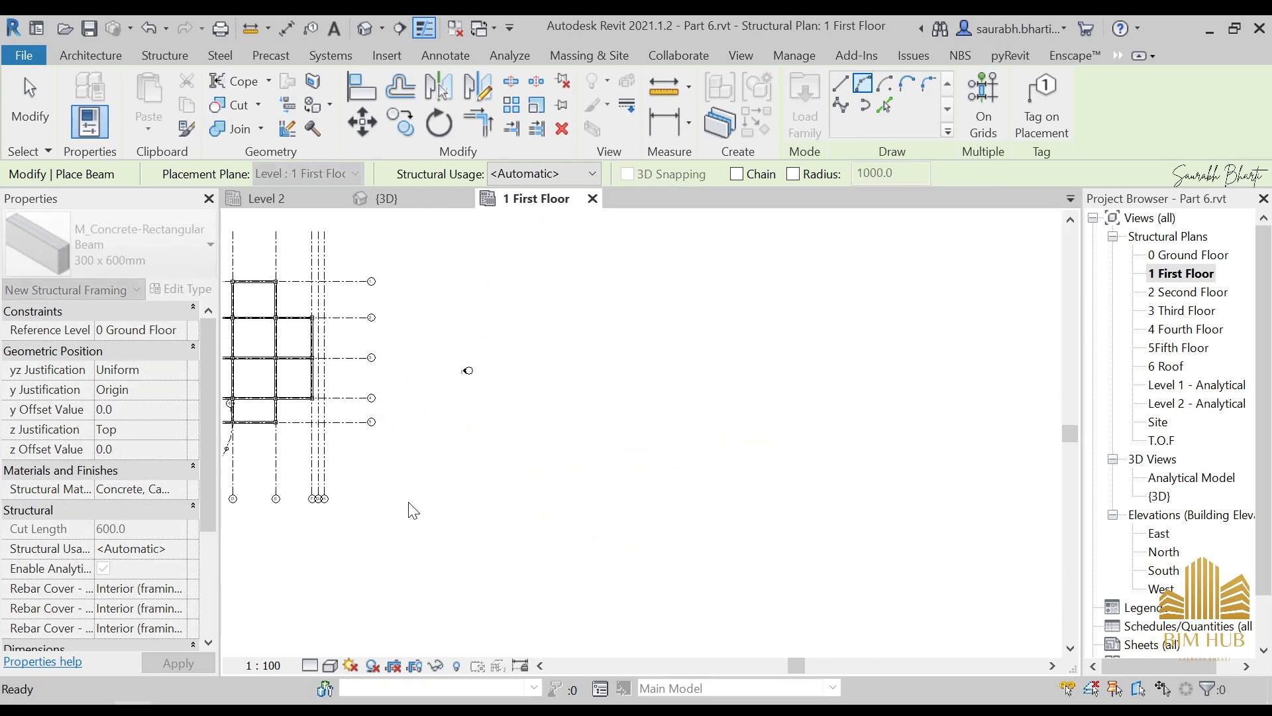
pyautogui.scroll(-3, 563, 463)
pyautogui.moveTo(563, 460); pyautogui.dragTo(754, 513, button='middle')
pyautogui.scroll(9, 614, 516)
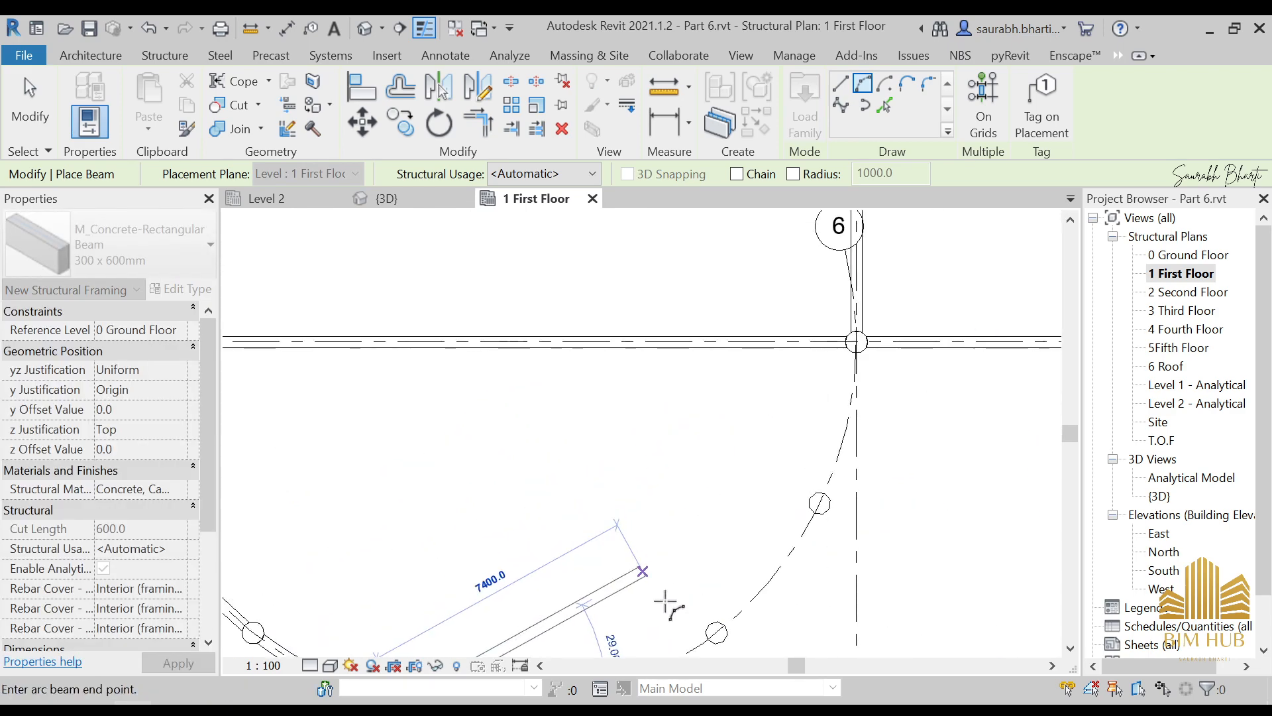
pyautogui.moveTo(706, 607); pyautogui.dragTo(1039, 400, button='middle')
pyautogui.scroll(5, 901, 505)
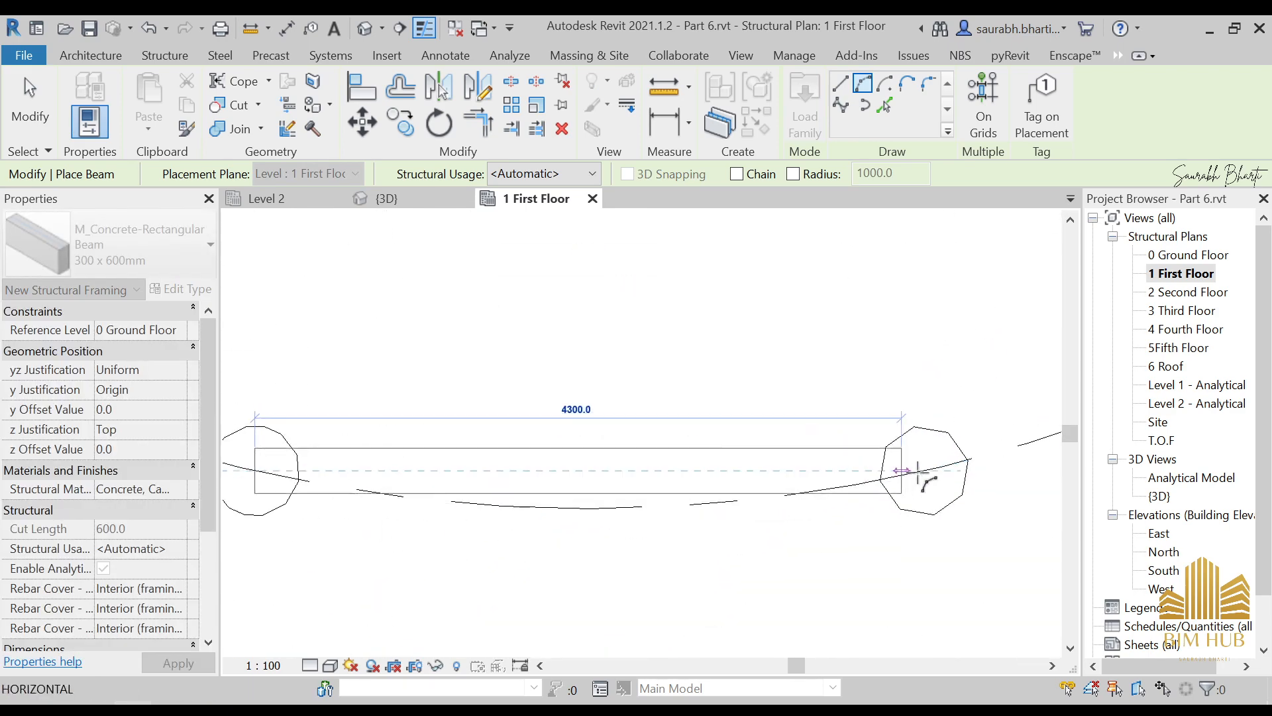
pyautogui.click(925, 471)
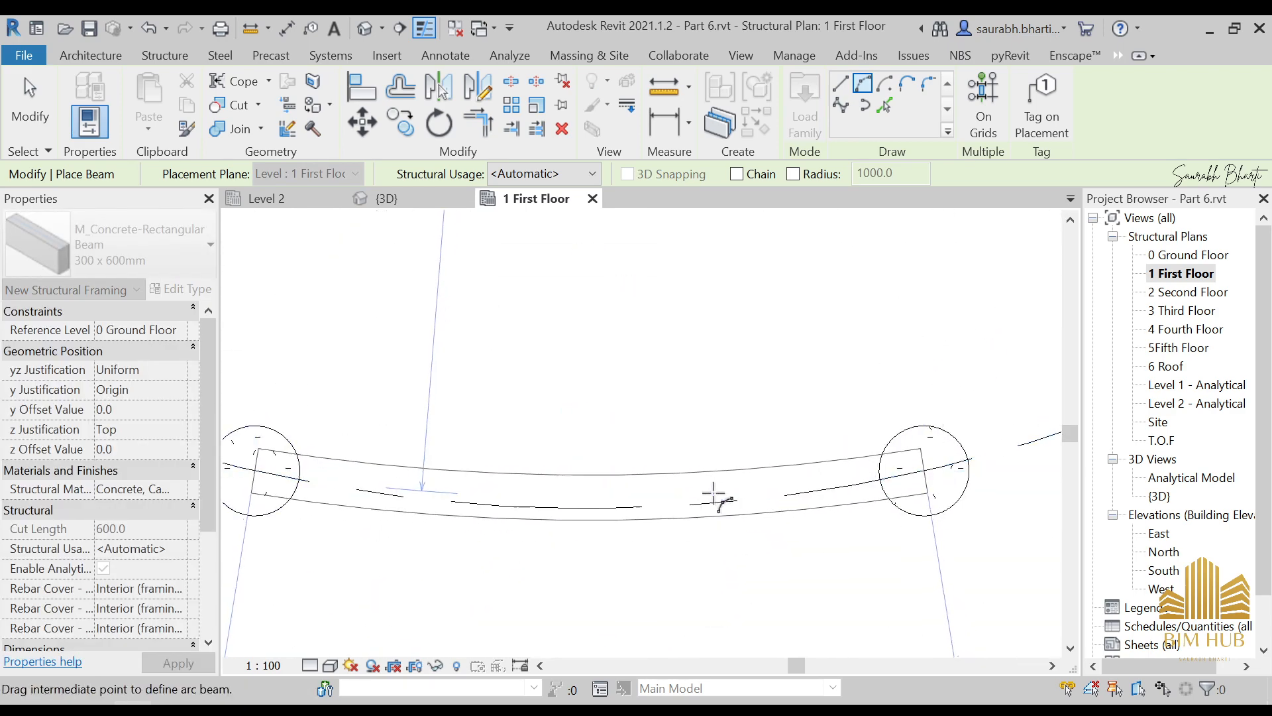
pyautogui.click(644, 508)
# Draw an arc beam along curved grid 6 from the fourth to the fifth round column, curving up towards grid D.
pyautogui.moveTo(954, 514); pyautogui.dragTo(470, 562, button='middle')
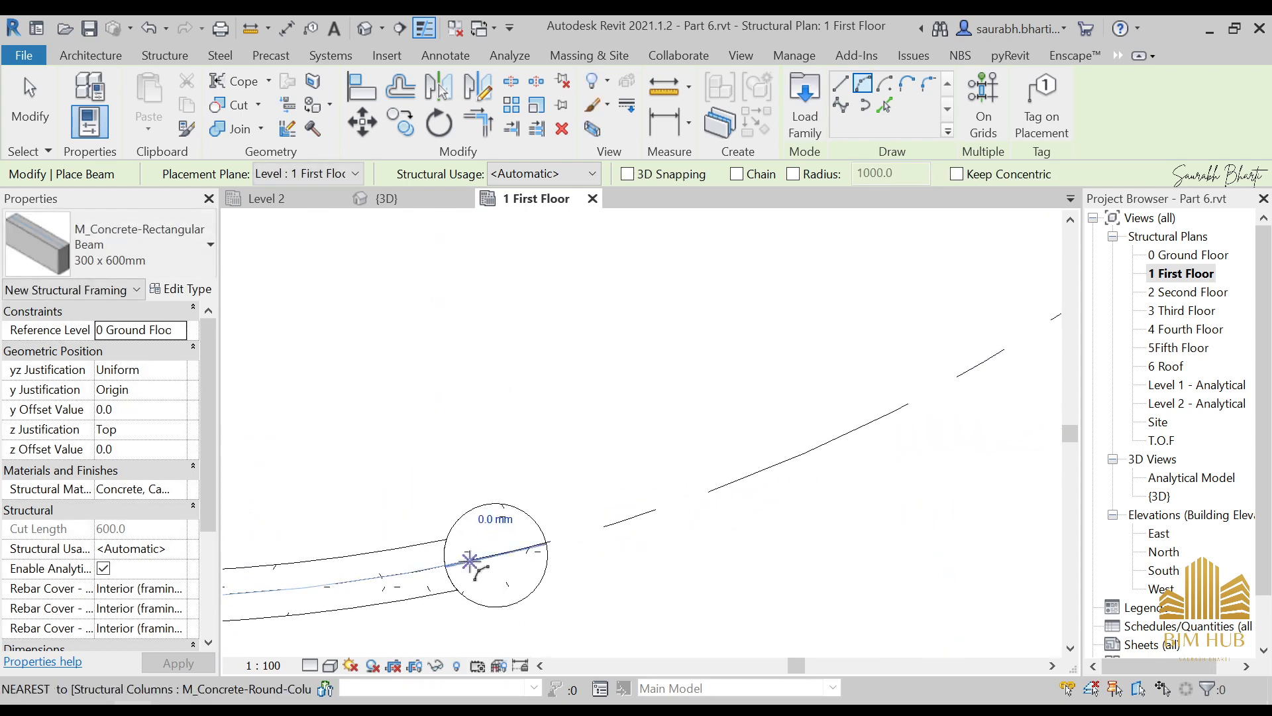
pyautogui.click(494, 559)
pyautogui.scroll(-5, 884, 470)
pyautogui.moveTo(878, 470); pyautogui.dragTo(577, 584, button='middle')
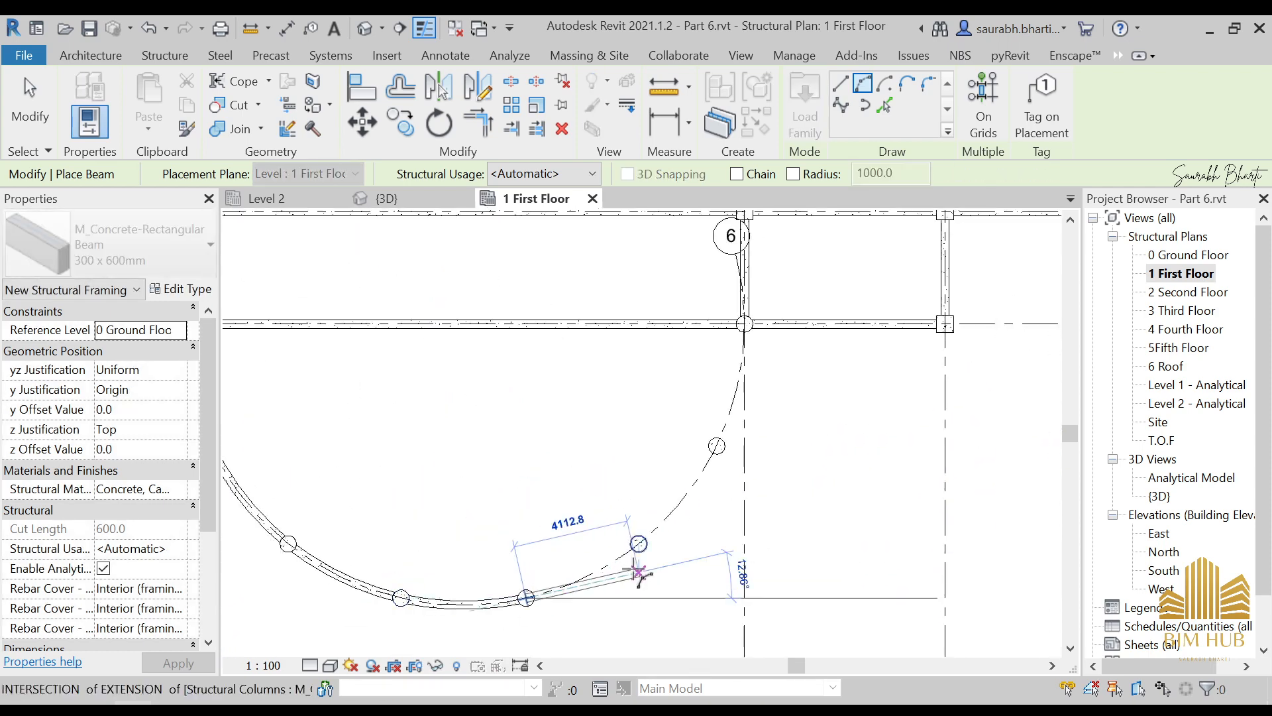
pyautogui.scroll(2, 633, 531)
pyautogui.scroll(5, 647, 550)
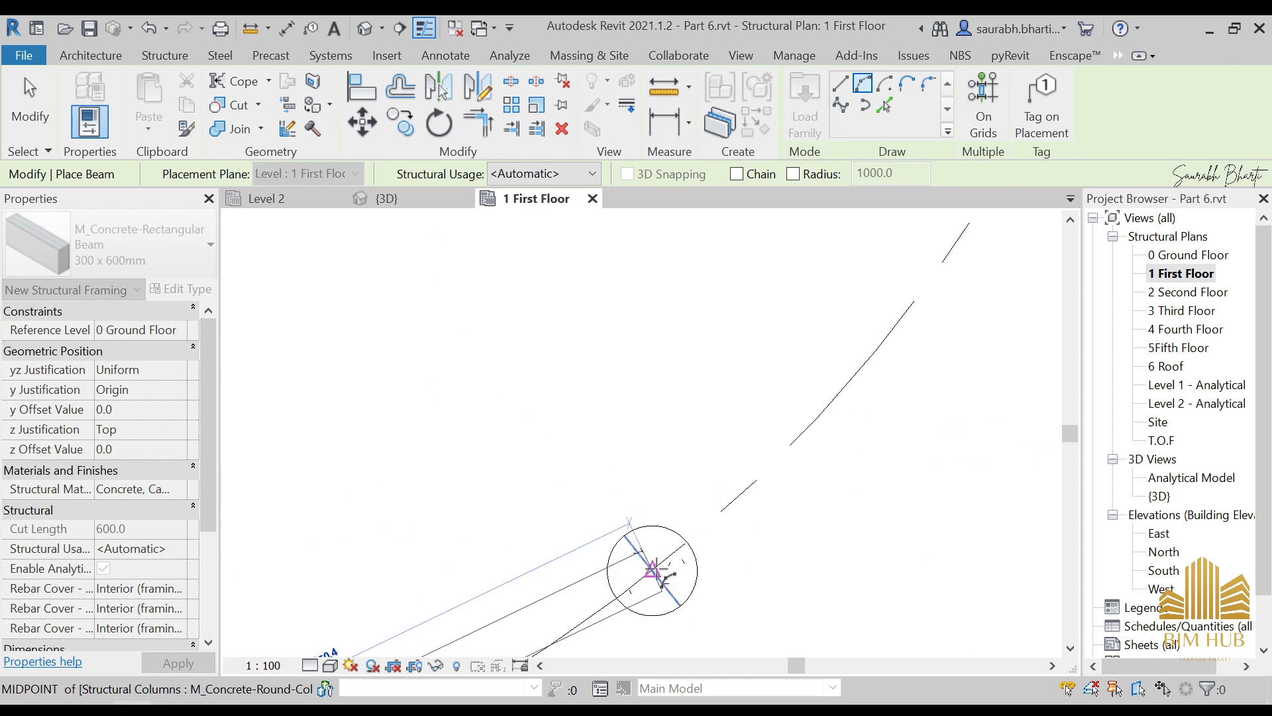
pyautogui.click(654, 570)
pyautogui.moveTo(653, 577); pyautogui.dragTo(974, 390, button='middle')
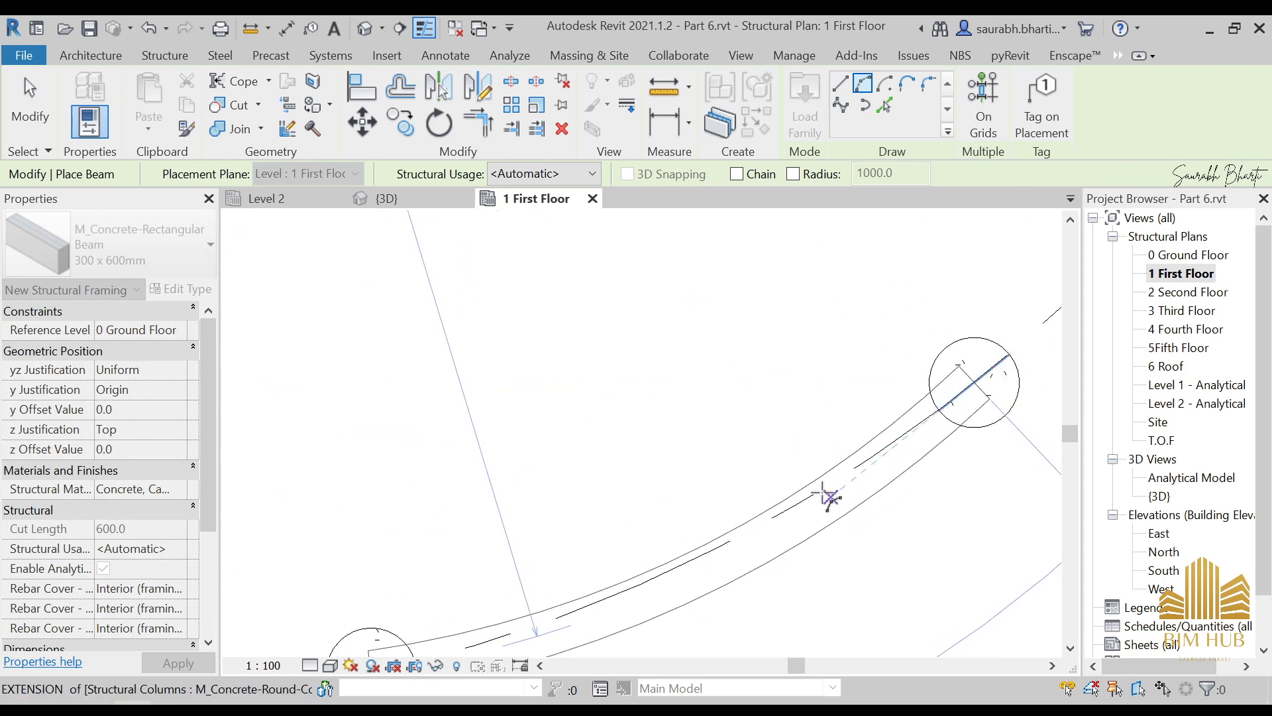
pyautogui.click(794, 501)
pyautogui.scroll(-1, 895, 489)
pyautogui.moveTo(902, 485); pyautogui.dragTo(658, 605, button='middle')
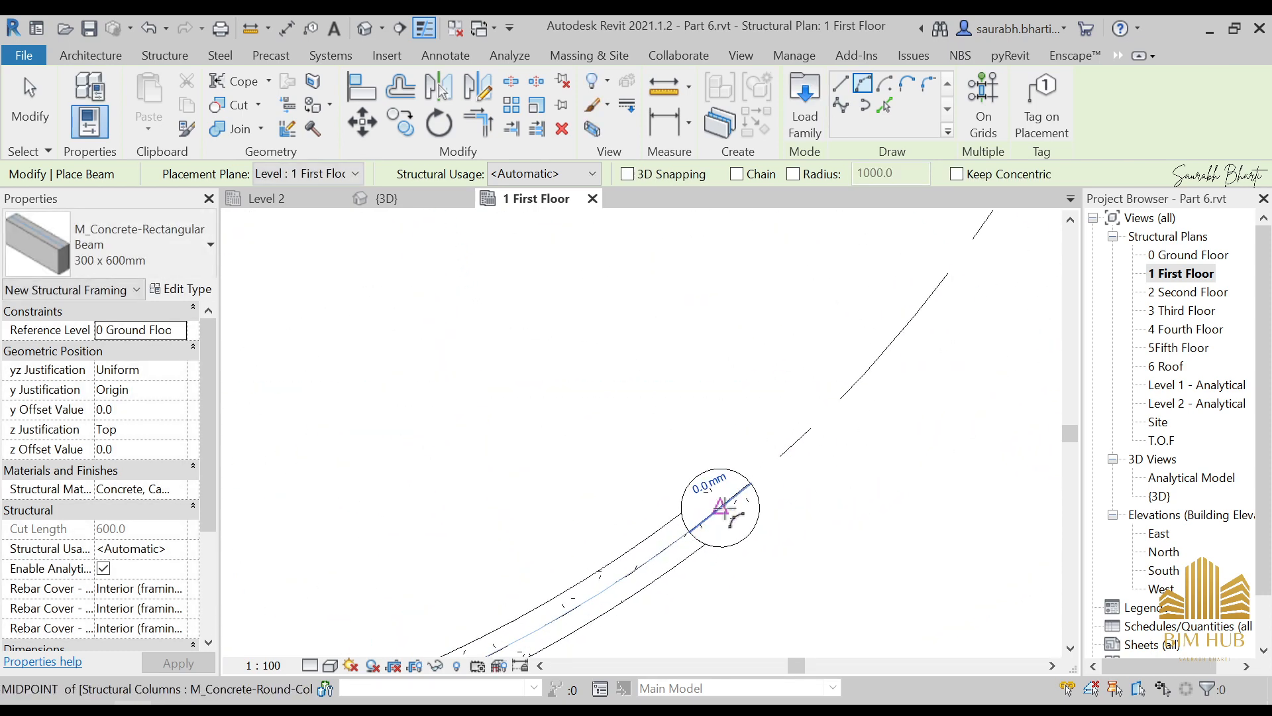
# Draw an arc beam along curved grid 6 from the fifth to the sixth round column after grid C.
pyautogui.click(721, 508)
pyautogui.moveTo(925, 255); pyautogui.dragTo(651, 496, button='middle')
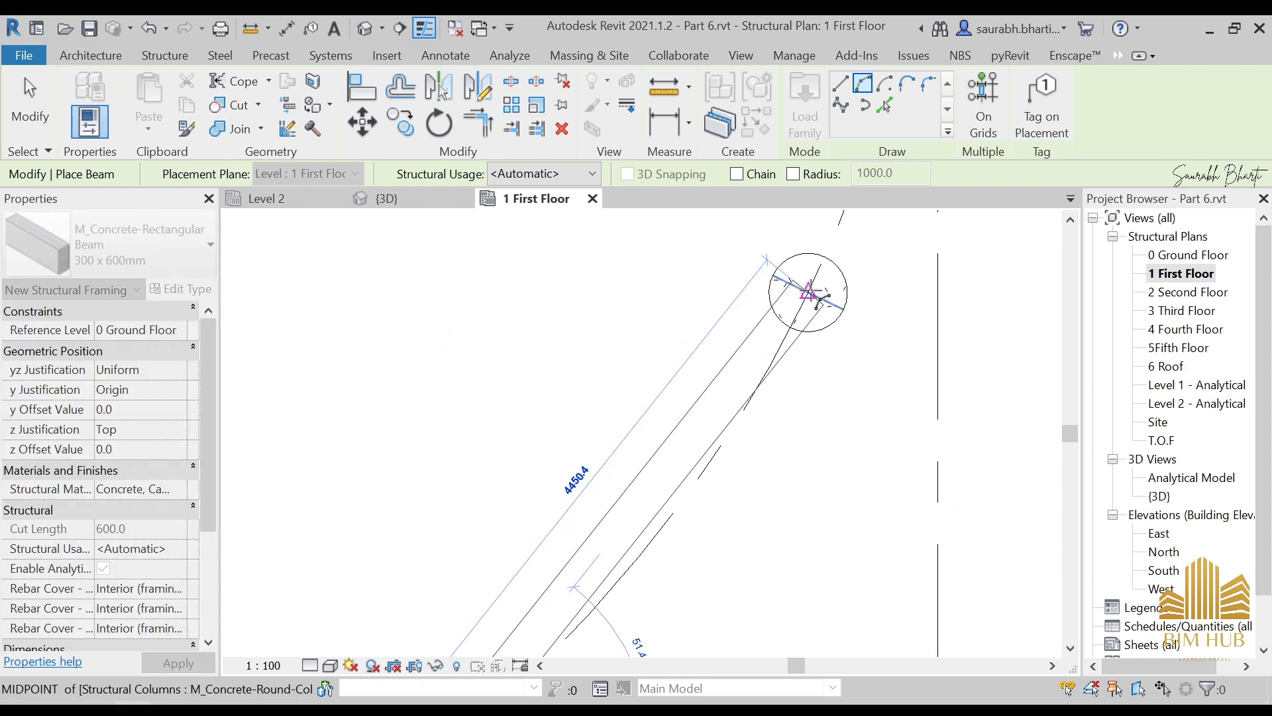
pyautogui.click(809, 292)
pyautogui.click(711, 463)
pyautogui.moveTo(836, 366); pyautogui.dragTo(670, 564, button='middle')
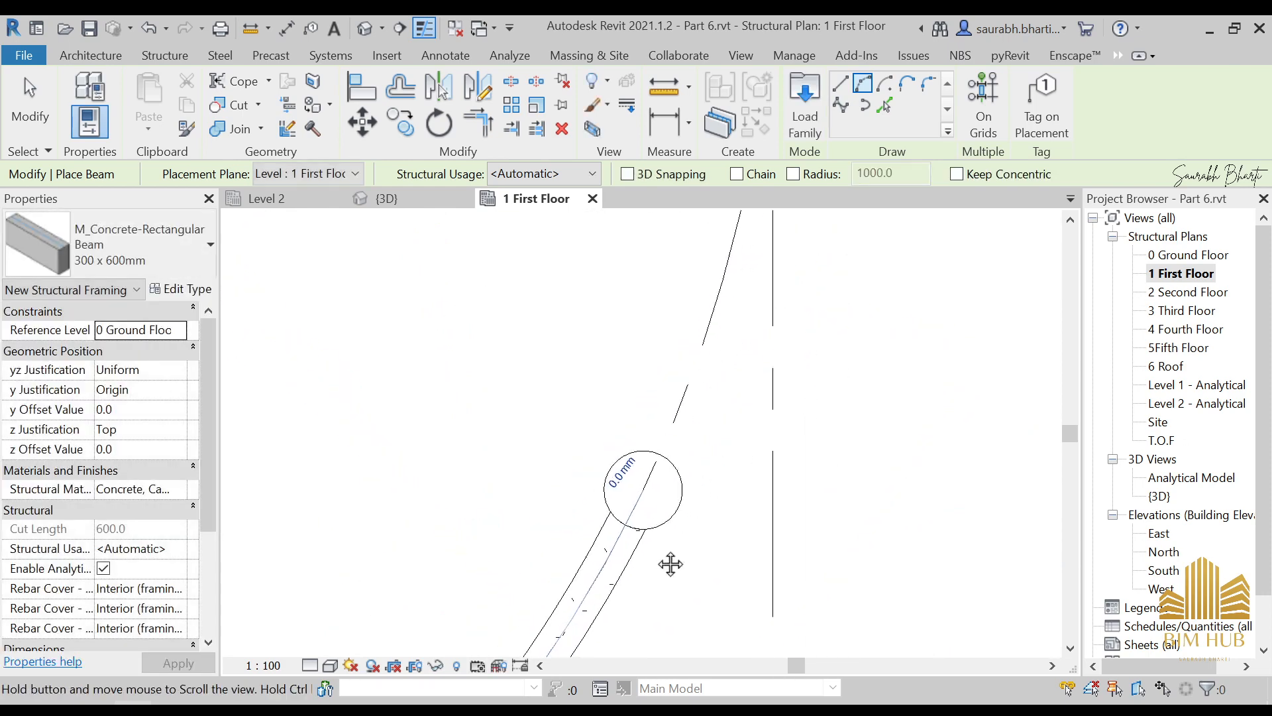
# Draw the closing arc beam along curved grid 6 from the sixth round column to the column at grids D and 5.
pyautogui.click(649, 492)
pyautogui.moveTo(818, 347); pyautogui.dragTo(658, 432, button='middle')
pyautogui.click(655, 387)
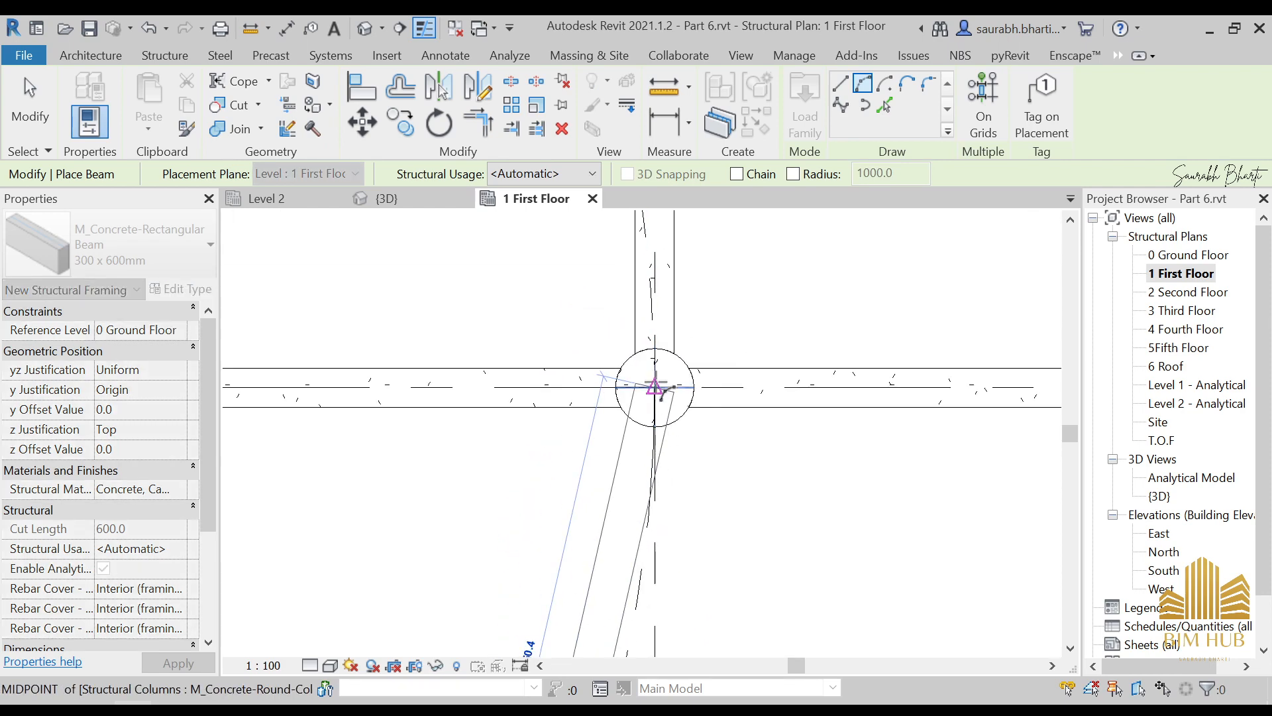
pyautogui.moveTo(683, 517); pyautogui.dragTo(818, 488, button='middle')
pyautogui.click(814, 515)
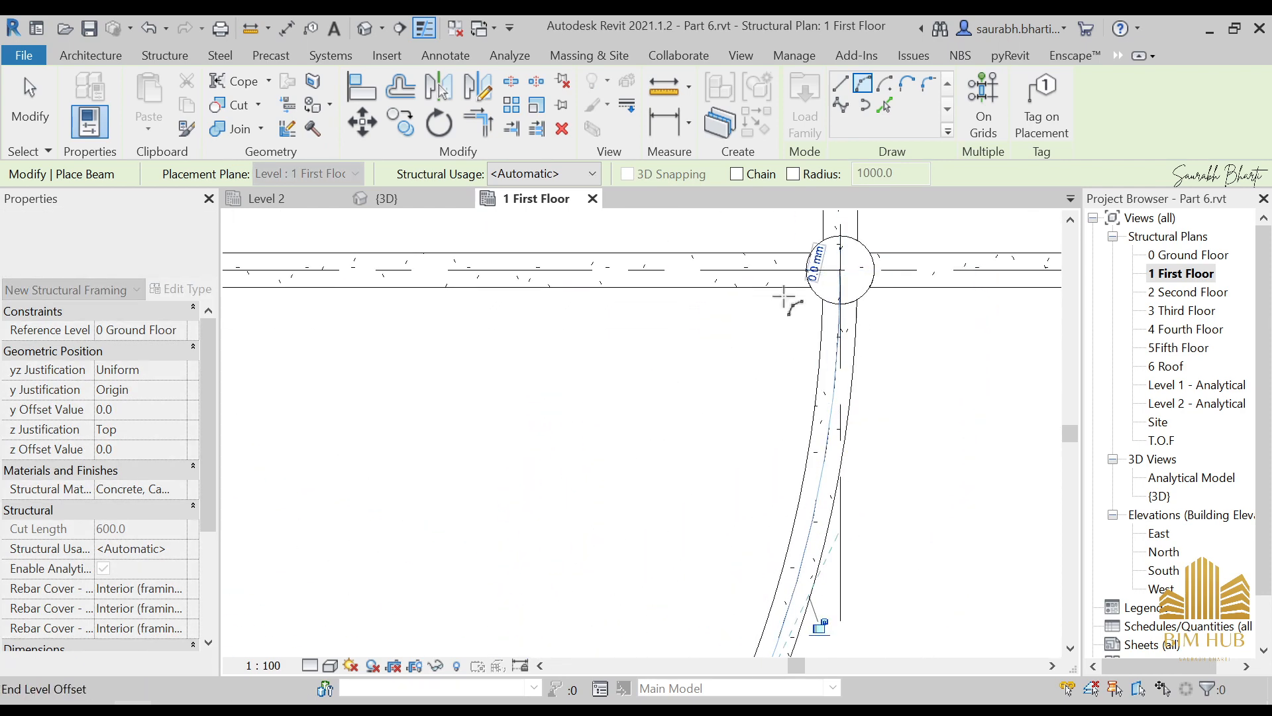
pyautogui.scroll(-5, 822, 504)
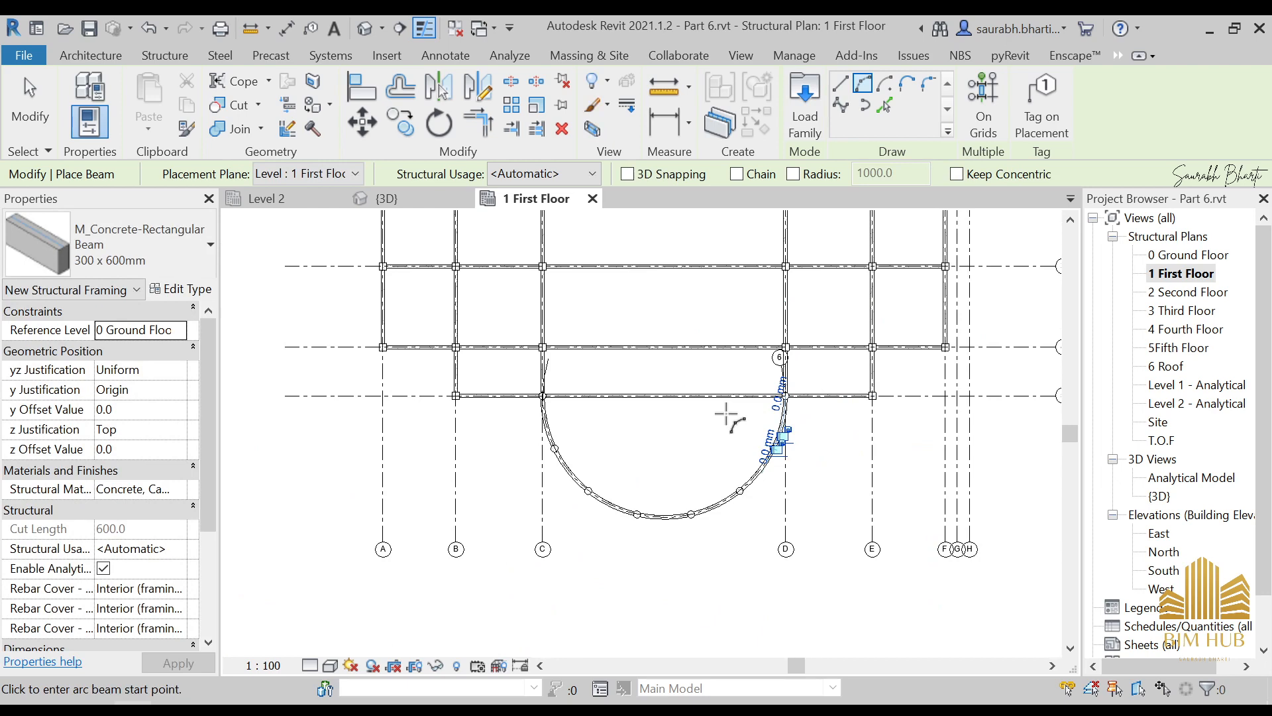
pyautogui.press('Escape')
pyautogui.press('Escape')
# Examine the straight beams and the curved beam run of the first floor in the 3D view from several sides.
pyautogui.scroll(-4, 721, 420)
pyautogui.scroll(3, 644, 342)
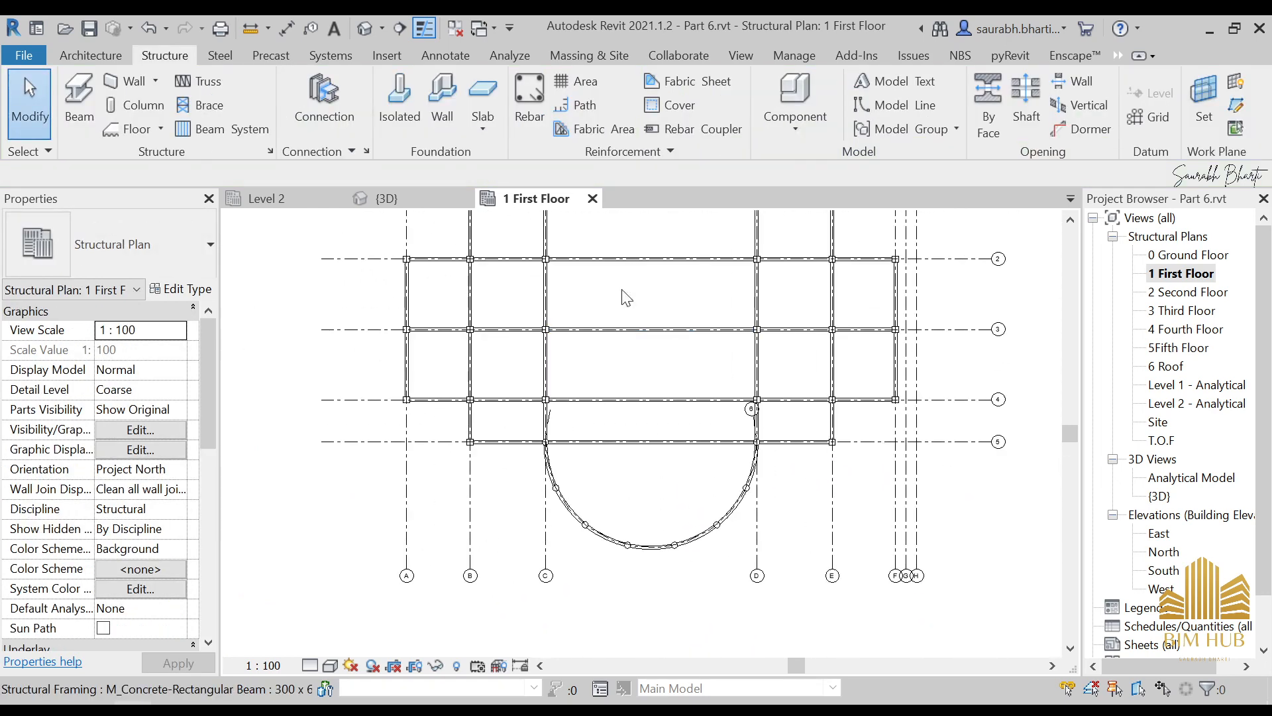
pyautogui.click(364, 30)
pyautogui.scroll(-3, 689, 591)
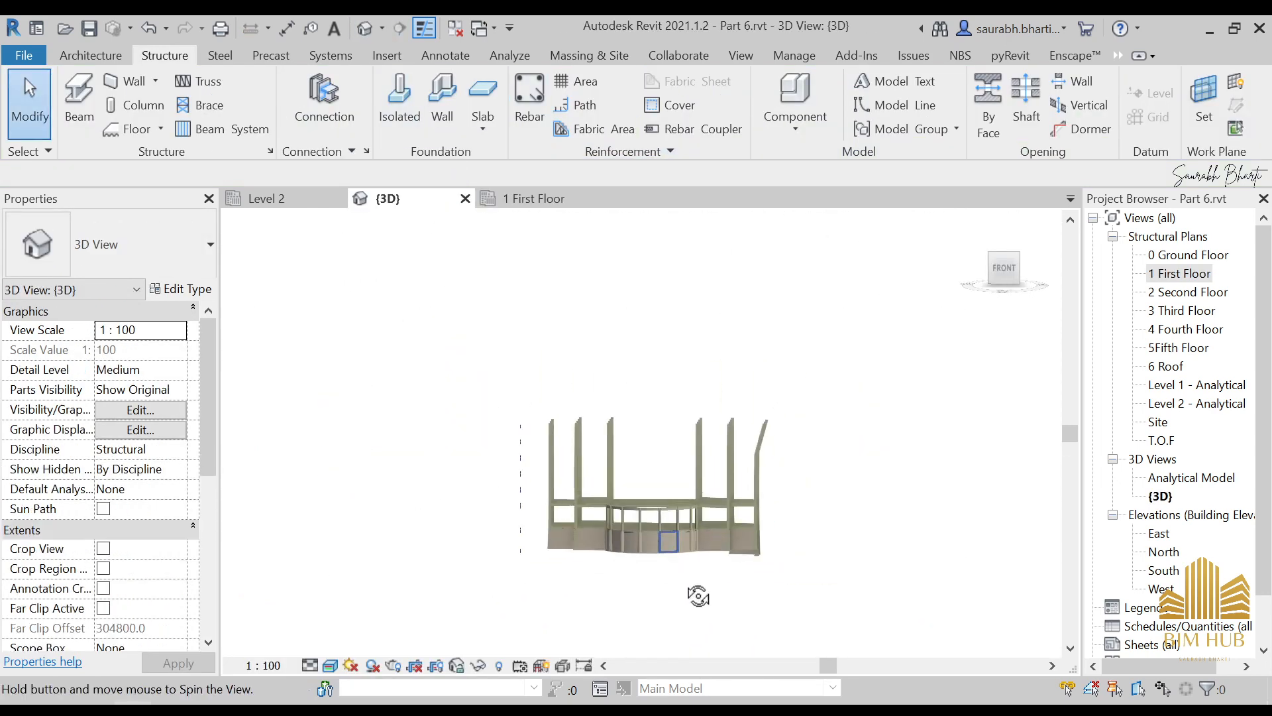
pyautogui.keyDown('shift'); pyautogui.moveTo(690, 591); pyautogui.dragTo(673, 543, button='middle'); pyautogui.keyUp('shift')
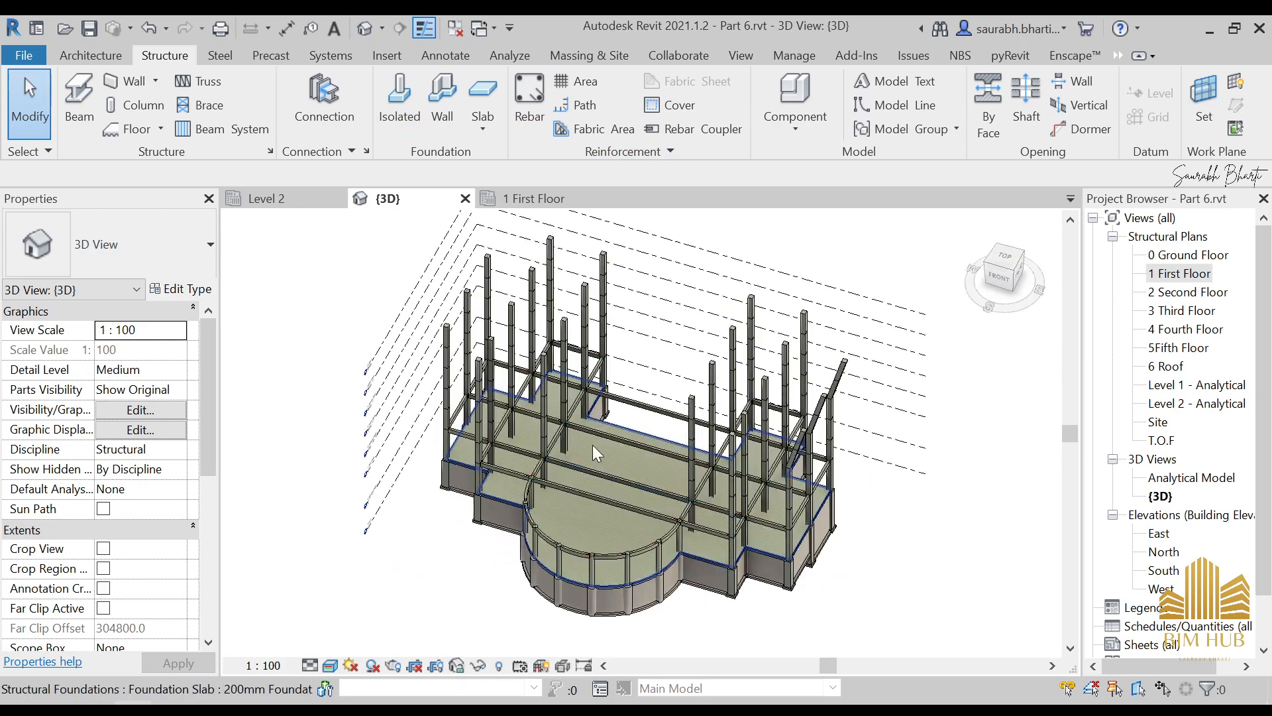
pyautogui.scroll(4, 592, 444)
pyautogui.scroll(-4, 615, 350)
pyautogui.keyDown('shift'); pyautogui.moveTo(515, 379); pyautogui.dragTo(931, 350, button='middle'); pyautogui.keyUp('shift')
pyautogui.keyDown('shift'); pyautogui.moveTo(1106, 337); pyautogui.dragTo(640, 463, button='middle'); pyautogui.keyUp('shift')
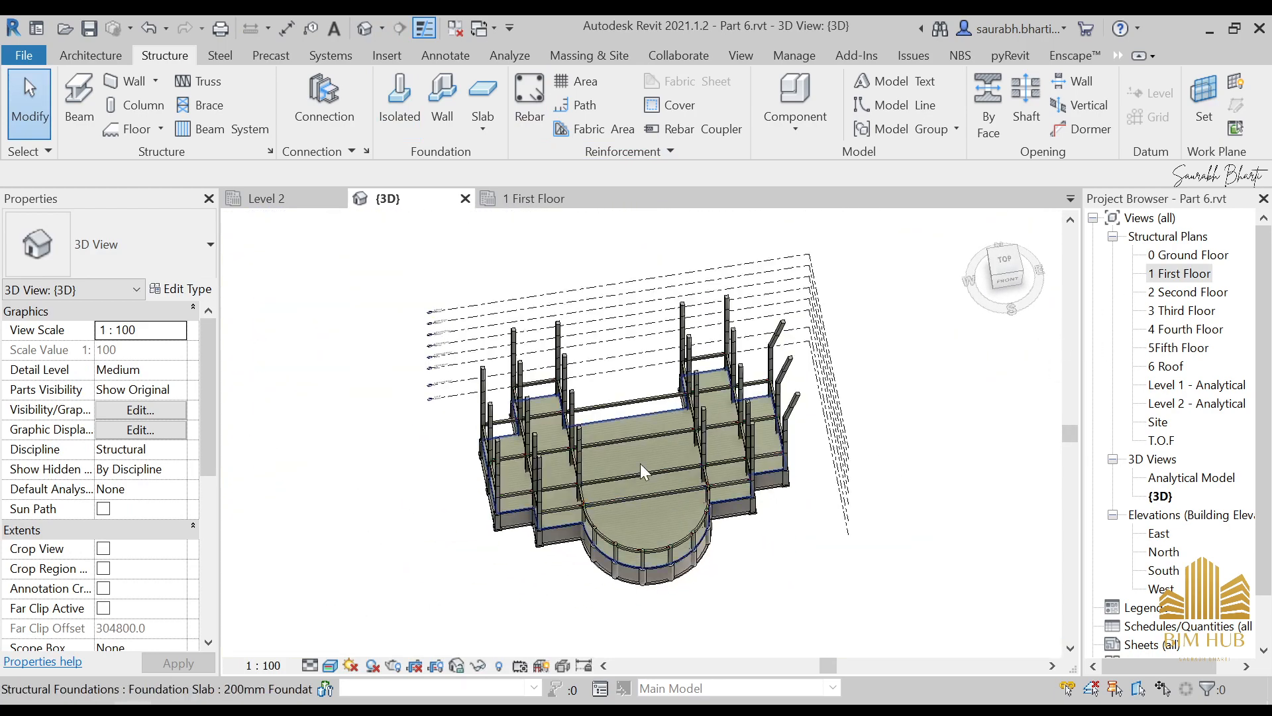
pyautogui.scroll(8, 634, 456)
pyautogui.scroll(-8, 634, 456)
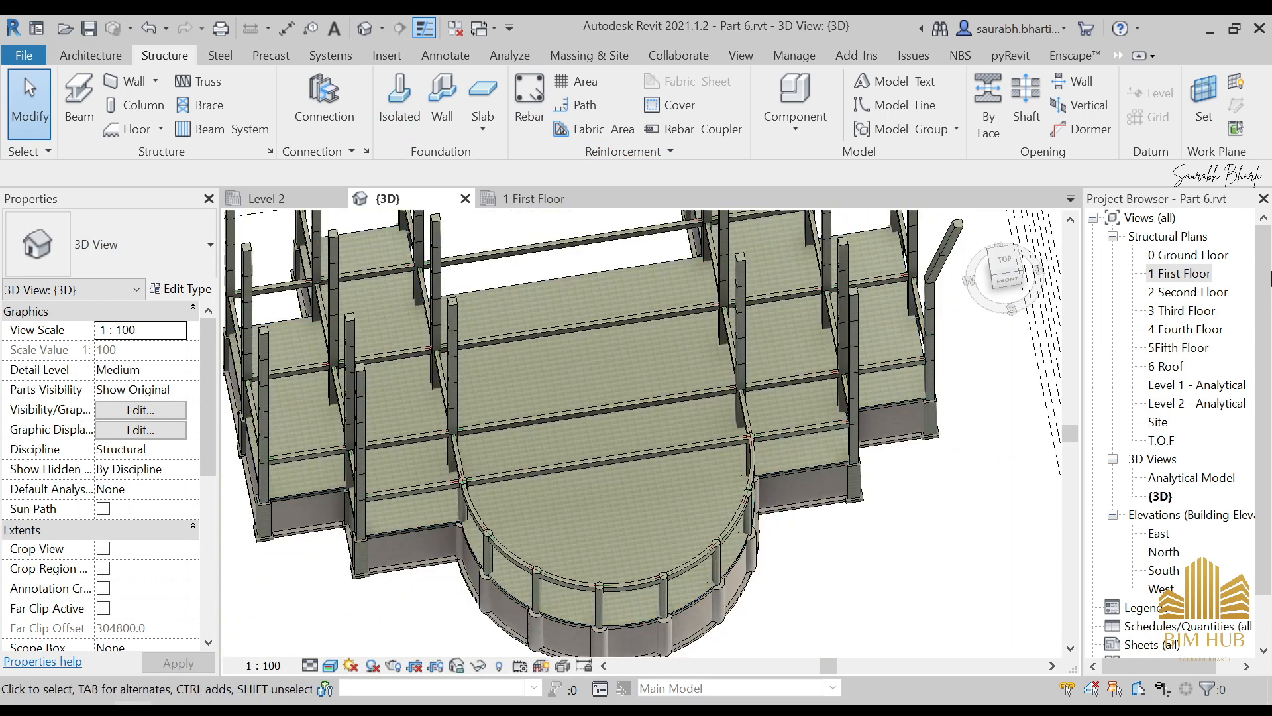
# Return to the 1 First Floor structural plan and review the complete beam layout across all grids.
pyautogui.doubleClick(1195, 283)
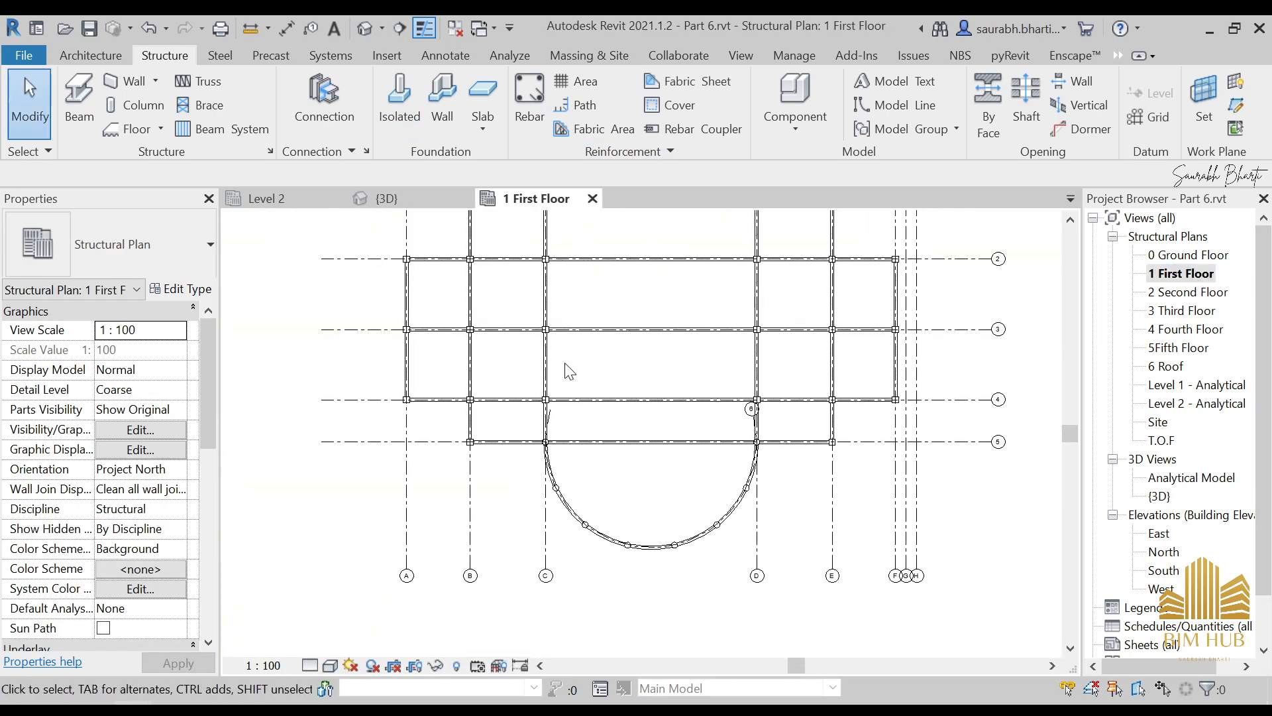
pyautogui.scroll(-3, 568, 371)
pyautogui.scroll(2, 540, 440)
pyautogui.scroll(-3, 568, 505)
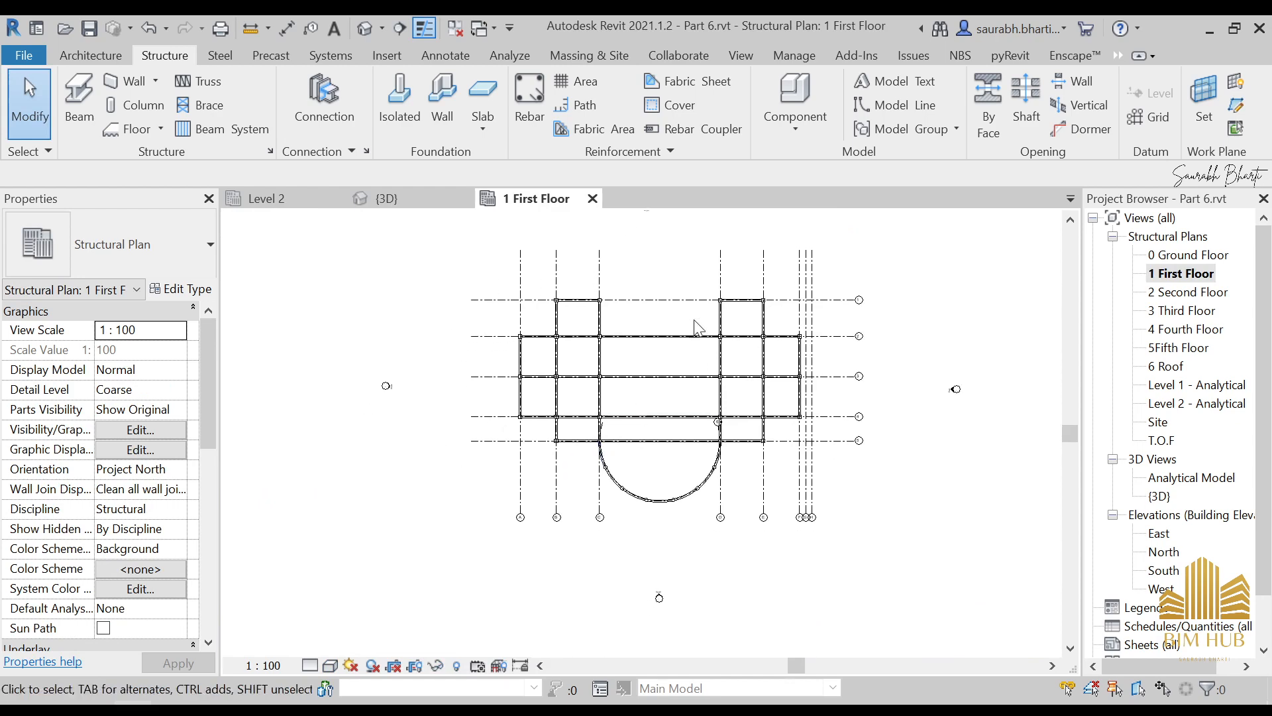
pyautogui.scroll(3, 583, 381)
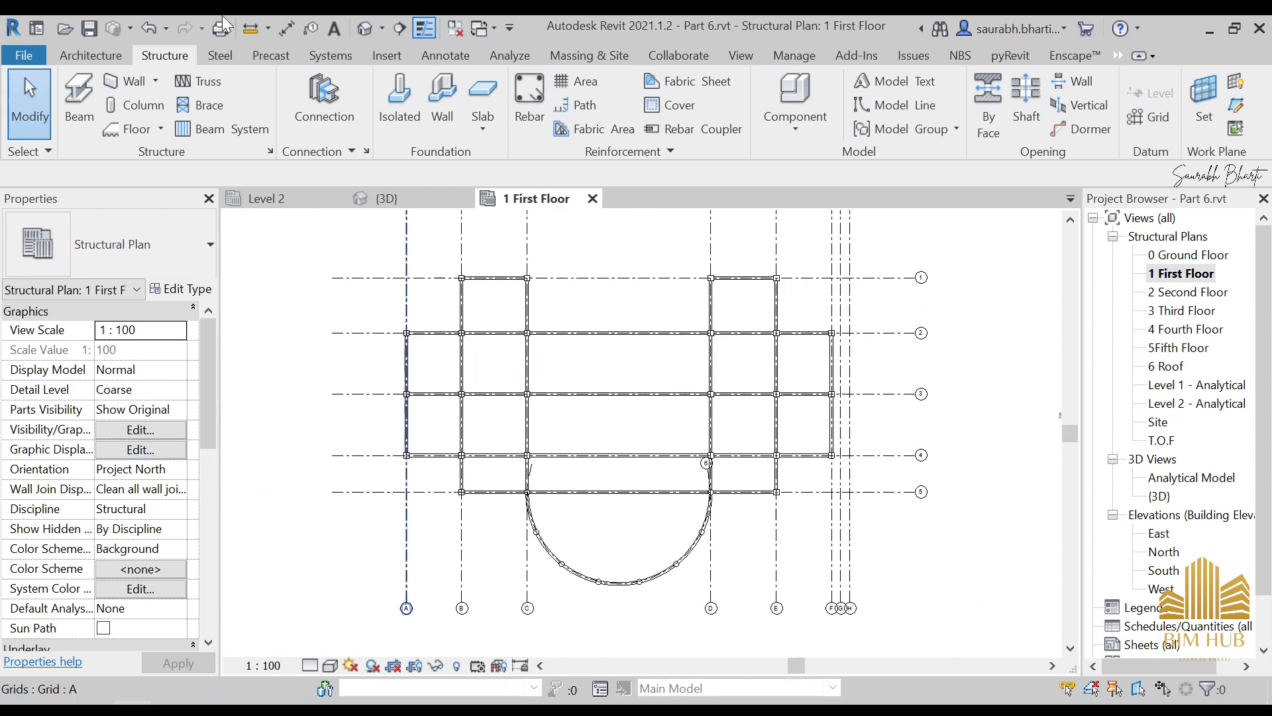
pyautogui.click(184, 130)
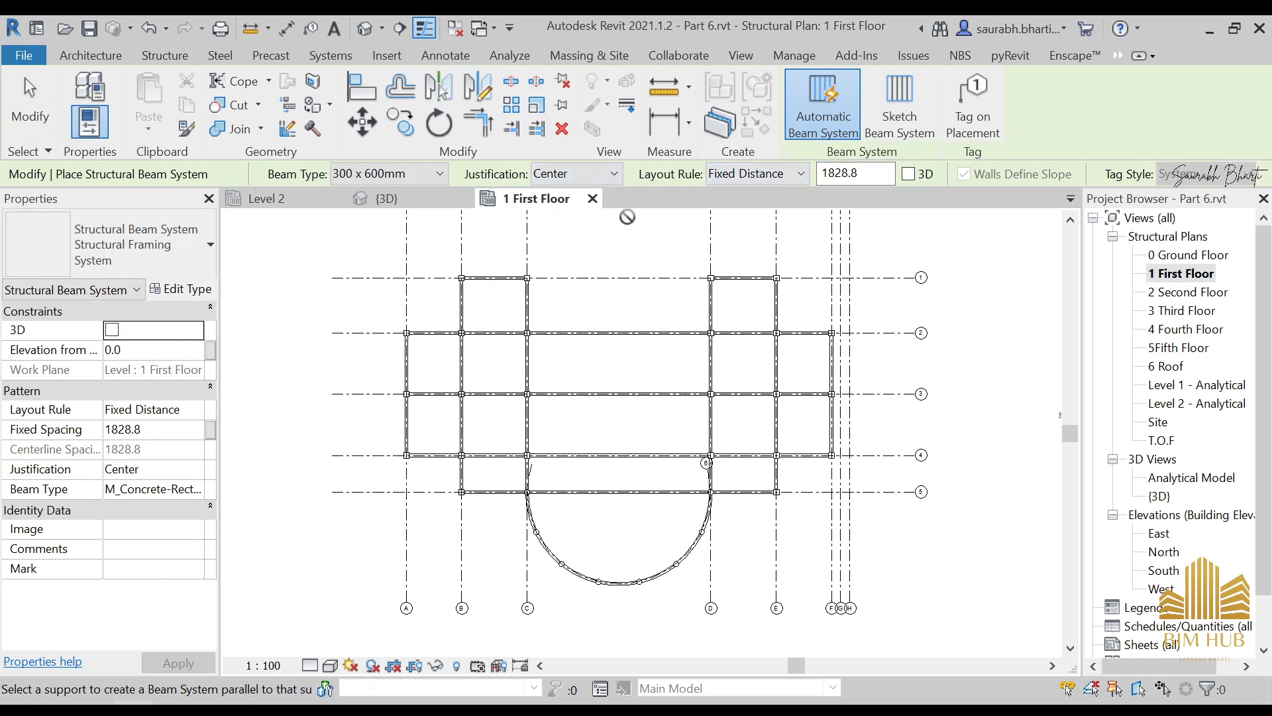
pyautogui.press('Escape')
pyautogui.click(391, 199)
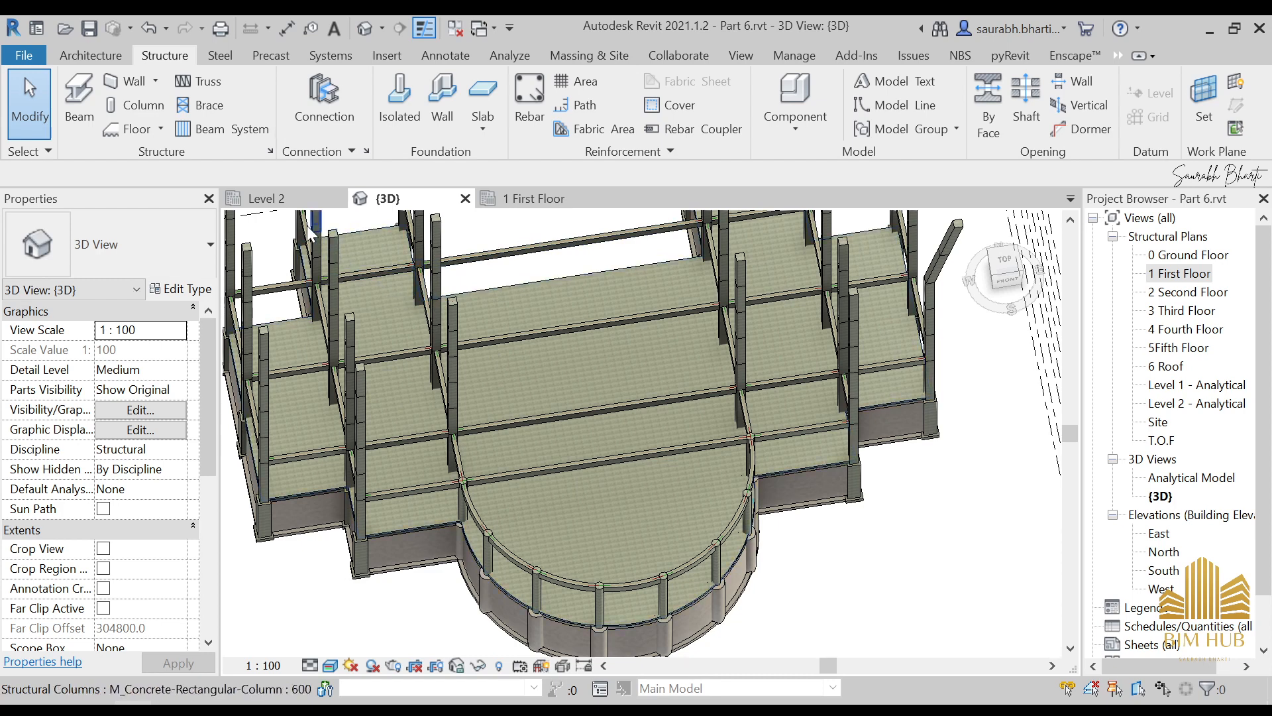
# Switch to the Level 2 plan of Project1 and start an automatic structural beam system with the 300 x 600mm beam type.
pyautogui.click(308, 199)
pyautogui.middleClick(923, 446)
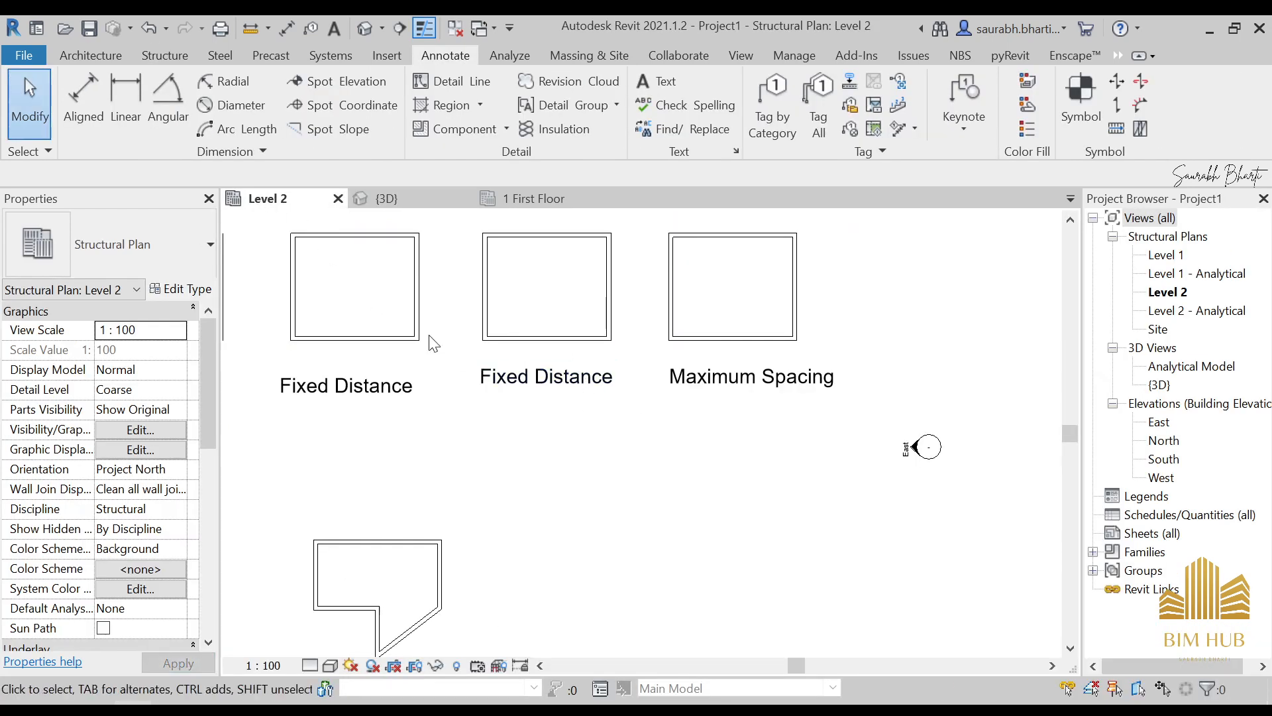
pyautogui.moveTo(401, 407); pyautogui.dragTo(497, 364, button='middle')
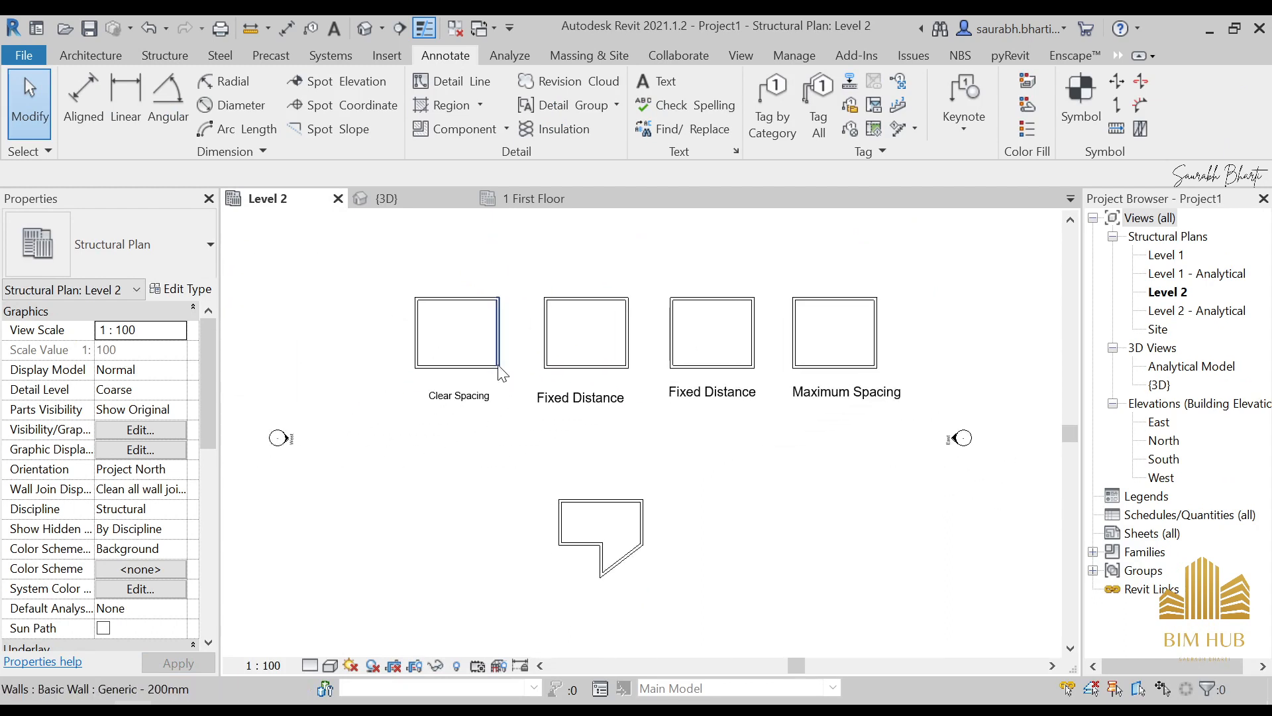
pyautogui.click(145, 57)
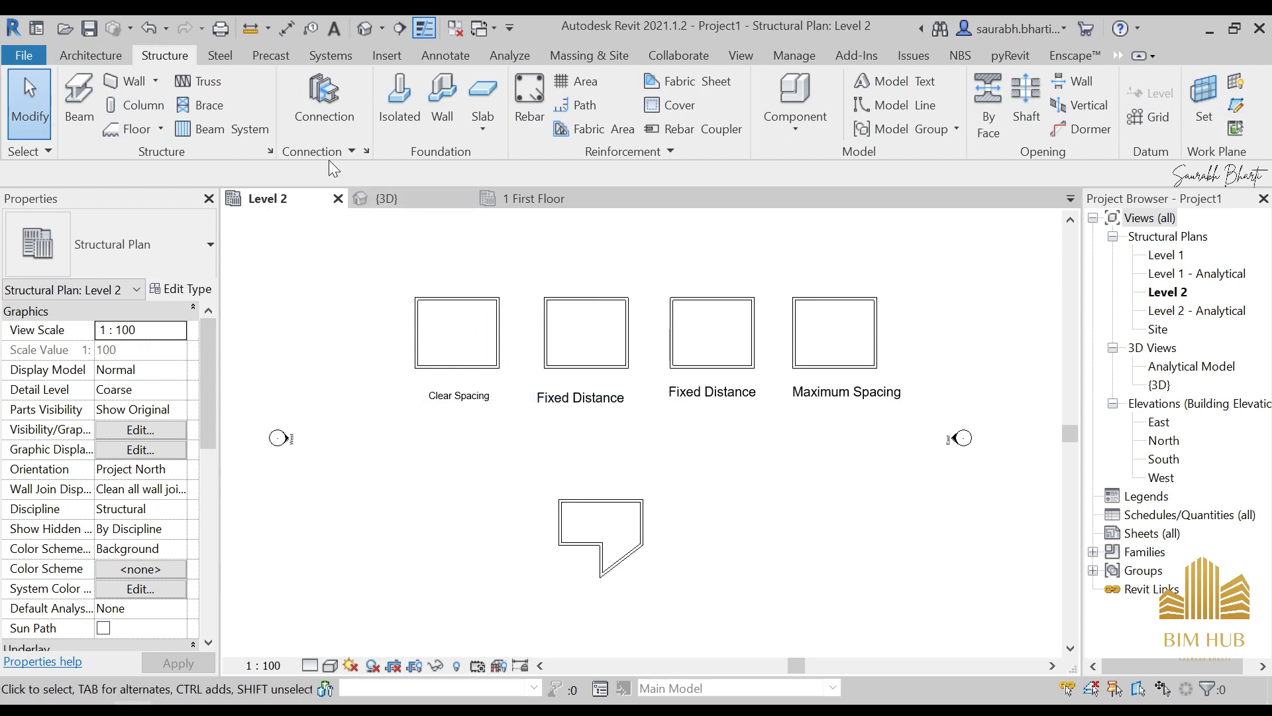
pyautogui.click(222, 129)
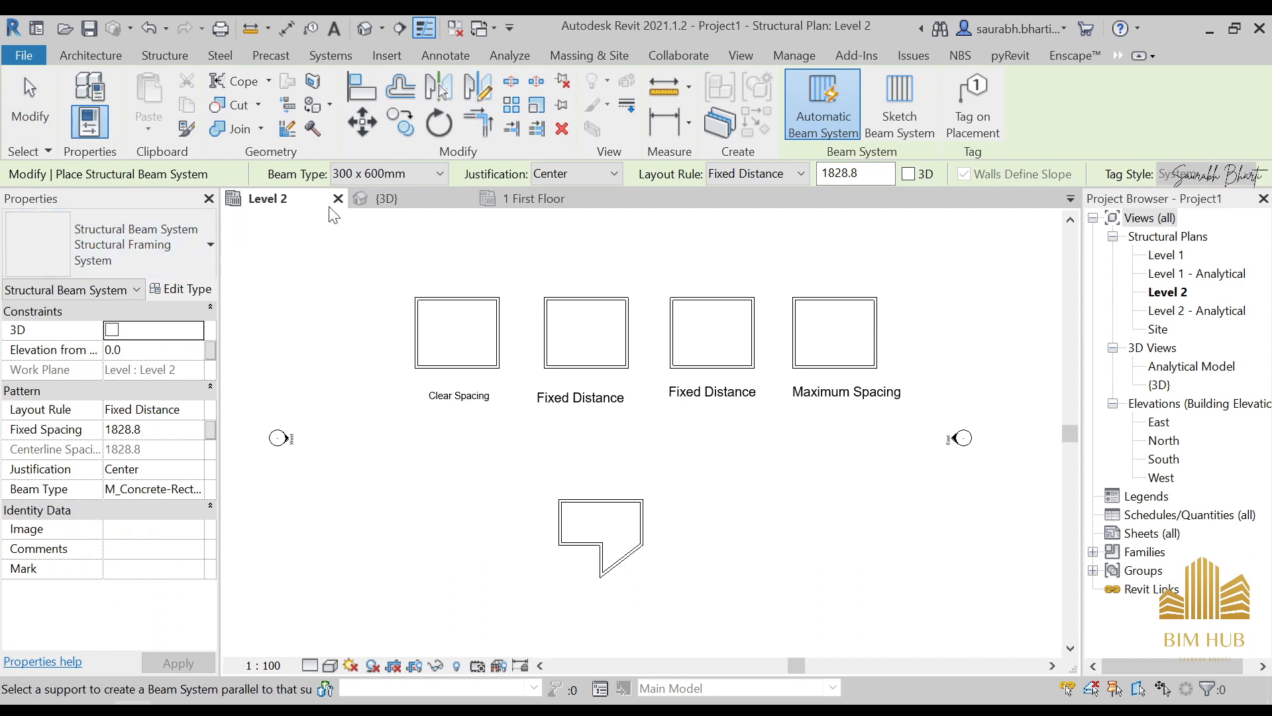
pyautogui.click(358, 175)
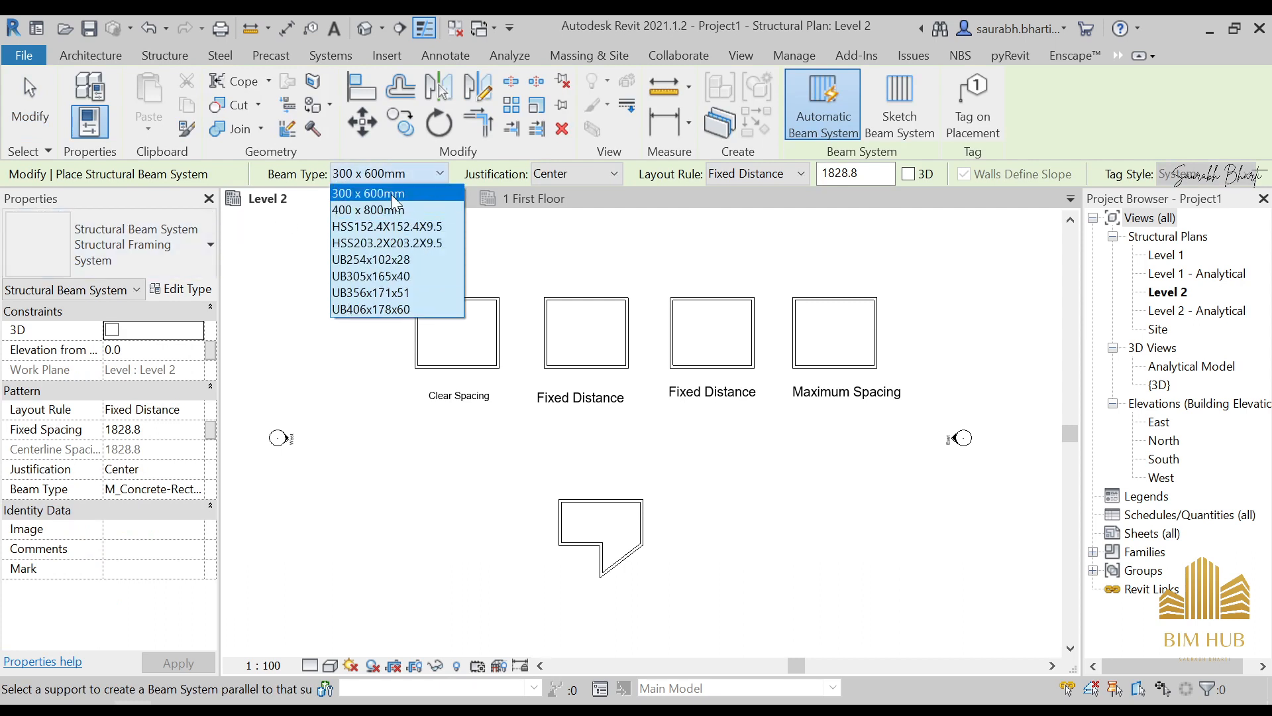
pyautogui.click(392, 194)
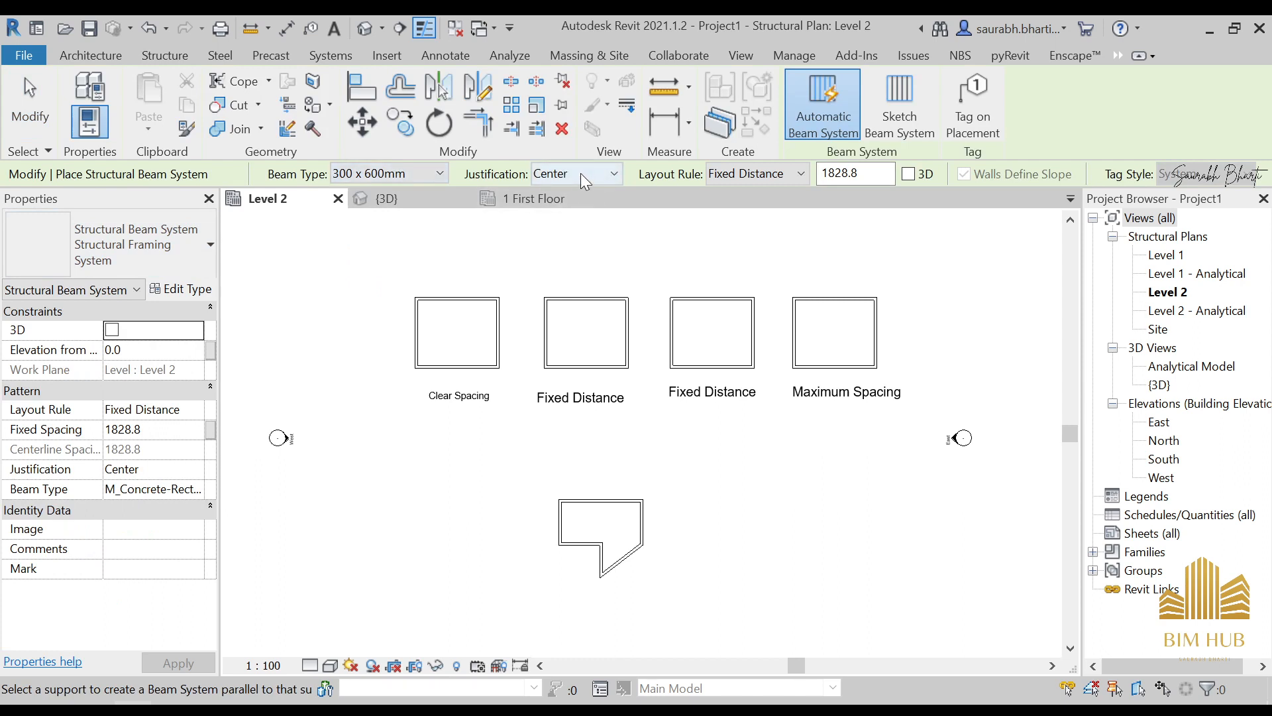
# Review the beam system's justification options and try the Fixed Distance, Fixed Number and Maximum Spacing layout rules.
pyautogui.click(611, 175)
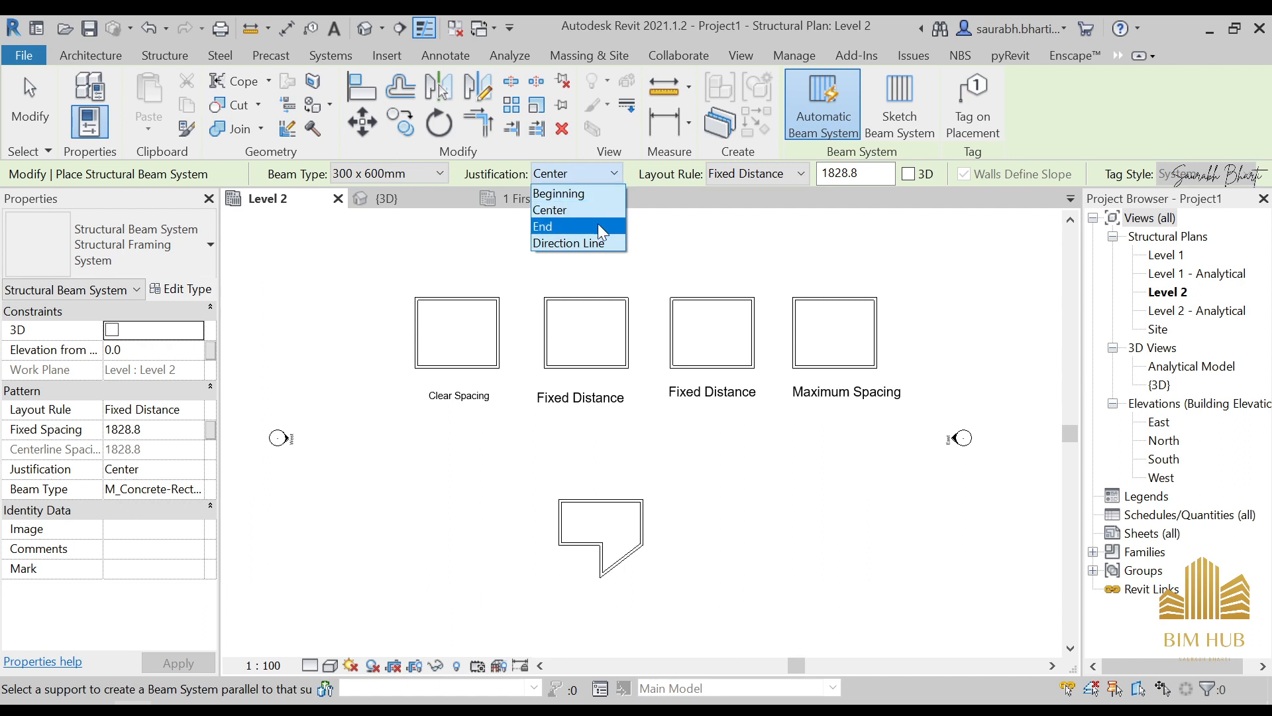
pyautogui.click(751, 176)
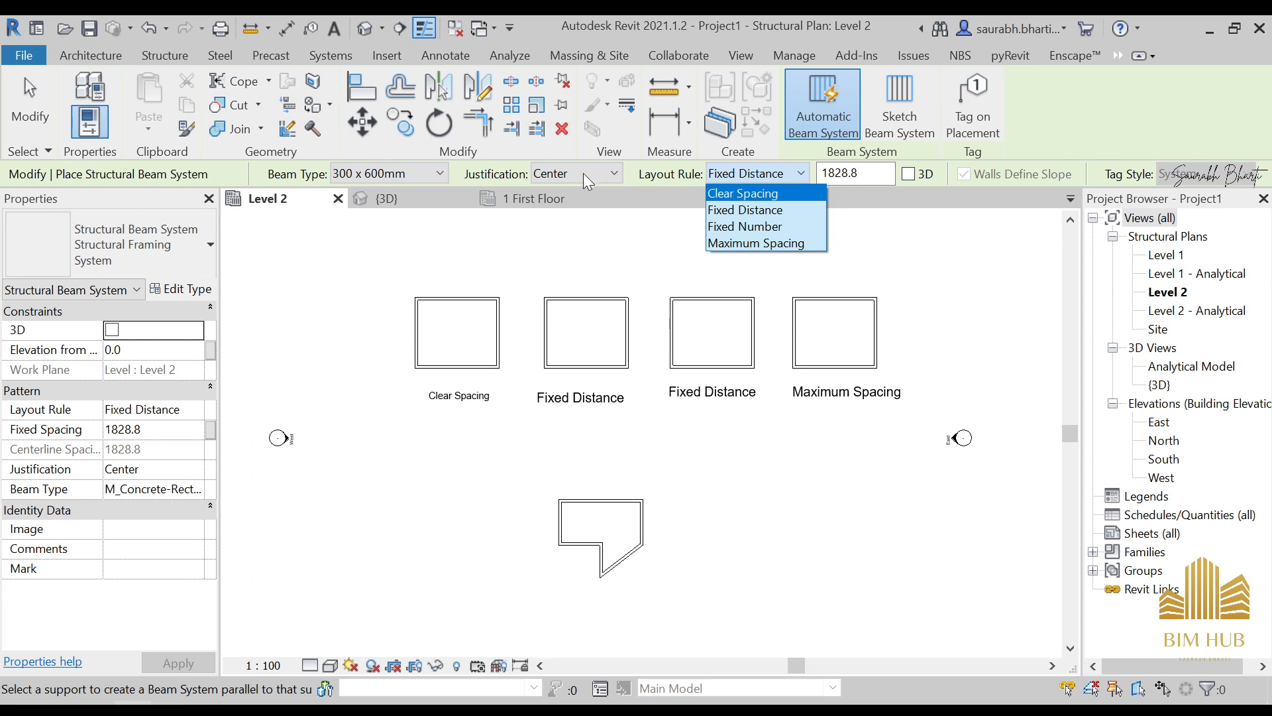
pyautogui.click(753, 208)
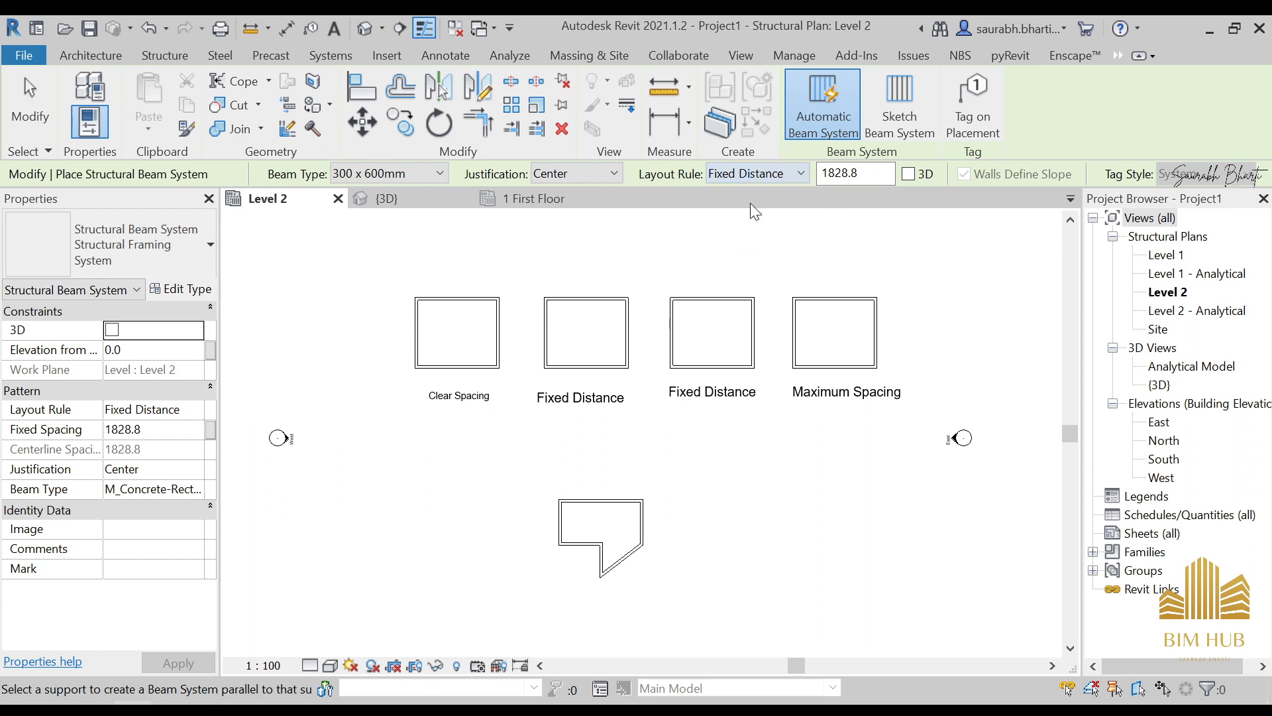
pyautogui.click(802, 172)
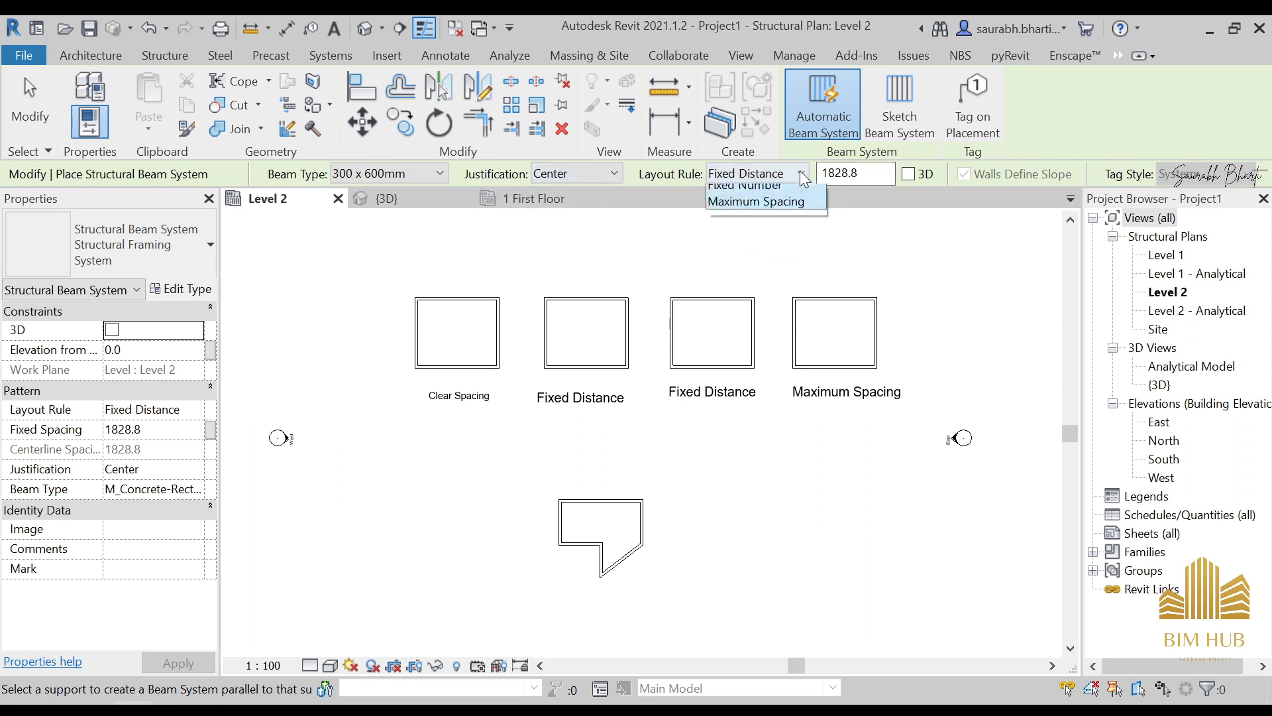
pyautogui.click(790, 227)
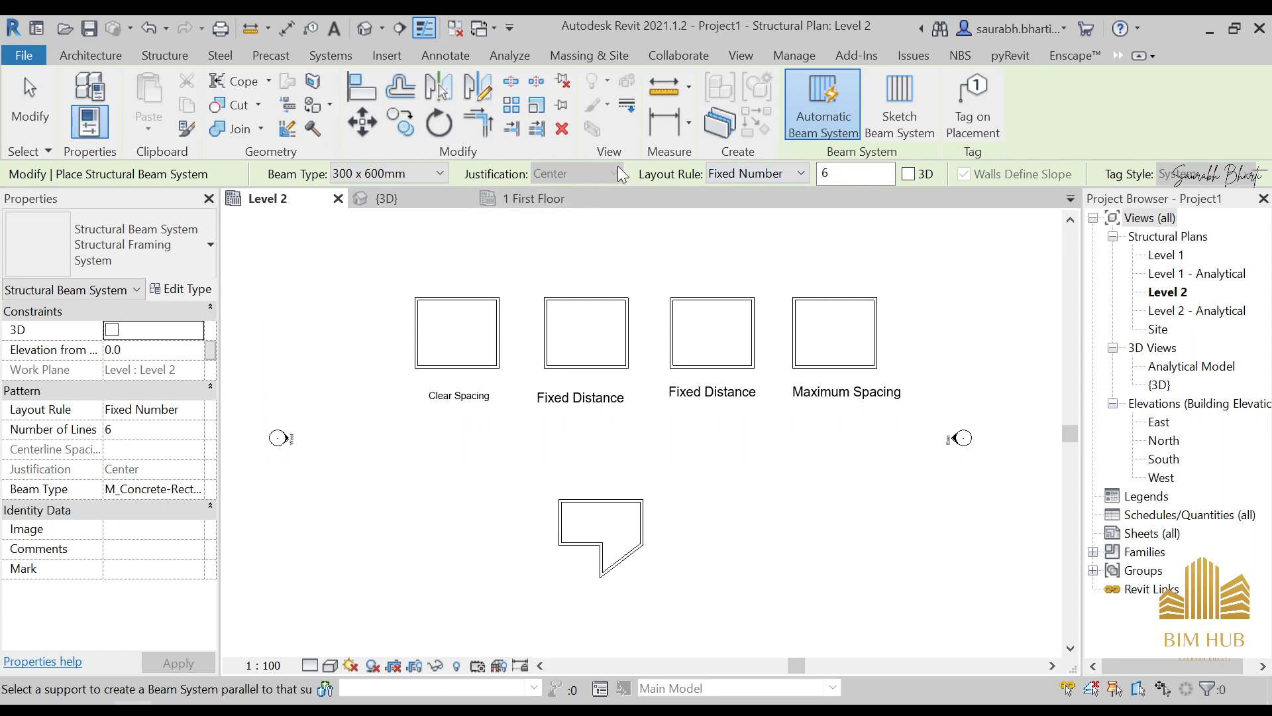
pyautogui.click(740, 174)
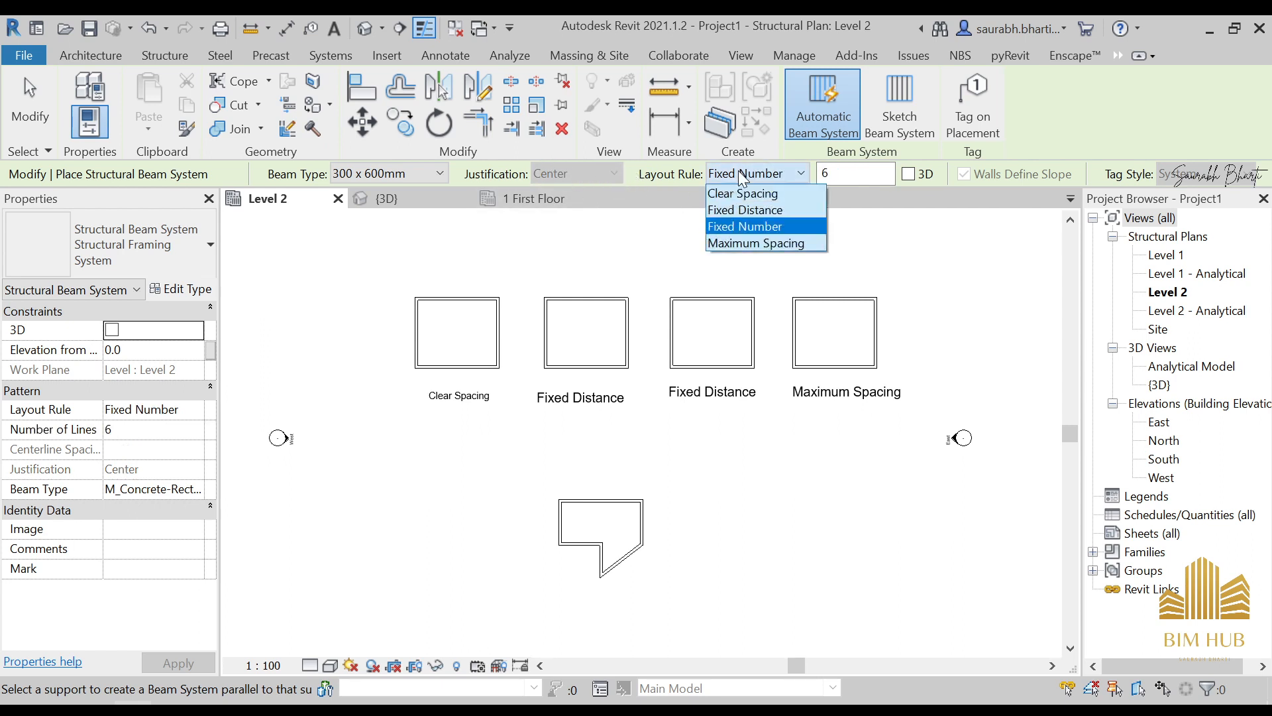
pyautogui.click(754, 241)
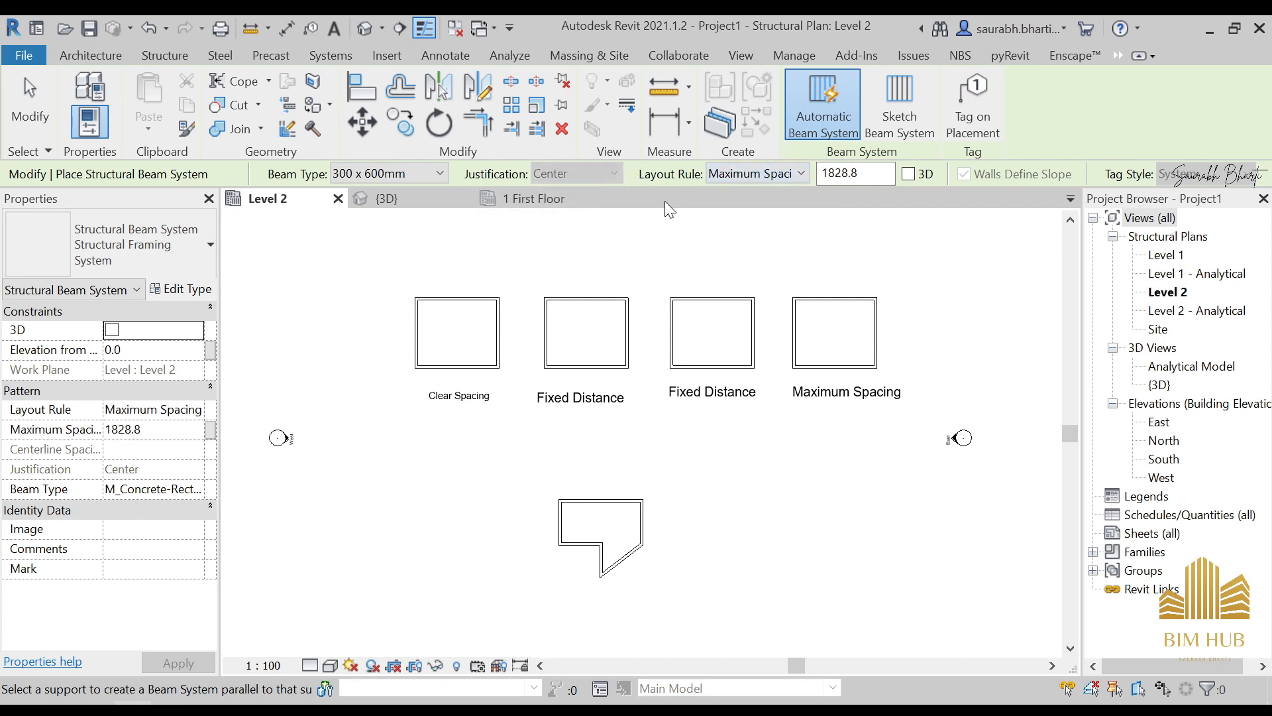
# Set the beam system's layout rule to Clear Spacing, its justification to Beginning and its spacing to 1250 mm.
pyautogui.click(769, 176)
pyautogui.click(747, 192)
pyautogui.click(600, 173)
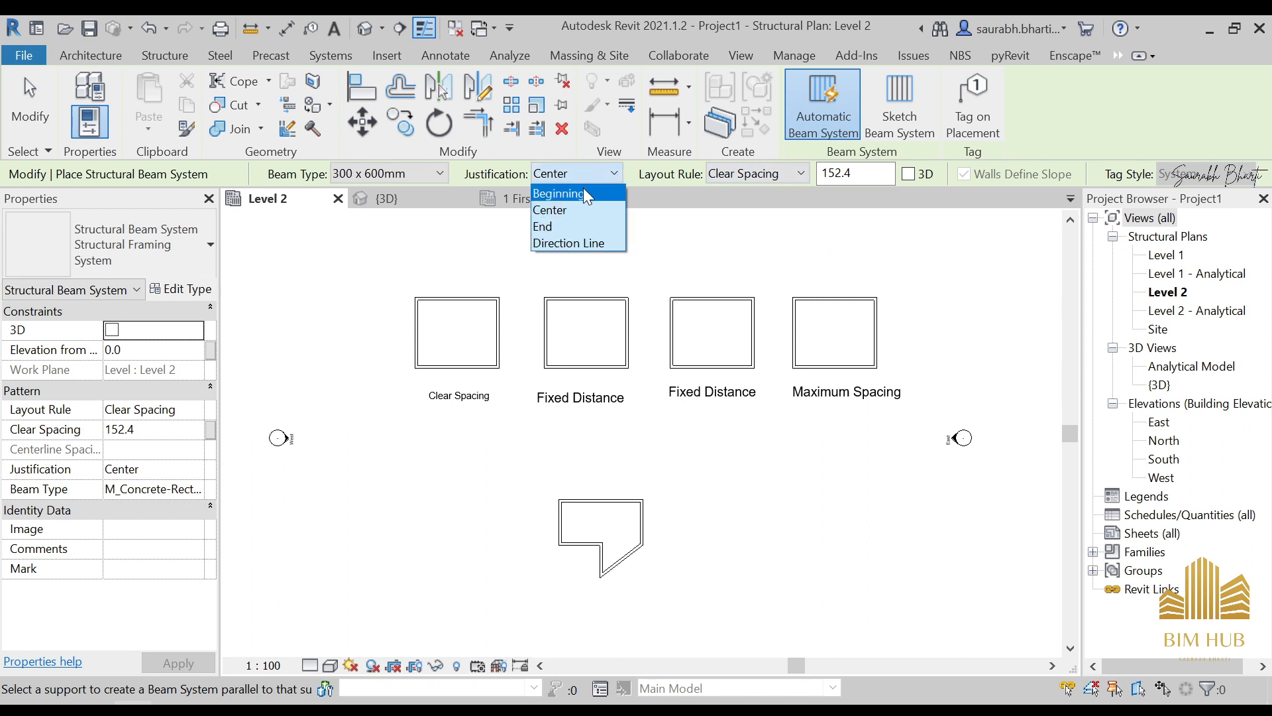
pyautogui.click(583, 189)
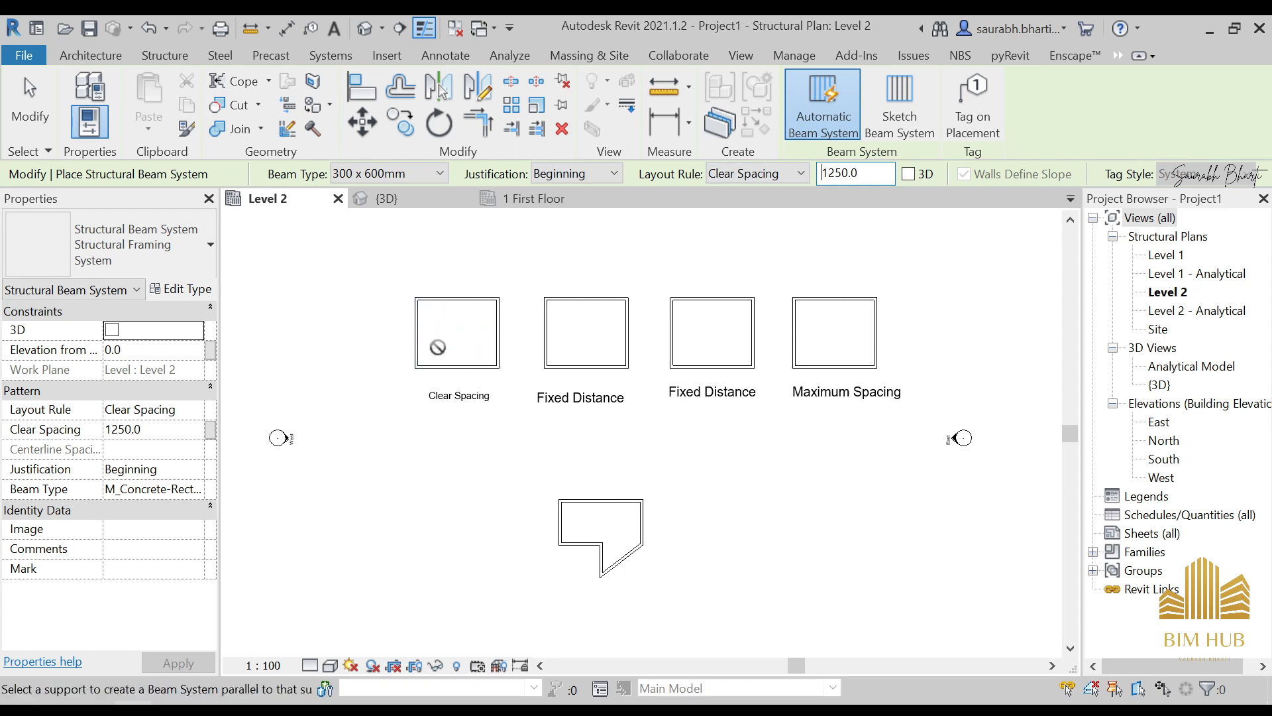
# Place the beam system inside the wall rectangle labelled Clear Spacing, with the beams parallel to its left wall.
pyautogui.moveTo(438, 311); pyautogui.dragTo(468, 387, button='middle')
pyautogui.scroll(5, 466, 414)
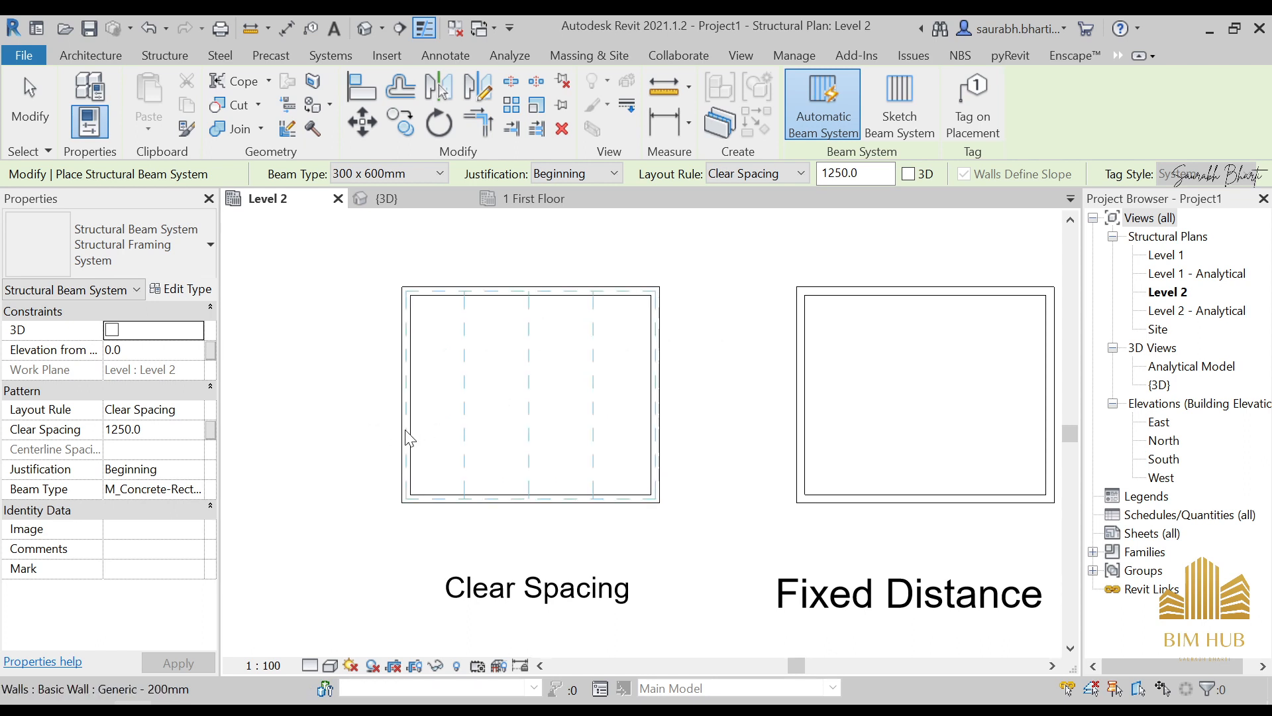
pyautogui.scroll(-3, 385, 373)
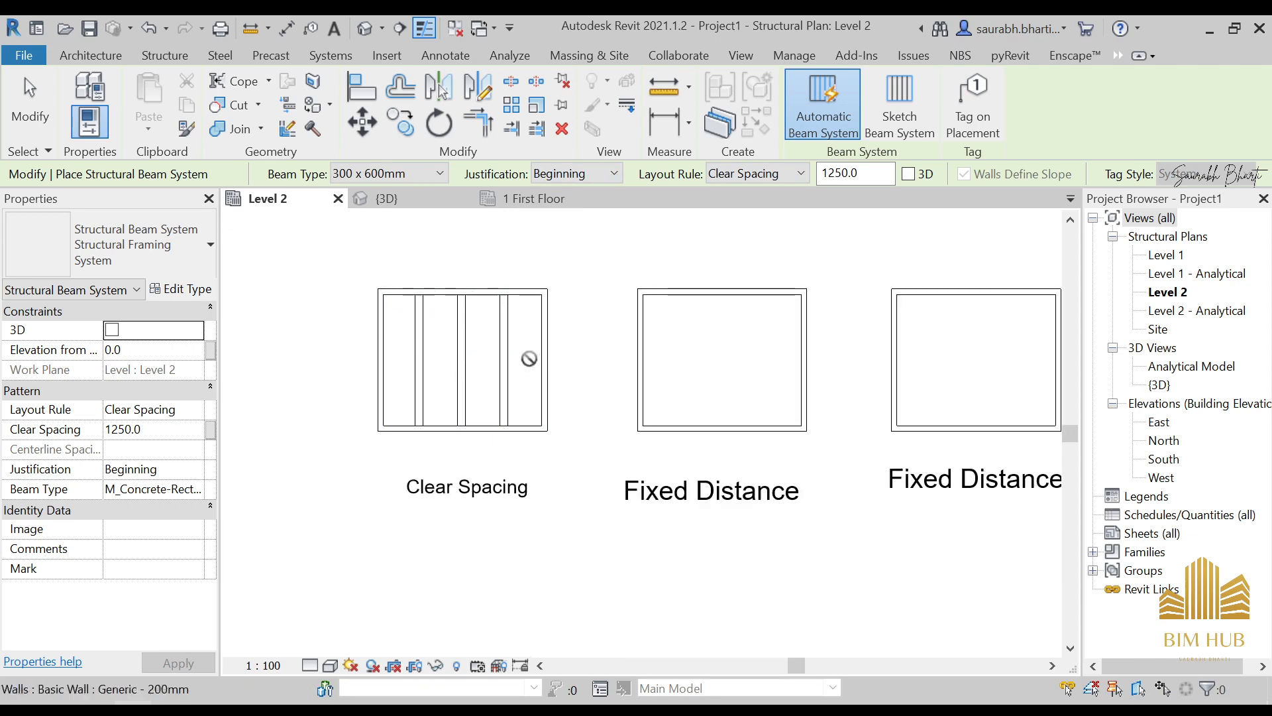
pyautogui.press('Escape')
pyautogui.press('Escape')
# Add an aligned dimension string across the Clear Spacing rectangle through the side walls' and three beams' centrelines, placing it above the rectangle.
pyautogui.scroll(2, 435, 380)
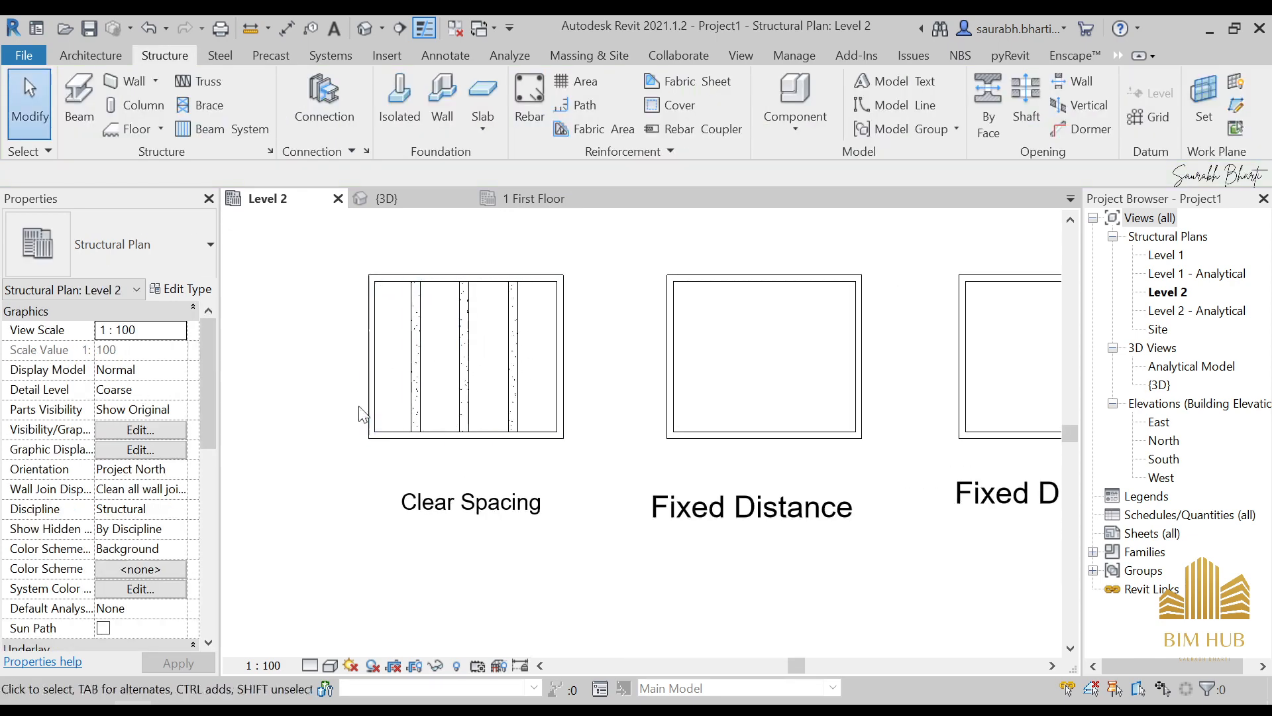
pyautogui.press('d')
pyautogui.press('i')
pyautogui.scroll(5, 391, 406)
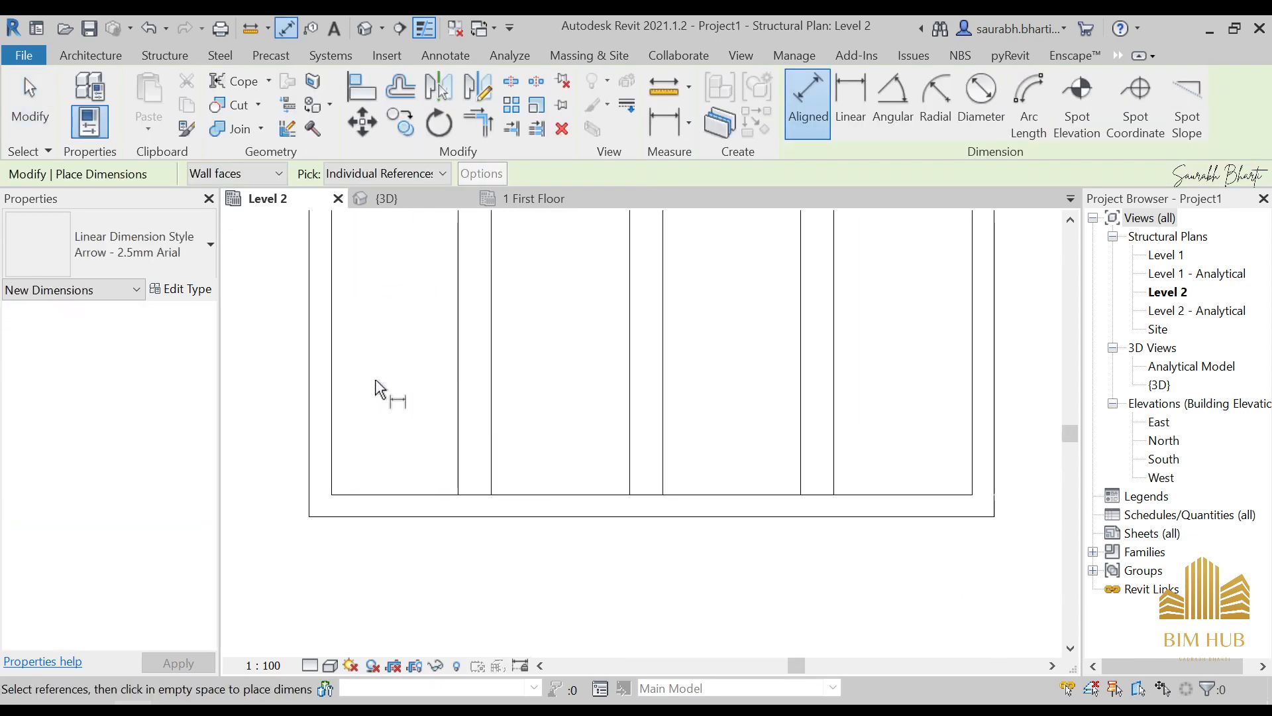
pyautogui.click(323, 352)
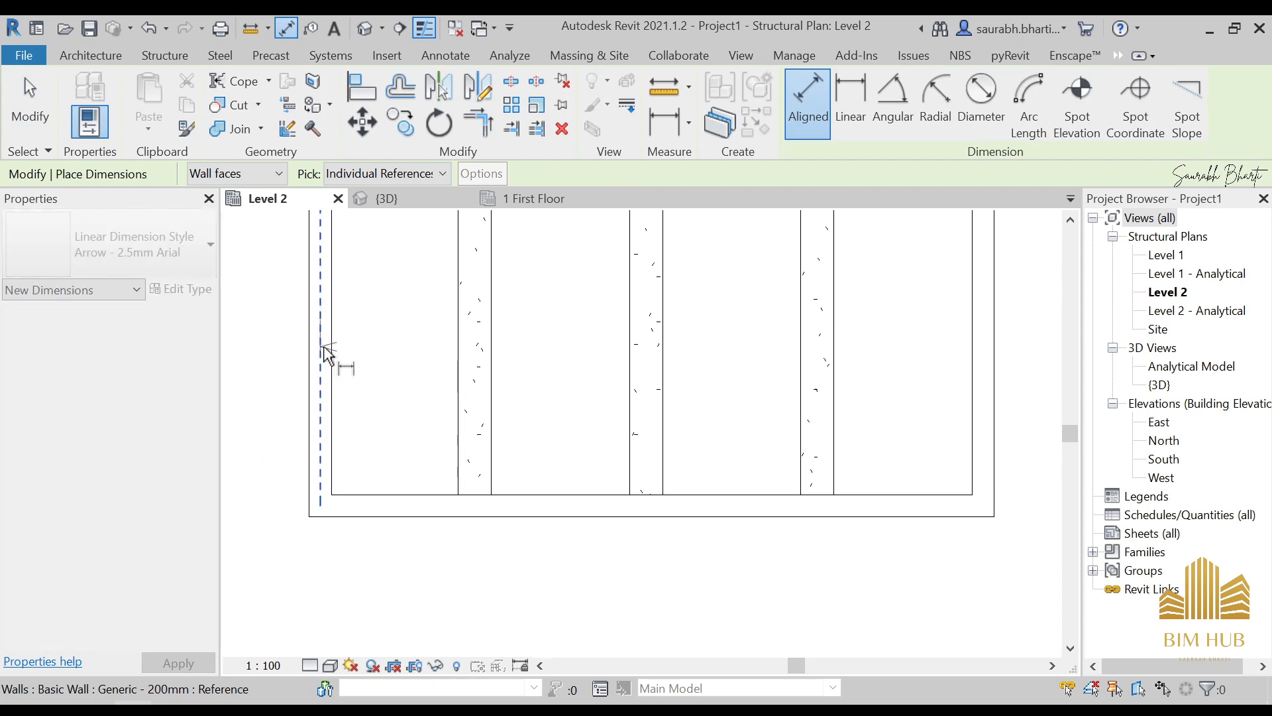
pyautogui.click(476, 400)
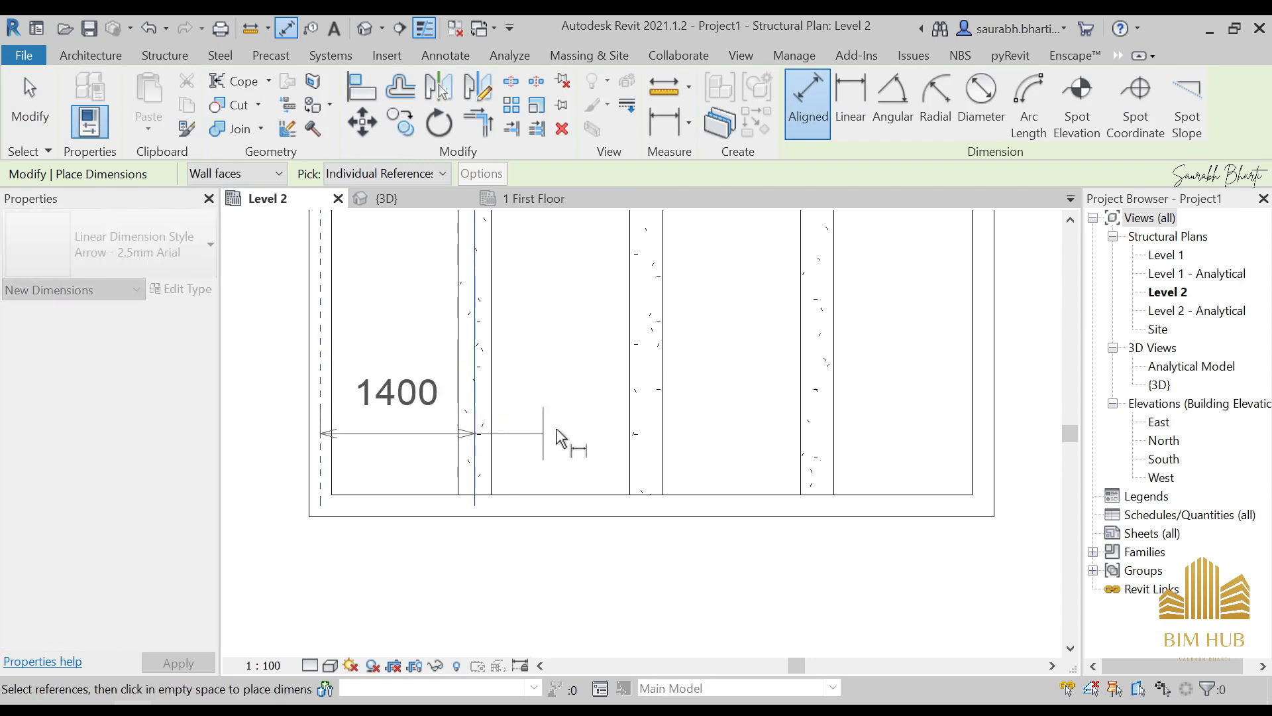
pyautogui.click(647, 418)
pyautogui.click(818, 428)
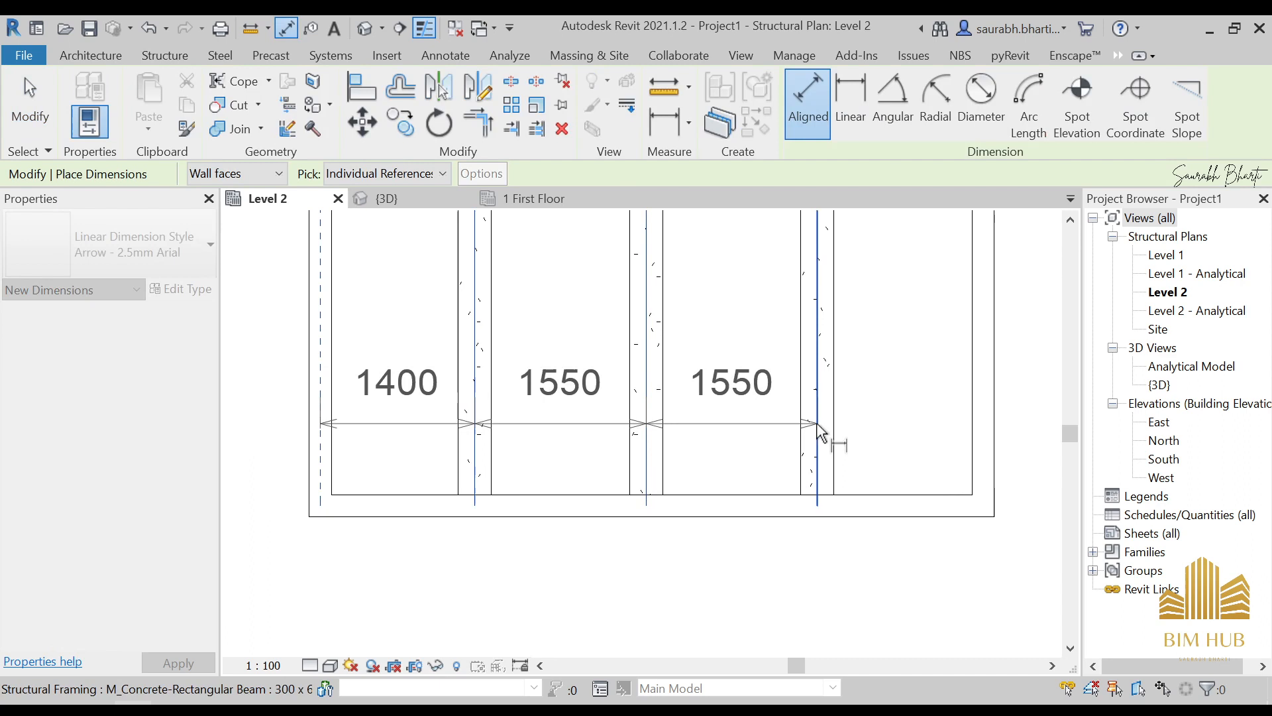
pyautogui.click(988, 427)
pyautogui.scroll(-5, 954, 464)
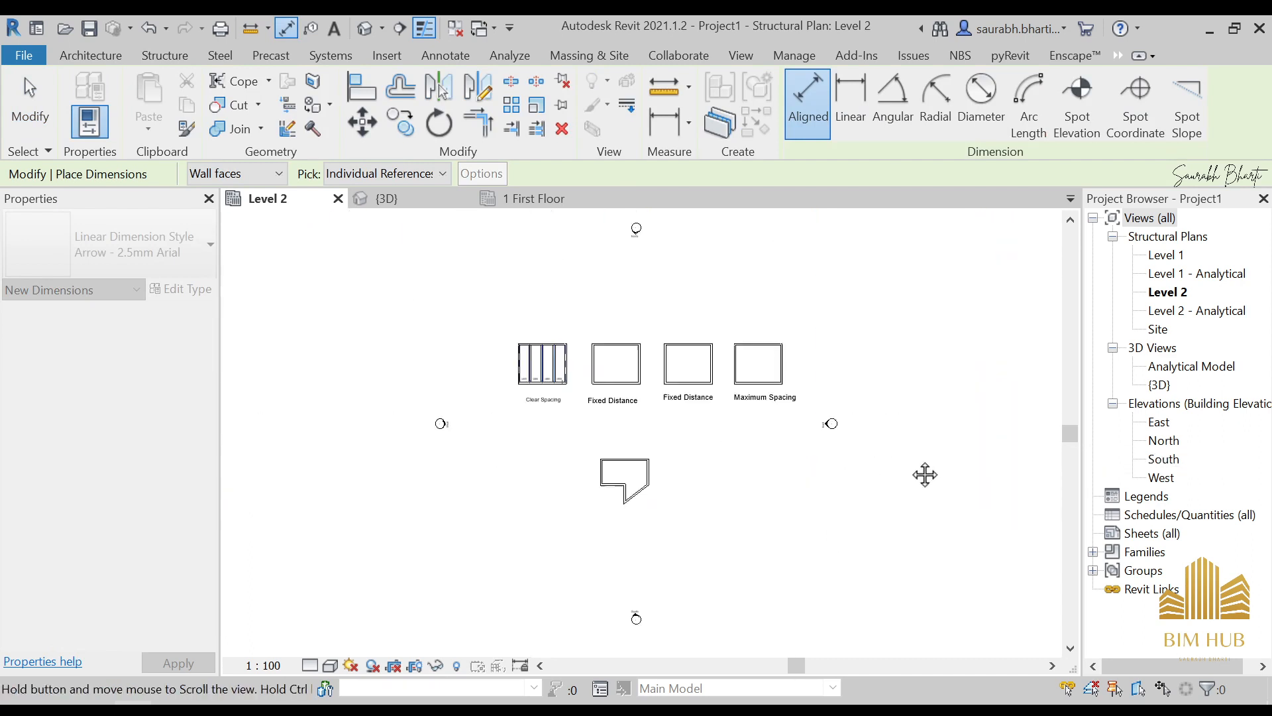
pyautogui.scroll(2, 917, 390)
pyautogui.scroll(2, 534, 284)
pyautogui.moveTo(534, 284); pyautogui.dragTo(661, 551, button='middle')
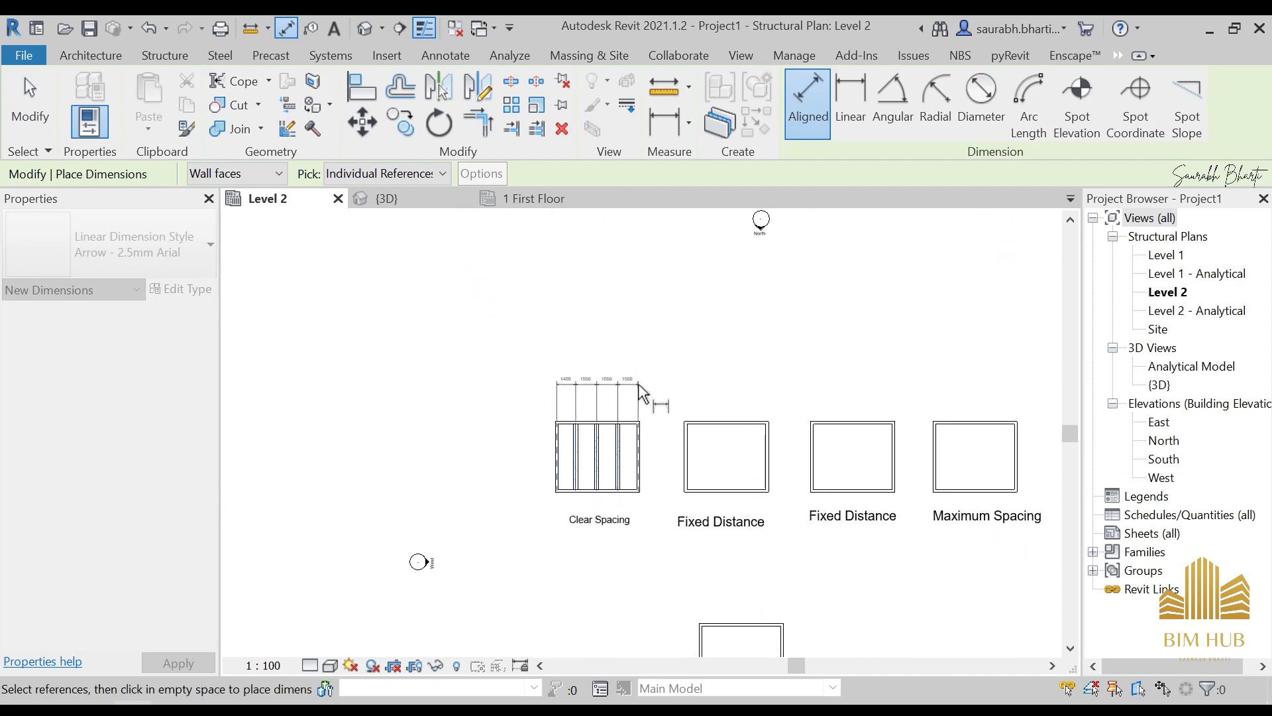
pyautogui.click(606, 418)
pyautogui.press('Escape')
pyautogui.scroll(8, 626, 445)
pyautogui.scroll(-8, 626, 446)
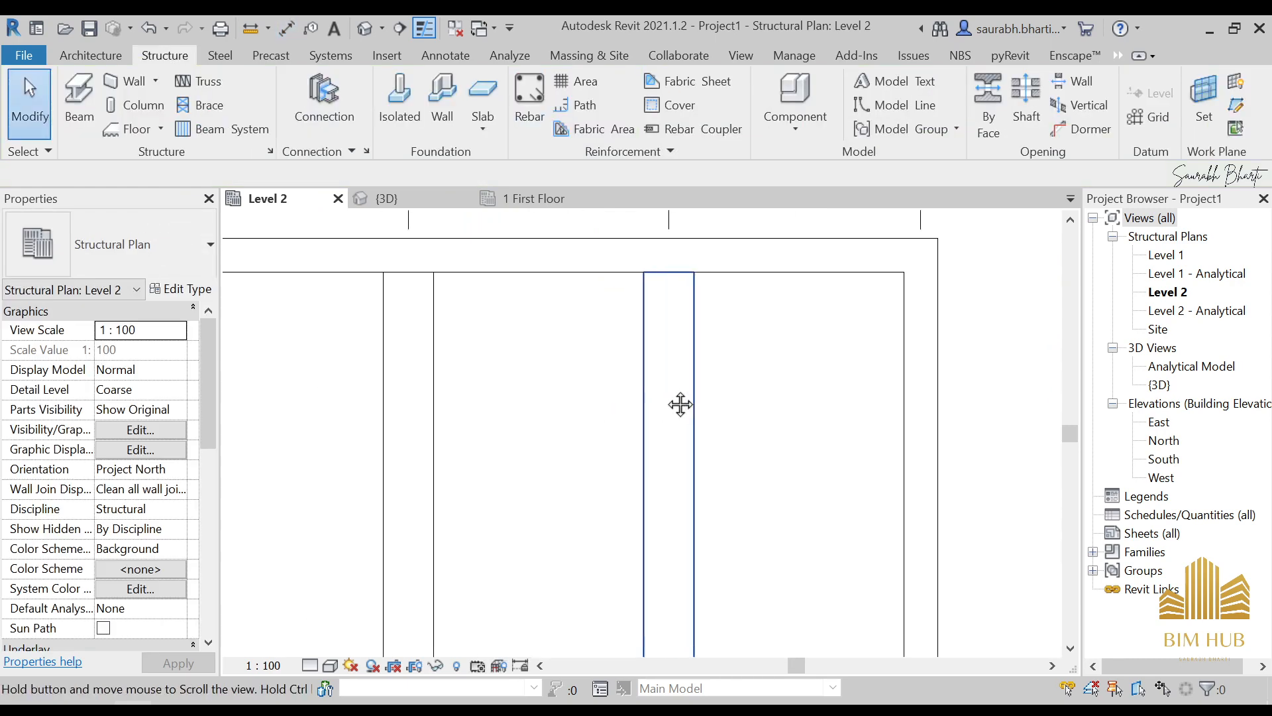
pyautogui.click(657, 369)
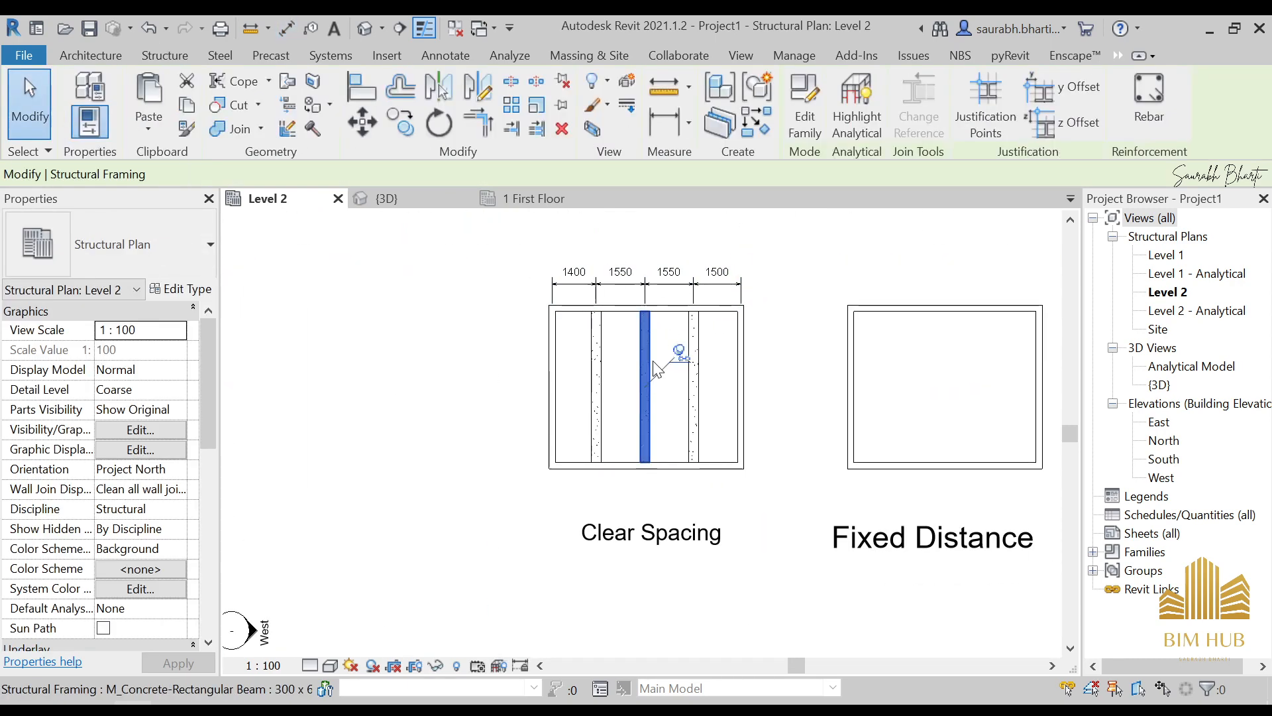
pyautogui.press('Escape')
pyautogui.click(663, 299)
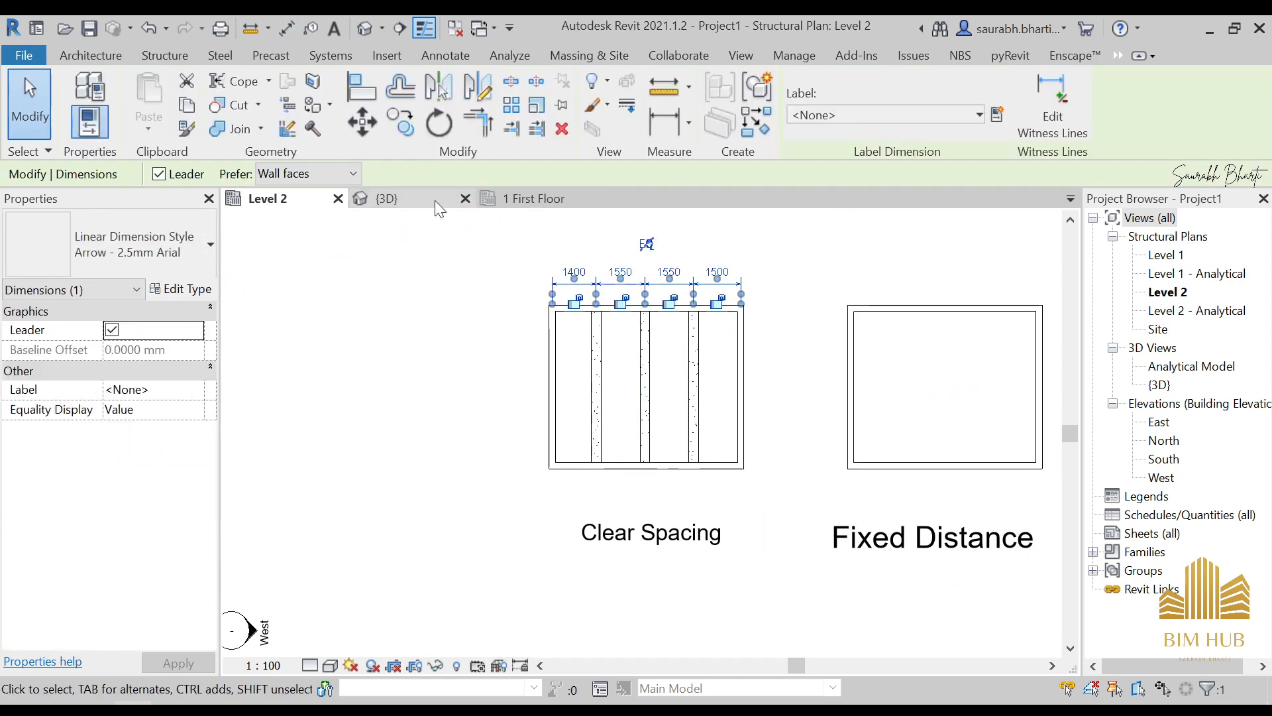
pyautogui.press('Escape')
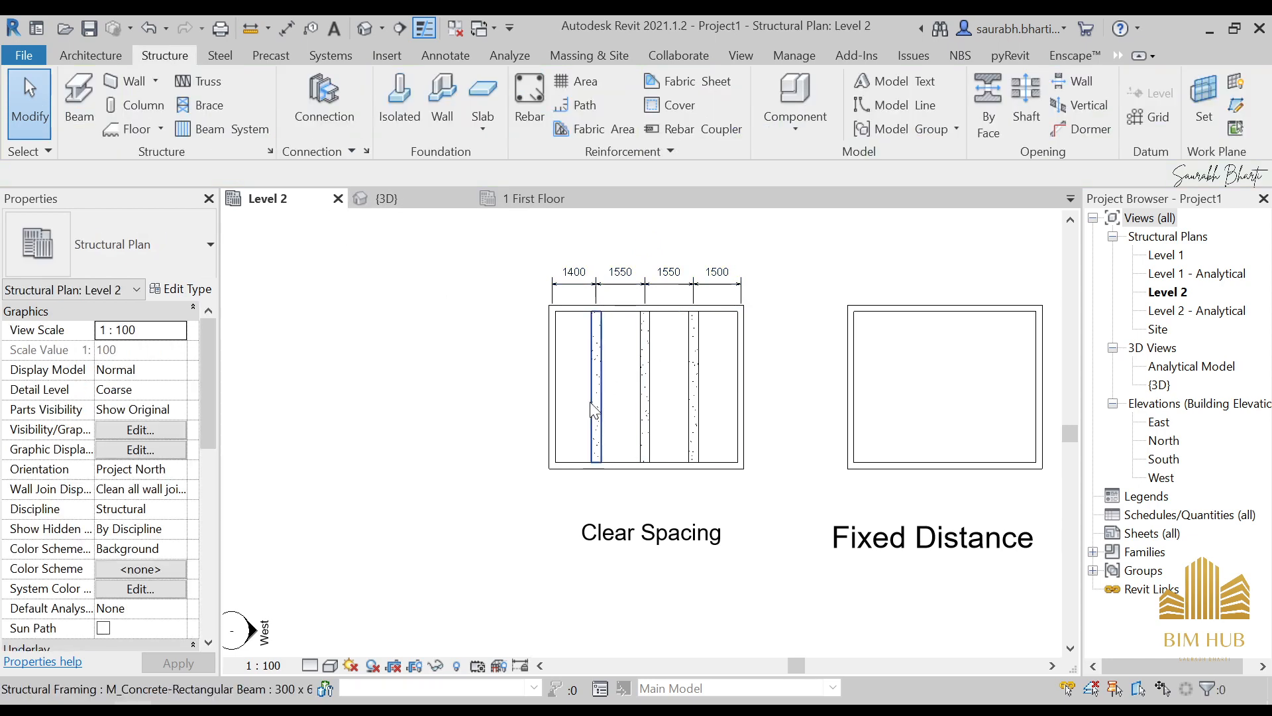
# Set the justification of the beam system in the Clear Spacing rectangle to End.
pyautogui.click(560, 386)
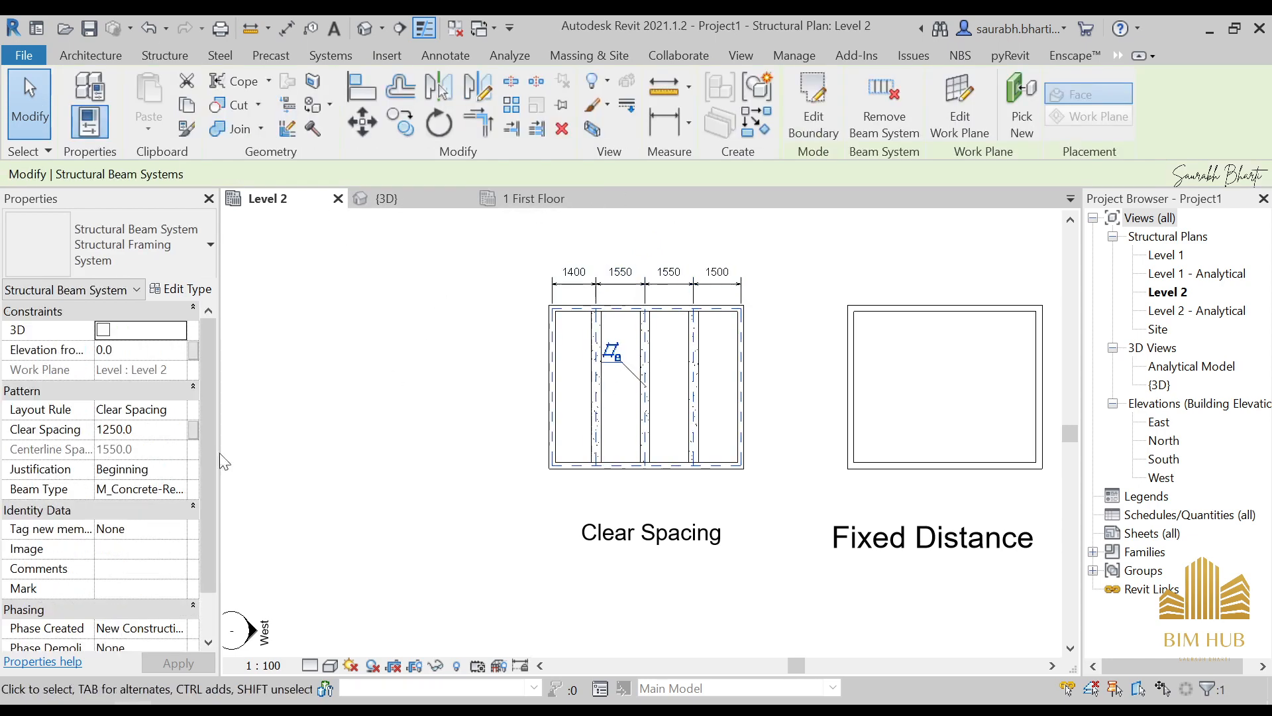
pyautogui.click(158, 431)
pyautogui.click(179, 411)
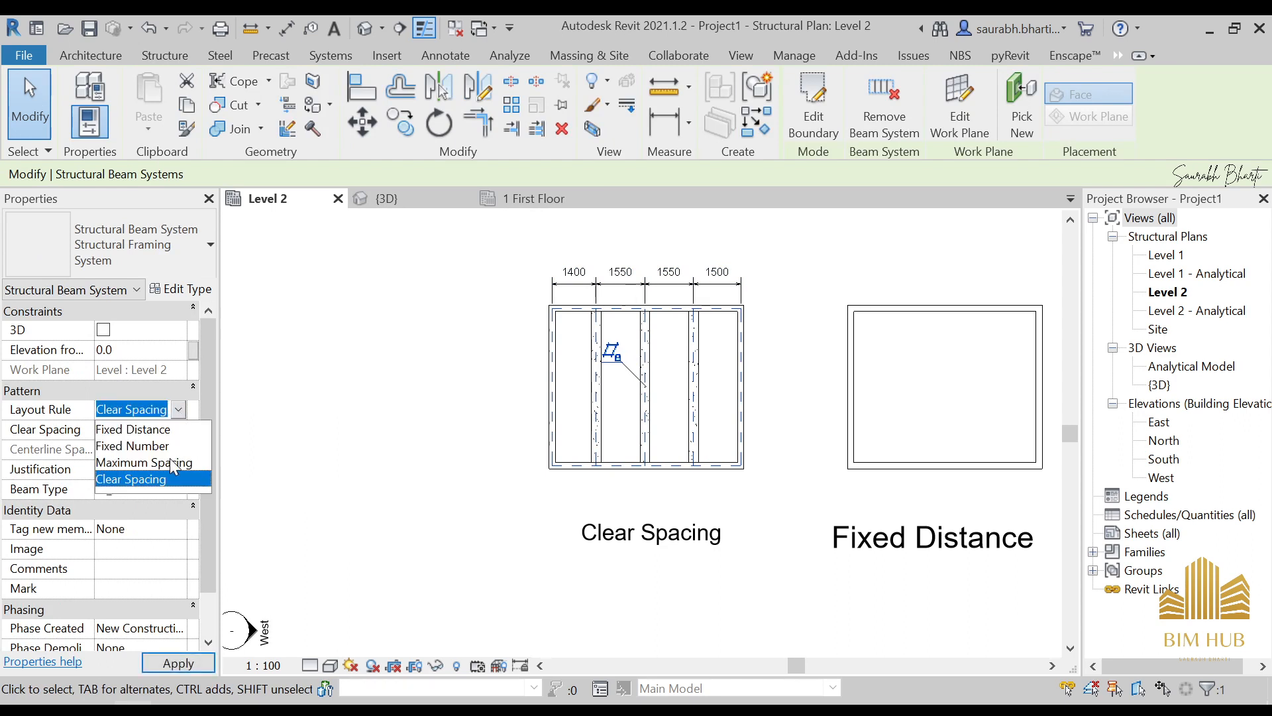
pyautogui.click(179, 411)
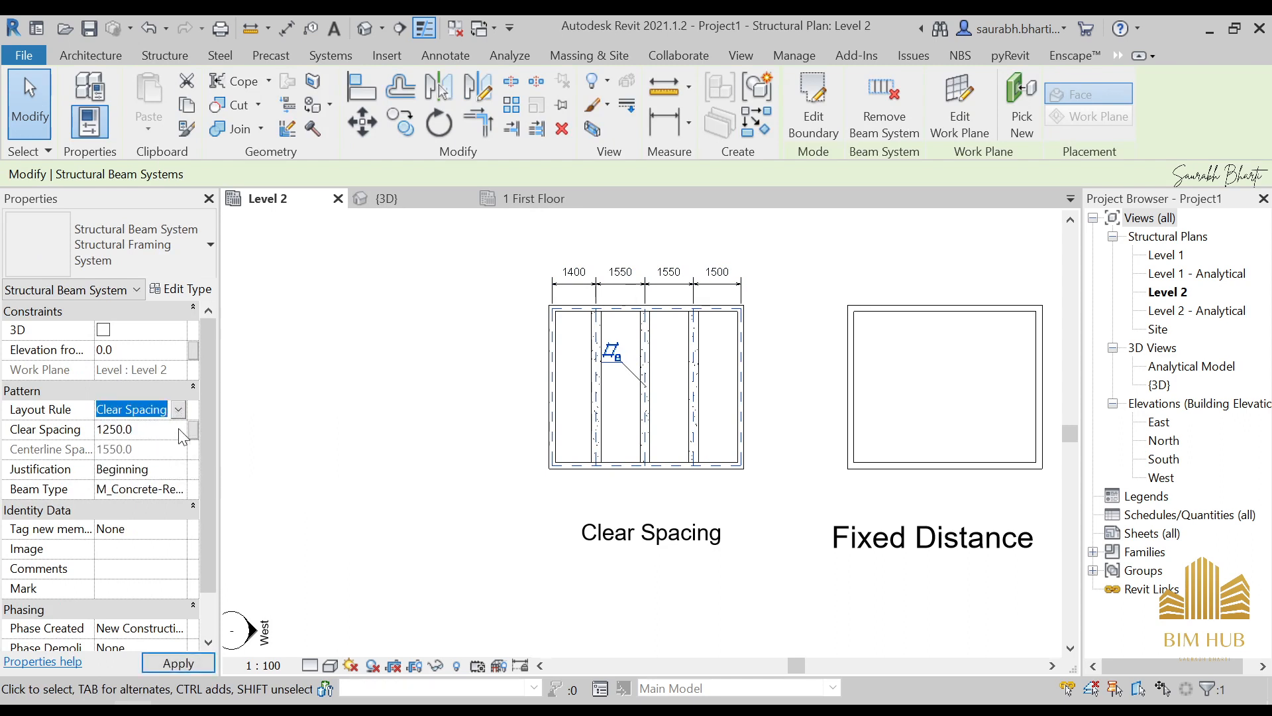
pyautogui.click(177, 470)
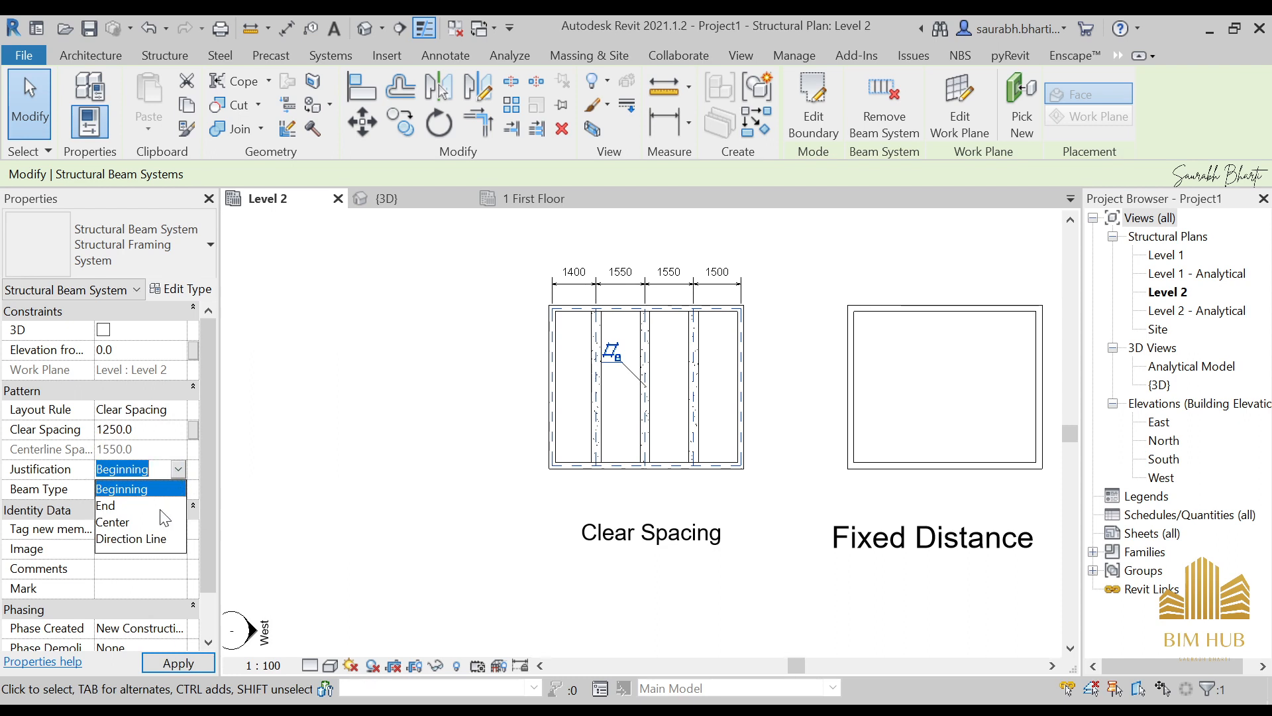
pyautogui.click(132, 506)
pyautogui.scroll(-1, 662, 431)
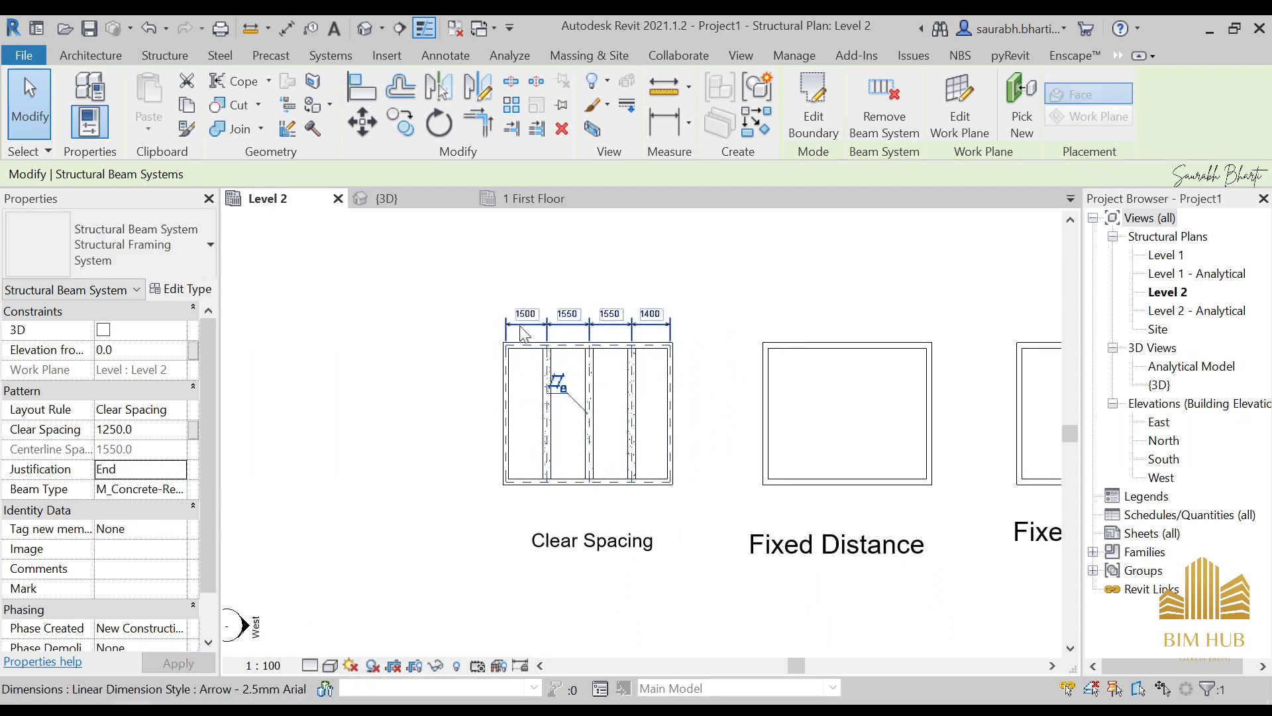
# Set the beam system's clear spacing to 1000 mm and deselect it.
pyautogui.scroll(3, 589, 365)
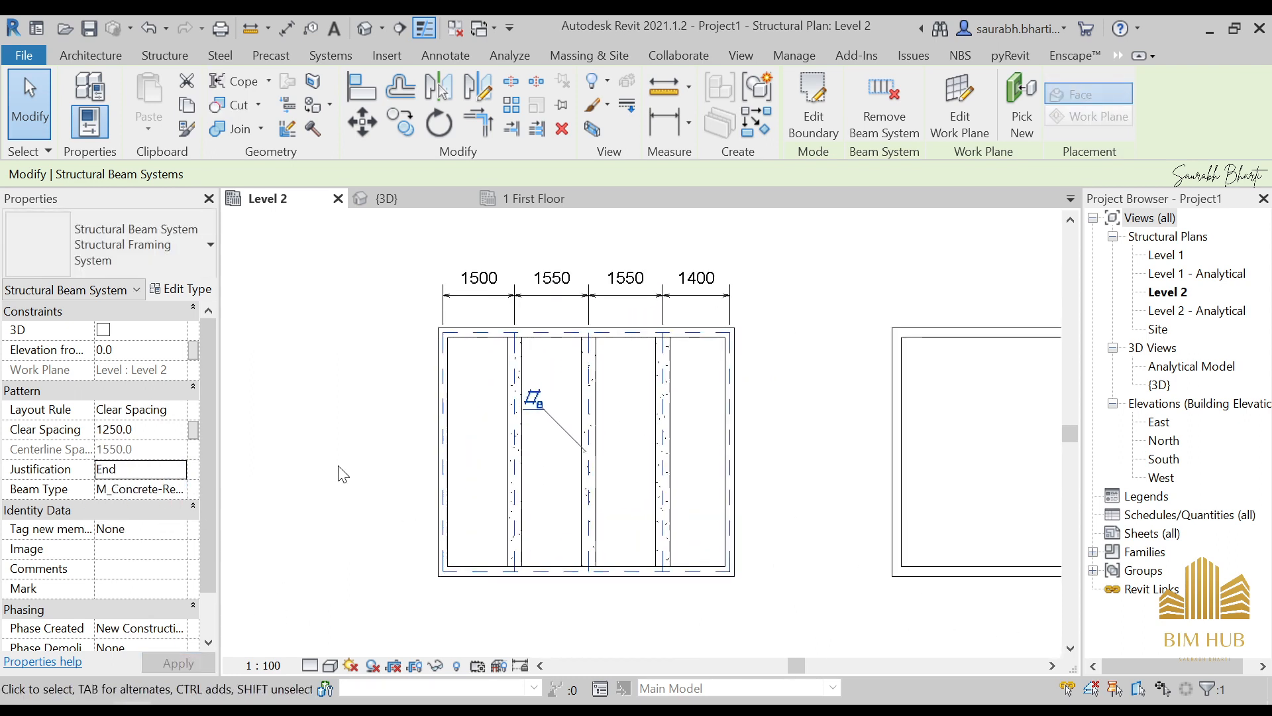
pyautogui.click(159, 431)
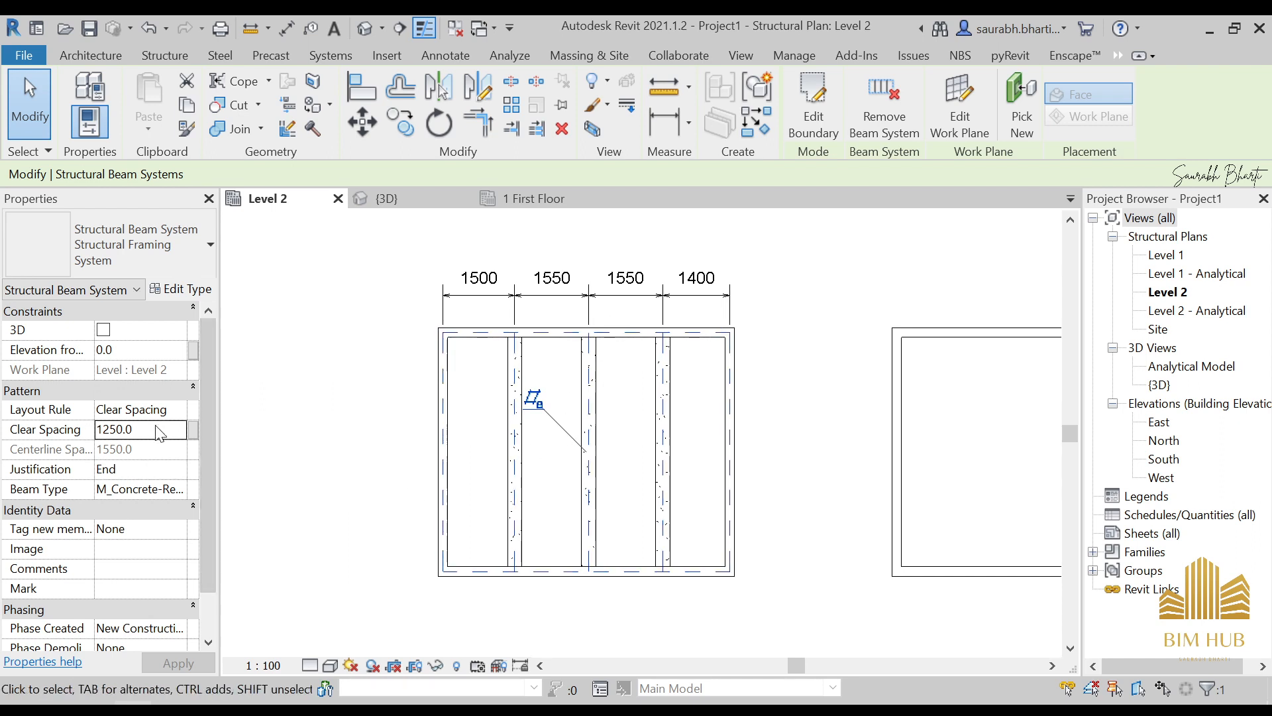
pyautogui.write('1000')
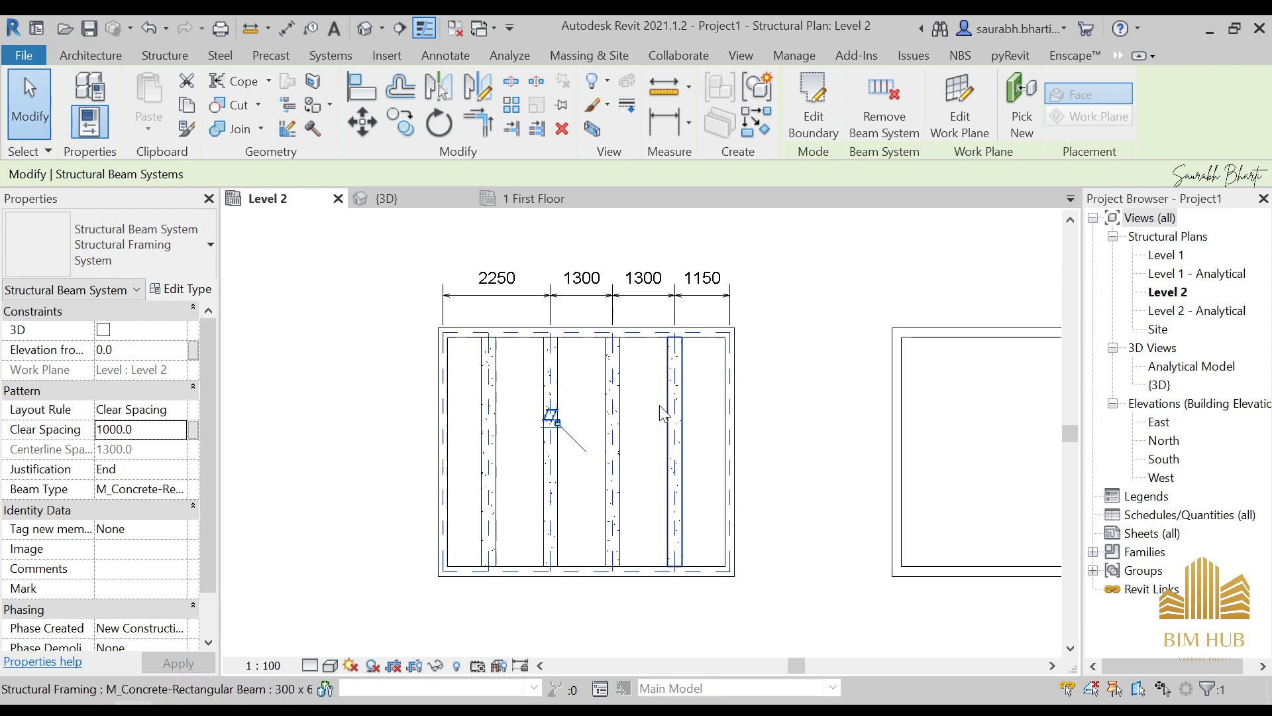
pyautogui.press('Escape')
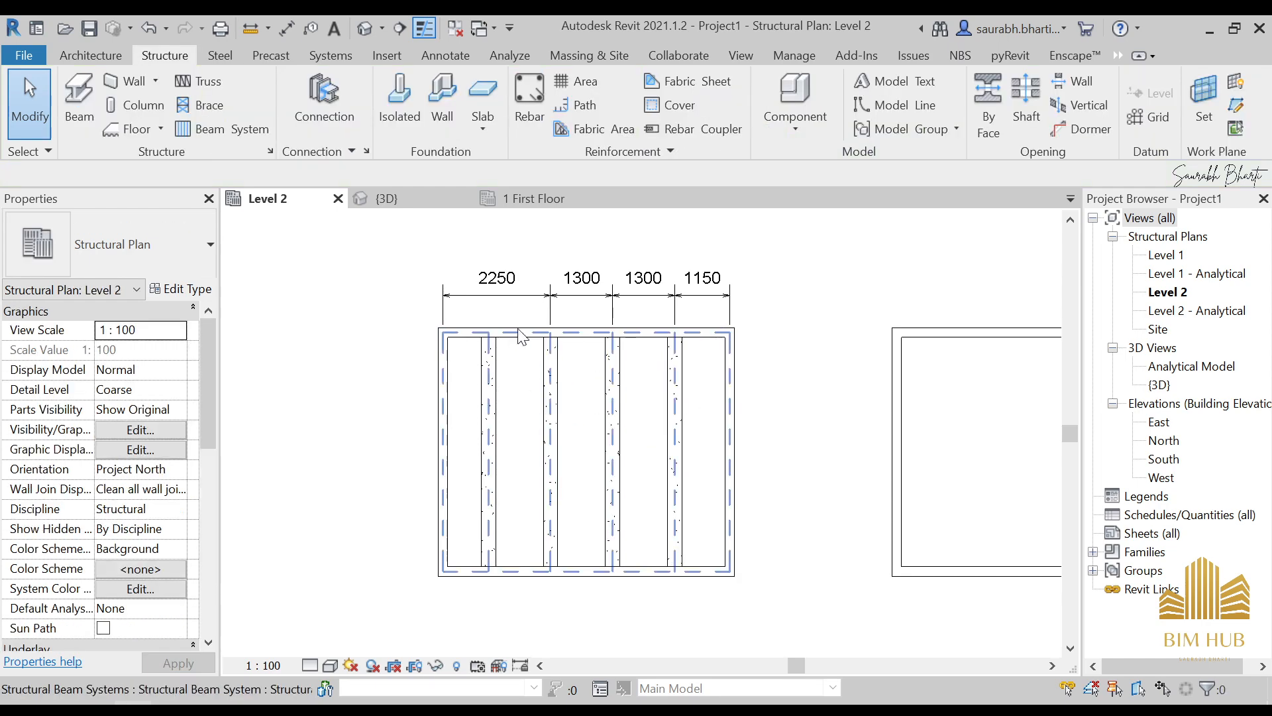
# Dimension the centre-to-centre distance between the first two beams from the left, placing the dimension below the Clear Spacing rectangle.
pyautogui.press('d')
pyautogui.press('i')
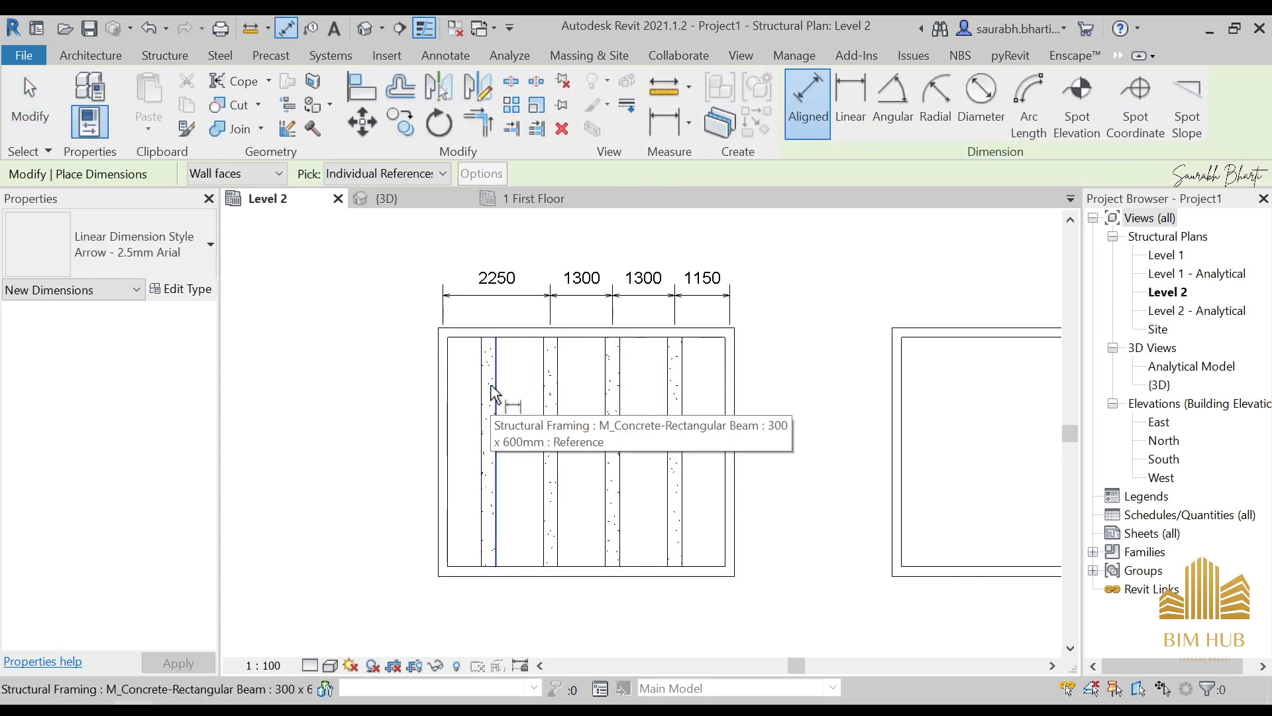
pyautogui.scroll(2, 492, 393)
pyautogui.click(490, 395)
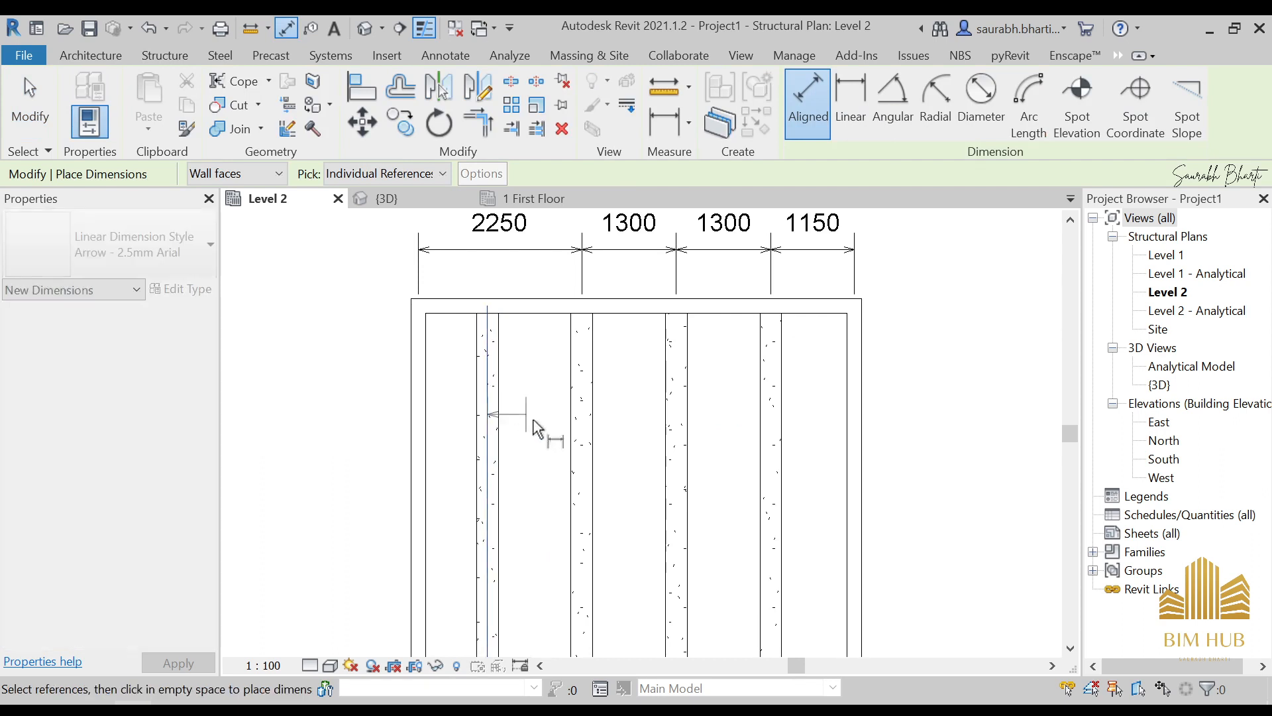
pyautogui.click(583, 422)
pyautogui.scroll(1, 577, 486)
pyautogui.scroll(-5, 576, 486)
pyautogui.moveTo(576, 485); pyautogui.dragTo(657, 644, button='middle')
pyautogui.scroll(2, 658, 263)
pyautogui.scroll(5, 609, 488)
pyautogui.click(592, 393)
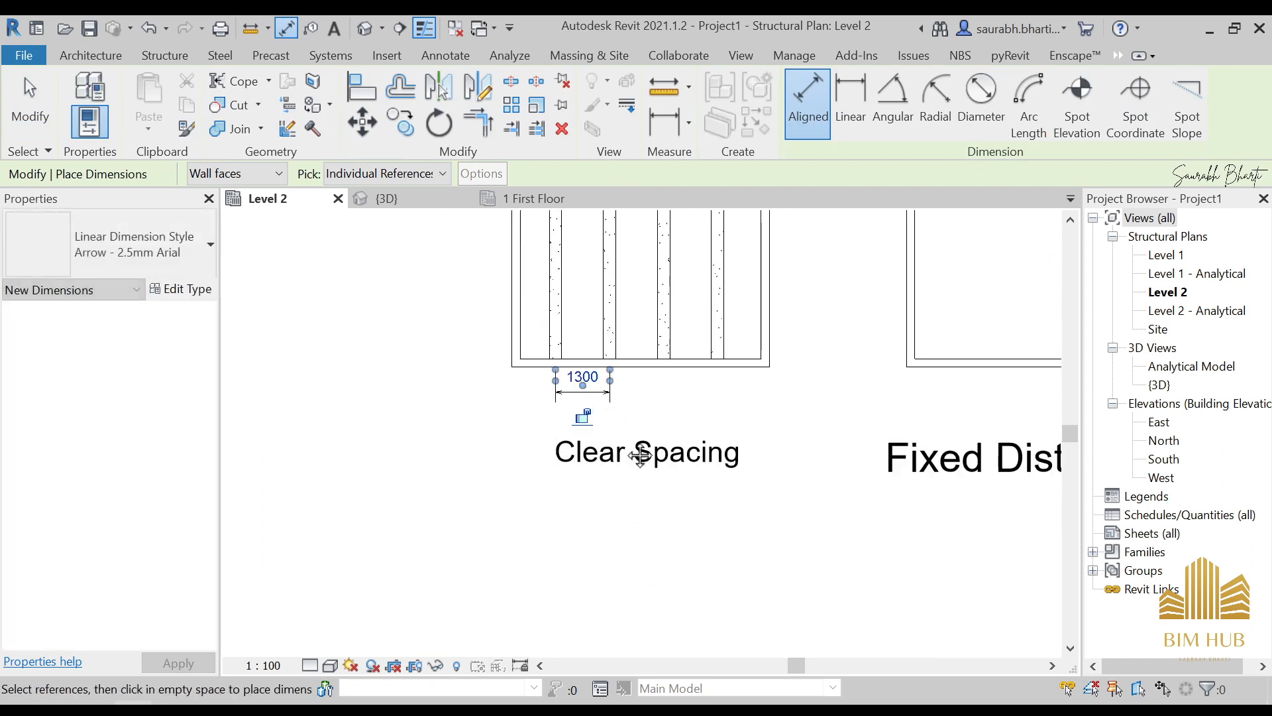
# Delete the dimension string above the Clear Spacing rectangle.
pyautogui.moveTo(640, 455); pyautogui.dragTo(600, 591, button='middle')
pyautogui.press('Escape')
pyautogui.click(602, 263)
pyautogui.press('Delete')
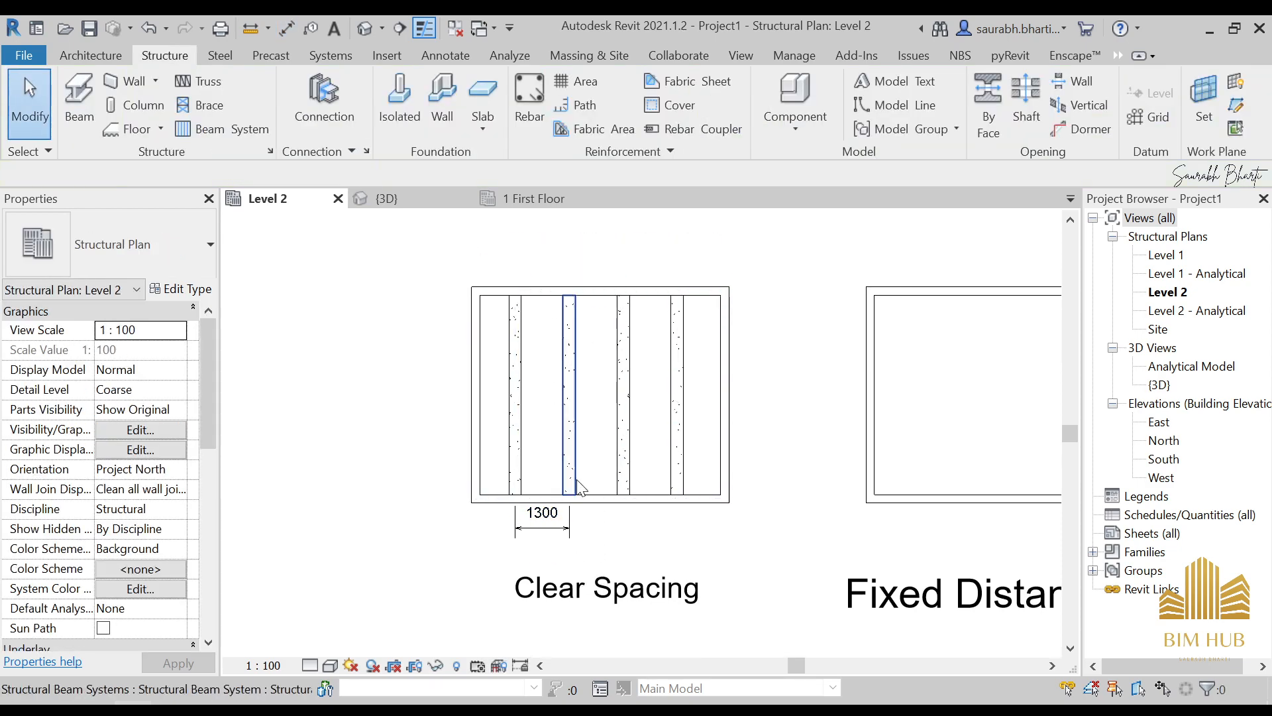
# Dimension the clear gap between the facing sides of the first two beams, placing the dimension above the rectangle.
pyautogui.scroll(5, 576, 512)
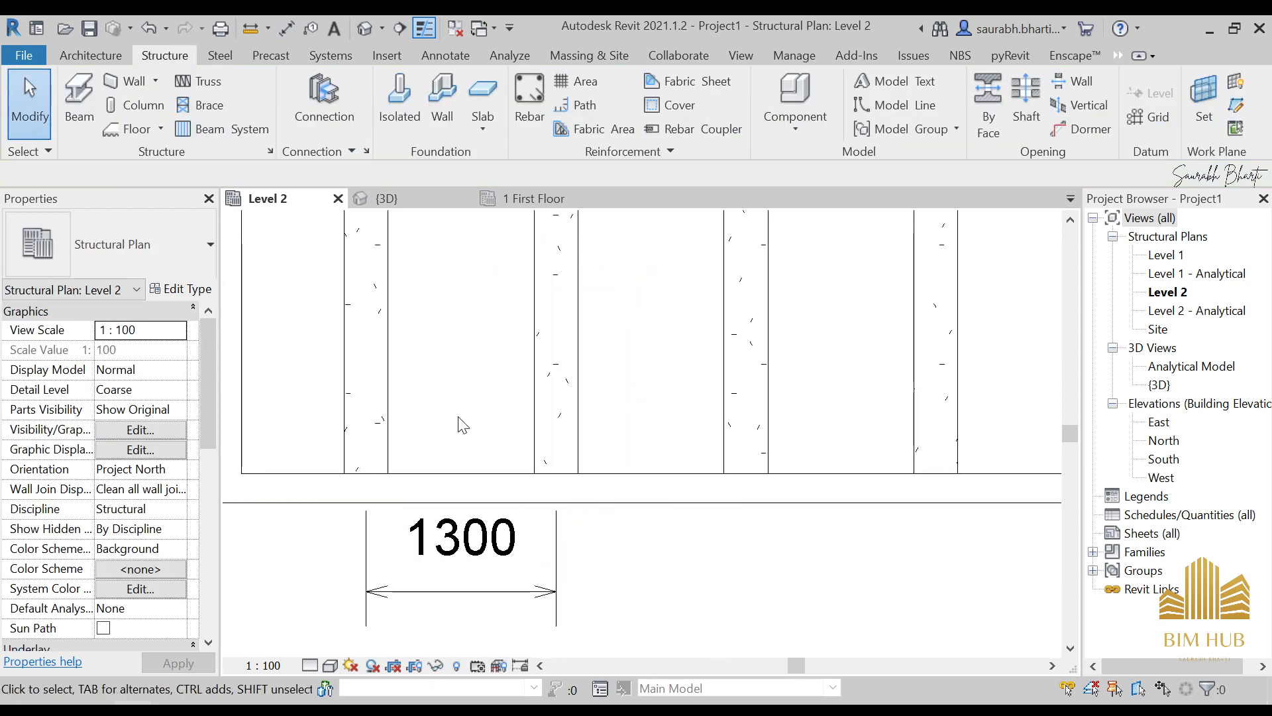
pyautogui.press('d')
pyautogui.press('i')
pyautogui.click(389, 344)
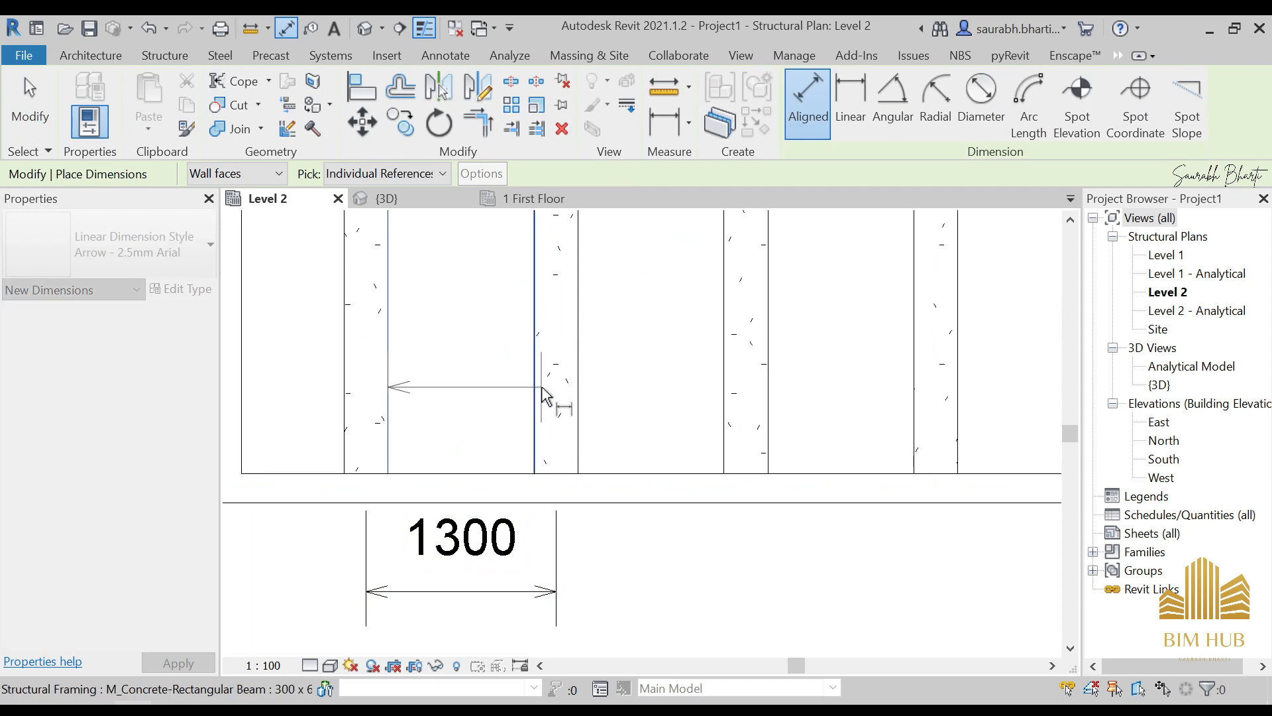
pyautogui.click(543, 393)
pyautogui.scroll(-6, 526, 387)
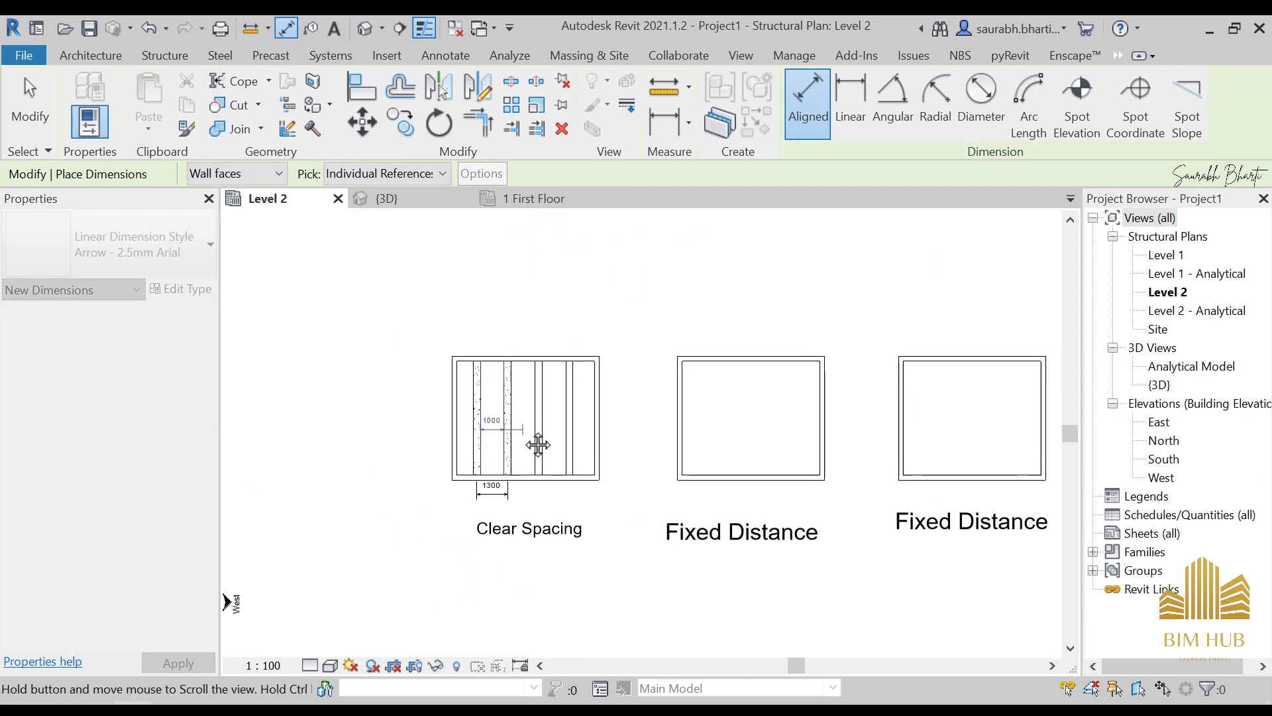
pyautogui.scroll(4, 488, 356)
pyautogui.click(510, 373)
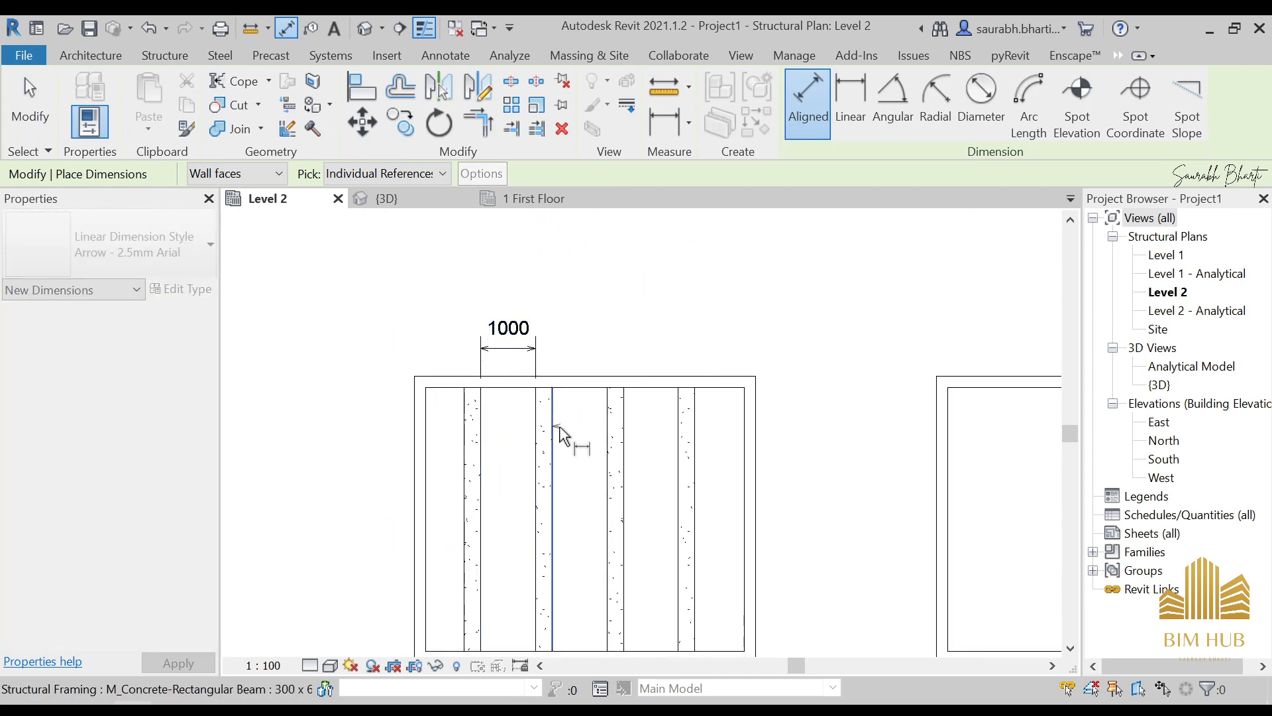
# Dimension the clear gaps between the second and third beams and between the third and fourth beams, in line with the first gap dimension.
pyautogui.click(560, 430)
pyautogui.click(605, 446)
pyautogui.click(605, 347)
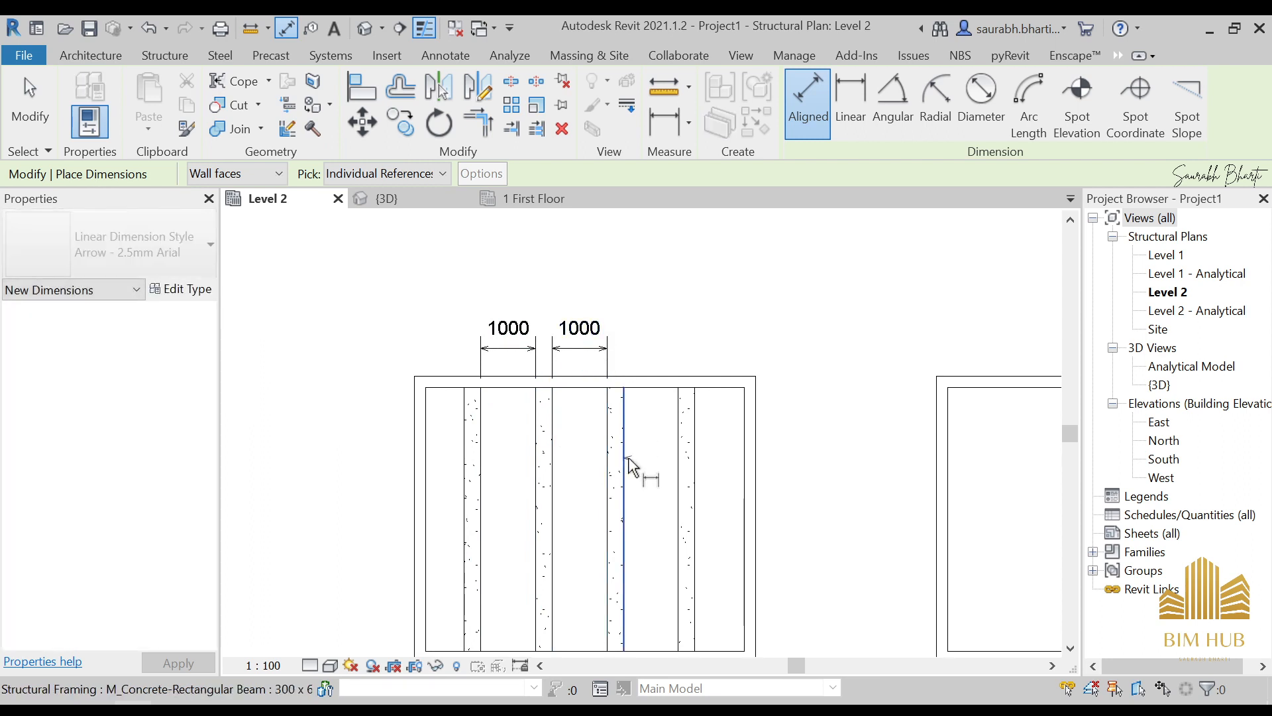
pyautogui.click(625, 464)
pyautogui.click(678, 449)
pyautogui.click(659, 348)
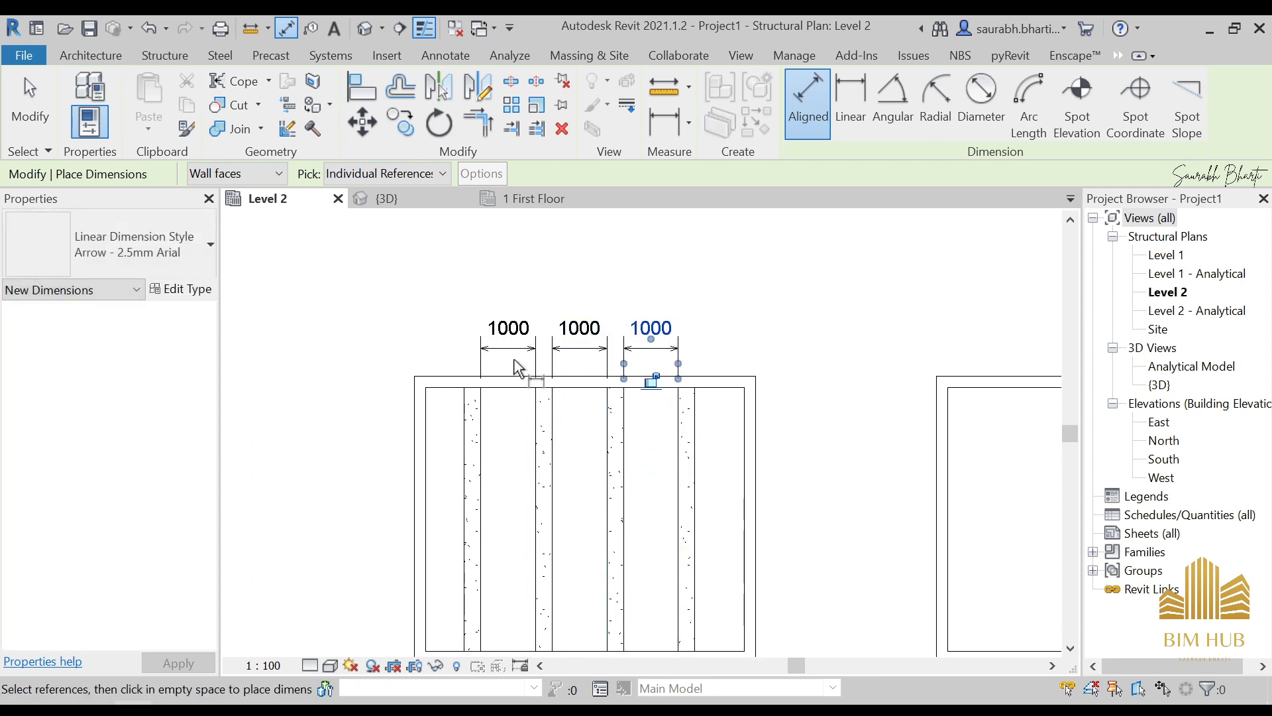
# Dimension the clear gaps between the outermost beams and the inner faces of the right and left walls, in line with the other gap dimensions.
pyautogui.click(710, 468)
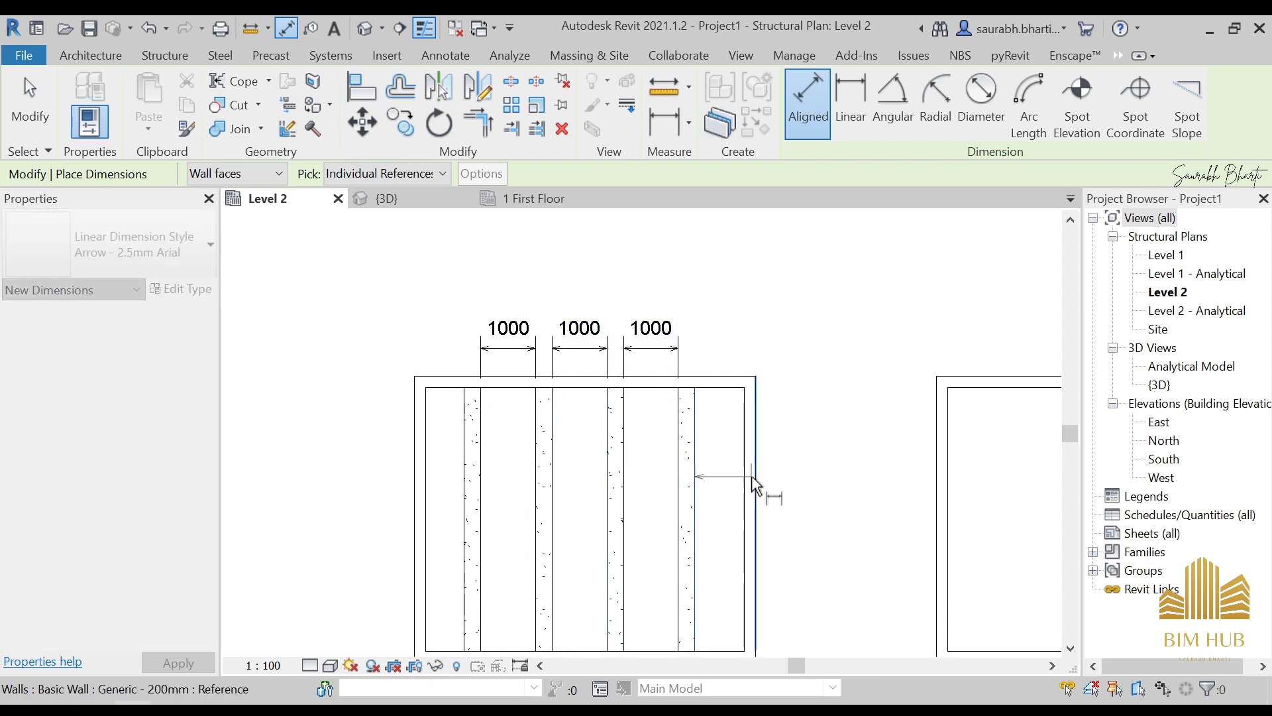
pyautogui.click(744, 479)
pyautogui.click(732, 353)
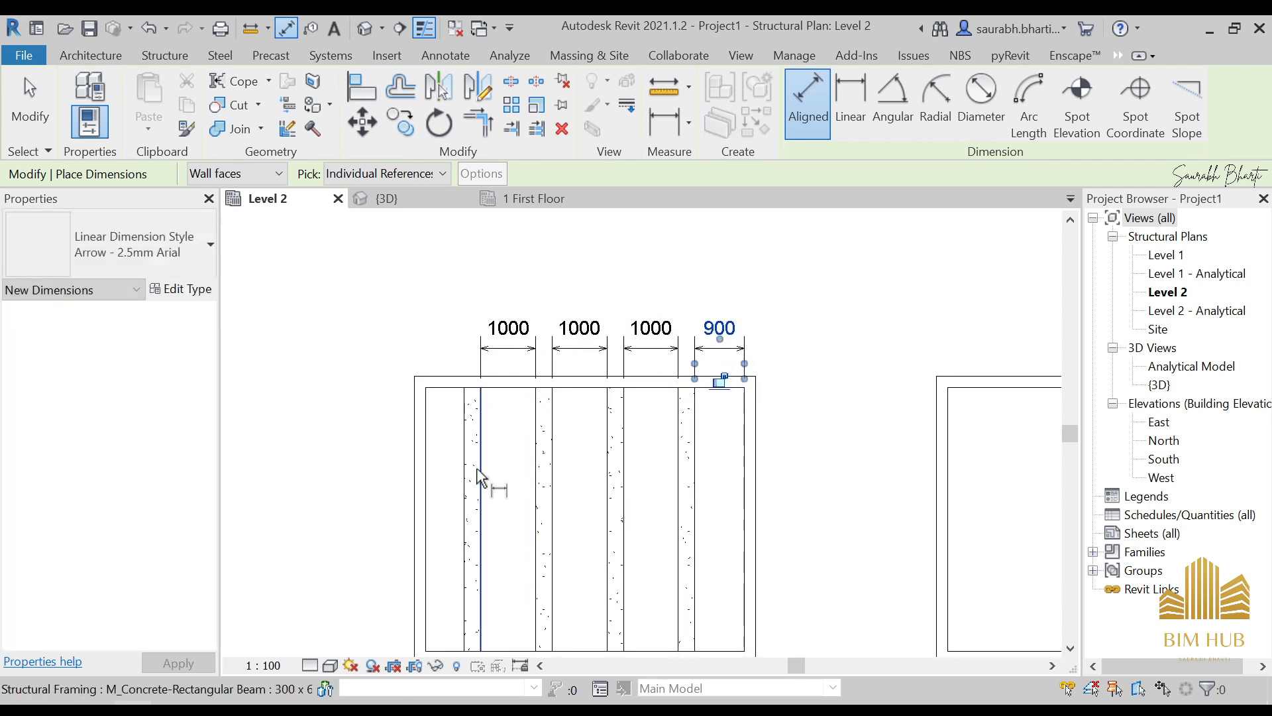
pyautogui.click(429, 458)
pyautogui.click(426, 351)
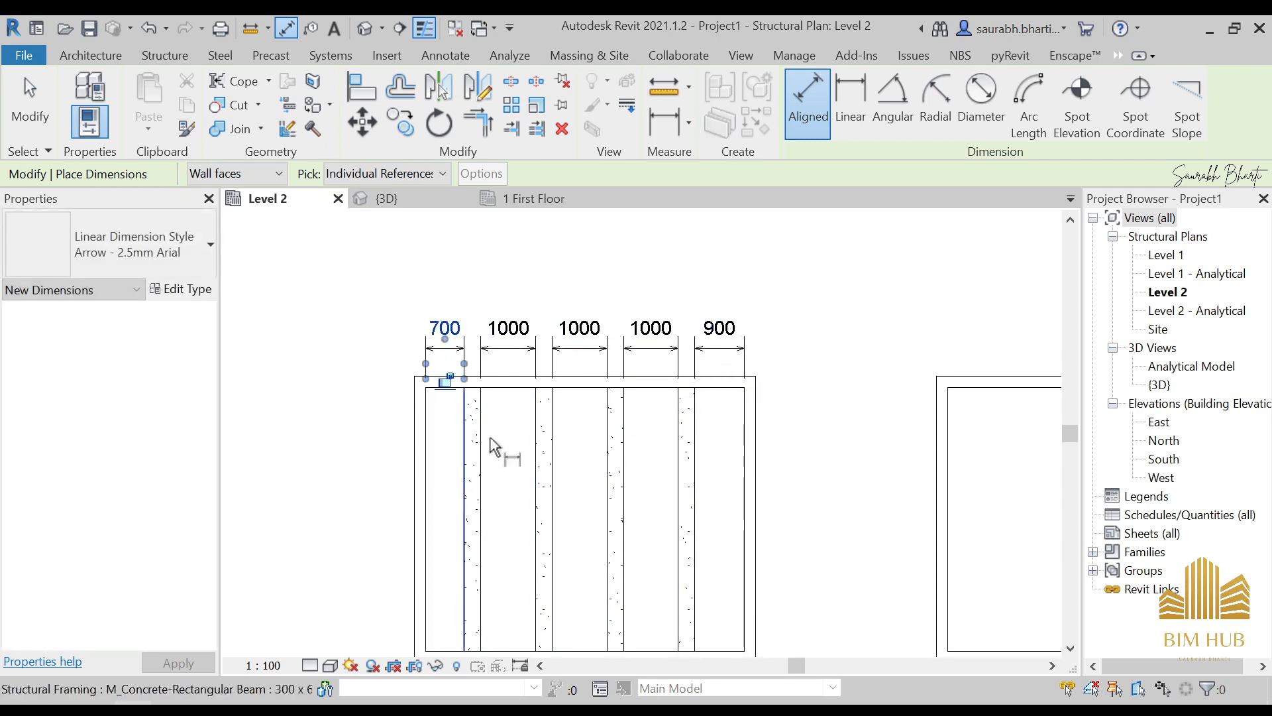
pyautogui.press('Escape')
pyautogui.press('Escape')
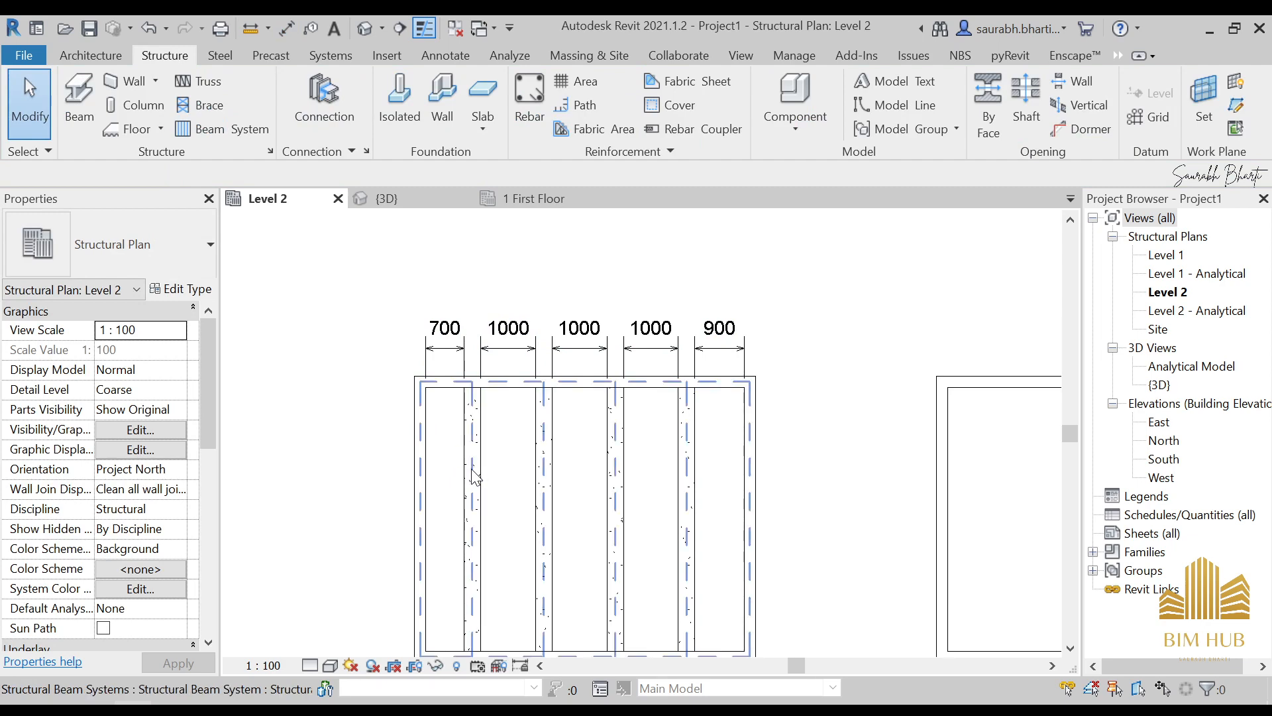
# Select the beam system in the Clear Spacing rectangle and review its spacing settings against the dimensions.
pyautogui.click(491, 431)
pyautogui.scroll(-8, 556, 384)
pyautogui.moveTo(572, 398); pyautogui.dragTo(573, 369, button='middle')
pyautogui.scroll(8, 563, 374)
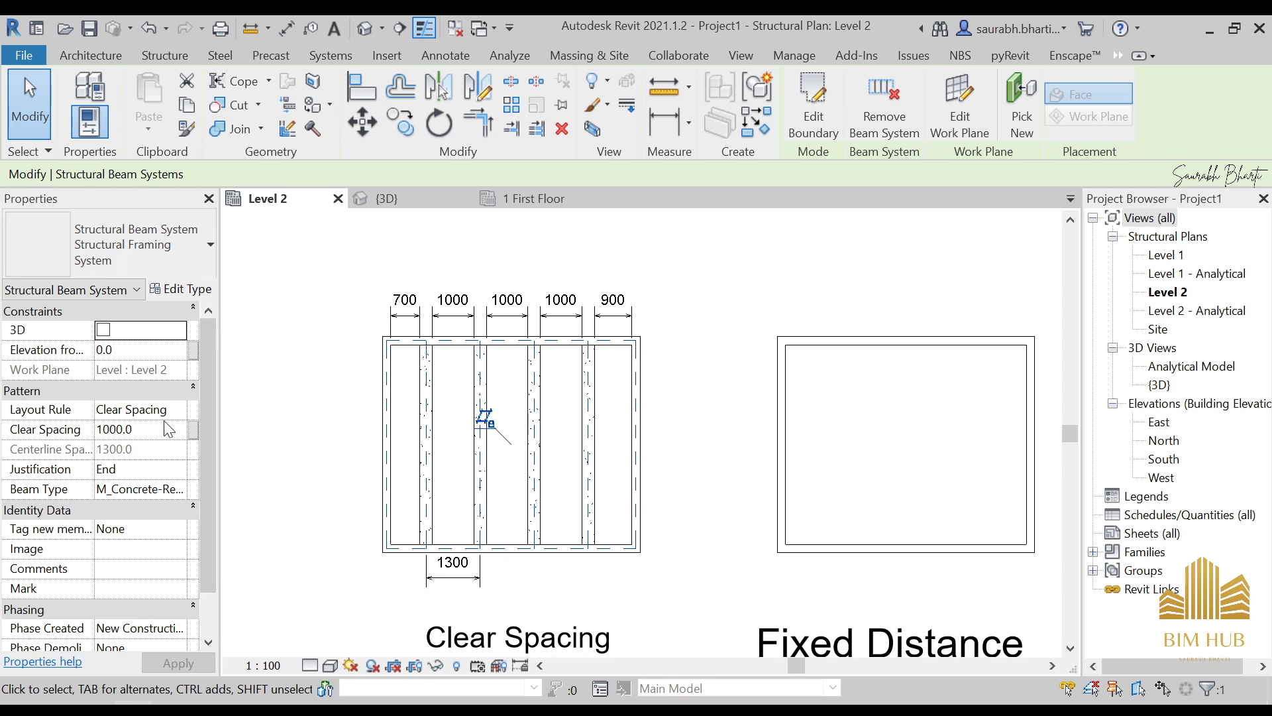
# Set the justification of the Clear Spacing rectangle's beam system to Center.
pyautogui.click(175, 471)
pyautogui.click(177, 469)
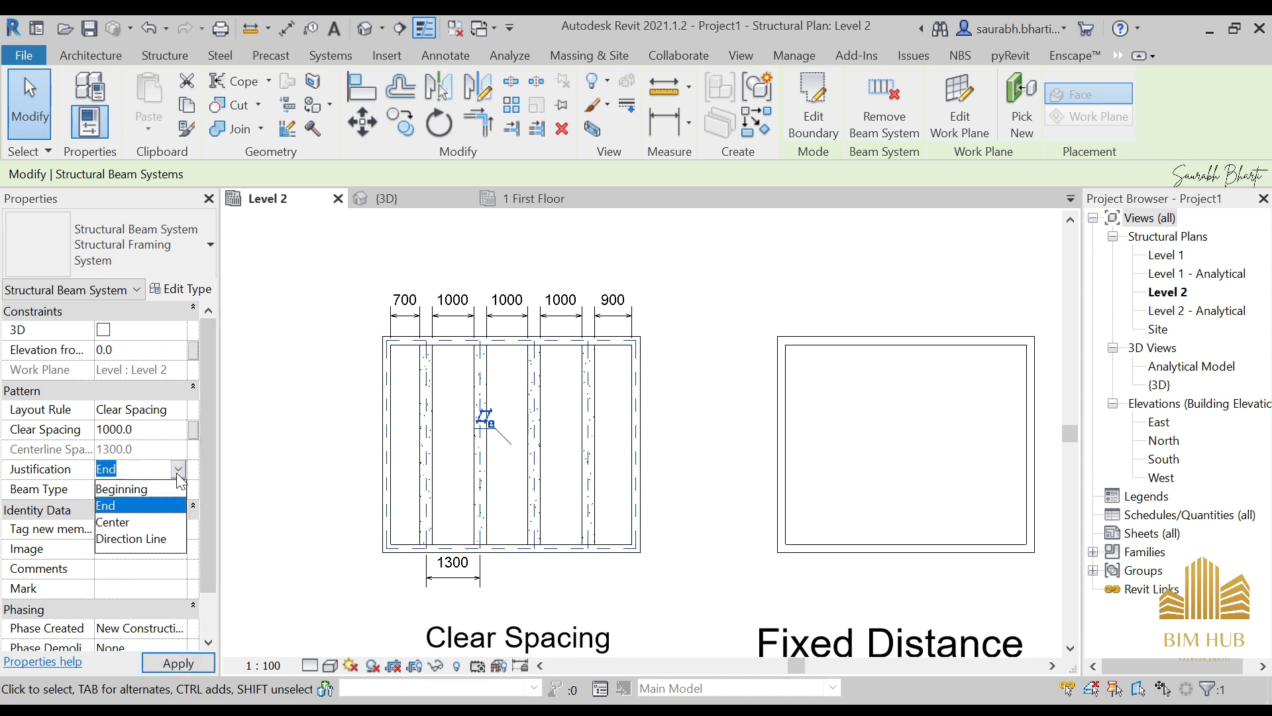
pyautogui.click(140, 521)
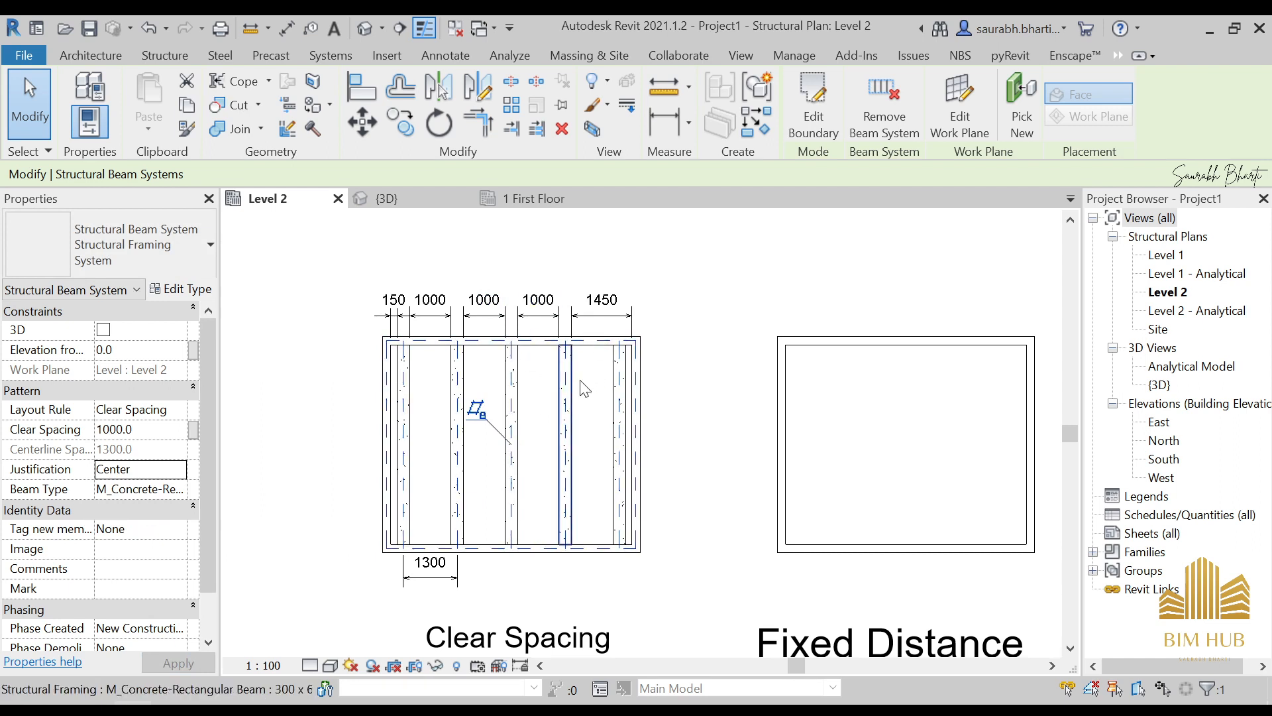
# Dimension the clear gap between the fourth and fifth beams, placing the dimension below the Clear Spacing rectangle.
pyautogui.press('d')
pyautogui.press('i')
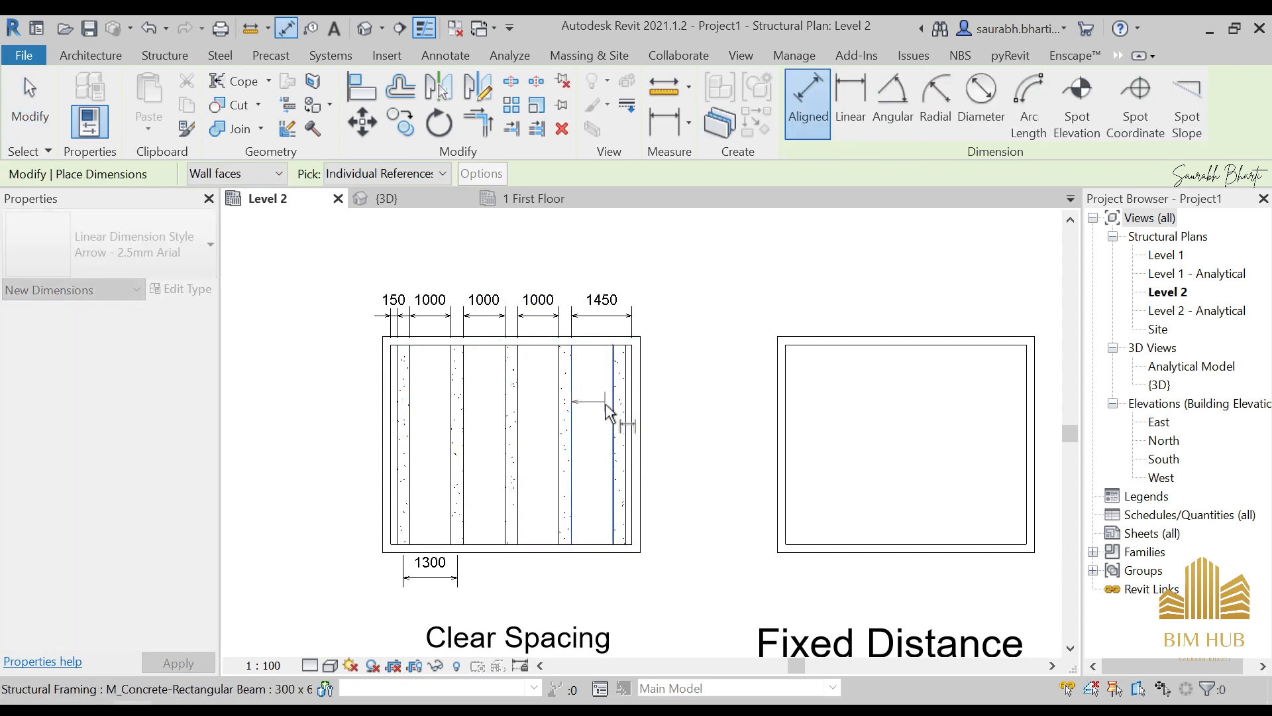
pyautogui.click(610, 407)
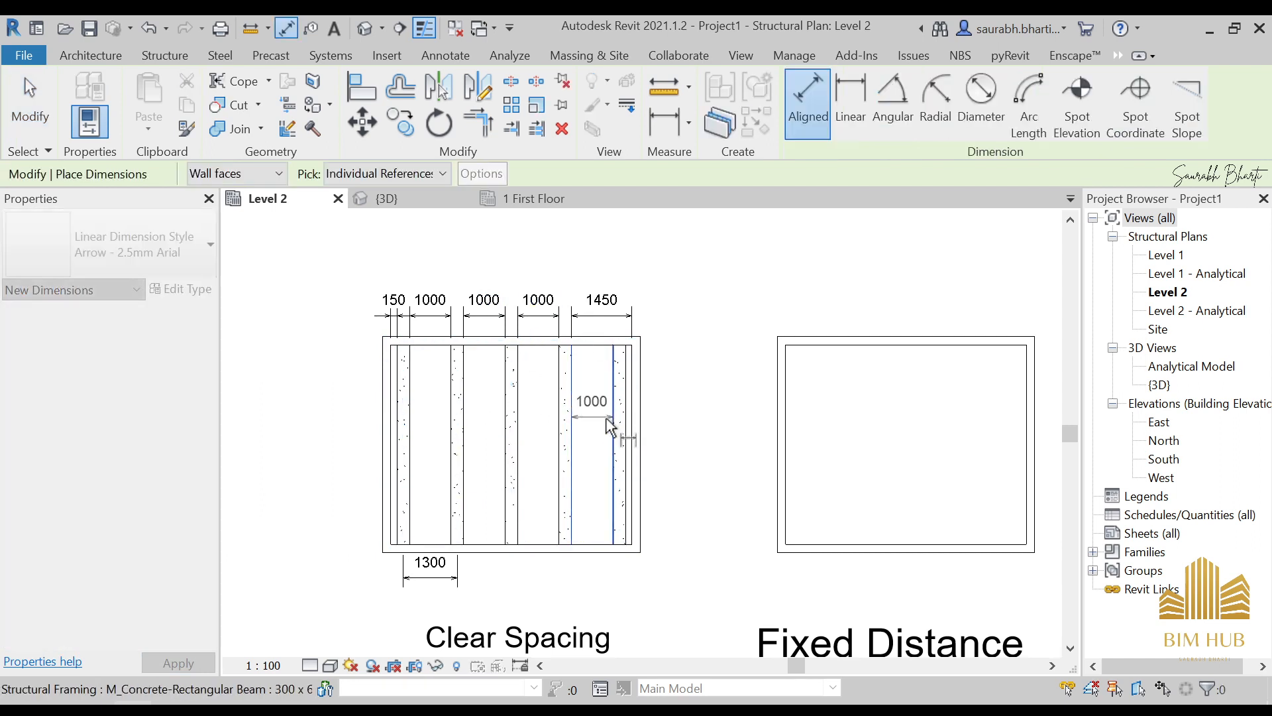
pyautogui.click(623, 583)
pyautogui.press('Escape')
pyautogui.press('Escape')
# Delete the beam centreline dimension below the Clear Spacing rectangle and the fourth-beam-to-right-wall dimension above it.
pyautogui.click(424, 561)
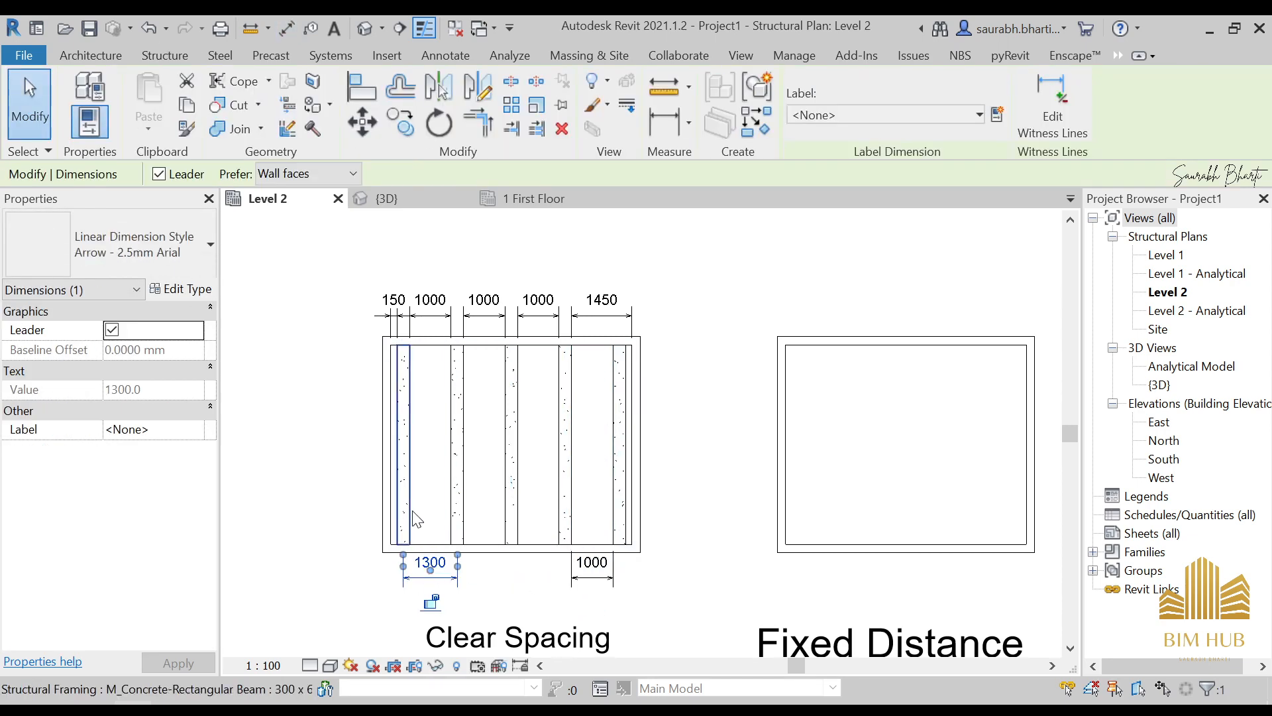
pyautogui.press('Delete')
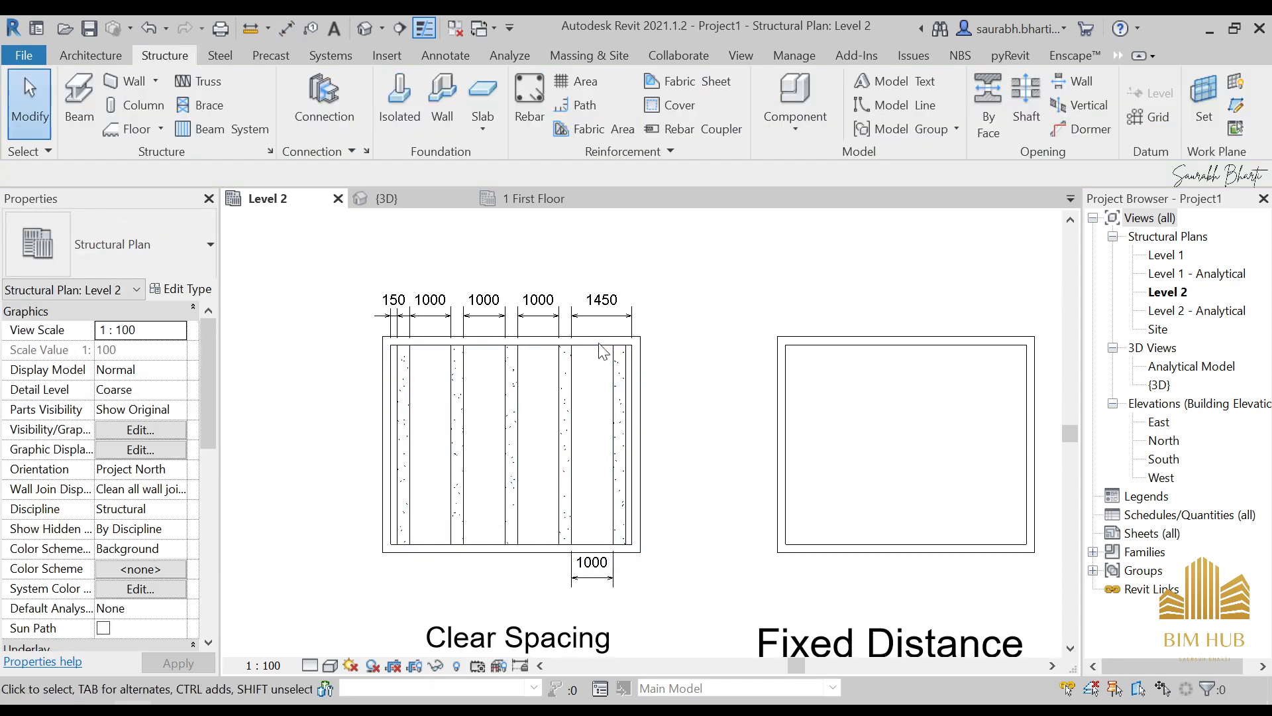
pyautogui.click(604, 301)
pyautogui.press('Delete')
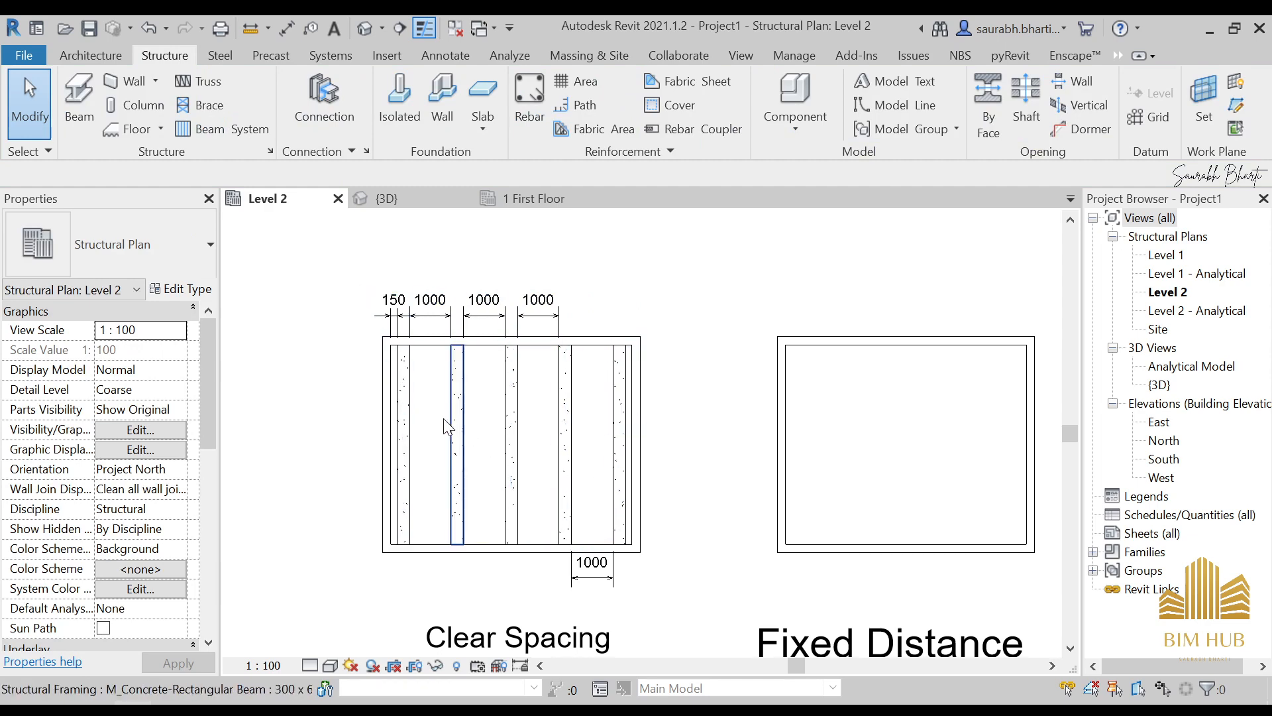
# Select the beam system in the Clear Spacing rectangle and change its justification to End, followed by Beginning.
pyautogui.press('Tab')
pyautogui.click(464, 436)
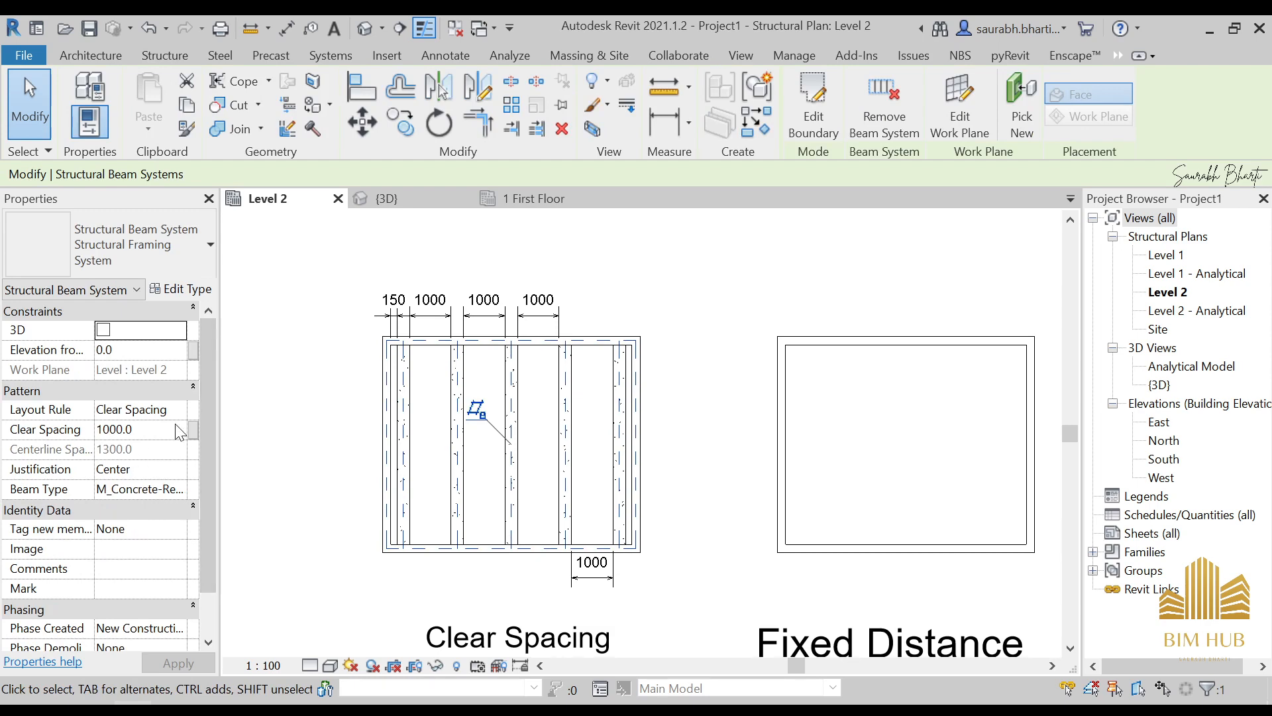
pyautogui.click(173, 469)
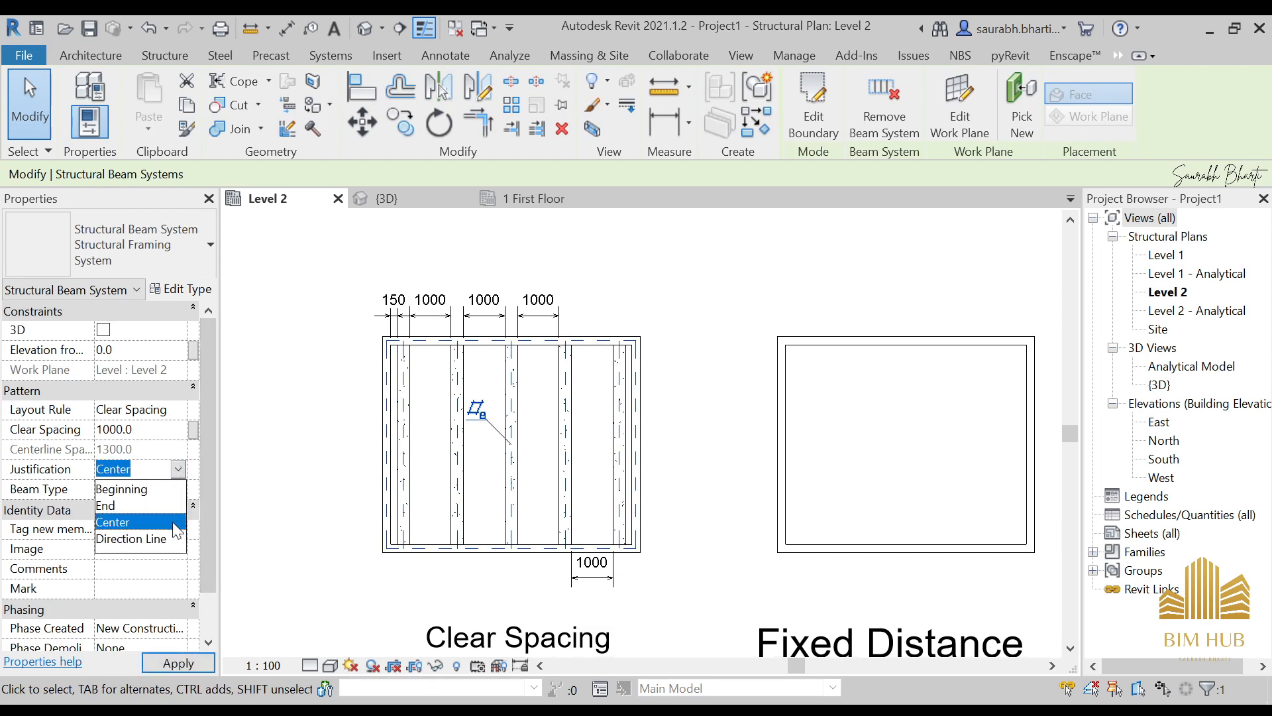
pyautogui.click(147, 506)
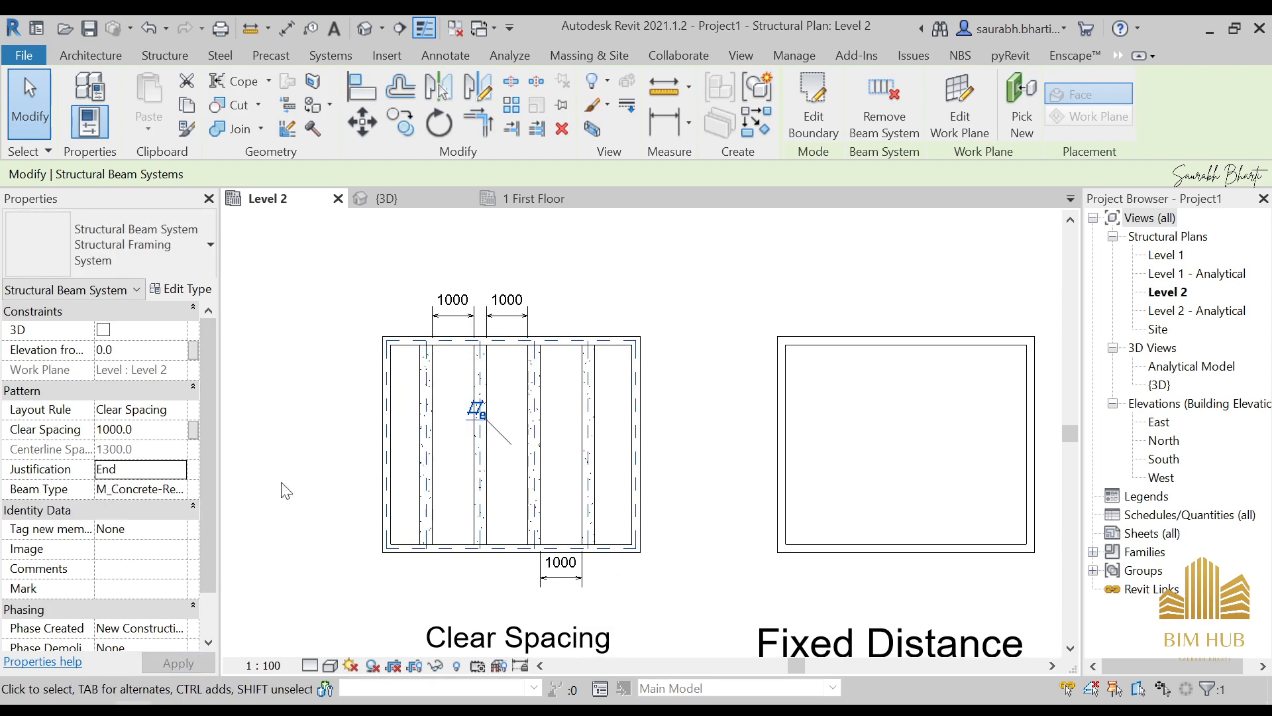
pyautogui.click(147, 469)
pyautogui.click(129, 486)
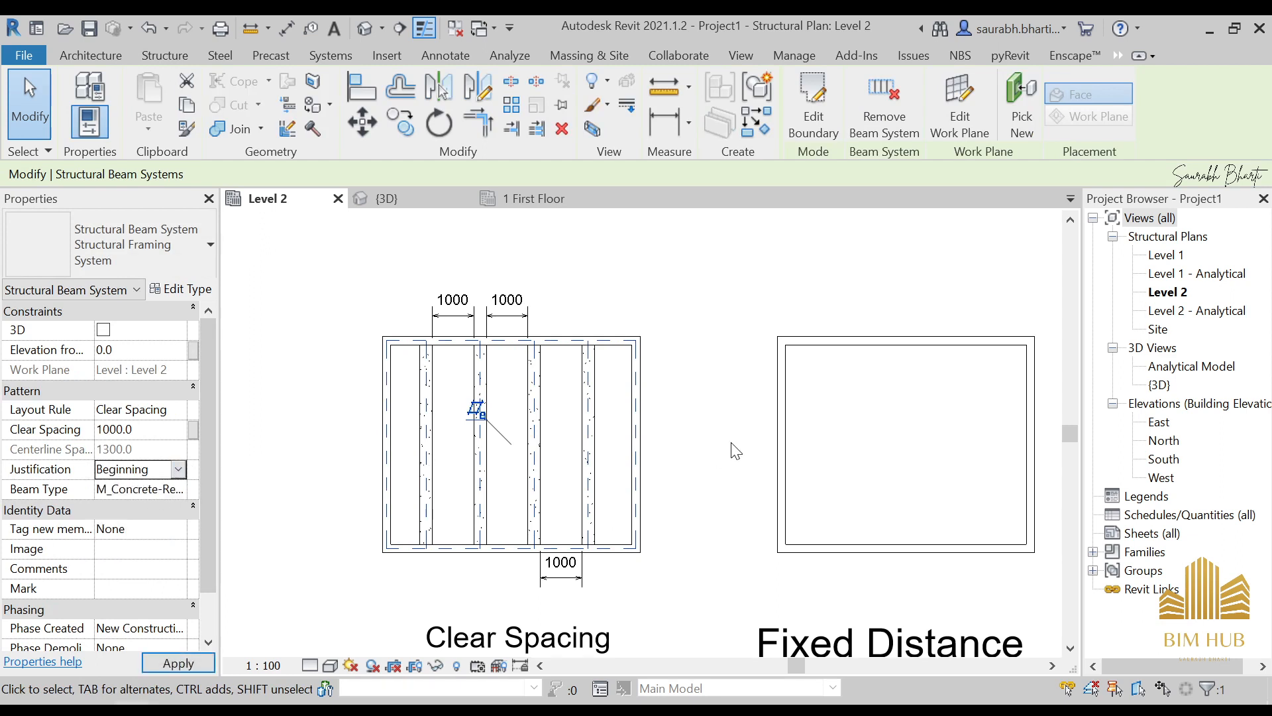
# Delete the two remaining gap dimensions above the Clear Spacing rectangle.
pyautogui.click(514, 322)
pyautogui.keyDown('ctrl'); pyautogui.click(472, 314); pyautogui.keyUp('ctrl')
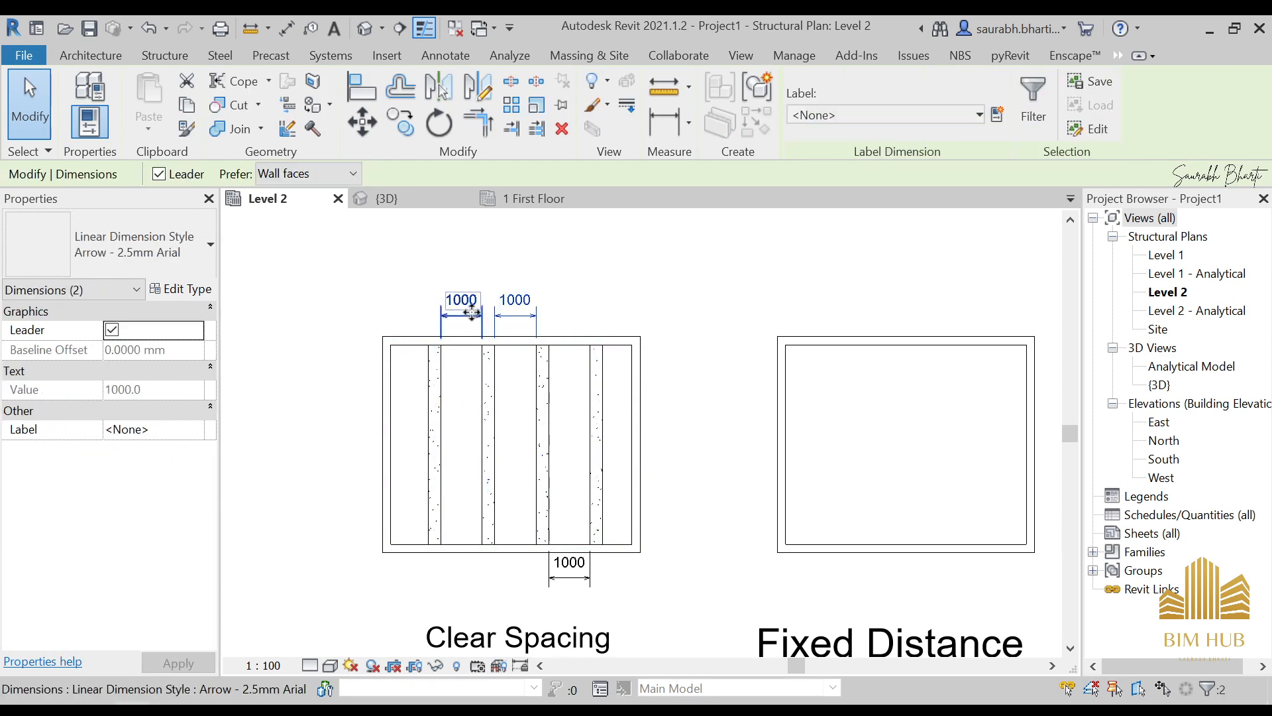
pyautogui.press('Delete')
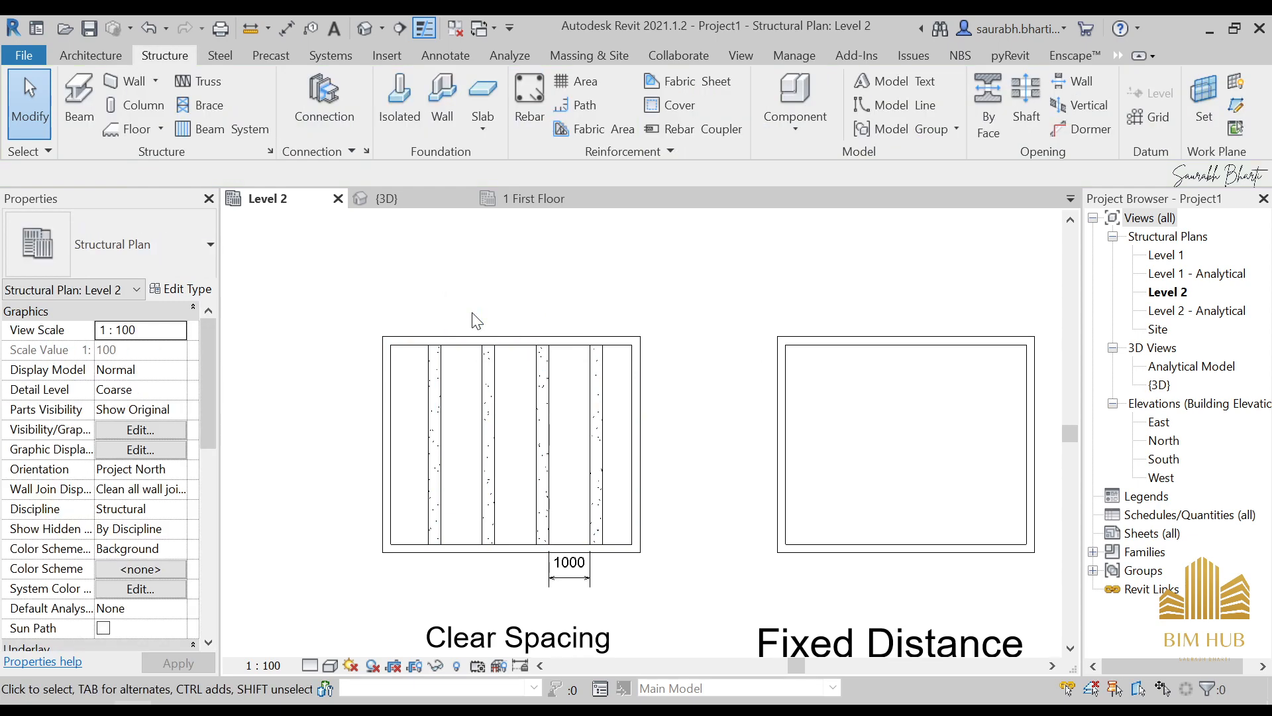
# Place an automatic beam system parallel to the left wall of the first Fixed Distance rectangle, using the Fixed Number layout rule with 5 lines.
pyautogui.scroll(-5, 476, 321)
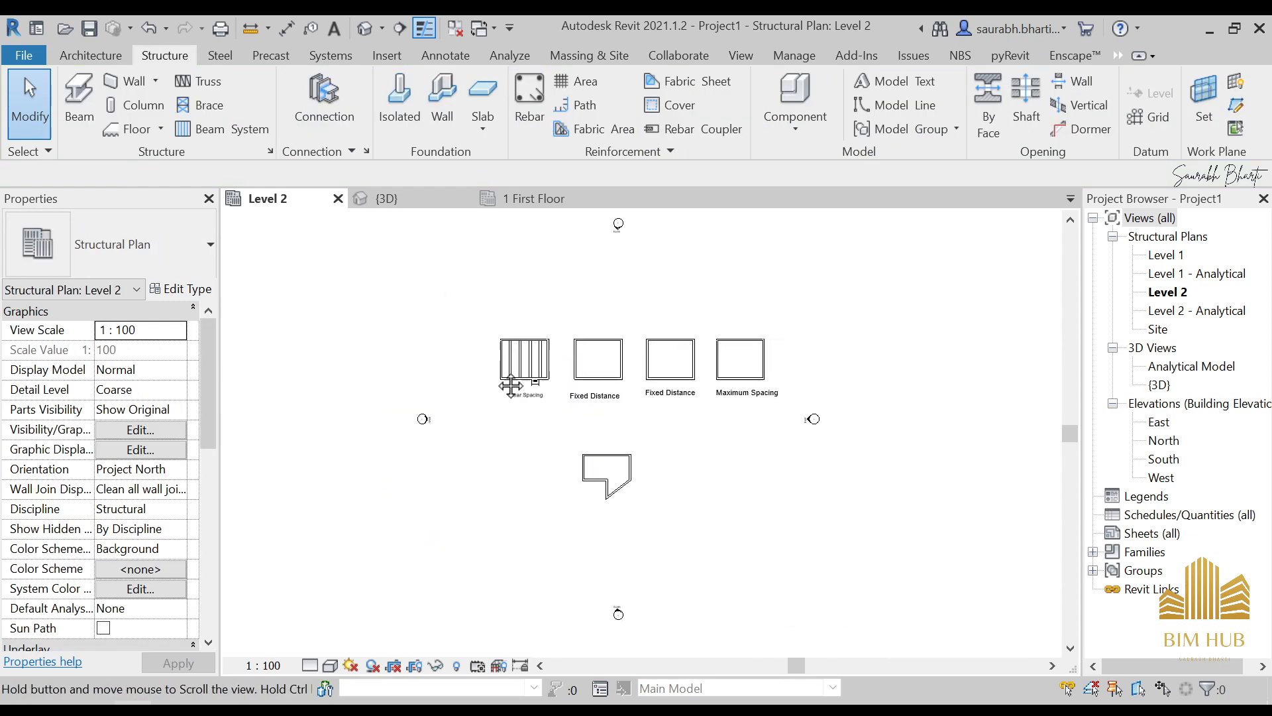
pyautogui.moveTo(569, 424); pyautogui.dragTo(471, 368, button='middle')
pyautogui.scroll(3, 467, 305)
pyautogui.moveTo(467, 305); pyautogui.dragTo(375, 381, button='middle')
pyautogui.scroll(4, 360, 426)
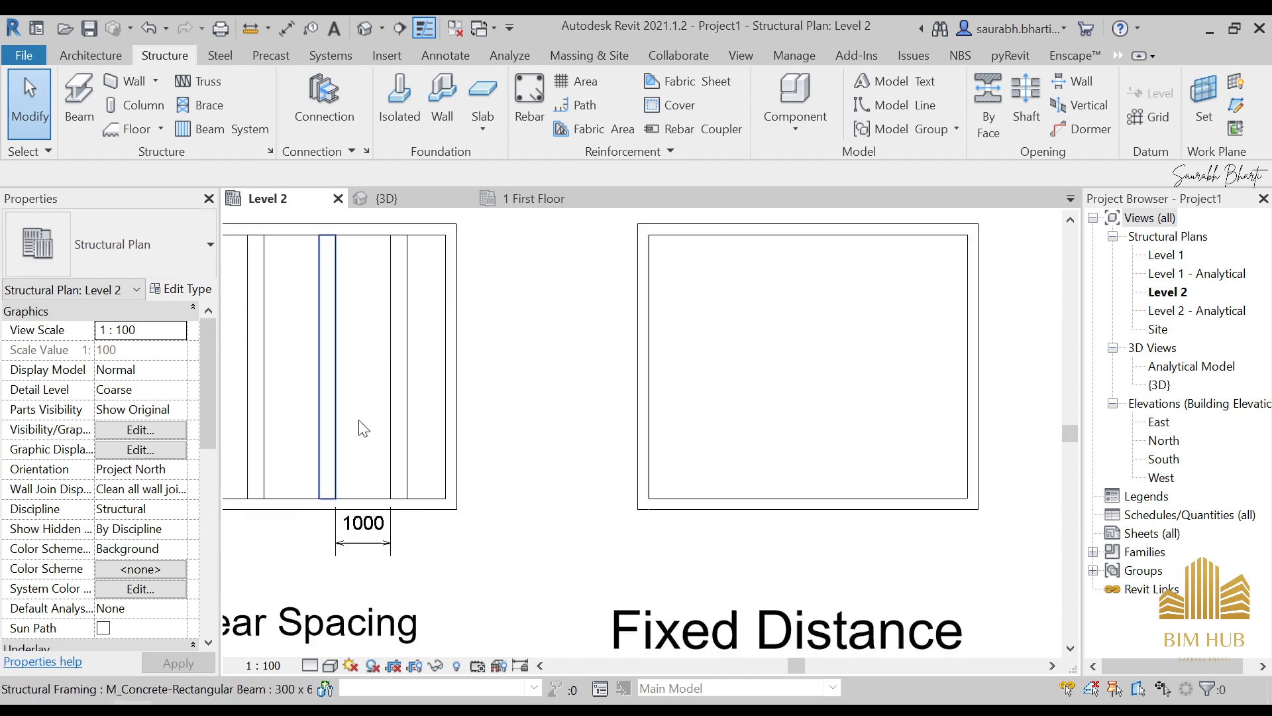
pyautogui.scroll(-2, 434, 494)
pyautogui.scroll(1, 551, 432)
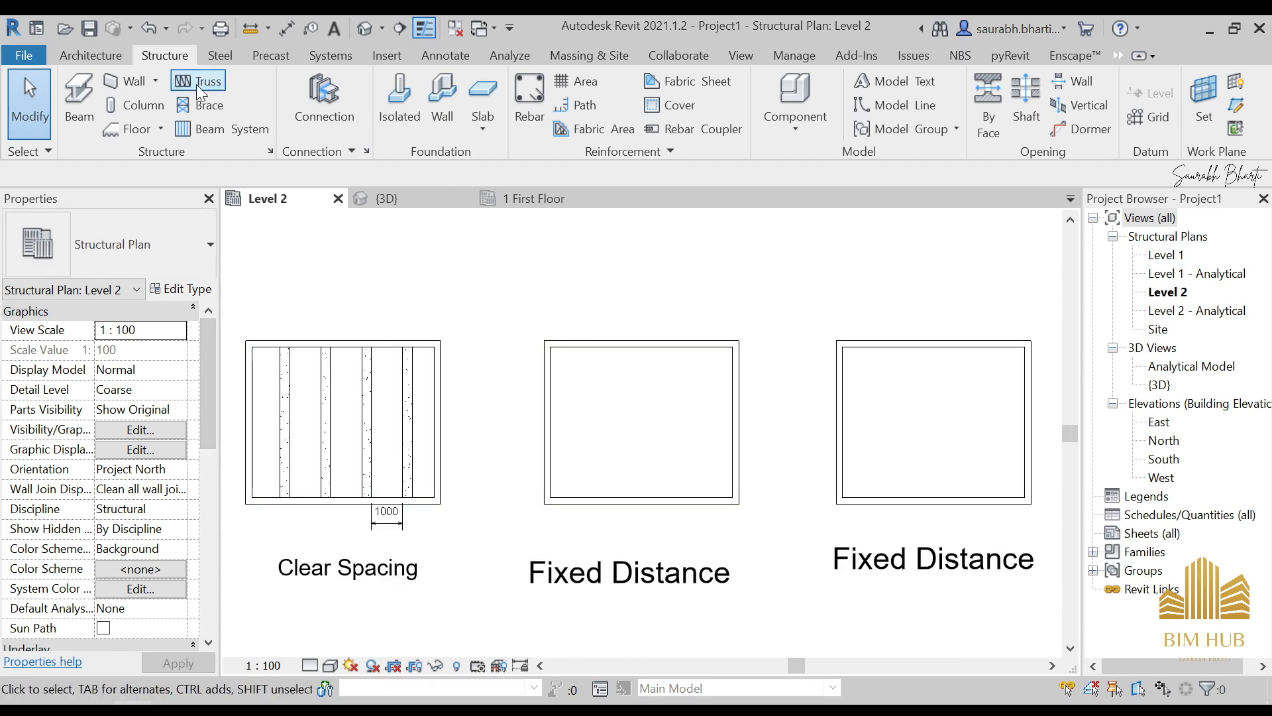
pyautogui.click(218, 126)
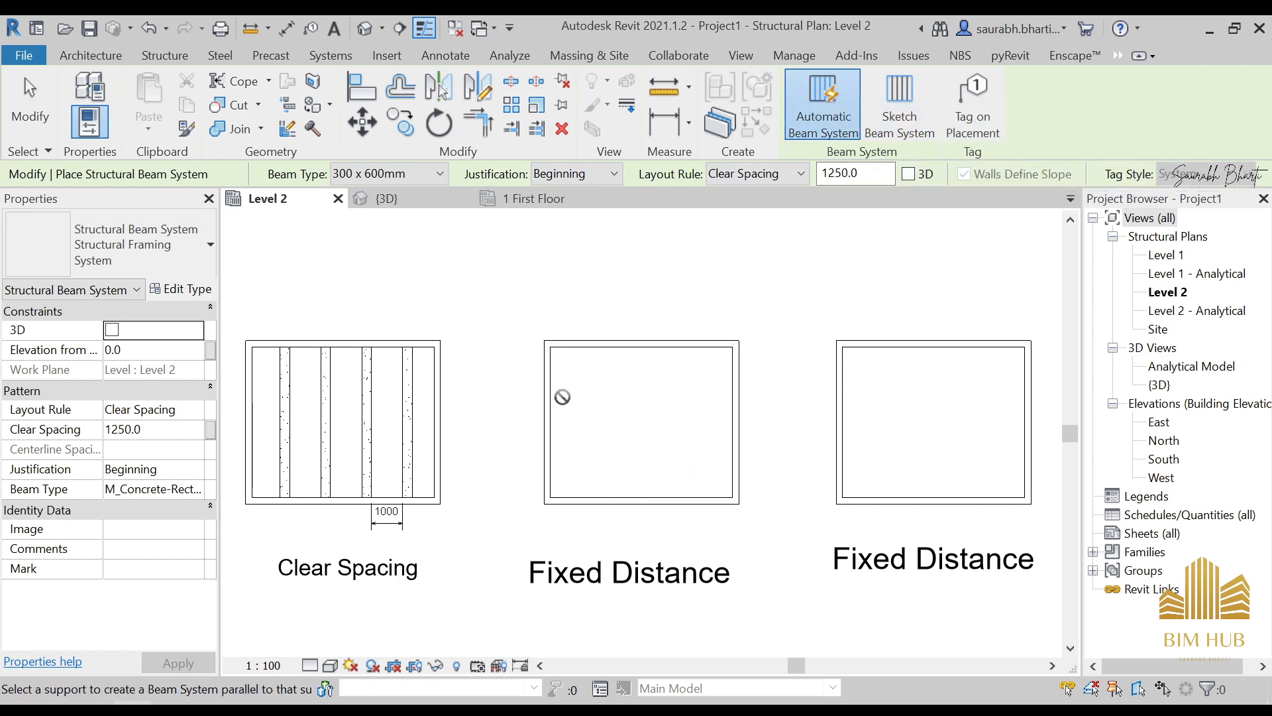
pyautogui.click(199, 412)
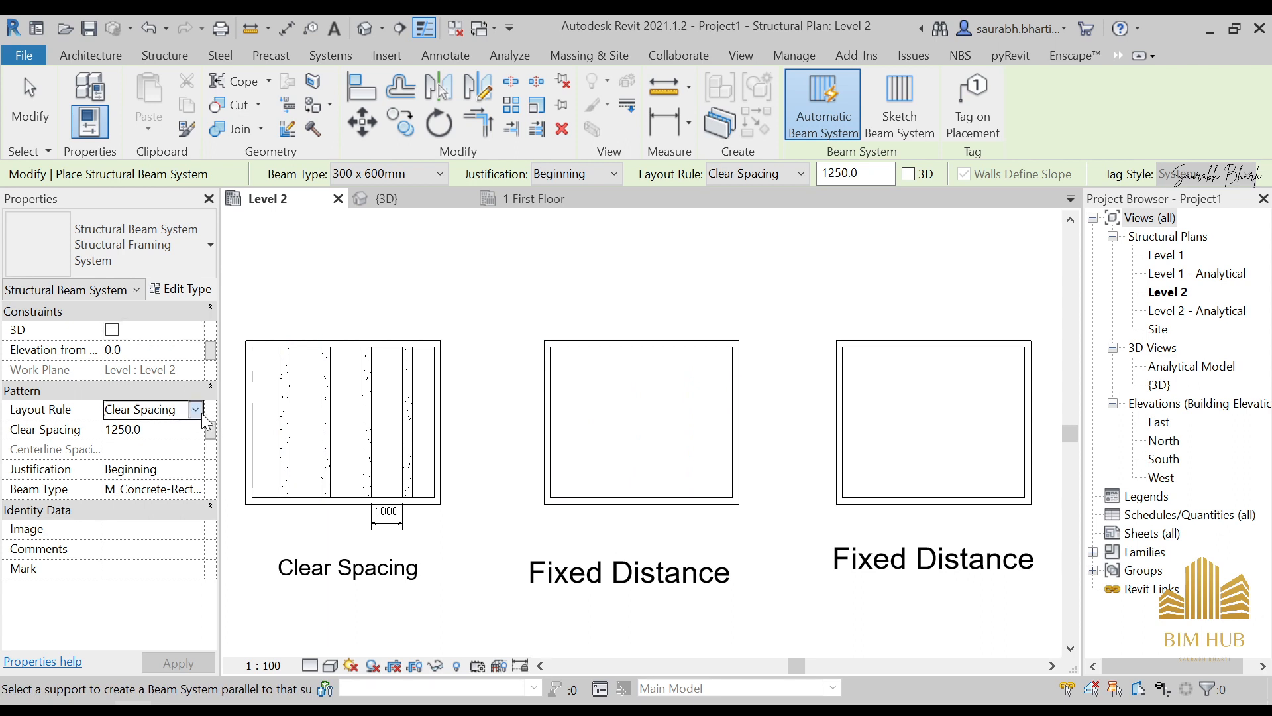
pyautogui.click(197, 410)
pyautogui.click(174, 444)
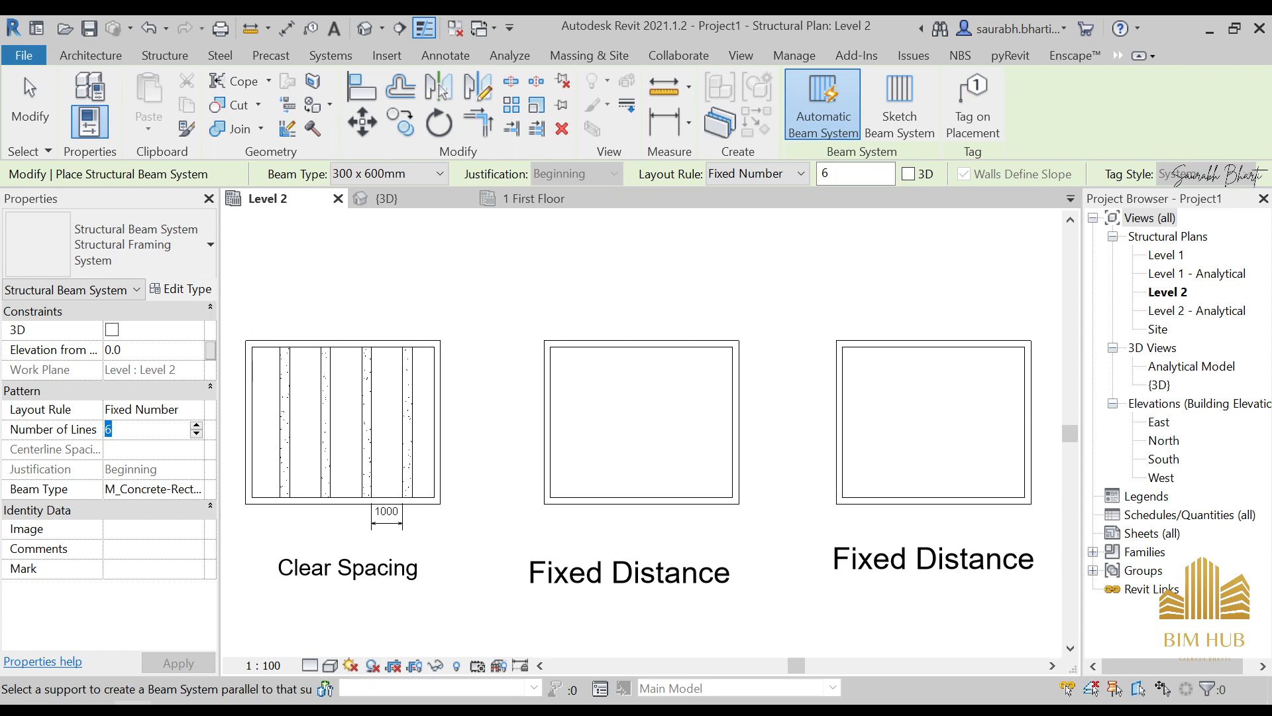
pyautogui.click(562, 408)
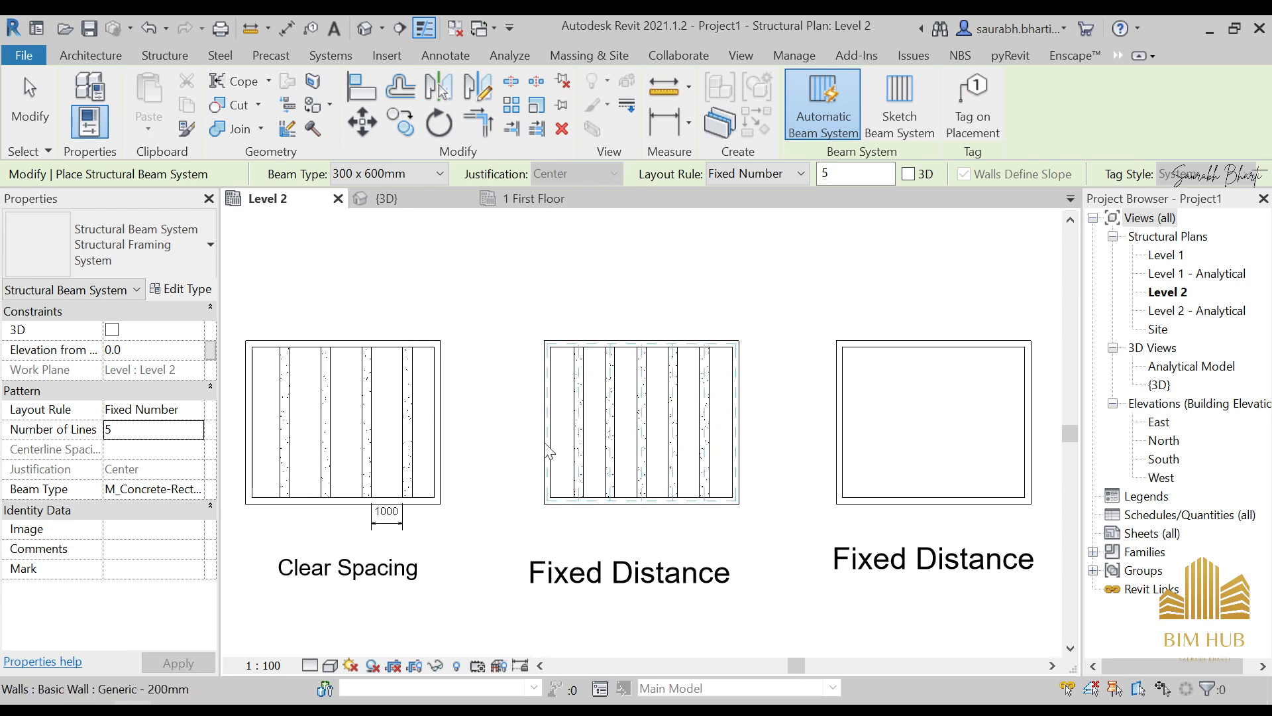
pyautogui.press('Escape')
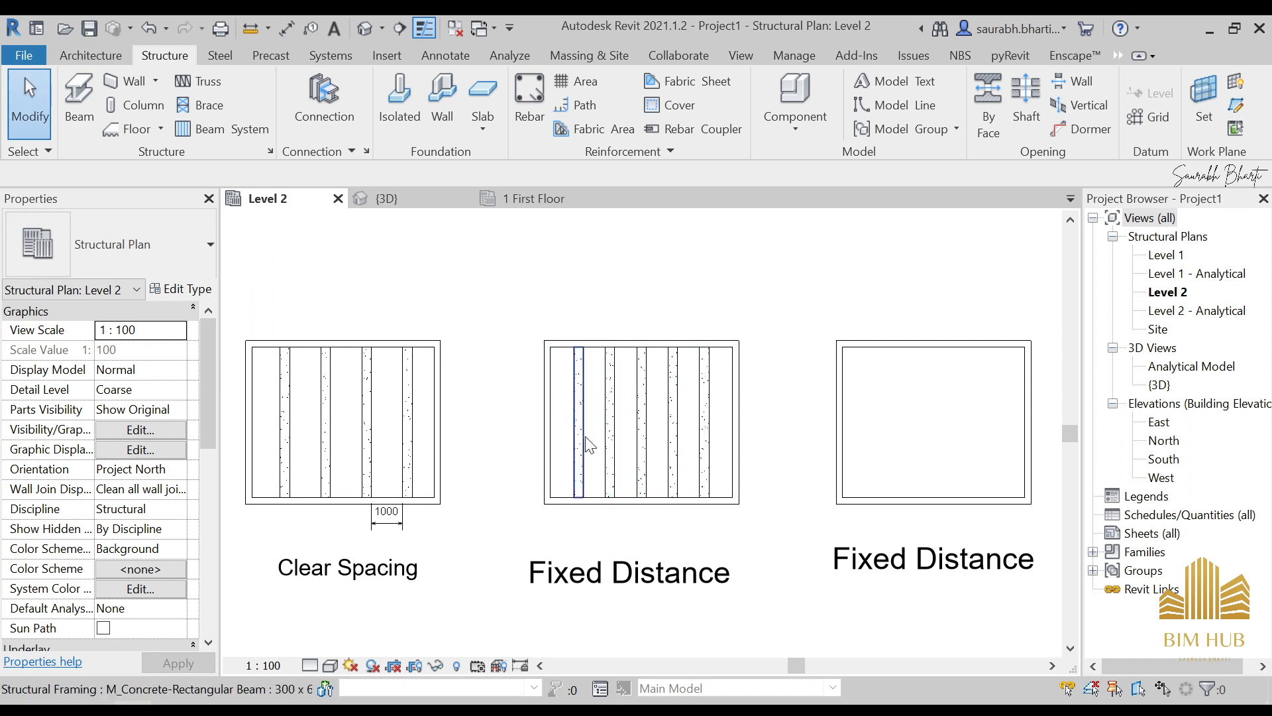
# Place a centre-justified beam system with vertical beams in the second Fixed Distance rectangle, using the Fixed Distance layout rule with 1500 spacing.
pyautogui.scroll(-5, 821, 464)
pyautogui.moveTo(832, 458); pyautogui.dragTo(540, 444, button='middle')
pyautogui.scroll(4, 542, 445)
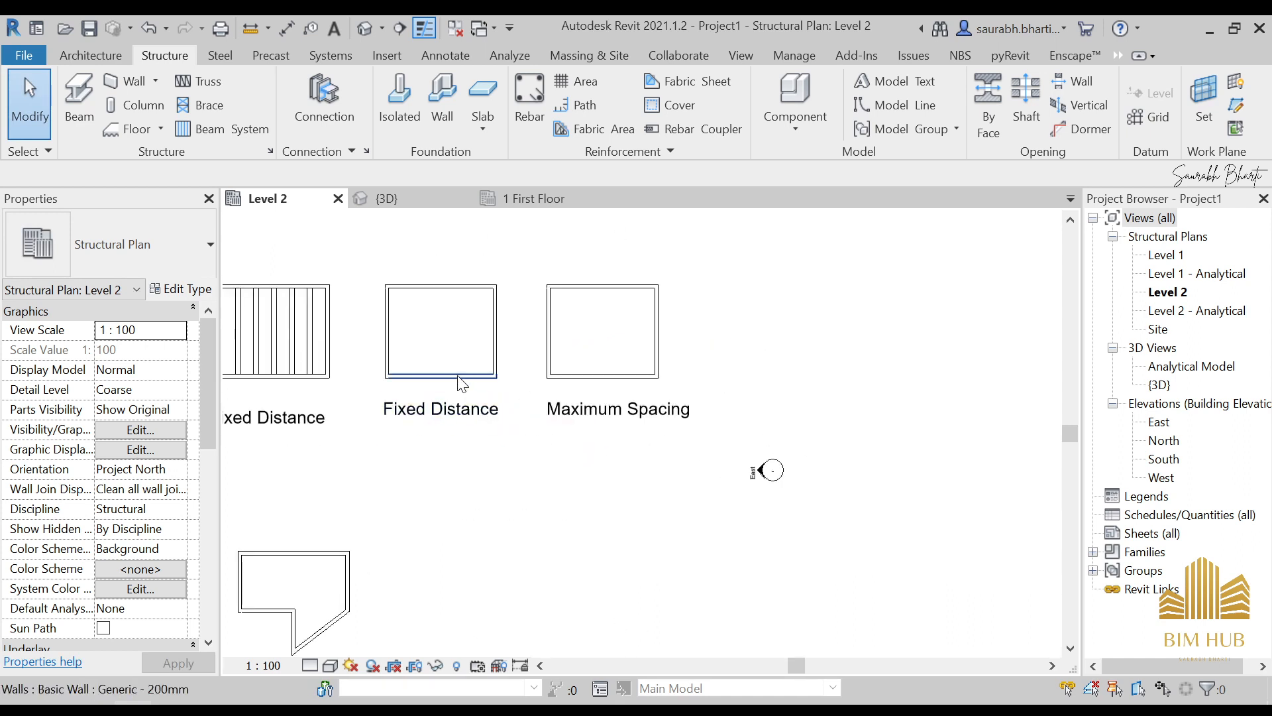
pyautogui.moveTo(477, 395); pyautogui.dragTo(546, 469, button='middle')
pyautogui.scroll(-1, 528, 303)
pyautogui.moveTo(528, 304); pyautogui.dragTo(537, 329, button='middle')
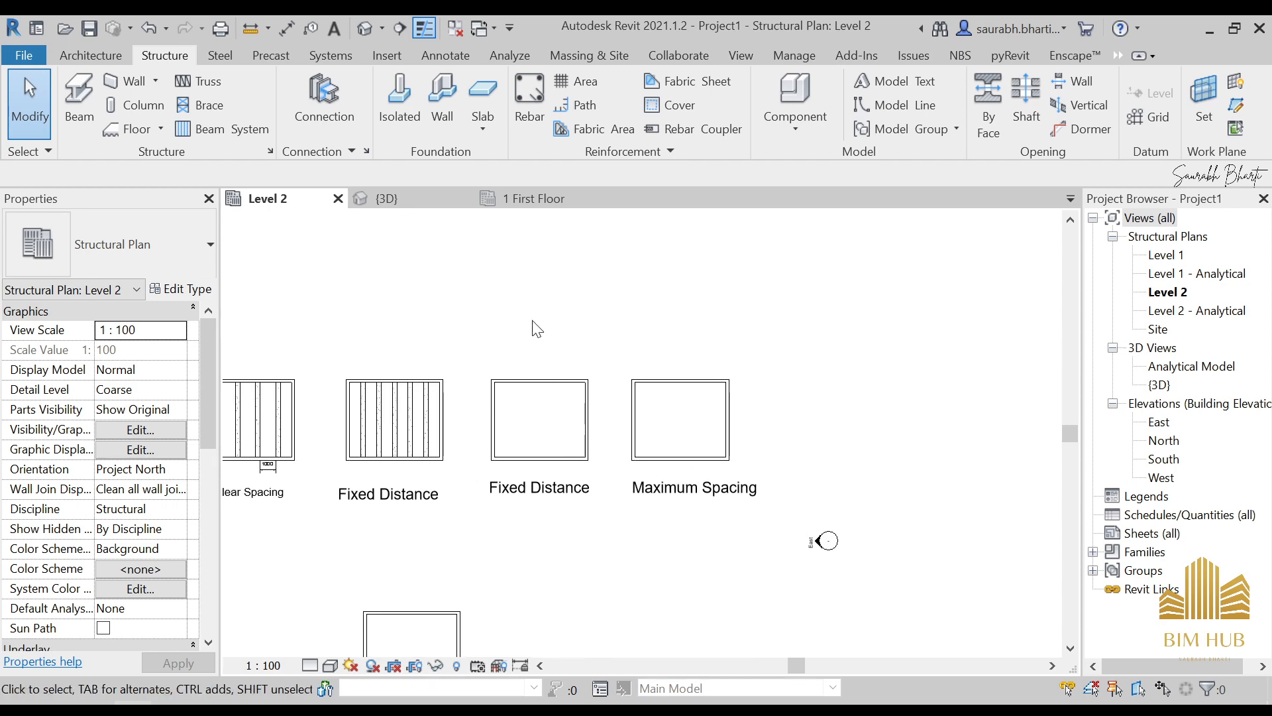
pyautogui.click(210, 126)
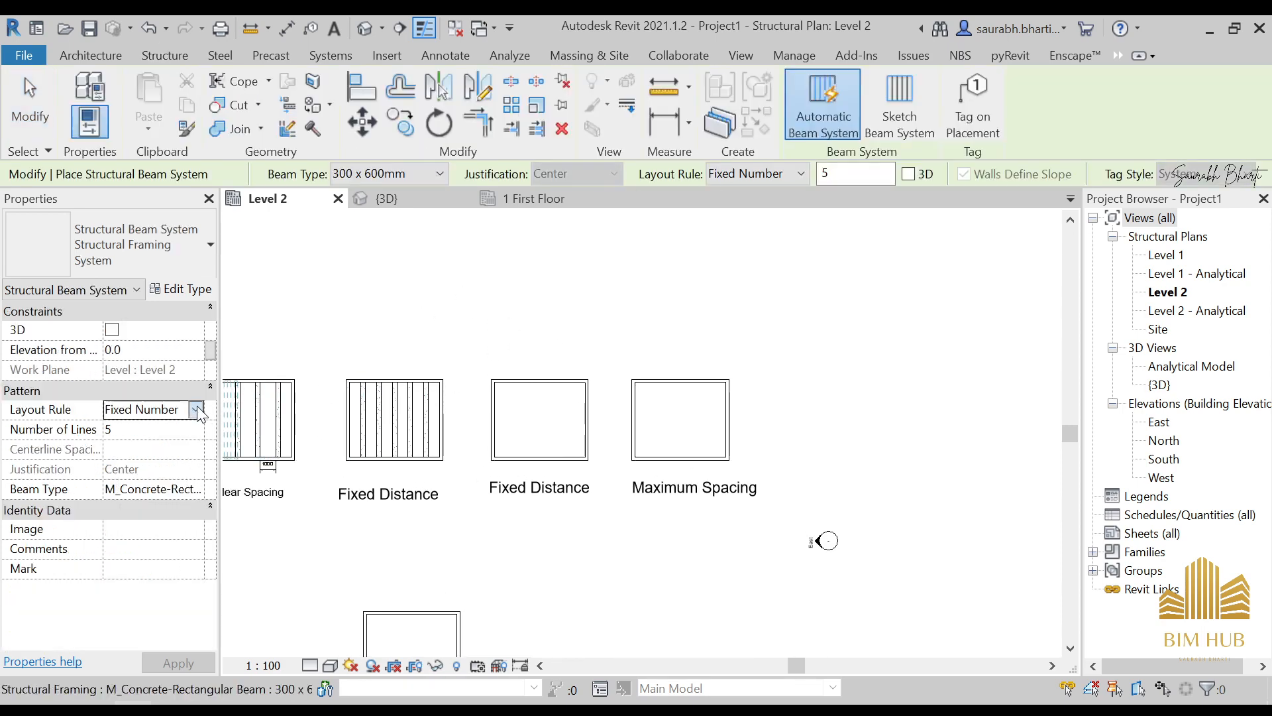
pyautogui.click(196, 410)
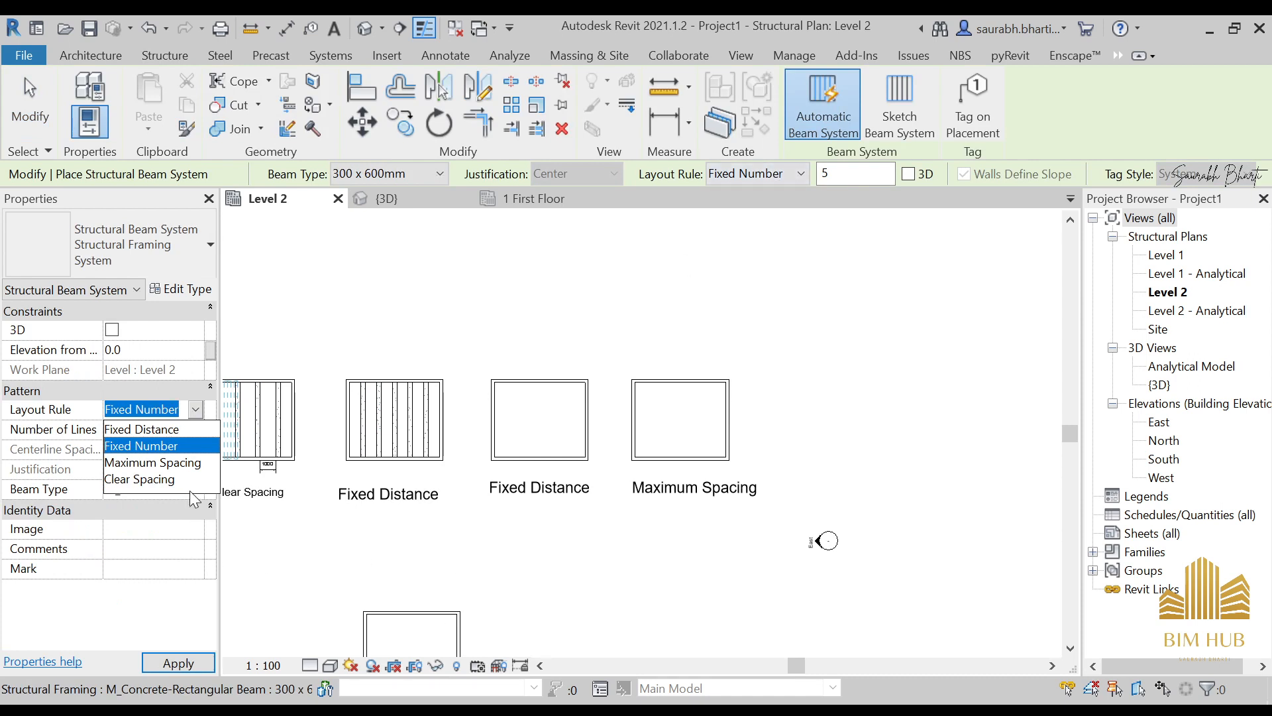
pyautogui.click(163, 430)
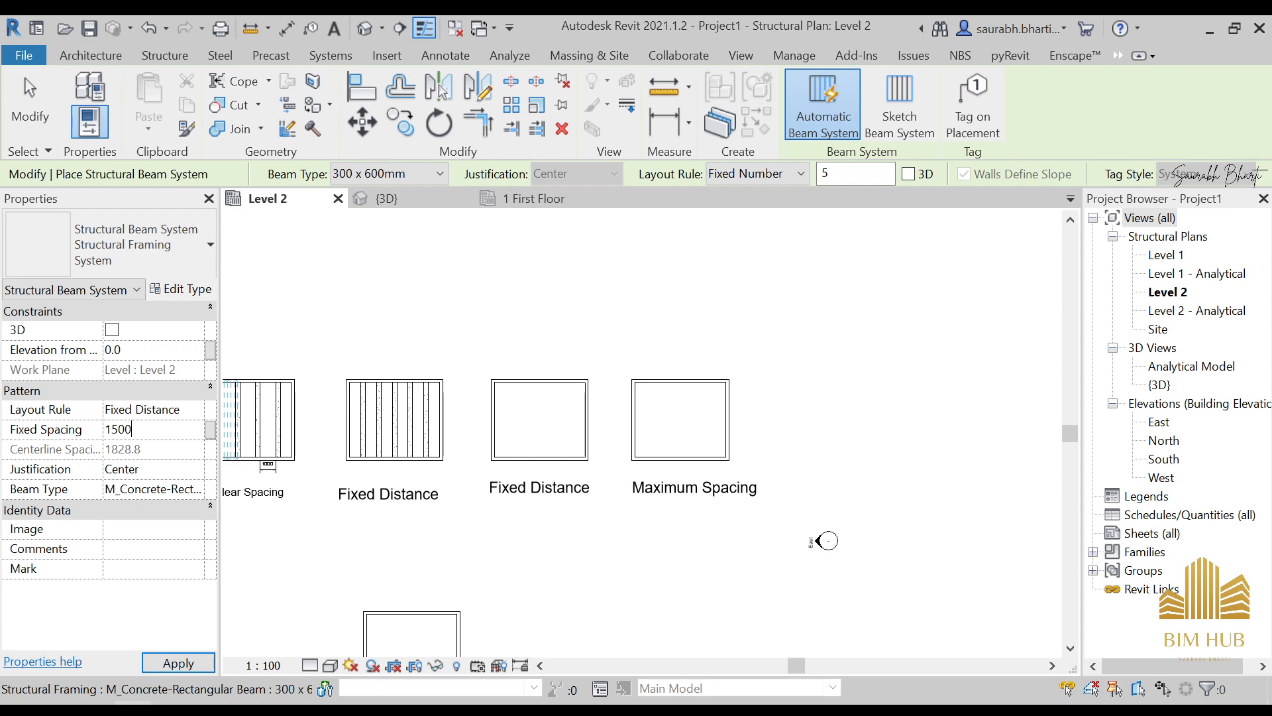
pyautogui.press('Return')
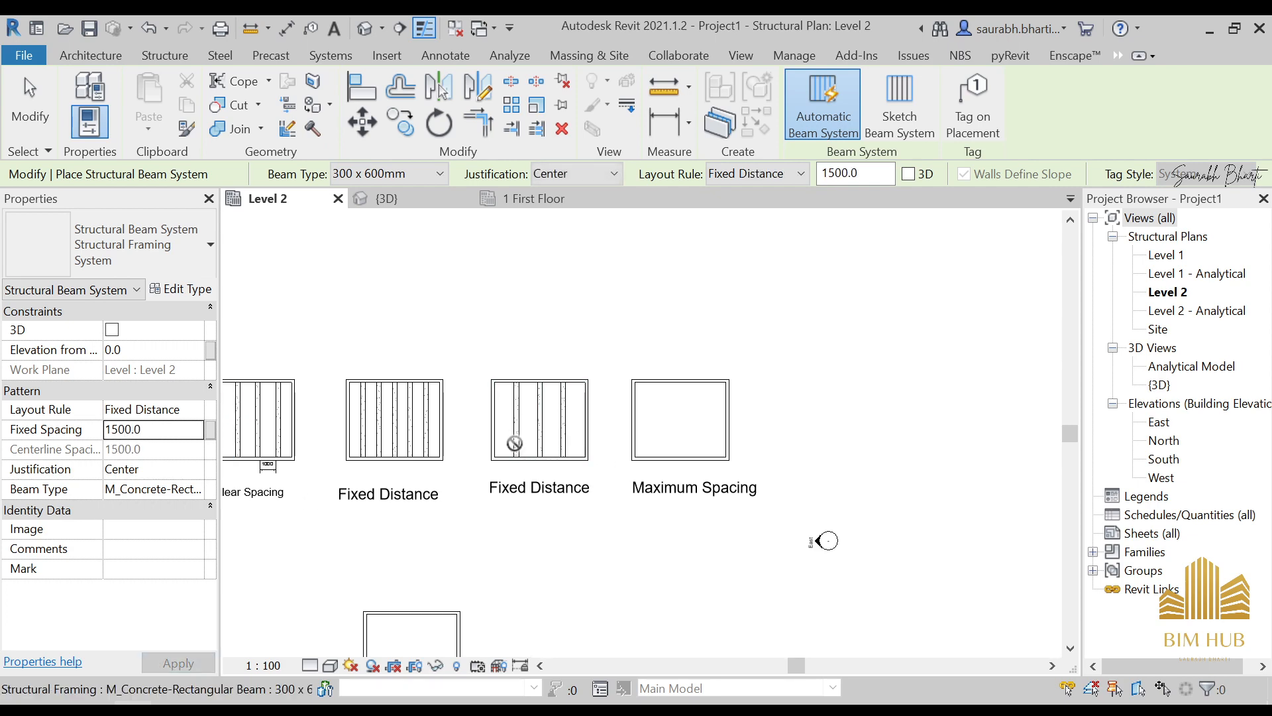
pyautogui.press('Escape')
# Dimension the gap between the left wall's inner face and the first beam's near face, placing it below the second Fixed Distance rectangle.
pyautogui.press('d')
pyautogui.press('i')
pyautogui.scroll(4, 531, 450)
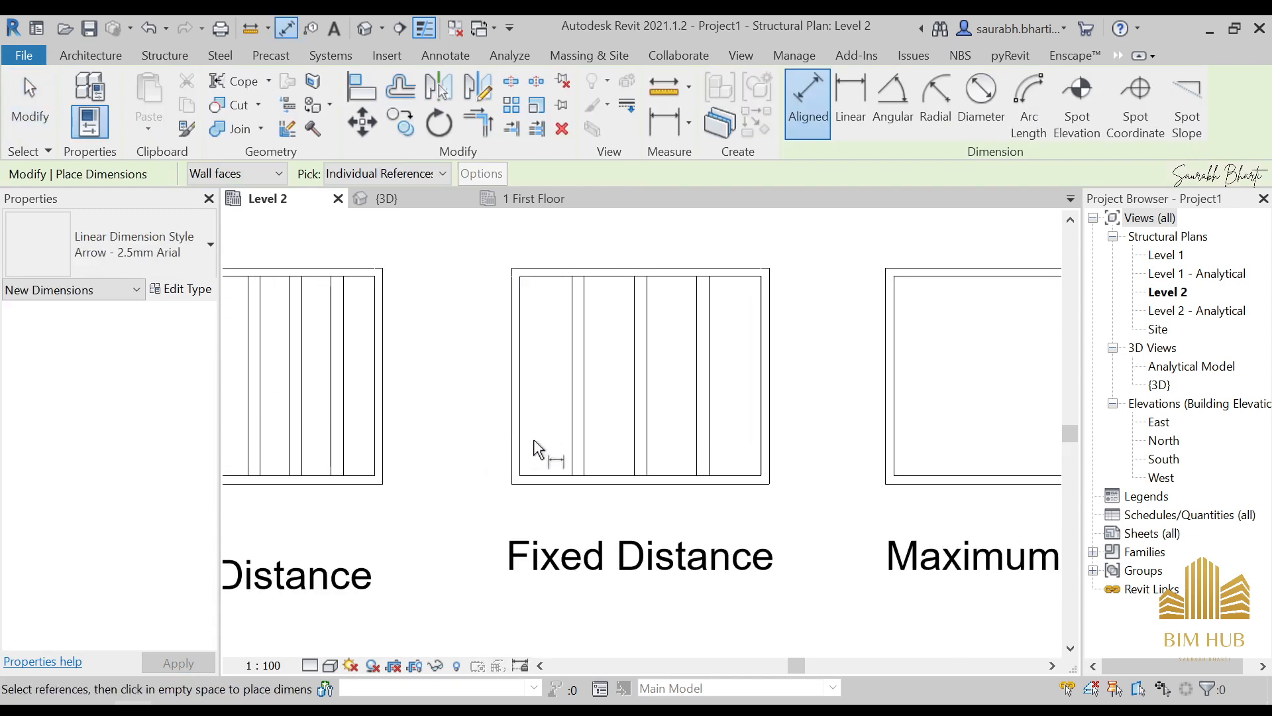
pyautogui.scroll(2, 538, 449)
pyautogui.click(524, 434)
pyautogui.click(609, 440)
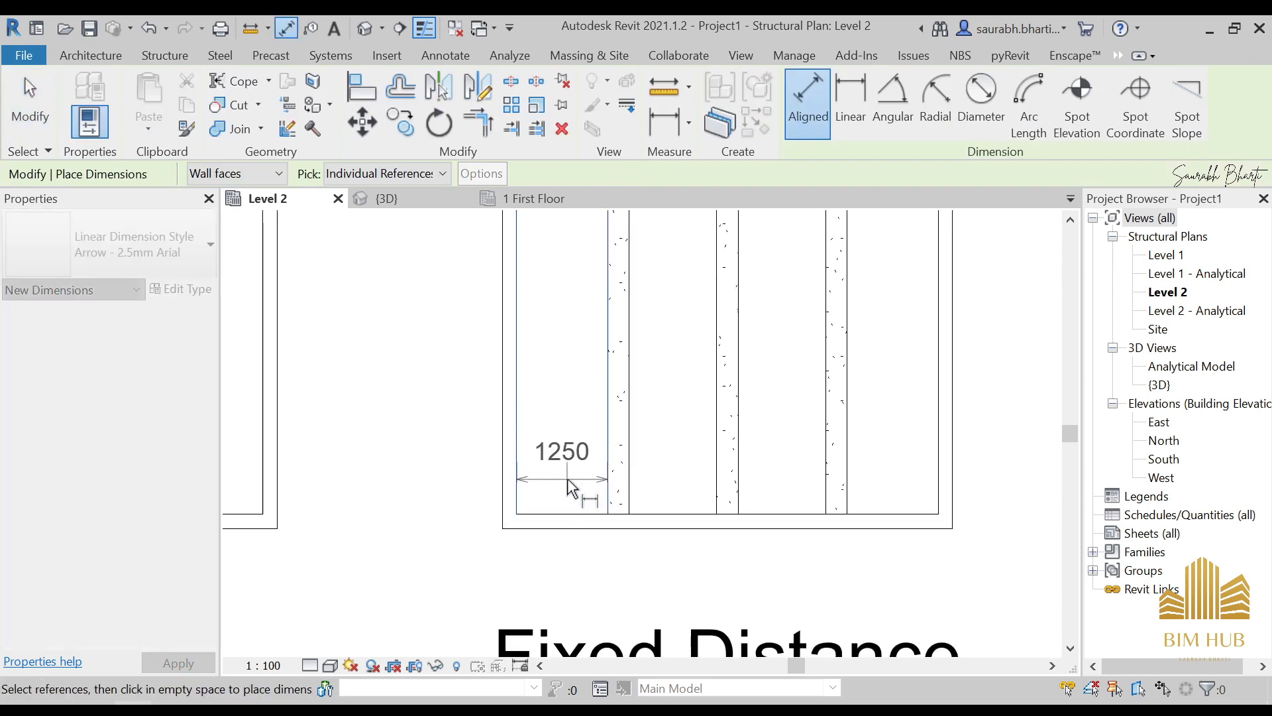
pyautogui.click(578, 567)
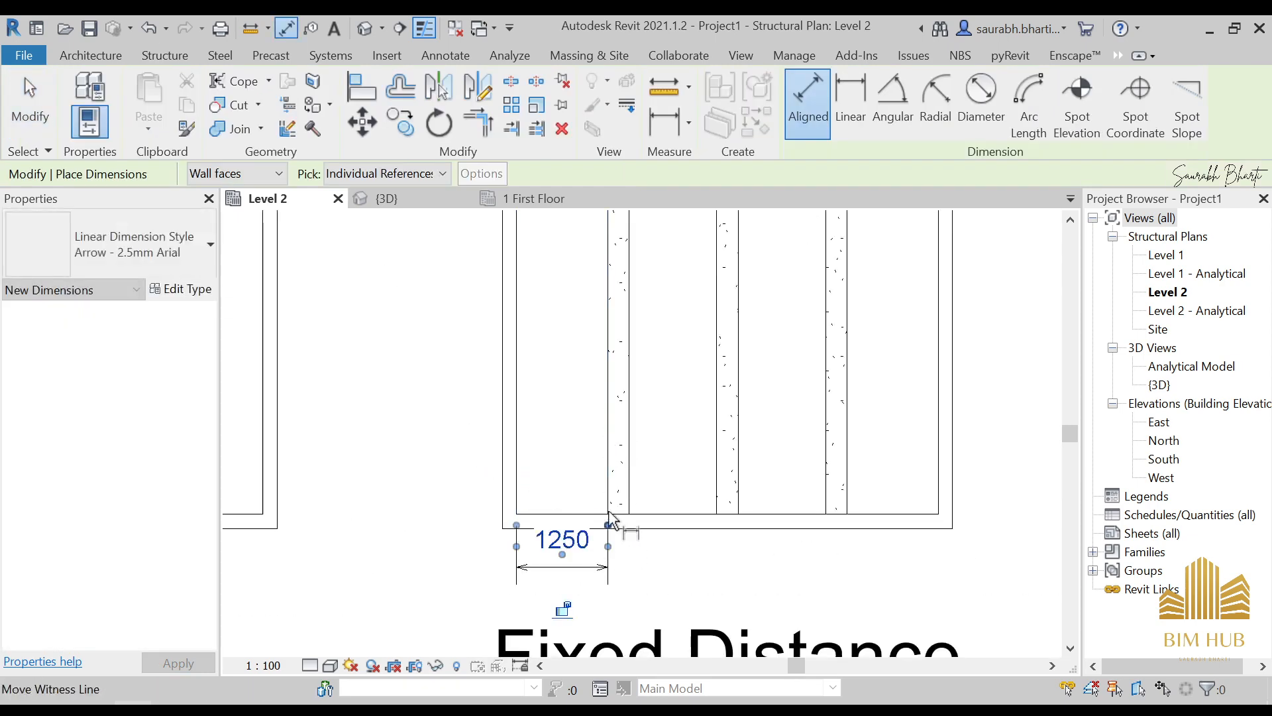
# Dimension from the left wall's centreline to the first beam's centreline, placing it beneath the wall-to-beam gap dimension.
pyautogui.scroll(2, 516, 476)
pyautogui.click(512, 476)
pyautogui.scroll(2, 809, 483)
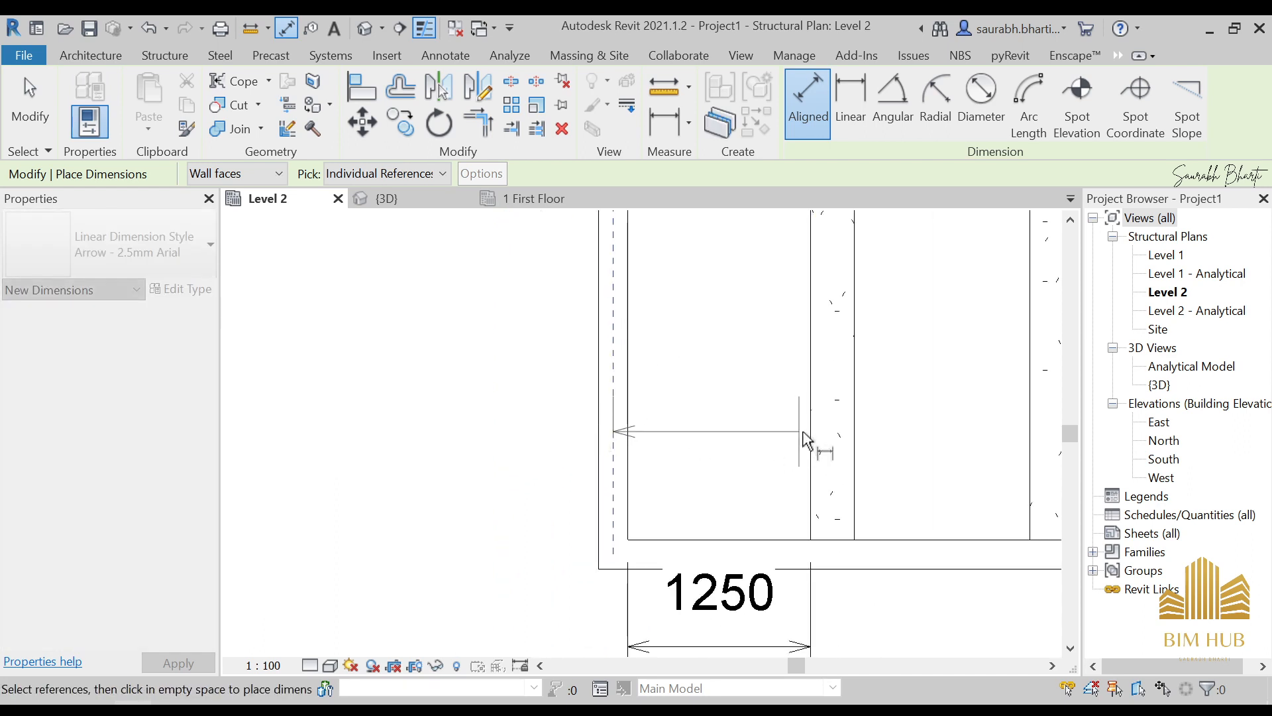
pyautogui.click(833, 458)
pyautogui.scroll(2, 833, 511)
pyautogui.moveTo(832, 511); pyautogui.dragTo(798, 361, button='middle')
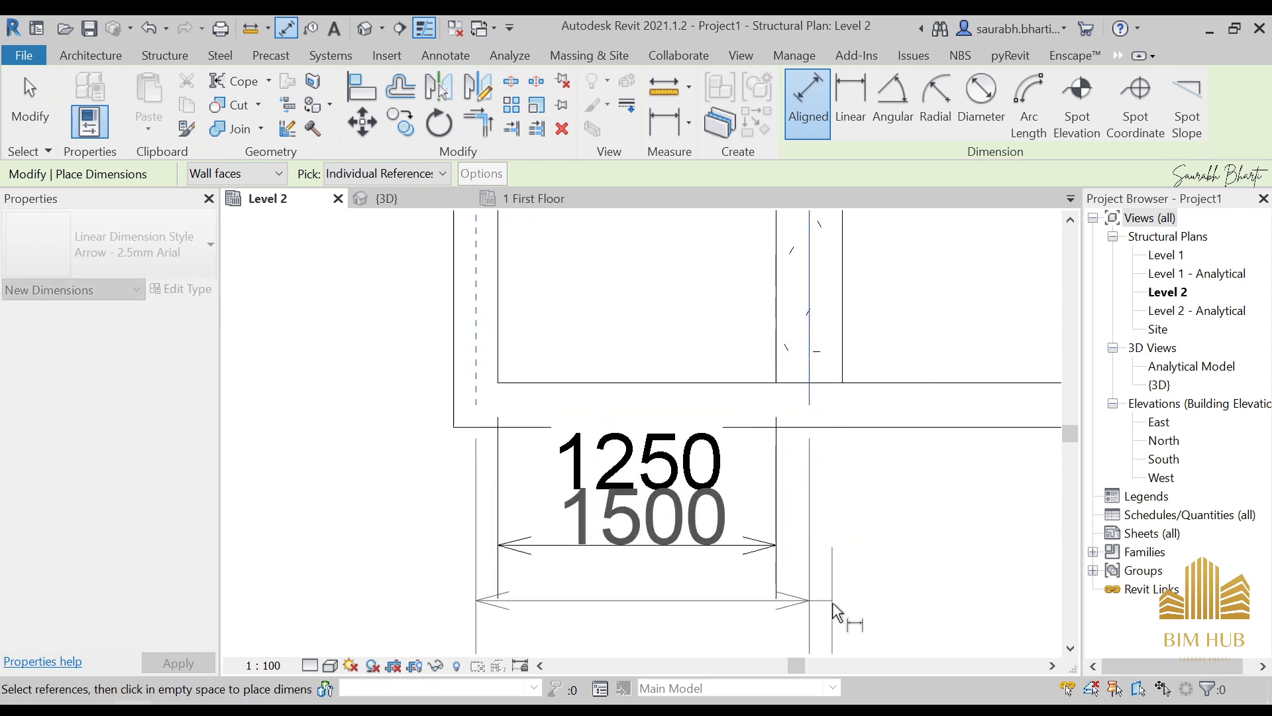
pyautogui.scroll(-4, 832, 602)
pyautogui.click(846, 586)
# Dimension the first-to-second and second-to-third beam centreline spacings in the second Fixed Distance rectangle, aligned with the existing wall-to-beam centreline dimension.
pyautogui.scroll(-5, 727, 560)
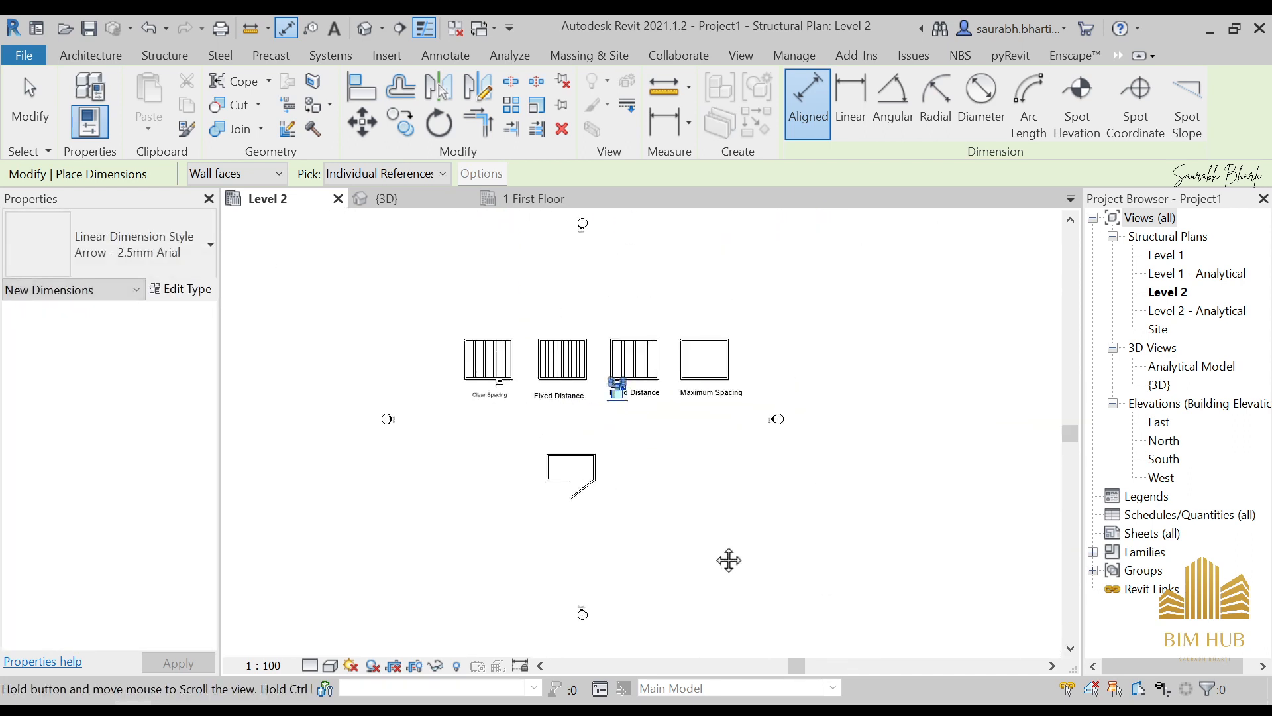
pyautogui.scroll(4, 437, 579)
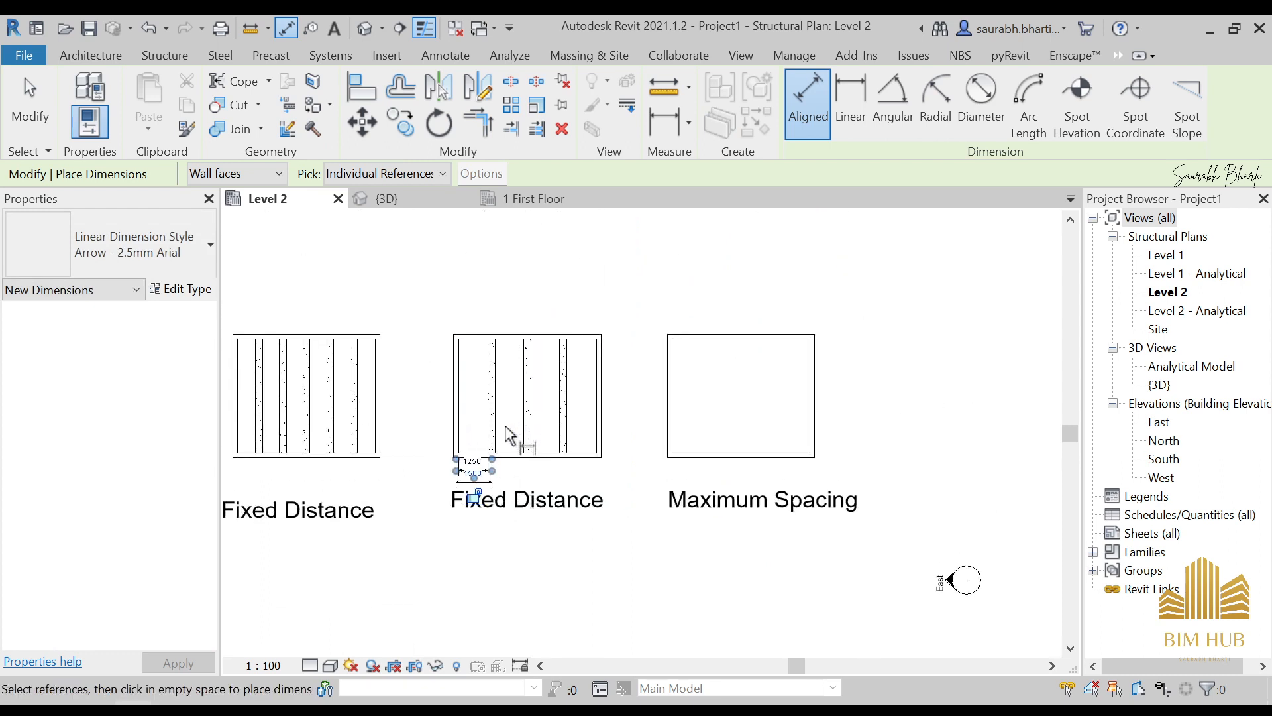
pyautogui.scroll(5, 491, 443)
pyautogui.click(489, 442)
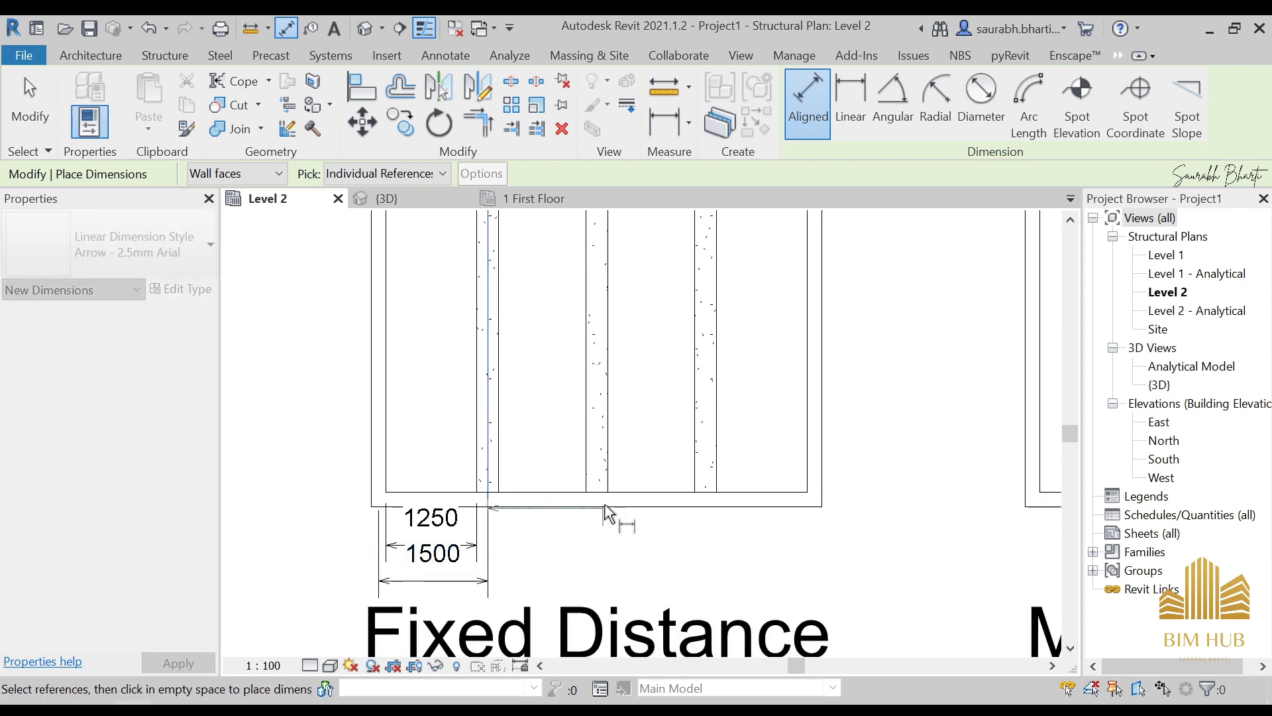
pyautogui.click(597, 468)
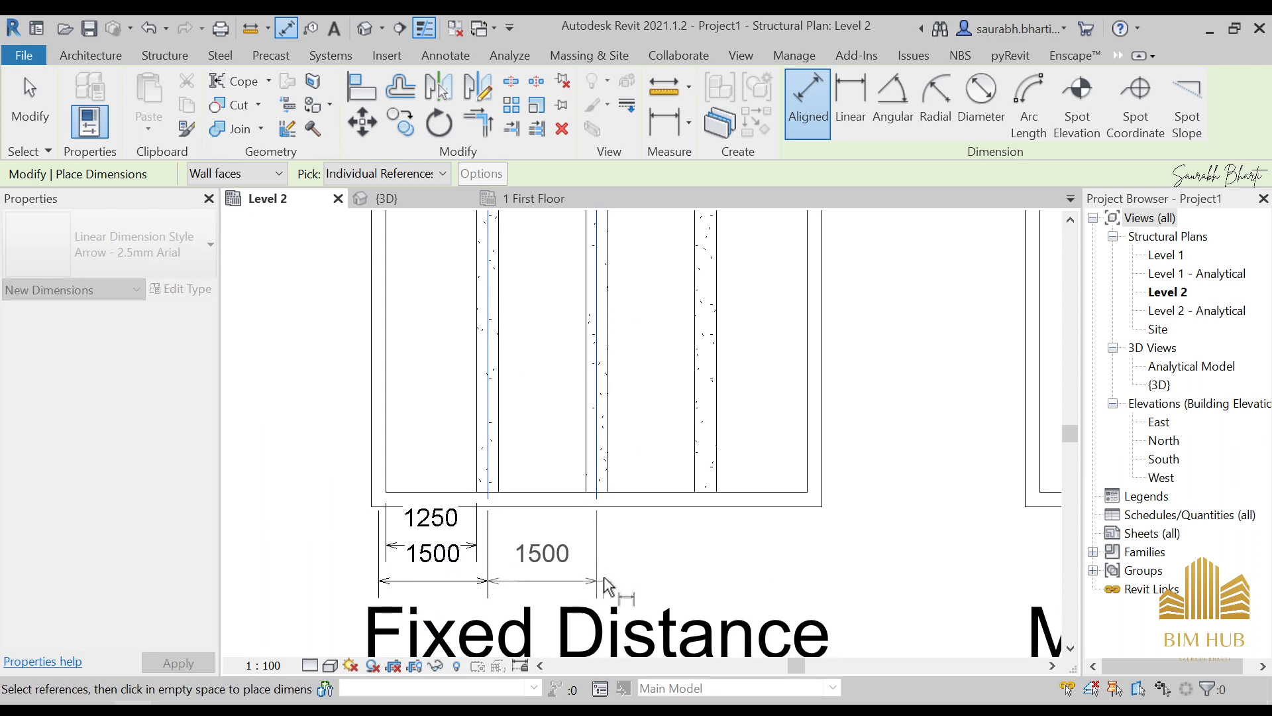
pyautogui.click(603, 576)
pyautogui.click(598, 448)
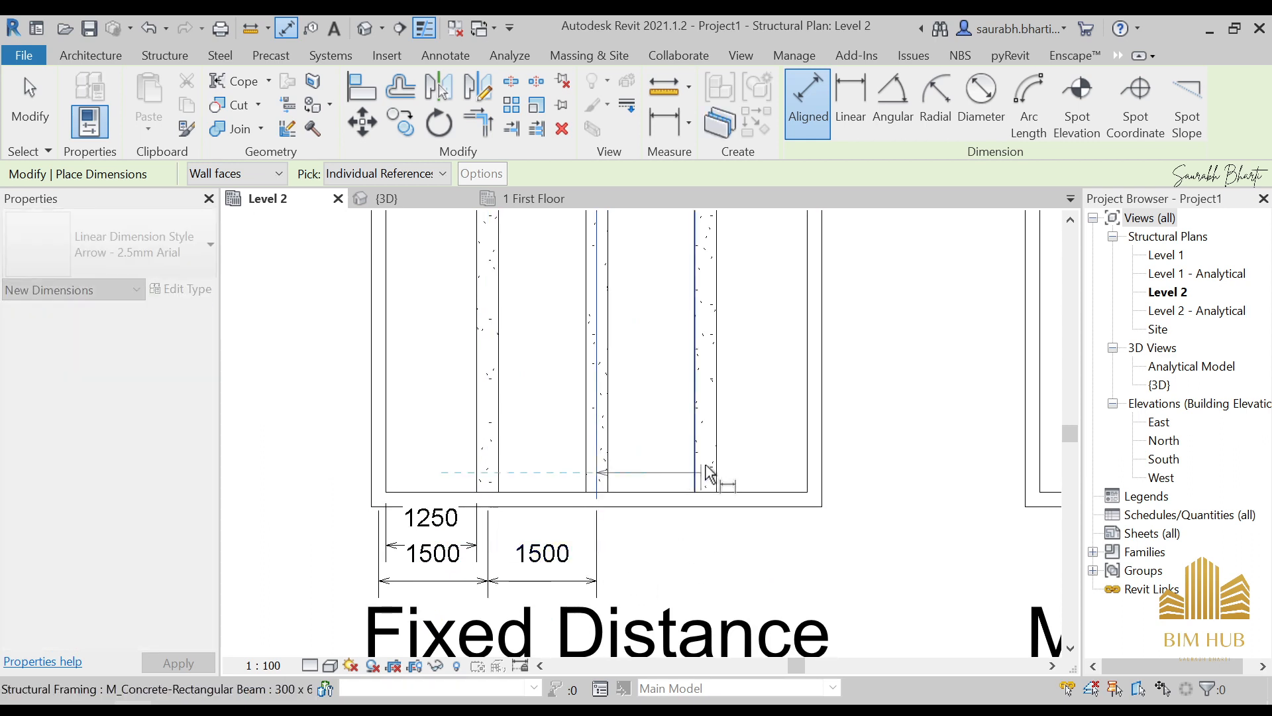
pyautogui.click(708, 472)
pyautogui.click(709, 581)
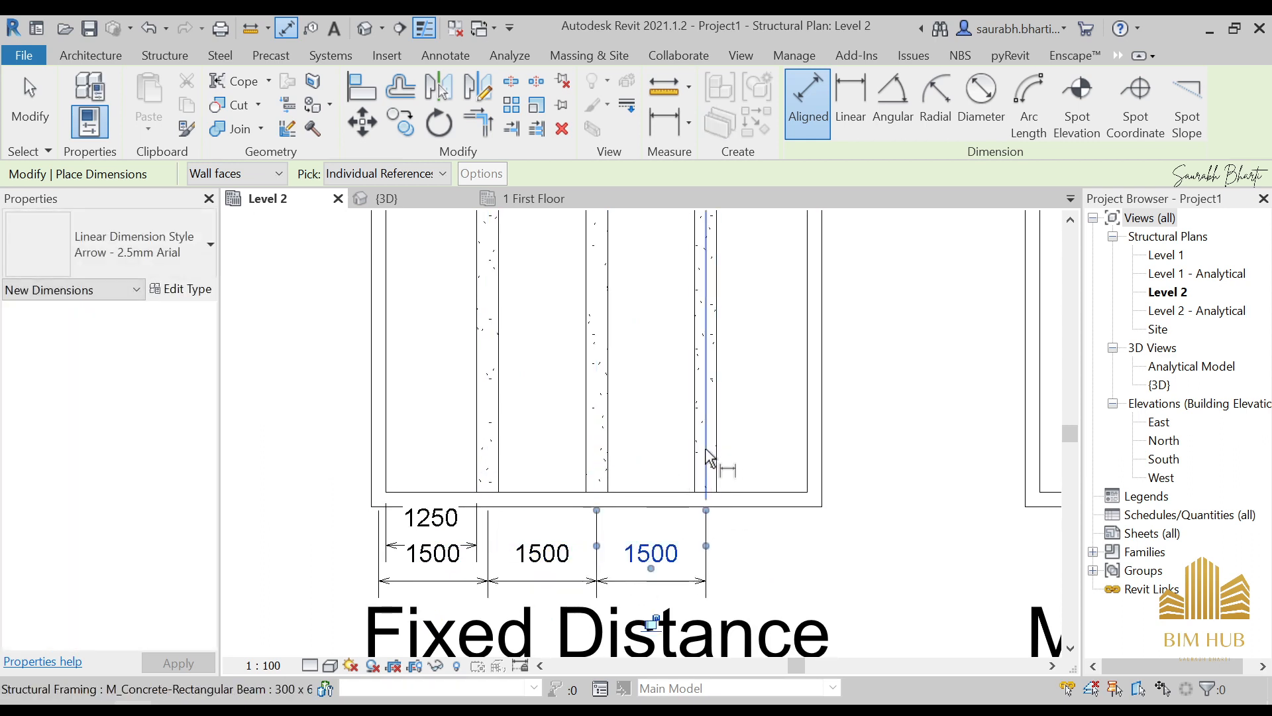
# Dimension from the third beam's centreline to the right wall's centreline in line with the beam spacings, and finish dimensioning.
pyautogui.click(708, 452)
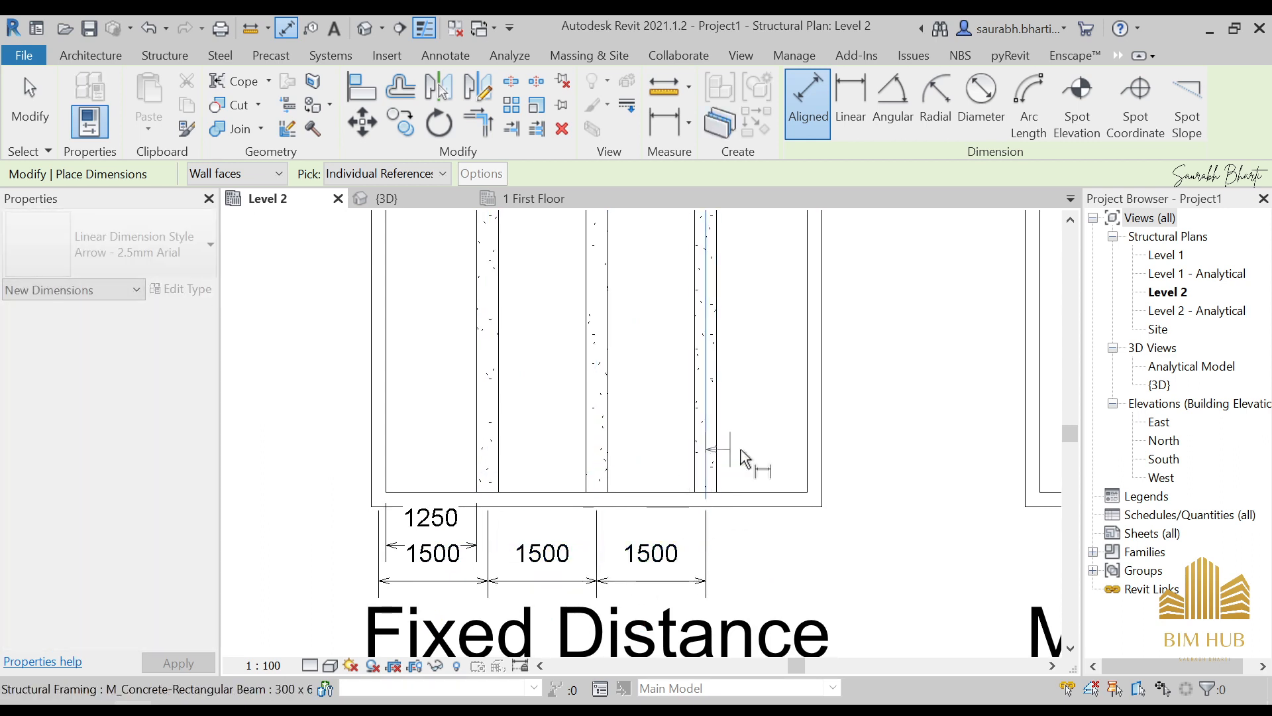
pyautogui.scroll(3, 820, 477)
pyautogui.click(819, 474)
pyautogui.scroll(-4, 822, 480)
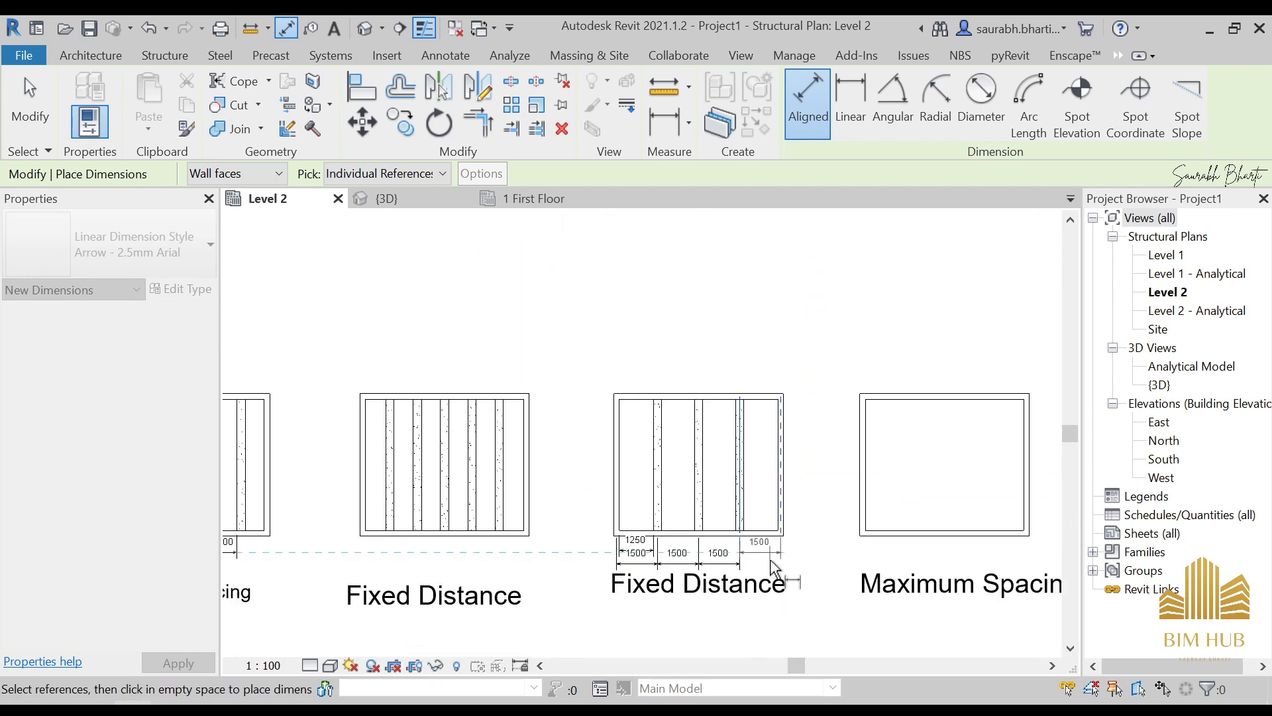
pyautogui.scroll(4, 772, 564)
pyautogui.click(772, 568)
pyautogui.press('Escape')
pyautogui.press('Escape')
# Move the right wall of the second Fixed Distance rectangle outward to widen the beam bay.
pyautogui.scroll(-5, 555, 547)
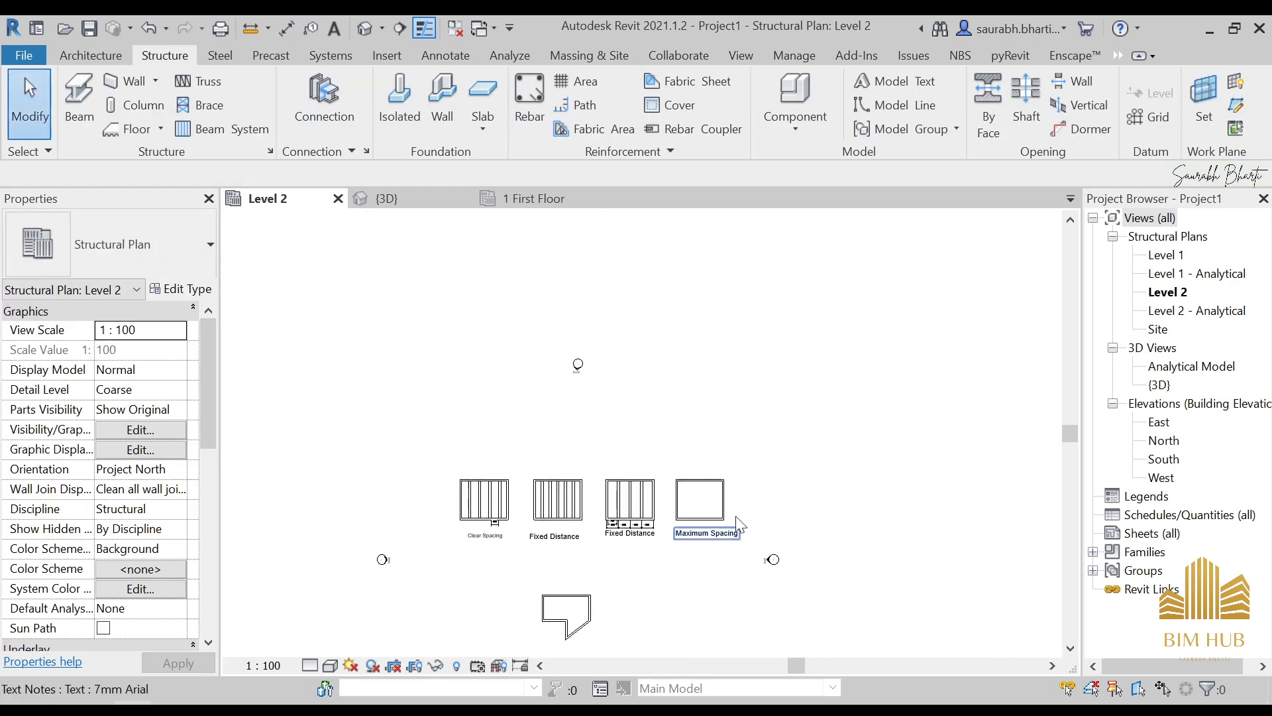
pyautogui.click(637, 457)
pyautogui.scroll(6, 636, 451)
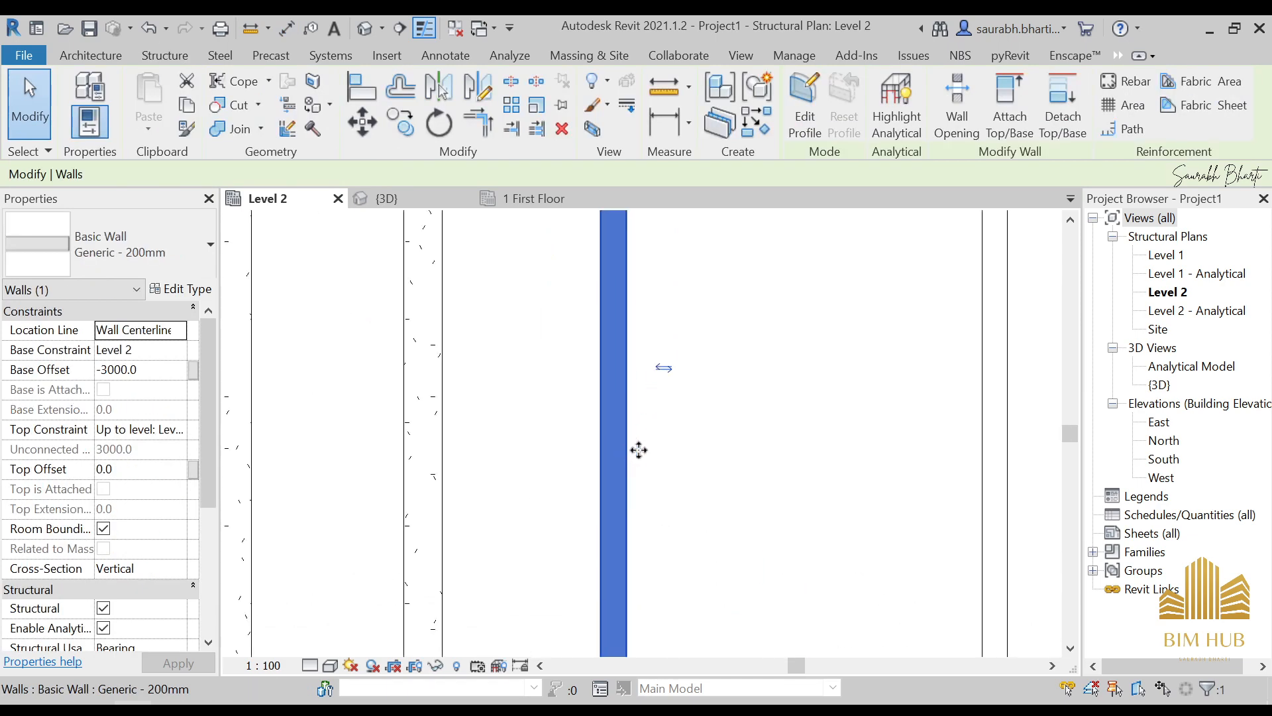
pyautogui.scroll(-5, 709, 454)
pyautogui.scroll(5, 668, 495)
pyautogui.press('Escape')
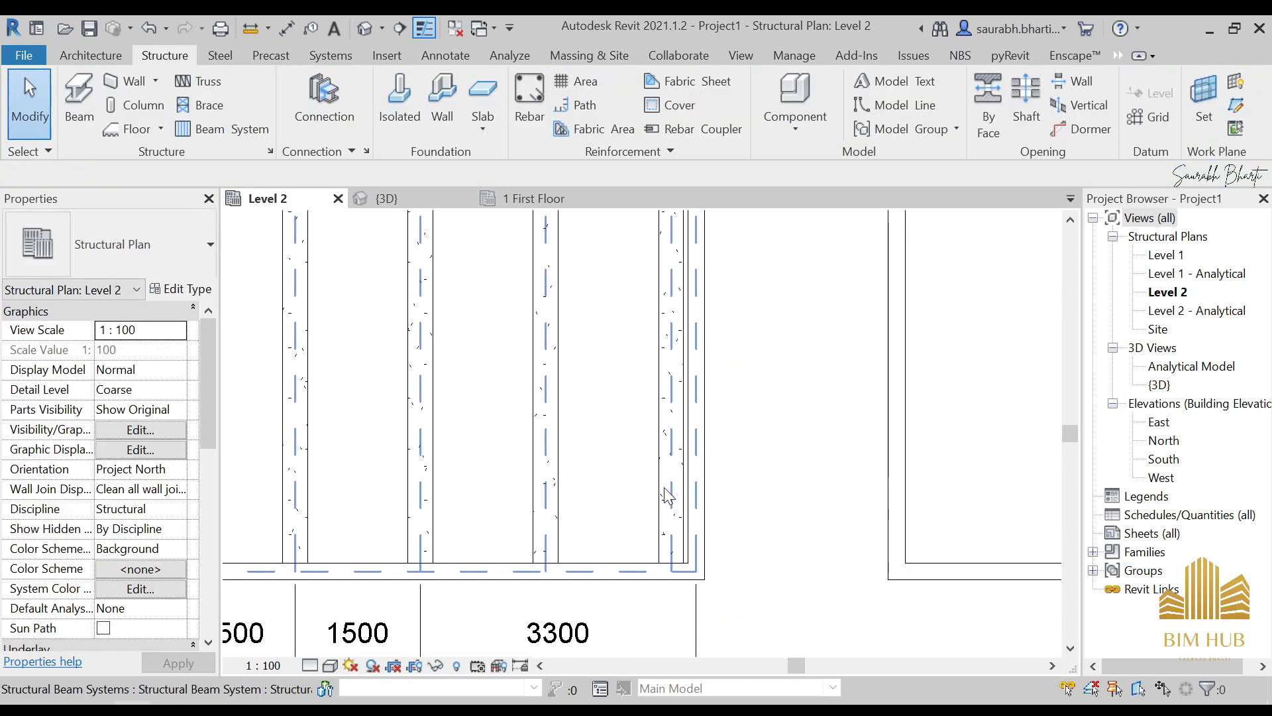
# Shift the second Fixed Distance rectangle's right wall slightly further outward and clear the selection.
pyautogui.scroll(1, 753, 347)
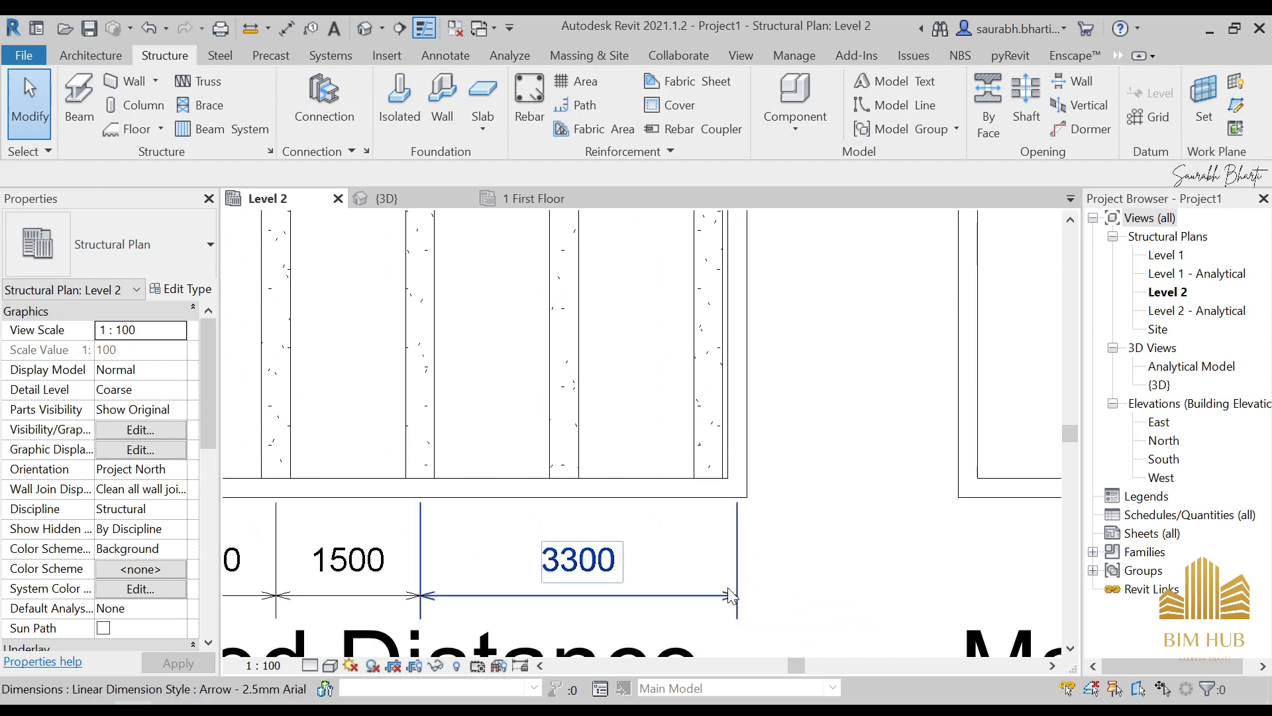
pyautogui.click(734, 587)
pyautogui.press('Escape')
pyautogui.scroll(2, 674, 534)
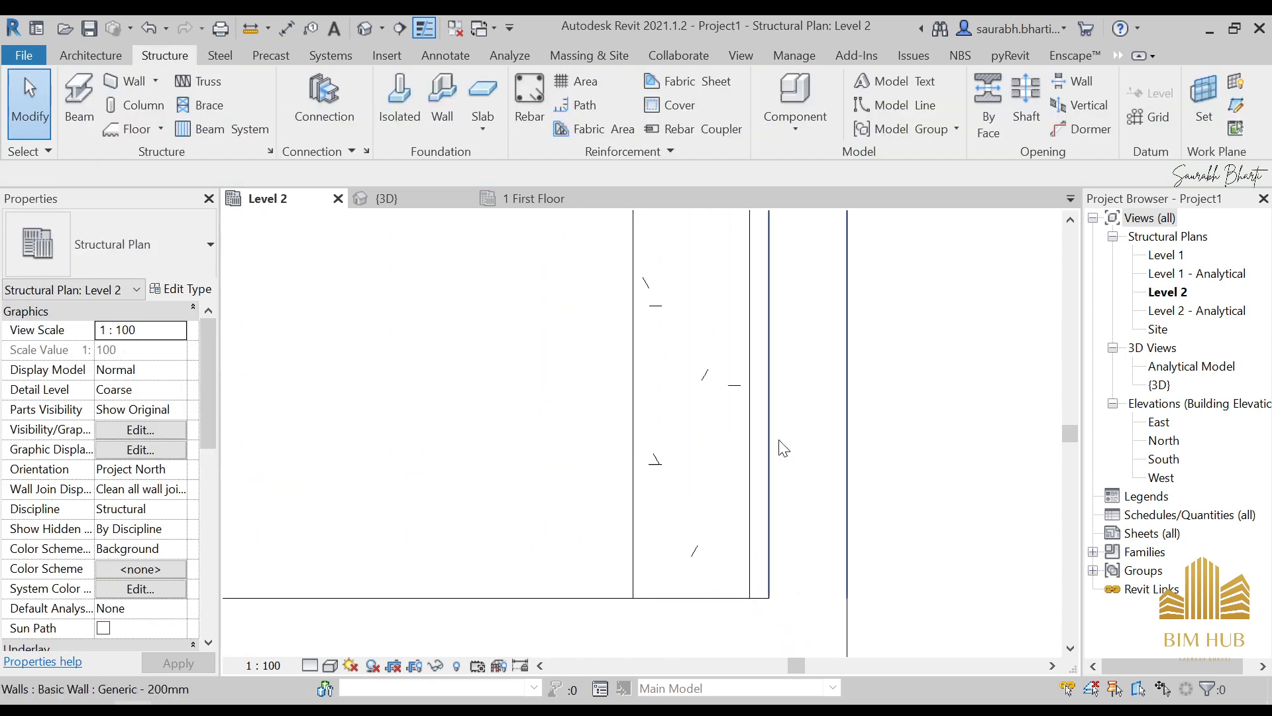
pyautogui.click(808, 442)
pyautogui.click(821, 434)
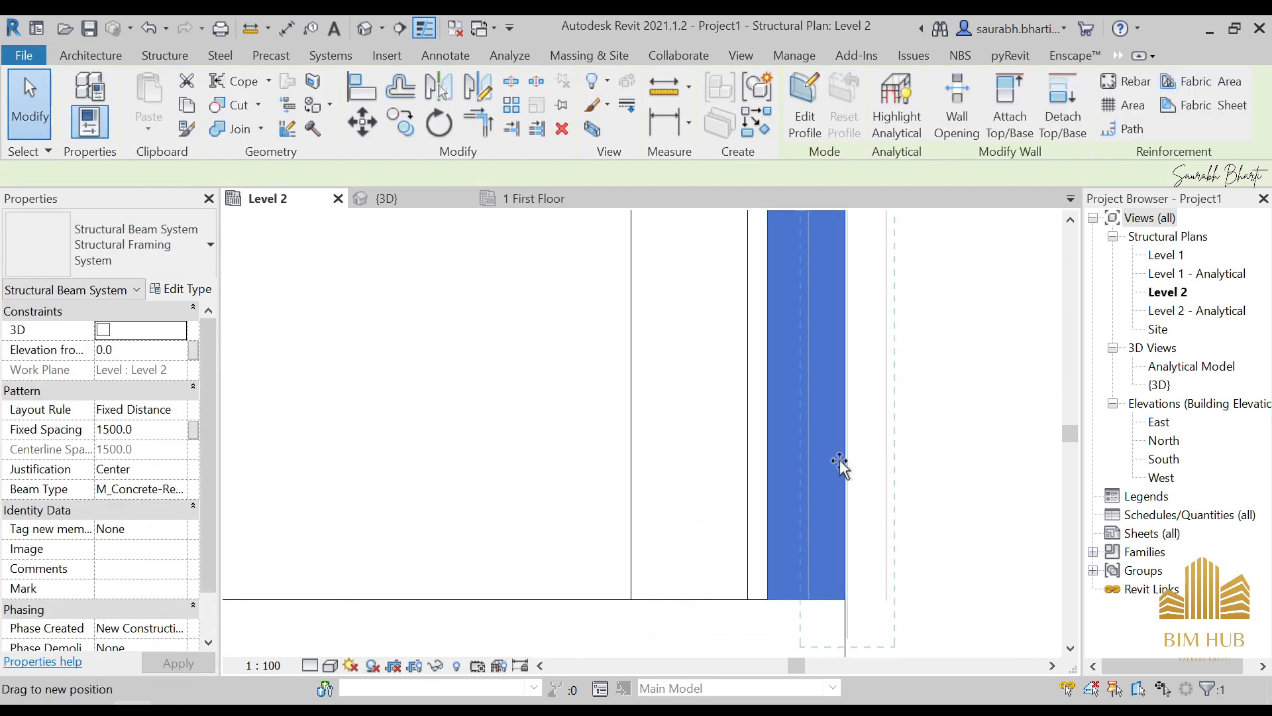
pyautogui.scroll(-3, 796, 484)
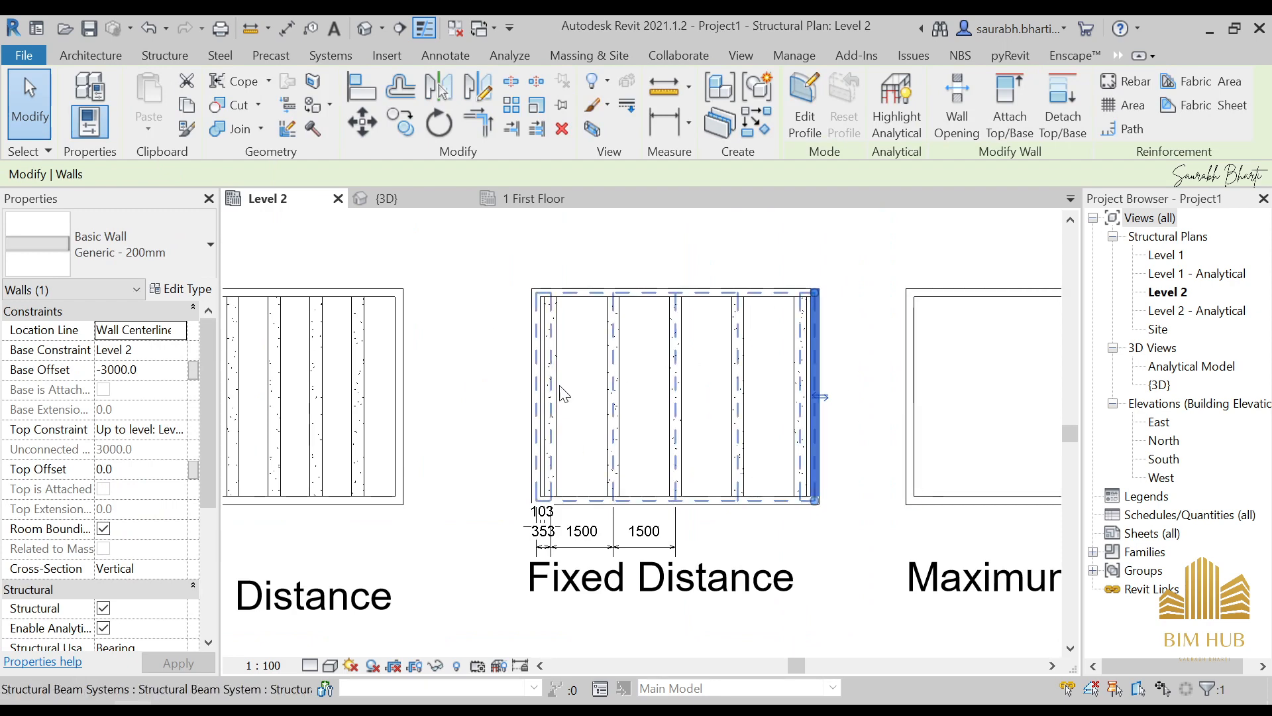
pyautogui.press('Escape')
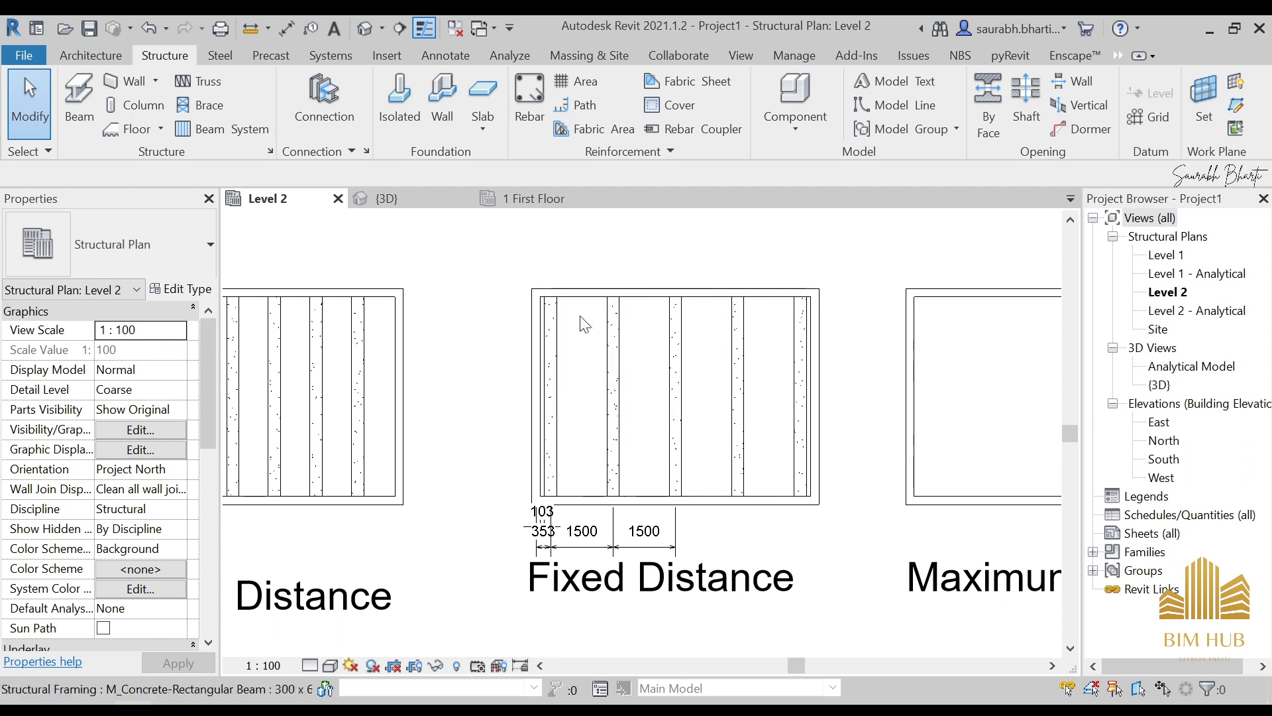
# Start an automatic beam system using the Maximum Spacing layout rule with a maximum spacing of 1500.
pyautogui.moveTo(722, 398); pyautogui.dragTo(590, 402, button='middle')
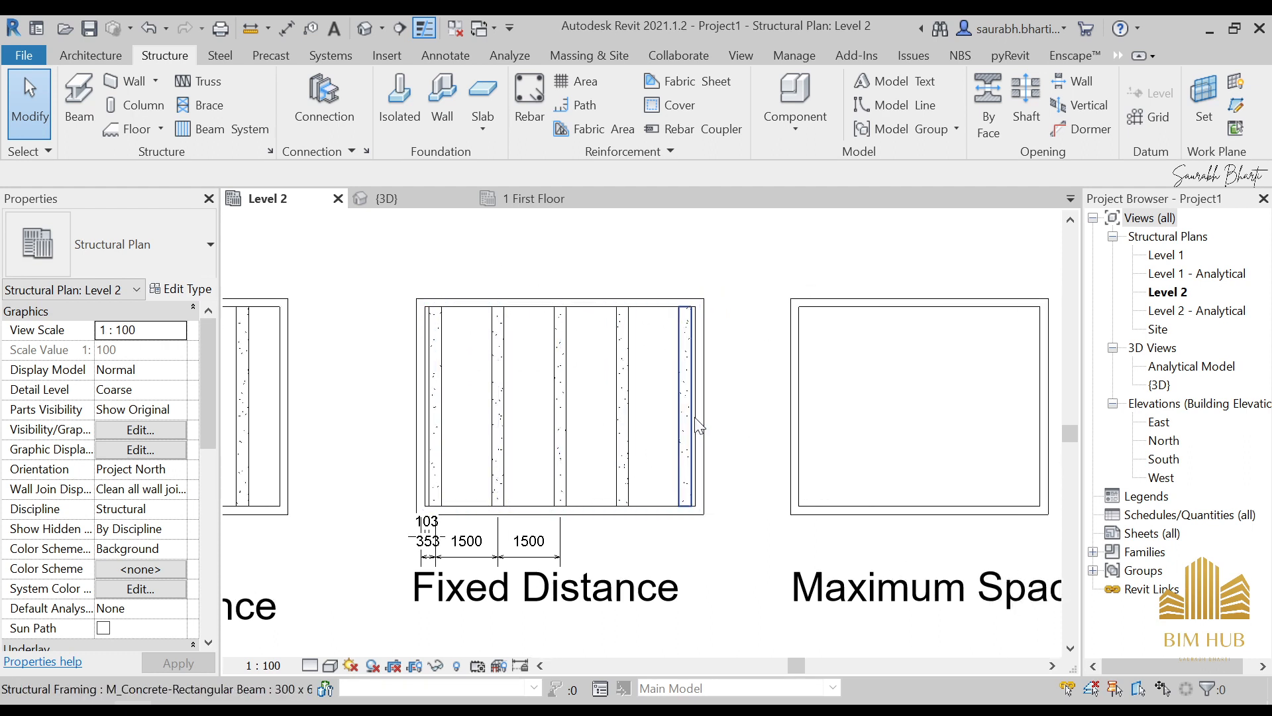
pyautogui.scroll(-3, 742, 420)
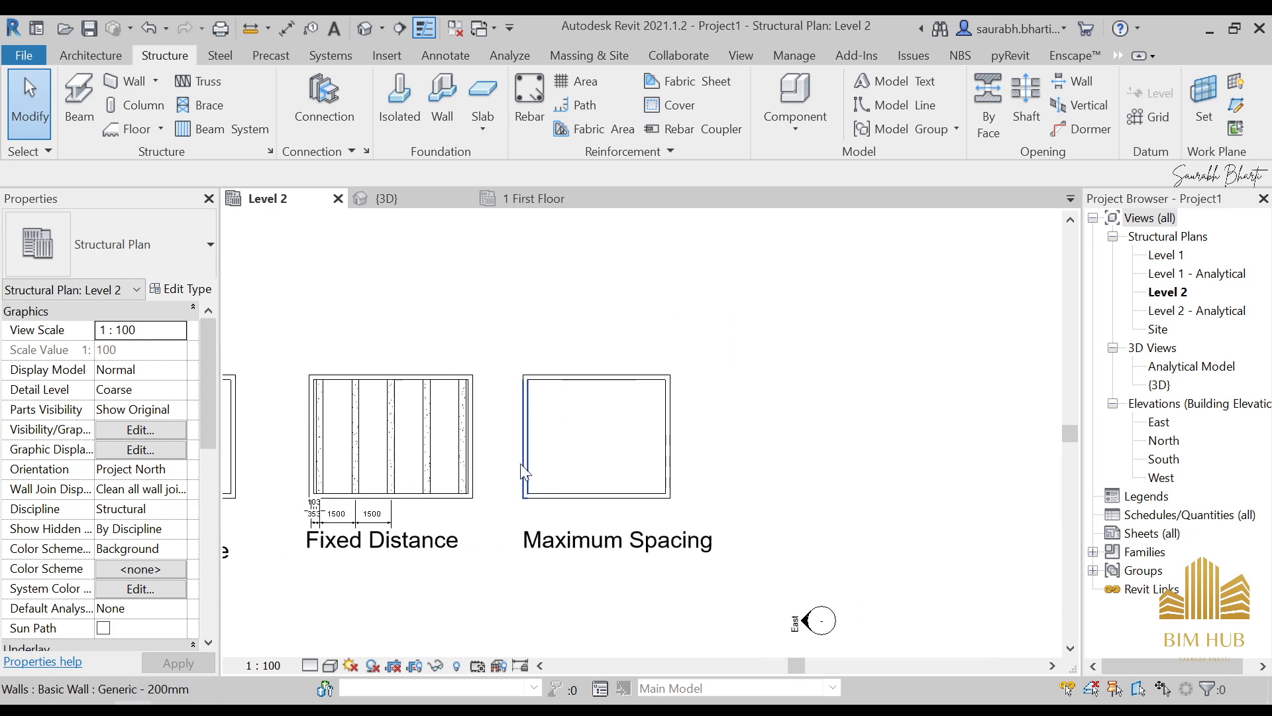
pyautogui.click(221, 136)
pyautogui.click(202, 391)
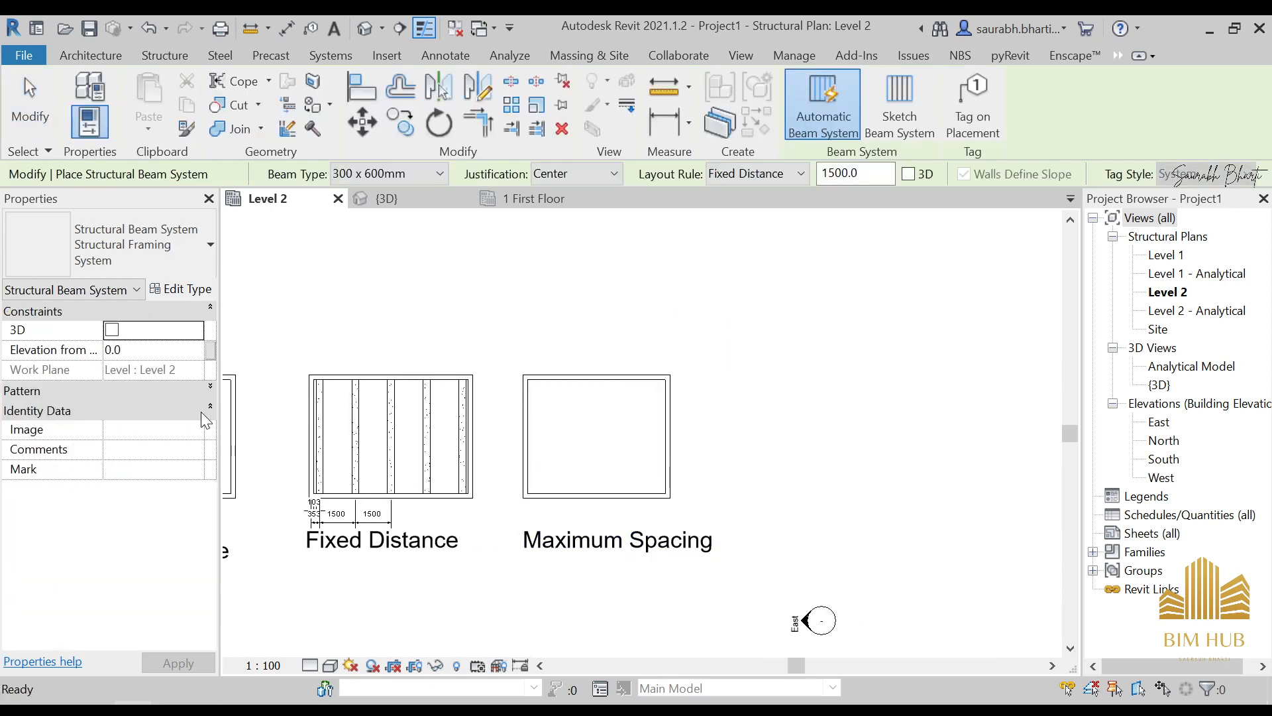
pyautogui.click(202, 391)
pyautogui.click(203, 391)
pyautogui.click(208, 392)
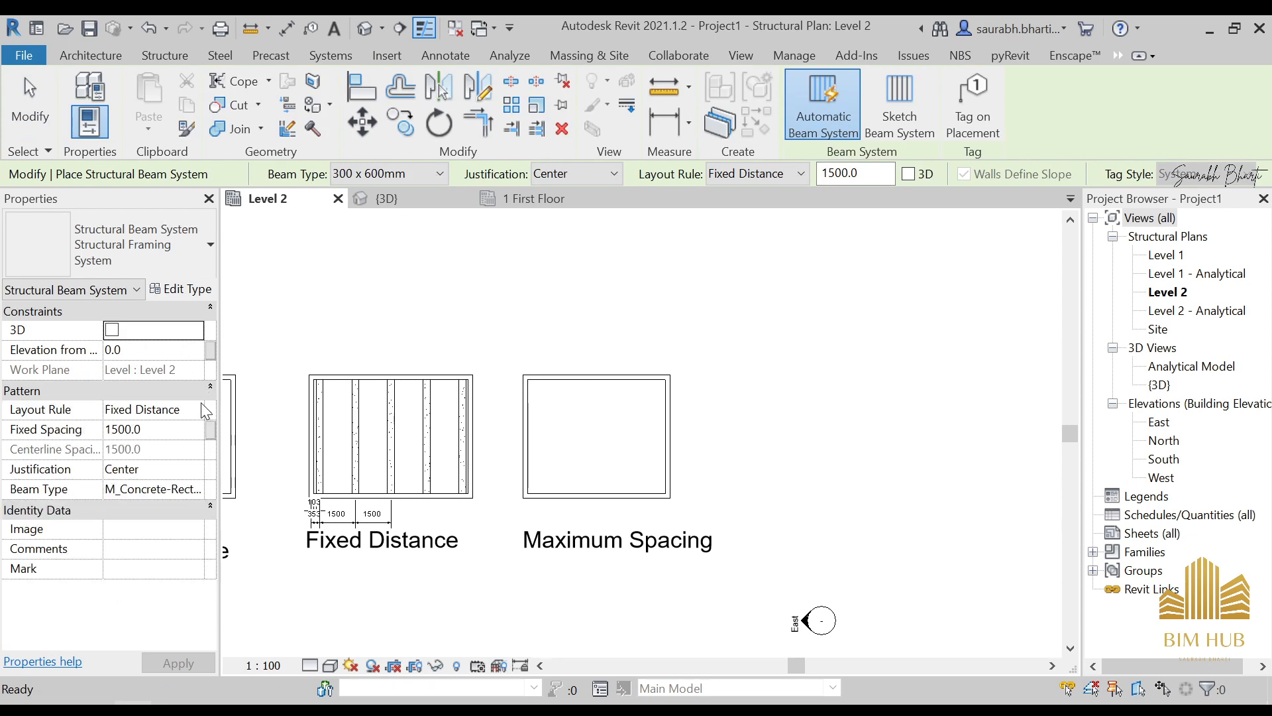
pyautogui.click(196, 410)
pyautogui.click(158, 463)
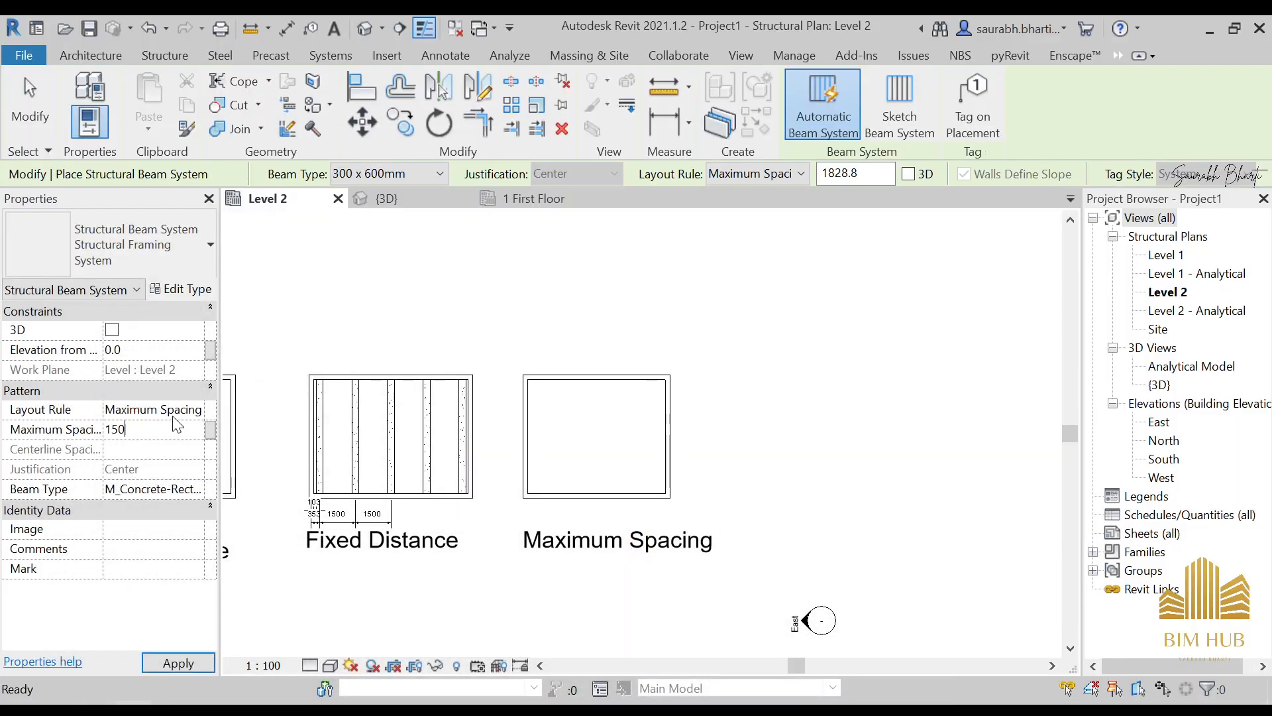
pyautogui.press('Return')
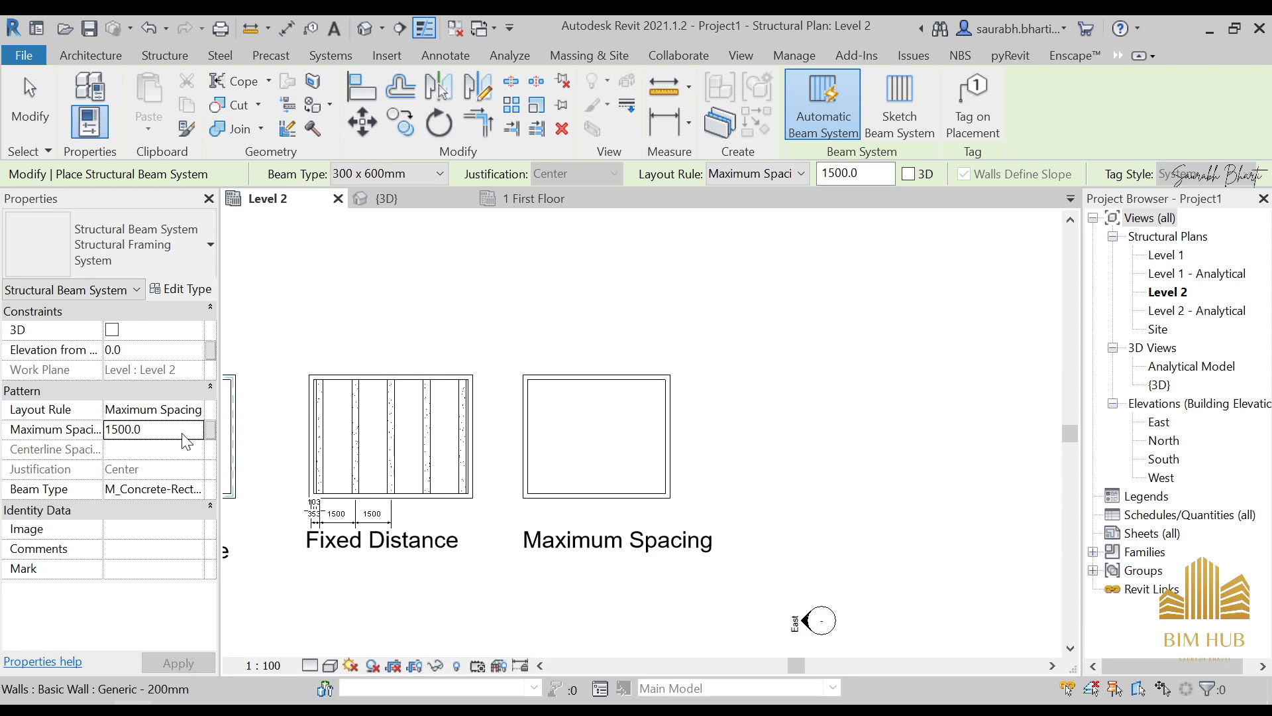
# Set the maximum spacing to 1000 and place the beam system parallel to the left wall of the Maximum Spacing rectangle.
pyautogui.write('1')
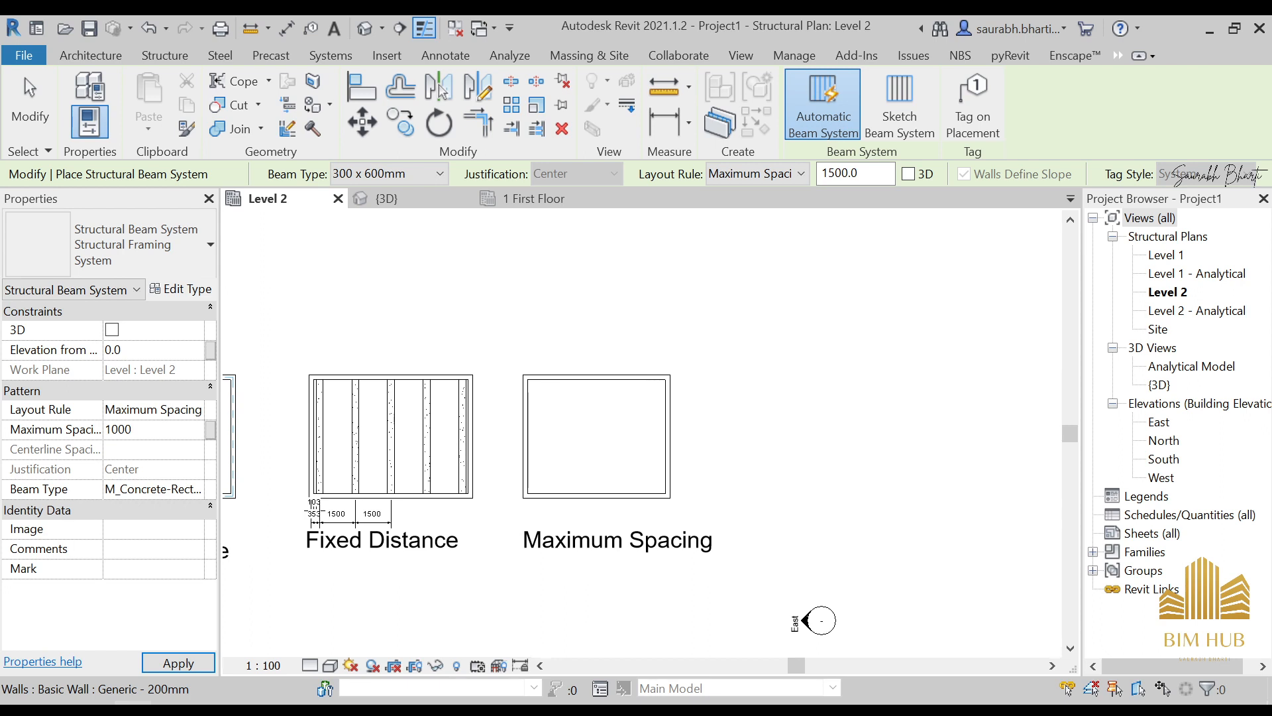
pyautogui.press('Return')
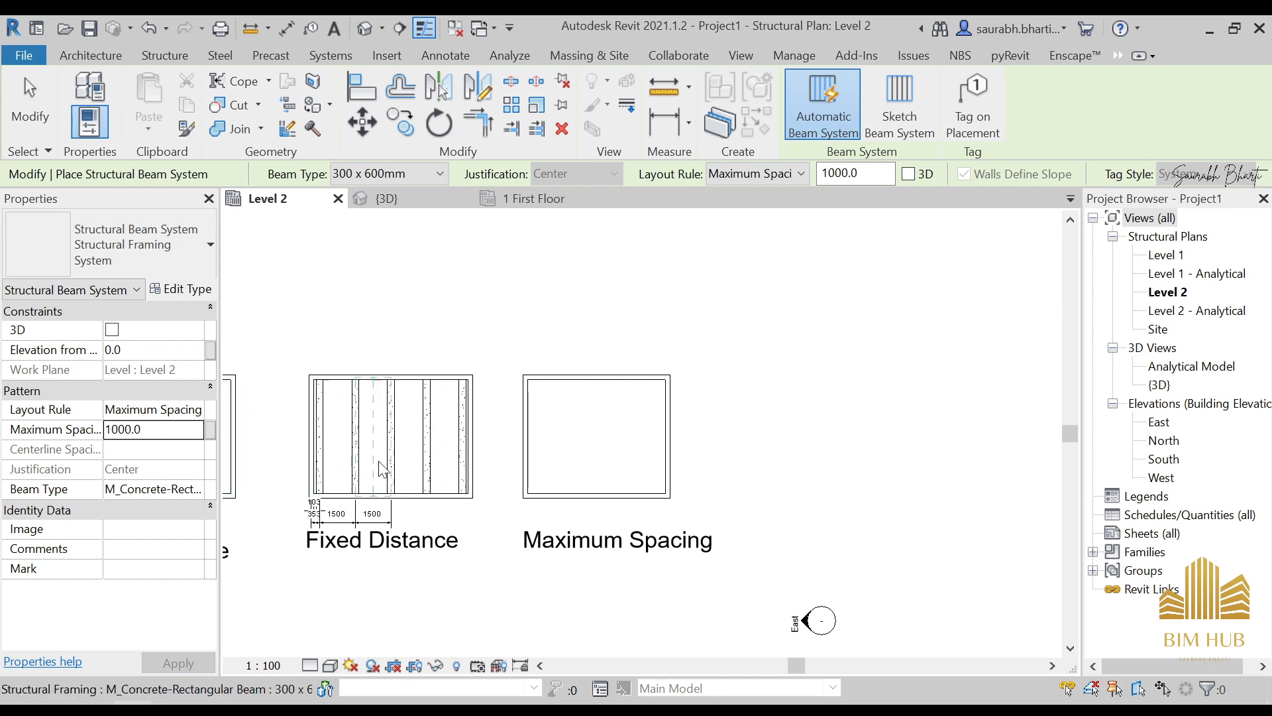
pyautogui.click(530, 448)
pyautogui.press('Escape')
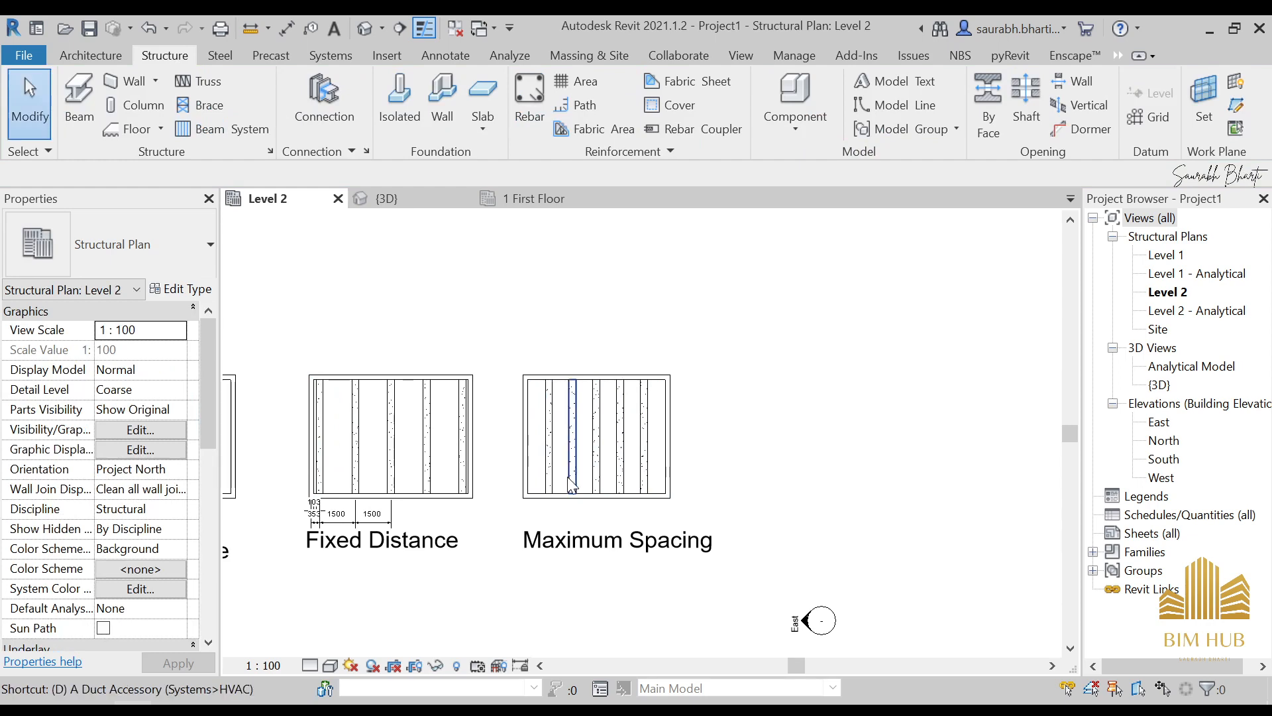
# Dimension the gap from the left wall's inner face to the first beam's near face, placing it below the Maximum Spacing rectangle.
pyautogui.press('d')
pyautogui.press('i')
pyautogui.scroll(3, 597, 530)
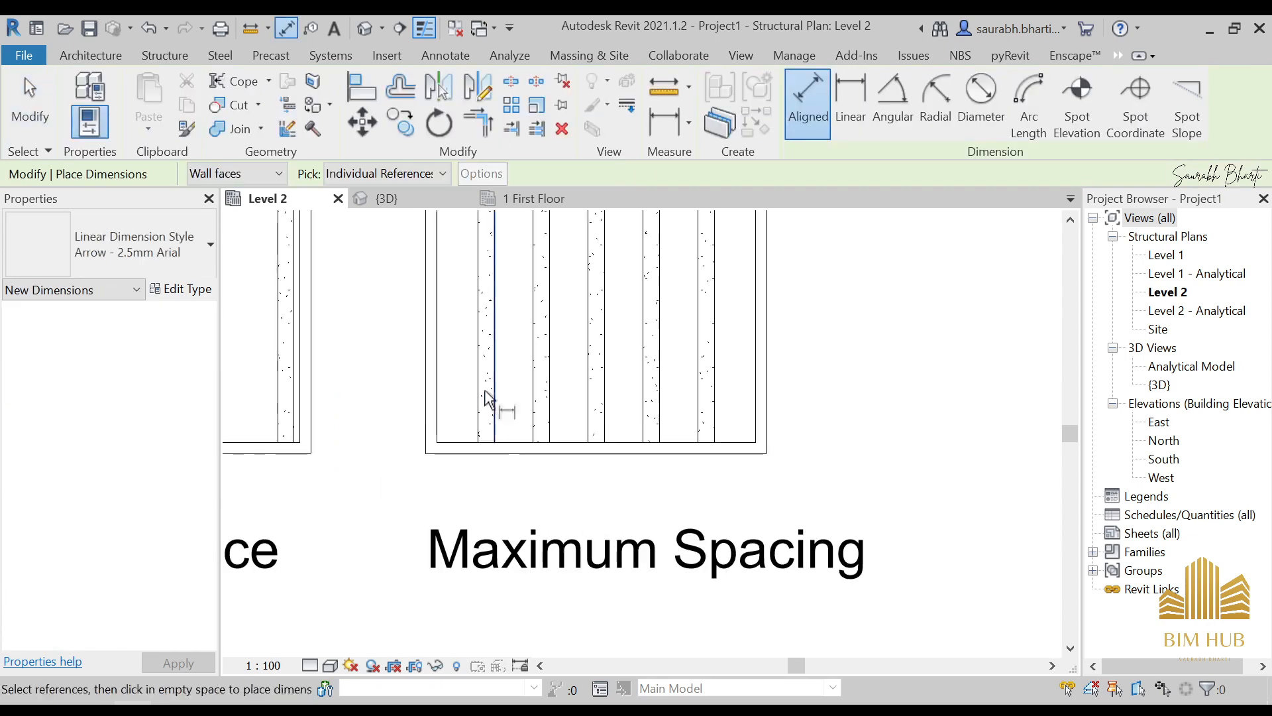
pyautogui.click(445, 364)
pyautogui.click(480, 383)
pyautogui.click(489, 509)
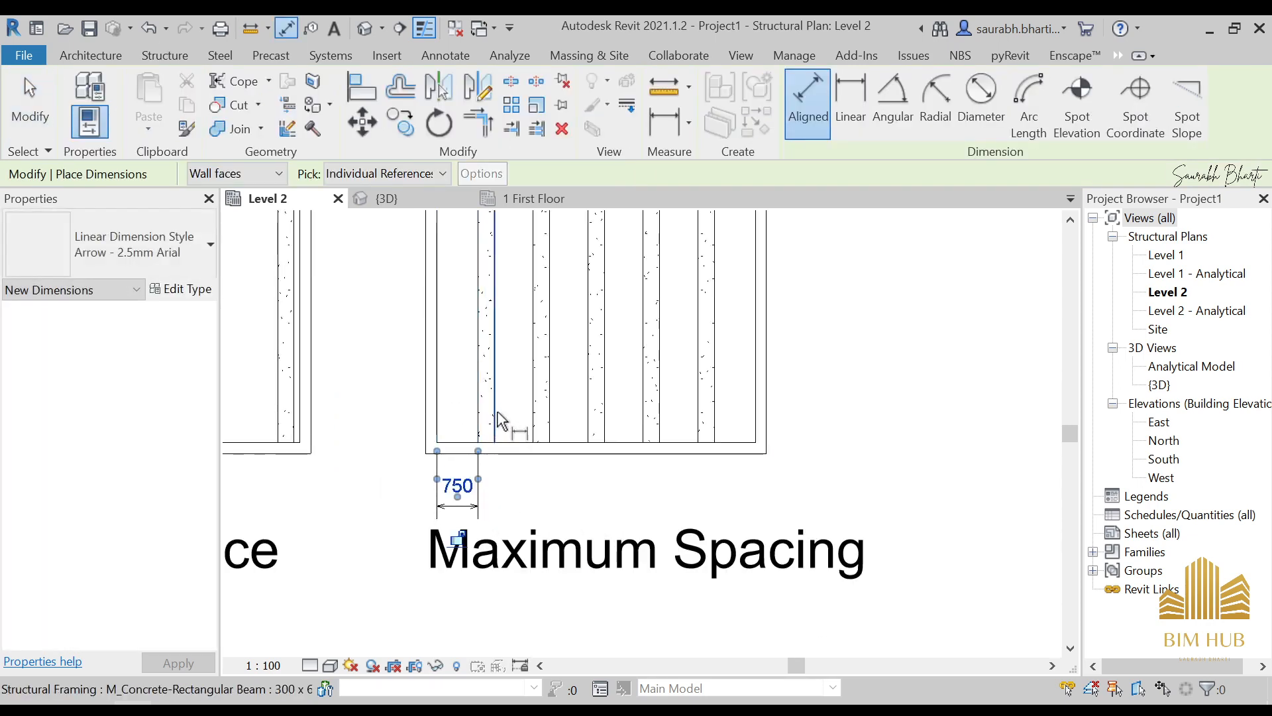
# Dimension the clear gaps between the first and second beams and the second and third beams, aligned with the wall gap dimension.
pyautogui.click(497, 426)
pyautogui.click(527, 509)
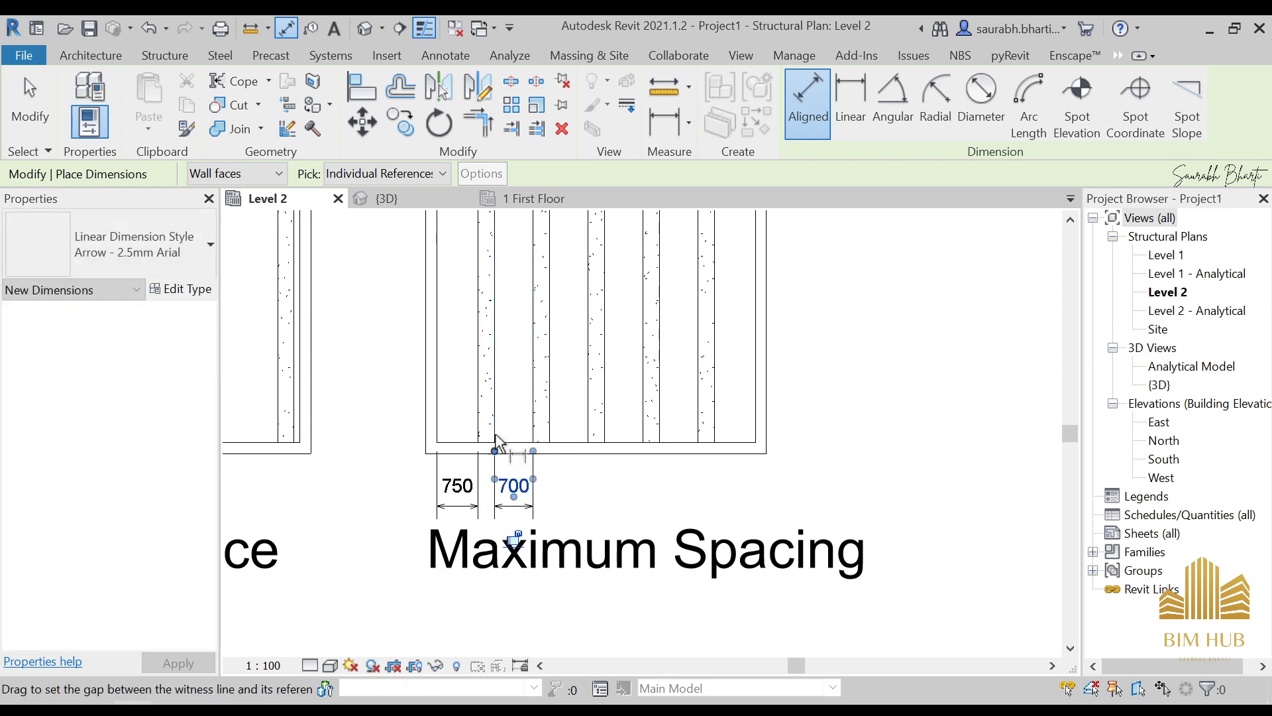
pyautogui.click(549, 400)
pyautogui.click(589, 418)
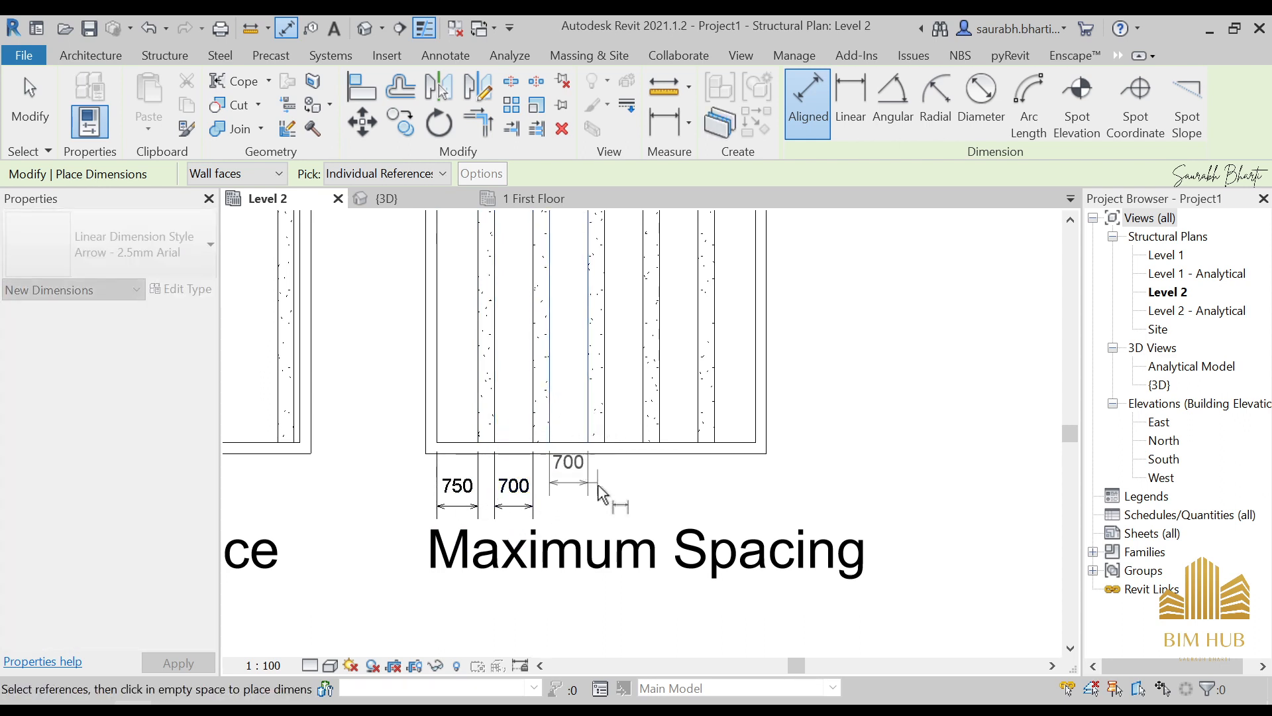
pyautogui.click(588, 515)
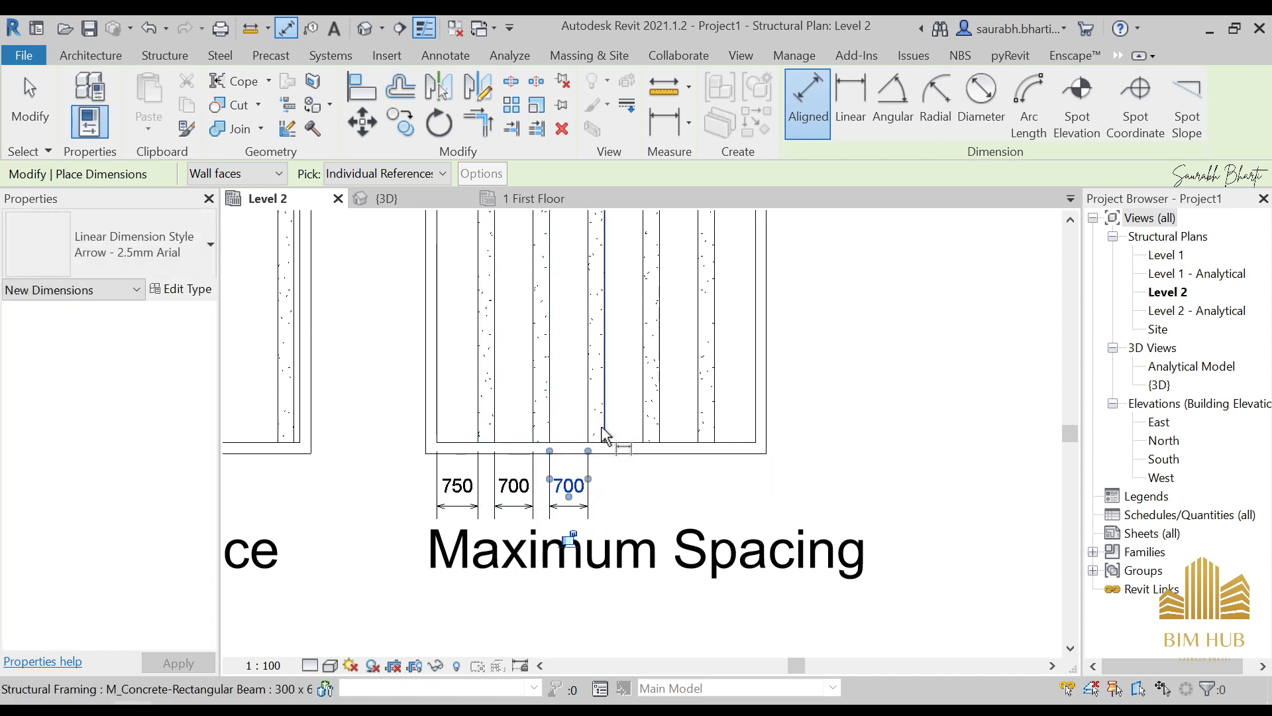
# Dimension the clear gaps between the third and fourth beams and the fourth and fifth beams in the same row.
pyautogui.click(608, 421)
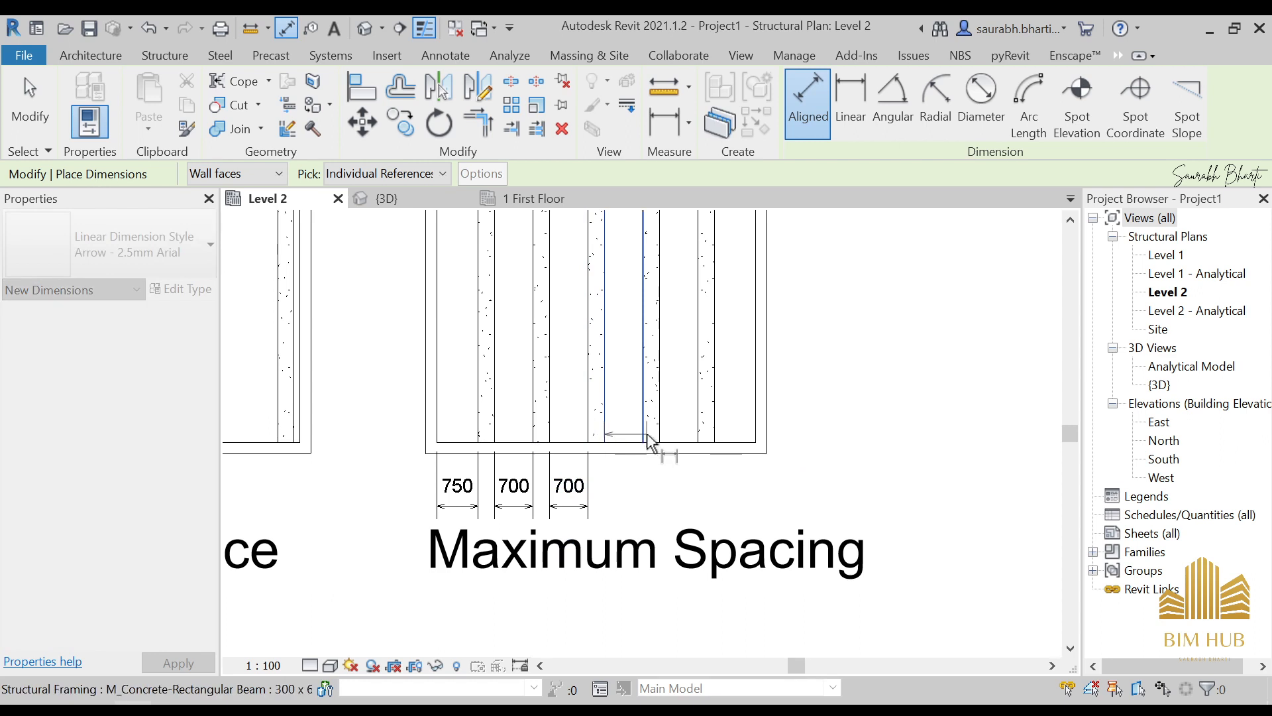
pyautogui.click(644, 446)
pyautogui.click(640, 511)
pyautogui.click(660, 426)
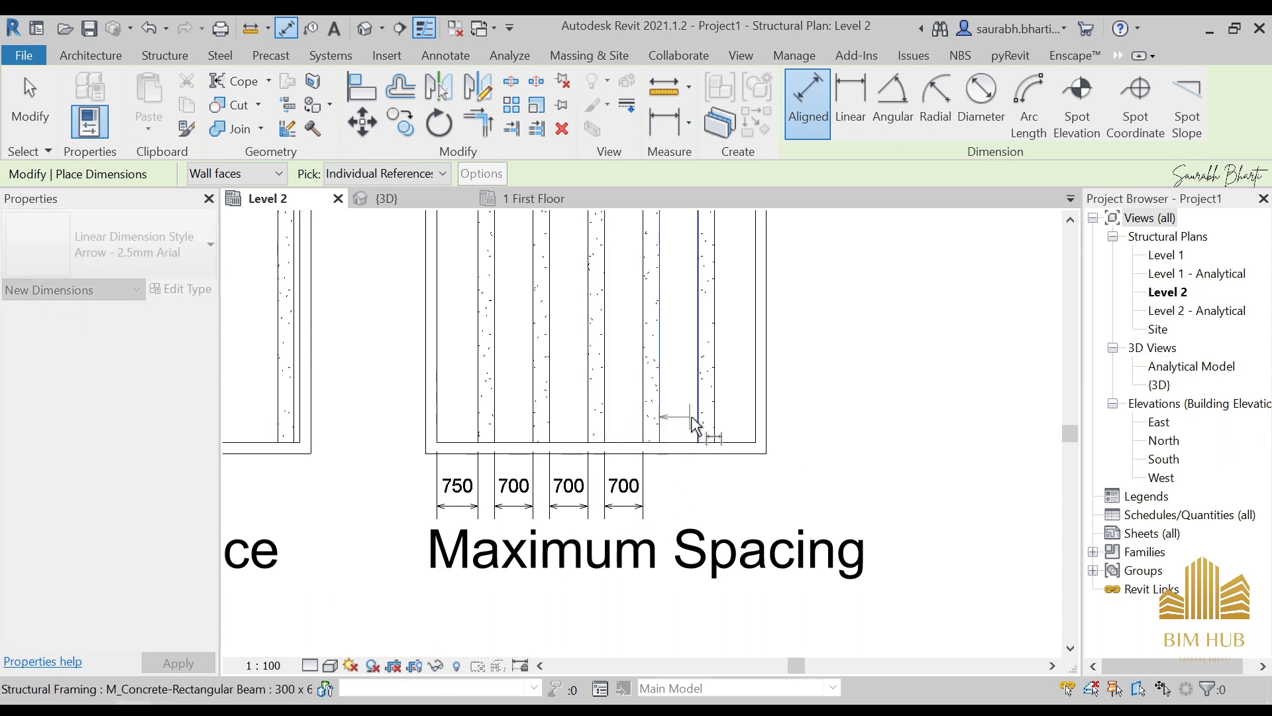
pyautogui.click(697, 424)
pyautogui.click(682, 457)
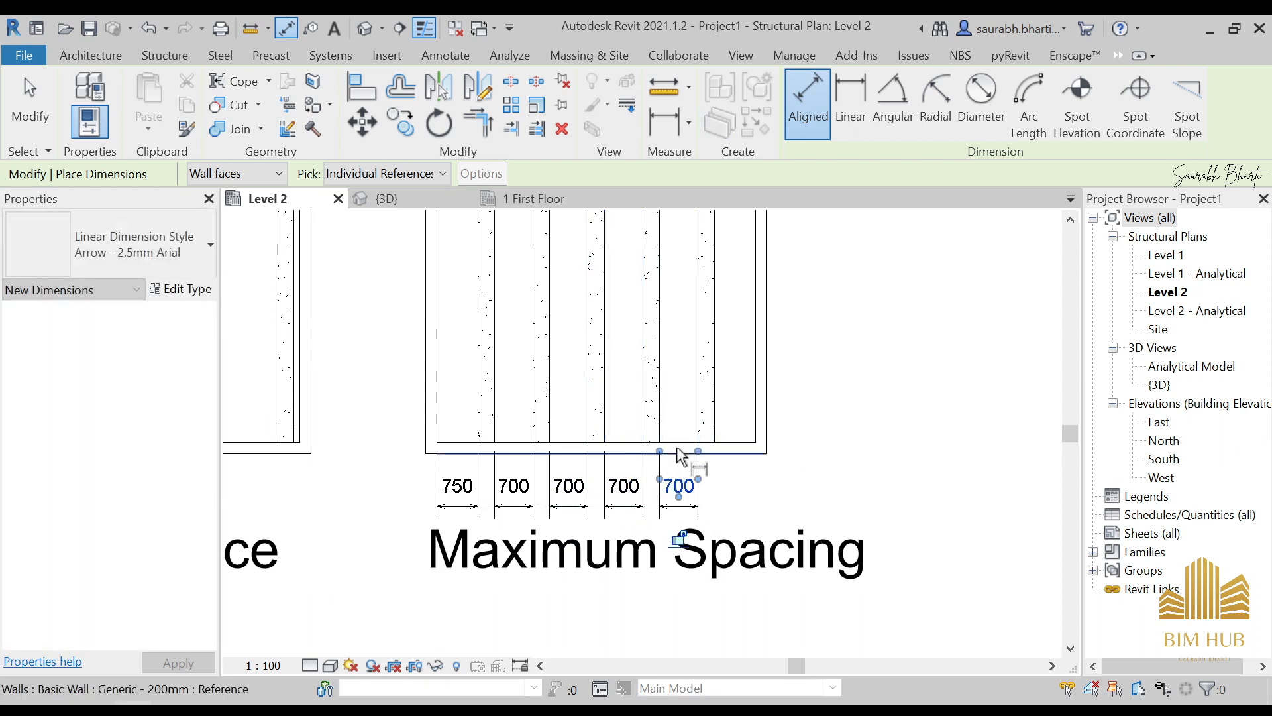
# Dimension the gap from the fifth beam's outer face to the right wall's inner face, in line with the other gap dimensions.
pyautogui.click(716, 424)
pyautogui.click(756, 421)
pyautogui.click(762, 507)
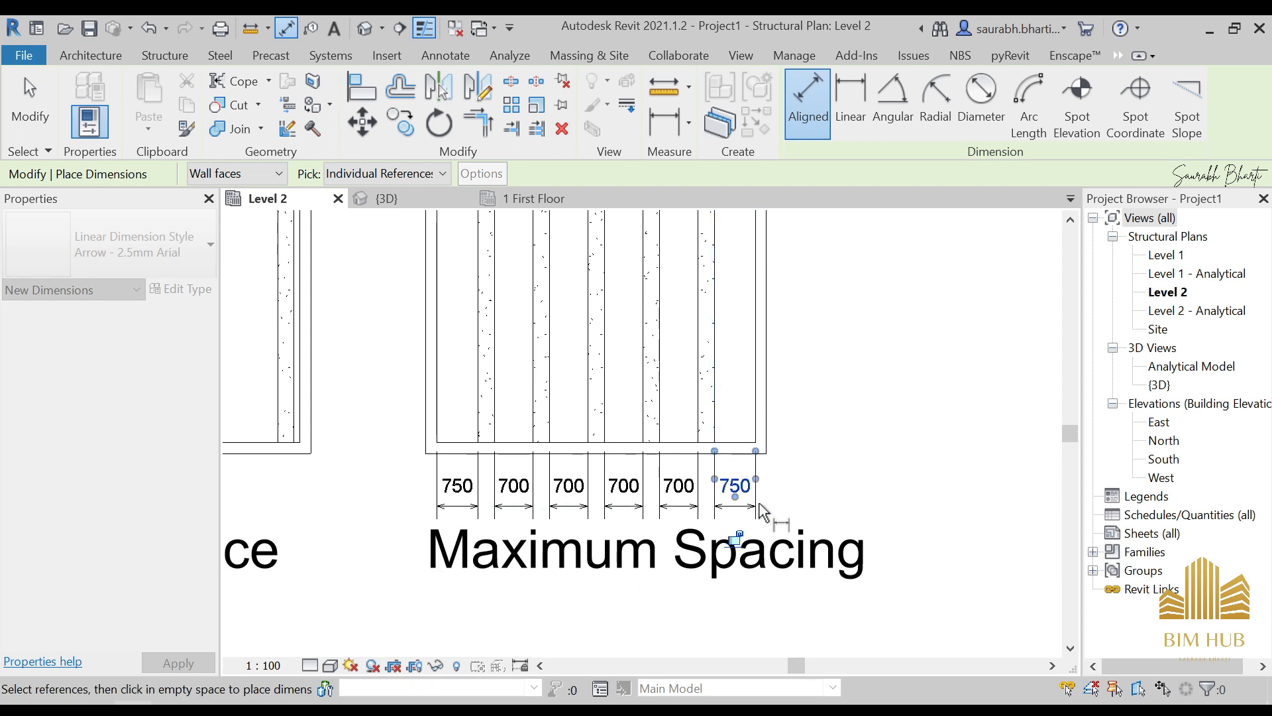
pyautogui.scroll(-3, 771, 493)
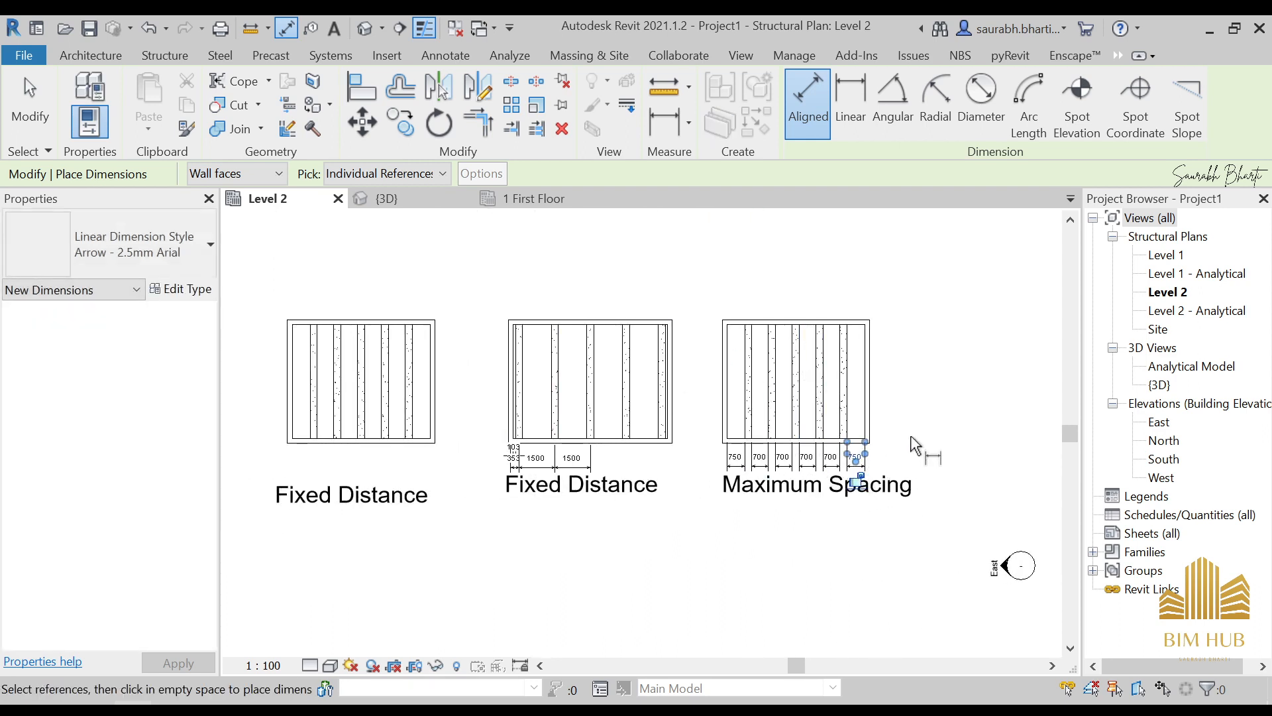
# End dimensioning and examine the row of gap dimensions below the Maximum Spacing rectangle.
pyautogui.press('Escape')
pyautogui.press('Escape')
pyautogui.moveTo(935, 447); pyautogui.dragTo(906, 470)
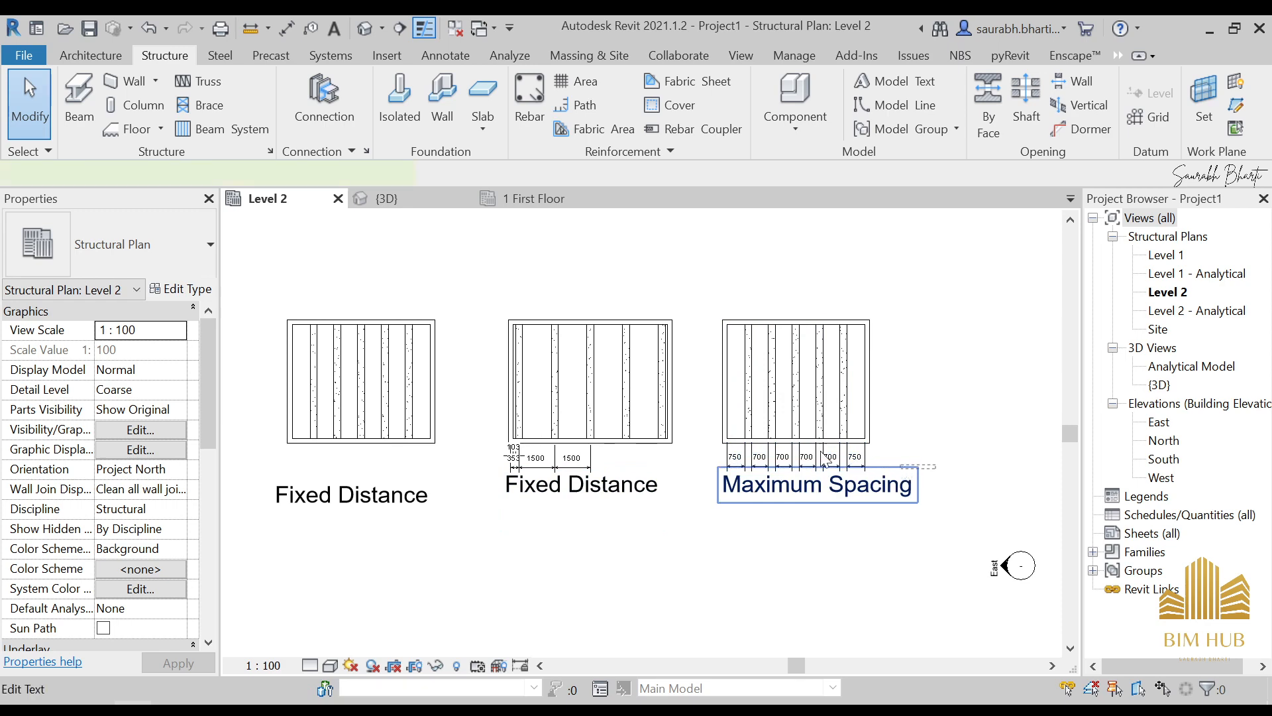
pyautogui.moveTo(825, 456); pyautogui.dragTo(829, 464)
pyautogui.press('Escape')
pyautogui.scroll(2, 772, 464)
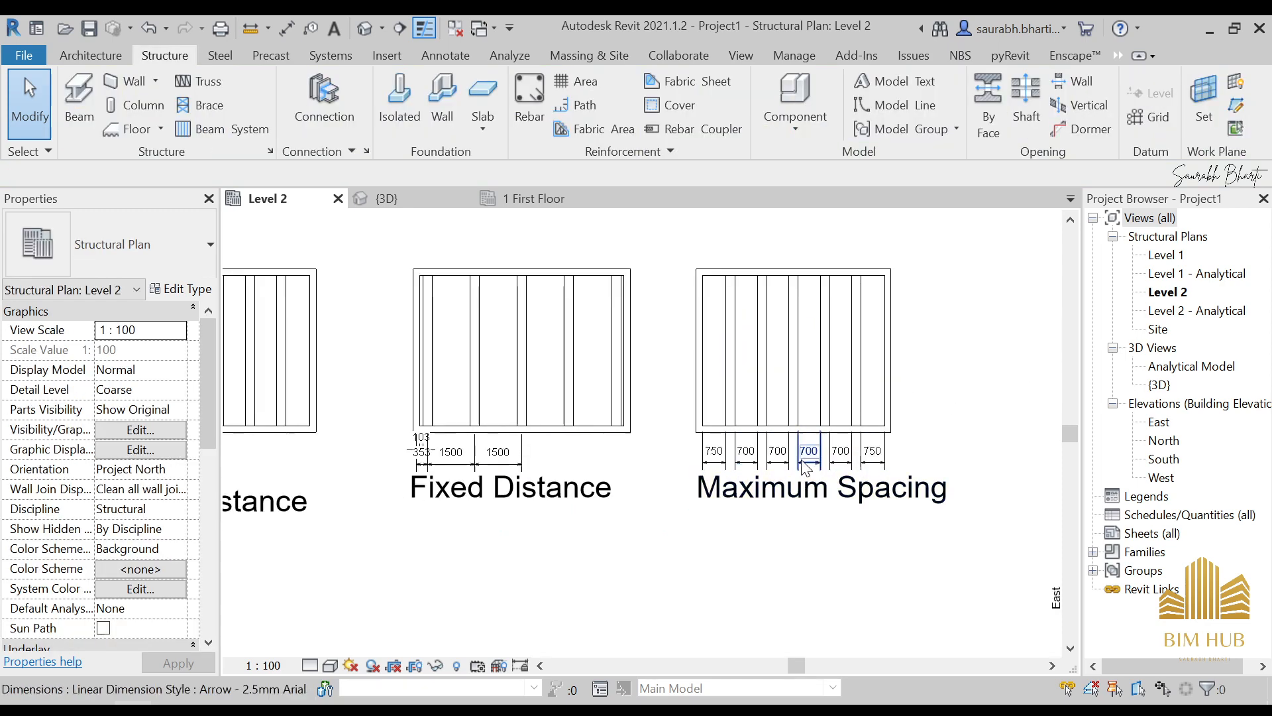
# Place an automatic beam system inside the irregular wall outline, parallel to its slanted wall, with 300 x 600mm beams and Maximum Spacing 1000.
pyautogui.scroll(-3, 642, 474)
pyautogui.moveTo(471, 526); pyautogui.dragTo(694, 332, button='middle')
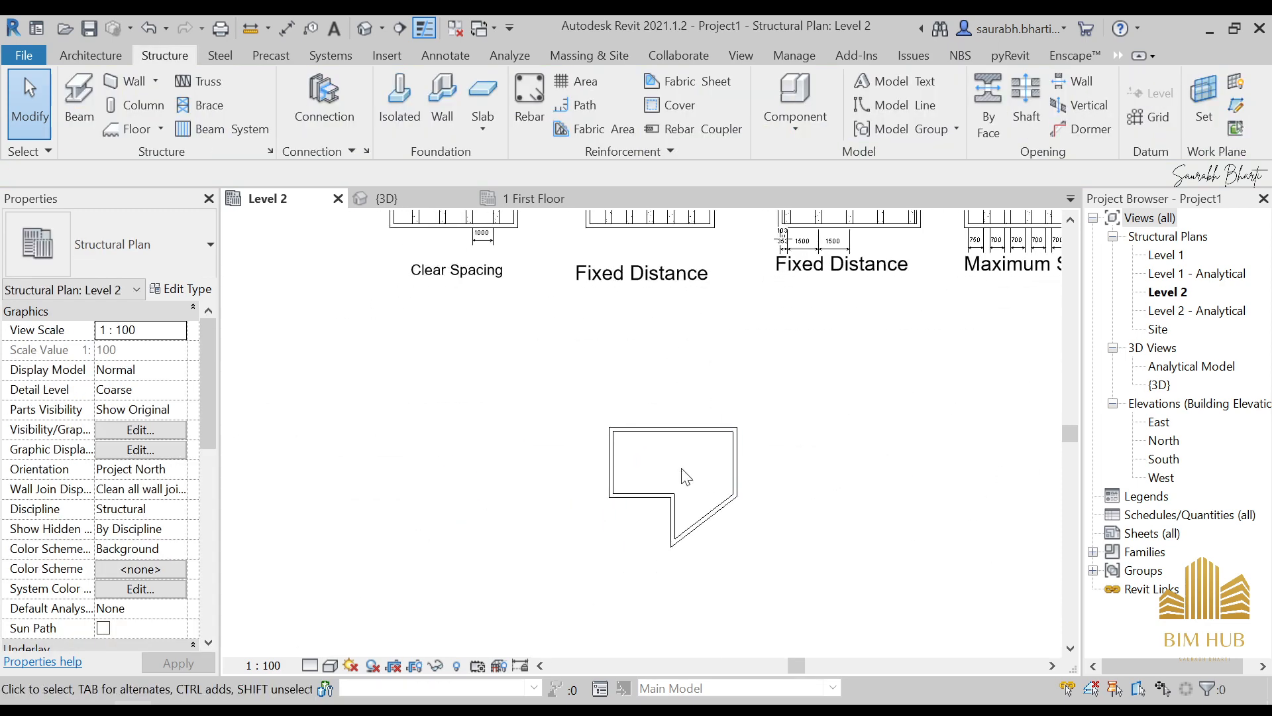
pyautogui.moveTo(681, 477); pyautogui.dragTo(585, 502, button='middle')
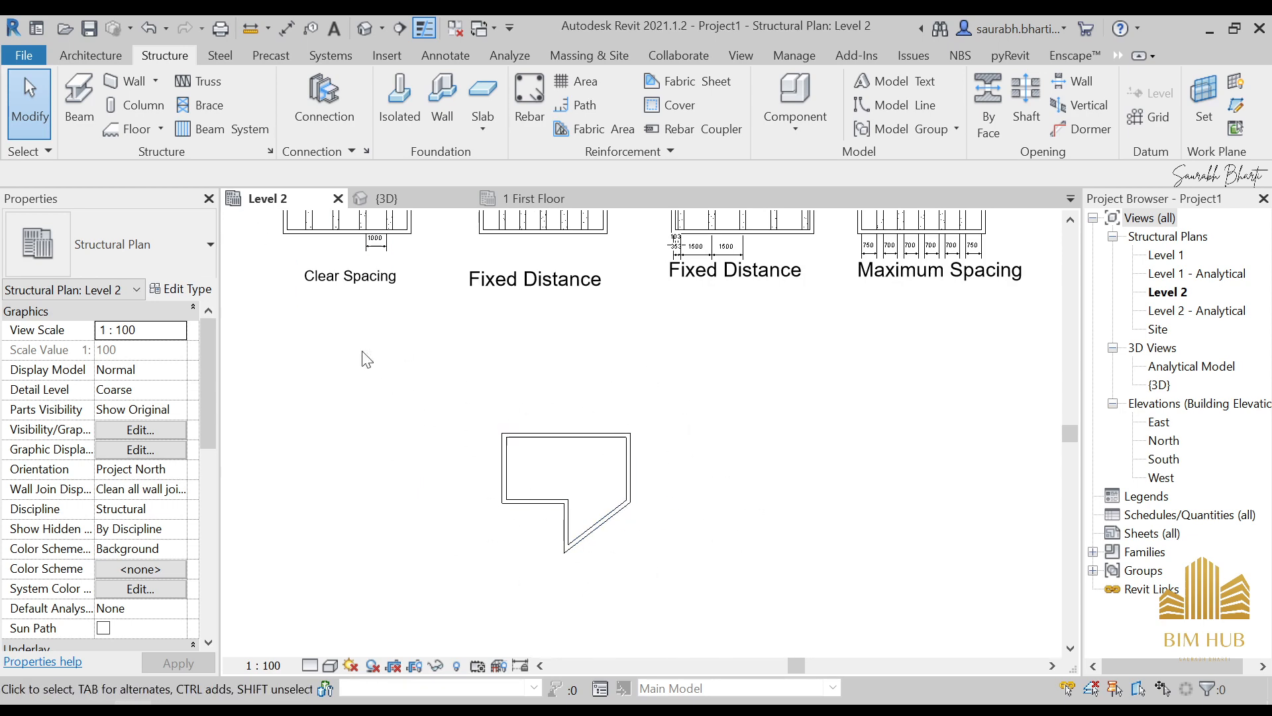
pyautogui.click(227, 131)
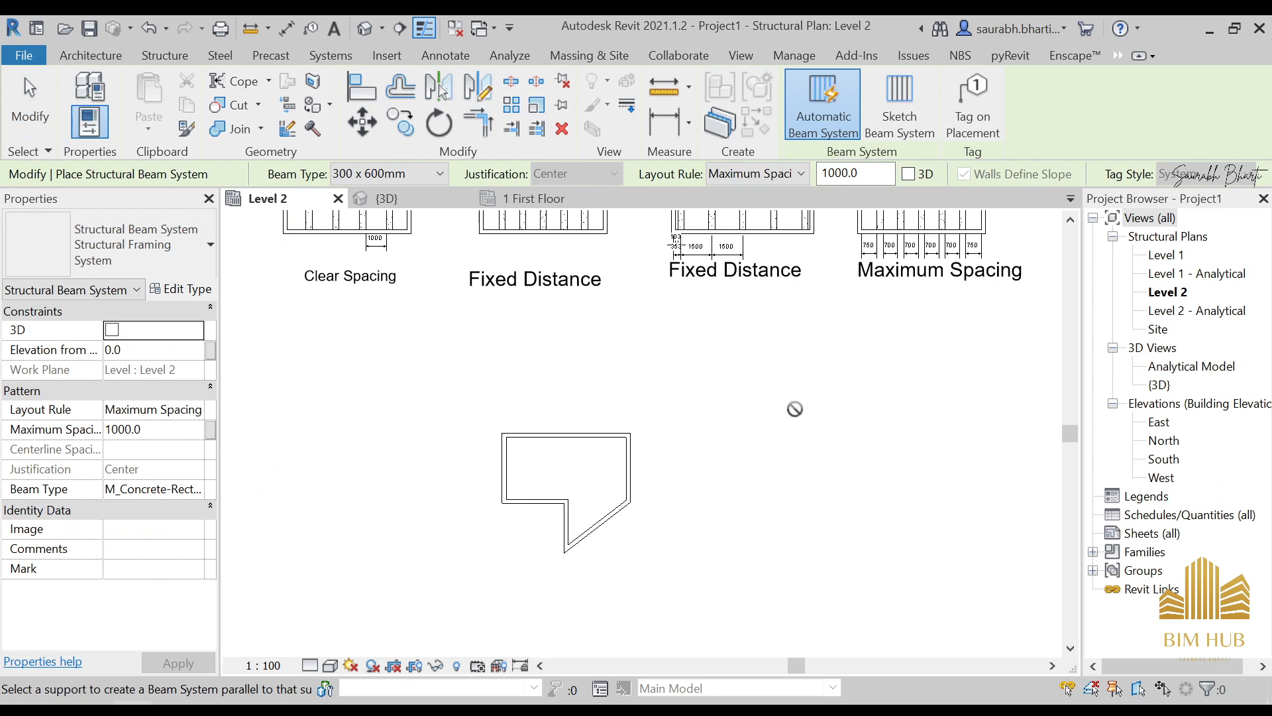
pyautogui.scroll(2, 623, 563)
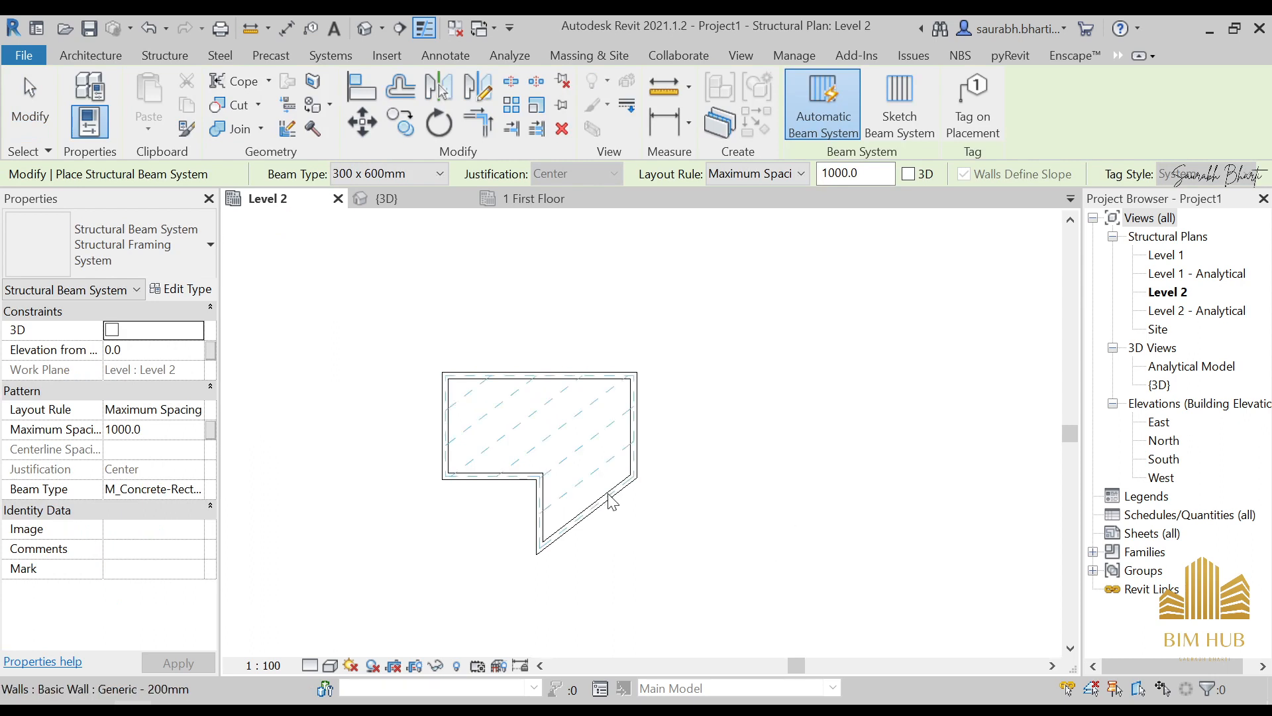
pyautogui.click(569, 531)
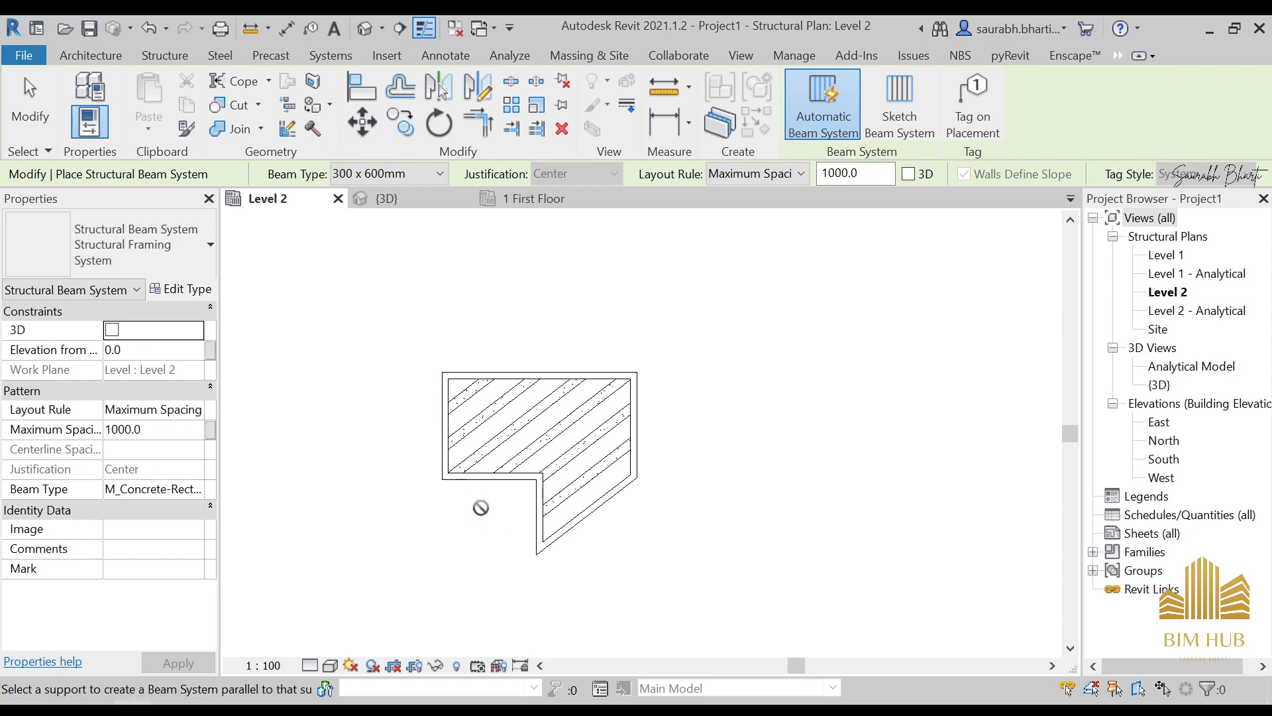
pyautogui.press('Escape')
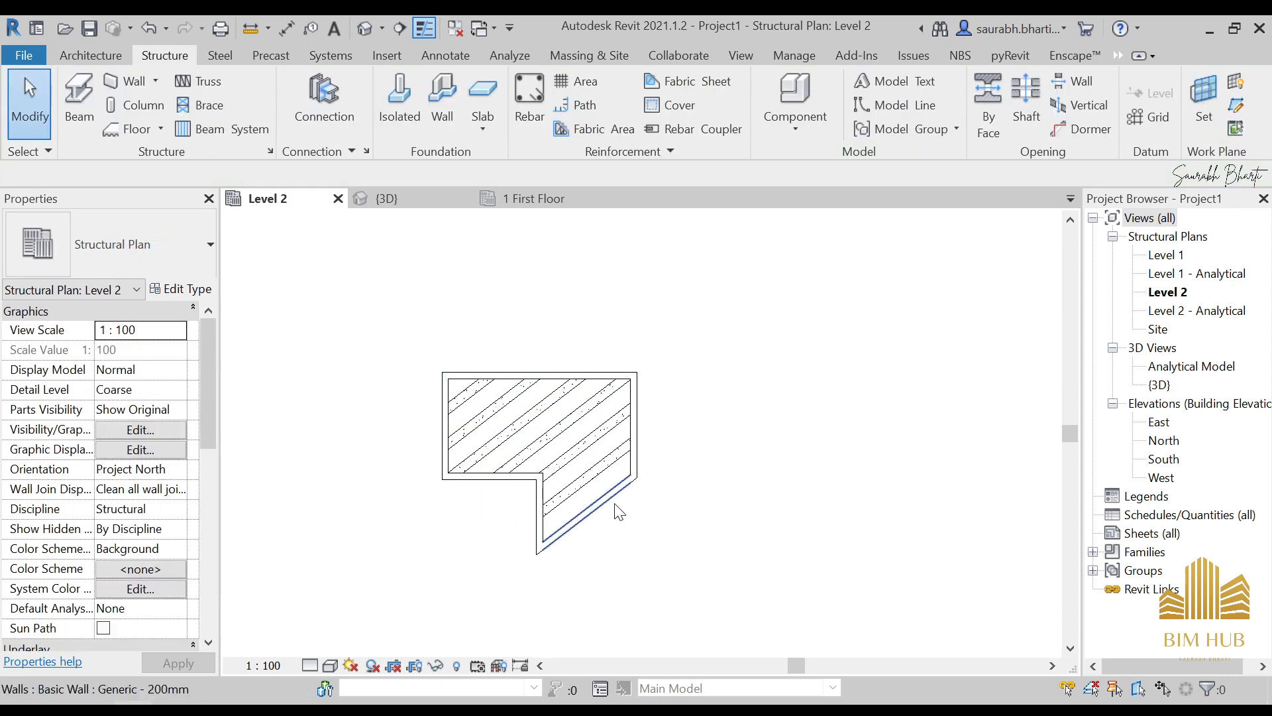
# Try the Fixed Number and Maximum Spacing layout rules on the beam system in the irregular bay with the slanted edge.
pyautogui.click(636, 462)
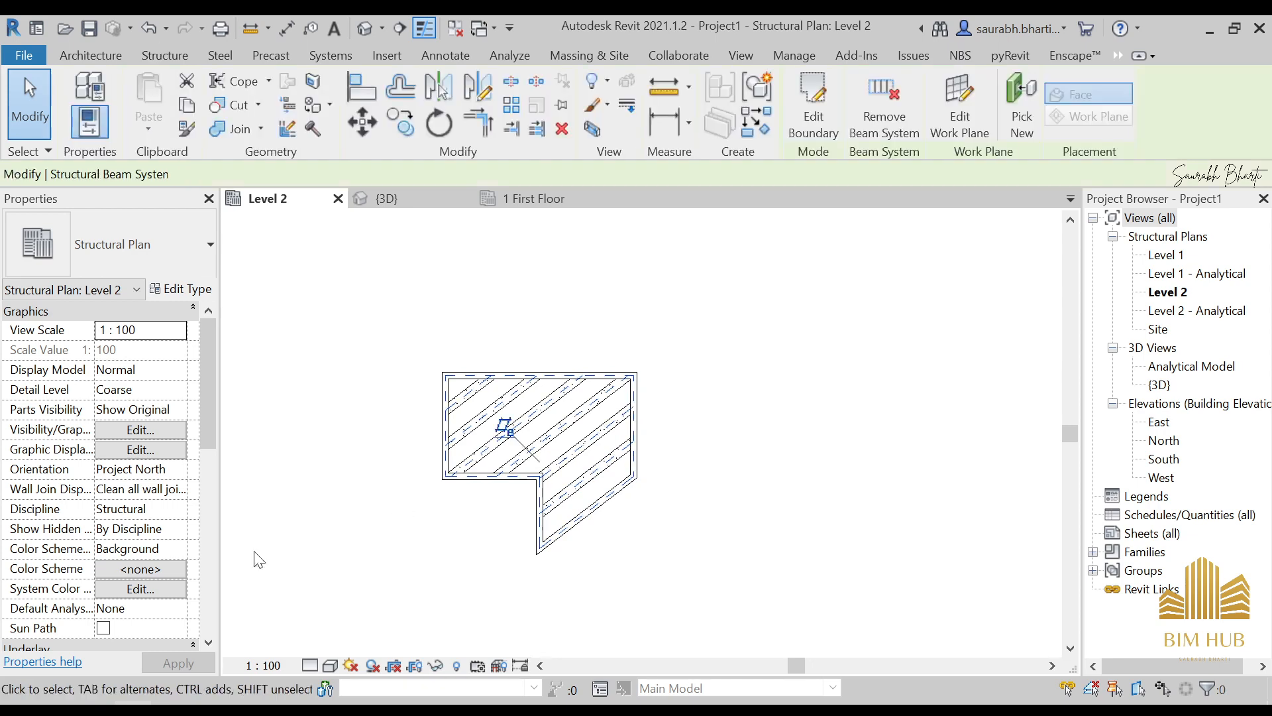
pyautogui.click(140, 409)
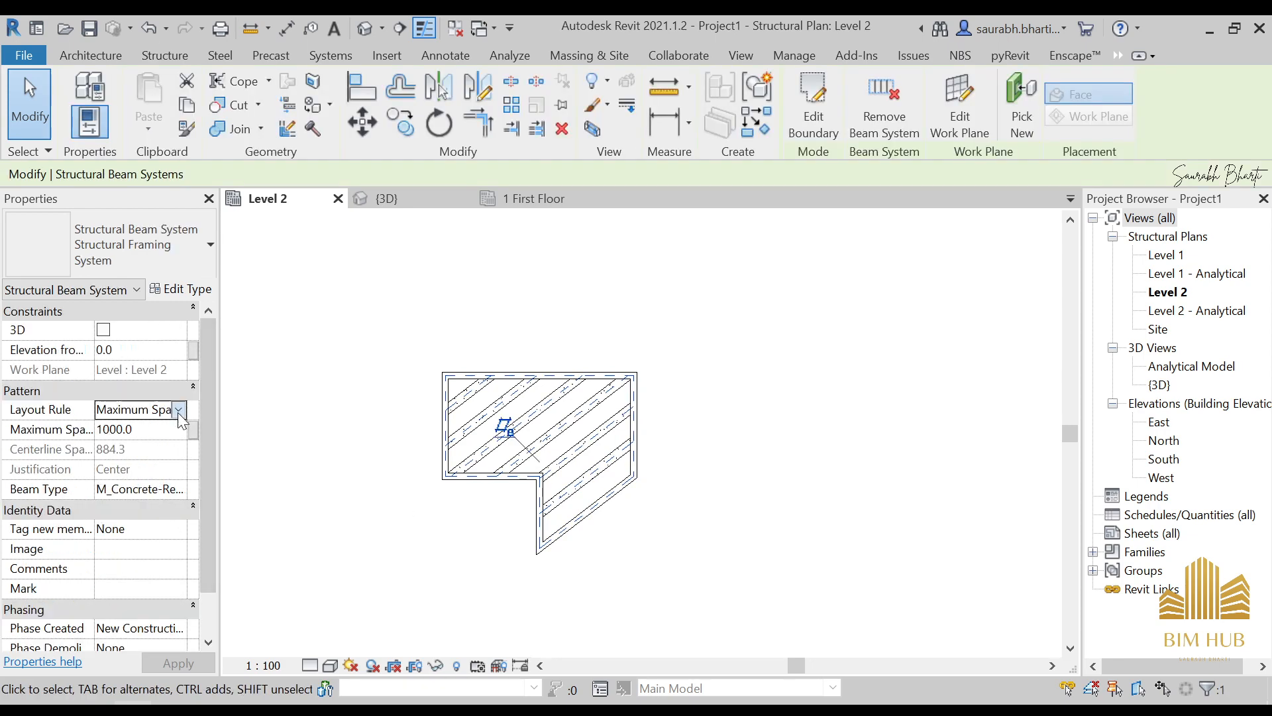
pyautogui.click(179, 409)
pyautogui.click(126, 442)
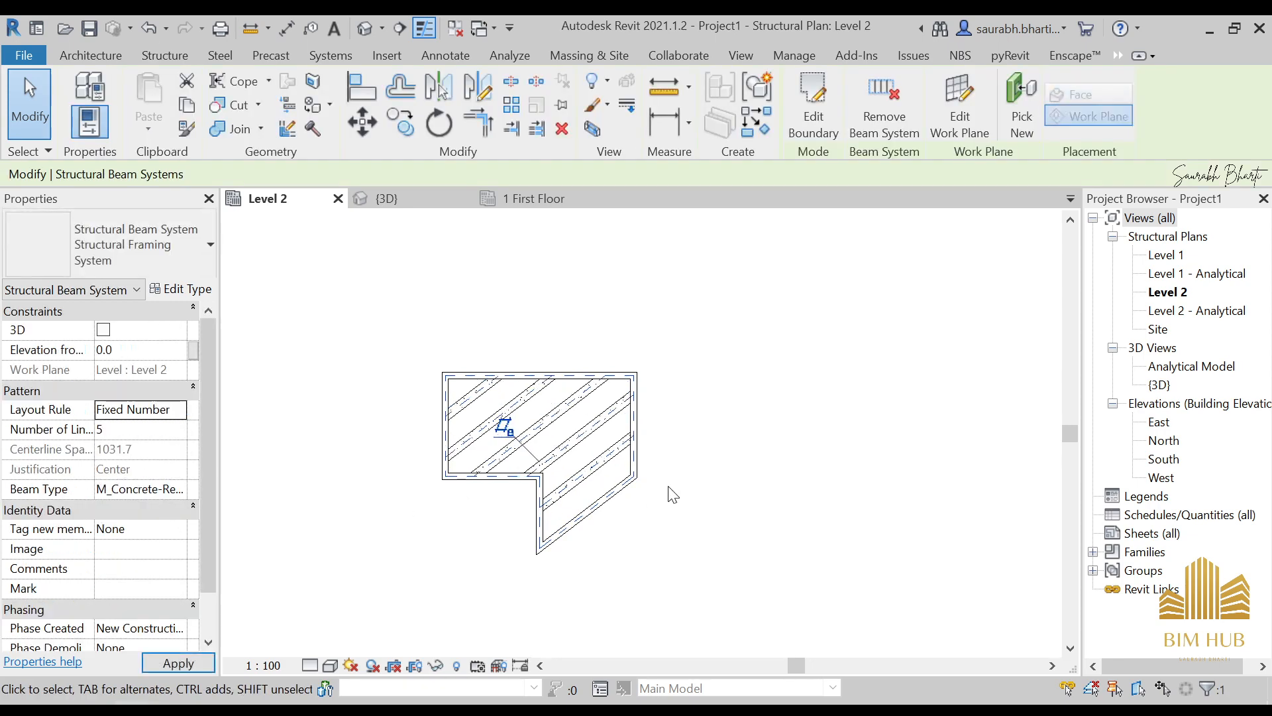
pyautogui.click(187, 416)
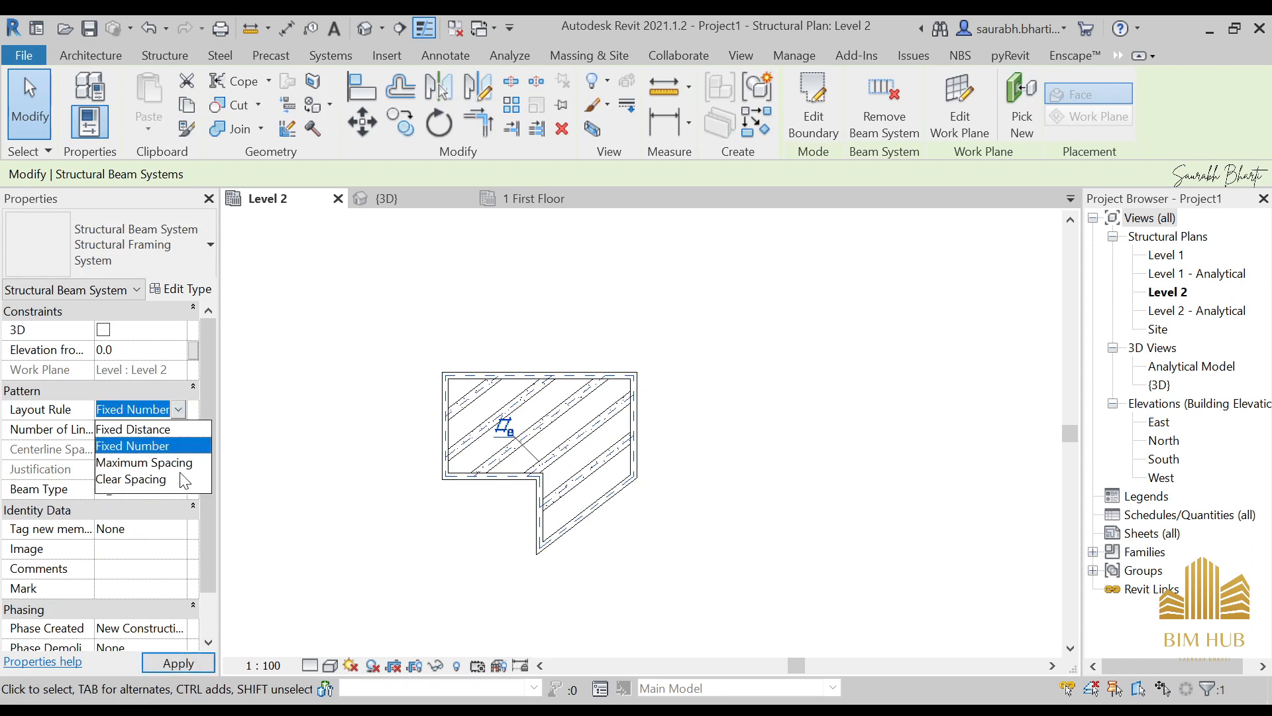
pyautogui.click(179, 460)
# Set the layout rule of the irregular bay's beam system to Clear Spacing.
pyautogui.click(188, 410)
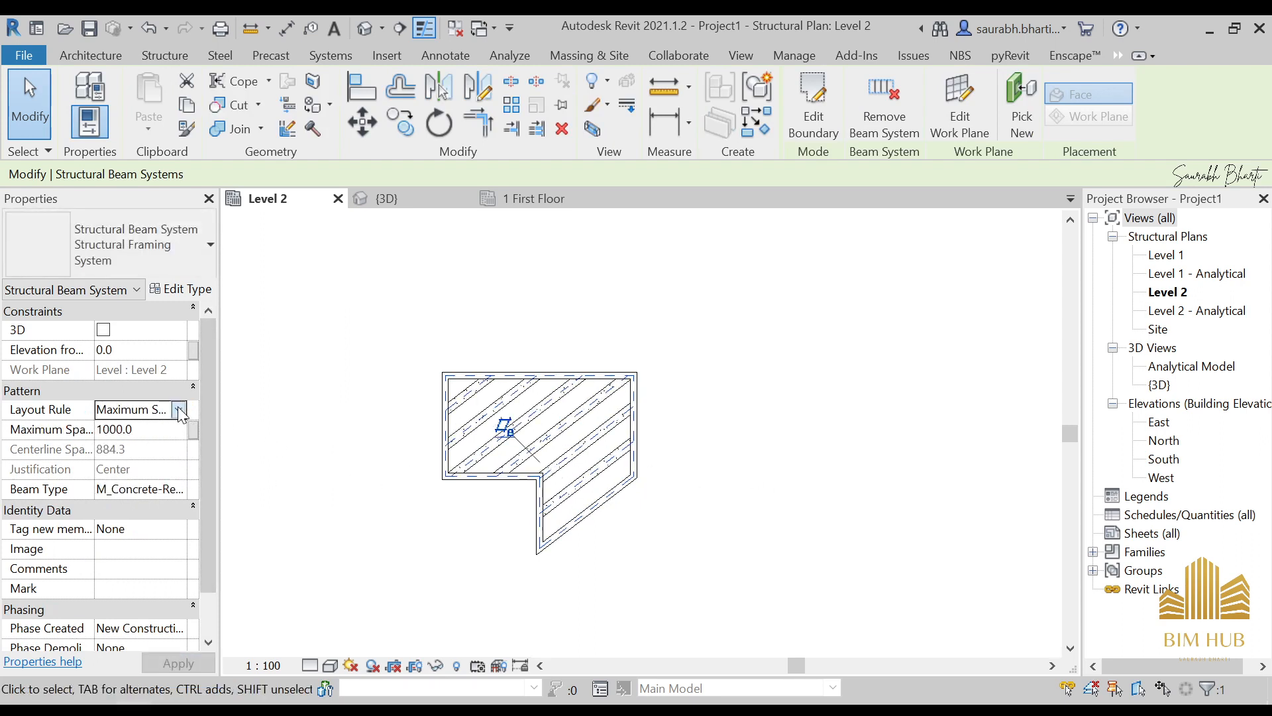
pyautogui.click(179, 409)
pyautogui.click(154, 479)
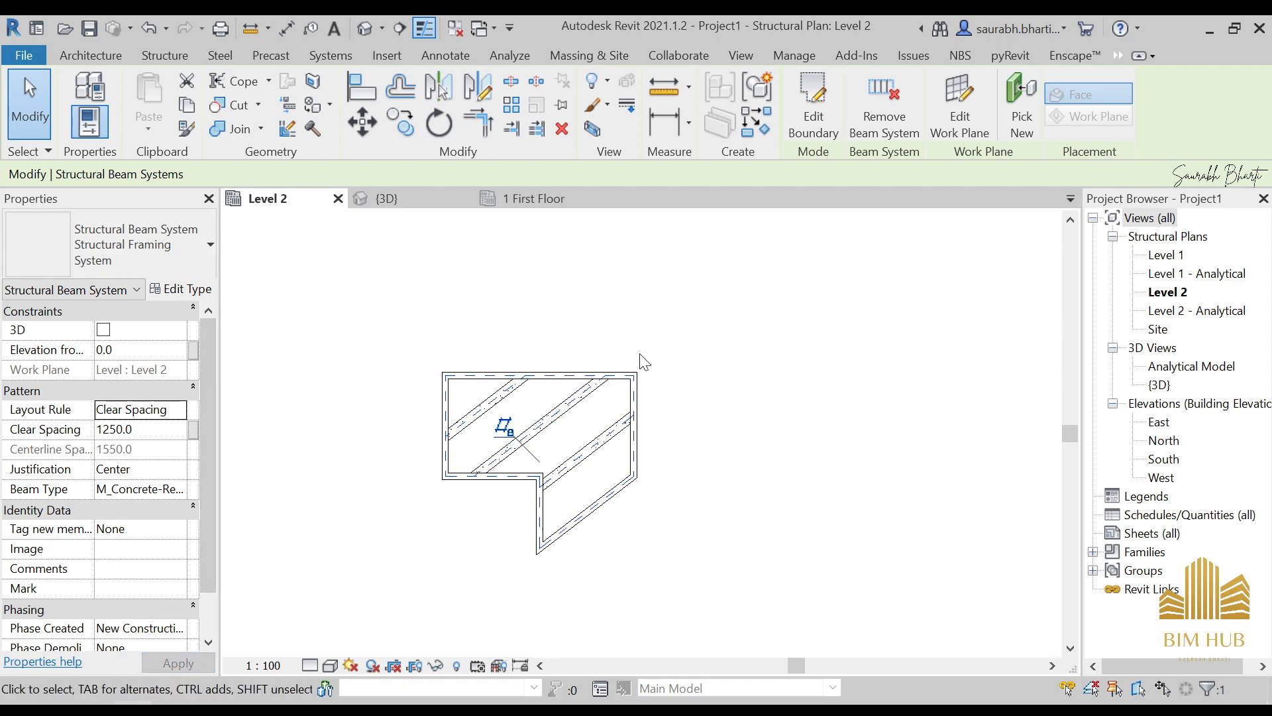
pyautogui.click(676, 463)
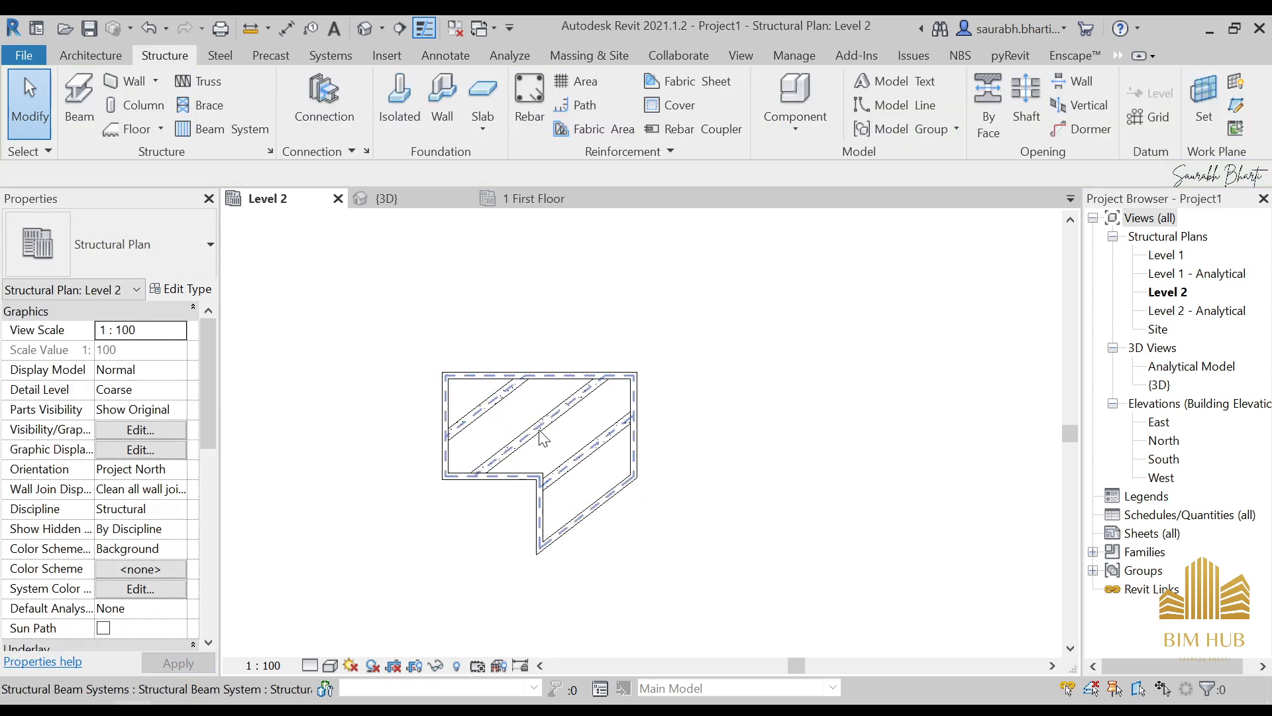
# Review the sample layout rule bays on Level 2 and close Project1 without saving its changes.
pyautogui.scroll(-2, 583, 438)
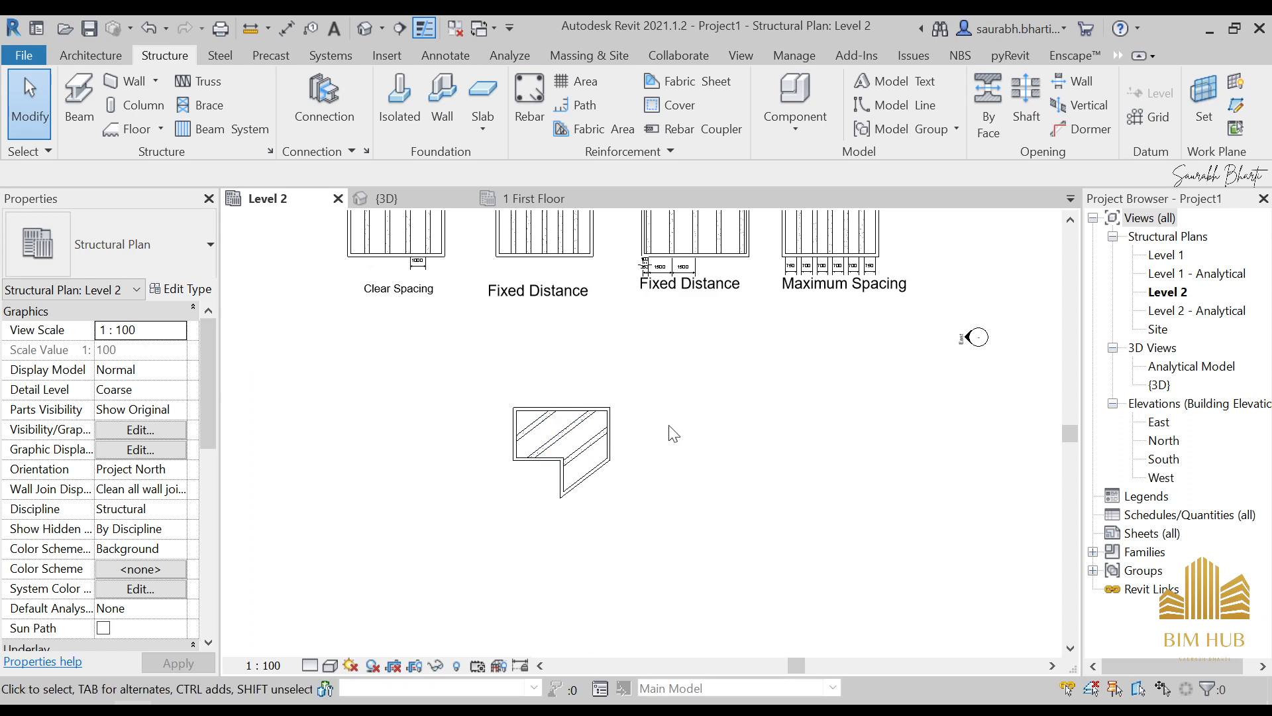
pyautogui.moveTo(673, 433); pyautogui.dragTo(659, 537, button='middle')
pyautogui.scroll(-1, 515, 528)
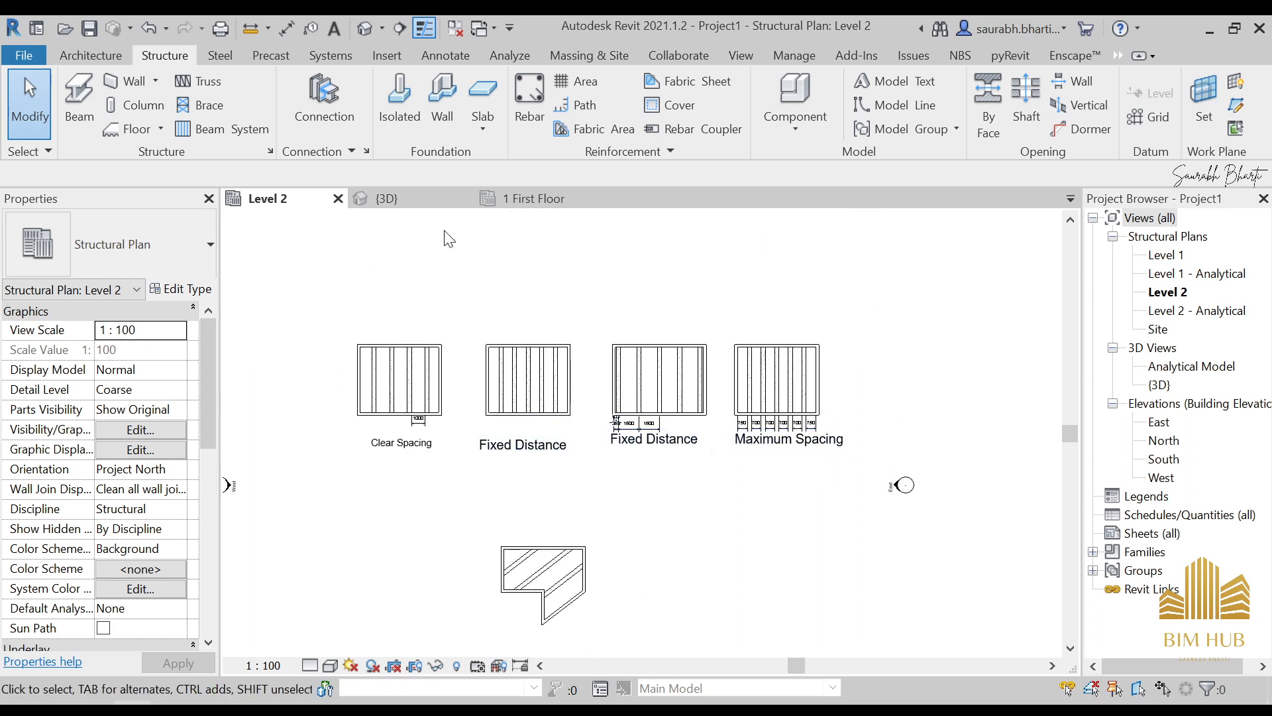
pyautogui.moveTo(352, 306)
pyautogui.mouseDown()
pyautogui.moveTo(488, 494)
pyautogui.moveTo(832, 619)
pyautogui.moveTo(816, 608)
pyautogui.mouseUp()
pyautogui.click(338, 199)
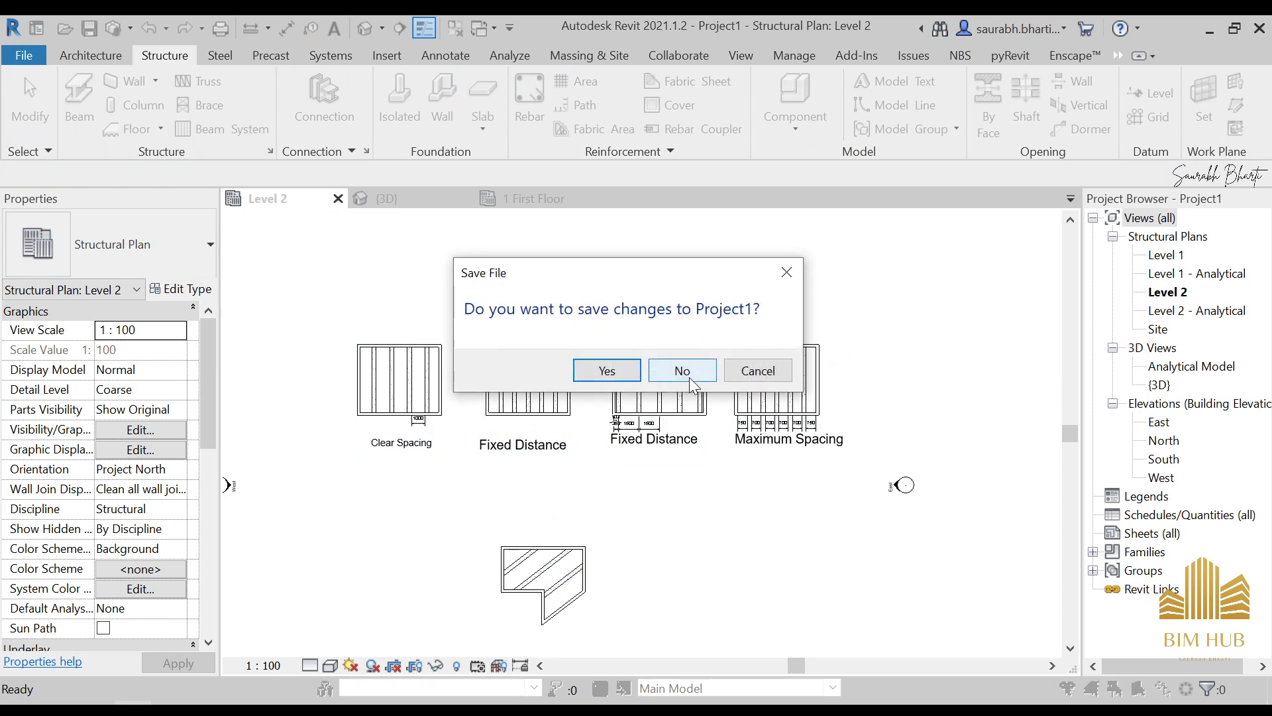
pyautogui.click(690, 376)
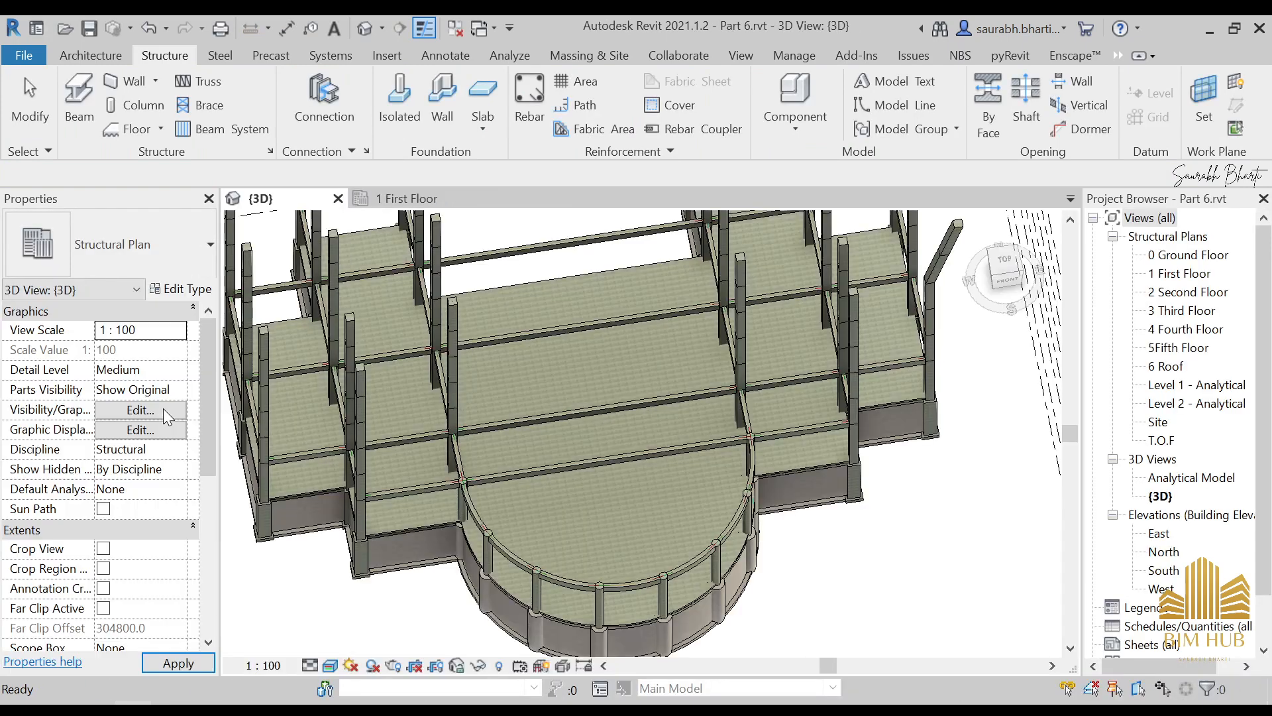
# Open the 1 First Floor structural plan and check which beam types are available for an automatic beam system.
pyautogui.scroll(-5, 824, 286)
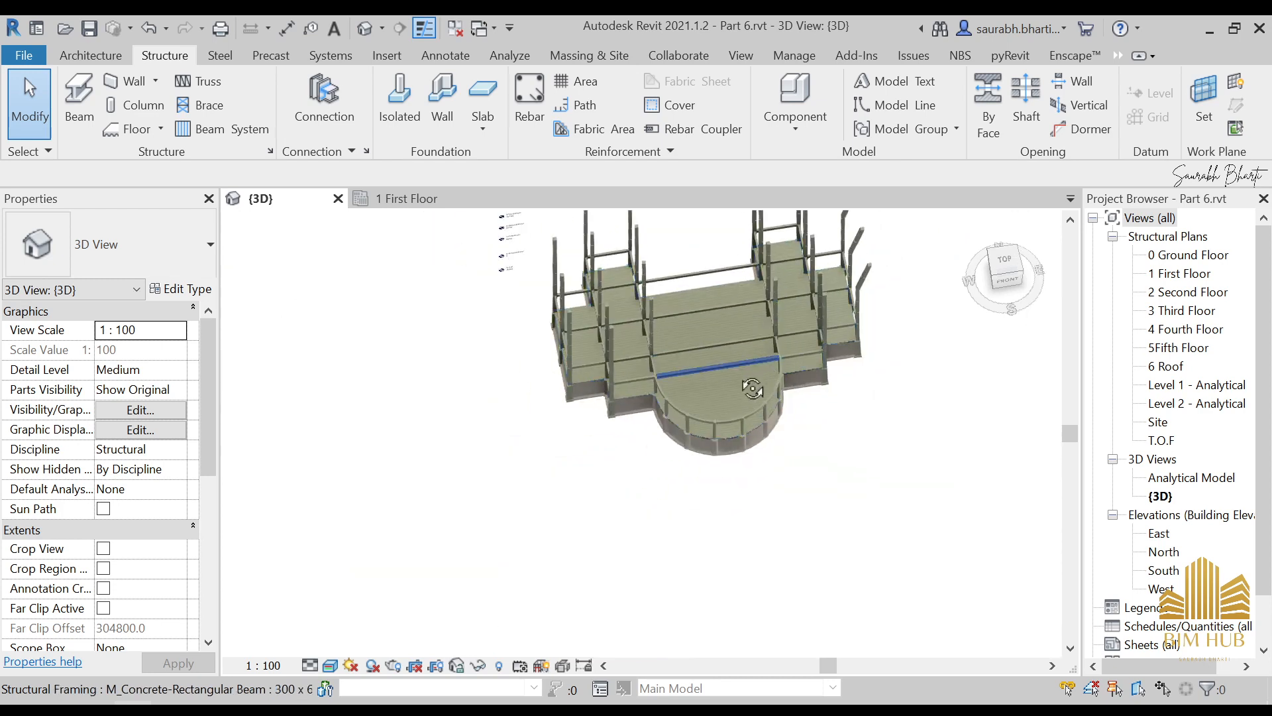
pyautogui.doubleClick(1187, 274)
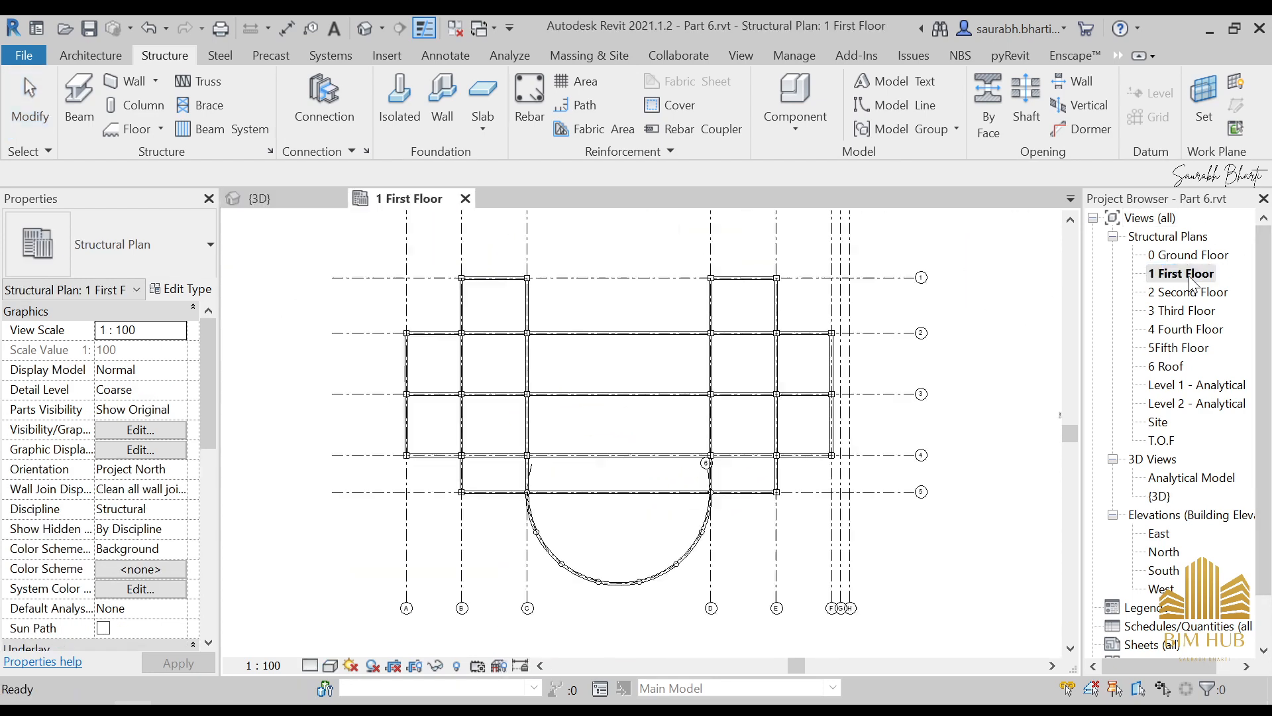
pyautogui.click(202, 126)
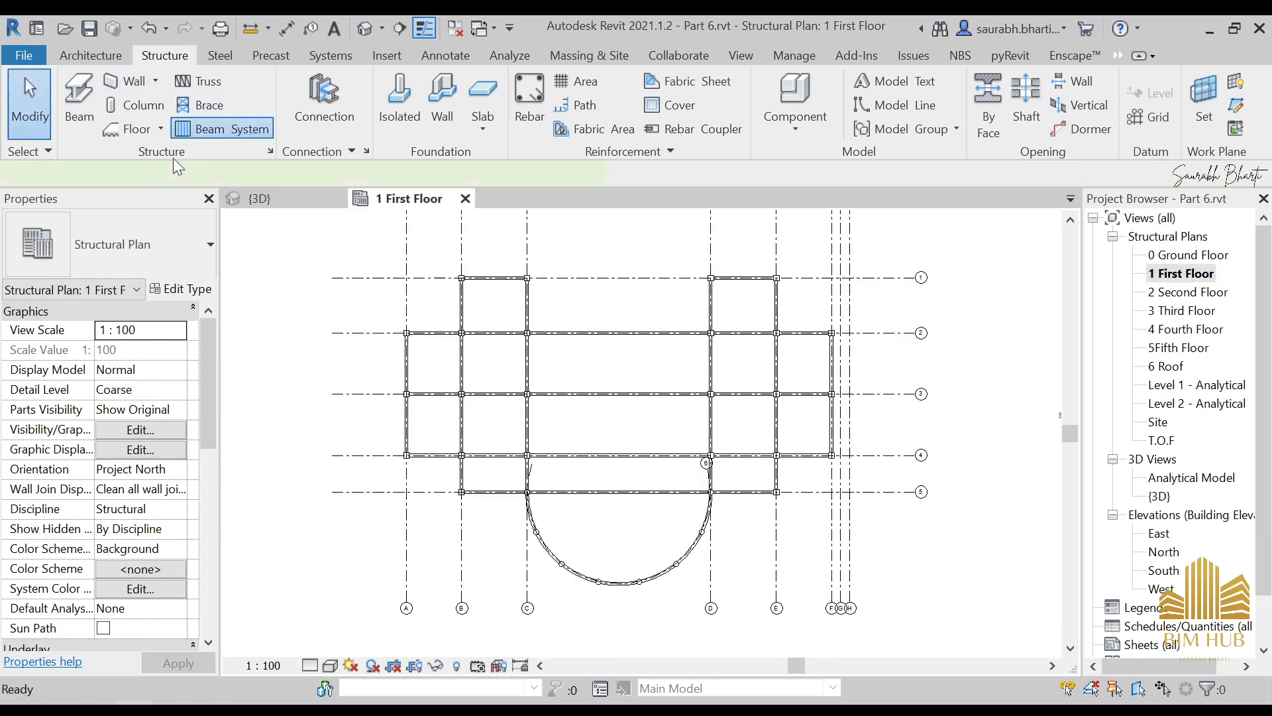
pyautogui.click(143, 250)
pyautogui.click(143, 249)
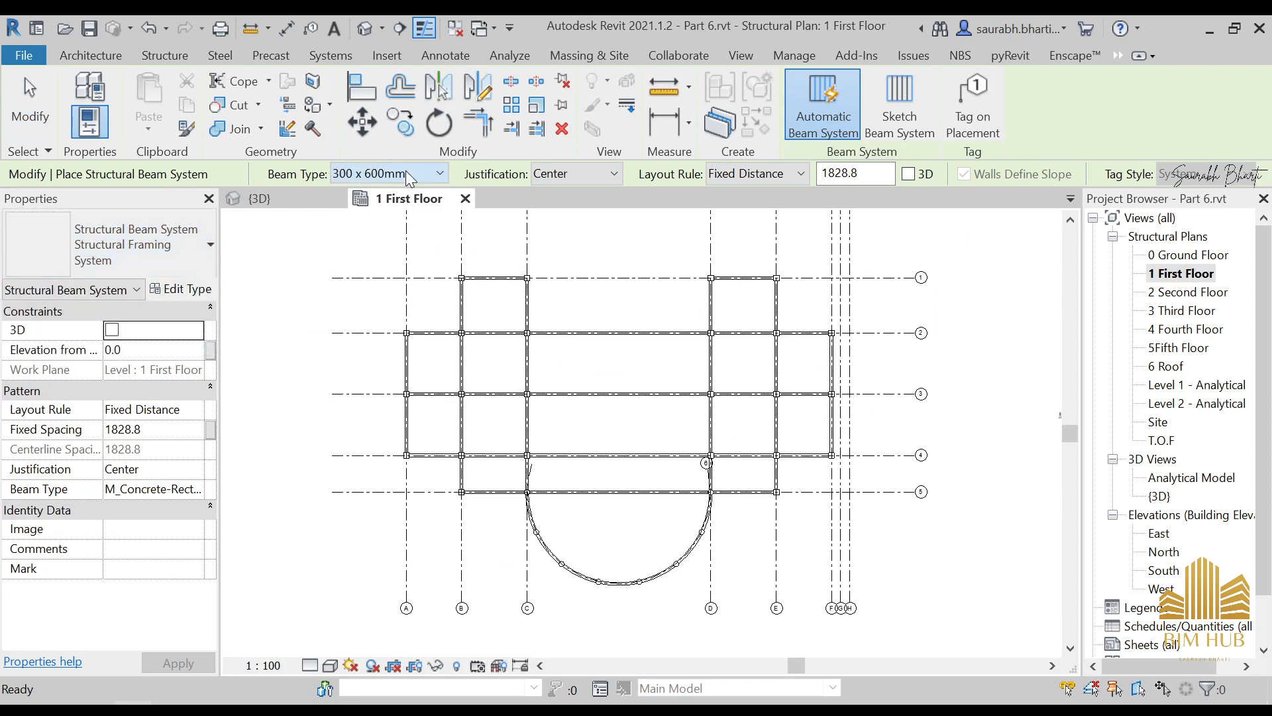
pyautogui.click(407, 173)
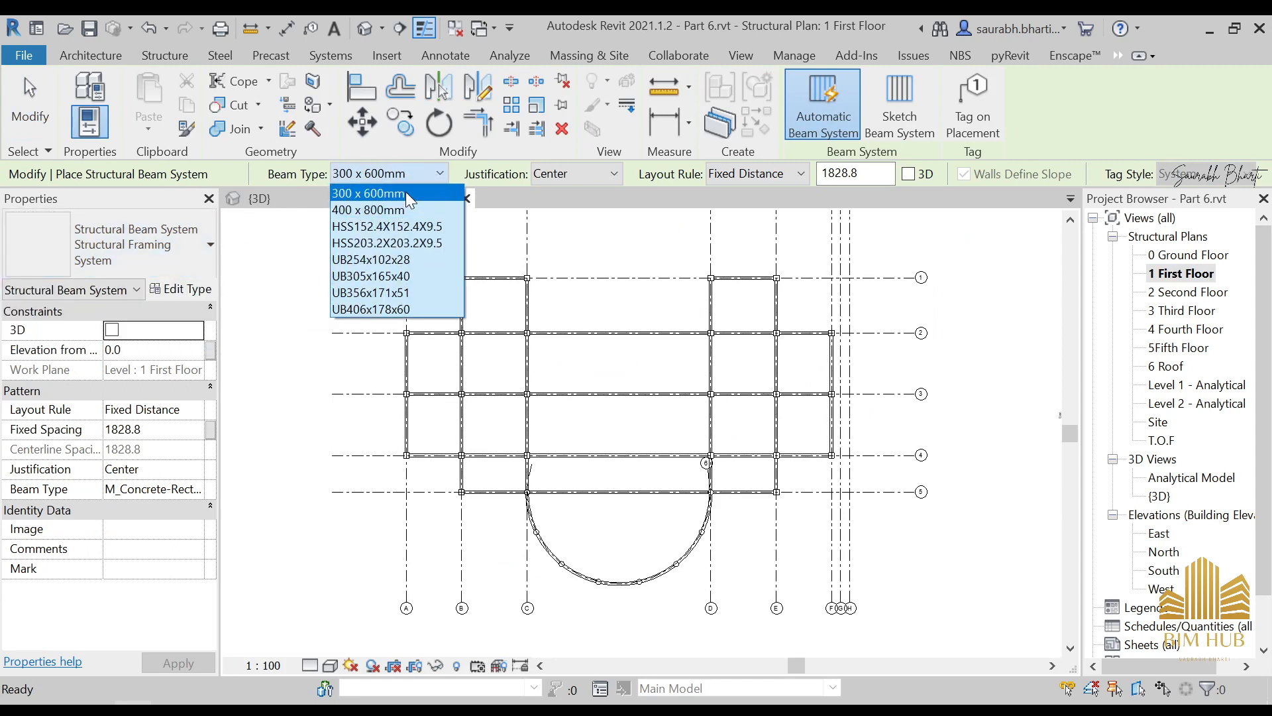
pyautogui.click(406, 193)
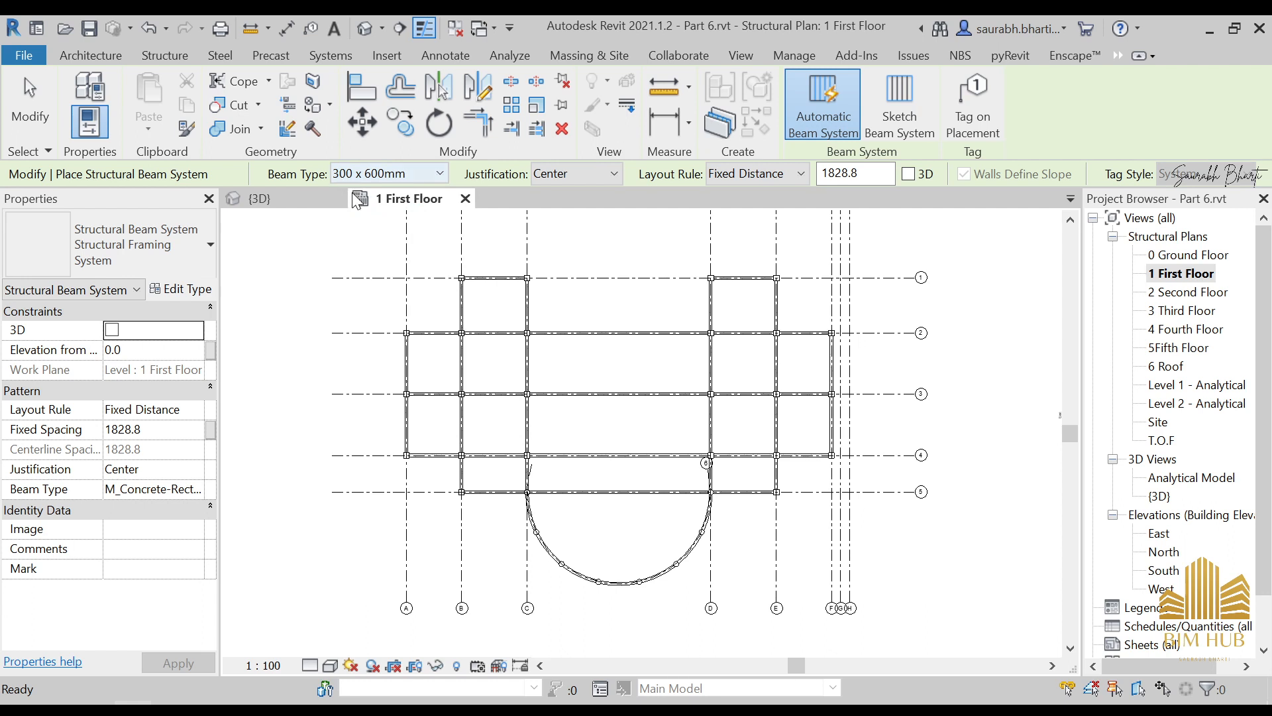
pyautogui.click(409, 176)
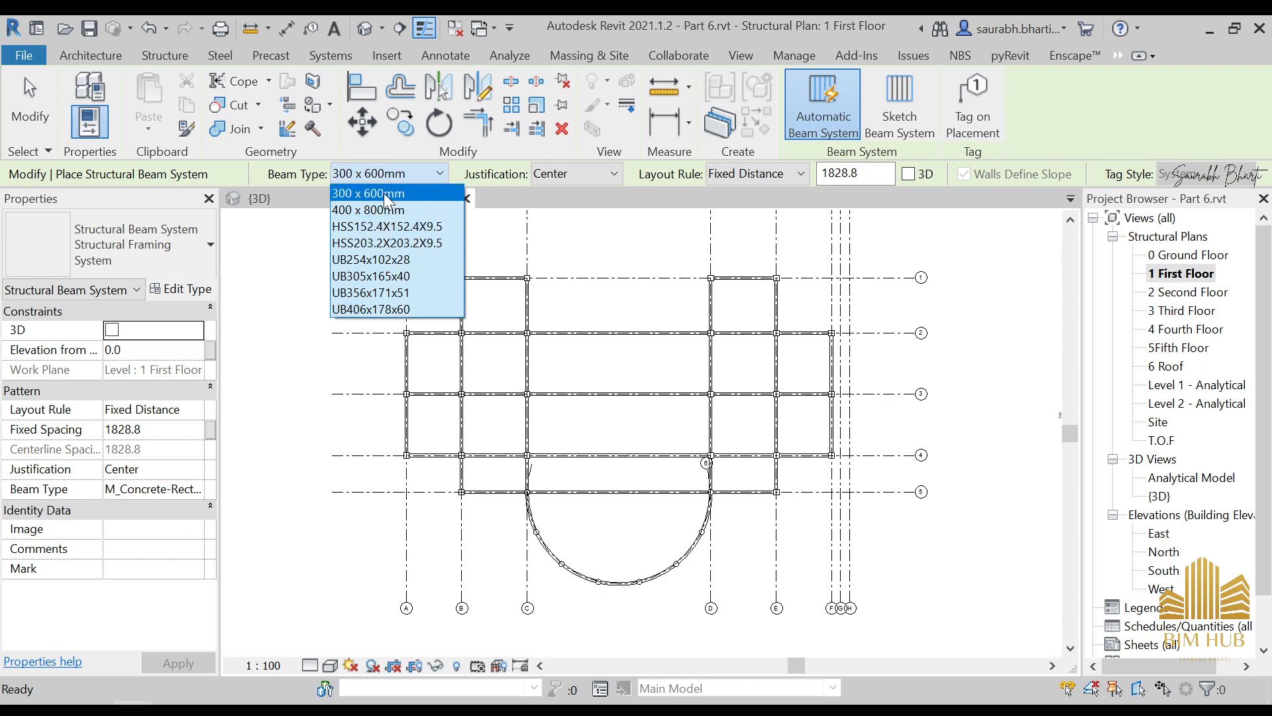
pyautogui.click(401, 175)
# Duplicate the M_Concrete-Rectangular Beam type 300 x 600mm as a new type named 150 x 400.
pyautogui.click(166, 56)
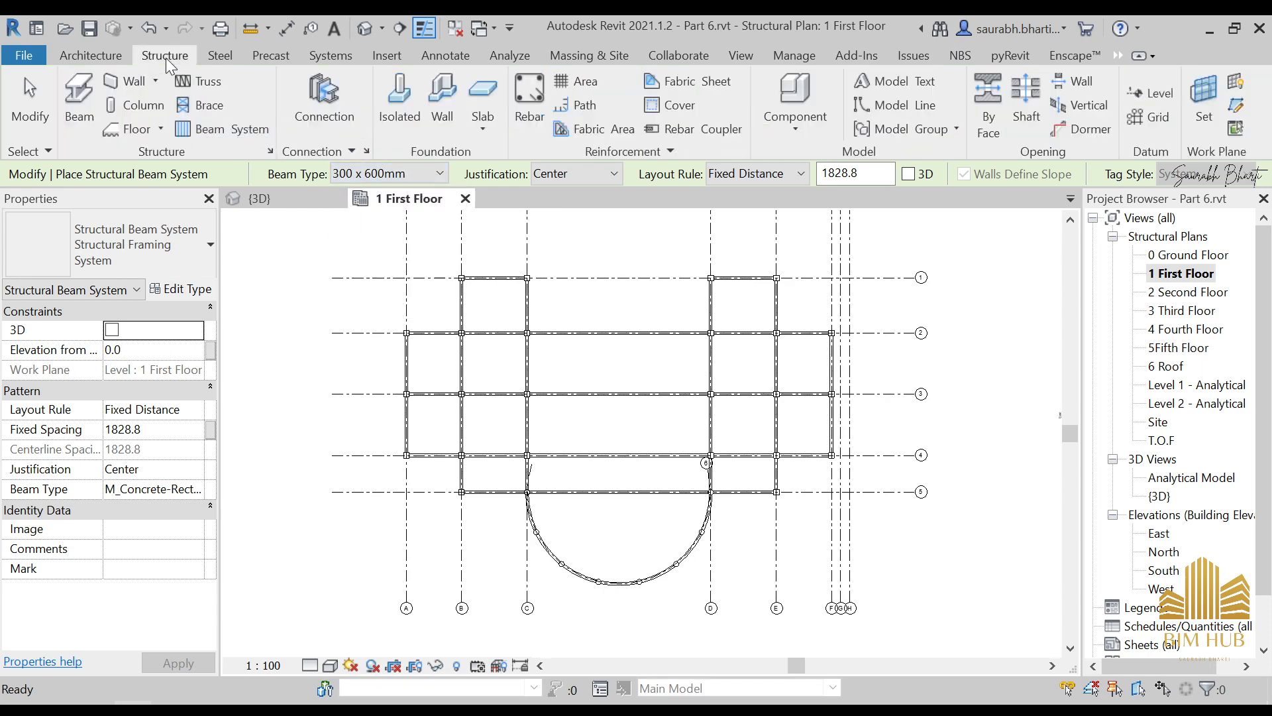
pyautogui.click(97, 89)
pyautogui.click(141, 257)
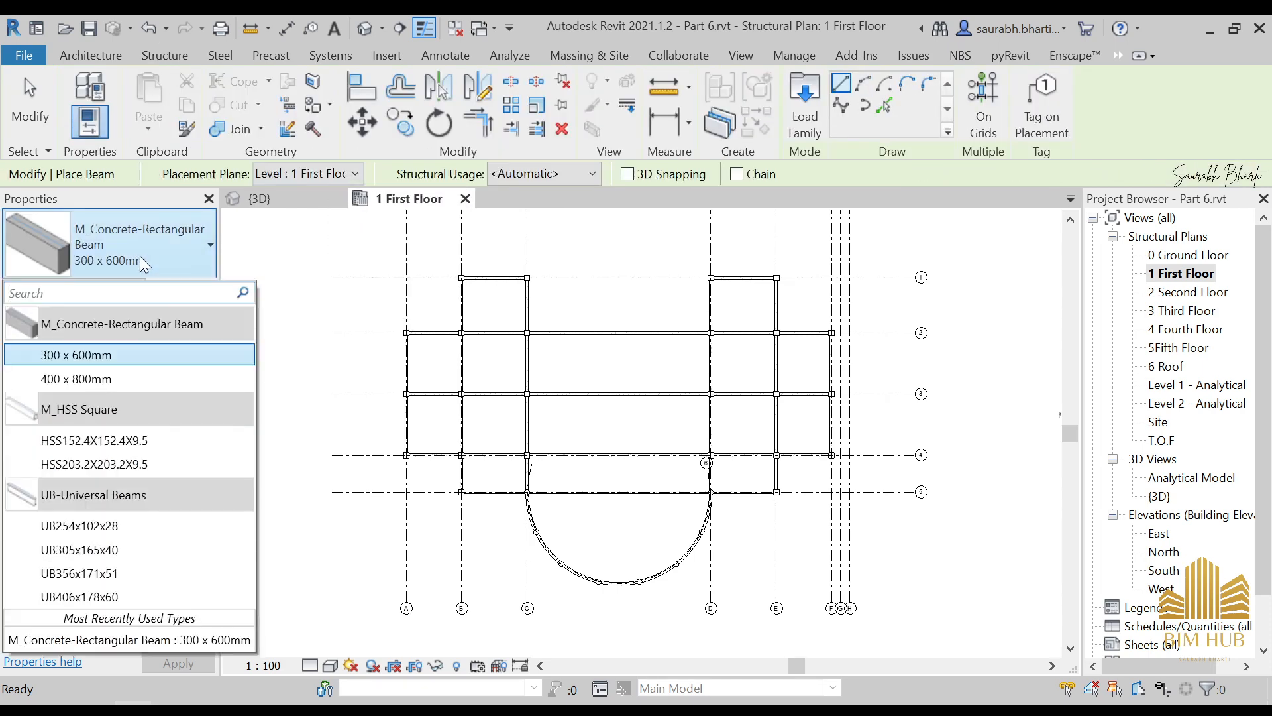
pyautogui.click(159, 294)
pyautogui.click(193, 290)
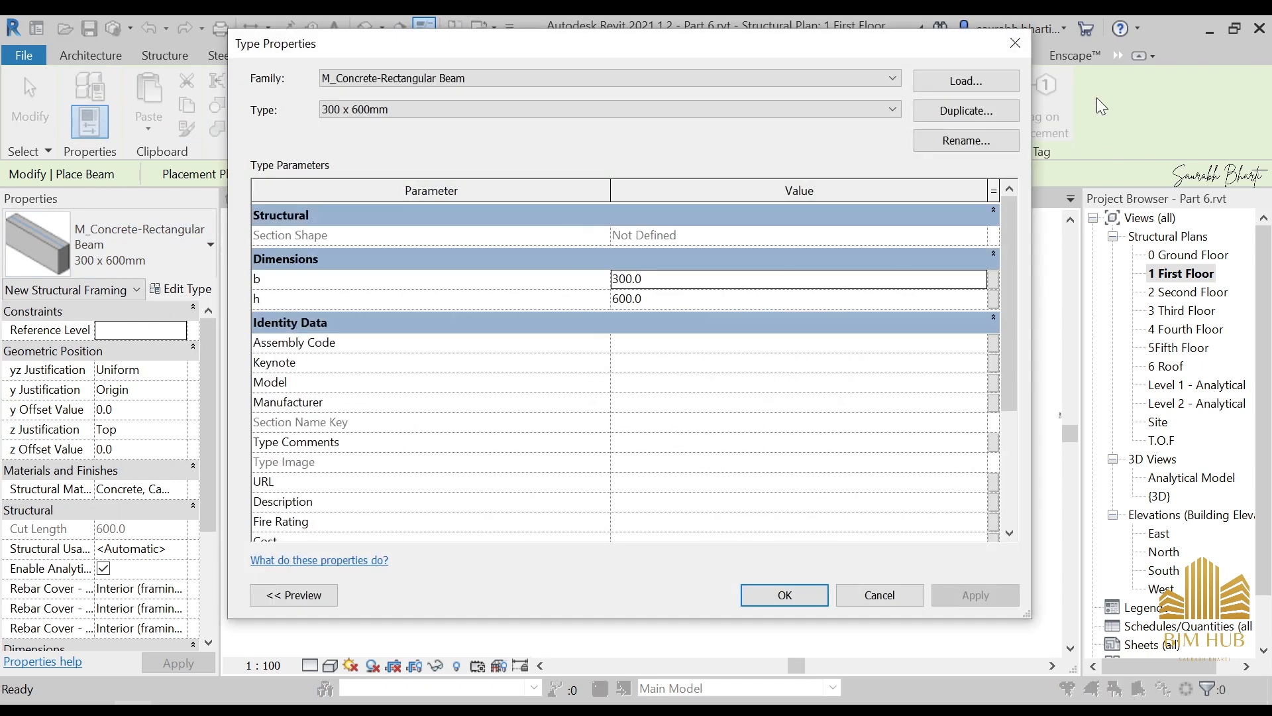
pyautogui.click(997, 113)
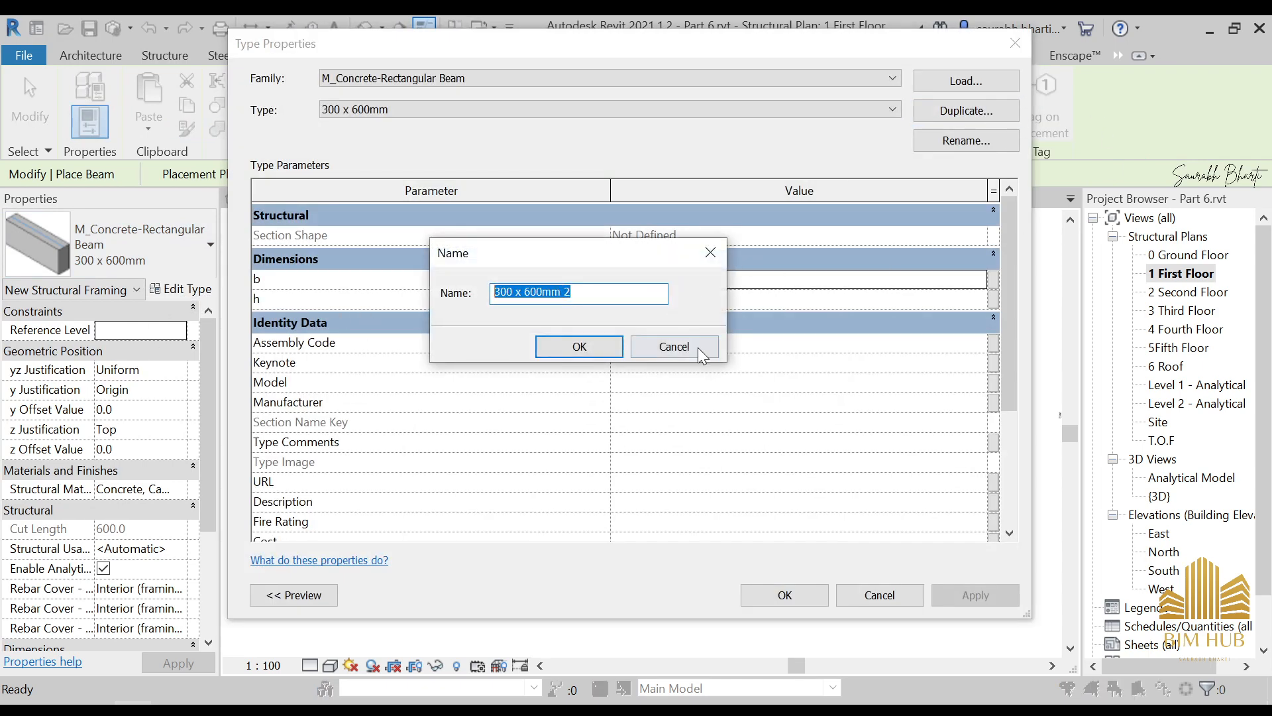
pyautogui.write('150 x 400')
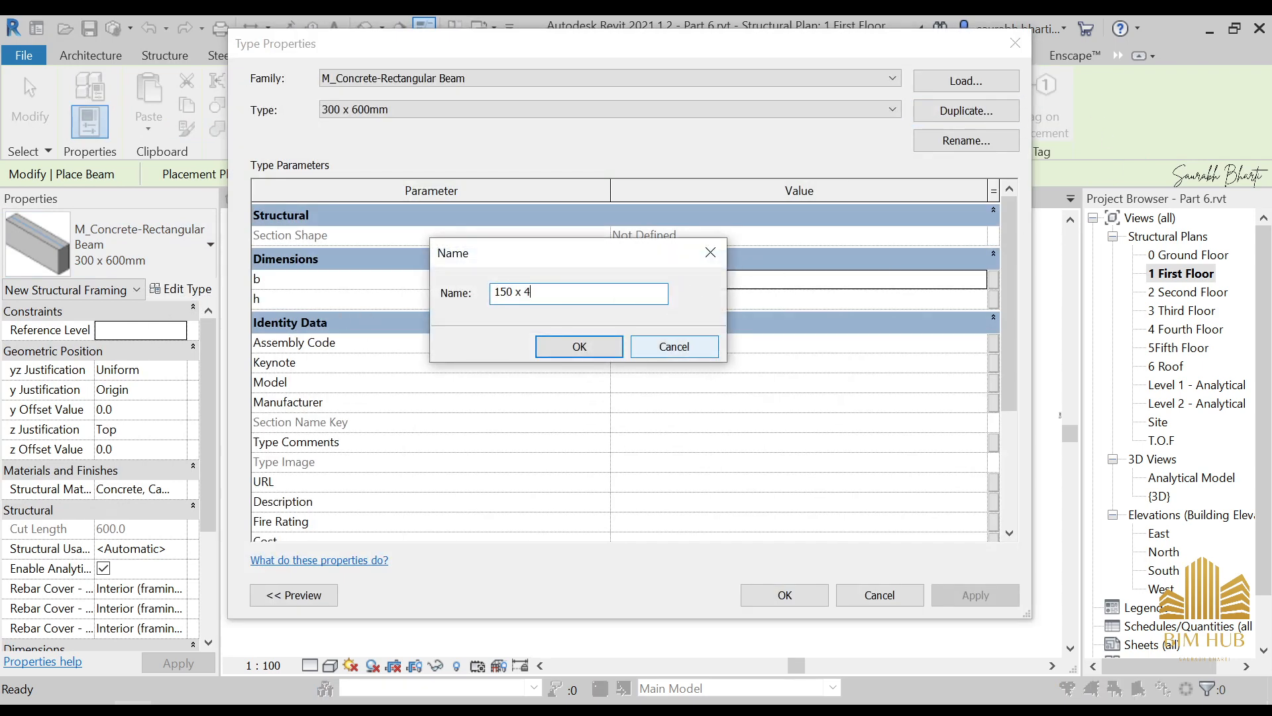
pyautogui.click(580, 346)
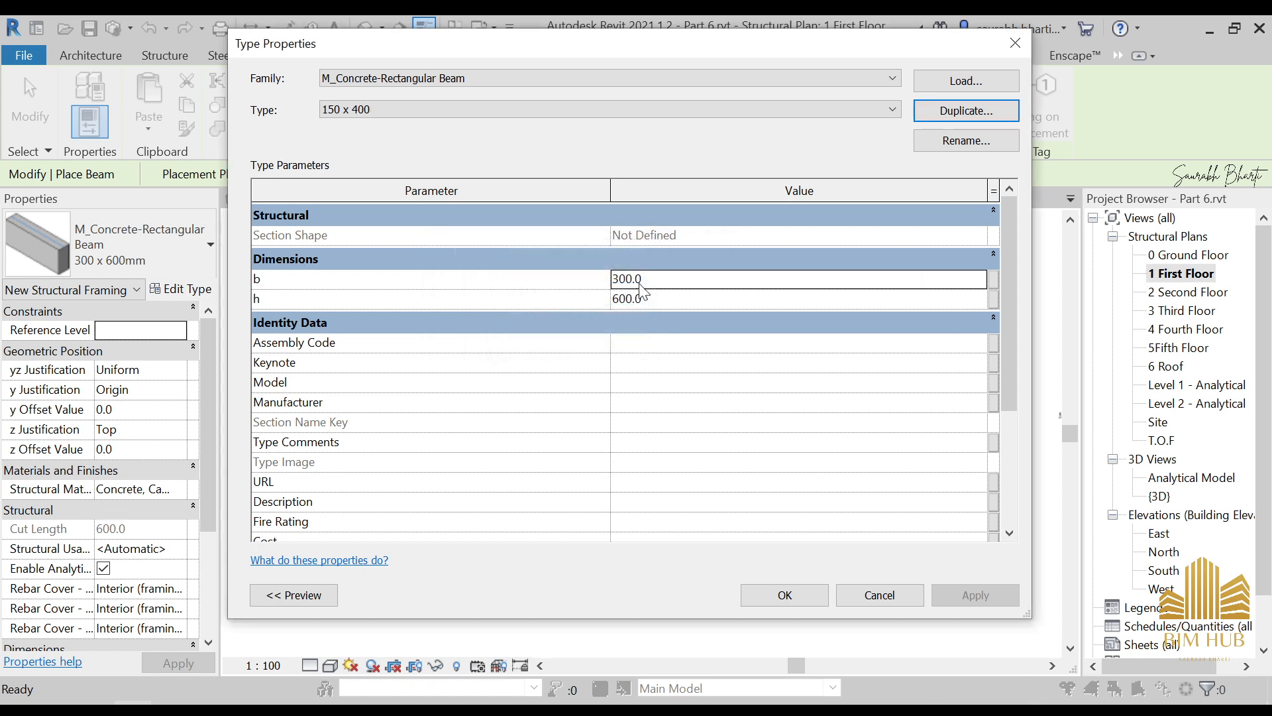
# Set the 150 x 400 beam type's dimensions to b 150 and h 400.
pyautogui.click(736, 279)
pyautogui.write('150')
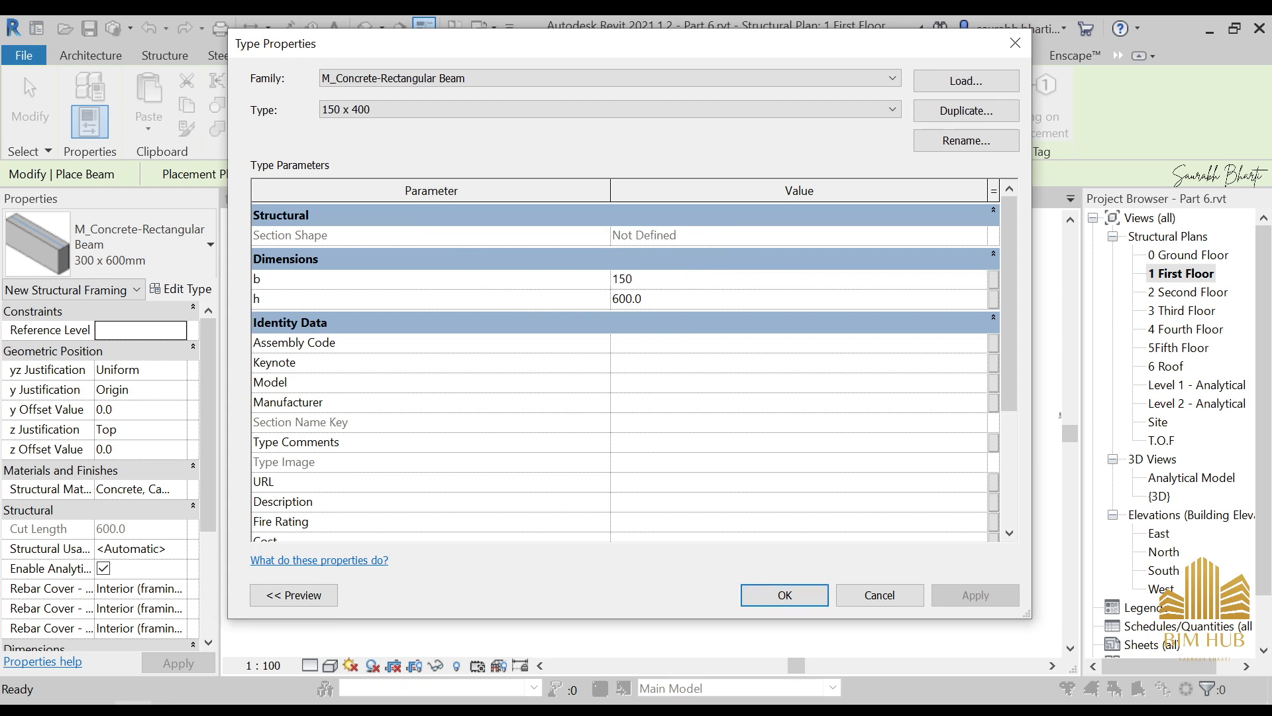
pyautogui.click(743, 301)
pyautogui.write('4')
pyautogui.click(775, 596)
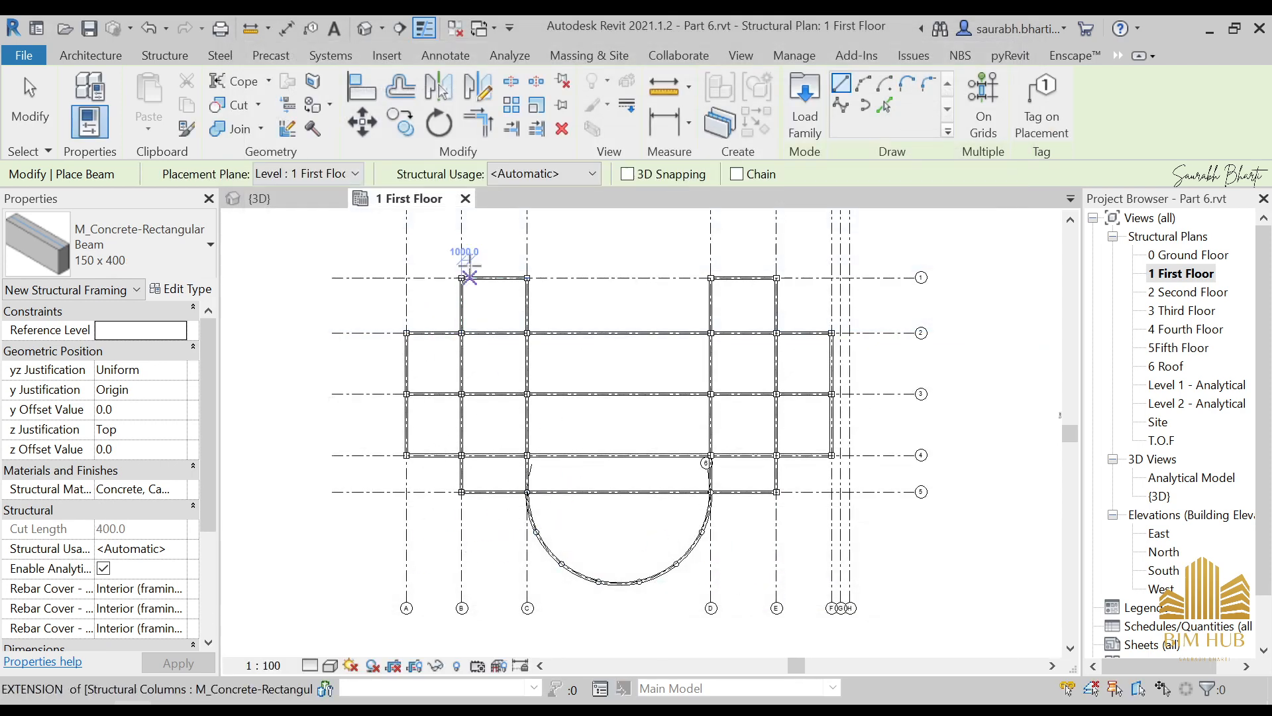
# Start an automatic beam system and choose 150 x 400 as its beam type.
pyautogui.click(164, 55)
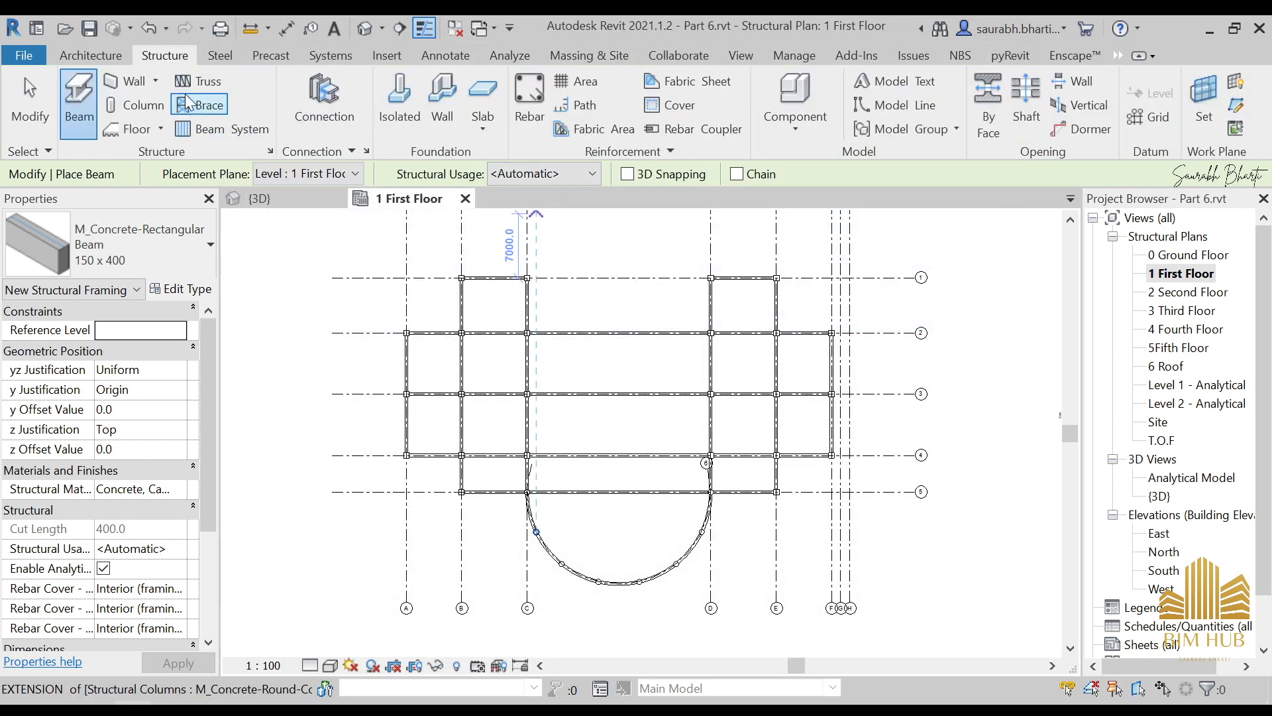
pyautogui.click(199, 125)
pyautogui.click(348, 175)
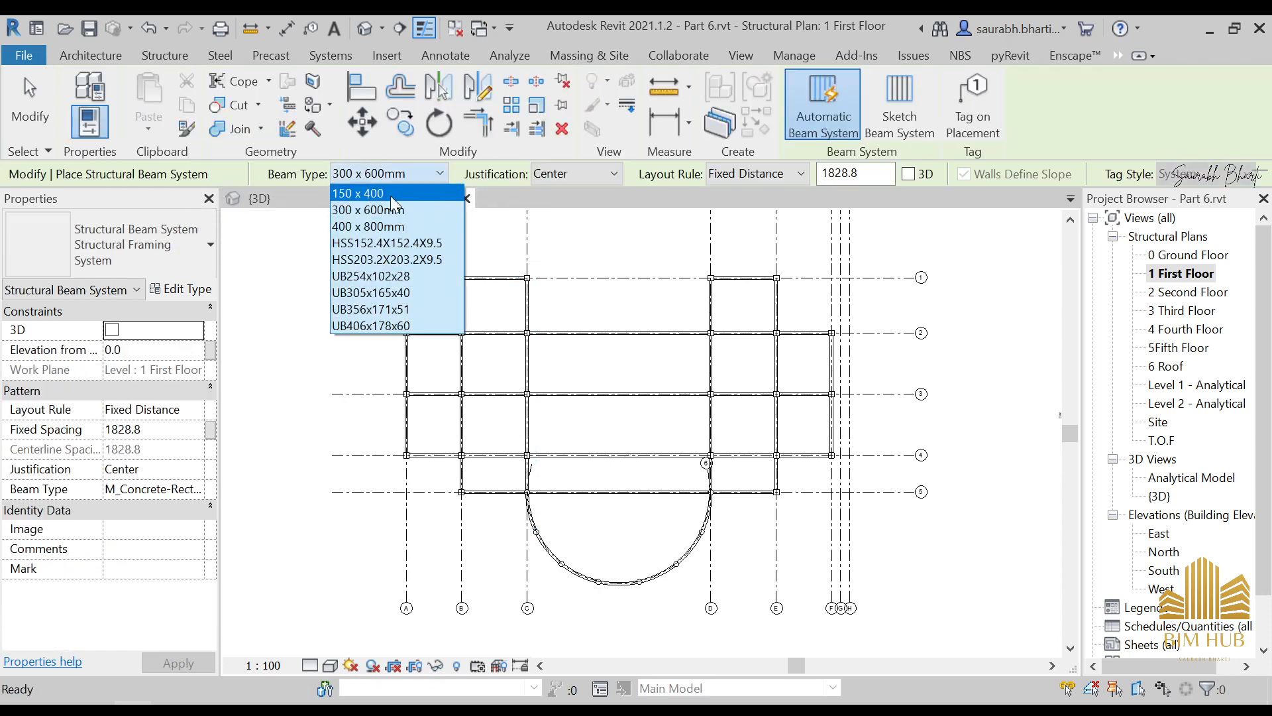
pyautogui.click(391, 193)
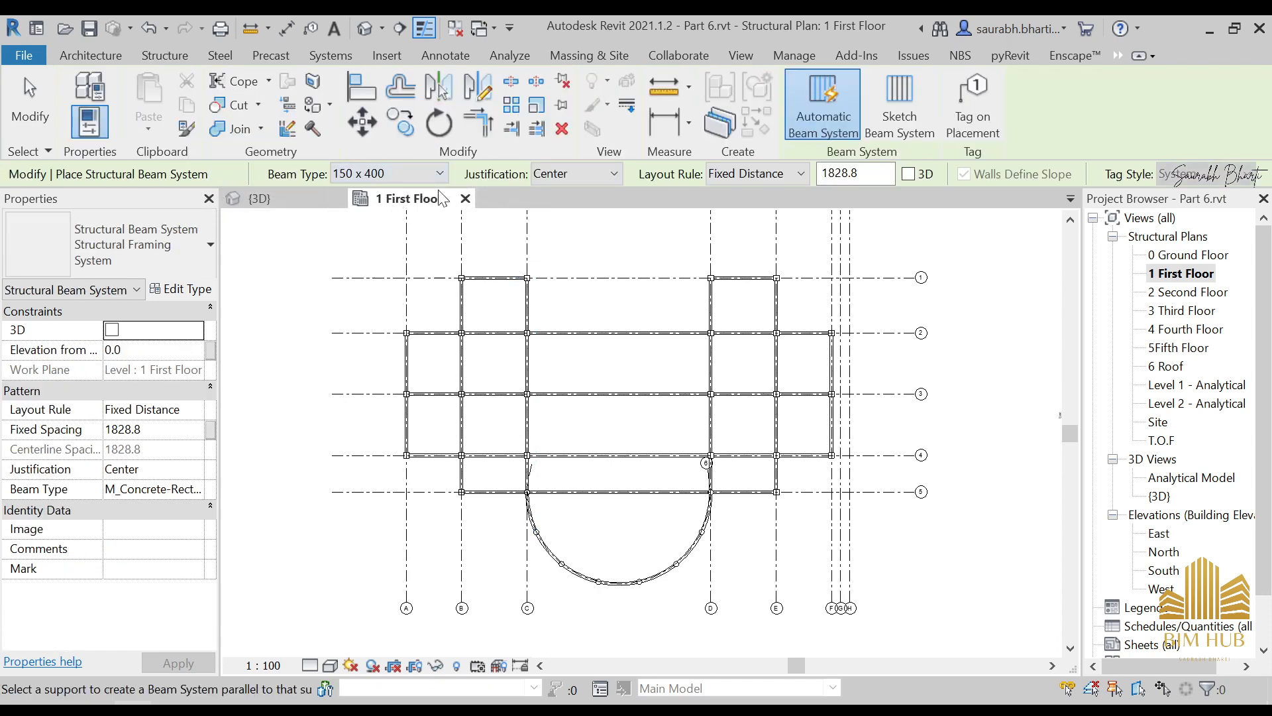
# Try a beam system parallel to grid 1 in the bay between grids B–C and 1–2, and undo it.
pyautogui.scroll(-2, 497, 292)
pyautogui.scroll(2, 497, 292)
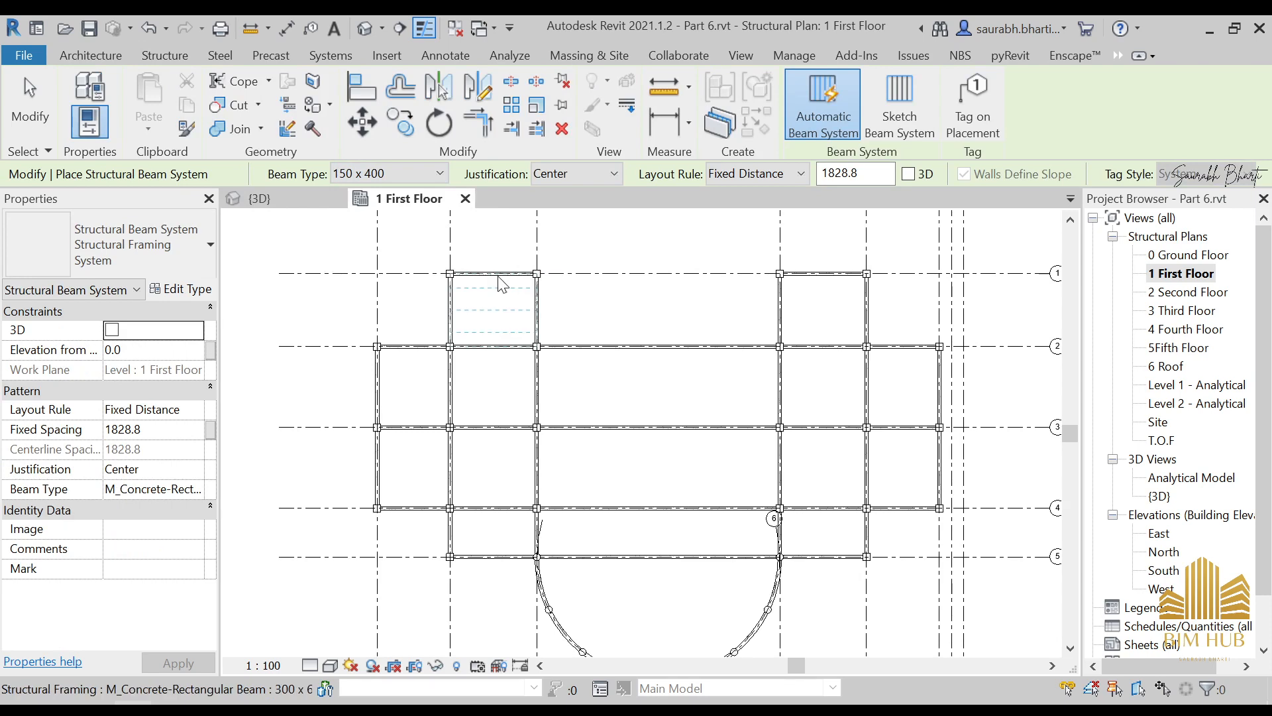
pyautogui.scroll(3, 501, 300)
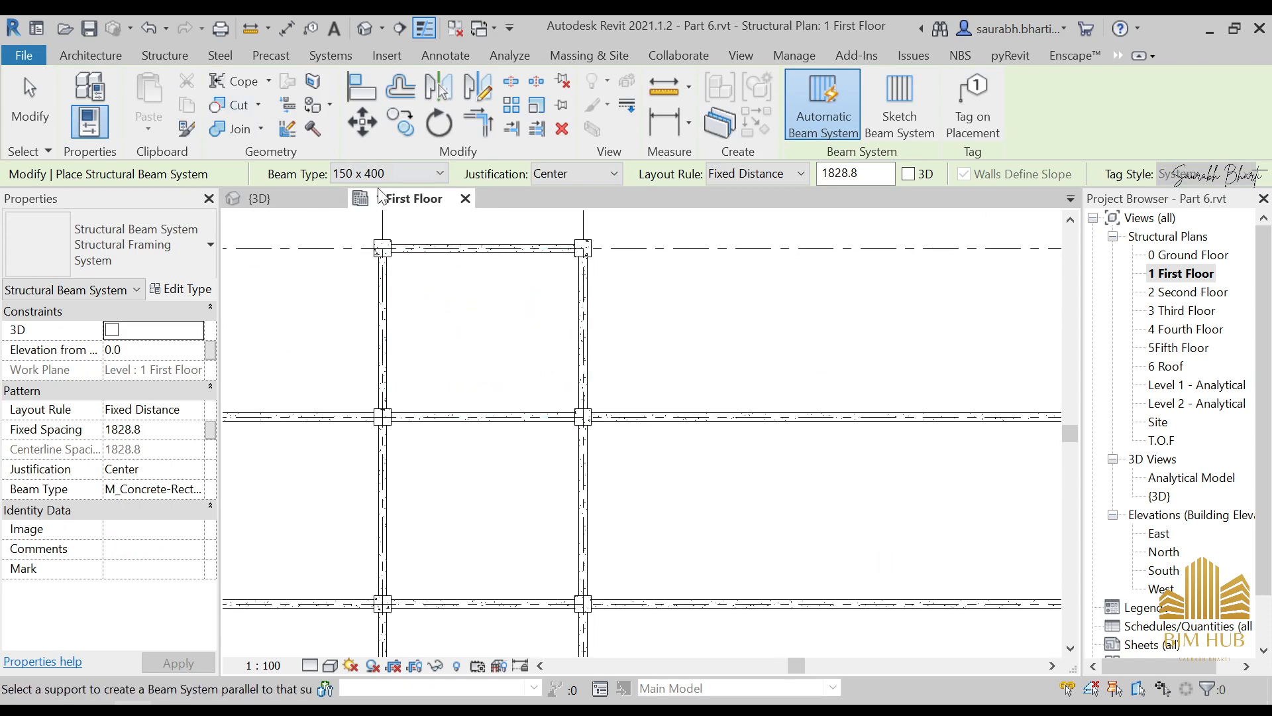
pyautogui.click(462, 264)
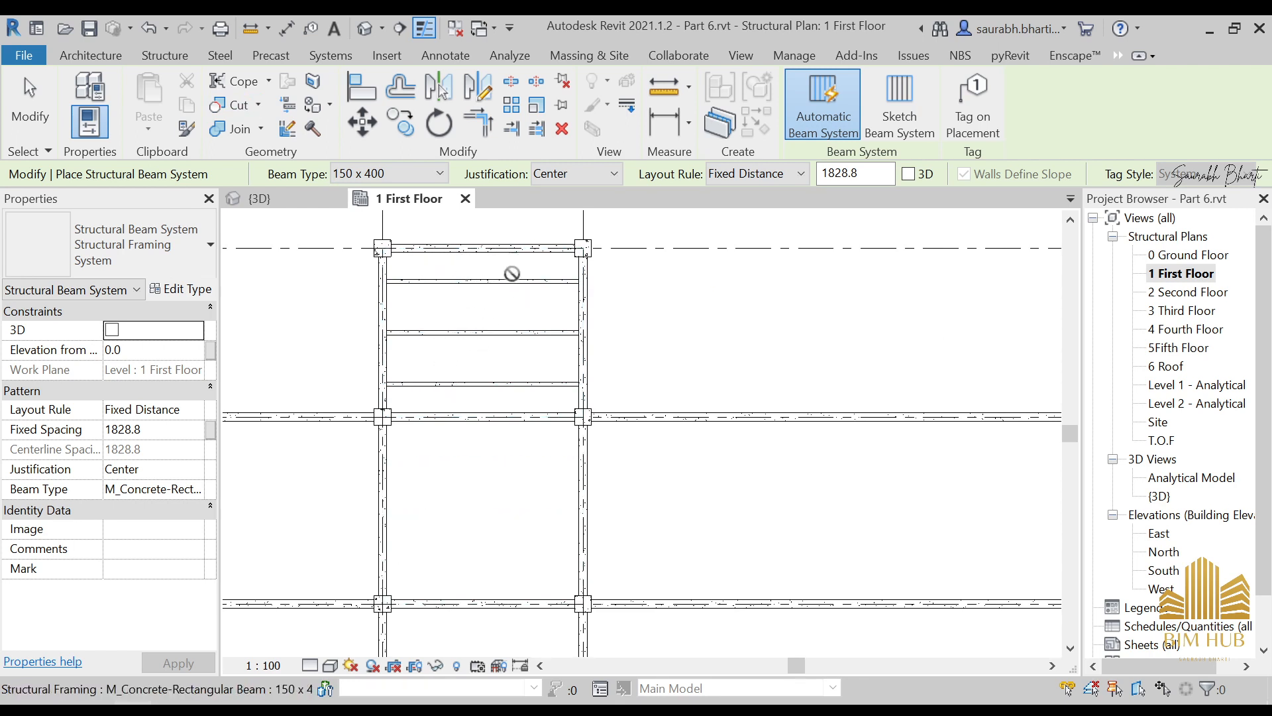
pyautogui.hotkey('ctrl', 'z')
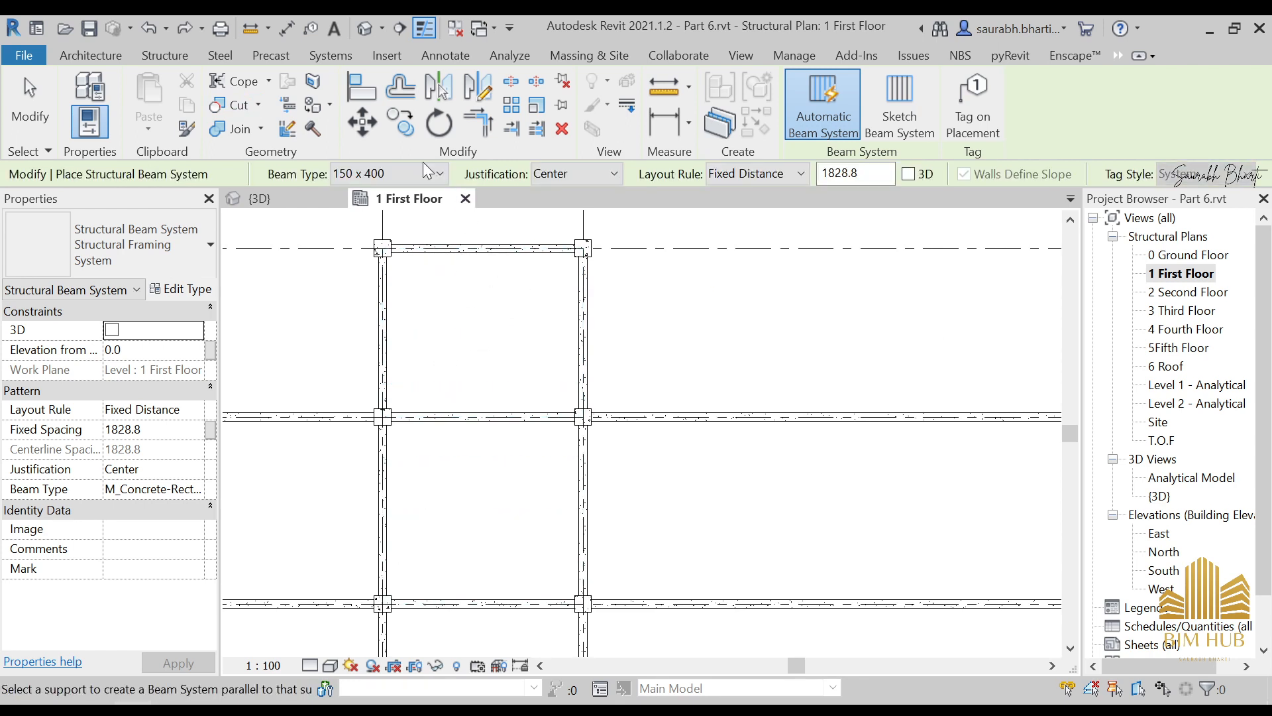
# Restart automatic beam system placement and set the fixed spacing to 1250.
pyautogui.click(169, 54)
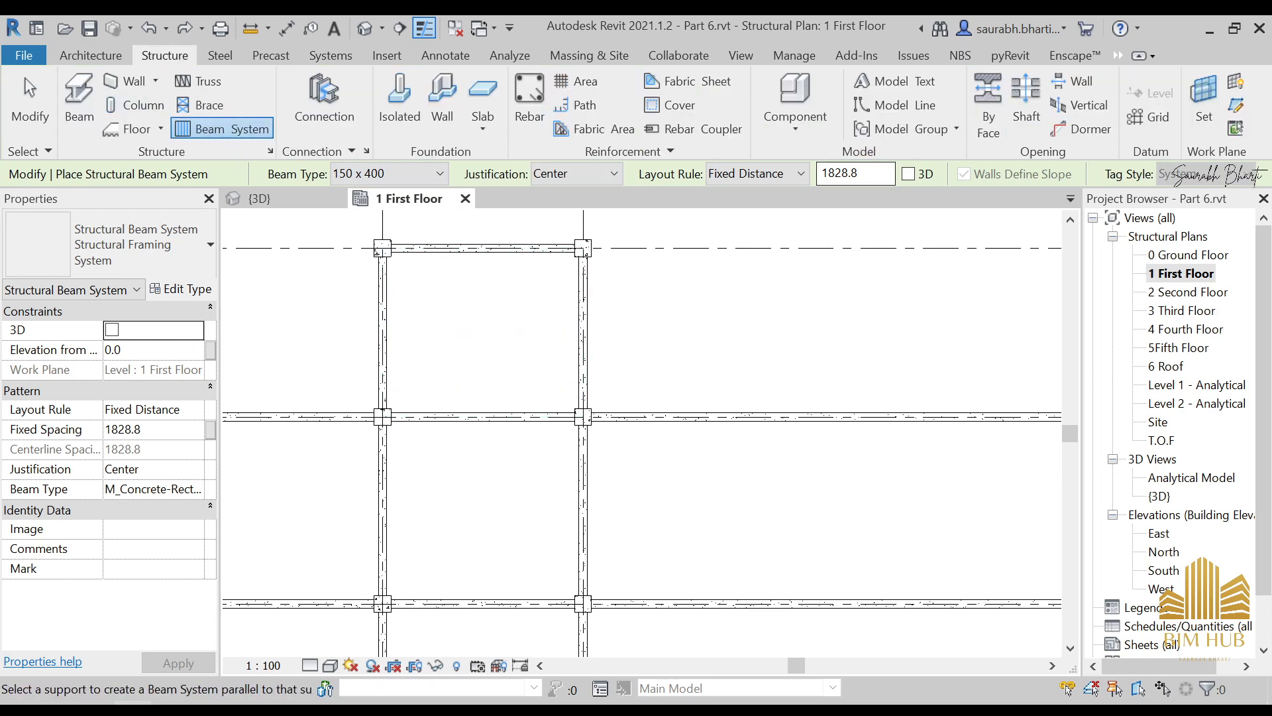
pyautogui.write('bs1250')
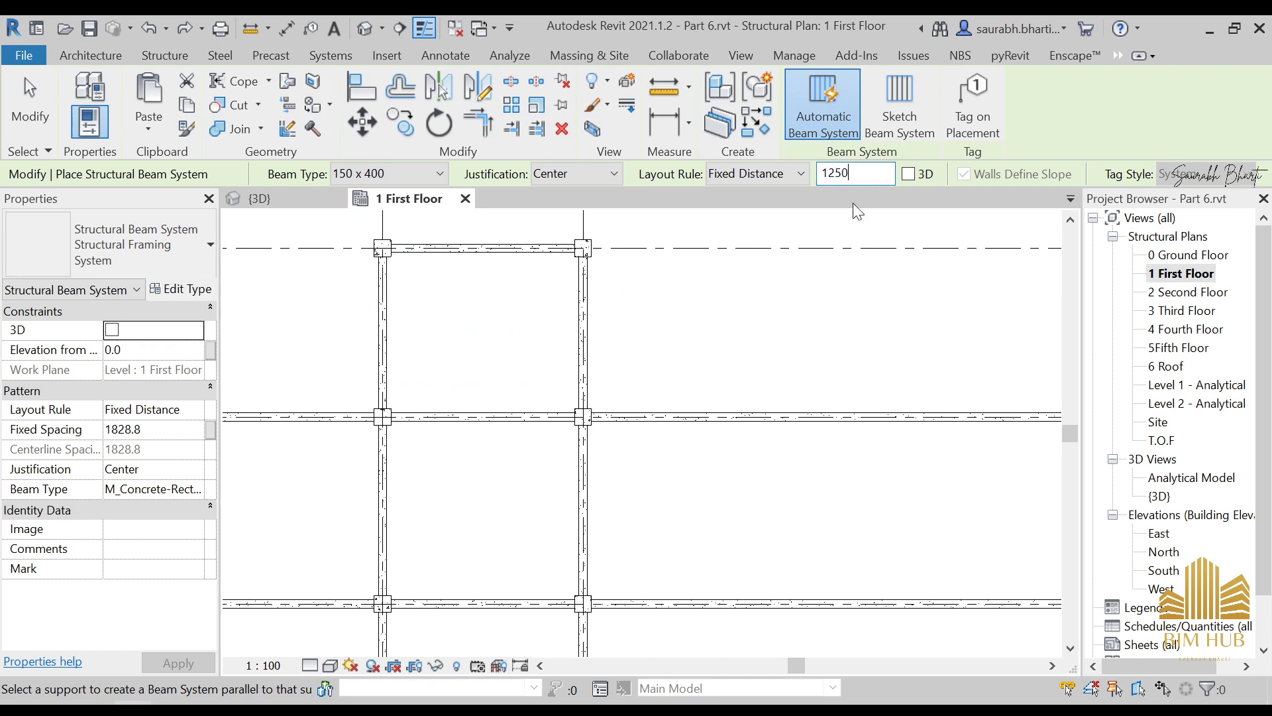
pyautogui.press('Return')
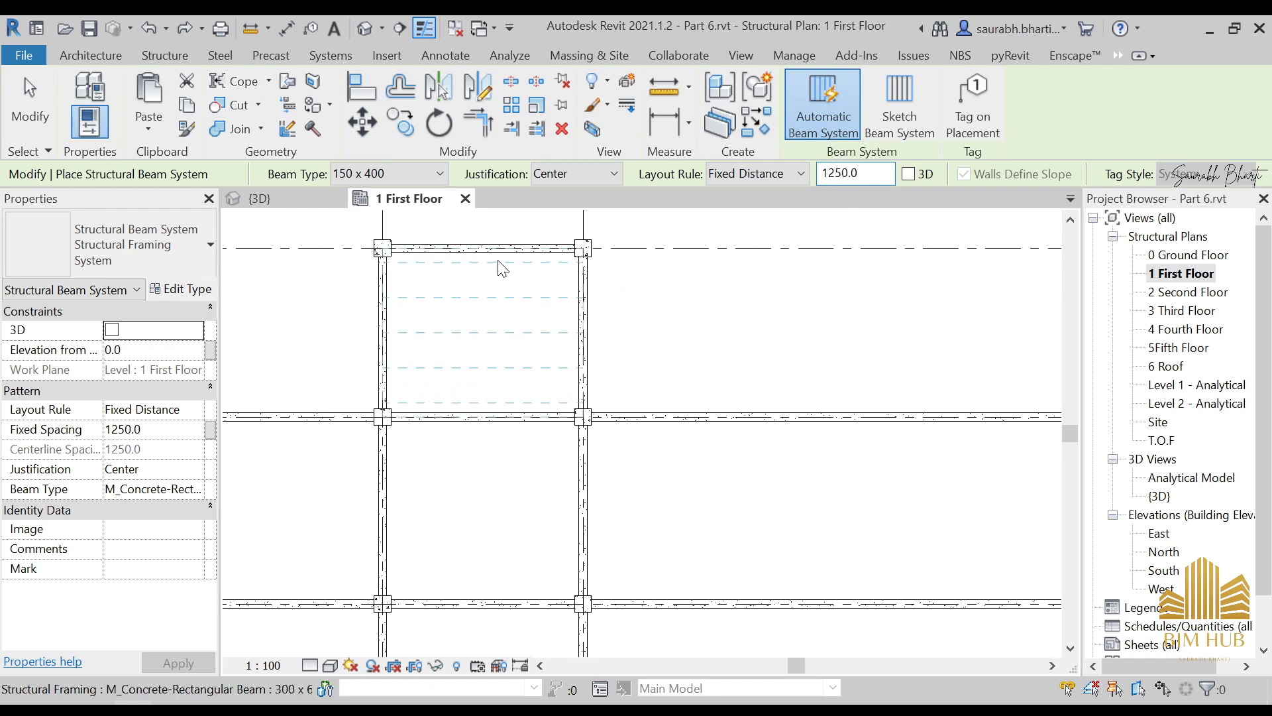
# Try the Clear Spacing layout rule, and return the layout rule to Fixed Distance.
pyautogui.click(755, 174)
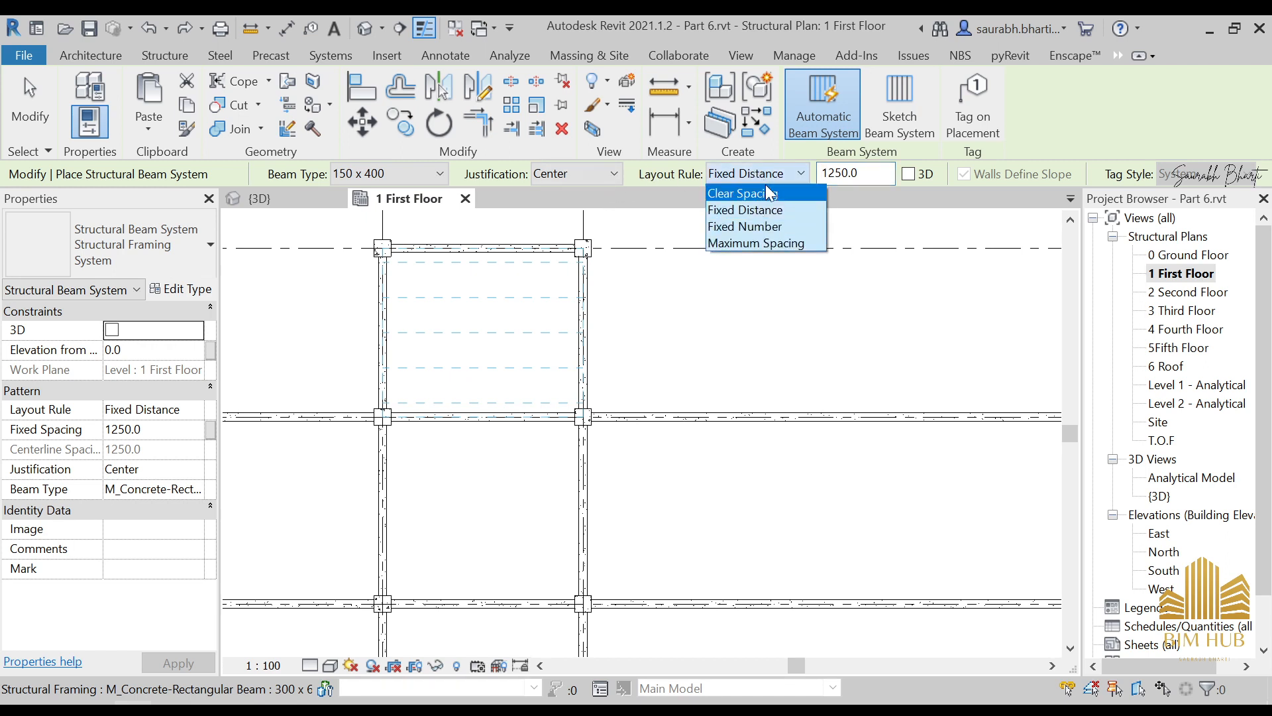
pyautogui.click(769, 195)
pyautogui.click(771, 175)
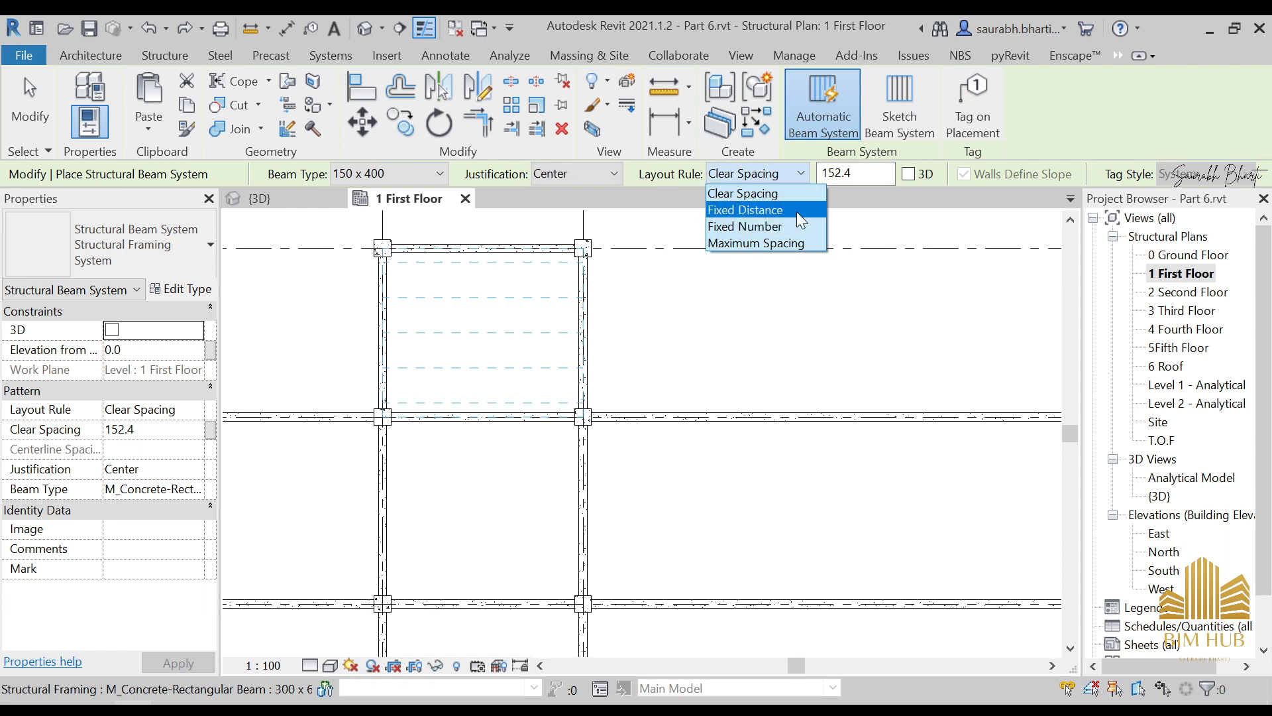
pyautogui.click(796, 212)
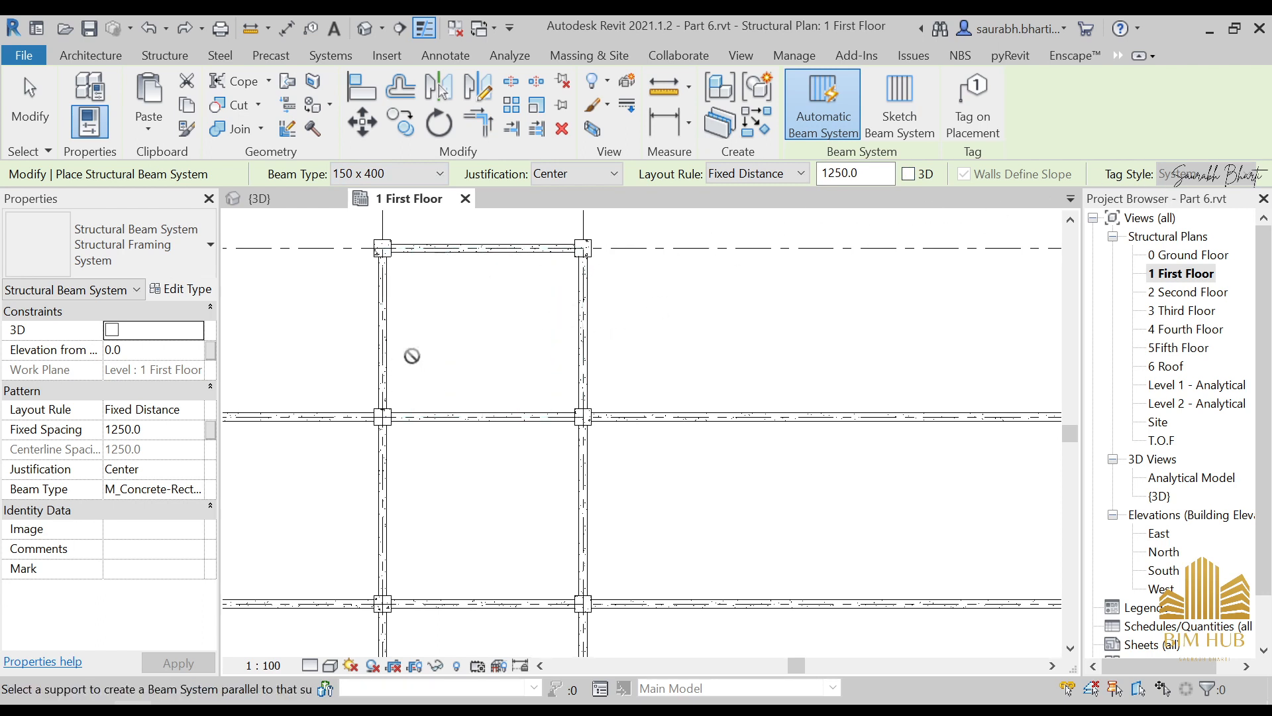
# Place beam systems parallel to grid 1 in the bays between grids B–C, from grid 1 to 2 and 2 to 3.
pyautogui.click(466, 260)
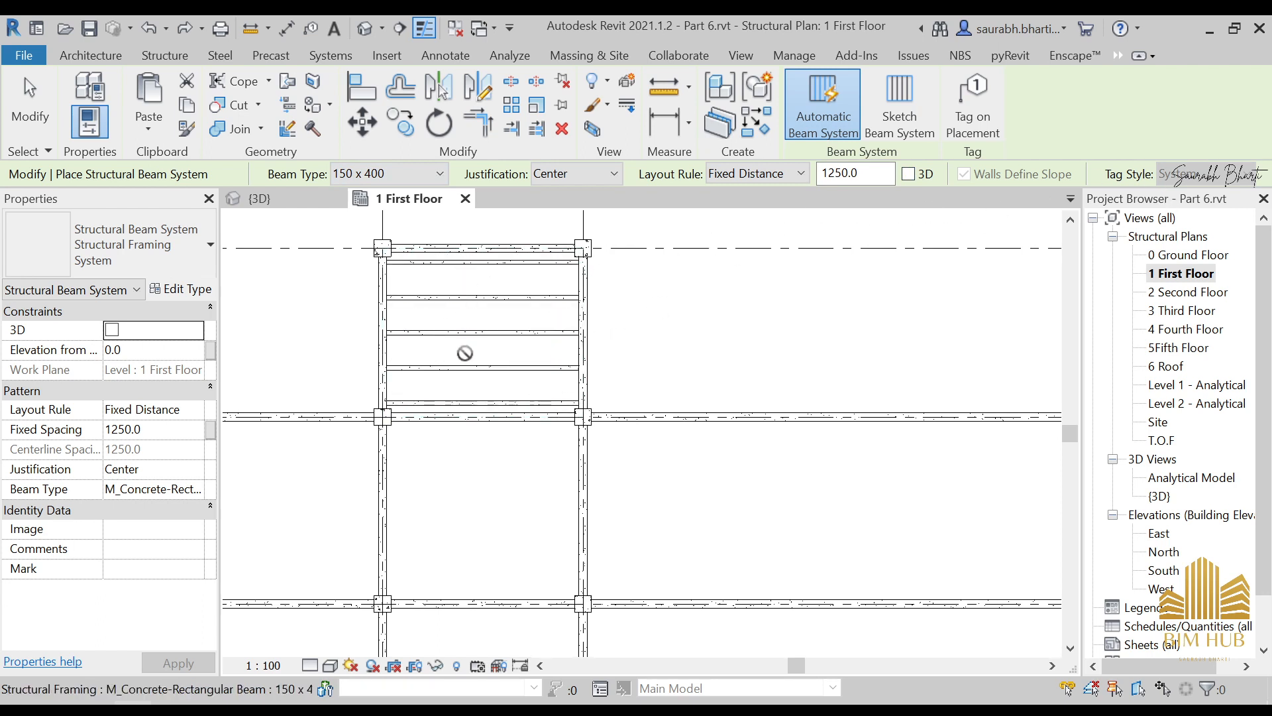
pyautogui.scroll(1, 489, 435)
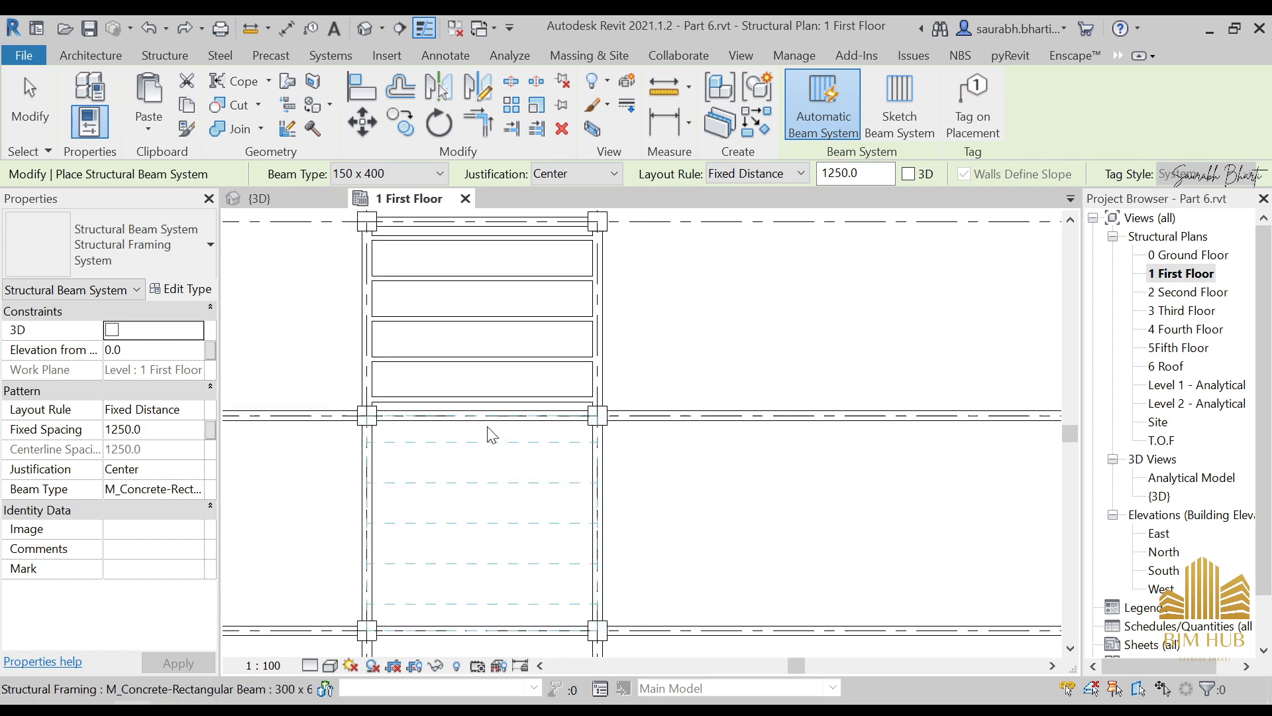
pyautogui.scroll(-3, 614, 326)
pyautogui.scroll(1, 633, 444)
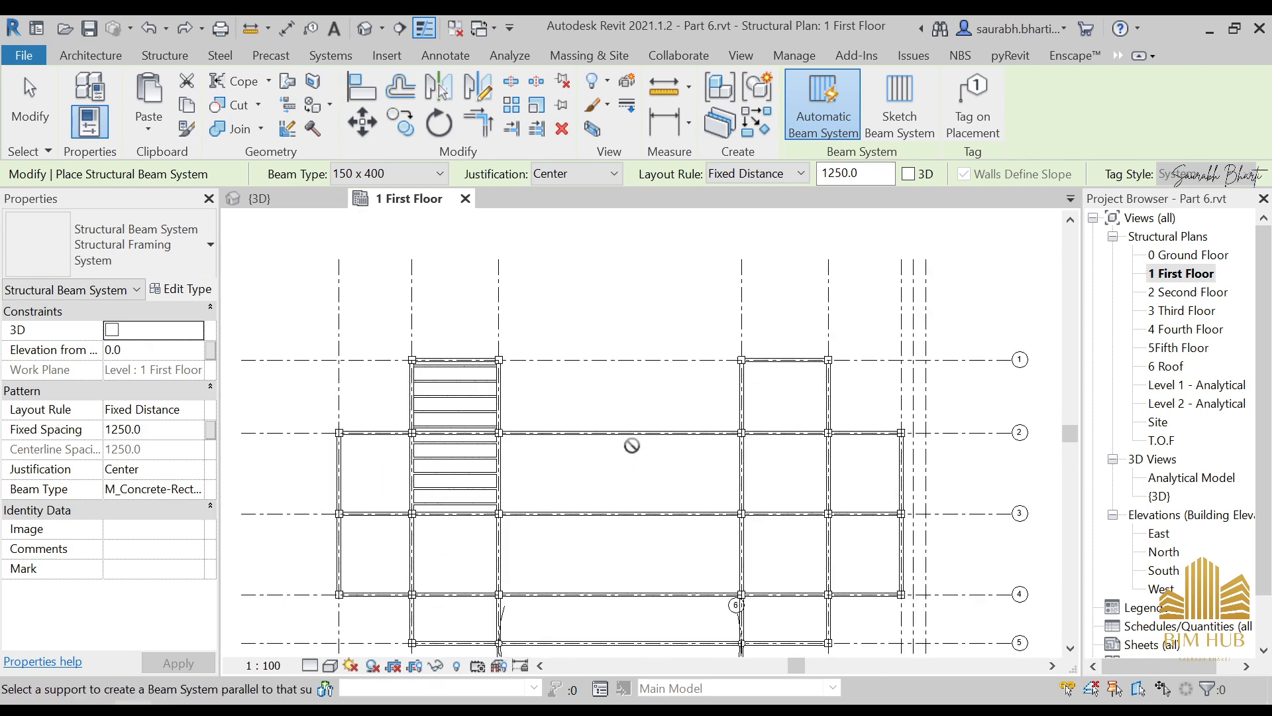
# Place beam systems parallel to grid 2 in the three bays from grid C to F between grids 2–3, and in bay D–E/1–2.
pyautogui.click(679, 443)
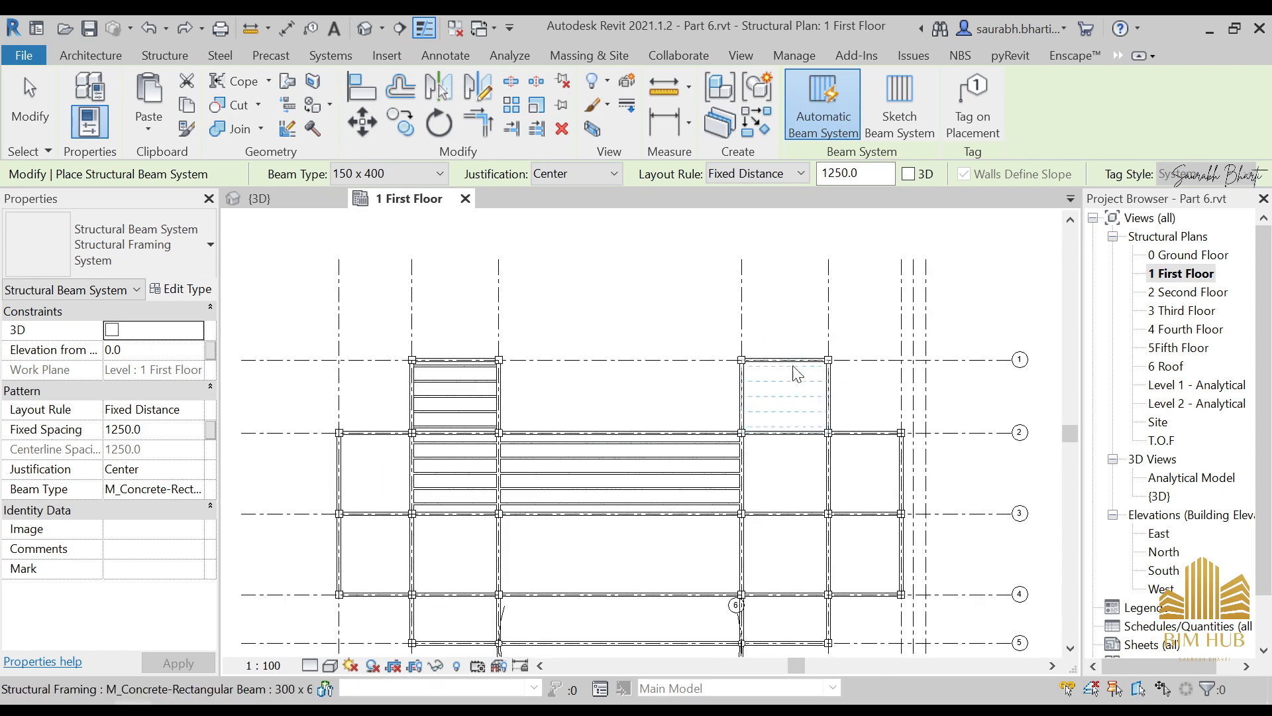
pyautogui.click(794, 416)
pyautogui.click(813, 448)
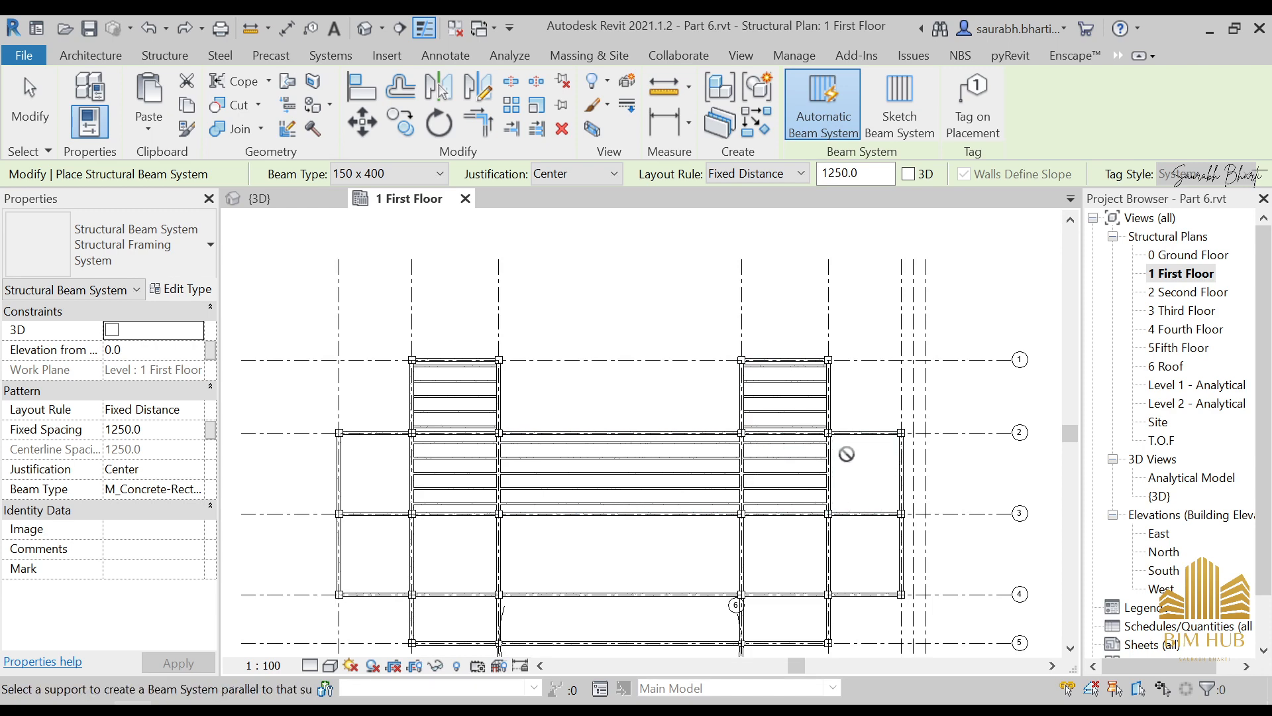
pyautogui.click(865, 445)
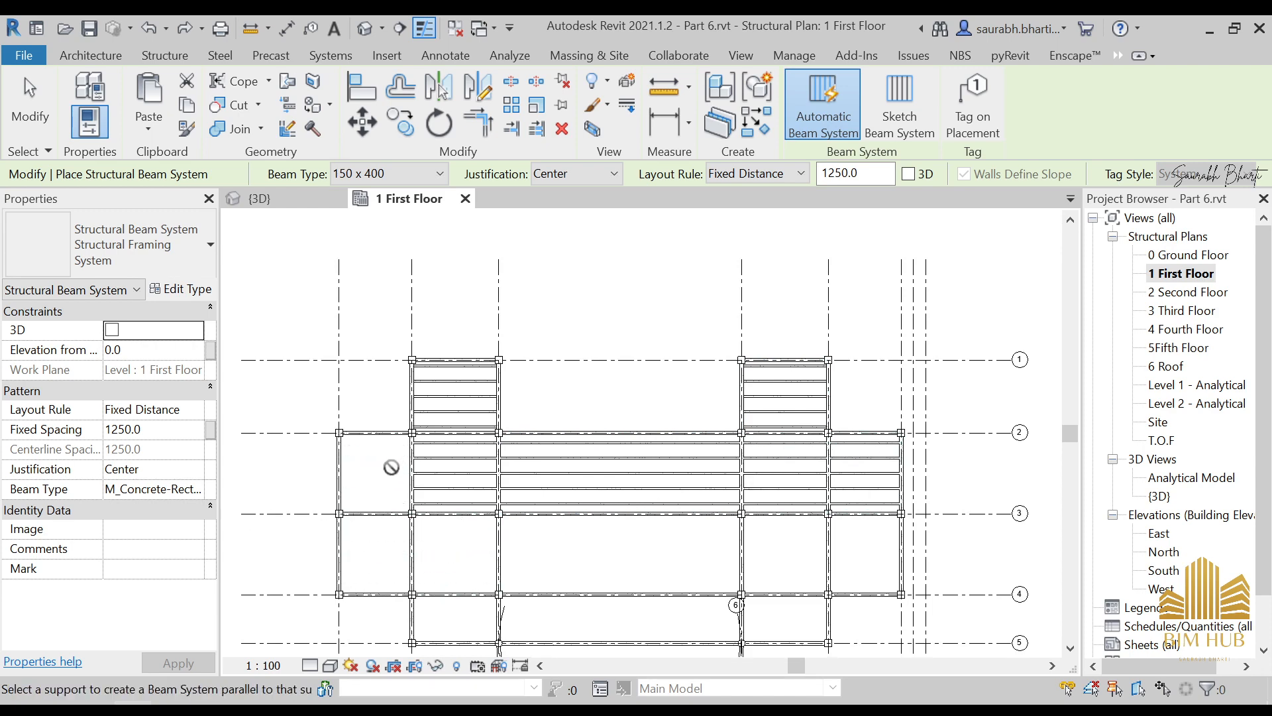
pyautogui.scroll(-3, 442, 453)
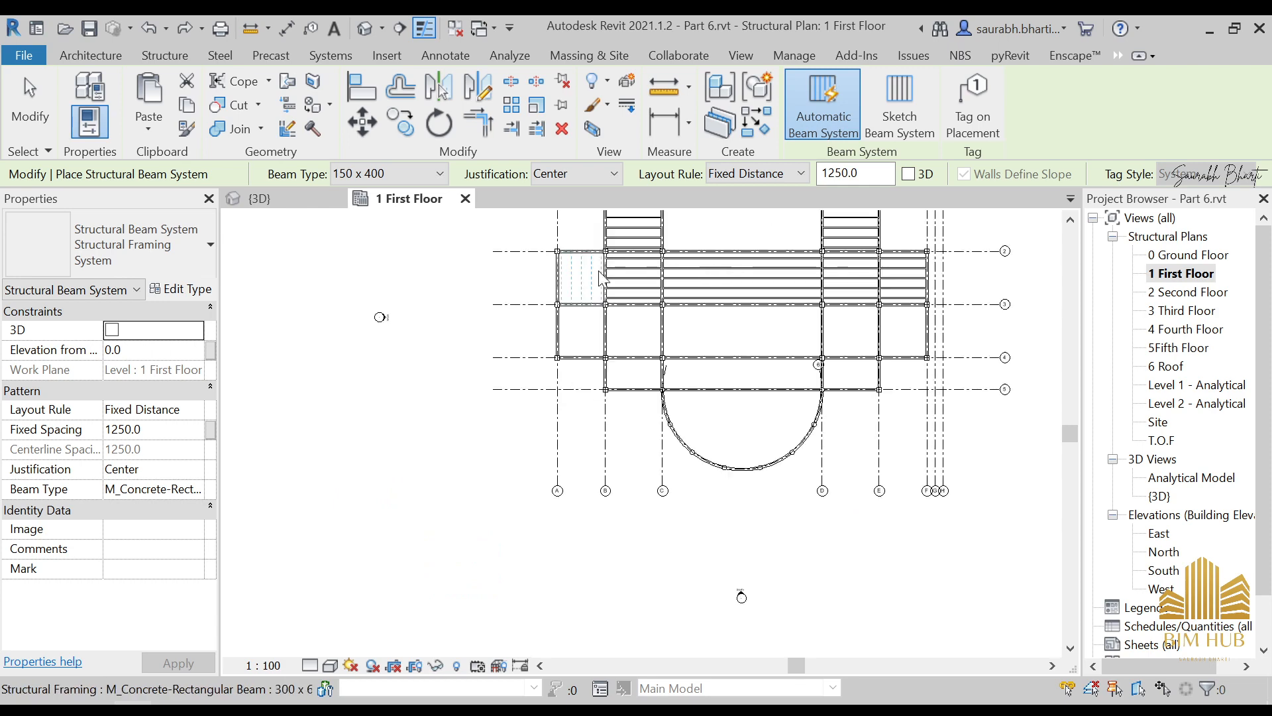
pyautogui.moveTo(604, 345); pyautogui.dragTo(496, 405, button='middle')
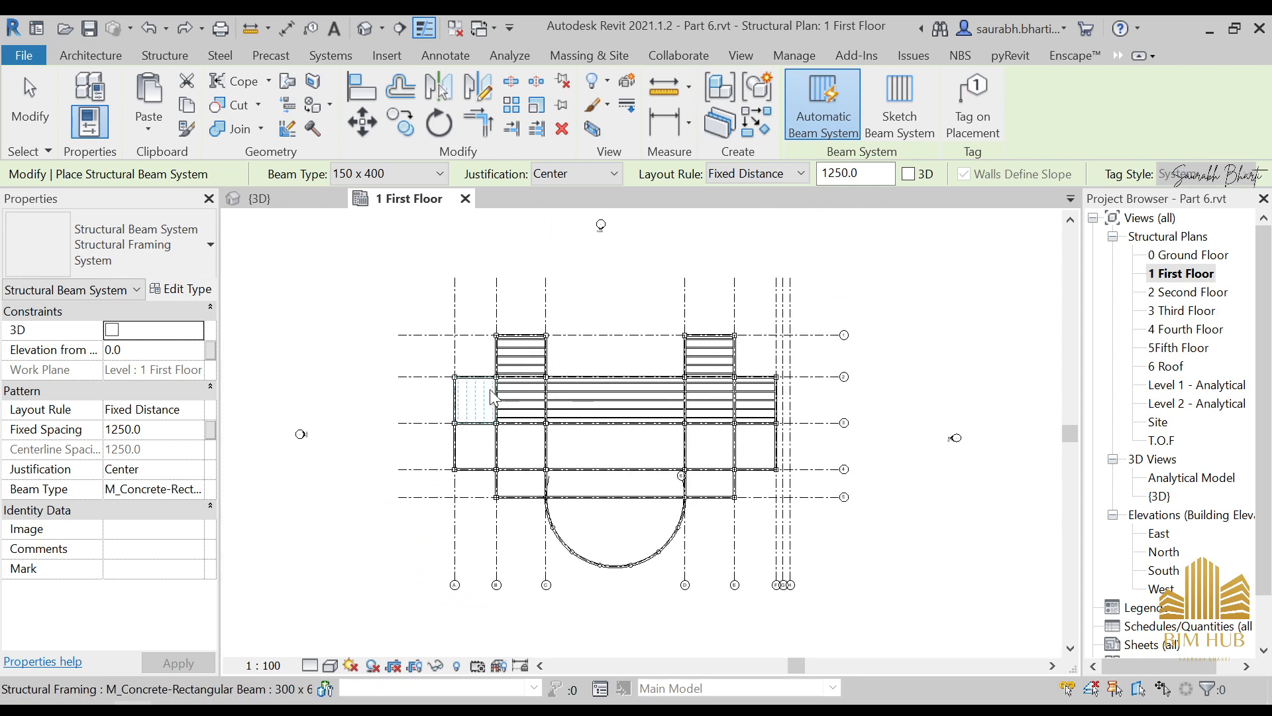
pyautogui.scroll(2, 492, 395)
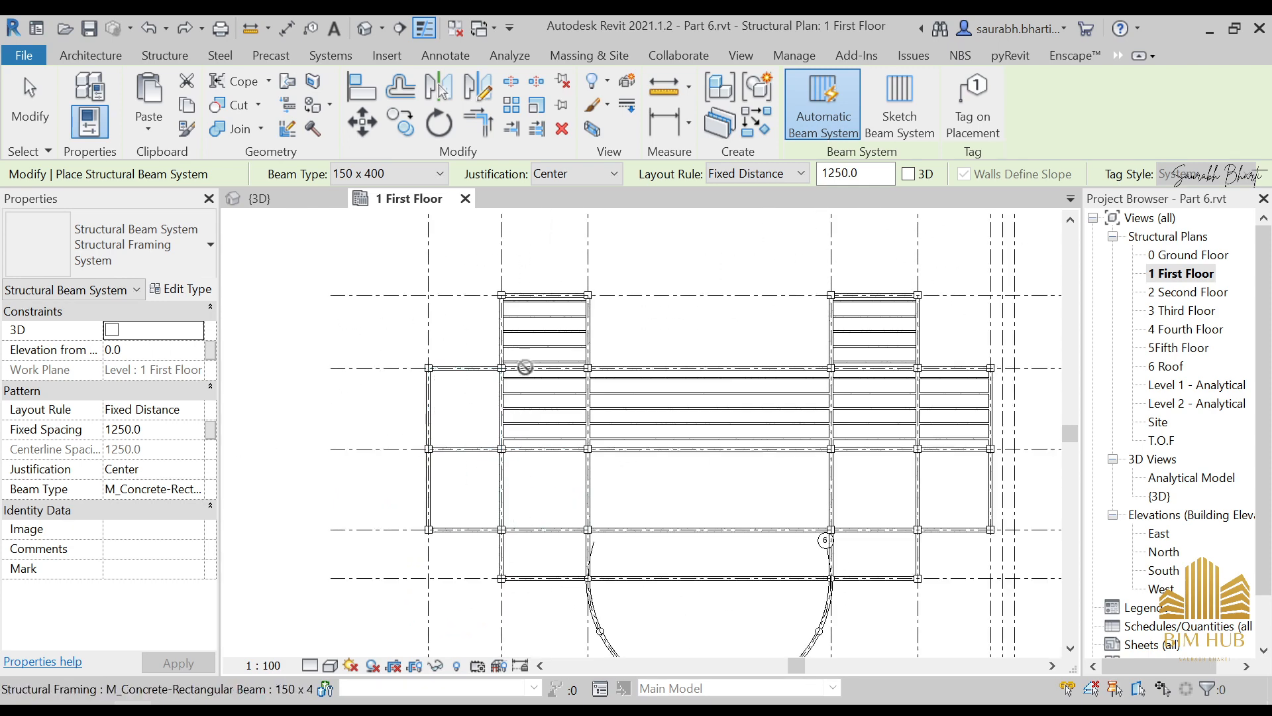
pyautogui.click(91, 55)
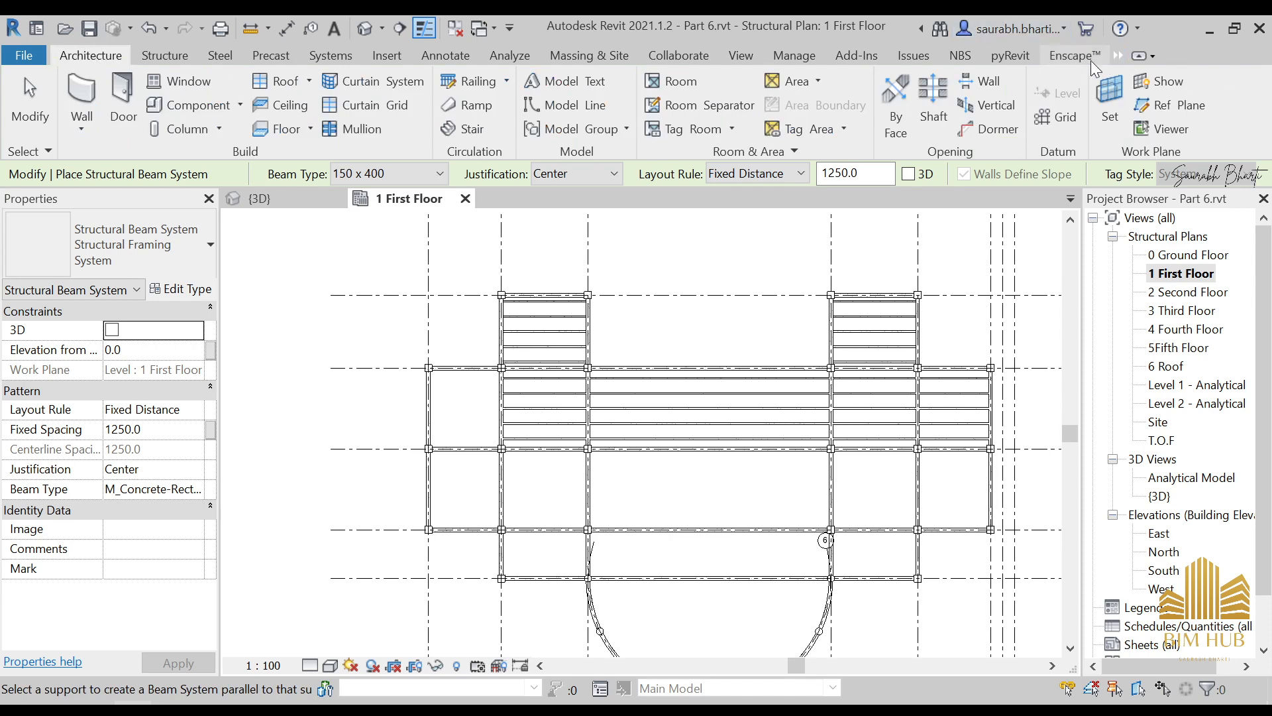
pyautogui.click(174, 58)
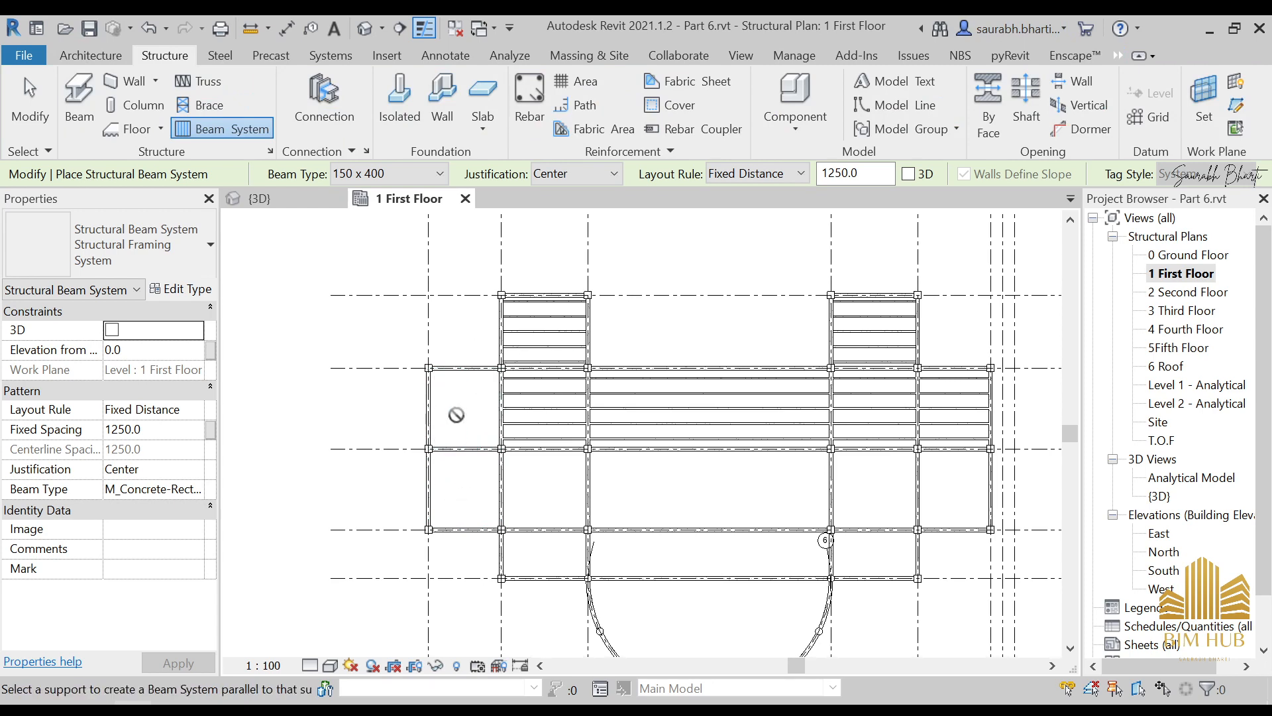
# Place beam systems parallel to grid 3 in the A–B, B–C and C–D bays between grids 3–4.
pyautogui.scroll(4, 456, 415)
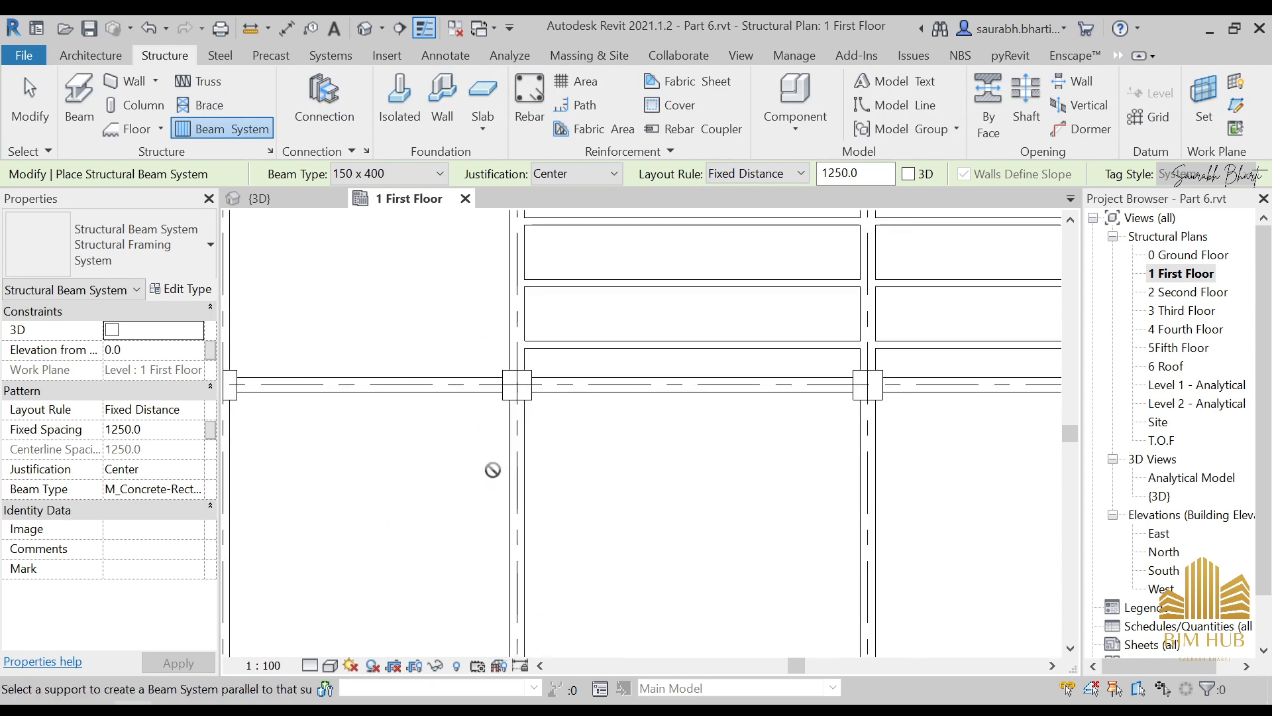
pyautogui.click(446, 412)
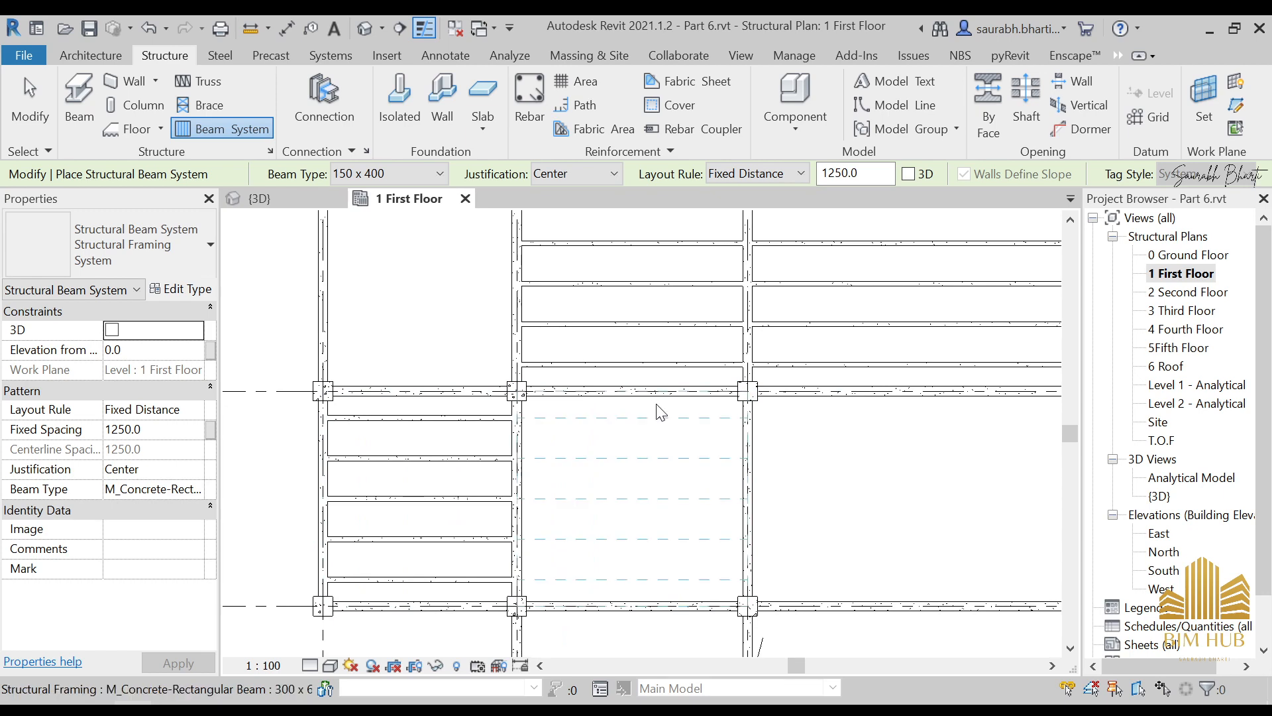
pyautogui.click(656, 406)
pyautogui.click(878, 439)
pyautogui.moveTo(878, 441); pyautogui.dragTo(452, 432, button='middle')
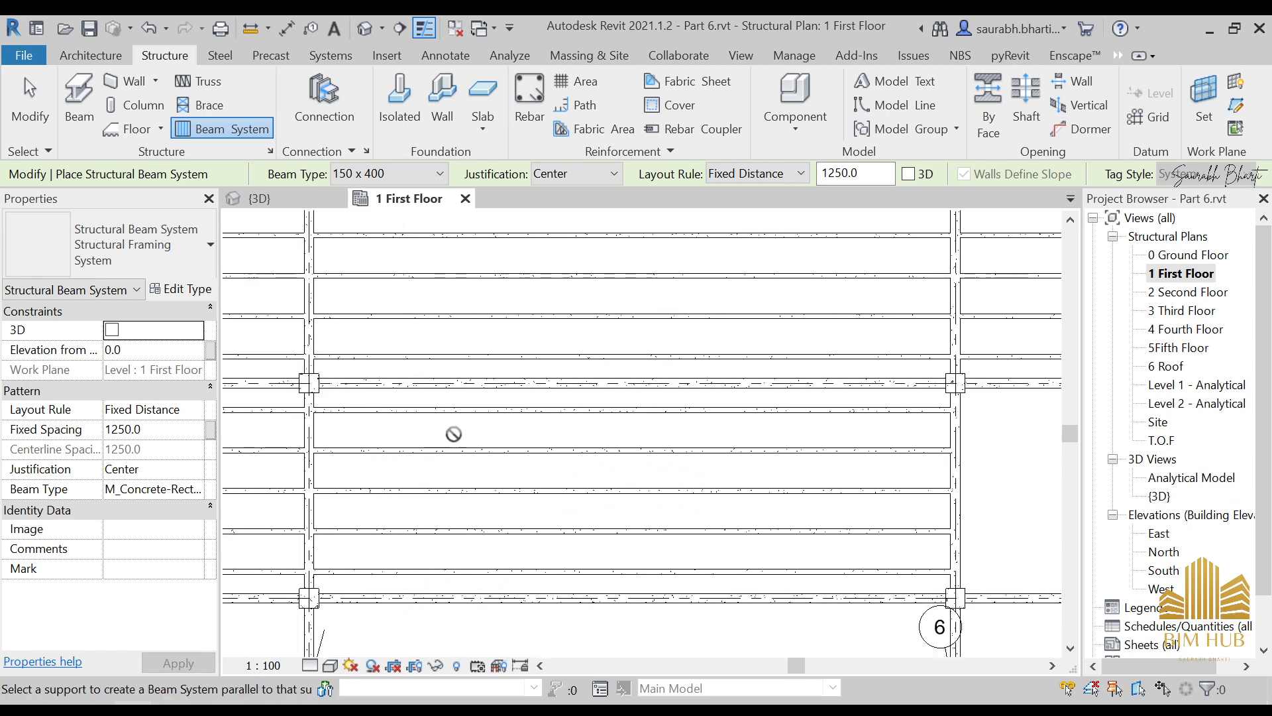
# Place matching beam systems in bay D–E/3–4, the three bays from grid B to E between grids 4–5, and the semicircular bay.
pyautogui.scroll(-3, 971, 412)
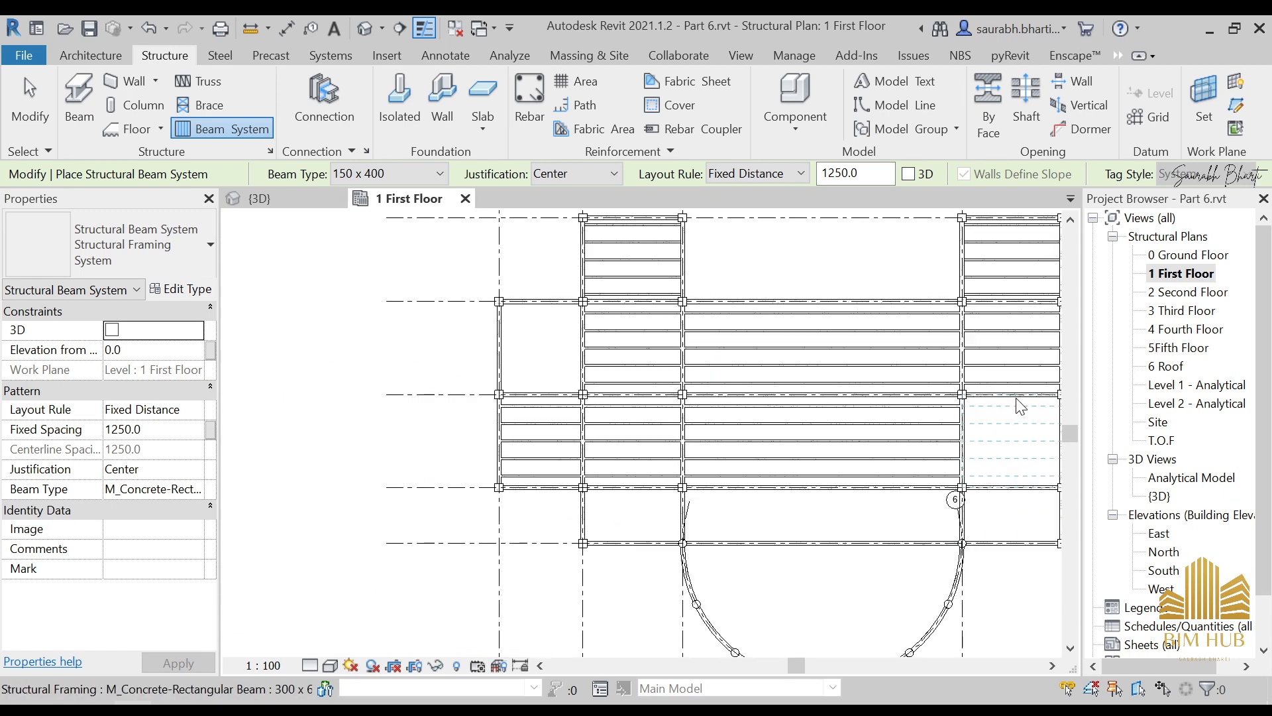
pyautogui.click(1017, 406)
pyautogui.click(1009, 506)
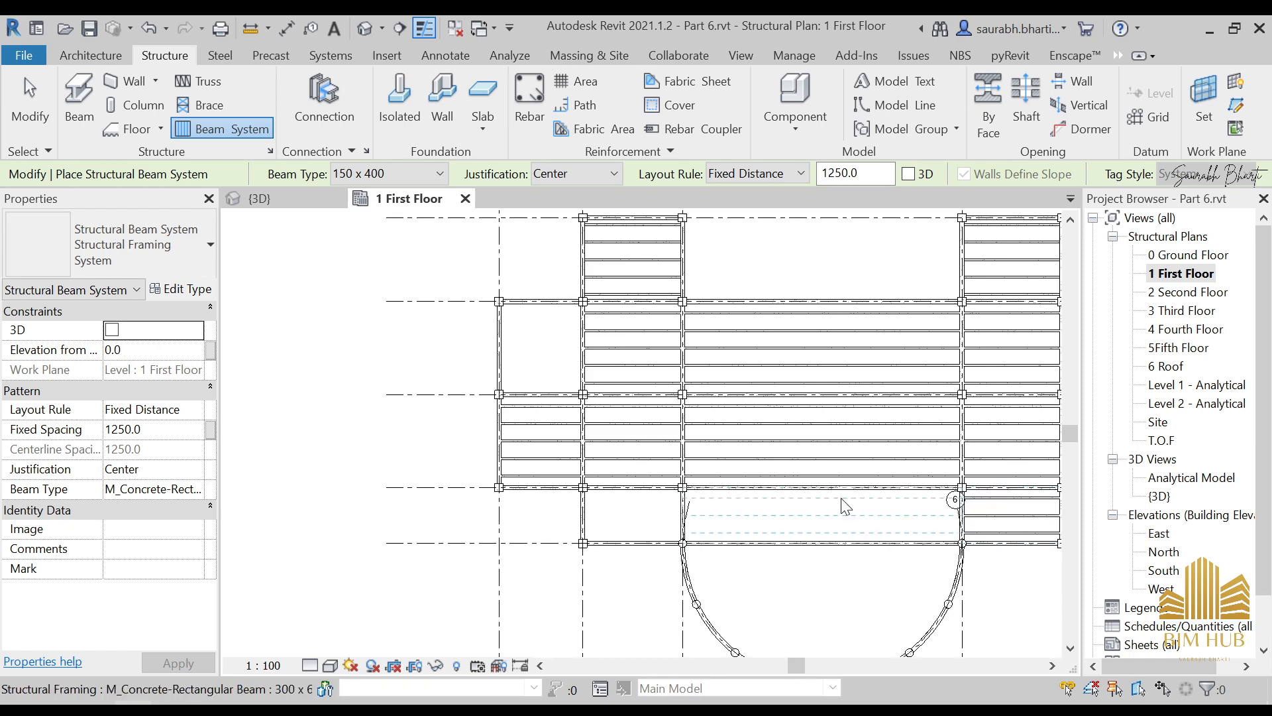
pyautogui.click(839, 507)
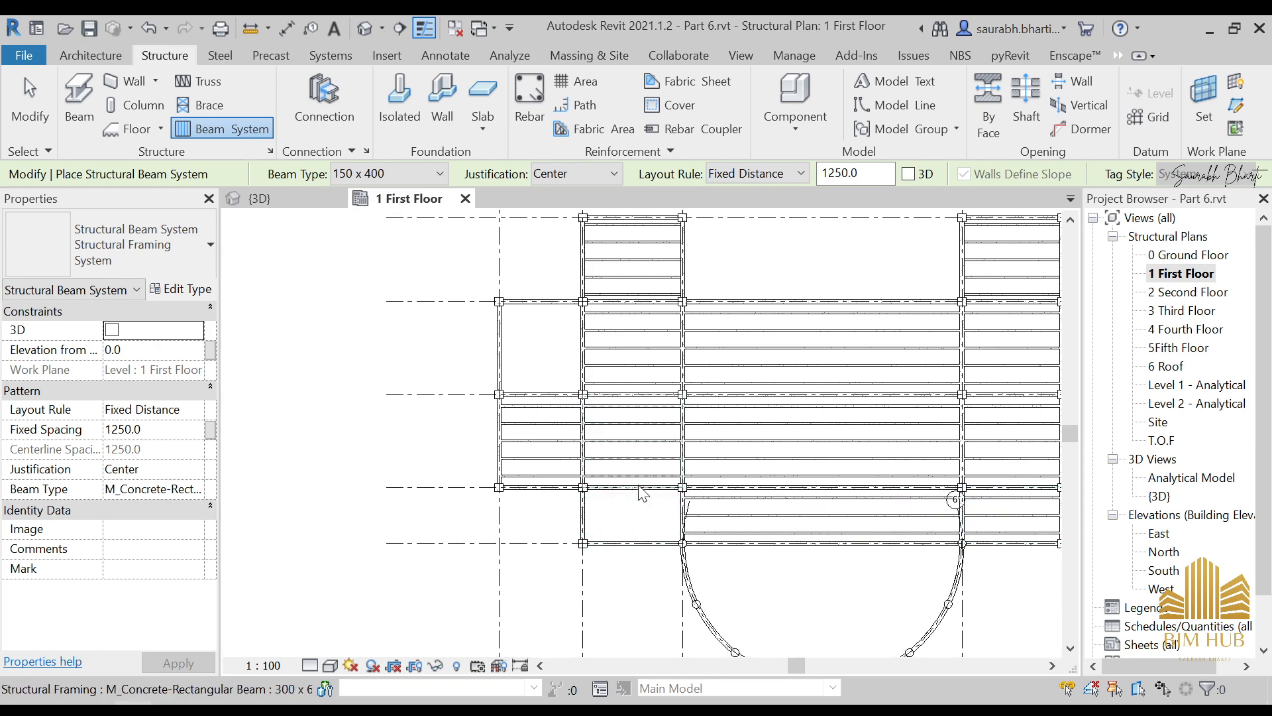
pyautogui.click(652, 501)
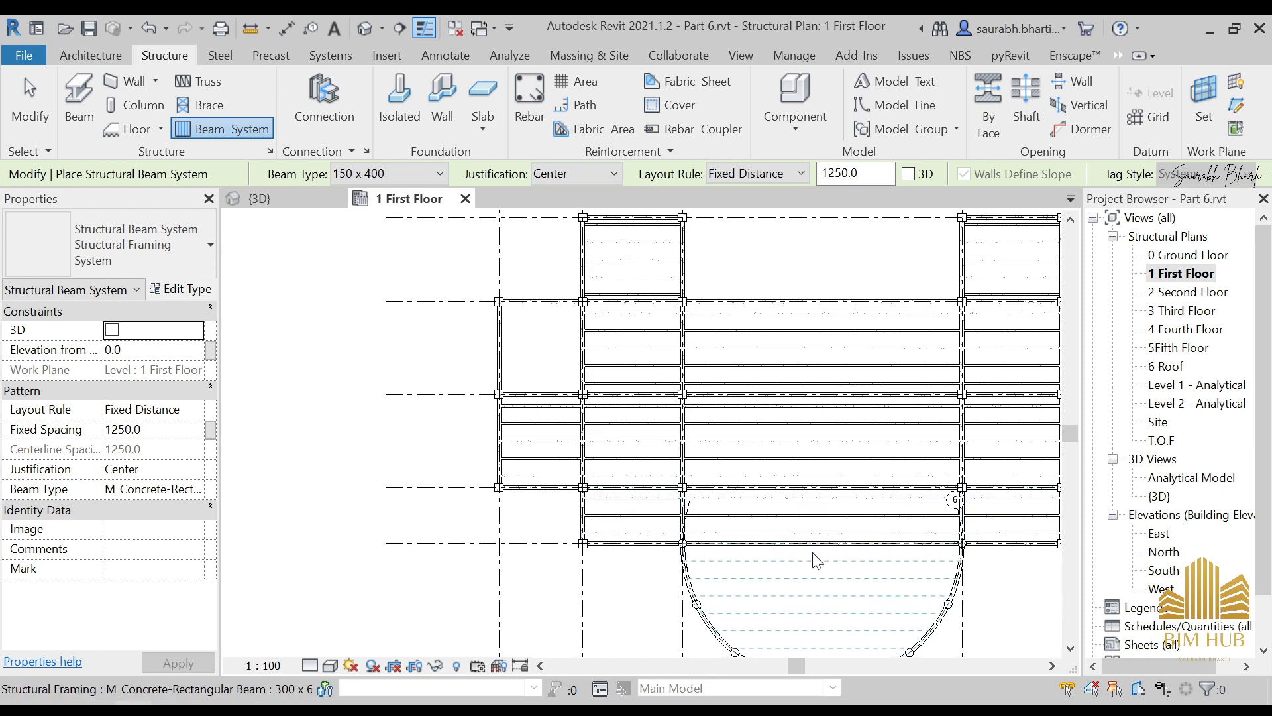
pyautogui.click(821, 567)
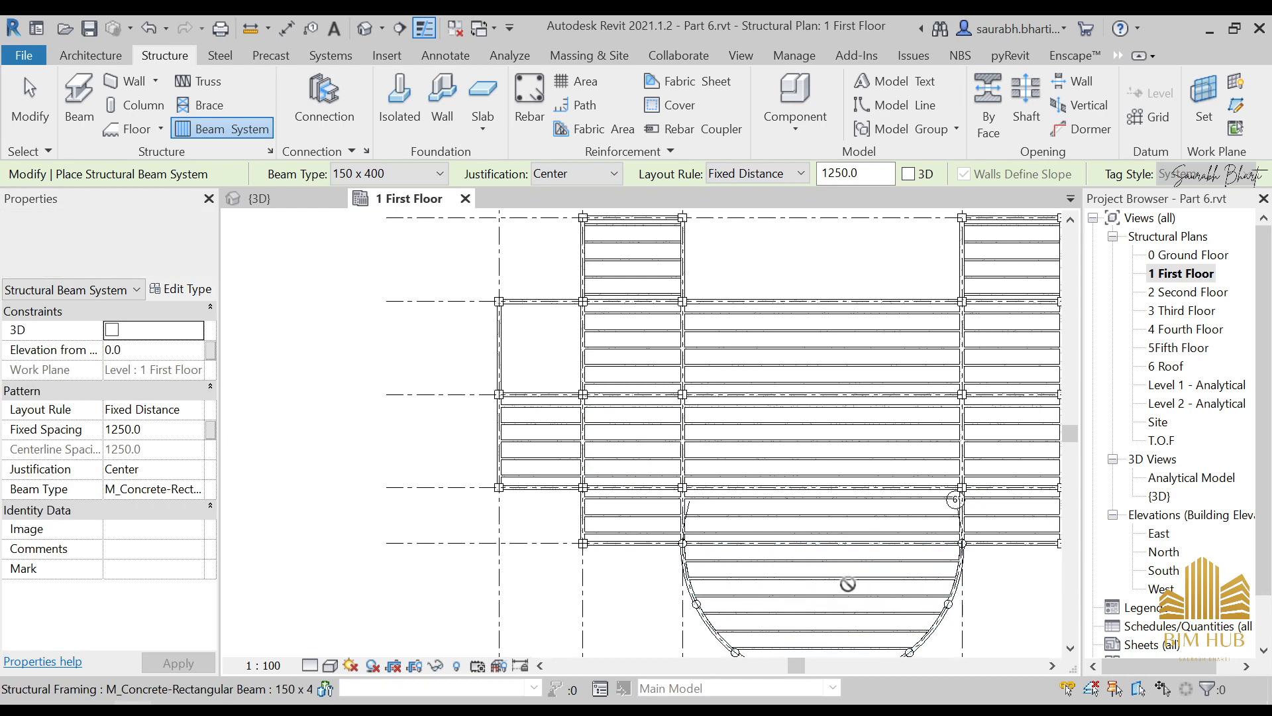
pyautogui.moveTo(844, 582); pyautogui.dragTo(632, 541, button='middle')
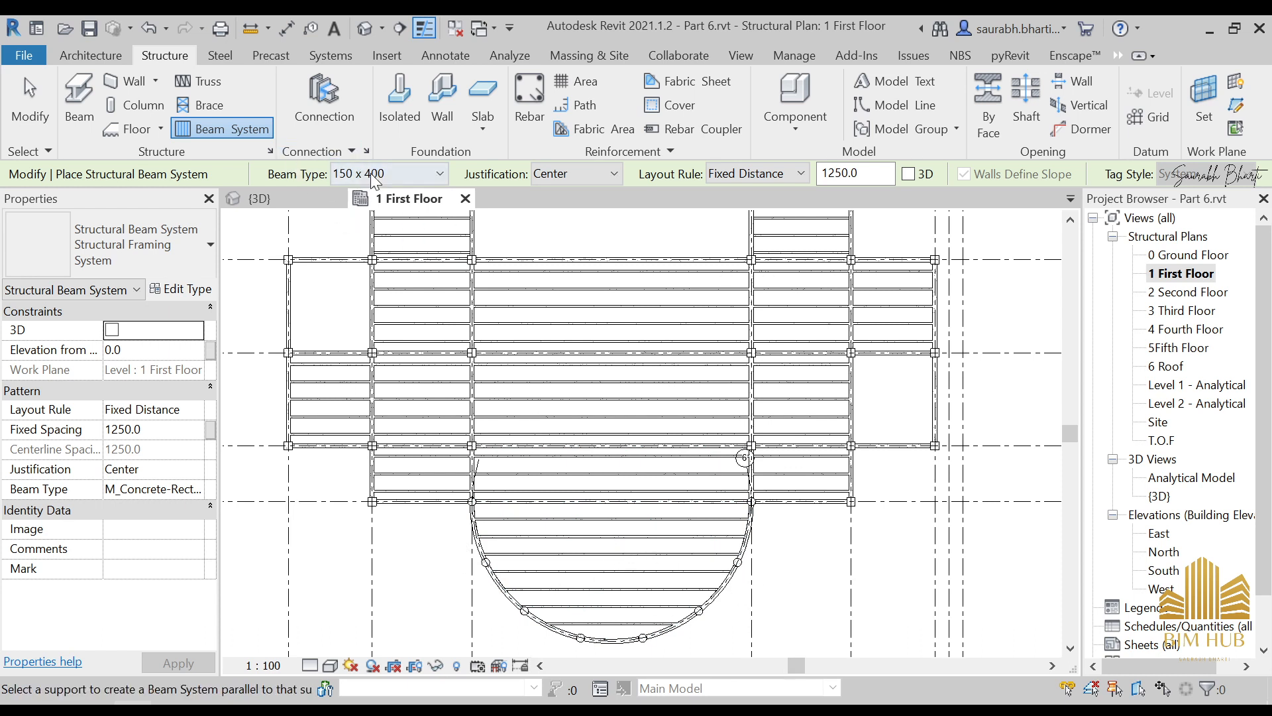
# Start a sketched beam system and choose Pick Supports for its boundary lines.
pyautogui.click(246, 129)
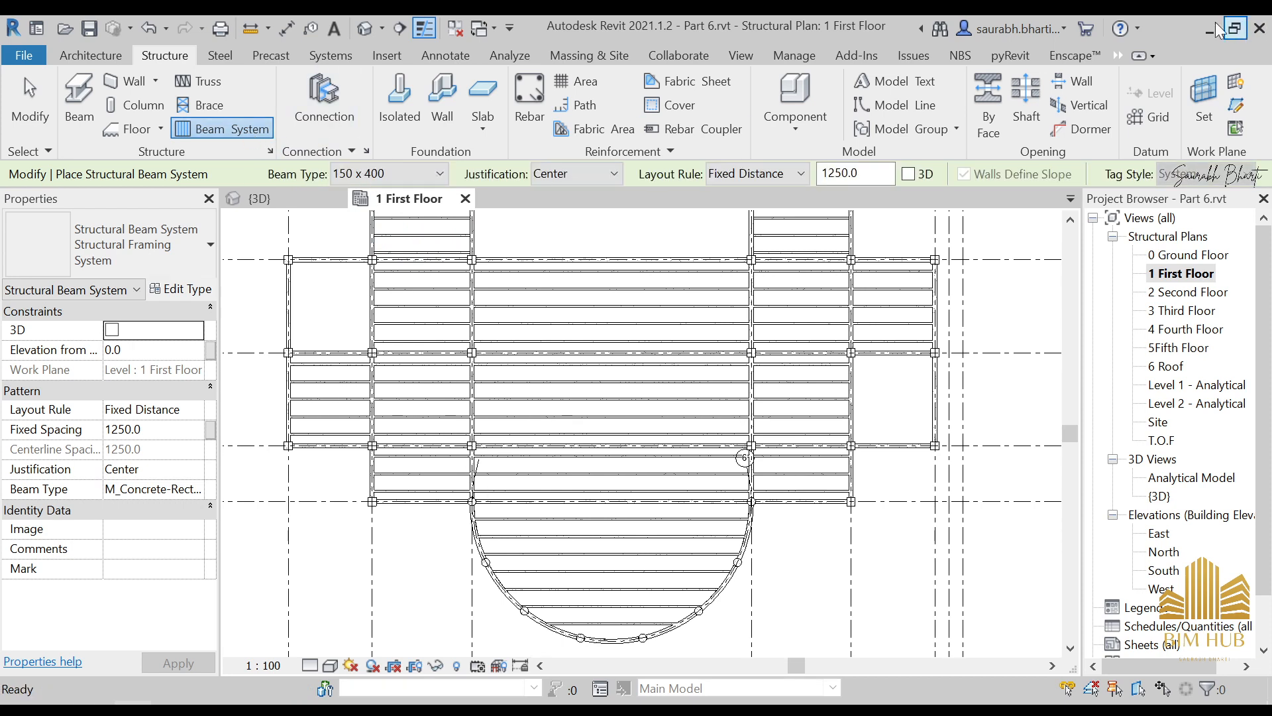
pyautogui.click(1120, 56)
pyautogui.click(1140, 73)
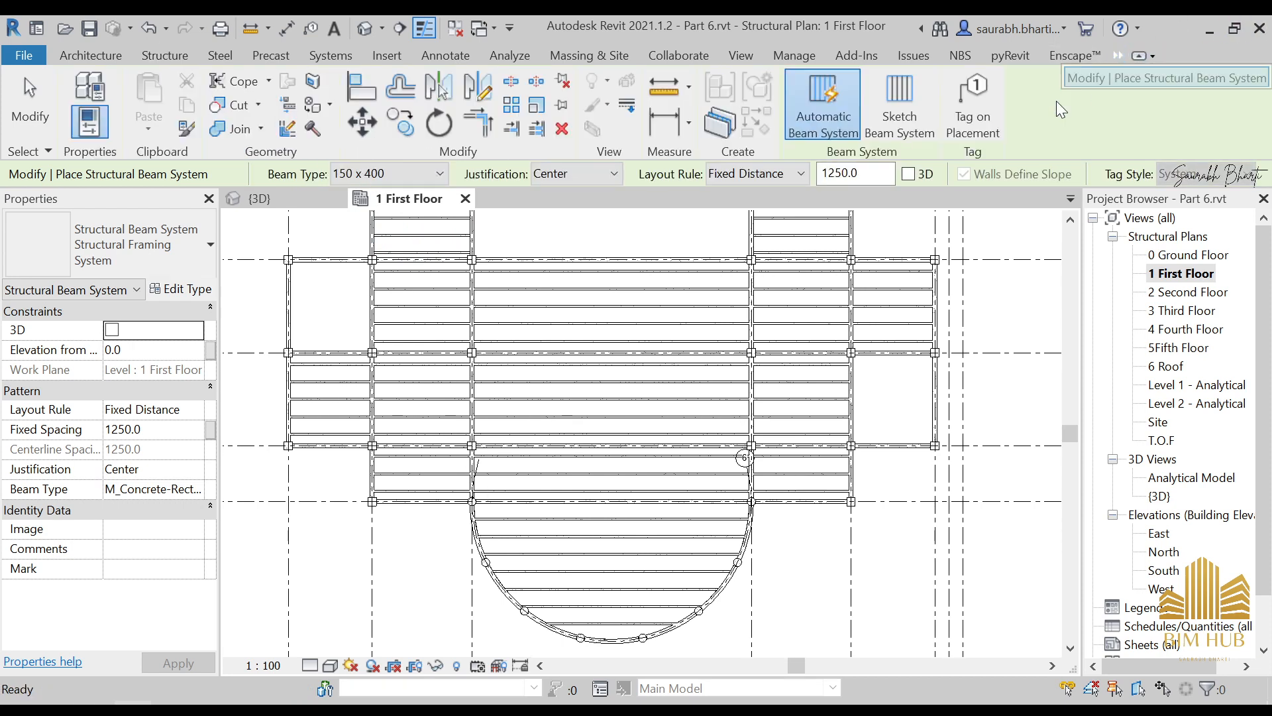
pyautogui.click(904, 116)
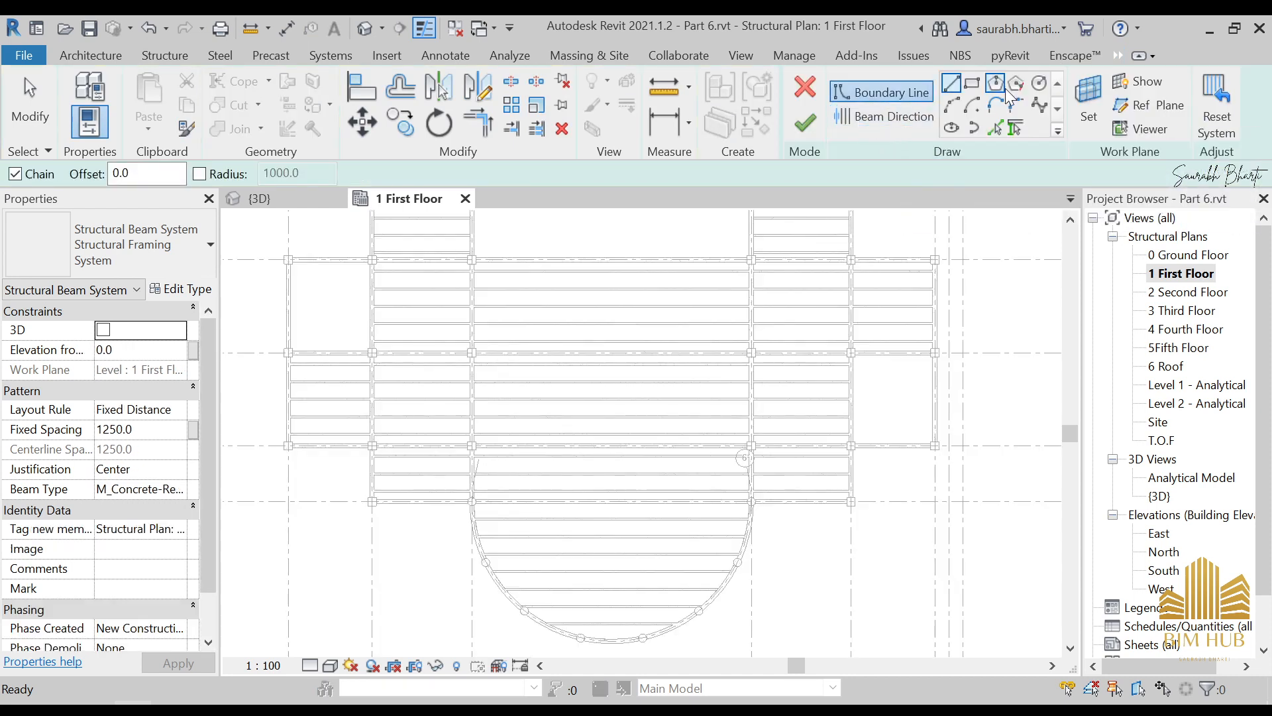
pyautogui.click(999, 122)
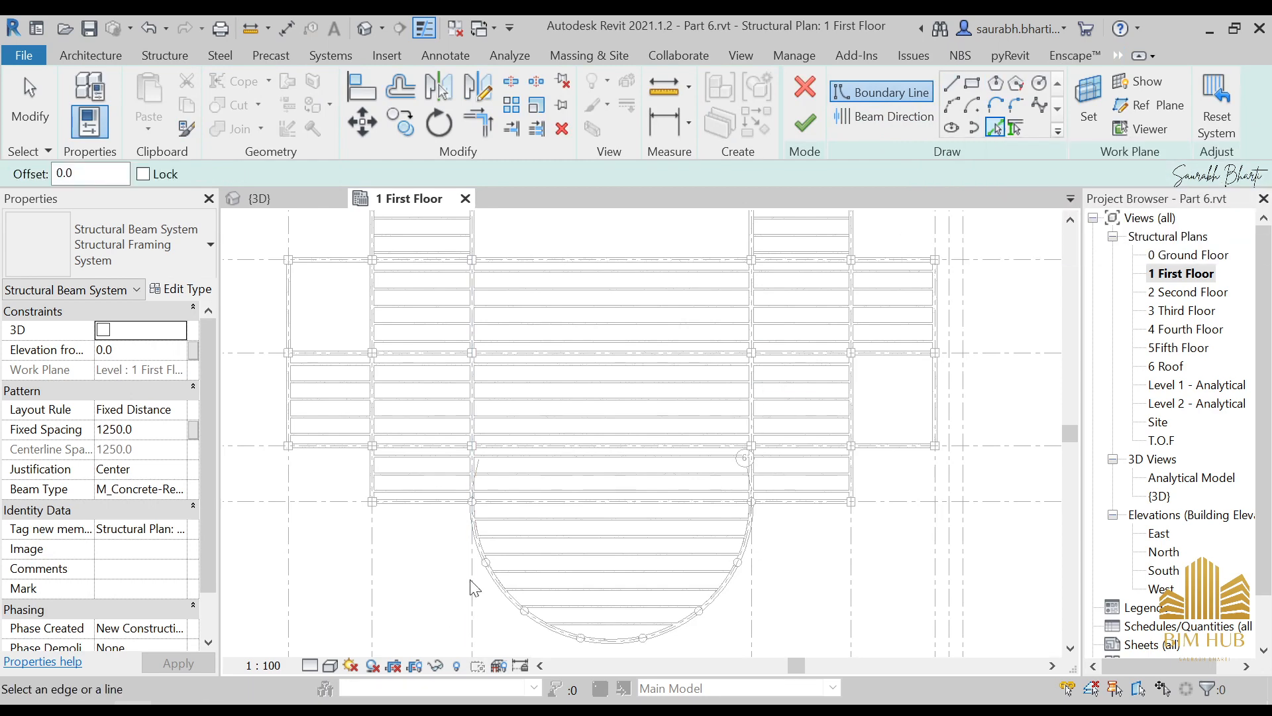
pyautogui.scroll(3, 472, 583)
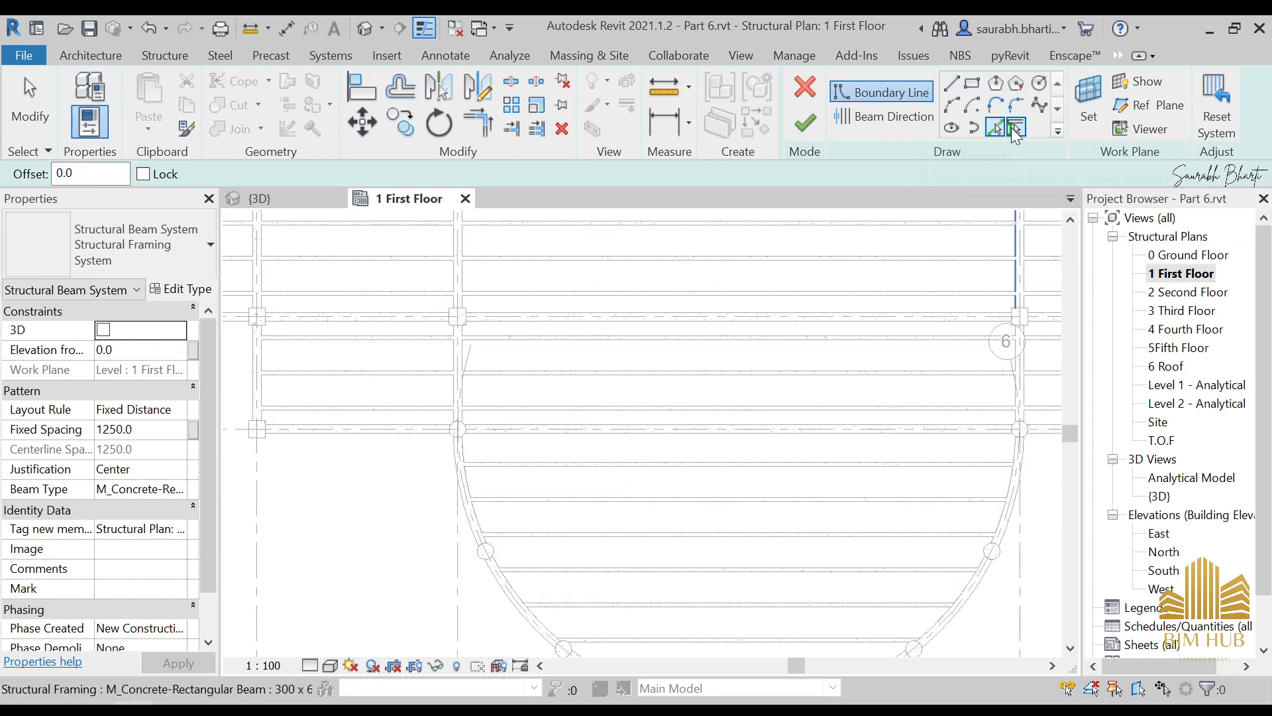
pyautogui.click(1016, 127)
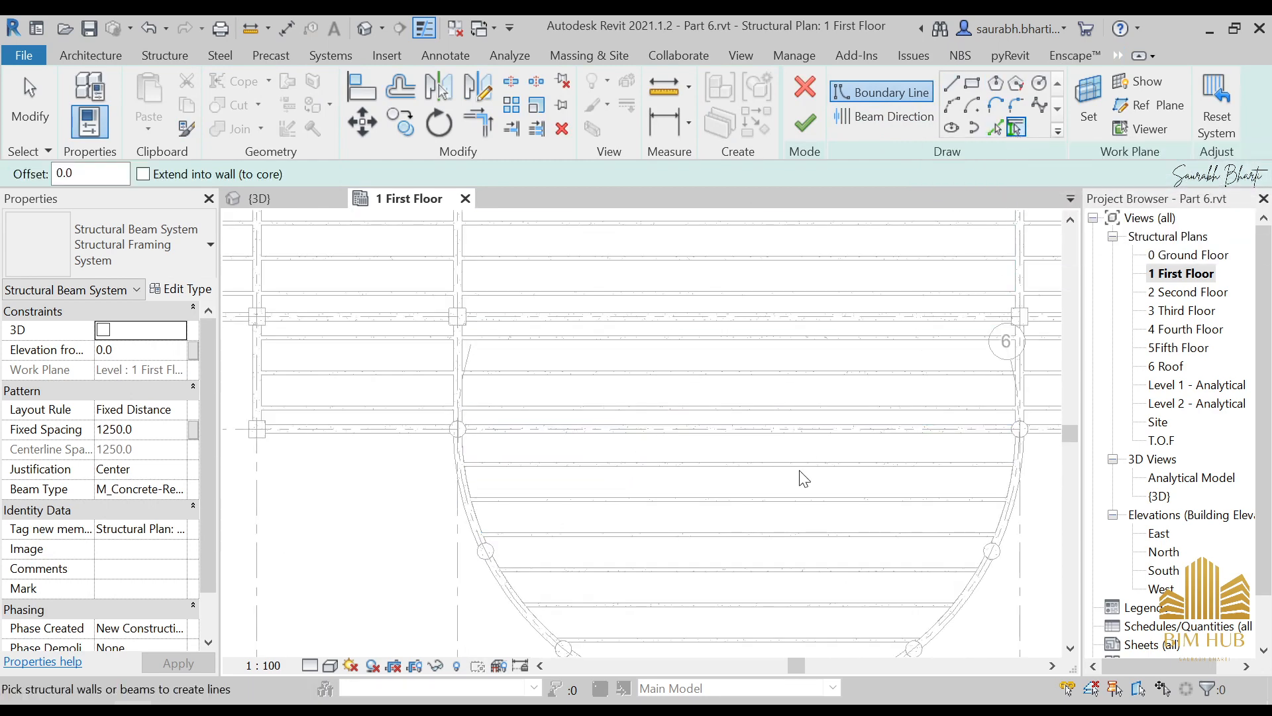
# Pick the straight beam on grid 5 between grids C and D and all the curved beams as the semicircular boundary.
pyautogui.click(793, 432)
pyautogui.click(478, 498)
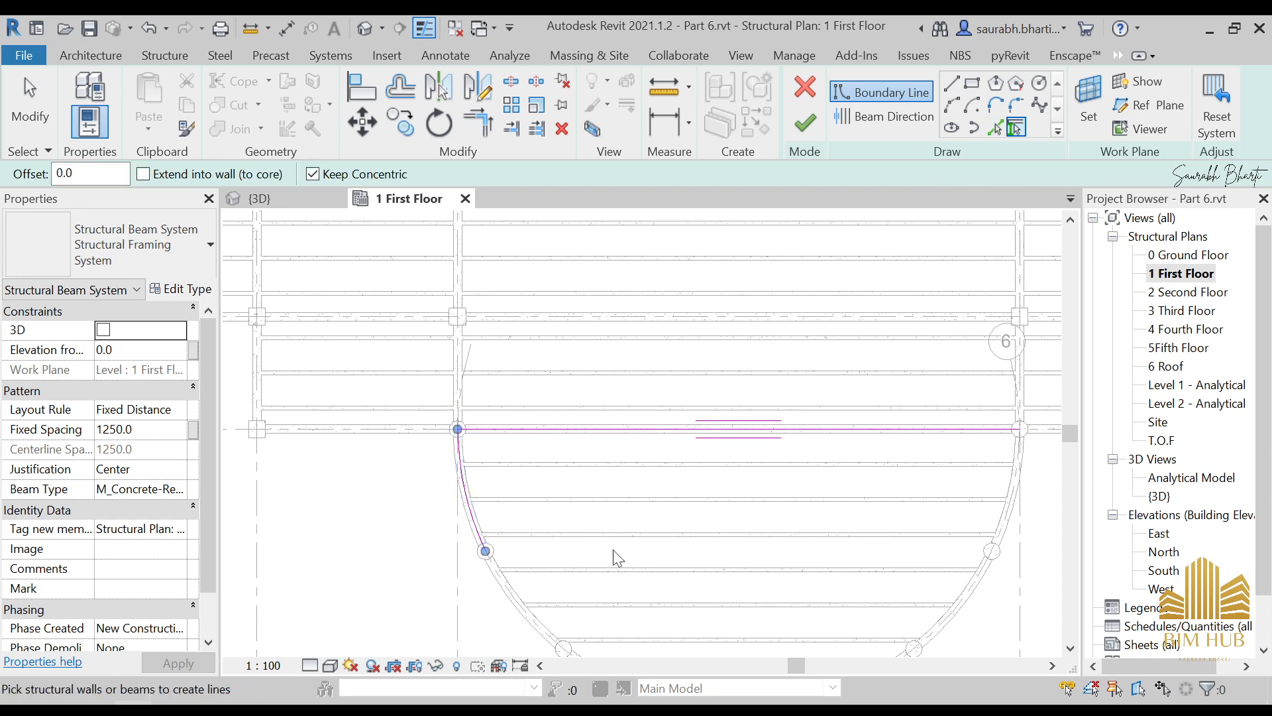
pyautogui.scroll(-3, 530, 451)
pyautogui.scroll(1, 594, 435)
pyautogui.click(477, 430)
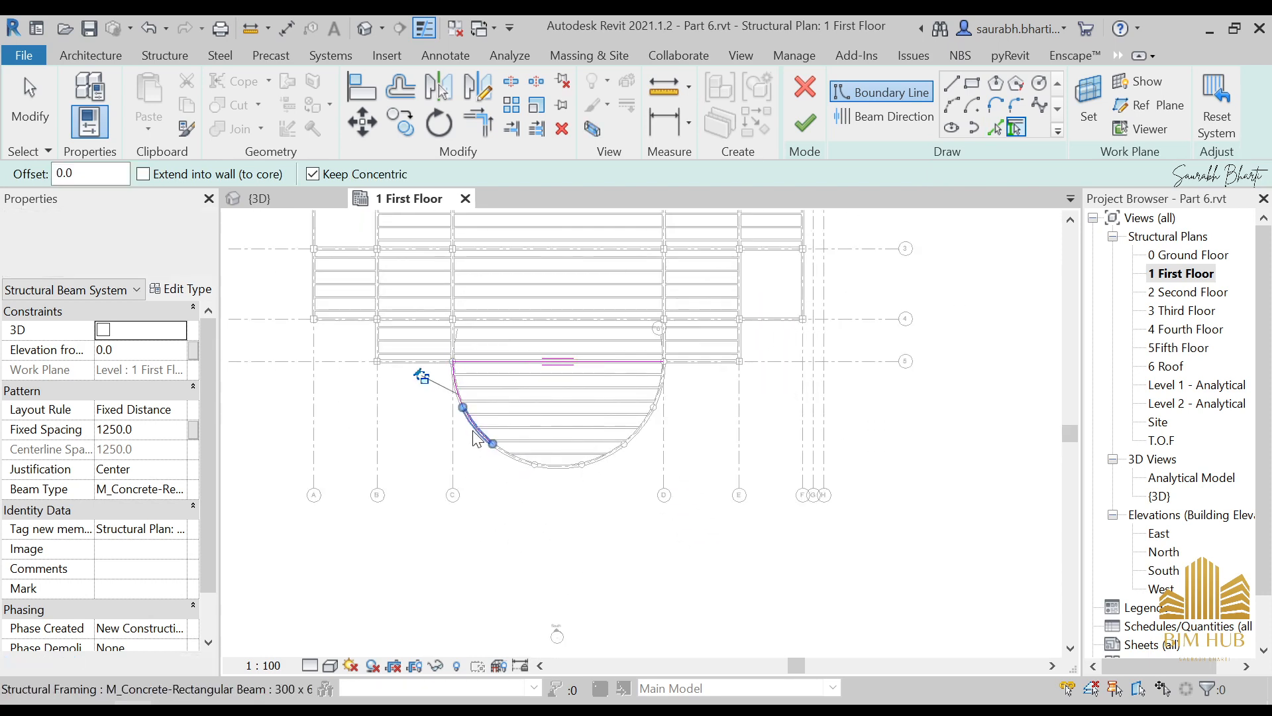
pyautogui.click(523, 455)
pyautogui.scroll(2, 533, 460)
pyautogui.click(579, 461)
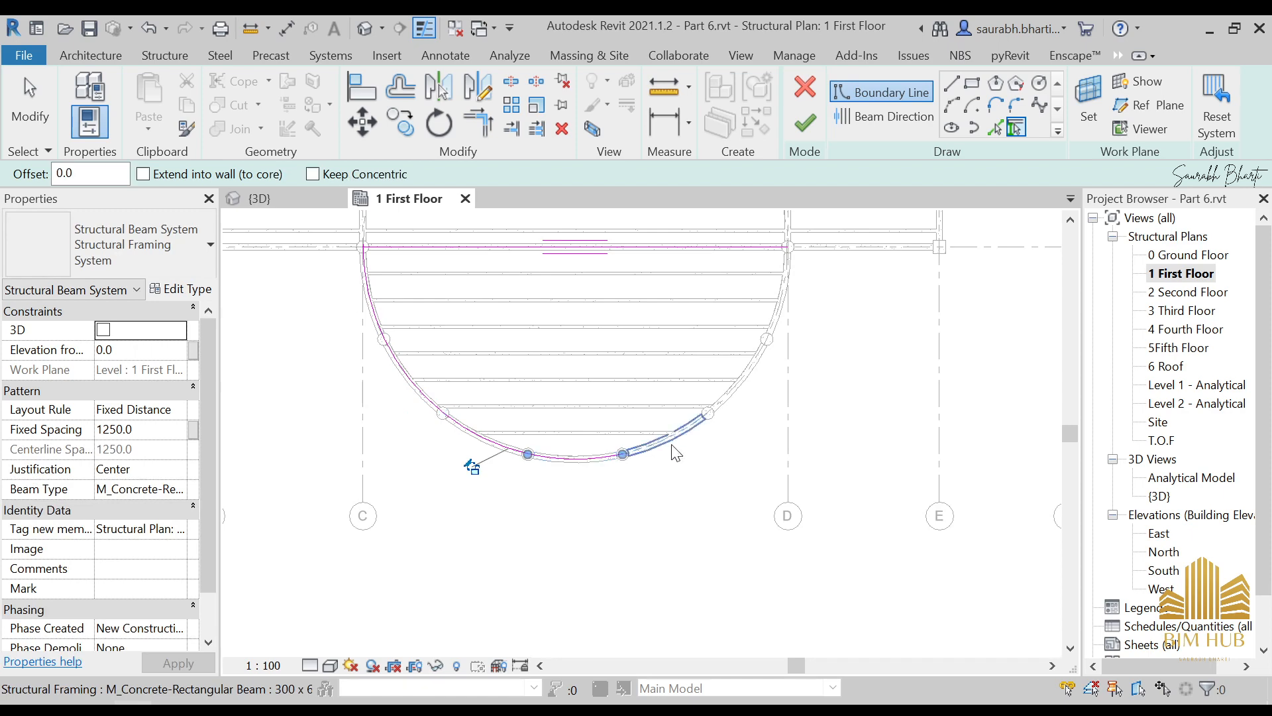
pyautogui.click(682, 427)
pyautogui.click(741, 371)
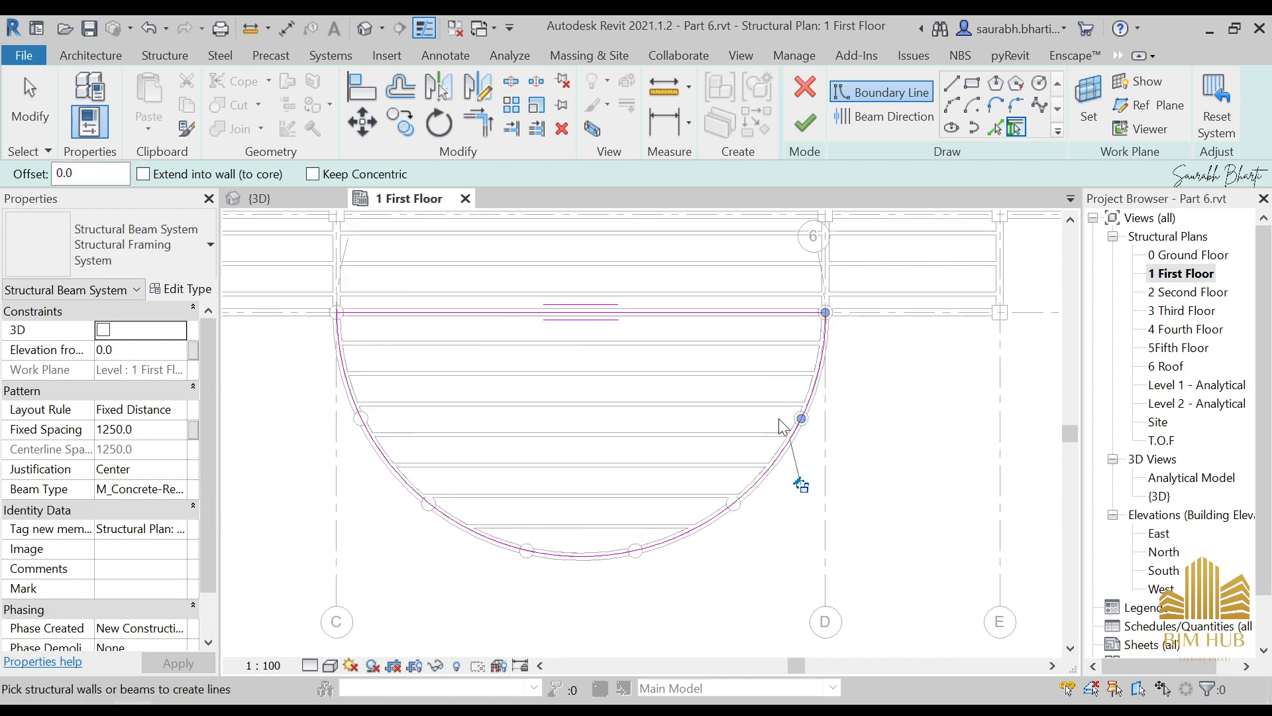
pyautogui.scroll(3, 806, 321)
pyautogui.scroll(-3, 908, 345)
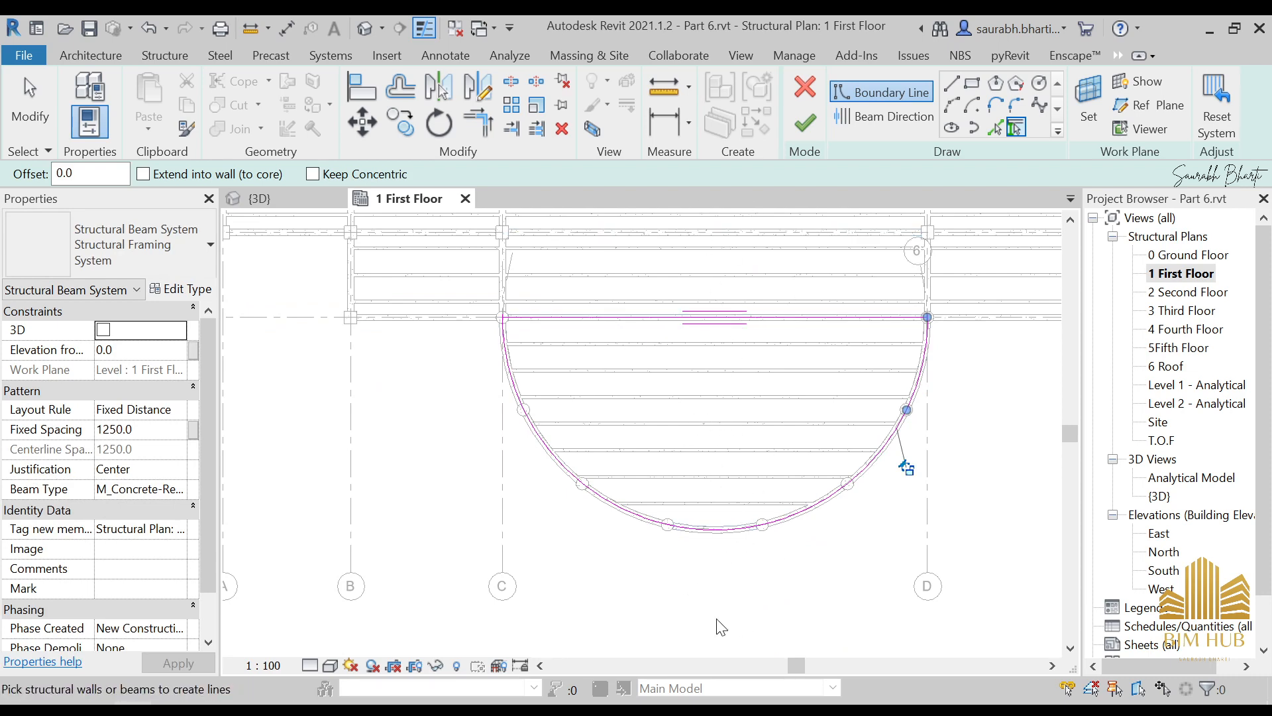
# Stretch the straight boundary line's end at grid C to the outer edge of the round column and try to finish the sketch.
pyautogui.scroll(2, 554, 296)
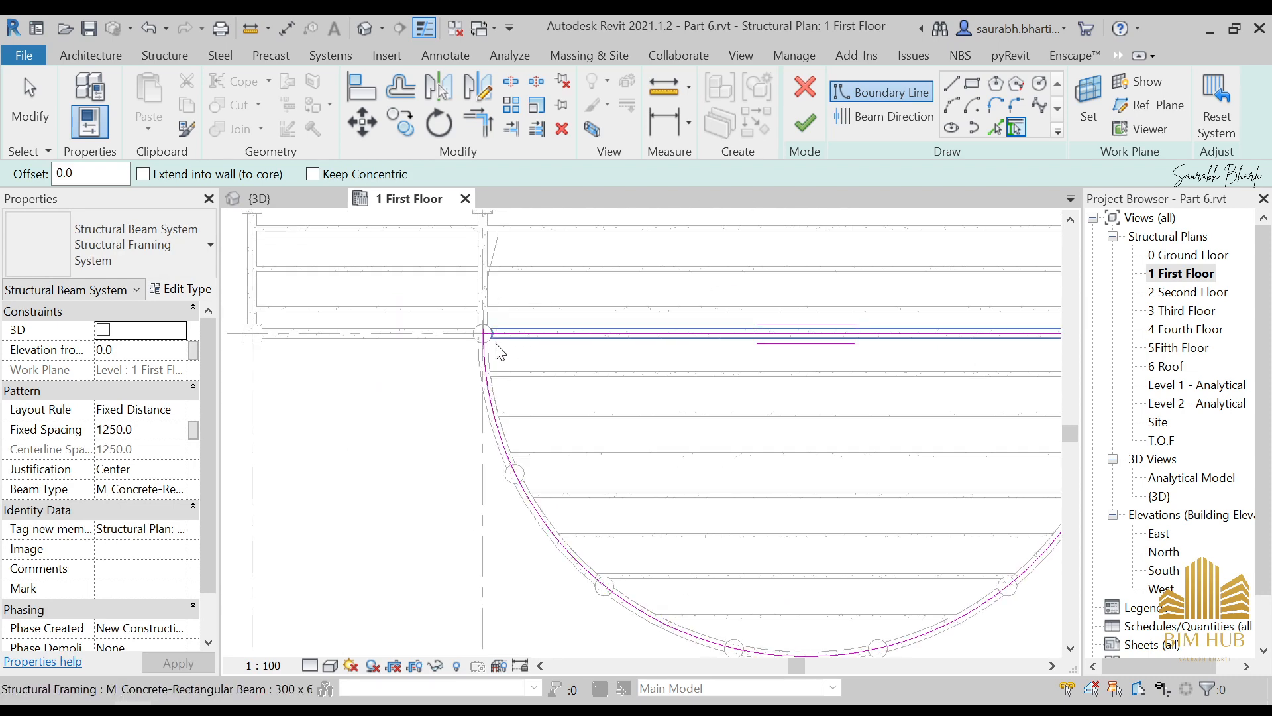
pyautogui.scroll(6, 490, 338)
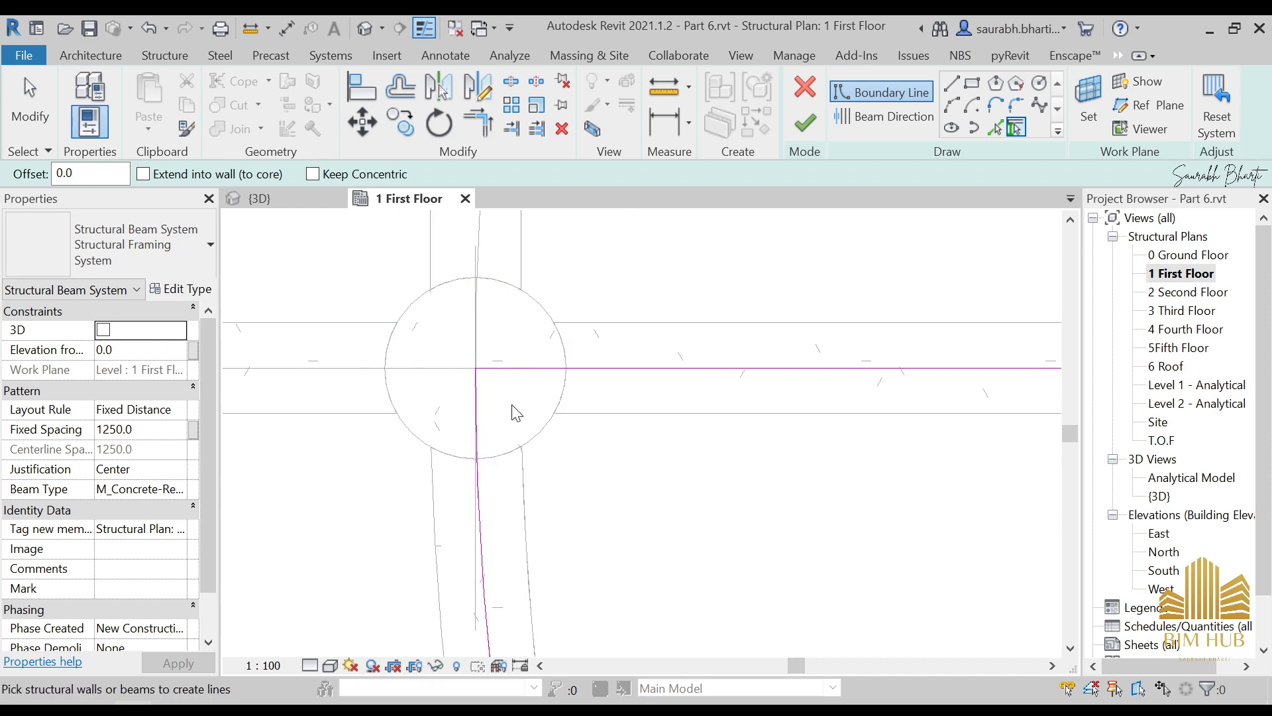
pyautogui.press('Escape')
pyautogui.click(475, 369)
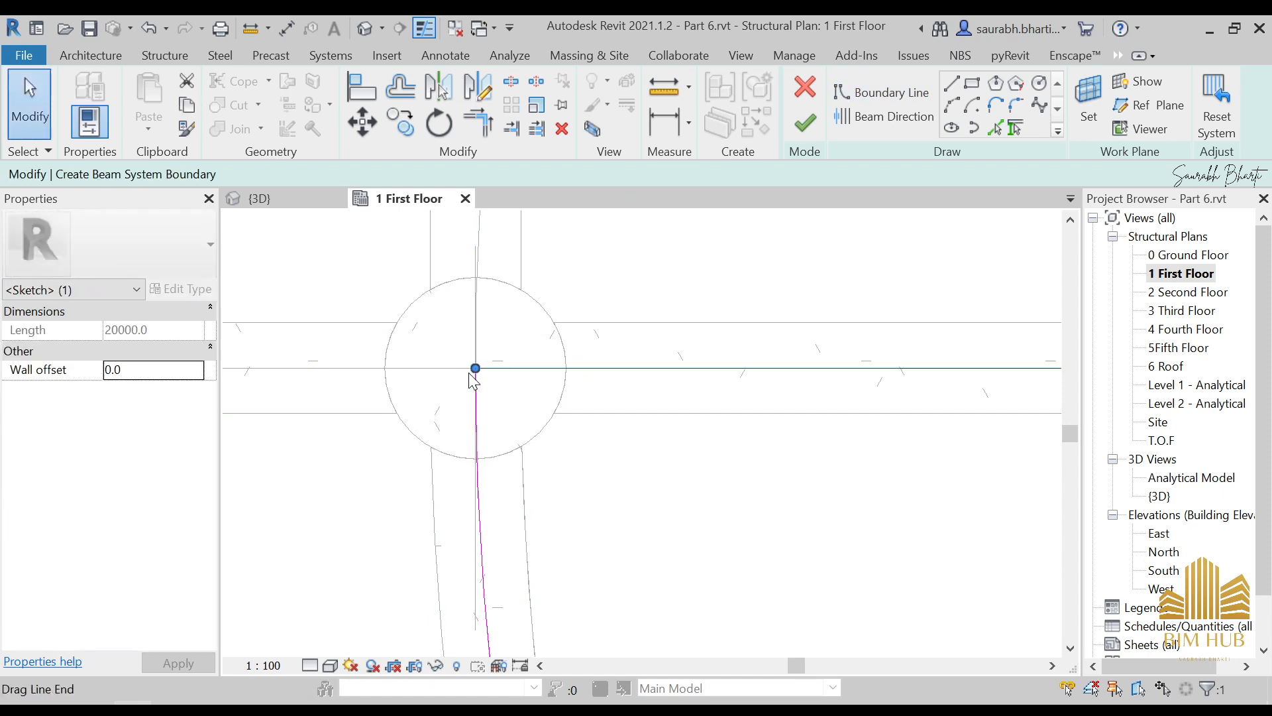
pyautogui.moveTo(474, 369); pyautogui.dragTo(385, 367)
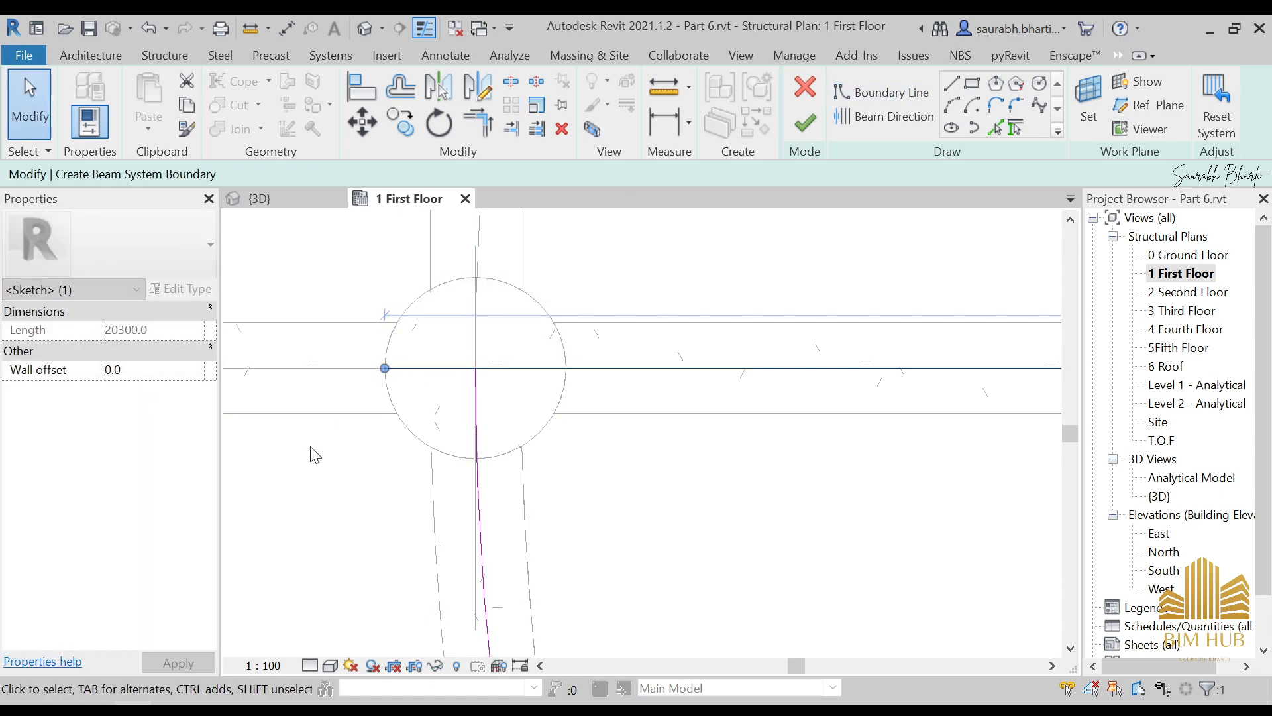
pyautogui.click(813, 131)
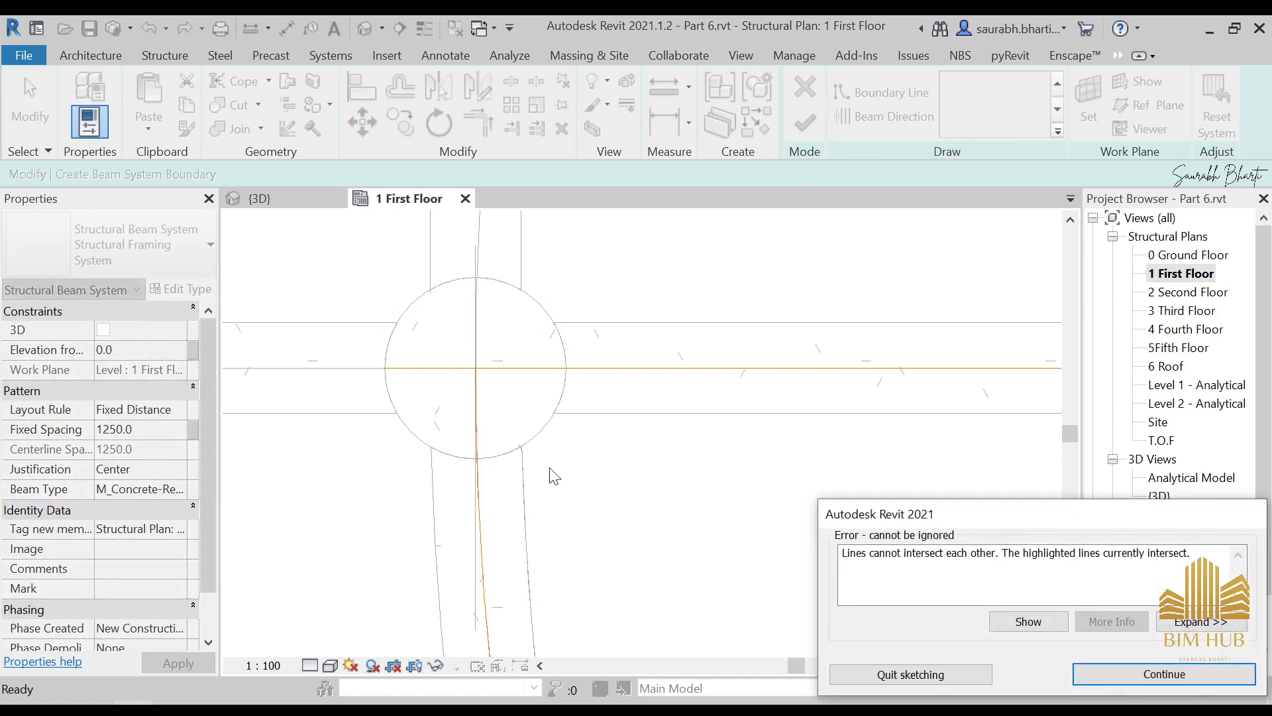
pyautogui.click(1213, 677)
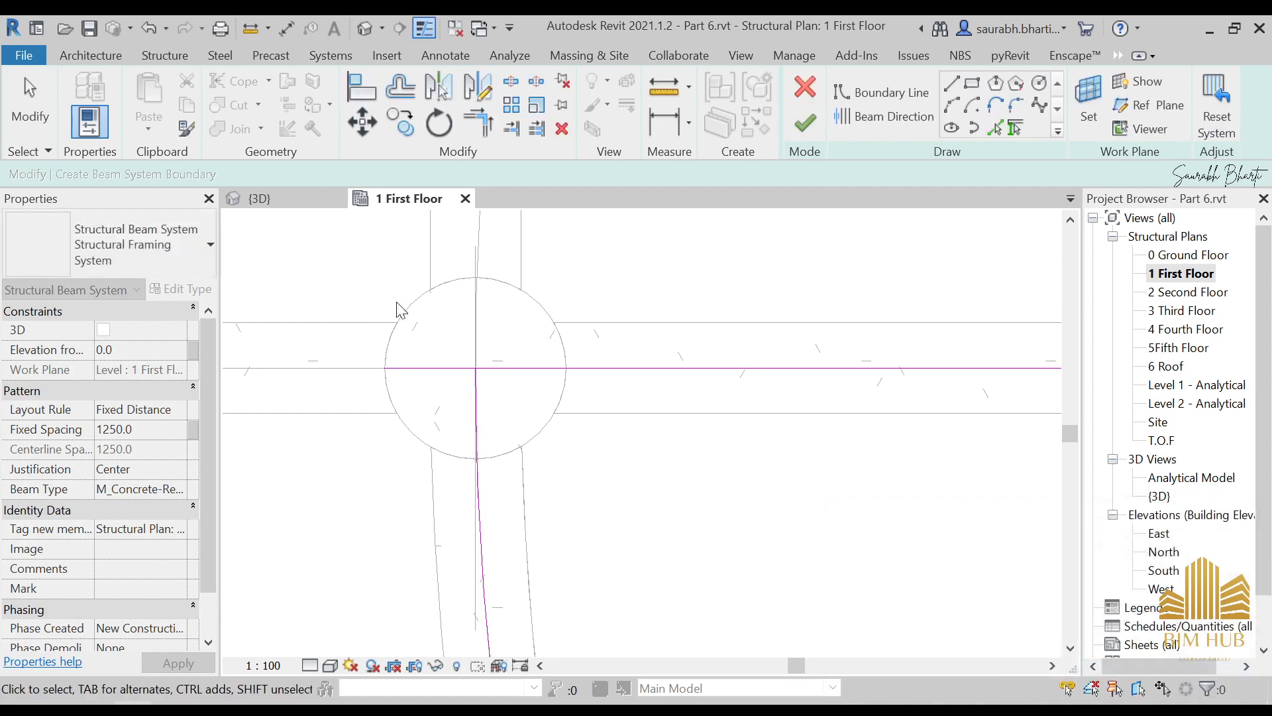
# Trim the straight boundary line back to the curved line at the grid C corner.
pyautogui.click(477, 125)
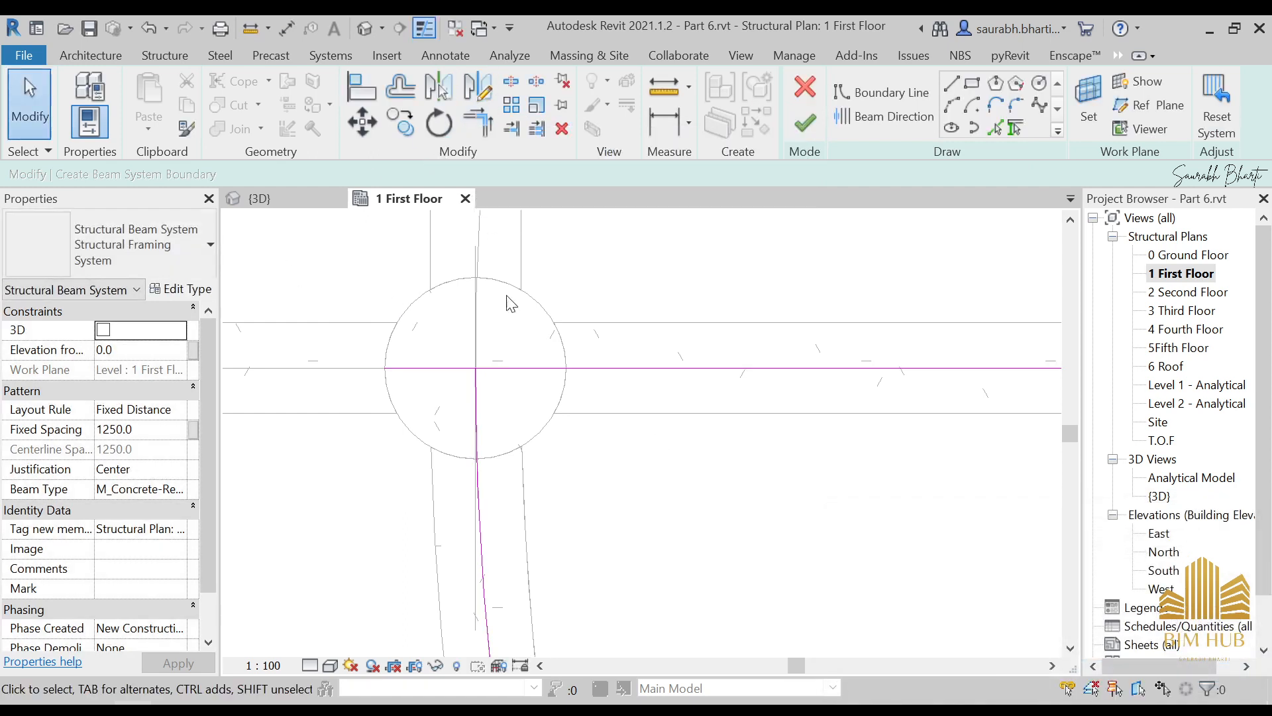
pyautogui.click(478, 414)
pyautogui.click(487, 370)
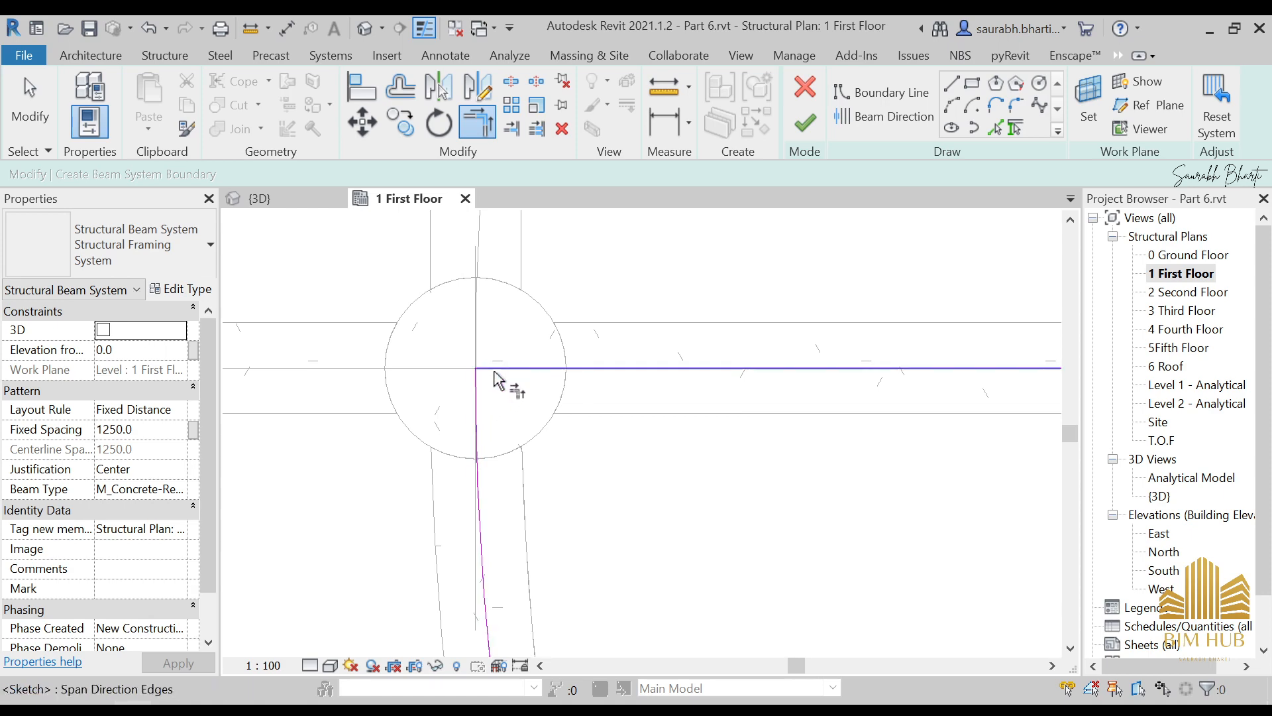
# Draw the beam direction vertically from the midpoint of the straight boundary line to the midpoint of the lowest arc.
pyautogui.scroll(-4, 681, 426)
pyautogui.scroll(4, 432, 361)
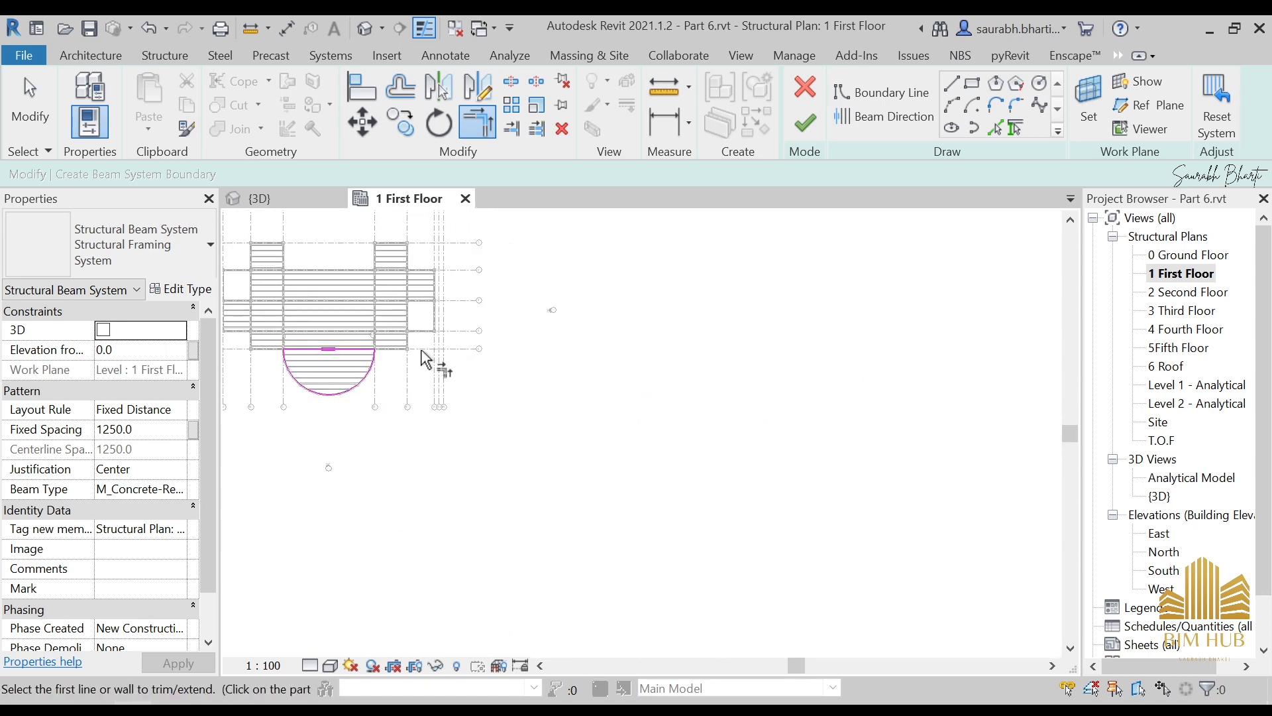
pyautogui.scroll(2, 613, 334)
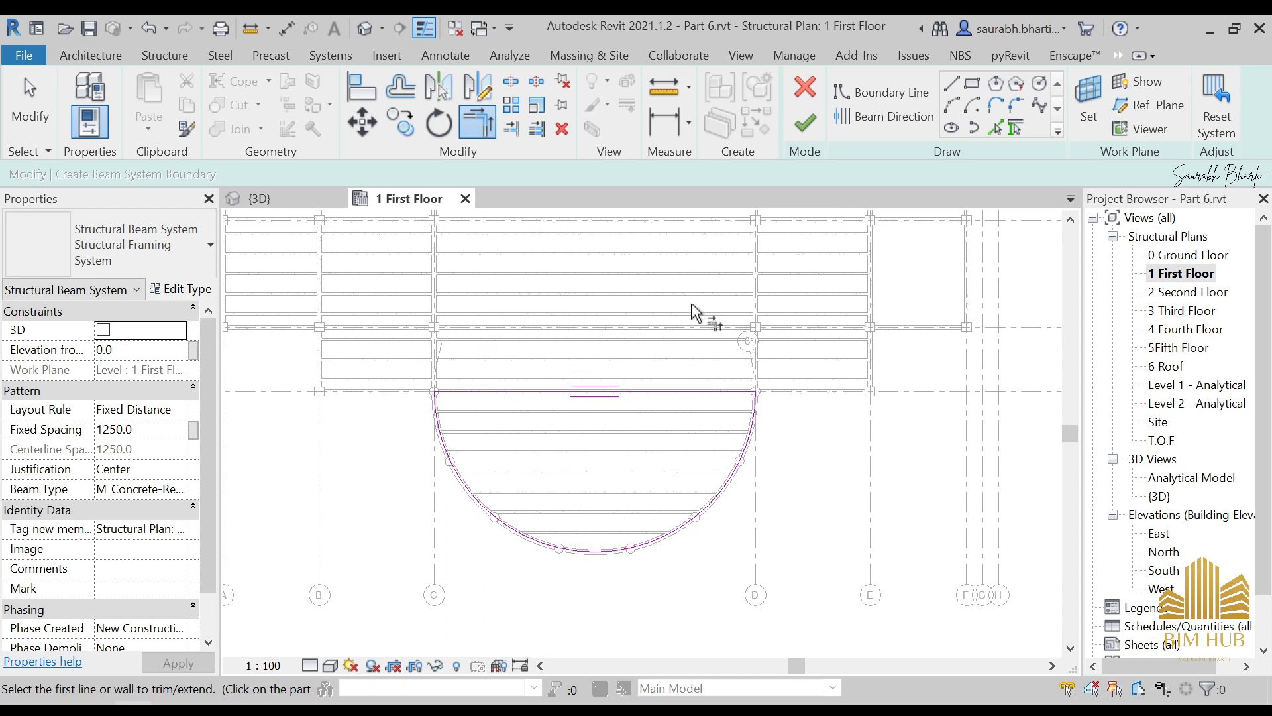
pyautogui.click(886, 116)
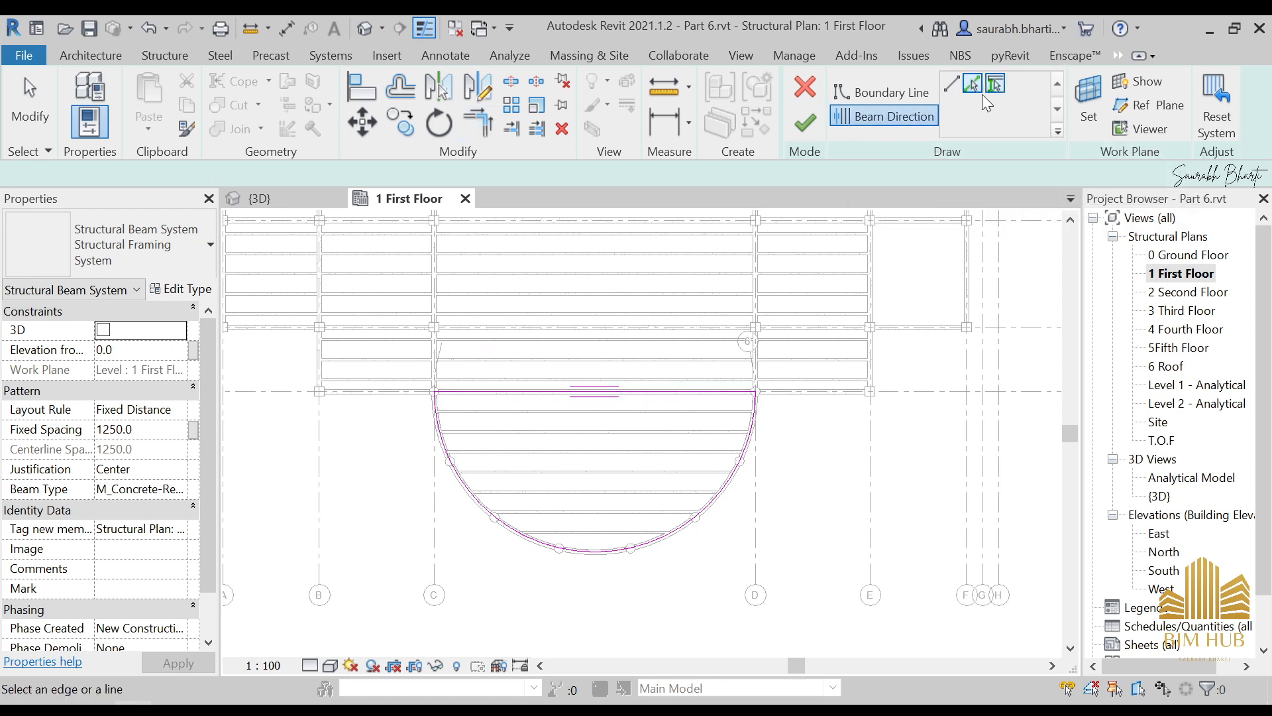
pyautogui.click(954, 89)
pyautogui.click(595, 392)
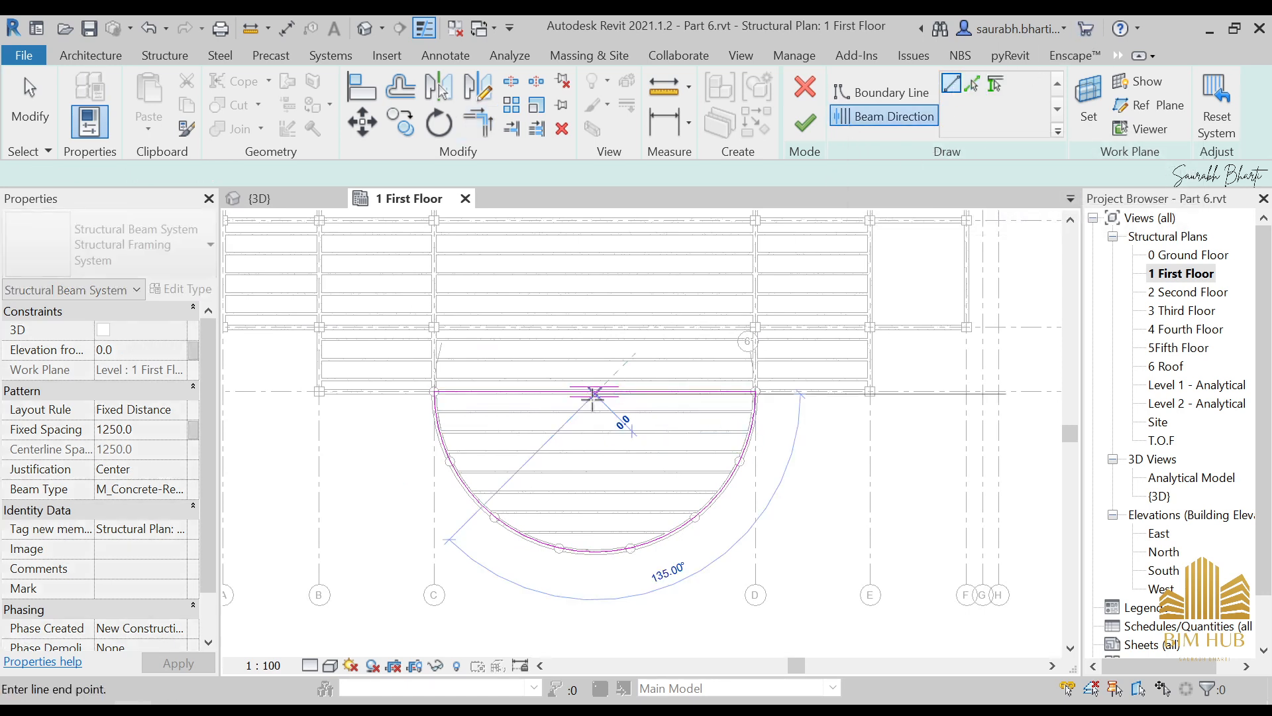
pyautogui.scroll(3, 594, 554)
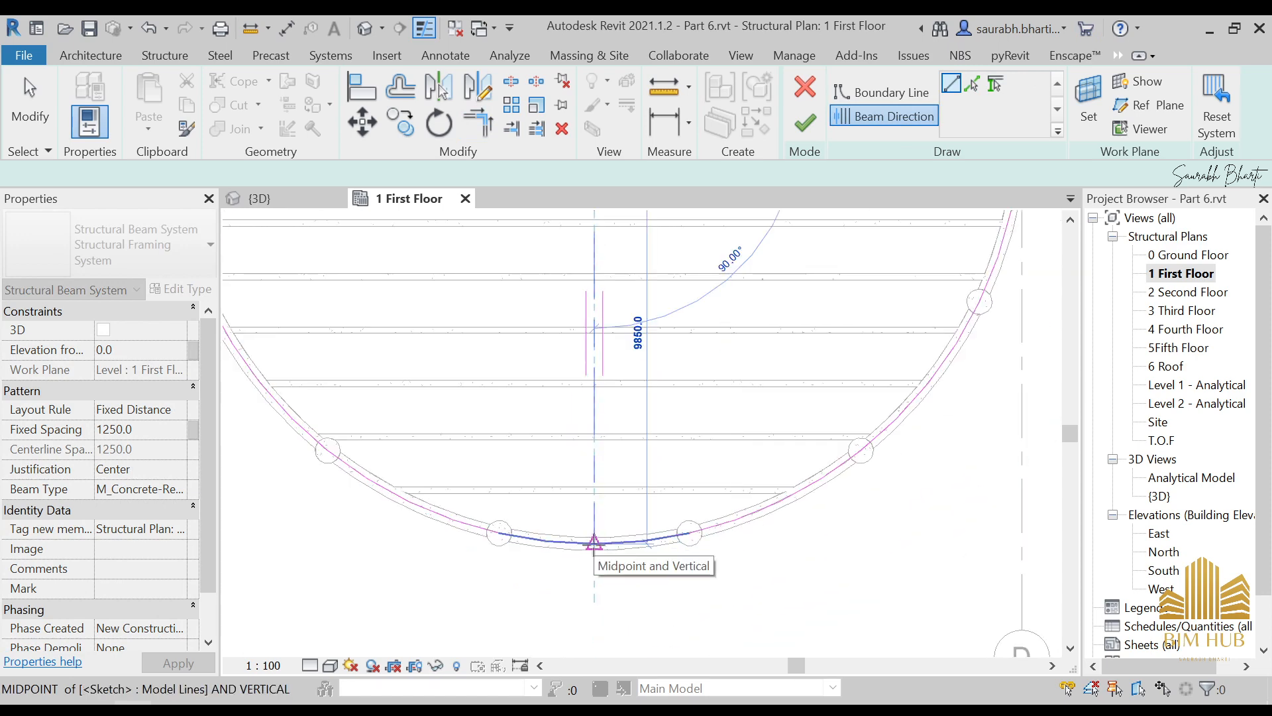
pyautogui.click(596, 534)
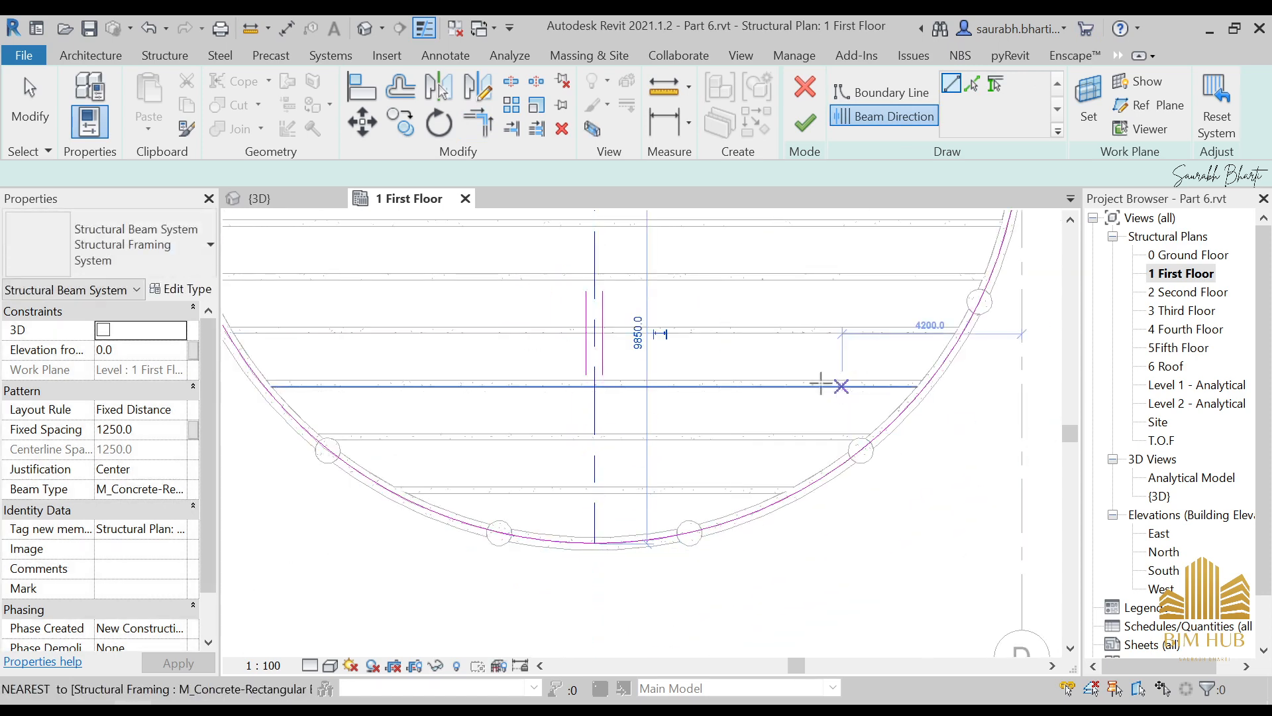
# Set the beam system's fixed spacing to 1500 and finish the sketch.
pyautogui.scroll(-2, 550, 377)
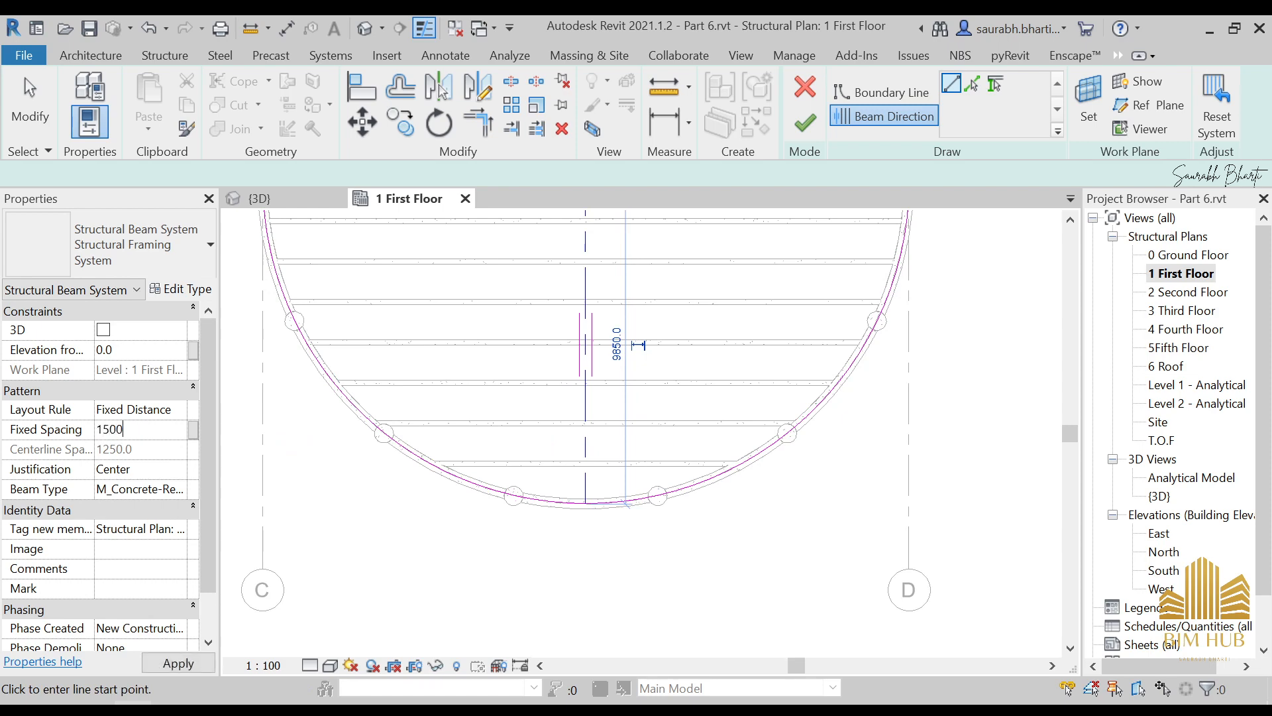
pyautogui.press('Return')
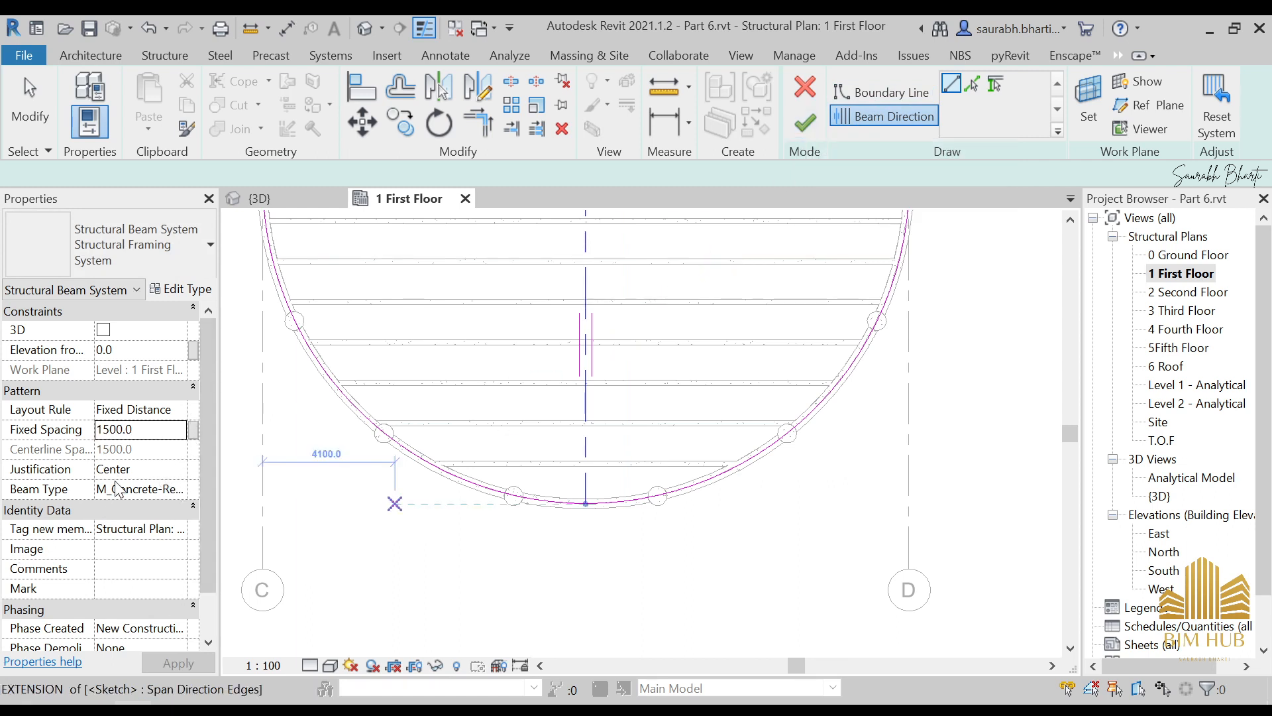
pyautogui.click(801, 118)
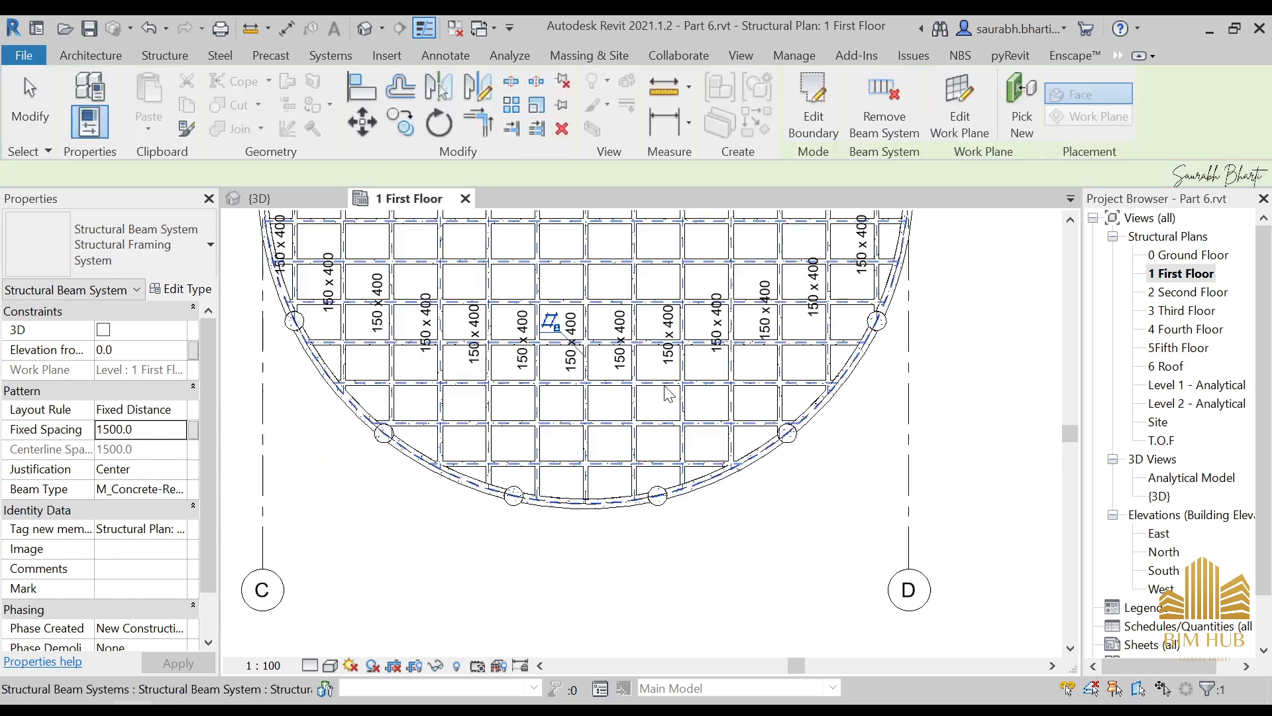
pyautogui.scroll(-2, 642, 454)
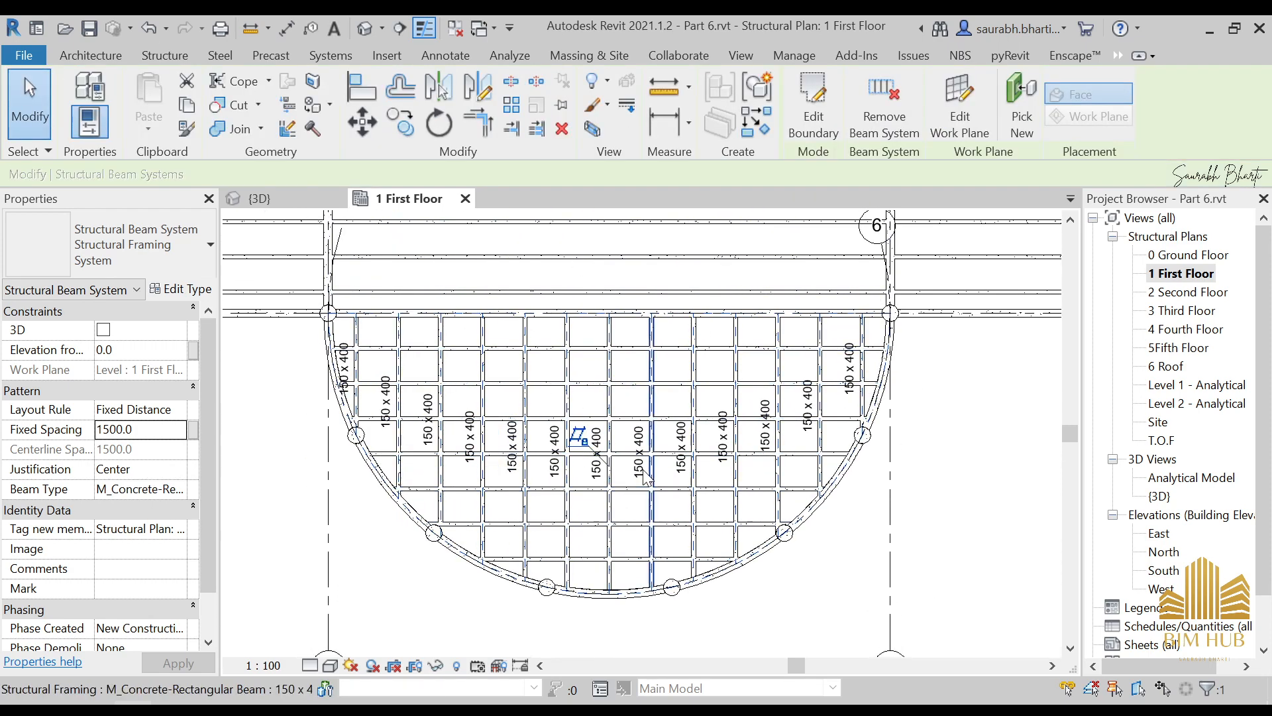
pyautogui.press('Escape')
pyautogui.scroll(5, 582, 440)
pyautogui.click(618, 336)
pyautogui.scroll(-5, 618, 336)
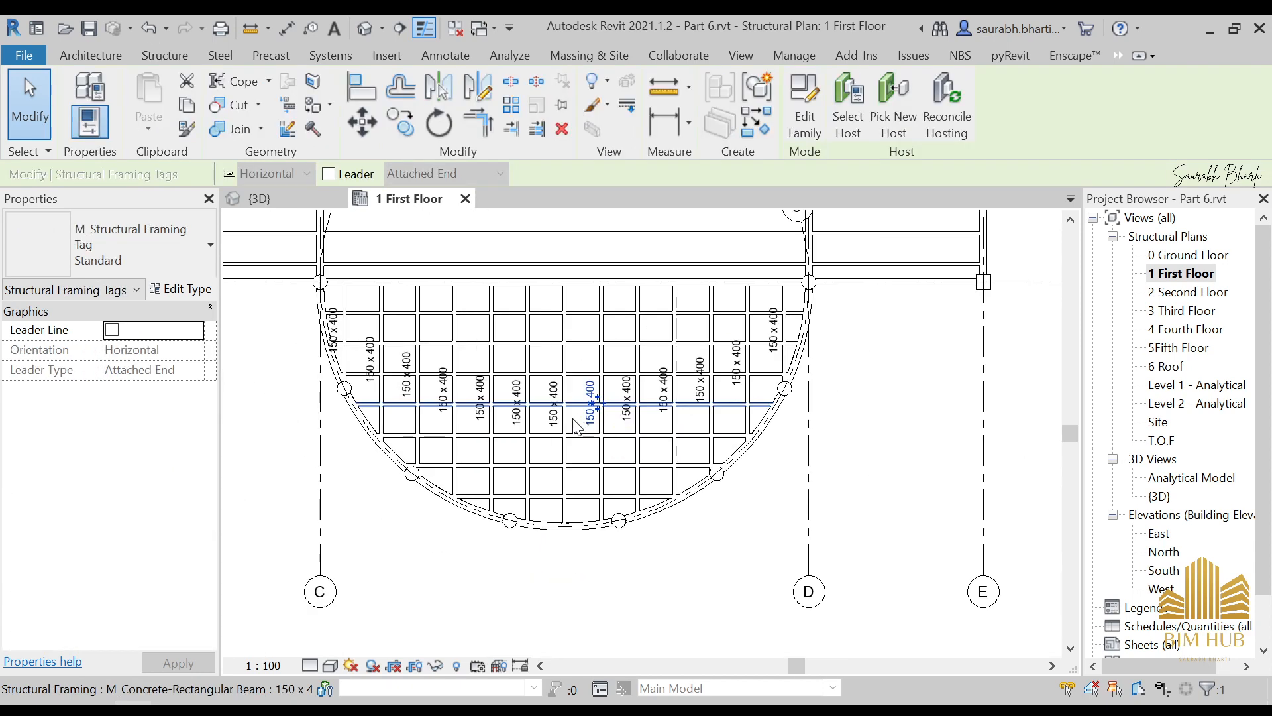
pyautogui.press('Escape')
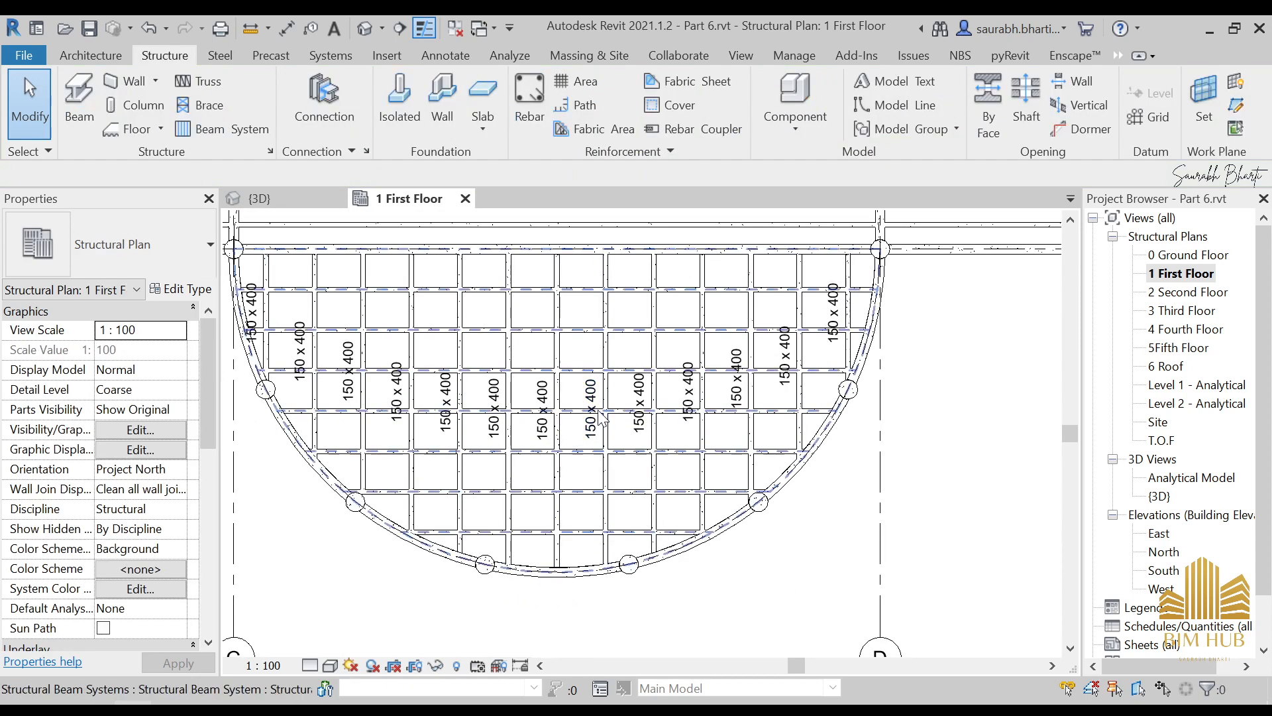
pyautogui.scroll(3, 593, 405)
pyautogui.click(581, 381)
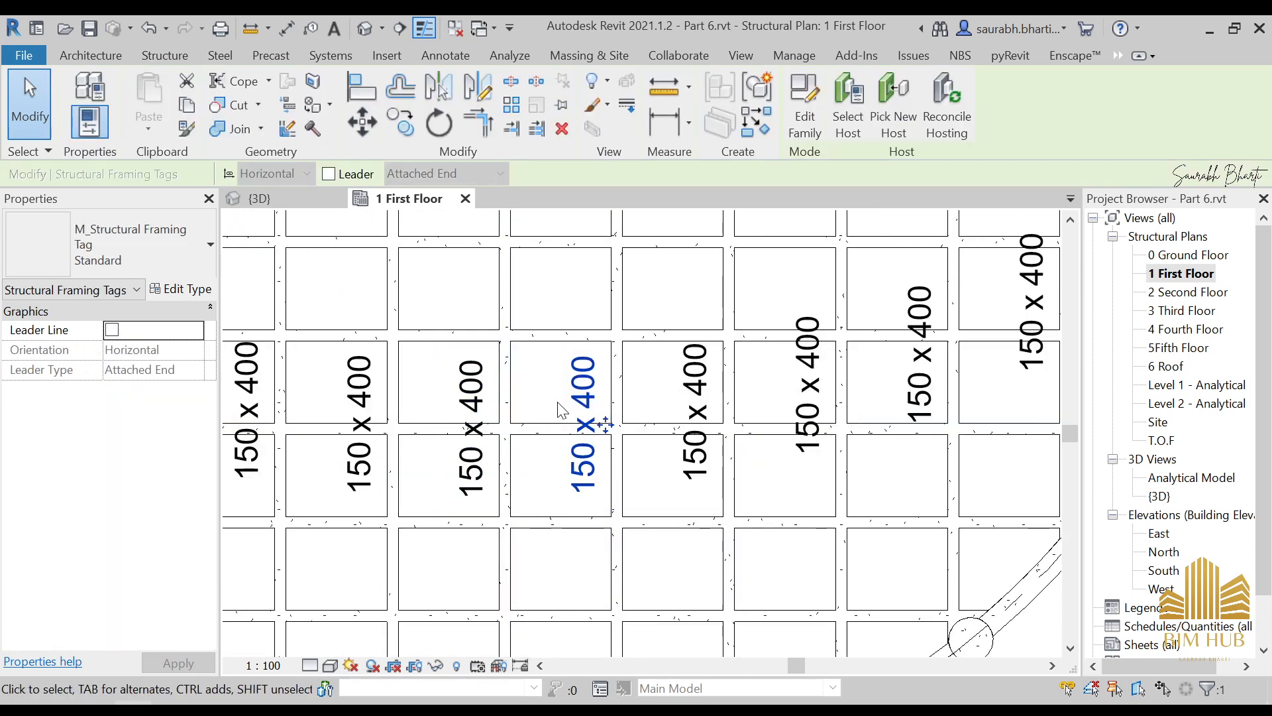
pyautogui.scroll(-2, 583, 425)
pyautogui.scroll(-4, 659, 432)
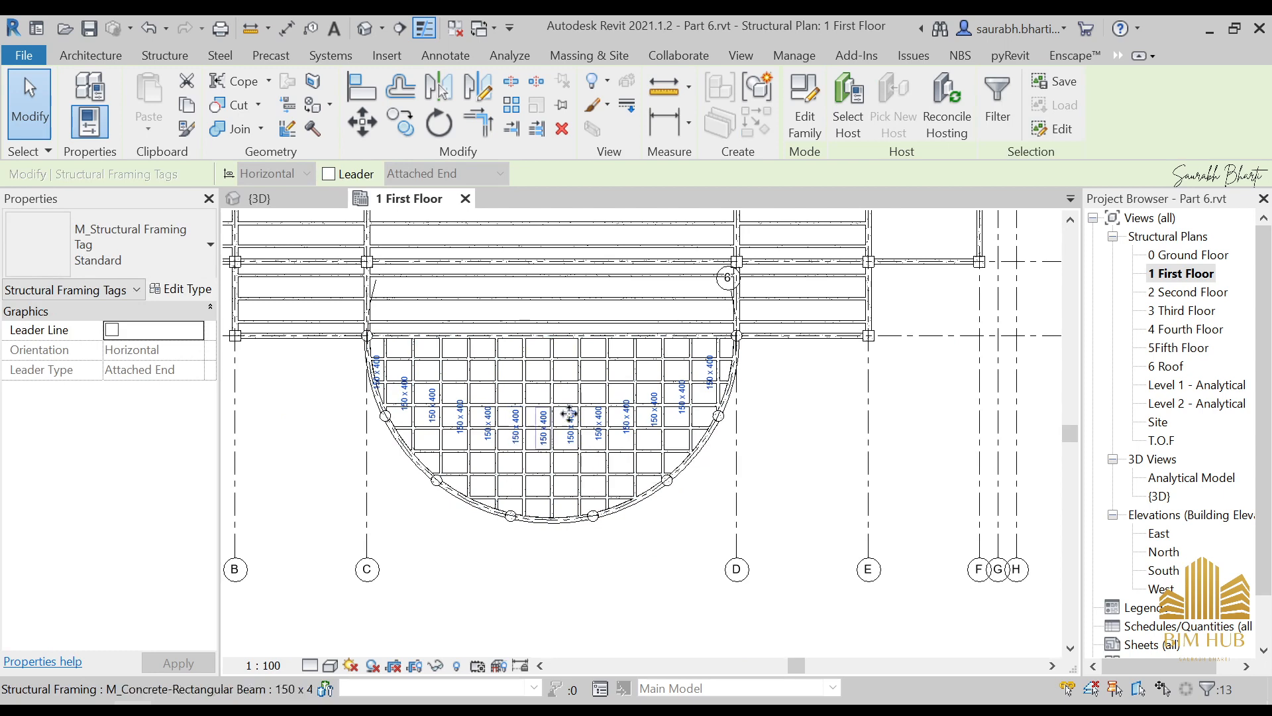
pyautogui.scroll(5, 576, 421)
pyautogui.press('Escape')
pyautogui.scroll(1, 609, 395)
# Select all the 150 x 400 framing tags in the semicircular bay and delete them.
pyautogui.click(609, 397)
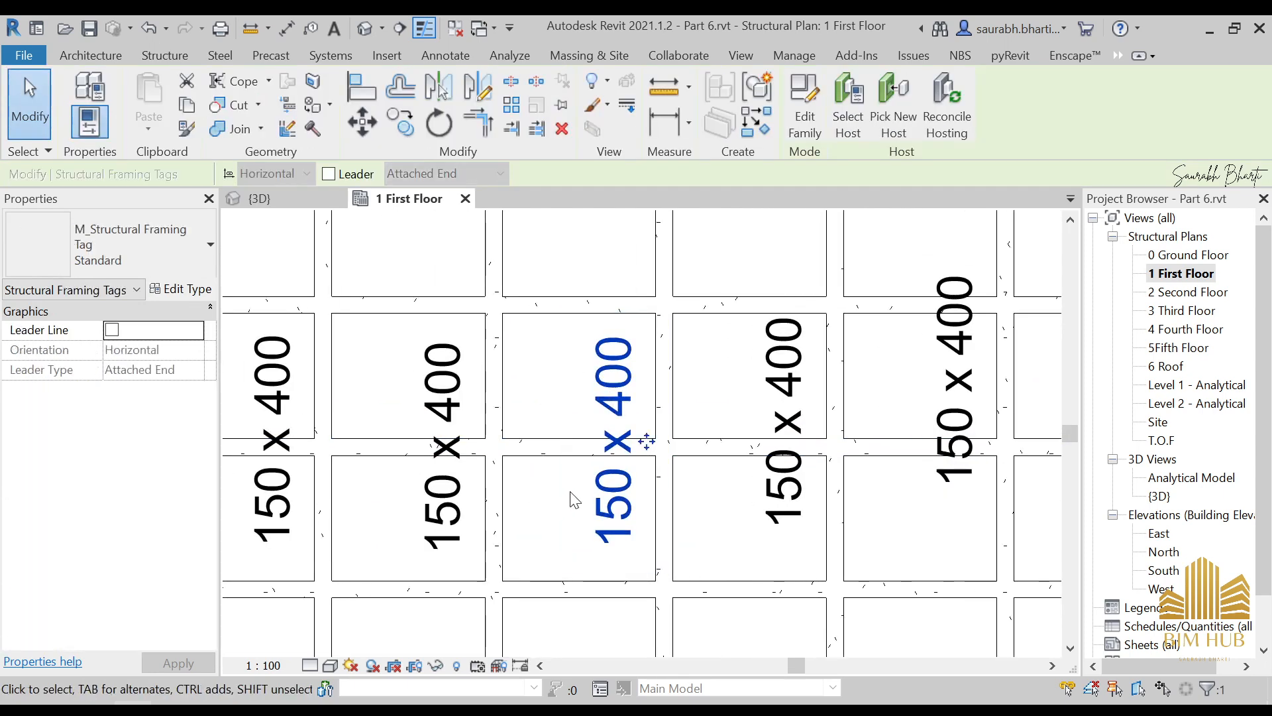
pyautogui.press('s')
pyautogui.press('a')
pyautogui.scroll(-4, 574, 501)
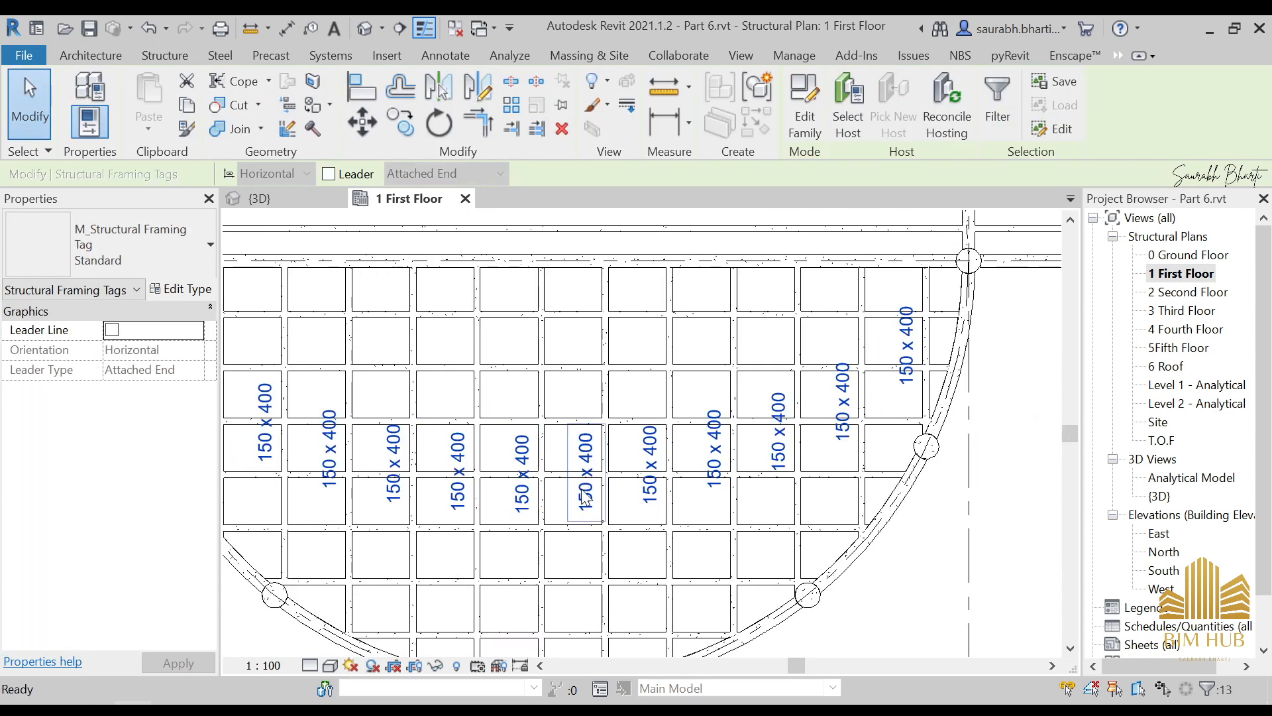
pyautogui.press('Delete')
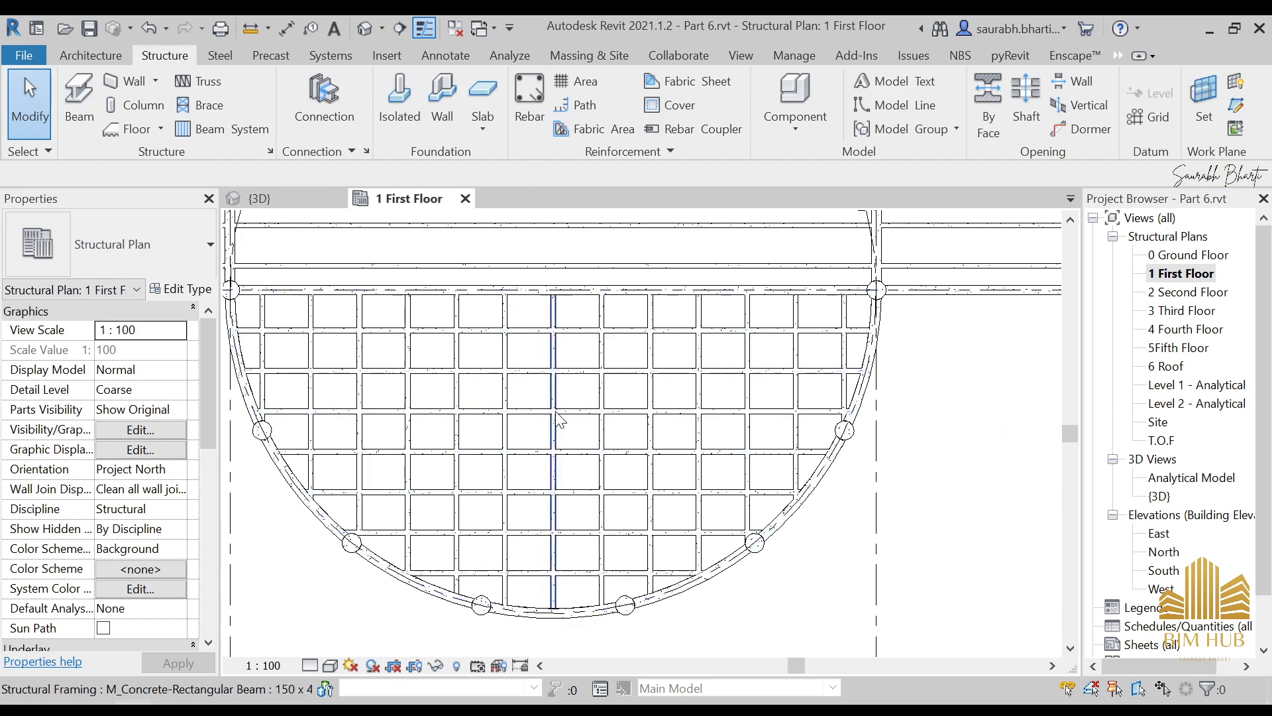
# Start an automatic beam system with beam type 150 x 400 and a fixed spacing of 1250.
pyautogui.scroll(-2, 557, 408)
pyautogui.scroll(-2, 686, 405)
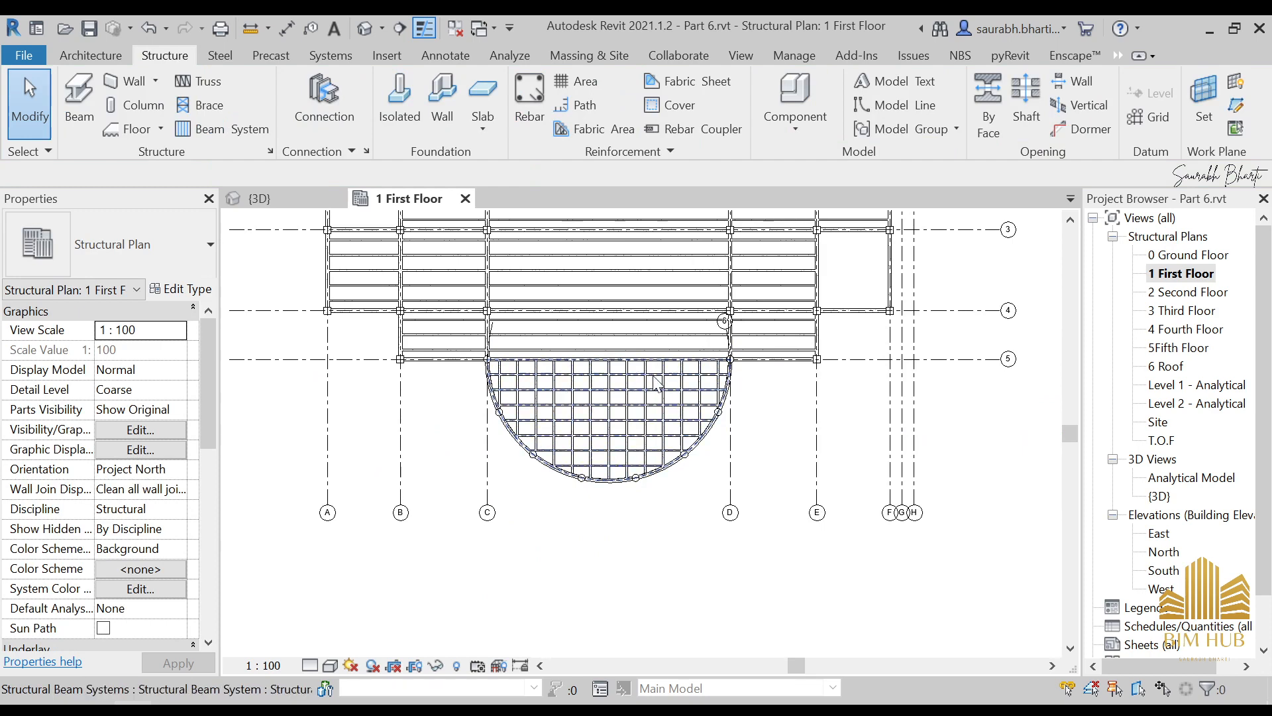
pyautogui.moveTo(630, 426); pyautogui.dragTo(621, 517, button='middle')
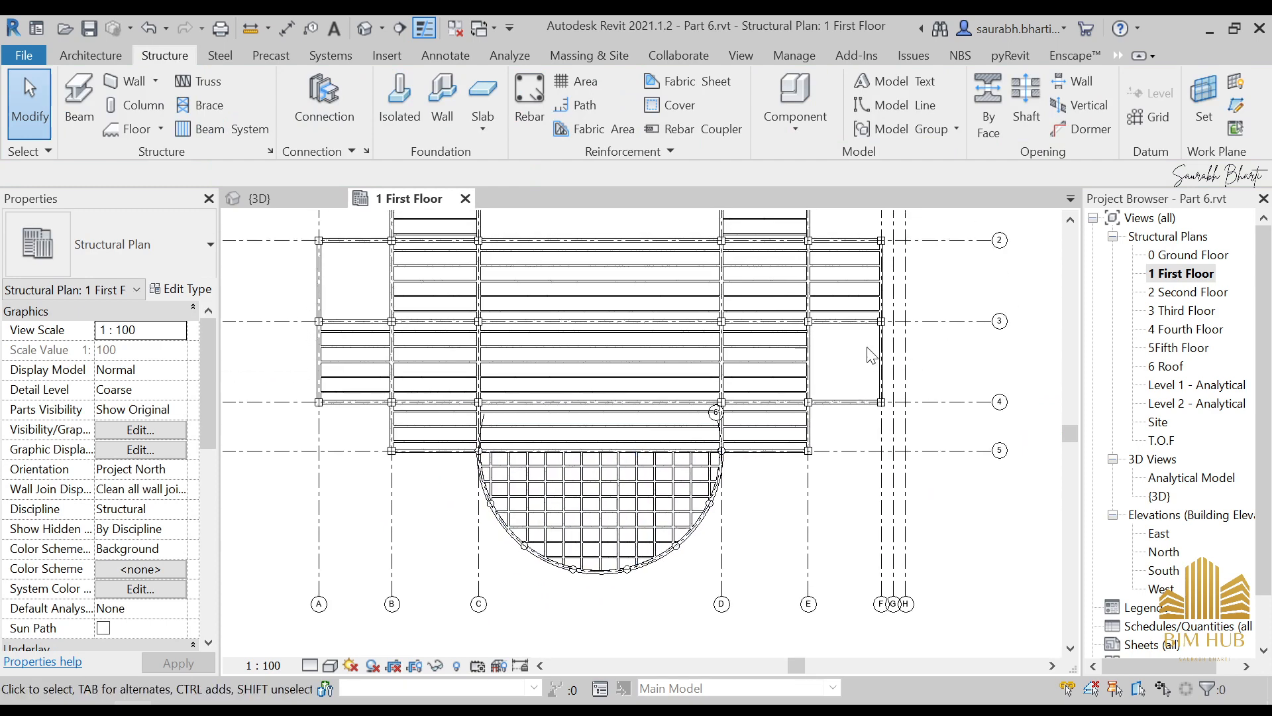
pyautogui.click(199, 128)
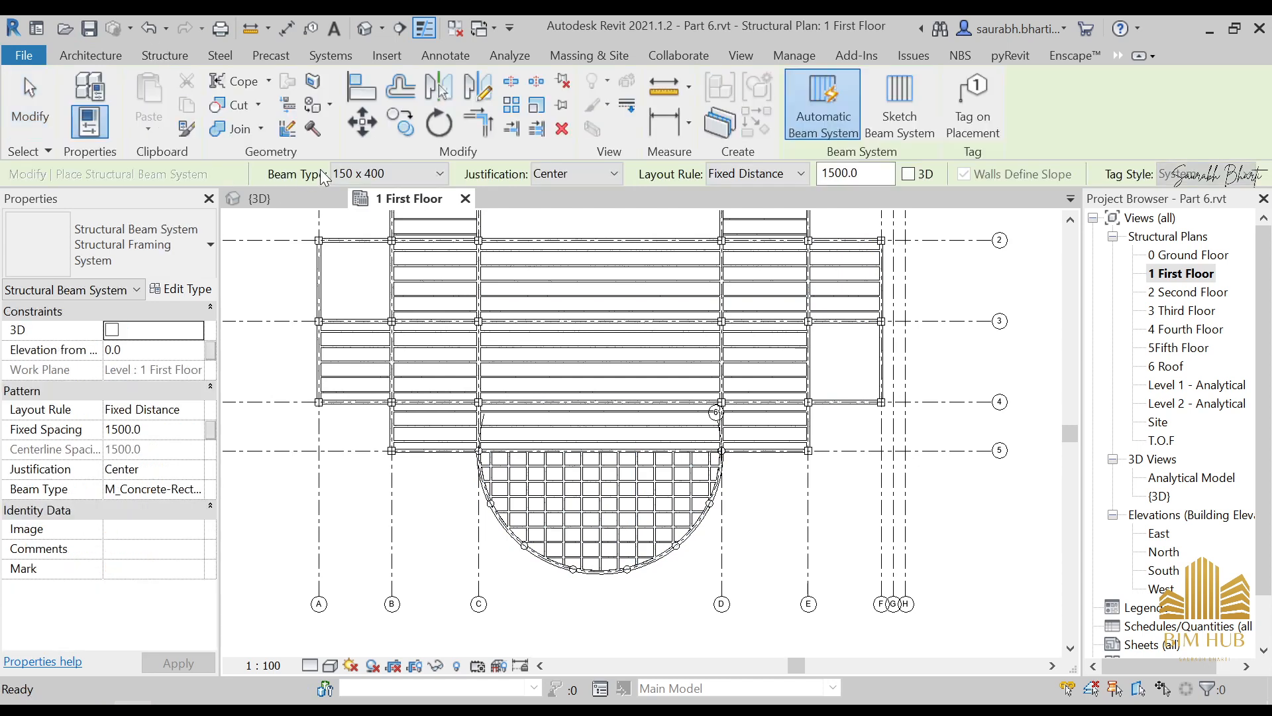
pyautogui.click(356, 174)
pyautogui.click(377, 194)
pyautogui.click(173, 430)
pyautogui.write('12')
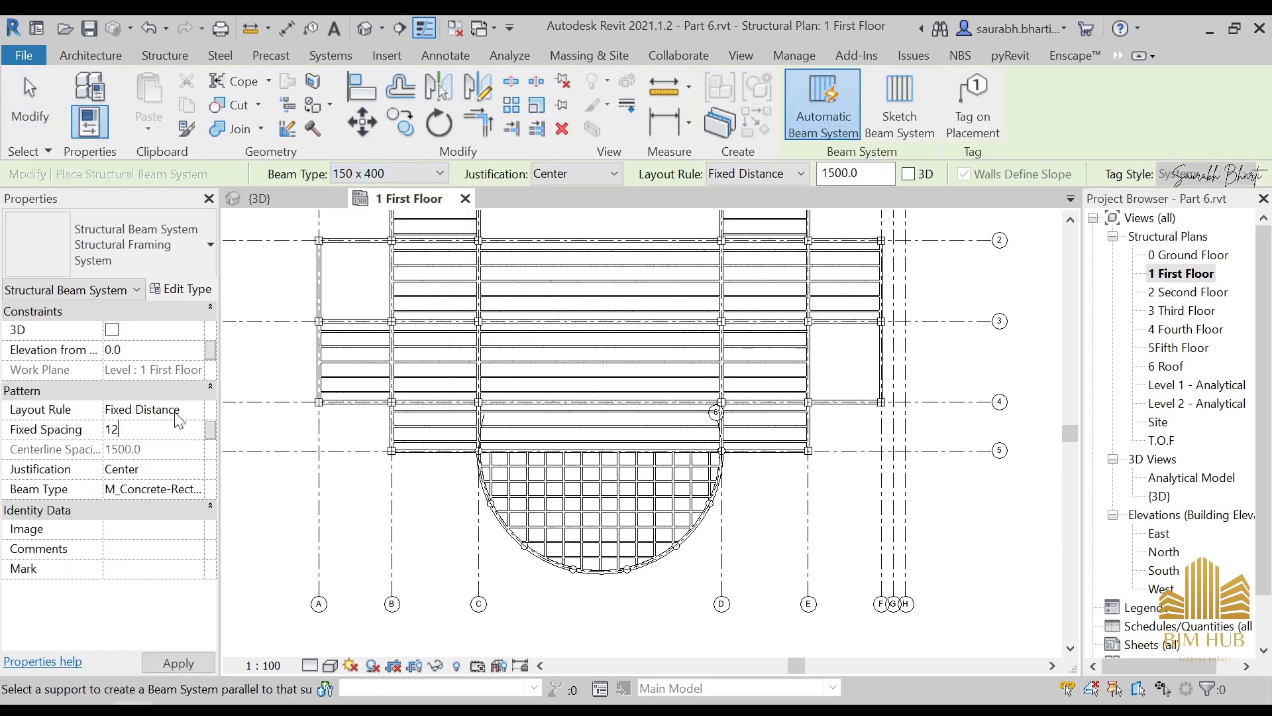
pyautogui.write('50')
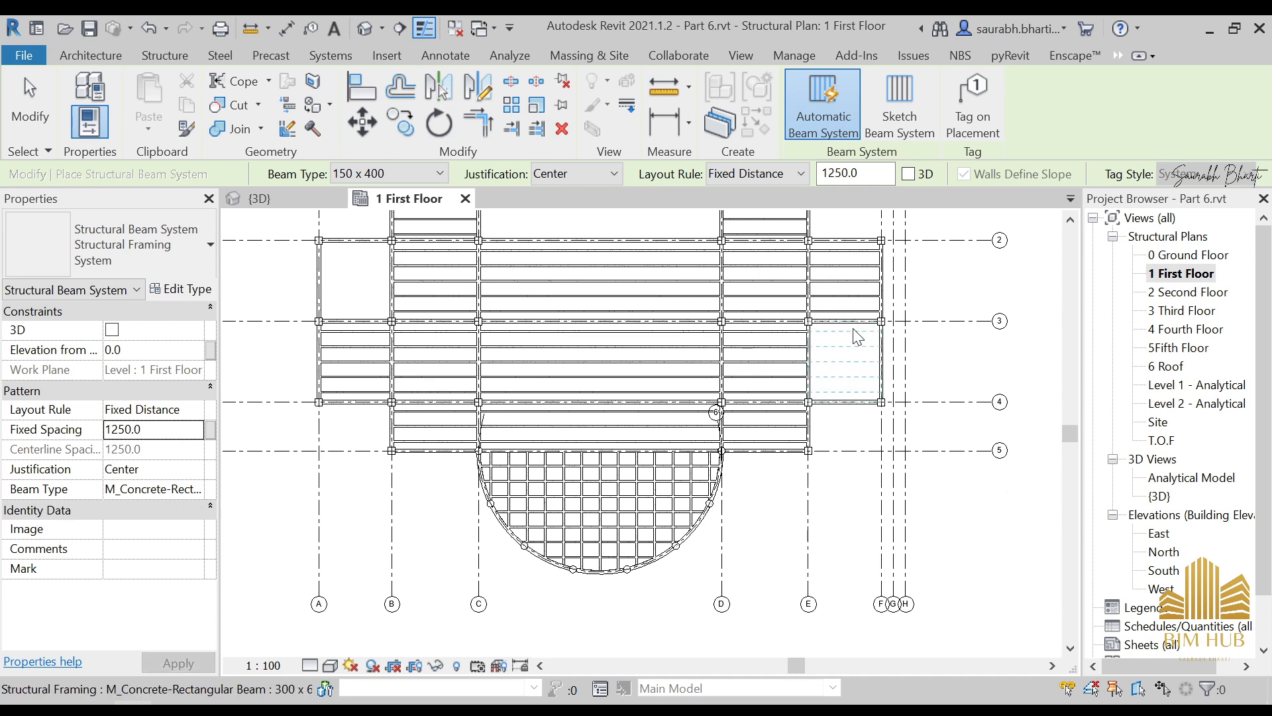
# Place the automatic beam system in the bay between grids E and F and grids 3 and 4, ending the command.
pyautogui.click(833, 359)
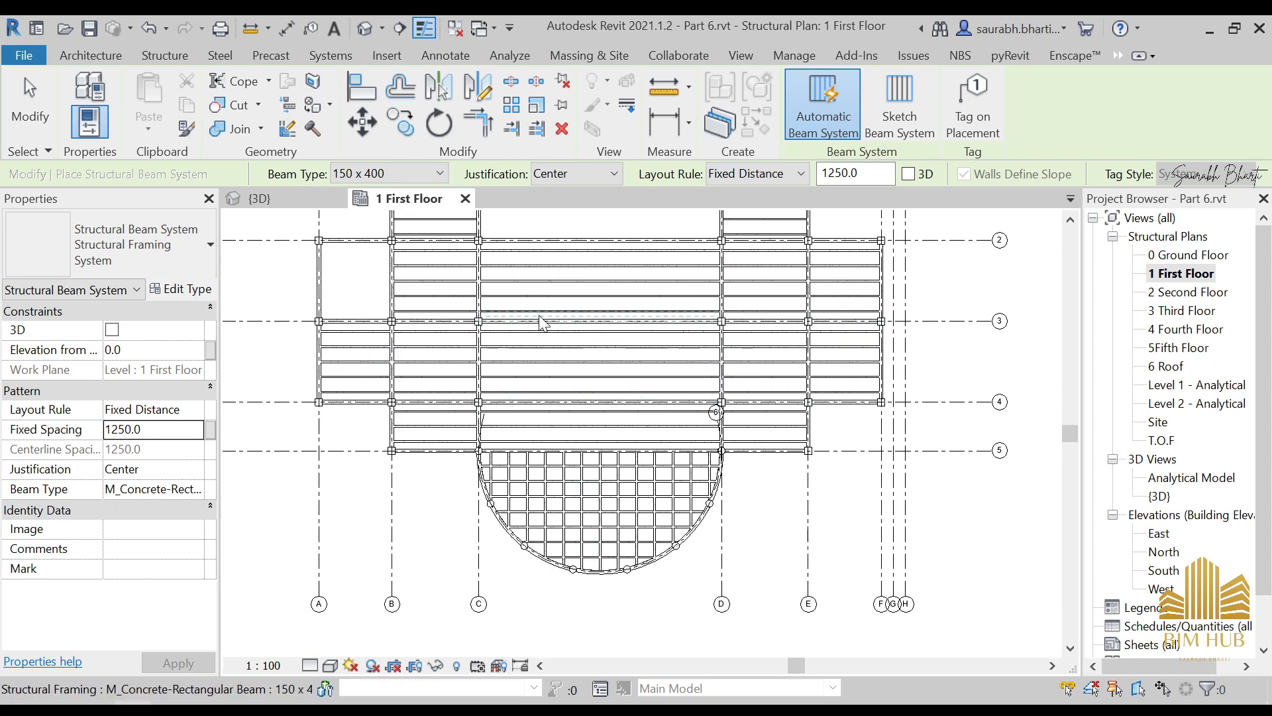
pyautogui.press('Escape')
pyautogui.press('Escape')
# Examine the first floor beam systems and the semicircular bay's crossing beams from several angles in the 3D view.
pyautogui.click(365, 28)
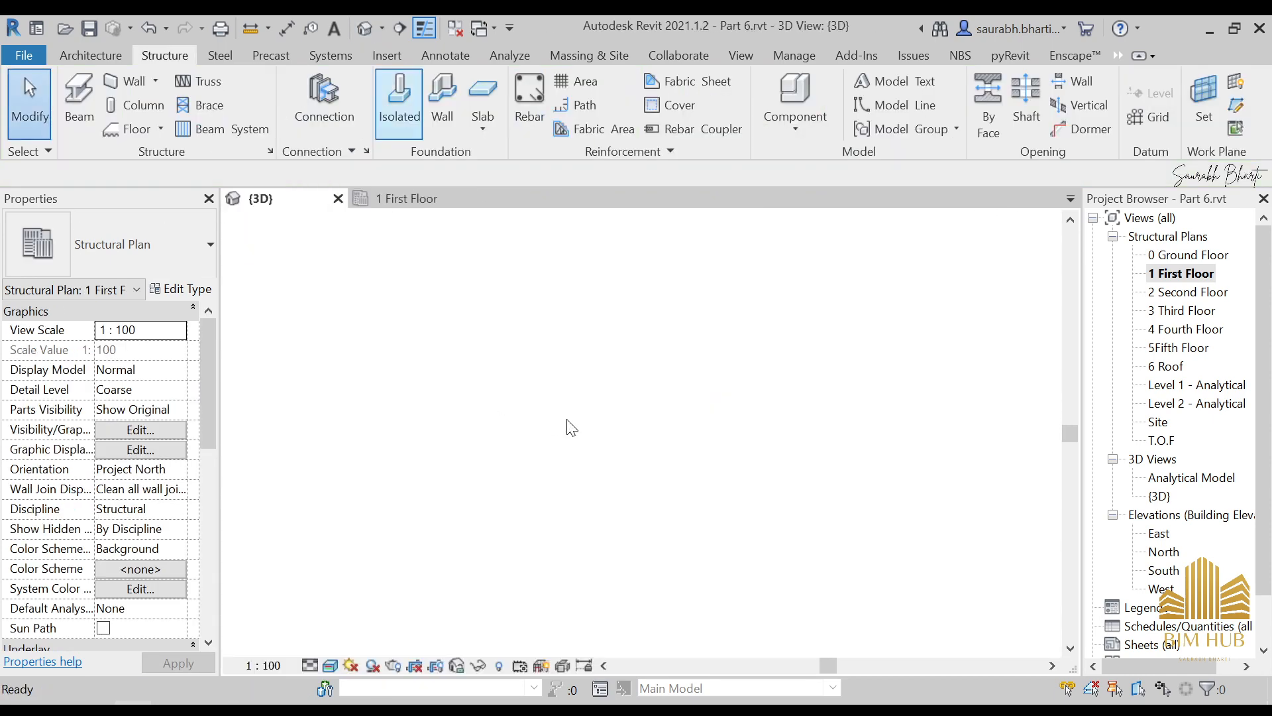
pyautogui.keyDown('shift'); pyautogui.moveTo(730, 403); pyautogui.dragTo(742, 443, button='middle'); pyautogui.keyUp('shift')
pyautogui.scroll(10, 709, 402)
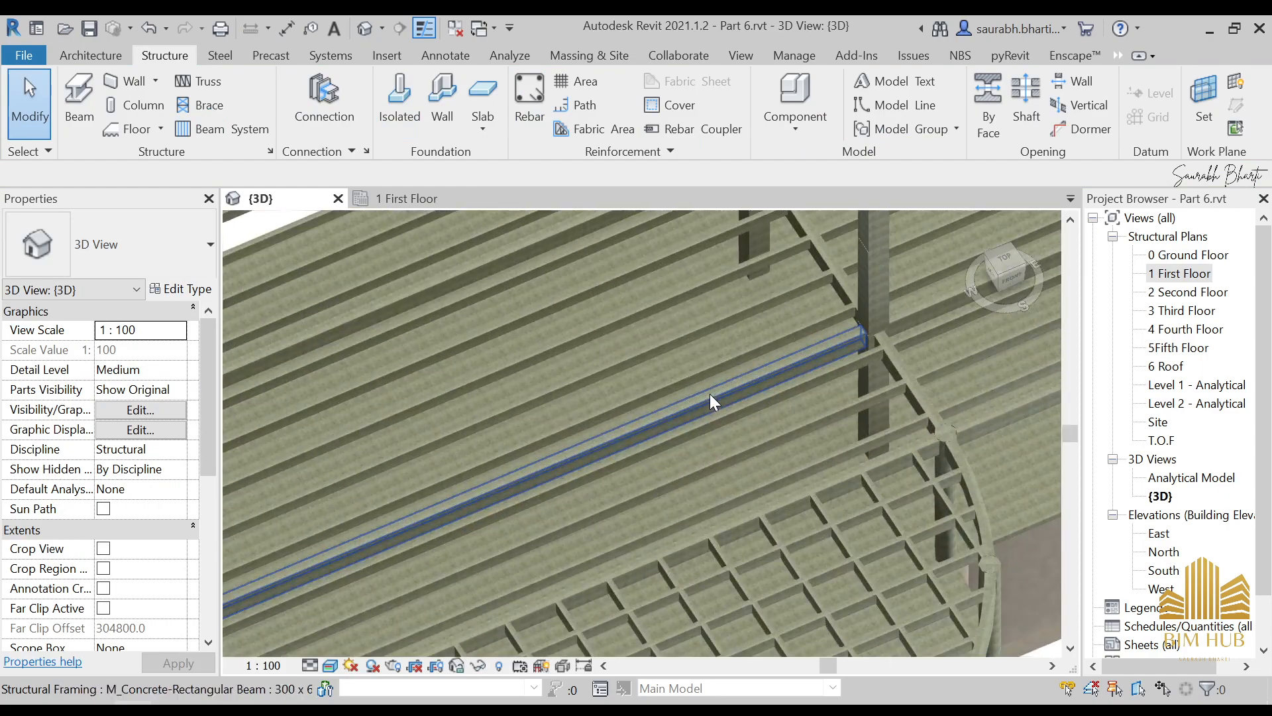
pyautogui.scroll(-8, 718, 387)
pyautogui.keyDown('shift'); pyautogui.moveTo(718, 388); pyautogui.dragTo(371, 497, button='middle'); pyautogui.keyUp('shift')
pyautogui.scroll(6, 789, 356)
pyautogui.scroll(-5, 788, 357)
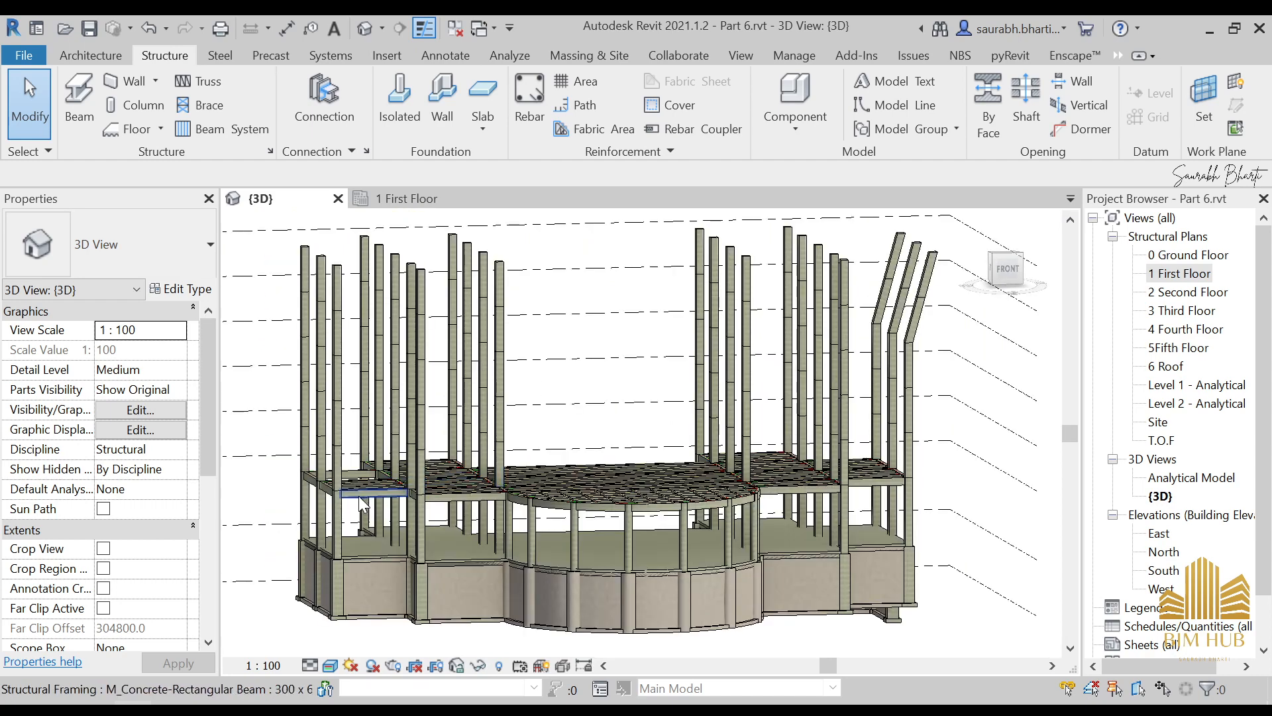
pyautogui.keyDown('shift'); pyautogui.moveTo(570, 500); pyautogui.dragTo(542, 537, button='middle'); pyautogui.keyUp('shift')
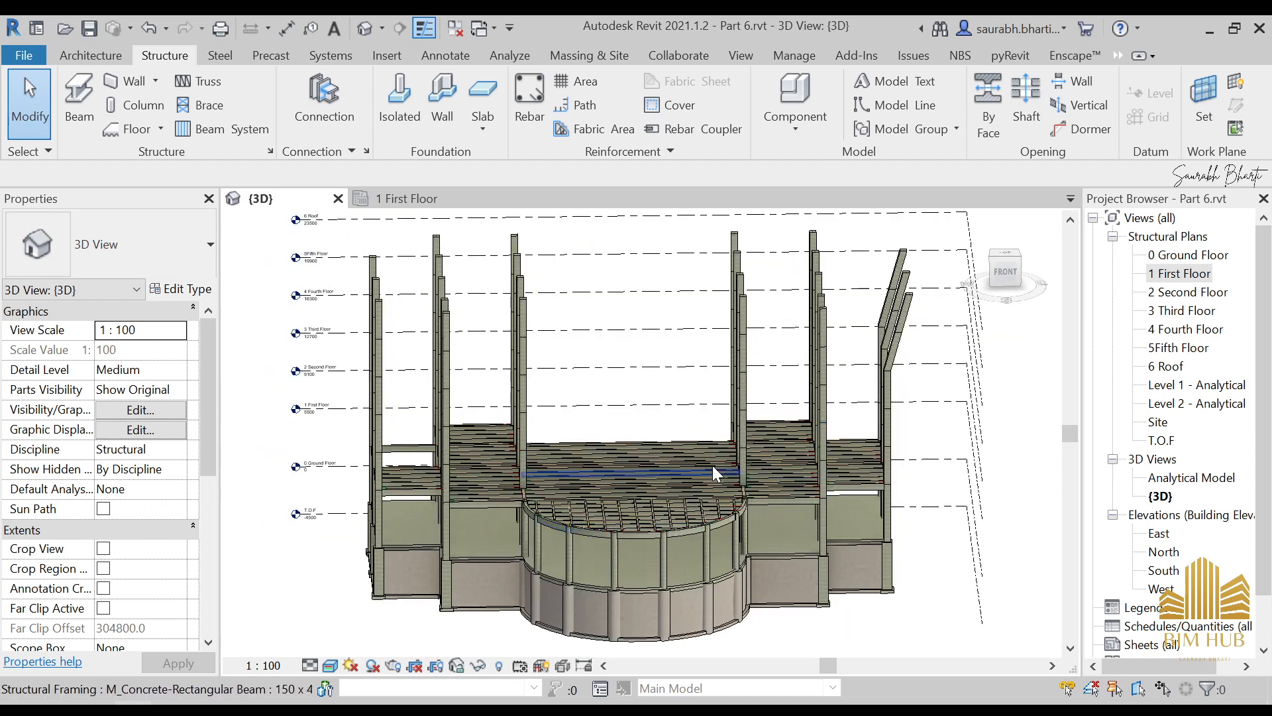
pyautogui.keyDown('shift'); pyautogui.moveTo(716, 474); pyautogui.dragTo(718, 437, button='middle'); pyautogui.keyUp('shift')
pyautogui.keyDown('shift'); pyautogui.moveTo(523, 467); pyautogui.dragTo(679, 292, button='middle'); pyautogui.keyUp('shift')
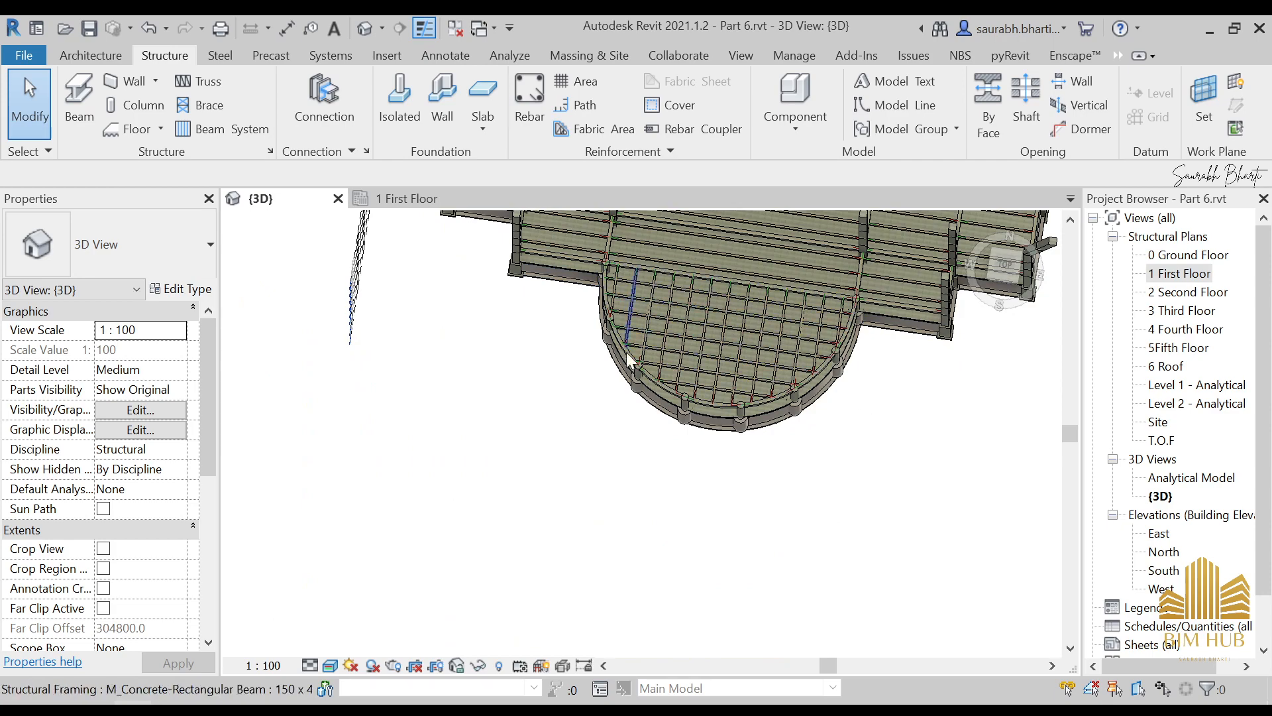
pyautogui.moveTo(600, 353); pyautogui.dragTo(233, 542, button='middle')
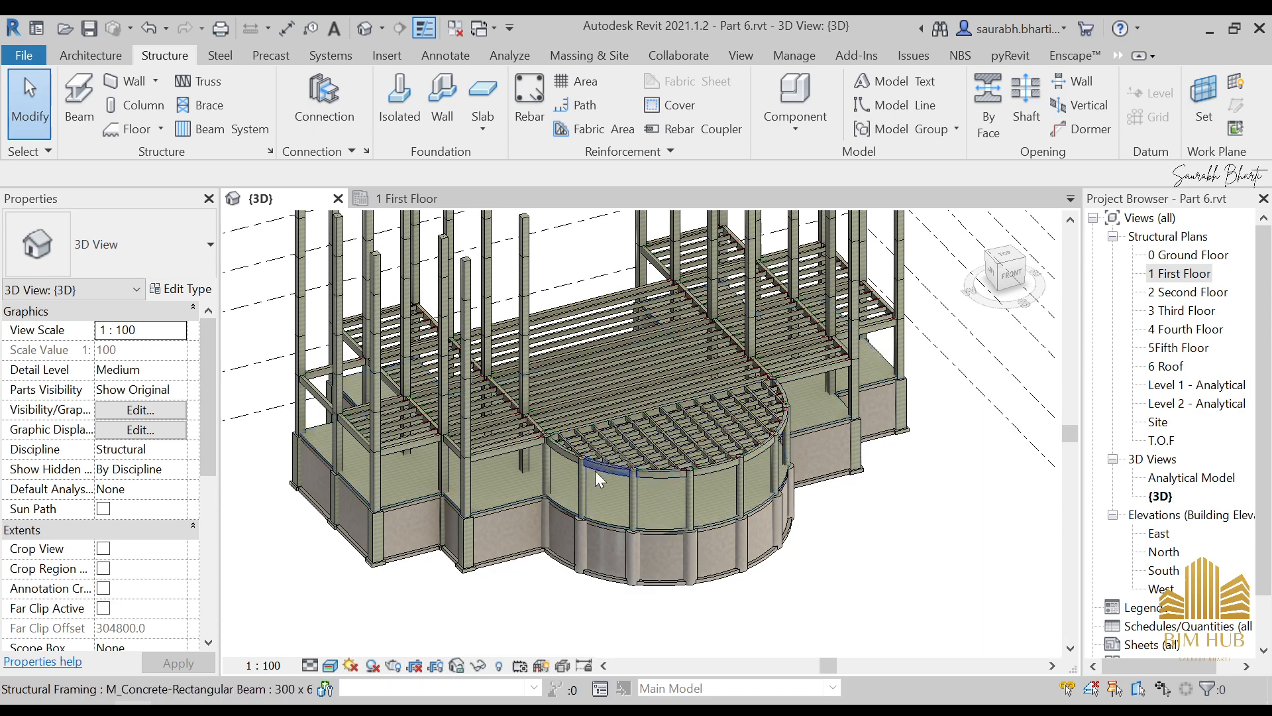
pyautogui.keyDown('shift'); pyautogui.moveTo(689, 448); pyautogui.dragTo(346, 471, button='middle'); pyautogui.keyUp('shift')
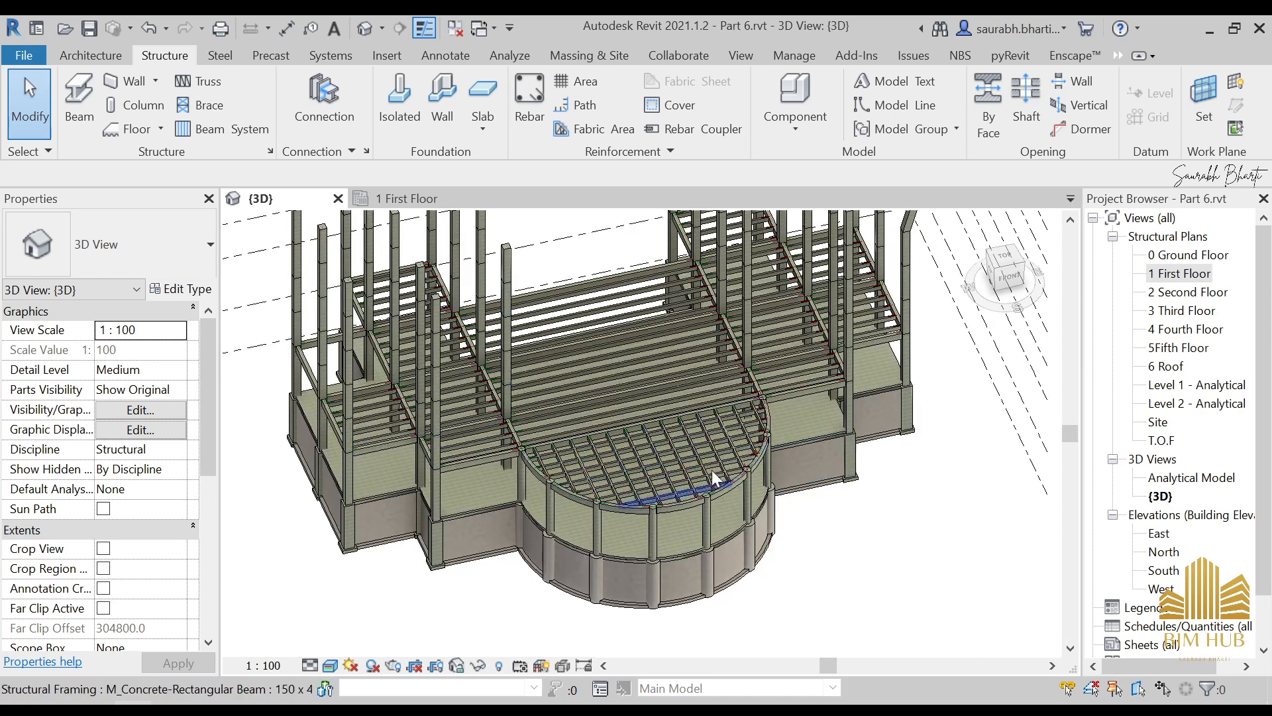
# Open the 1 First Floor plan and window-select the rectangular bays between grids A to F and 1 to 5, leaving out the semicircular bay.
pyautogui.doubleClick(1199, 274)
pyautogui.moveTo(362, 282); pyautogui.dragTo(650, 416)
pyautogui.scroll(3, 646, 438)
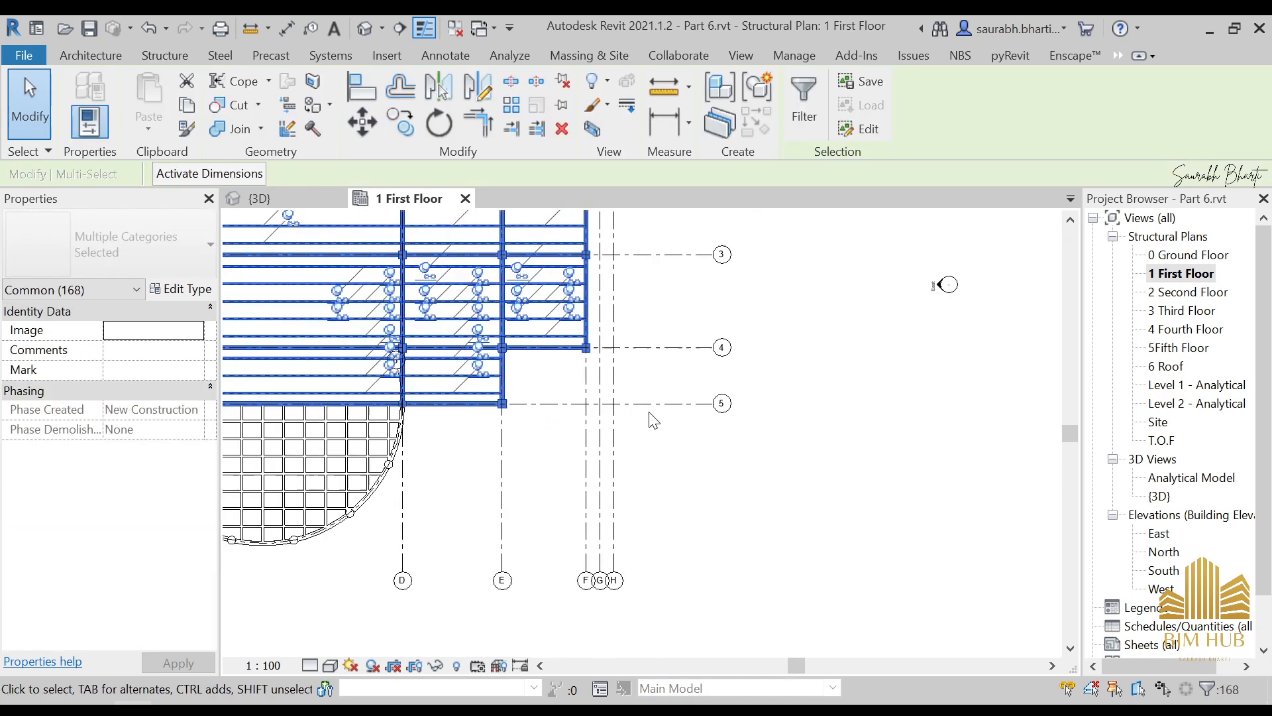
pyautogui.scroll(-3, 929, 505)
pyautogui.moveTo(929, 505); pyautogui.dragTo(941, 510, button='middle')
pyautogui.scroll(3, 952, 515)
pyautogui.scroll(2, 903, 507)
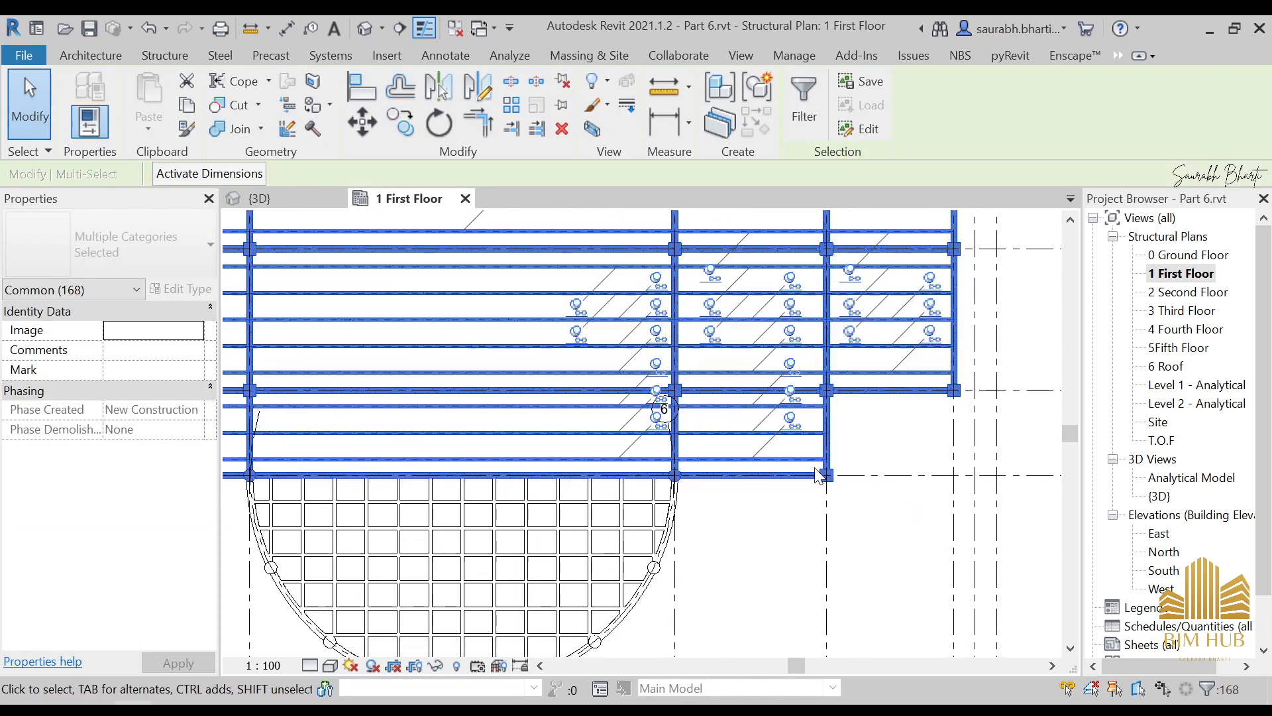
# Filter the selection to Structural Beam Systems, Structural Framing (Girder) and Structural Framing (Joist), excluding the structural columns, and check the remaining categories.
pyautogui.click(813, 109)
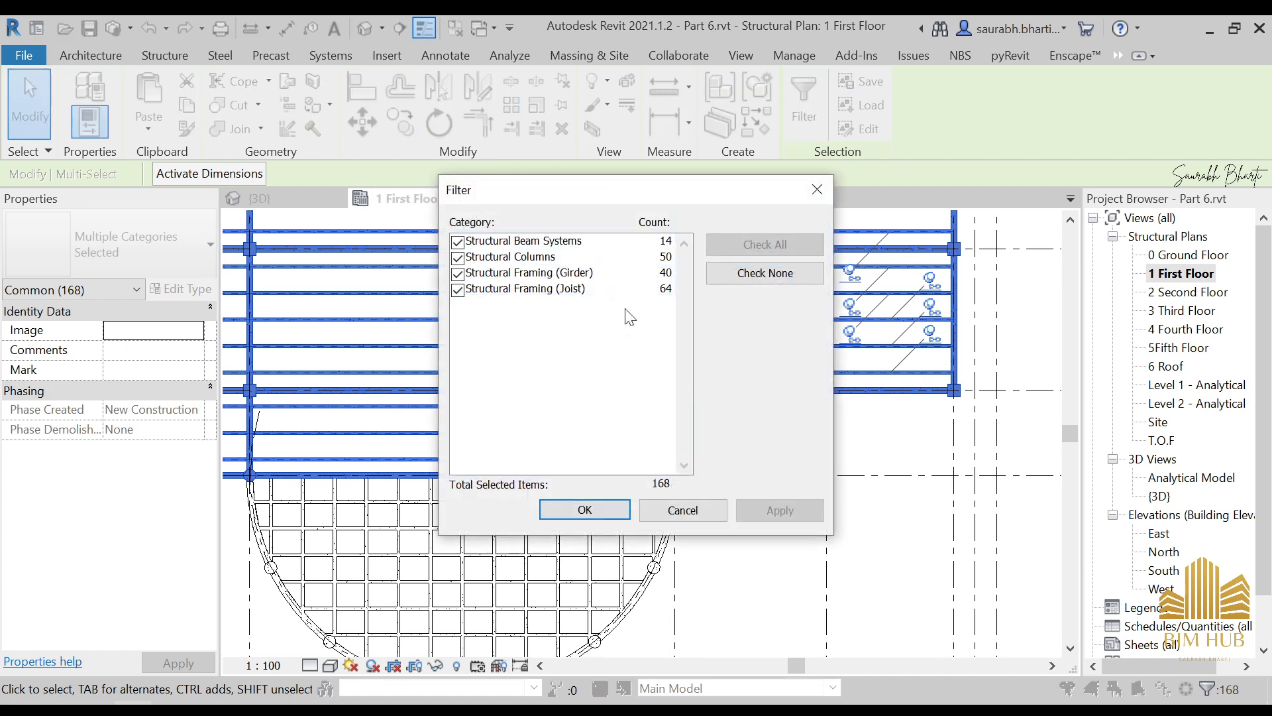
pyautogui.click(768, 281)
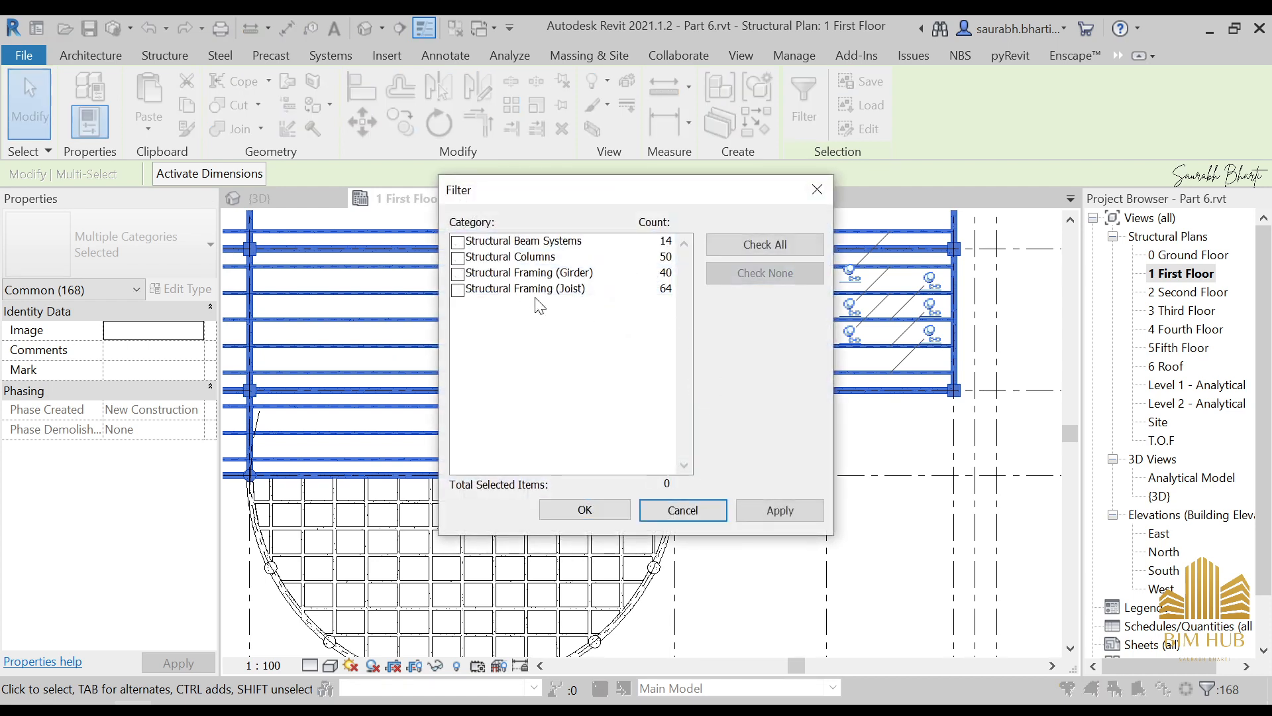
pyautogui.click(458, 242)
pyautogui.click(458, 273)
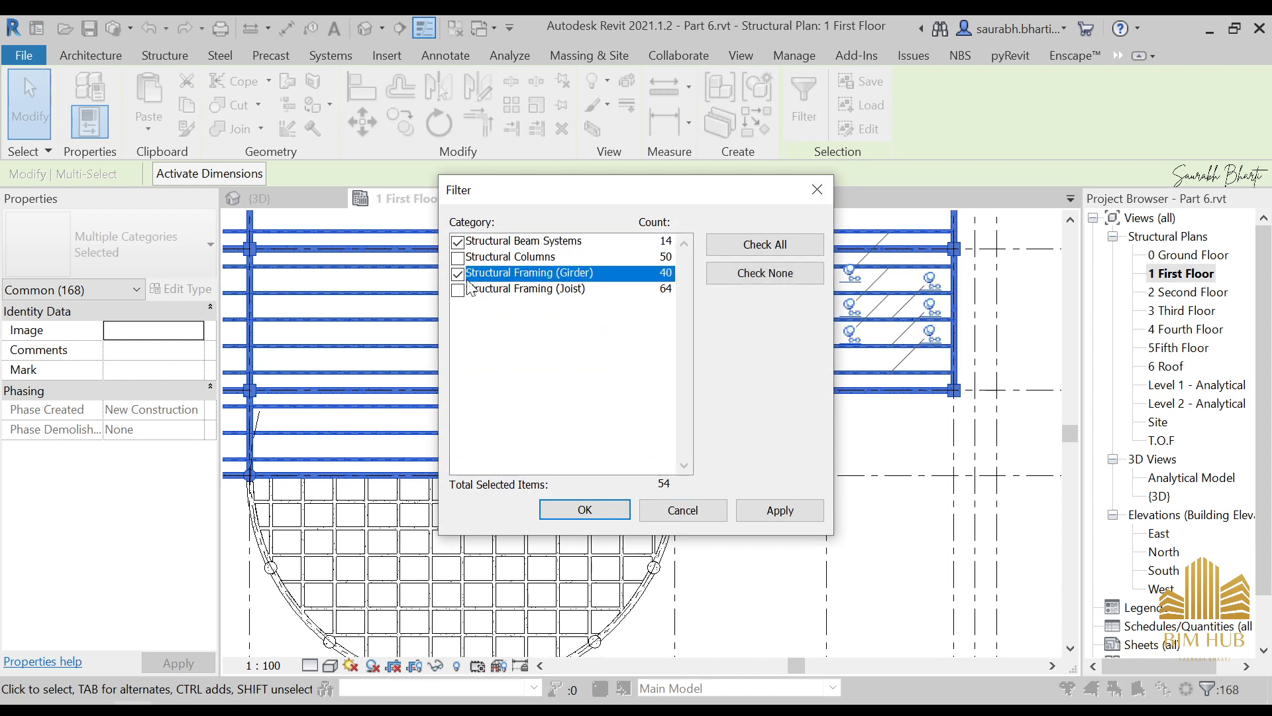
pyautogui.click(458, 291)
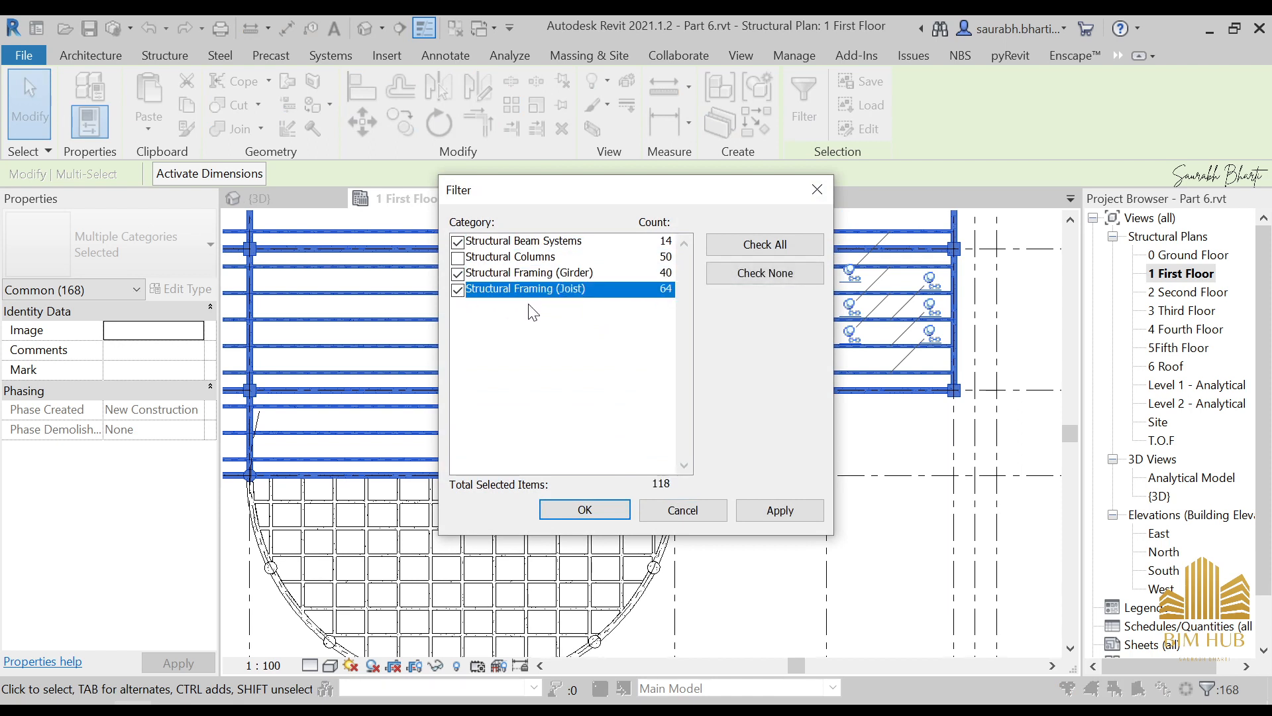
pyautogui.click(758, 514)
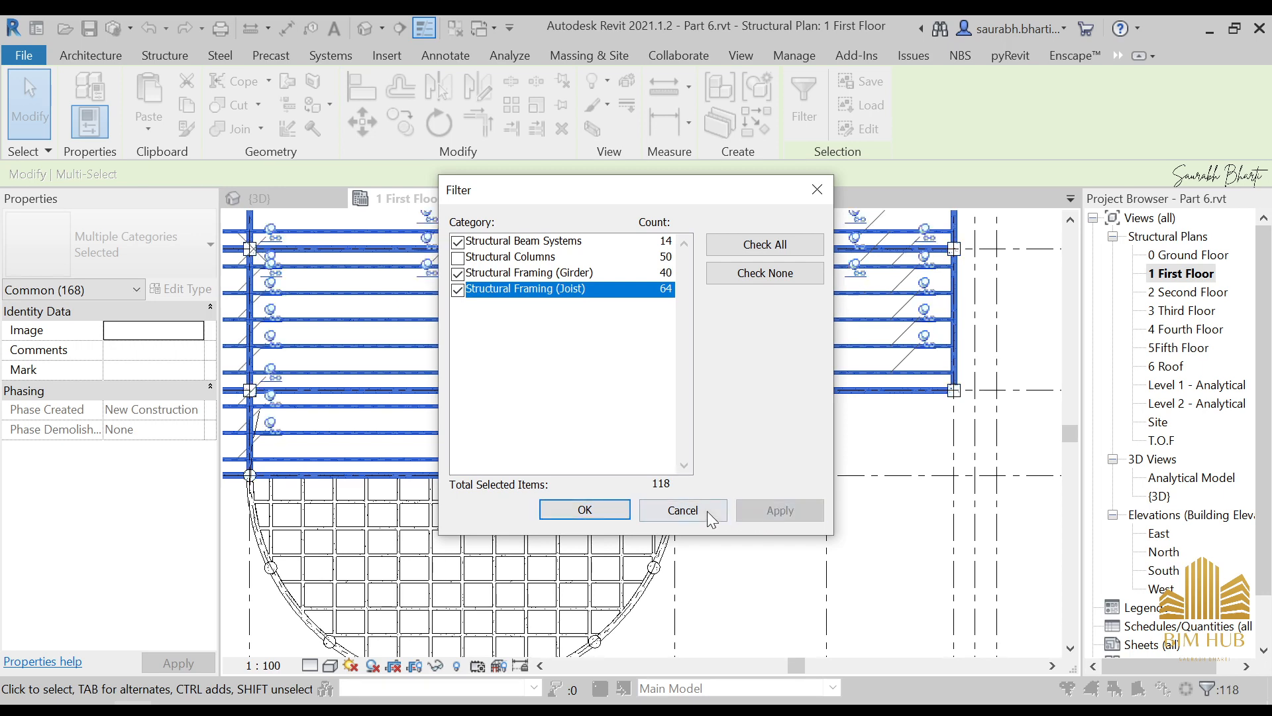
pyautogui.click(546, 512)
pyautogui.scroll(-3, 531, 497)
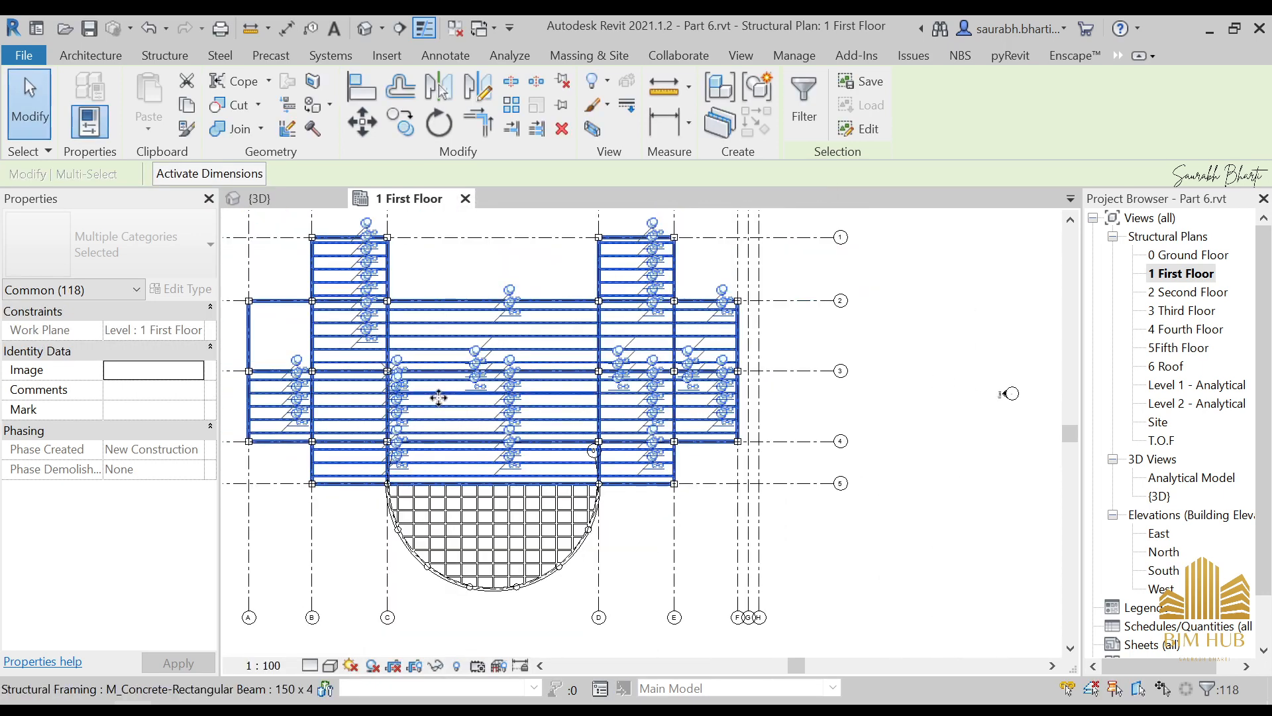
pyautogui.click(819, 103)
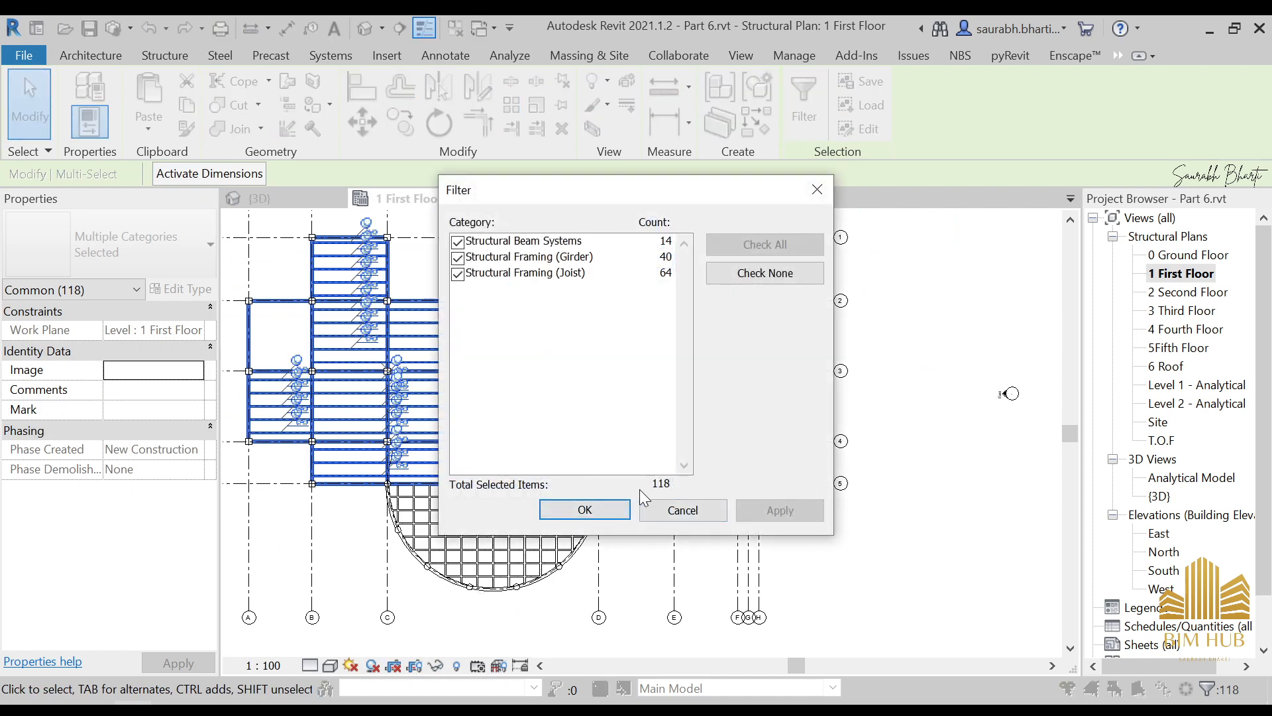
pyautogui.click(690, 510)
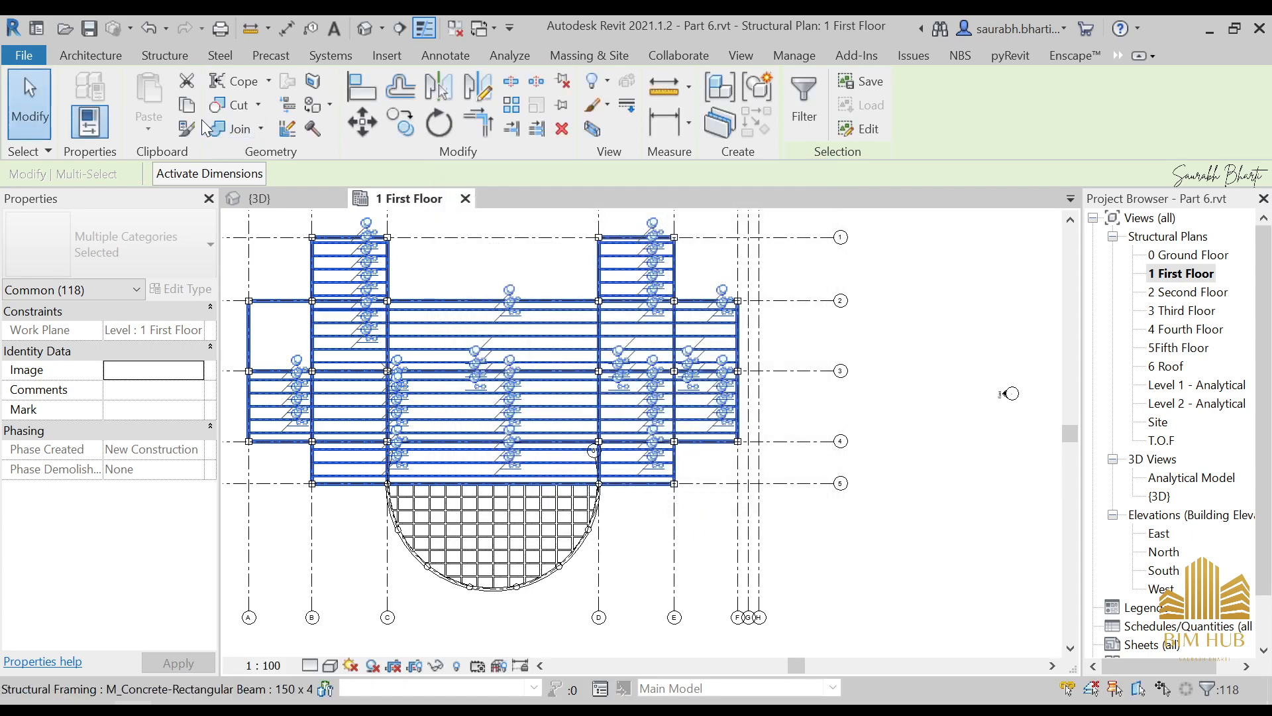
# Copy the selected framing to the clipboard and start pasting it aligned to selected levels.
pyautogui.click(188, 108)
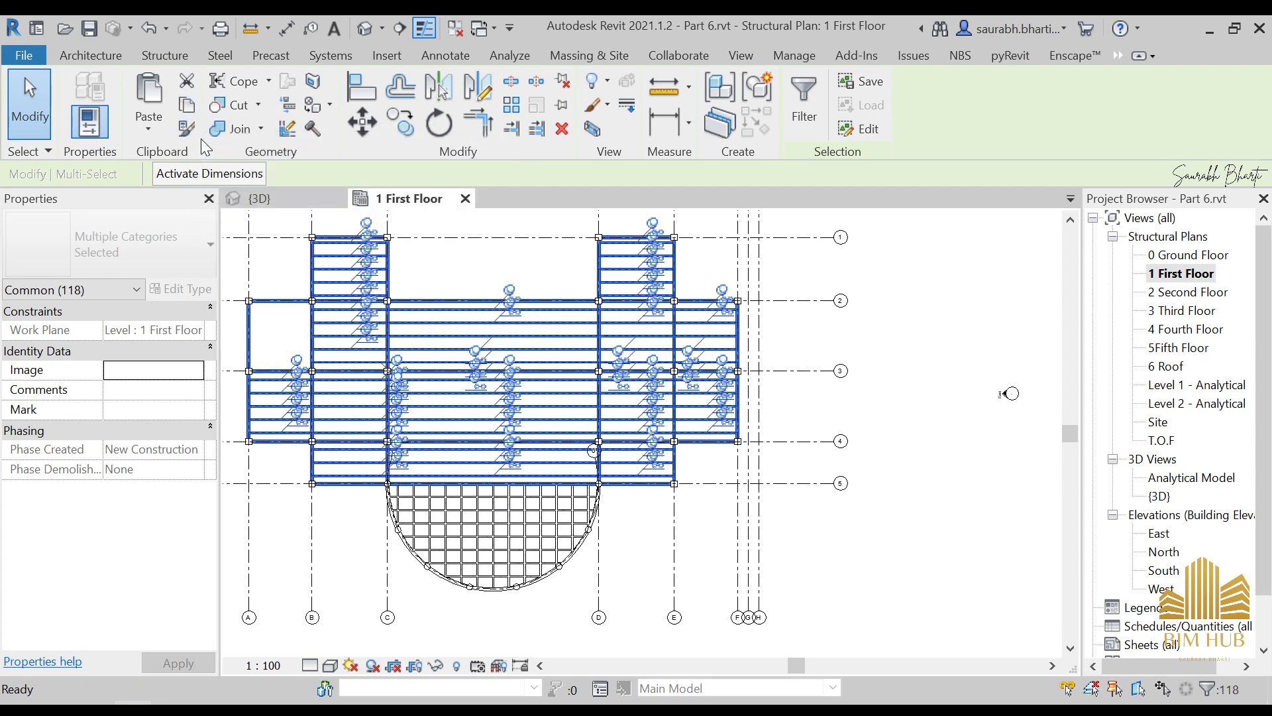
pyautogui.click(159, 126)
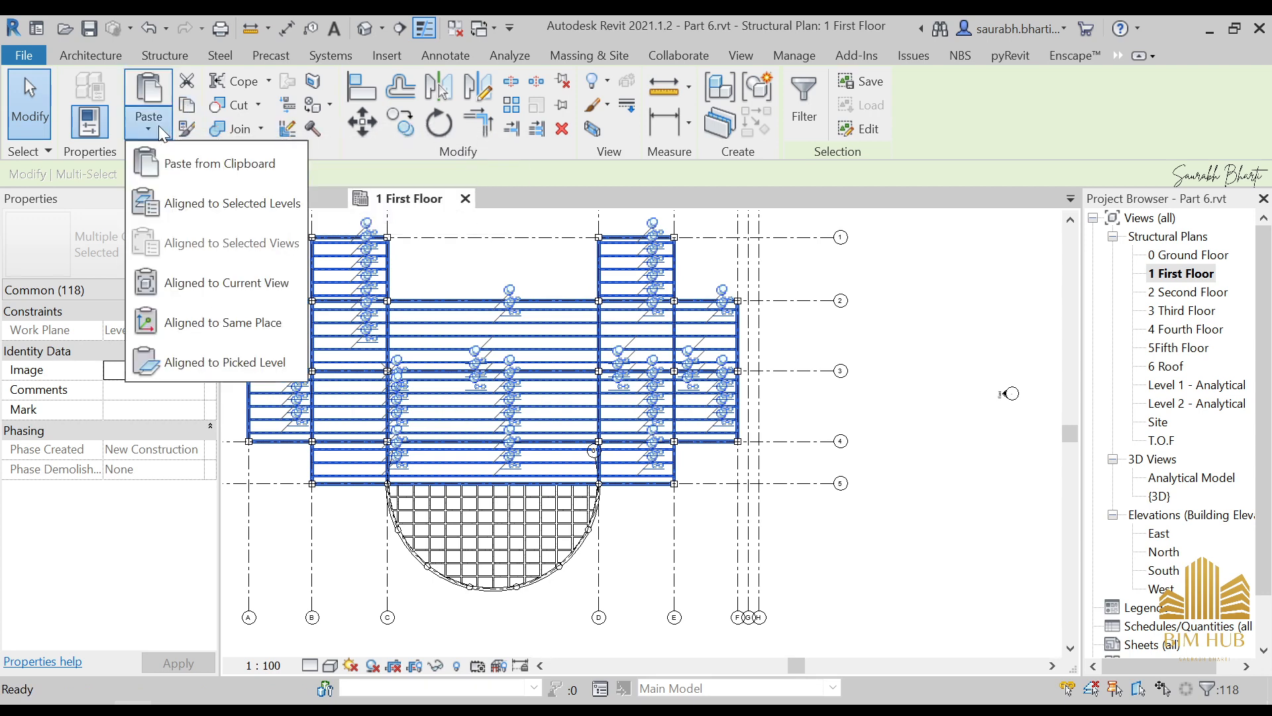
pyautogui.click(199, 206)
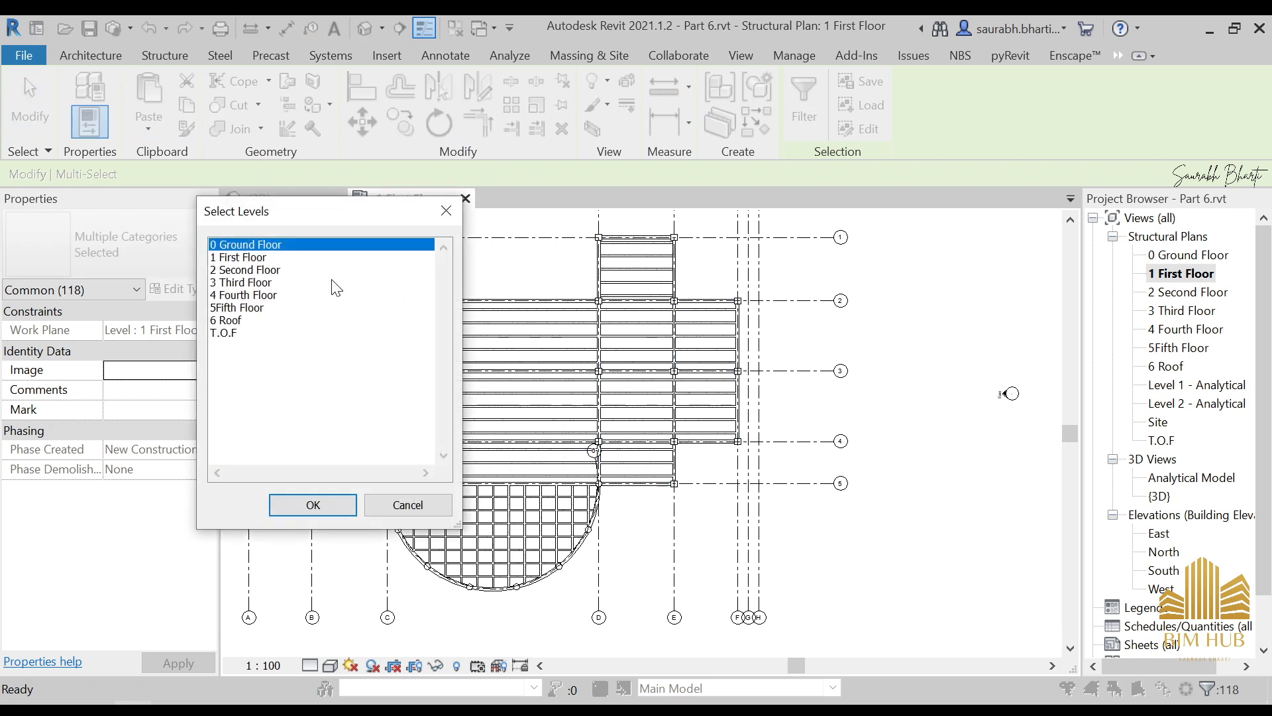
pyautogui.click(271, 270)
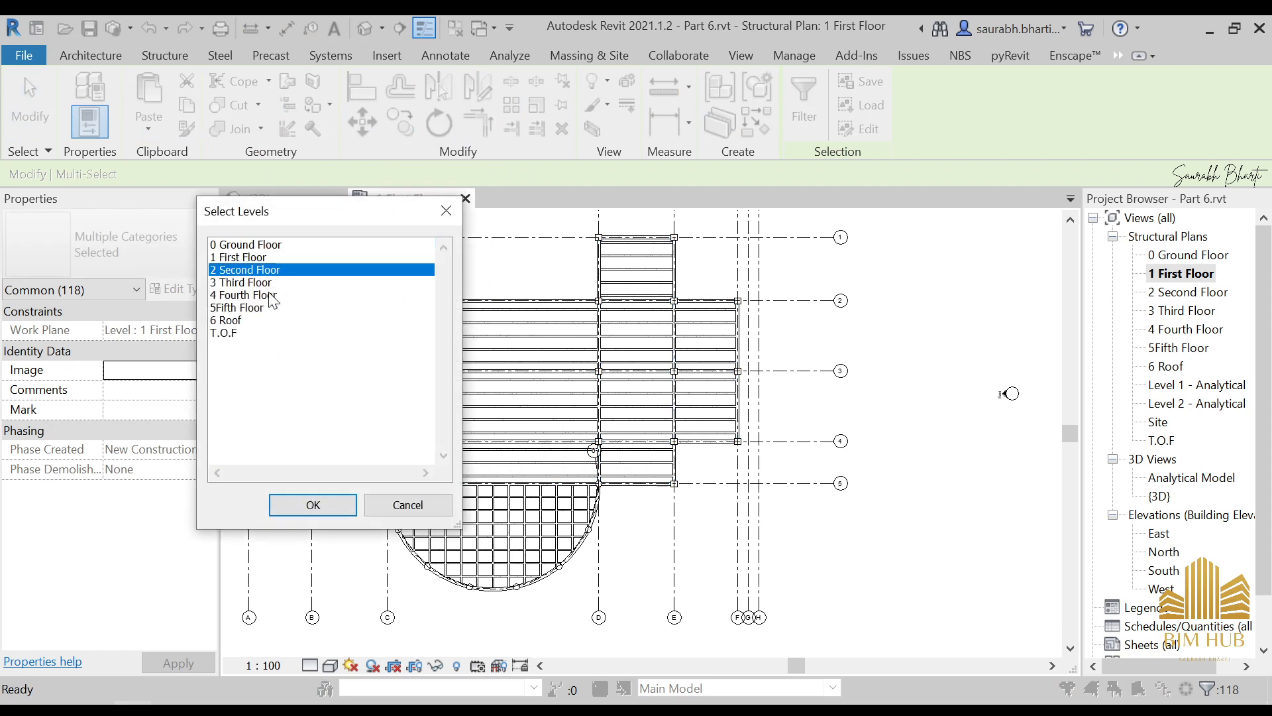
pyautogui.keyDown('shift'); pyautogui.click(263, 283); pyautogui.keyUp('shift')
pyautogui.keyDown('shift'); pyautogui.click(266, 310); pyautogui.keyUp('shift')
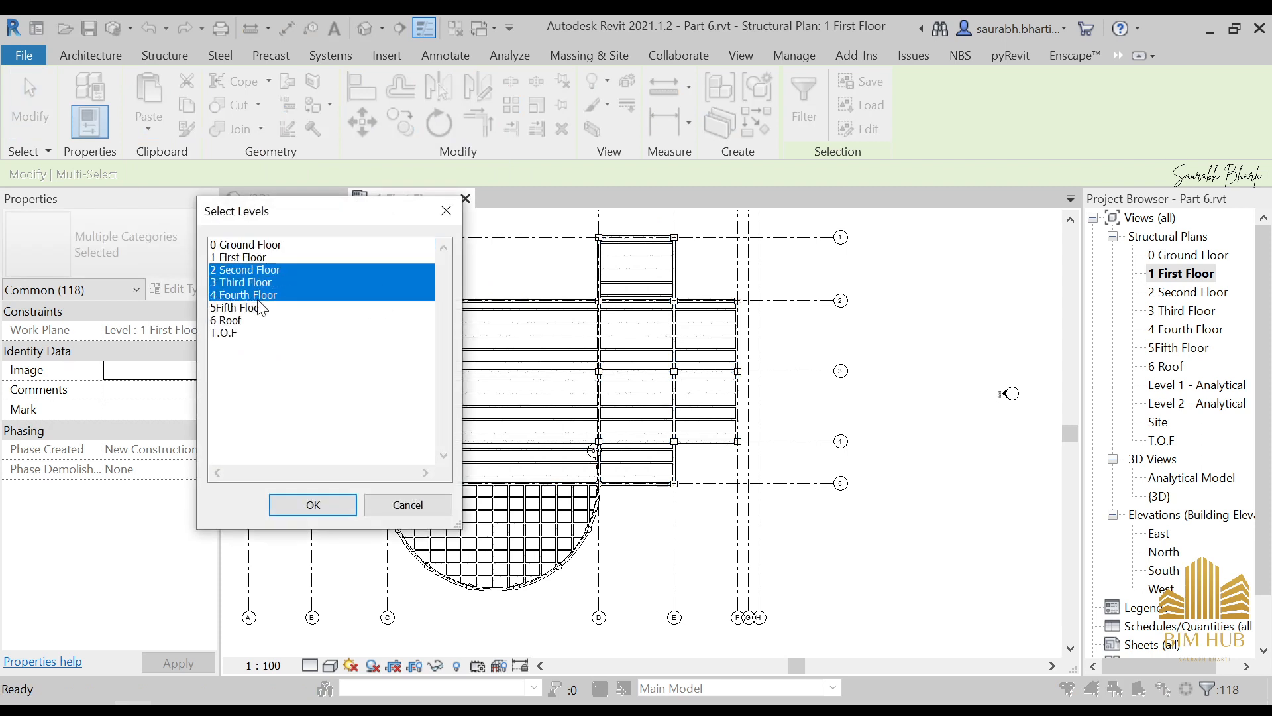
pyautogui.keyDown('shift'); pyautogui.click(258, 322); pyautogui.keyUp('shift')
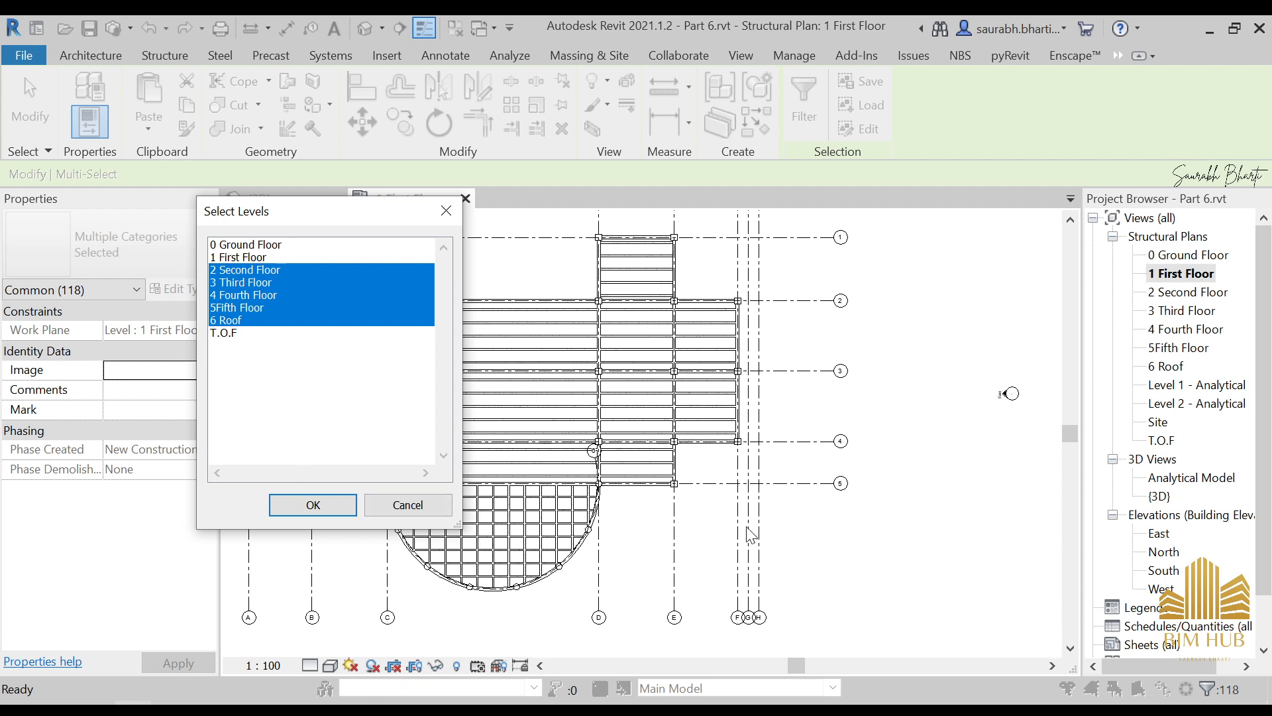
pyautogui.click(261, 322)
pyautogui.click(252, 284)
# Paste the framing onto levels 2 Second Floor, 3 Third Floor, 4 Fourth Floor, 5Fifth Floor and 6 Roof.
pyautogui.click(253, 274)
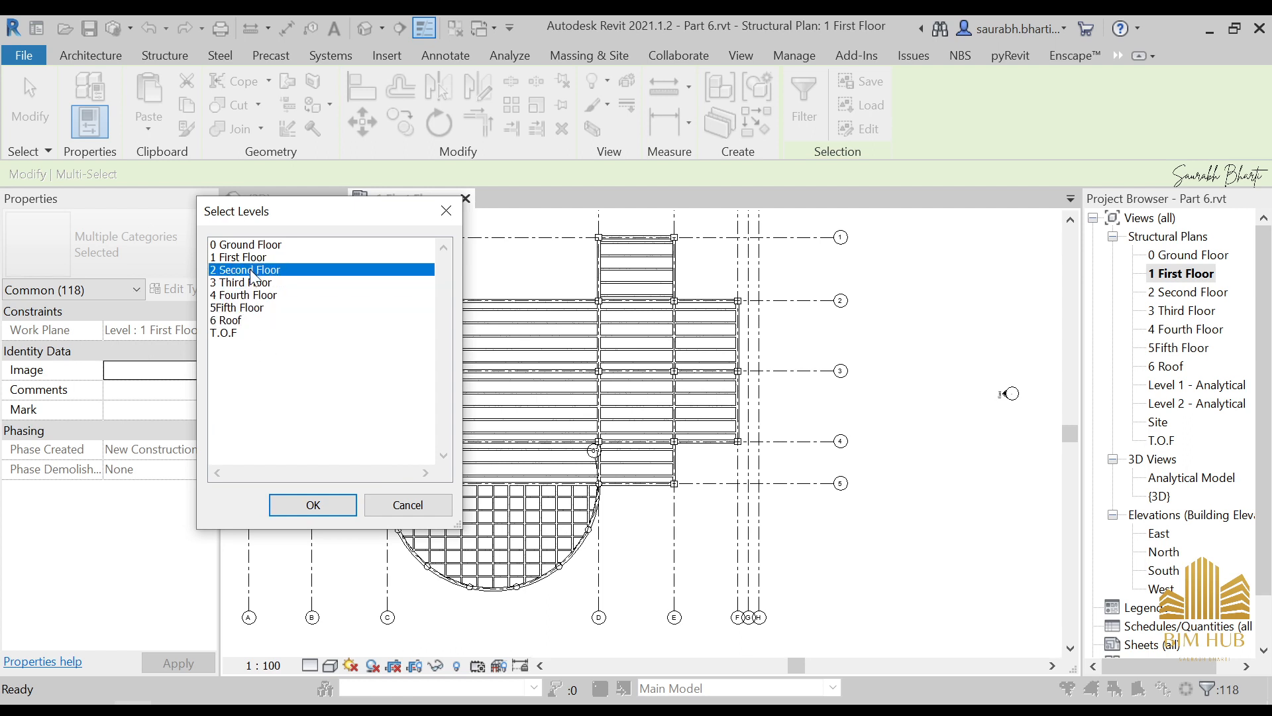
pyautogui.keyDown('ctrl'); pyautogui.click(263, 285); pyautogui.keyUp('ctrl')
pyautogui.keyDown('ctrl'); pyautogui.click(268, 309); pyautogui.keyUp('ctrl')
pyautogui.keyDown('ctrl'); pyautogui.click(264, 295); pyautogui.keyUp('ctrl')
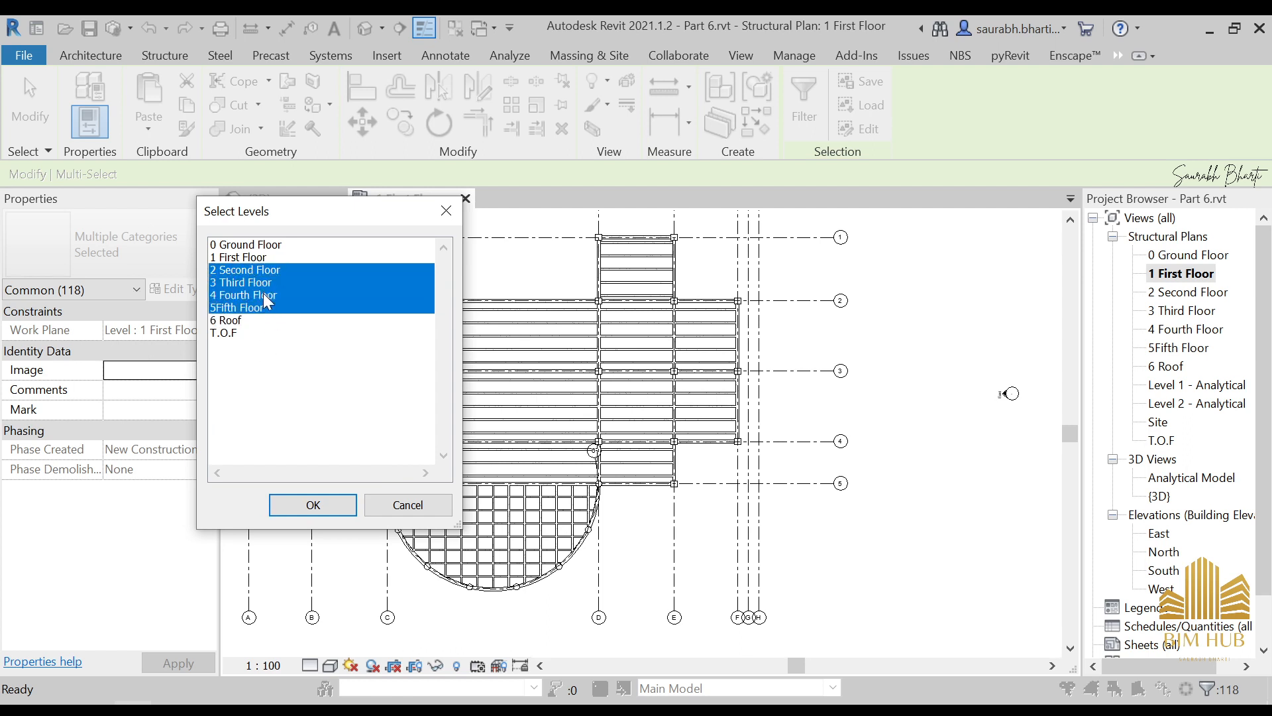
pyautogui.keyDown('ctrl'); pyautogui.click(255, 321); pyautogui.keyUp('ctrl')
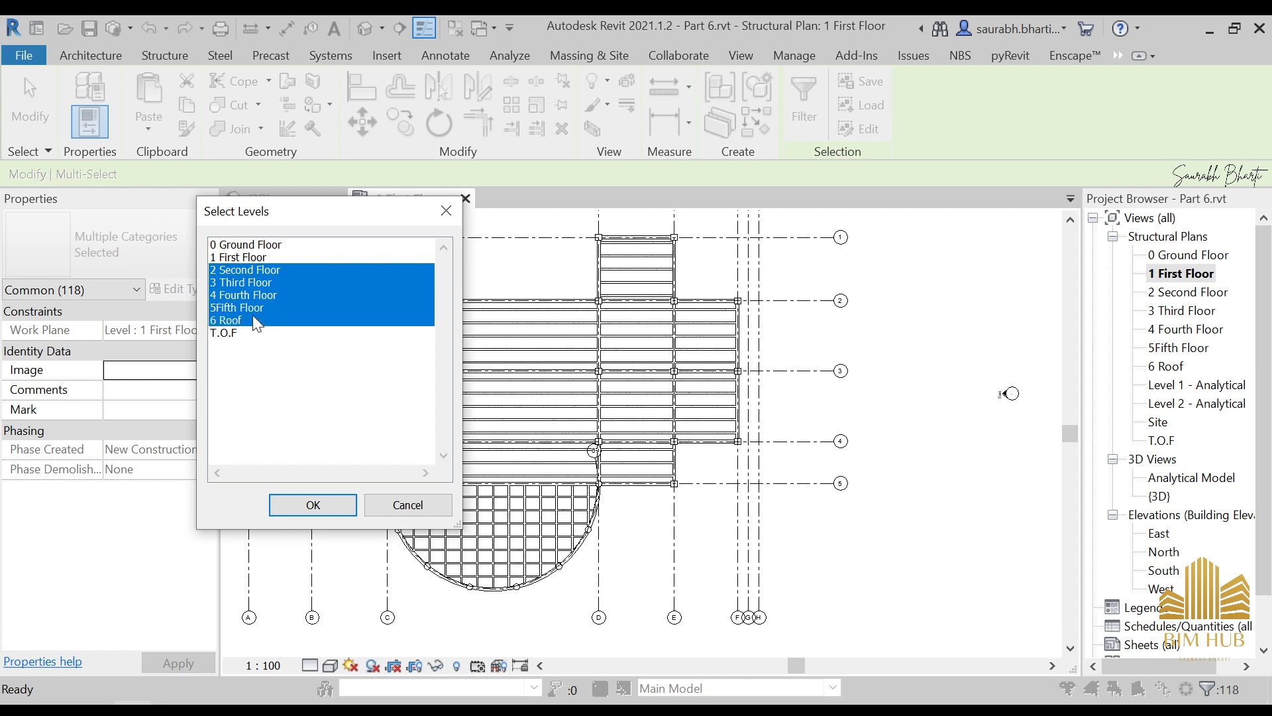
pyautogui.click(313, 505)
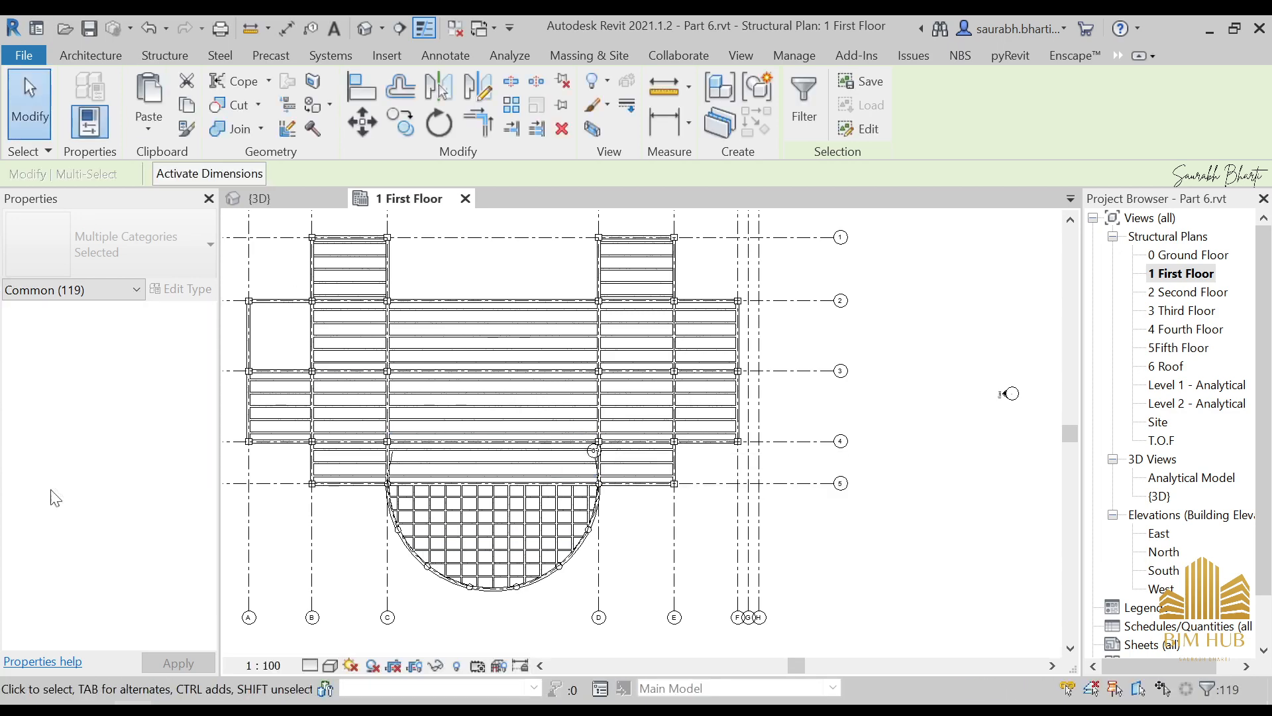
# Examine the pasted framing on all upper levels in the 3D view, including the inclined columns at the building's side.
pyautogui.scroll(-3, 589, 455)
pyautogui.moveTo(427, 469); pyautogui.dragTo(721, 481, button='middle')
pyautogui.scroll(-1, 669, 360)
pyautogui.scroll(2, 798, 385)
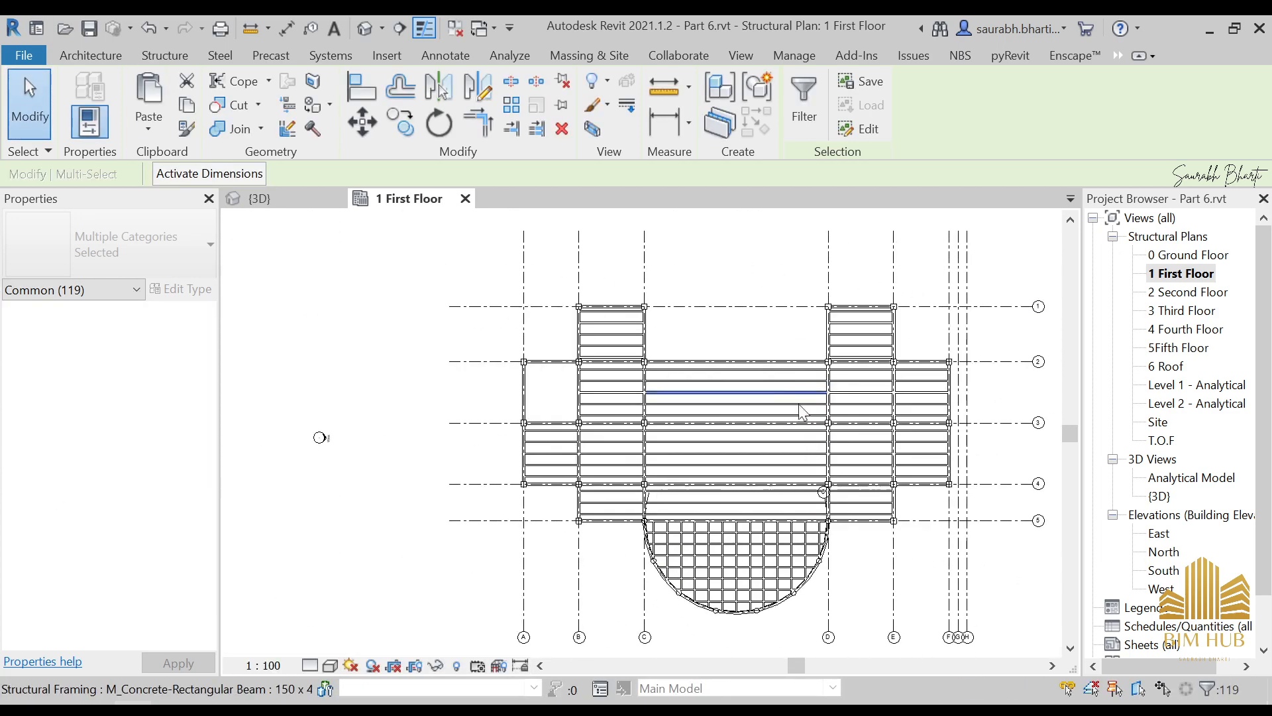
pyautogui.moveTo(851, 433); pyautogui.dragTo(759, 425, button='middle')
pyautogui.click(365, 30)
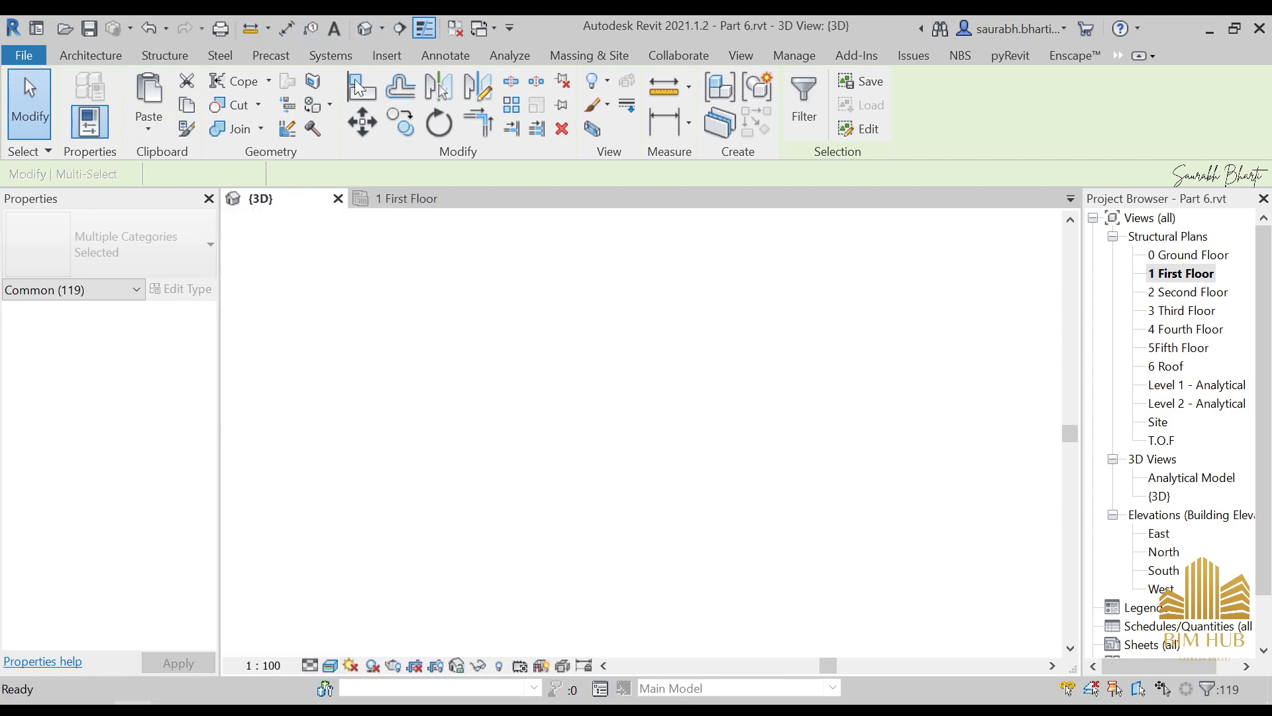
pyautogui.keyDown('shift'); pyautogui.moveTo(632, 405); pyautogui.dragTo(611, 296, button='middle'); pyautogui.keyUp('shift')
pyautogui.scroll(4, 611, 296)
pyautogui.scroll(-4, 668, 383)
pyautogui.scroll(2, 668, 383)
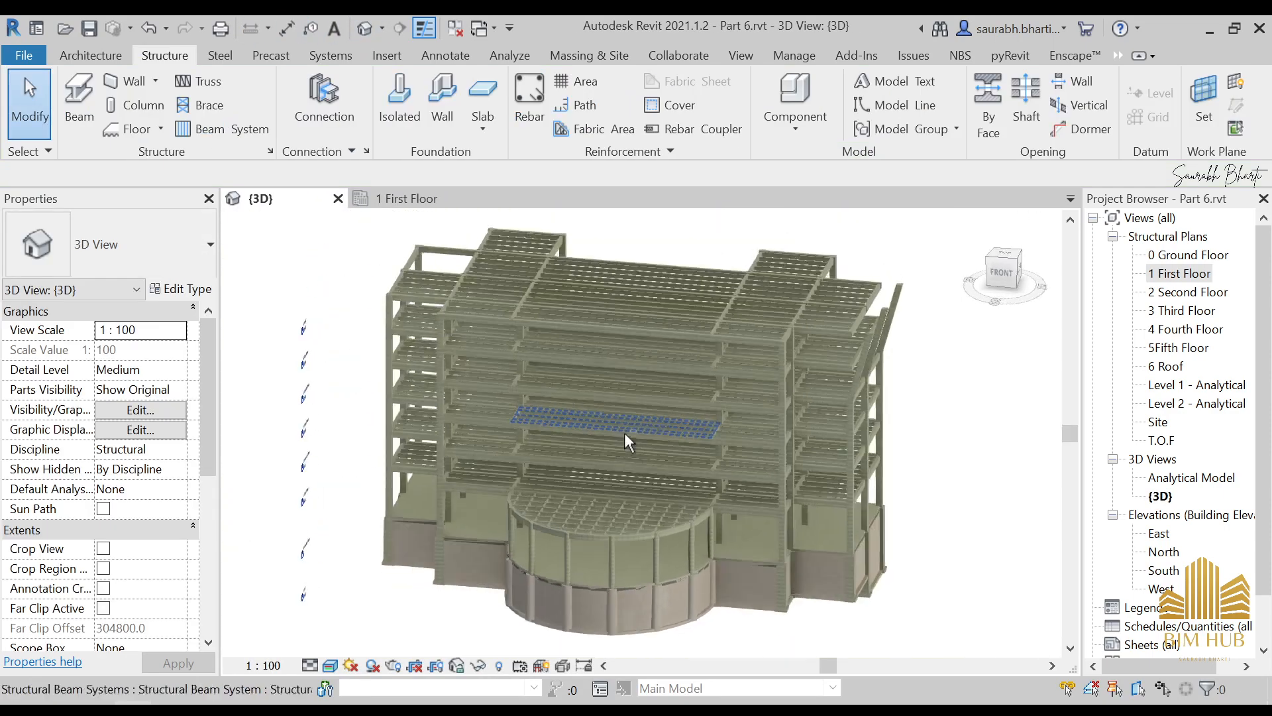
pyautogui.keyDown('shift'); pyautogui.moveTo(668, 383); pyautogui.dragTo(778, 388, button='middle'); pyautogui.keyUp('shift')
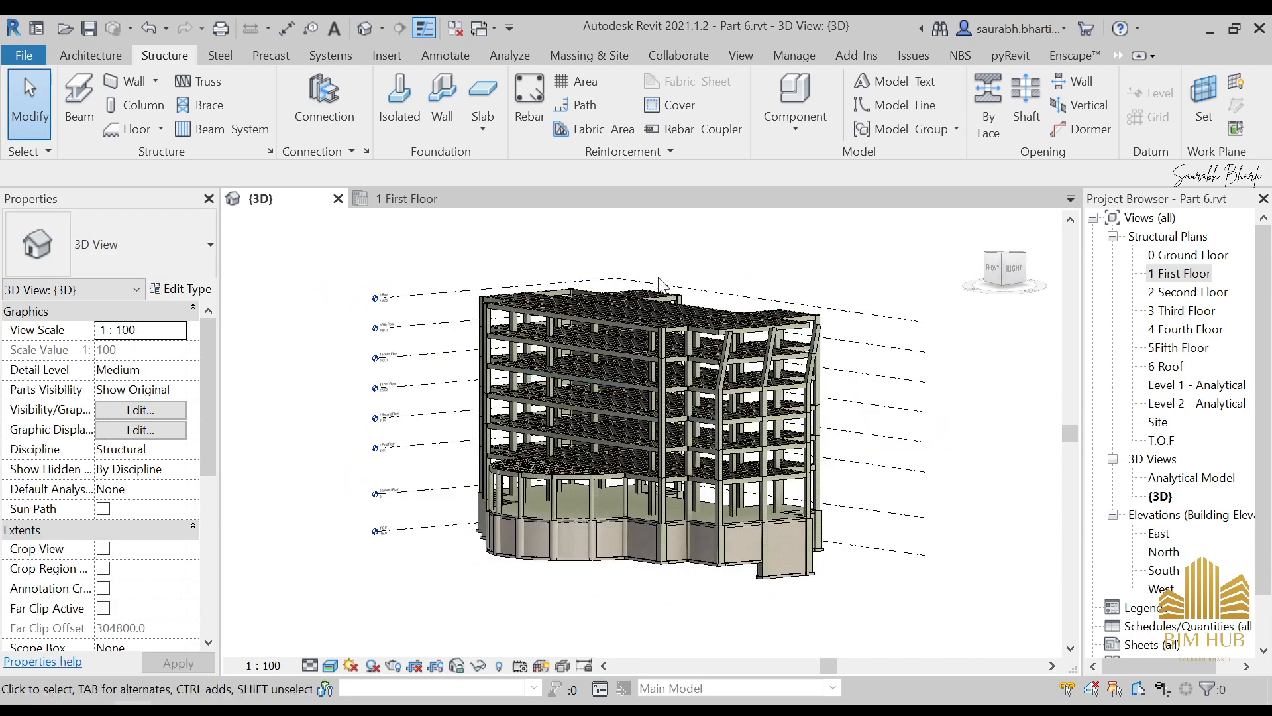
pyautogui.scroll(5, 659, 284)
pyautogui.scroll(-5, 610, 446)
pyautogui.keyDown('shift'); pyautogui.moveTo(610, 447); pyautogui.dragTo(891, 302, button='middle'); pyautogui.keyUp('shift')
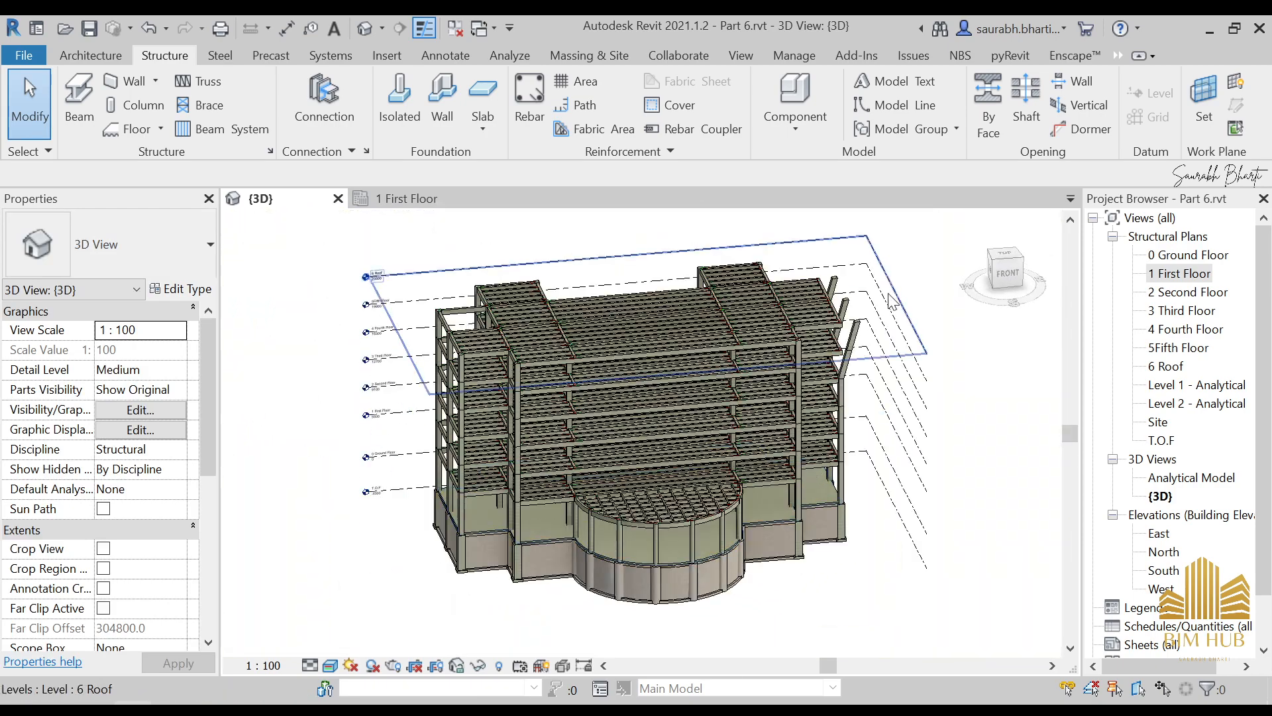
pyautogui.scroll(5, 826, 389)
pyautogui.moveTo(670, 599); pyautogui.dragTo(697, 527, button='middle')
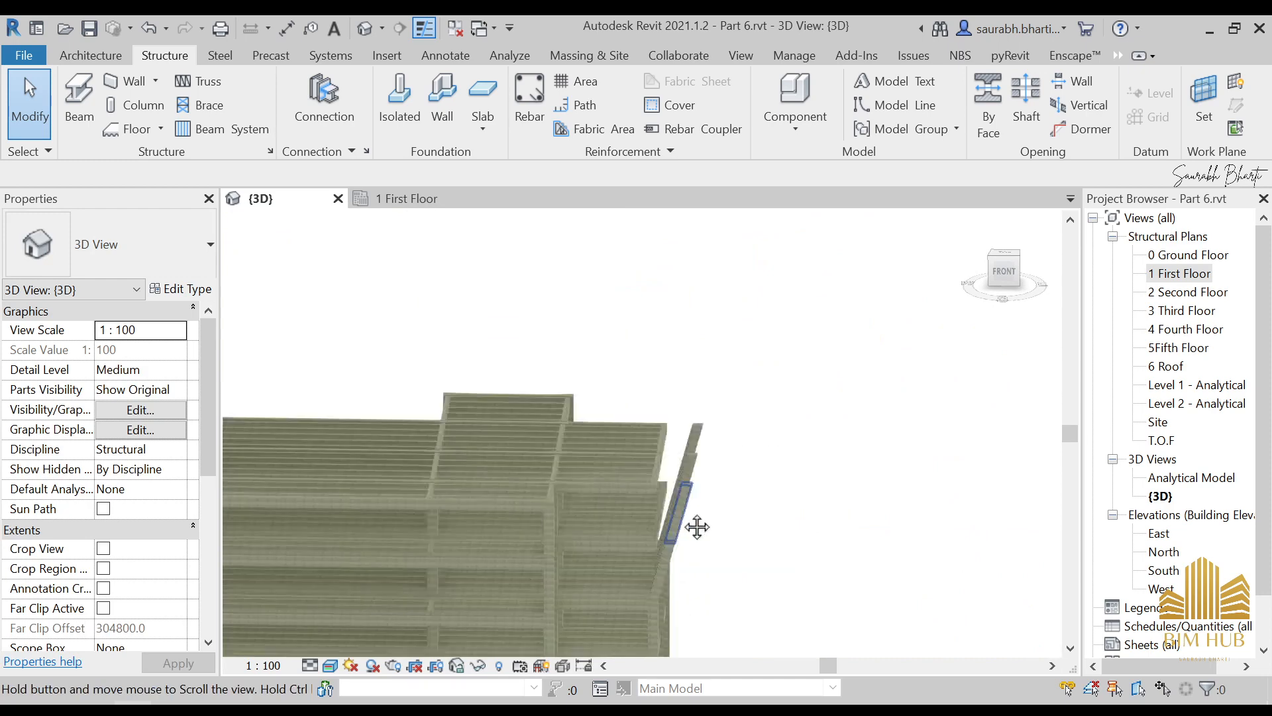
pyautogui.scroll(-3, 697, 527)
pyautogui.scroll(-5, 824, 341)
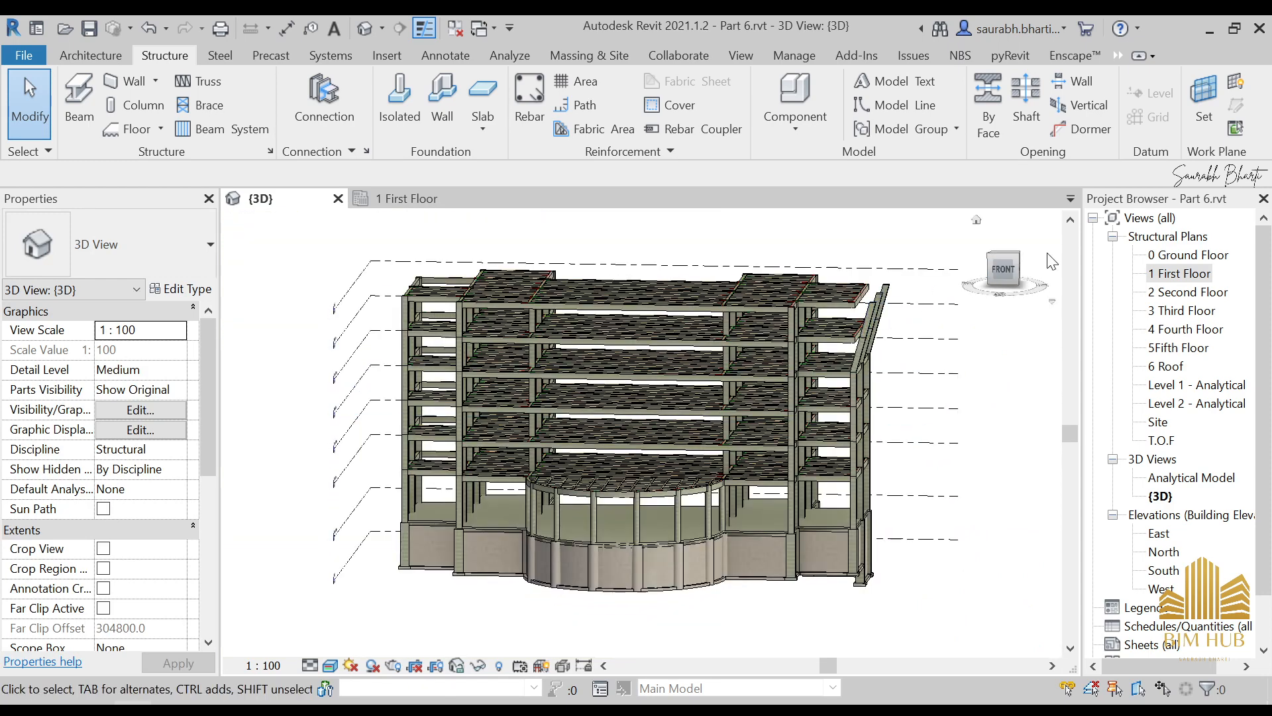
# Examine from the front how the fifth floor and roof beam ends meet the inclined columns at the building's side.
pyautogui.click(1002, 272)
pyautogui.scroll(5, 822, 318)
pyautogui.moveTo(789, 375); pyautogui.dragTo(568, 522, button='middle')
pyautogui.scroll(-5, 542, 396)
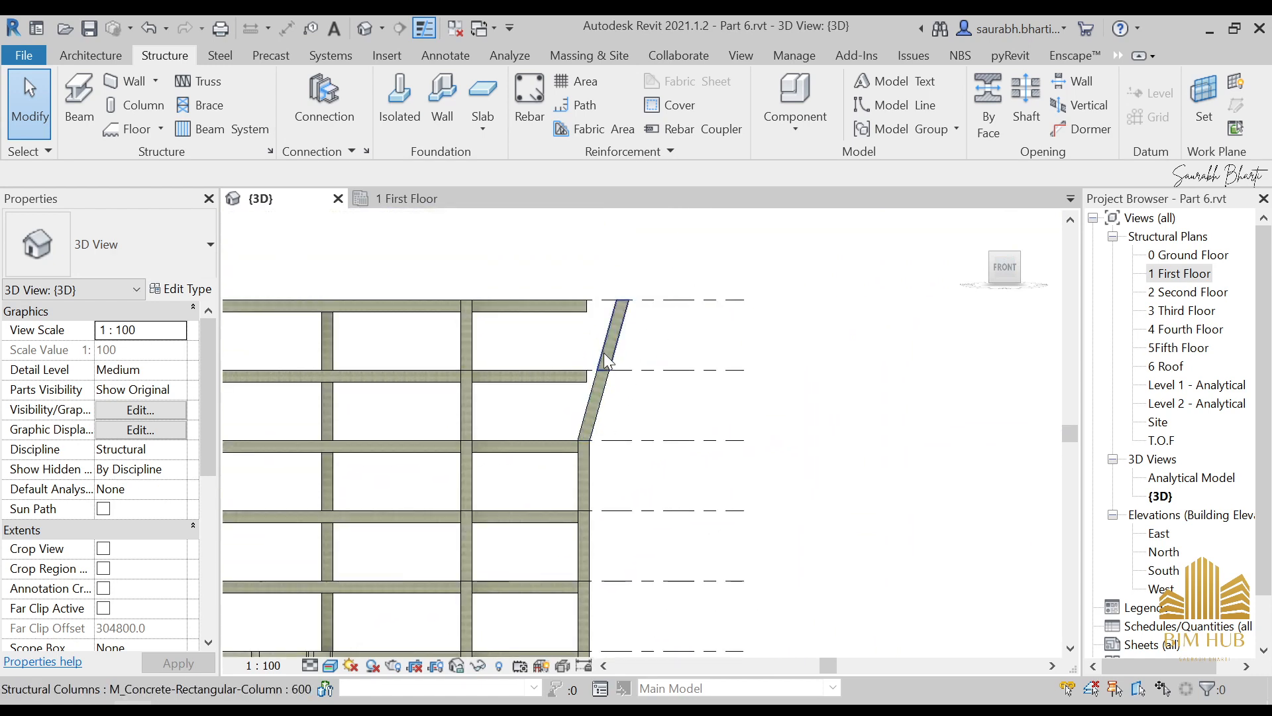
pyautogui.scroll(4, 597, 362)
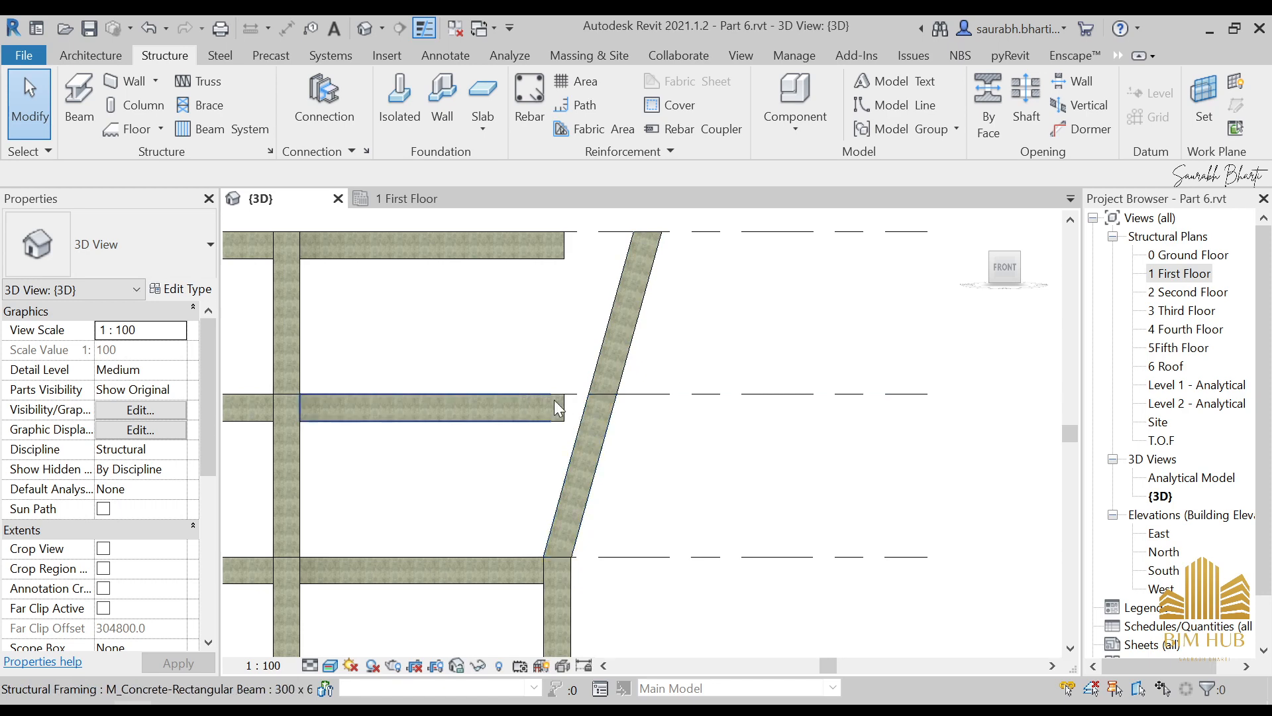
pyautogui.scroll(-4, 582, 387)
pyautogui.keyDown('shift'); pyautogui.moveTo(582, 387); pyautogui.dragTo(782, 296, button='middle'); pyautogui.keyUp('shift')
pyautogui.scroll(4, 782, 303)
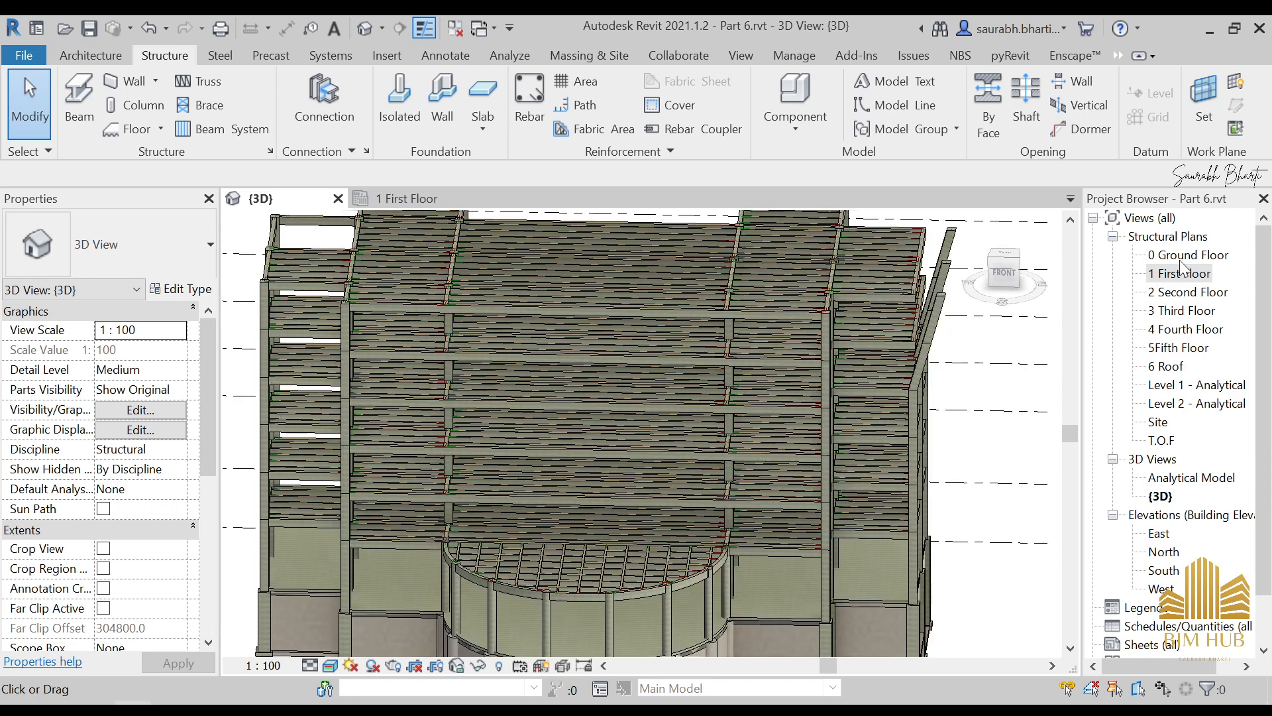
pyautogui.scroll(-2, 697, 386)
pyautogui.keyDown('shift'); pyautogui.moveTo(697, 386); pyautogui.dragTo(687, 469, button='middle'); pyautogui.keyUp('shift')
pyautogui.scroll(3, 802, 380)
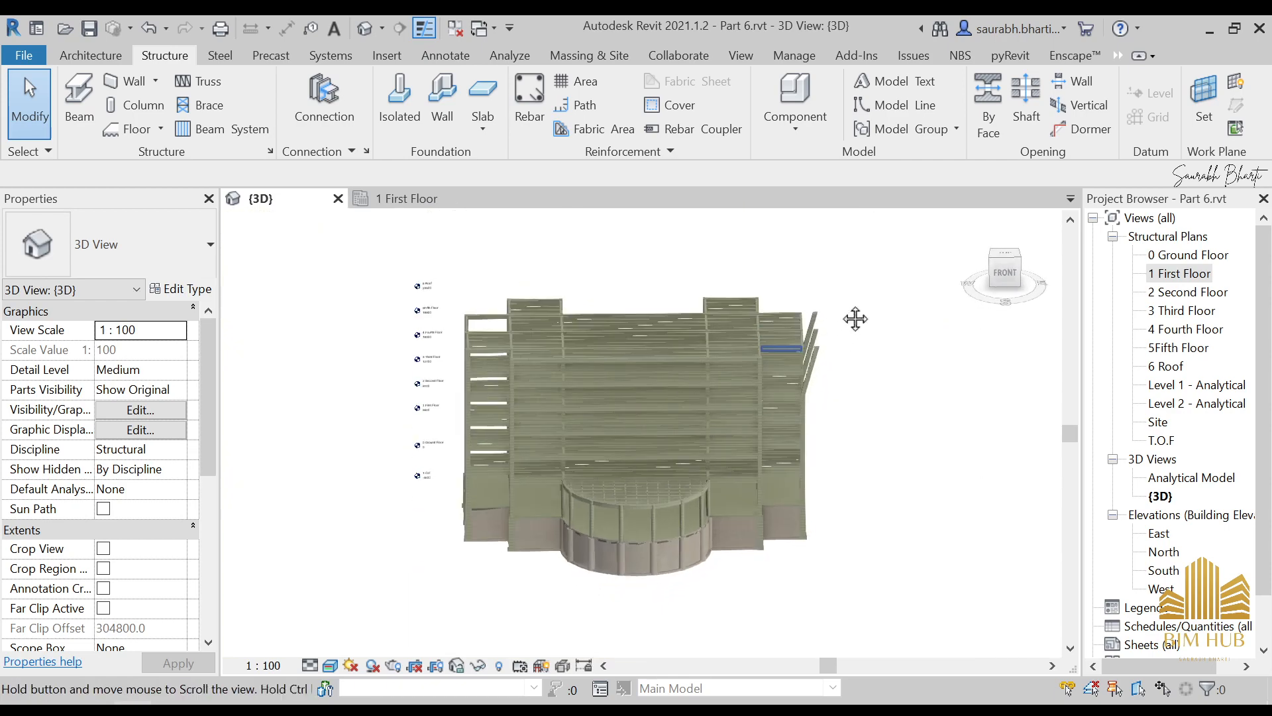
pyautogui.click(1006, 282)
pyautogui.scroll(4, 583, 394)
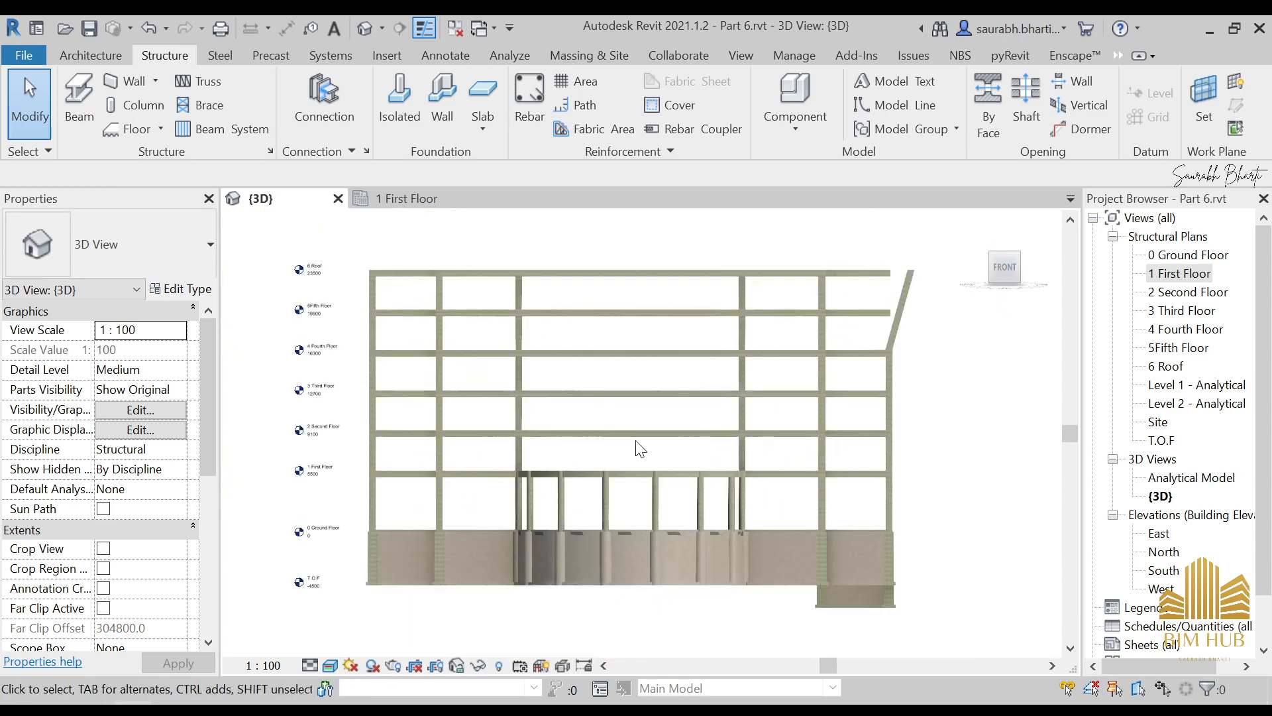
pyautogui.scroll(1, 329, 316)
pyautogui.moveTo(714, 332); pyautogui.dragTo(280, 352, button='middle')
pyautogui.scroll(3, 767, 334)
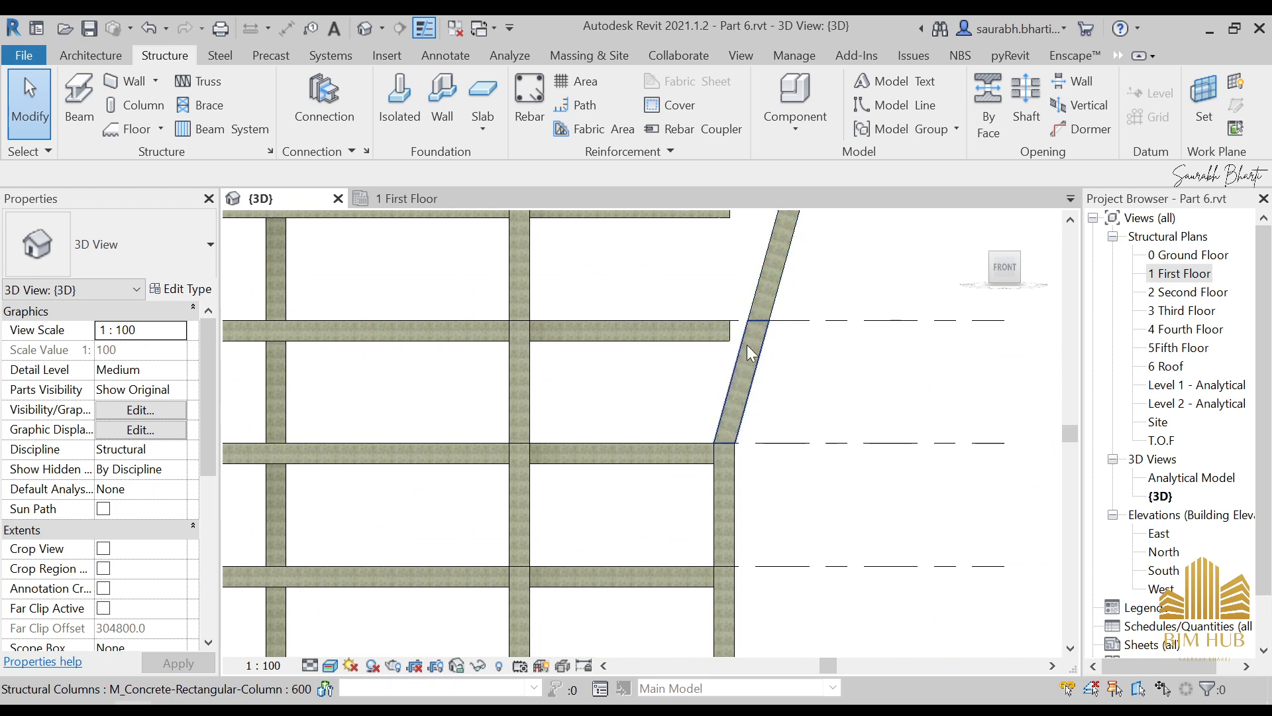
pyautogui.scroll(-2, 742, 287)
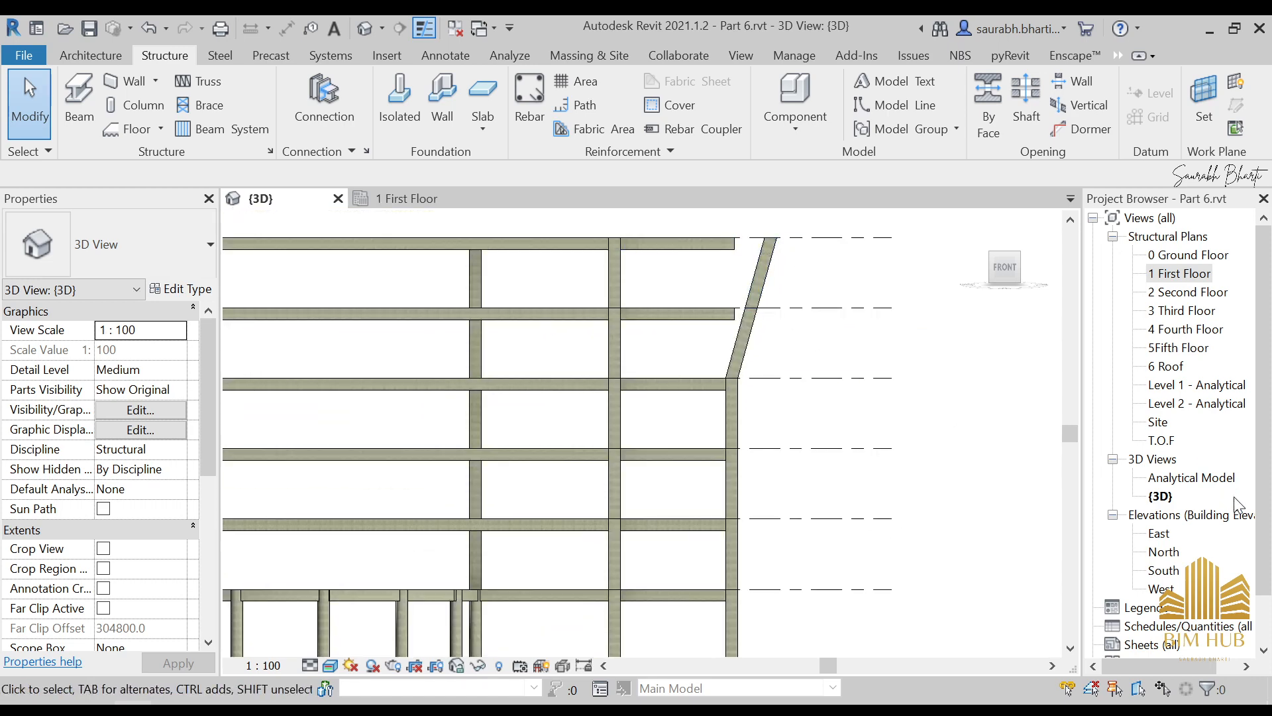
# Check the side bays near grid F in the 1 First Floor plan and return to the 3D view.
pyautogui.doubleClick(1184, 275)
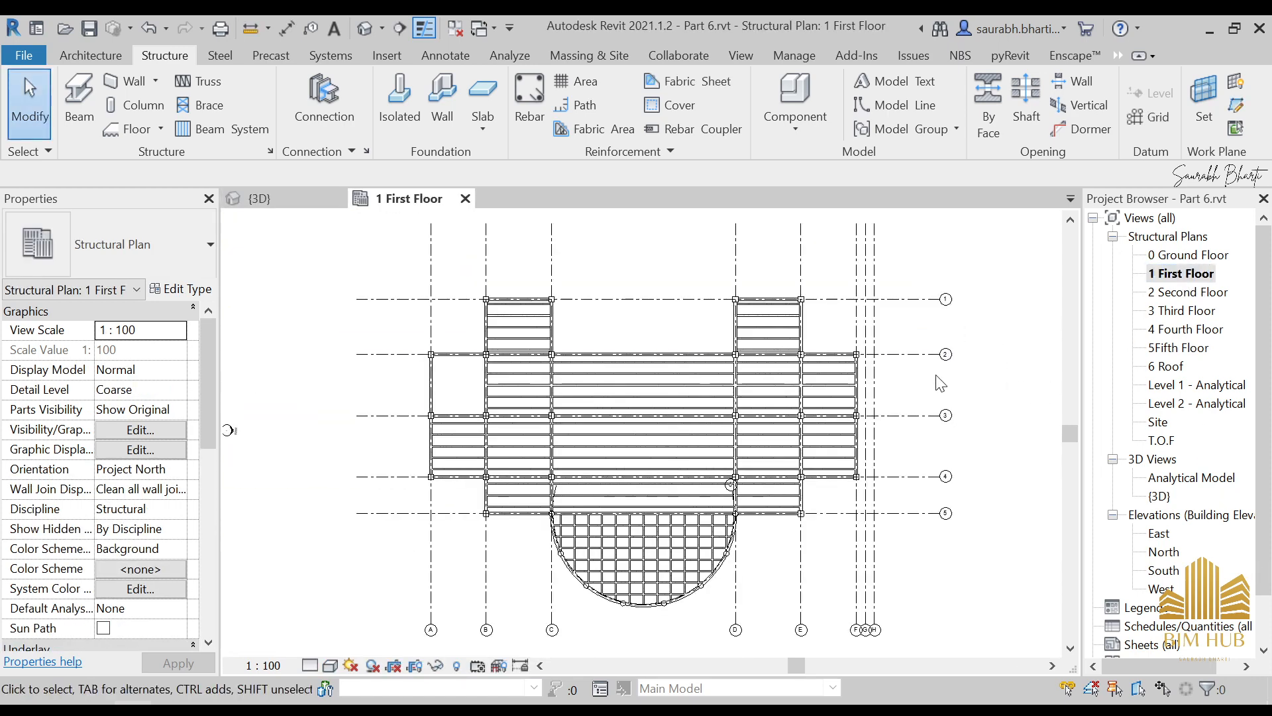
pyautogui.scroll(3, 740, 378)
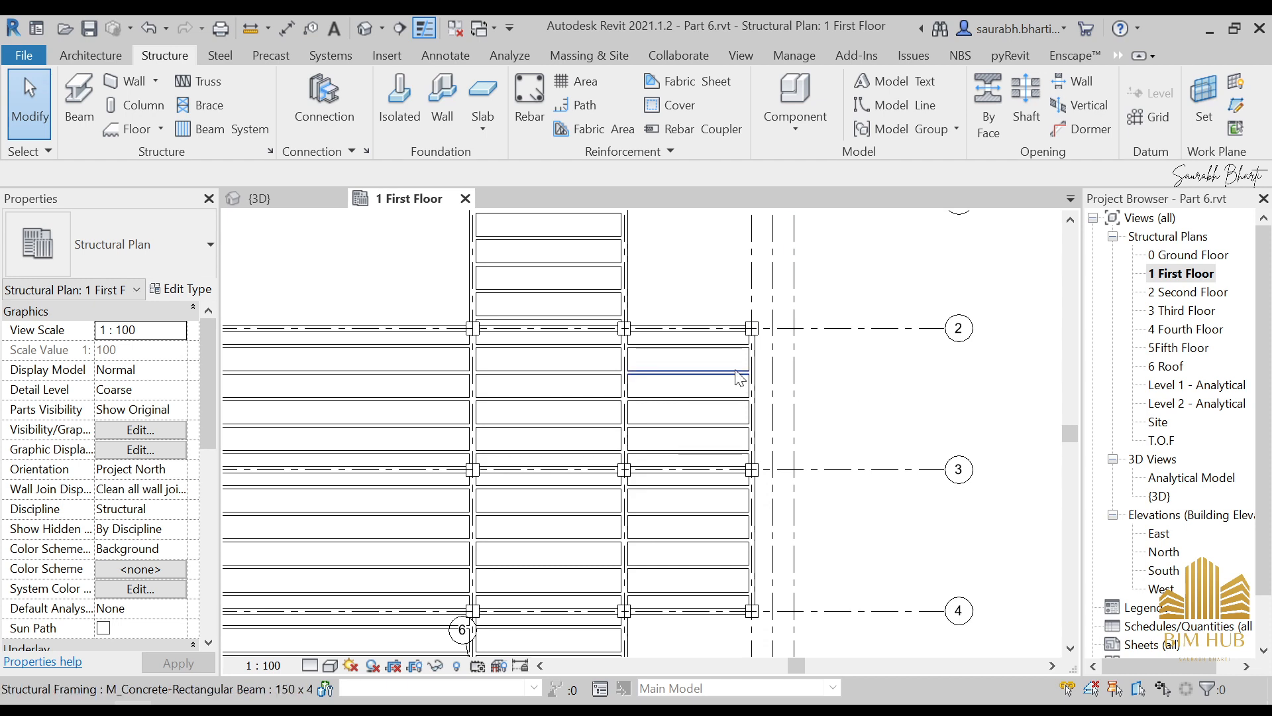
pyautogui.click(365, 28)
pyautogui.scroll(-5, 497, 389)
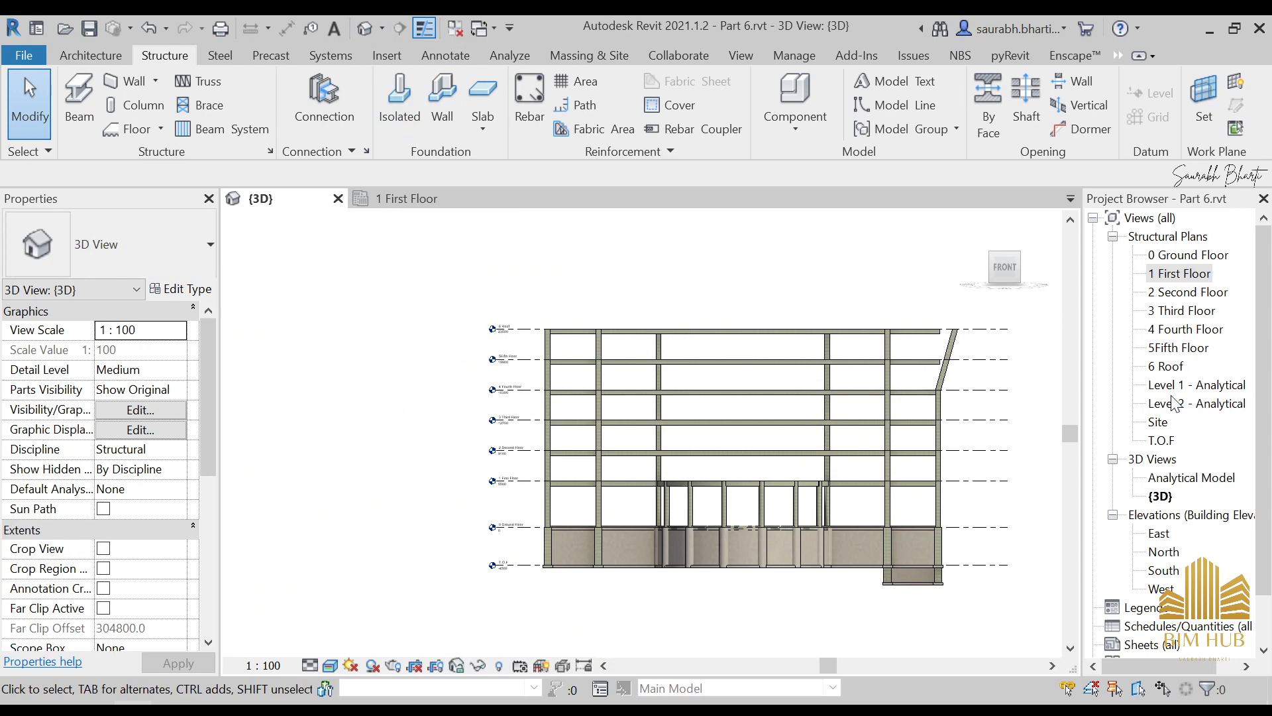
# Open the 5Fifth Floor plan and select the 300 x 600mm edge girder on grid F between grids 3 and 4.
pyautogui.doubleClick(1179, 348)
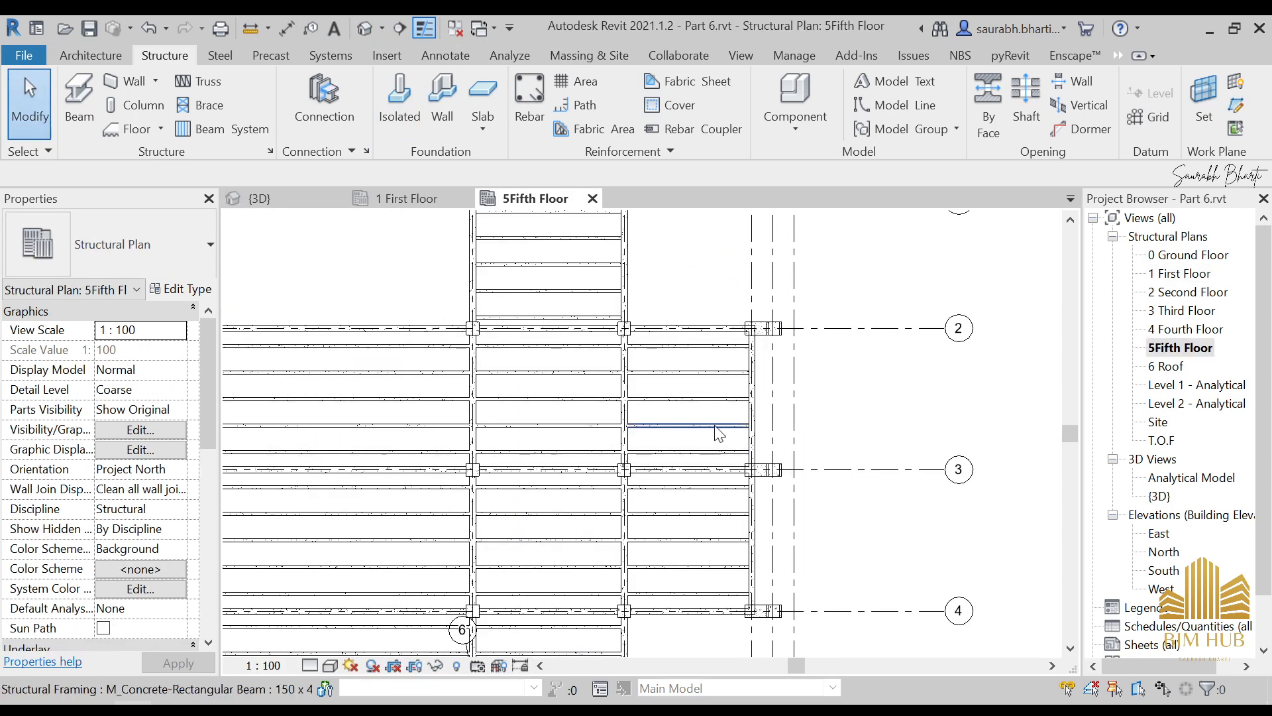
pyautogui.moveTo(724, 527); pyautogui.dragTo(726, 418, button='middle')
pyautogui.scroll(5, 756, 457)
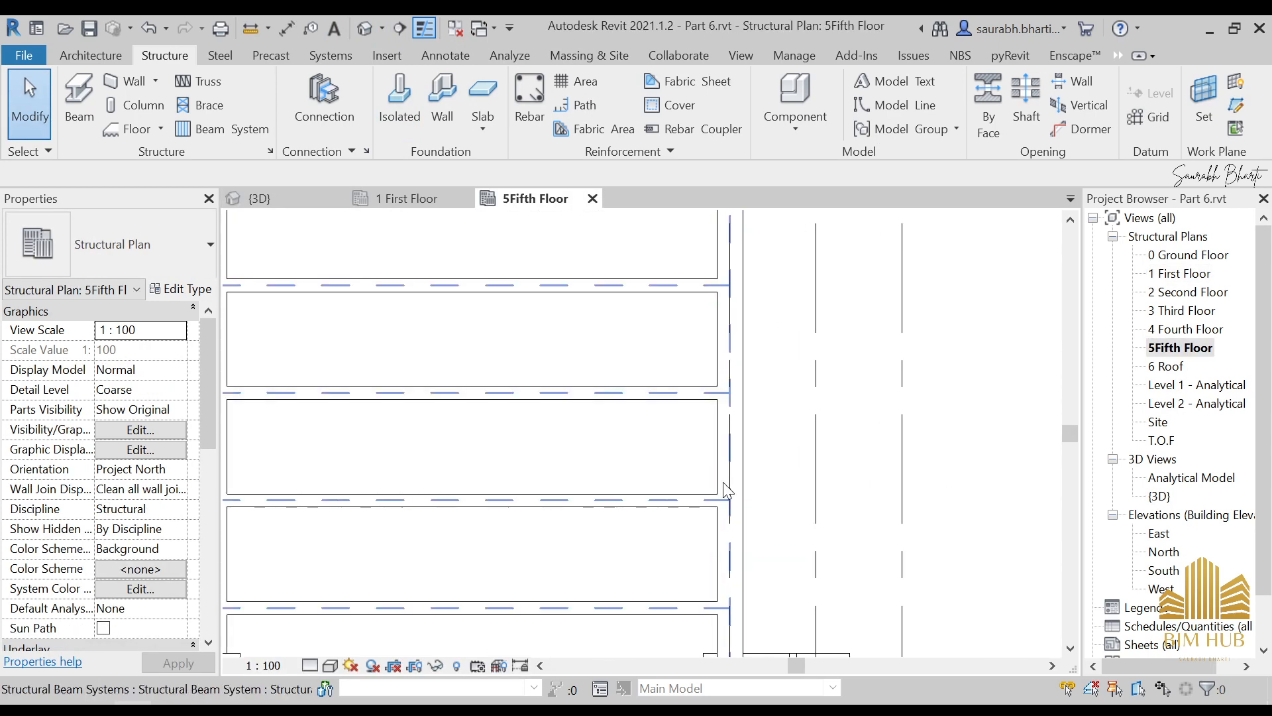
pyautogui.click(757, 457)
pyautogui.scroll(-3, 746, 474)
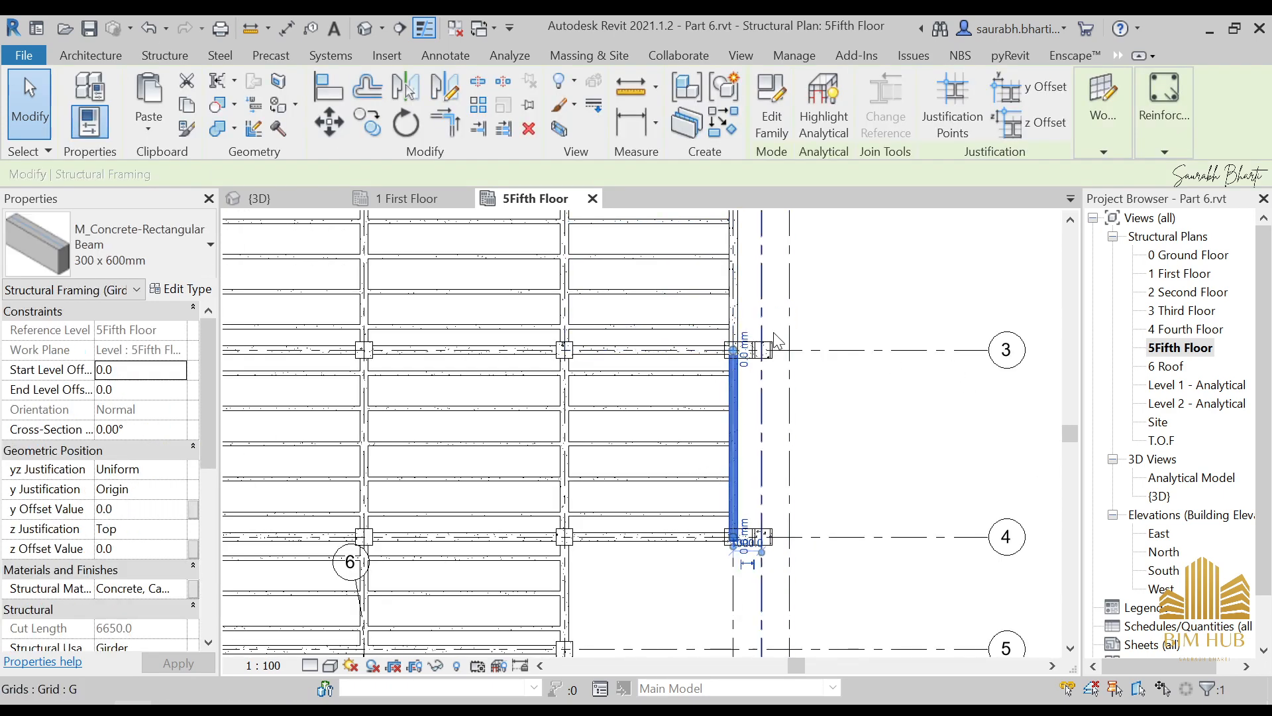
pyautogui.scroll(-1, 733, 517)
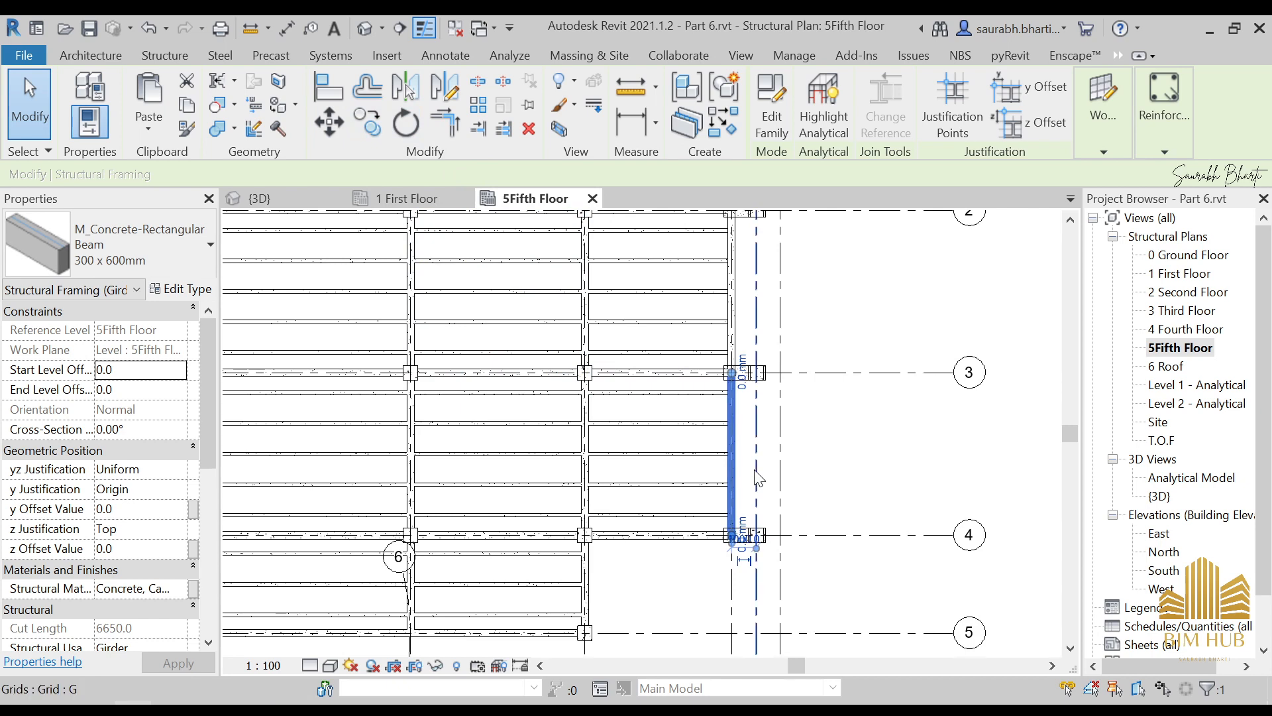
pyautogui.click(320, 123)
pyautogui.moveTo(835, 477); pyautogui.dragTo(700, 528, button='middle')
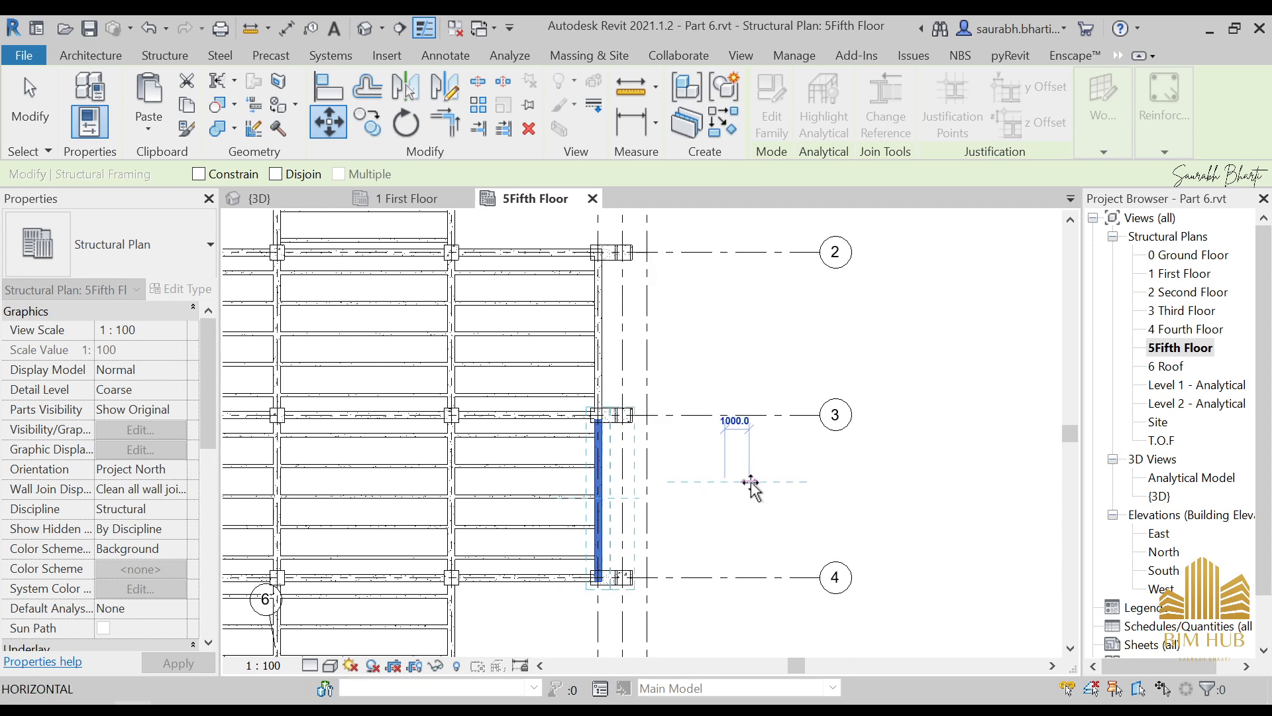
pyautogui.scroll(2, 750, 483)
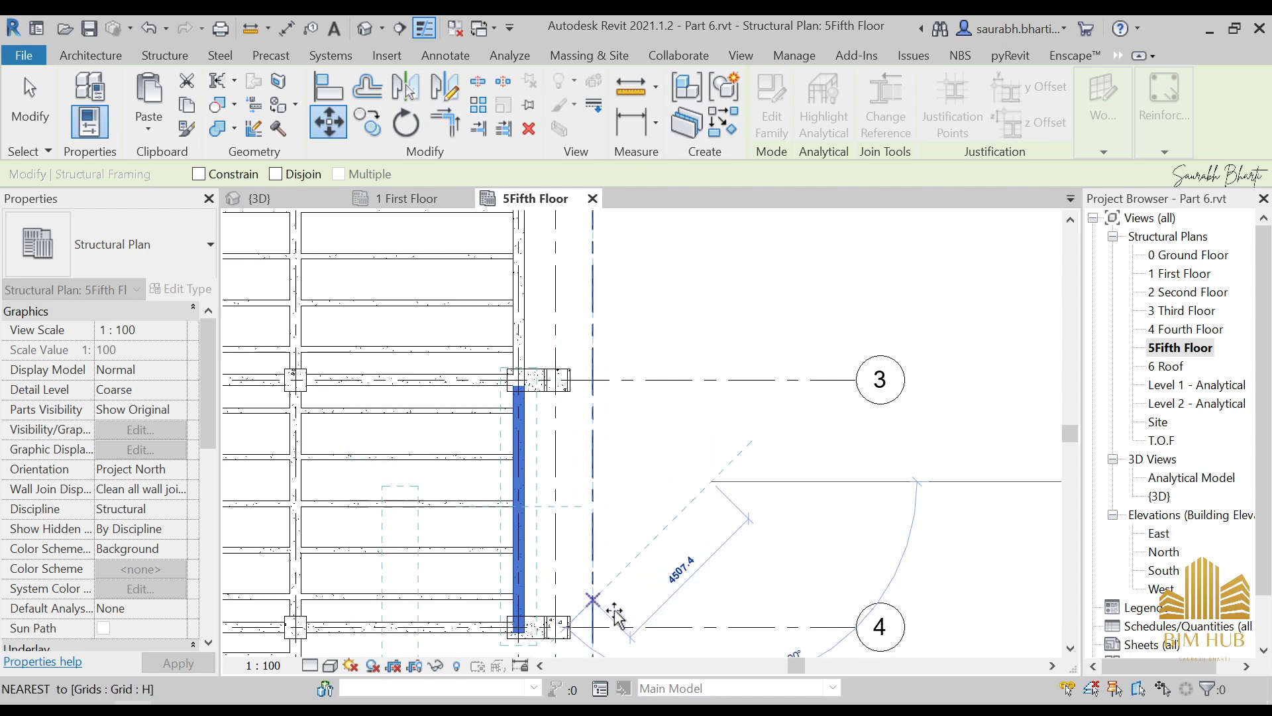
pyautogui.press('Escape')
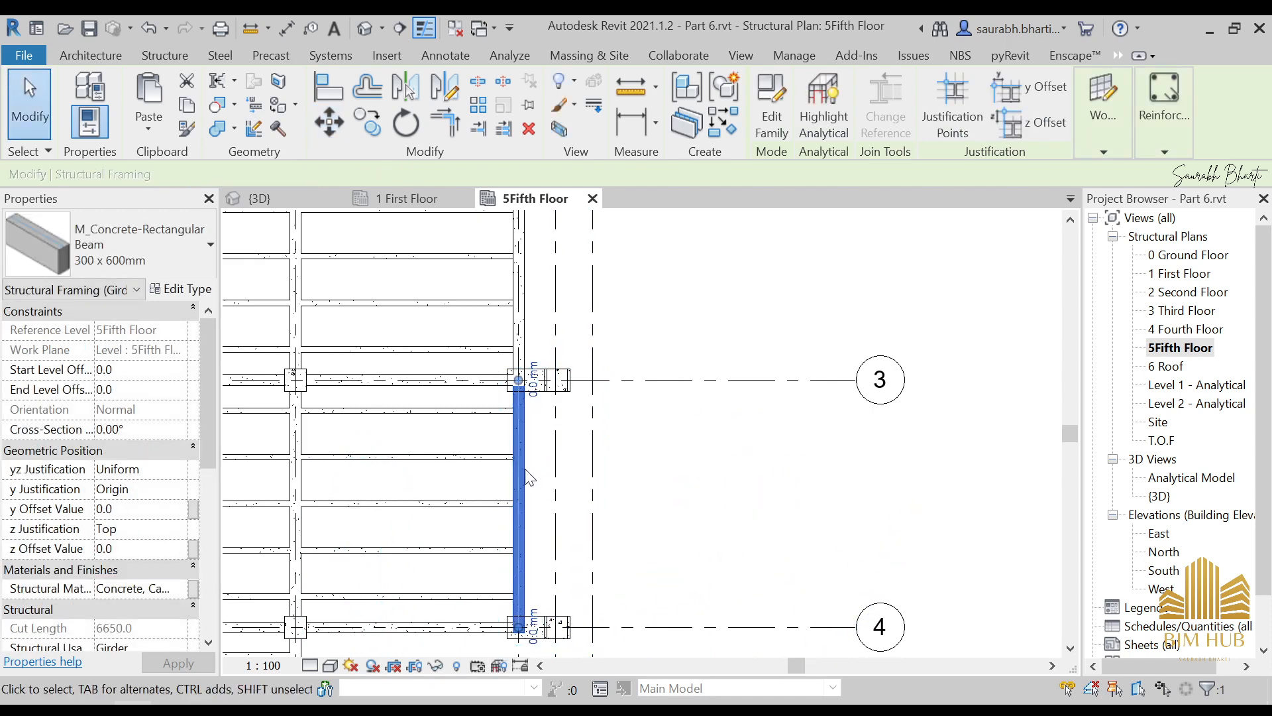
# Move the selected fifth floor edge girder 1000 mm horizontally outward onto grid G at the inclined columns.
pyautogui.click(324, 122)
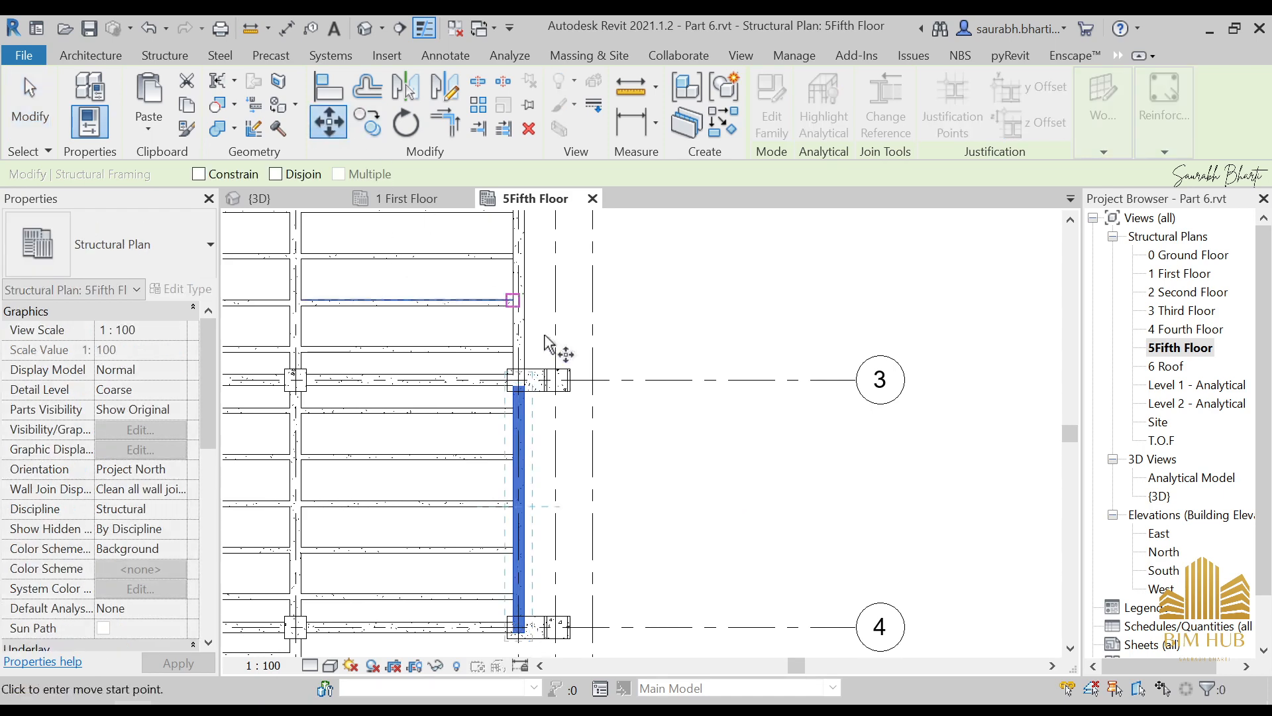
pyautogui.click(686, 469)
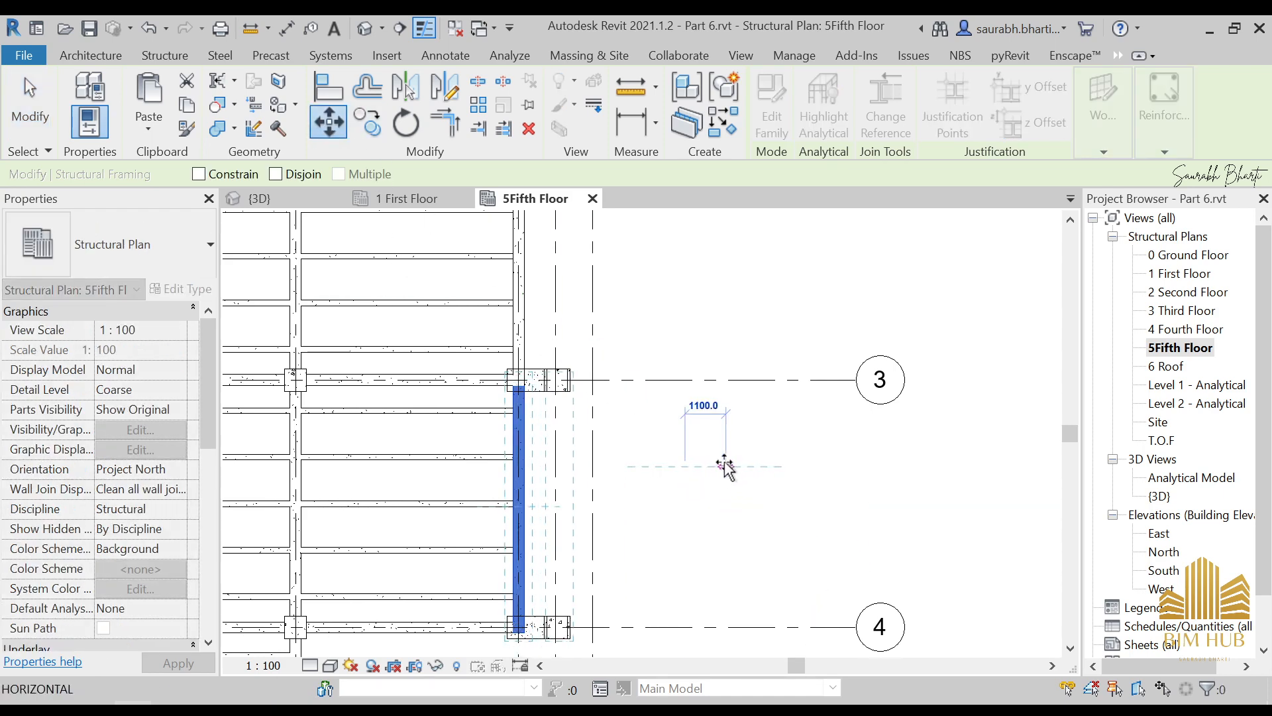
pyautogui.write('1000')
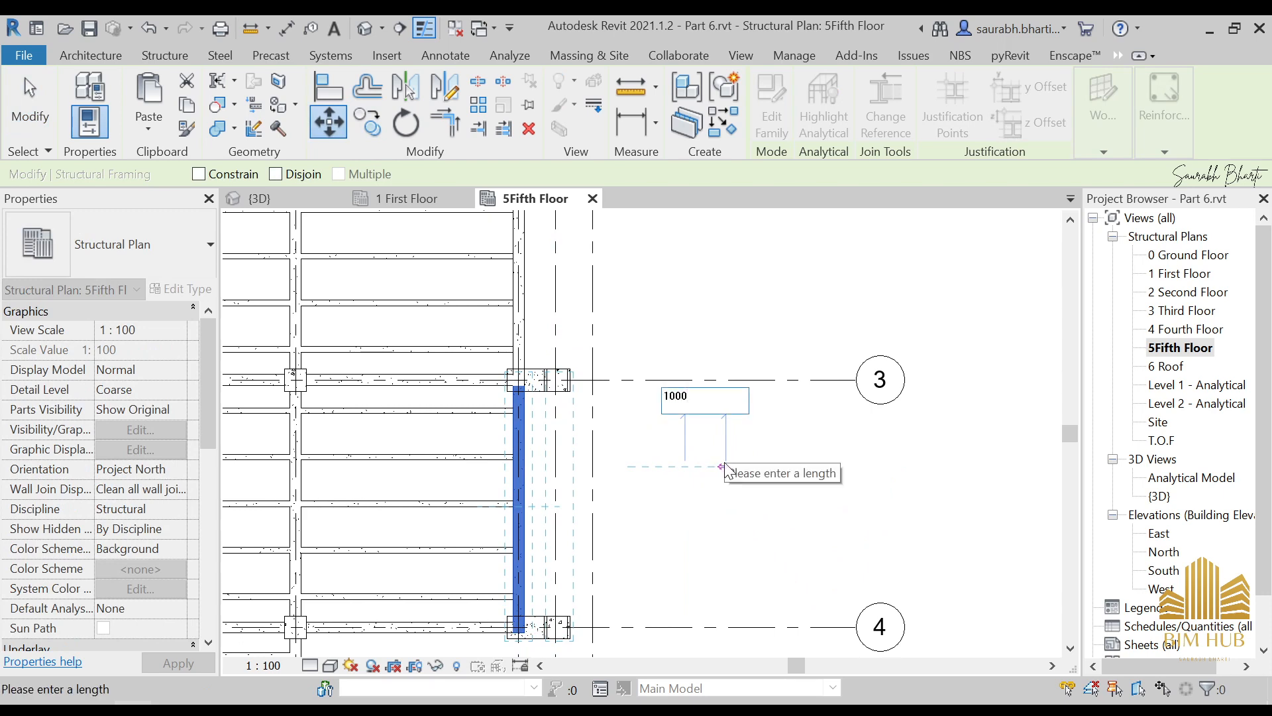
pyautogui.press('Return')
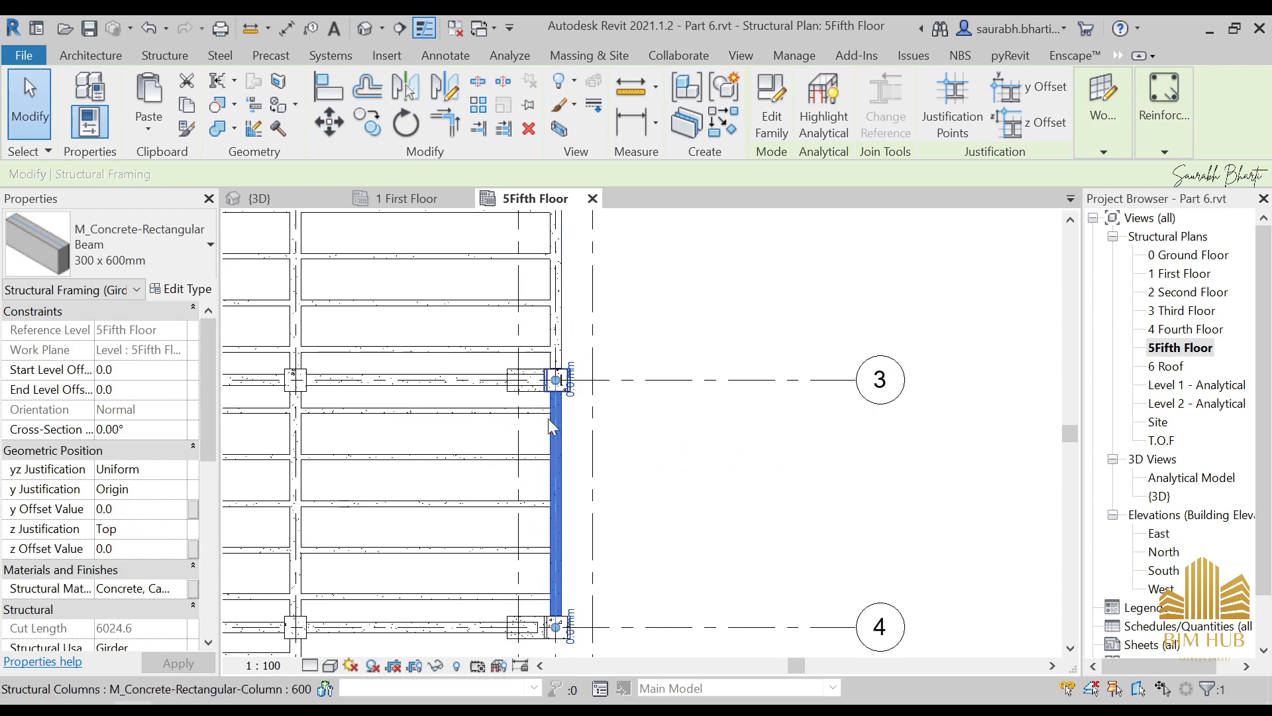
pyautogui.press('Escape')
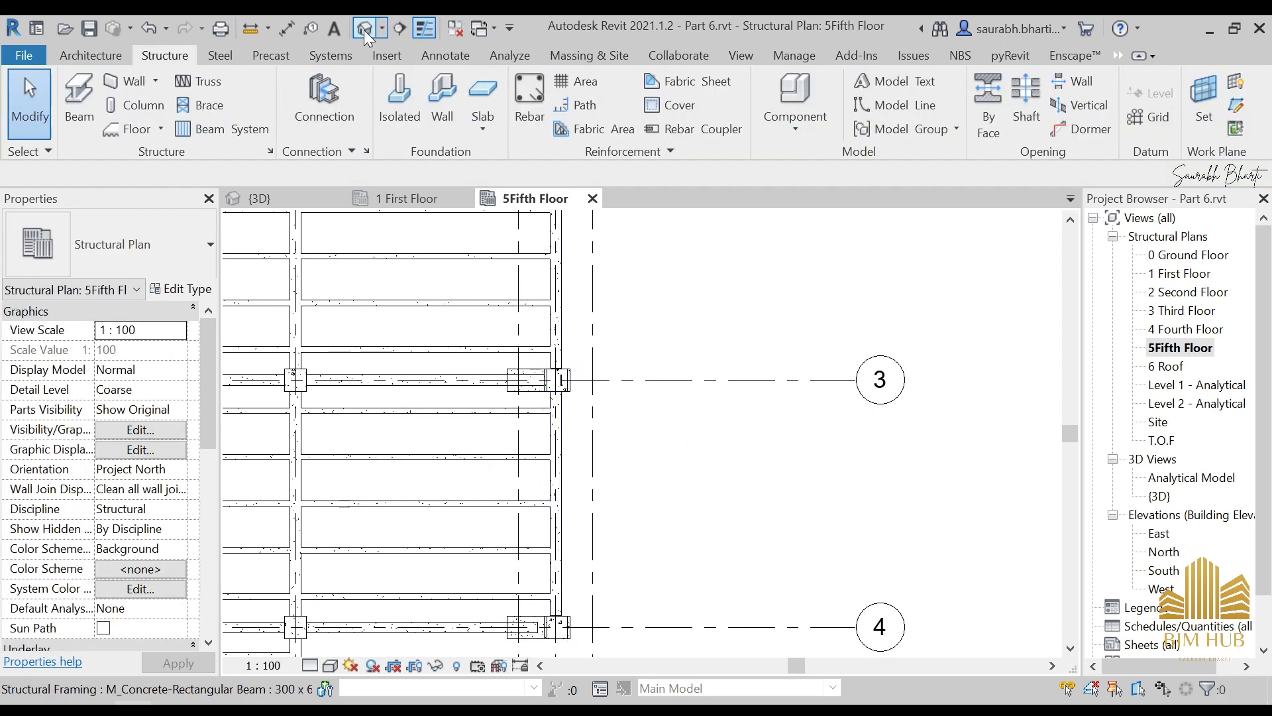
# Examine in 3D how the fifth floor framing meets the inclined columns, and compare it with the roof level framing.
pyautogui.click(363, 28)
pyautogui.scroll(5, 949, 379)
pyautogui.scroll(4, 737, 309)
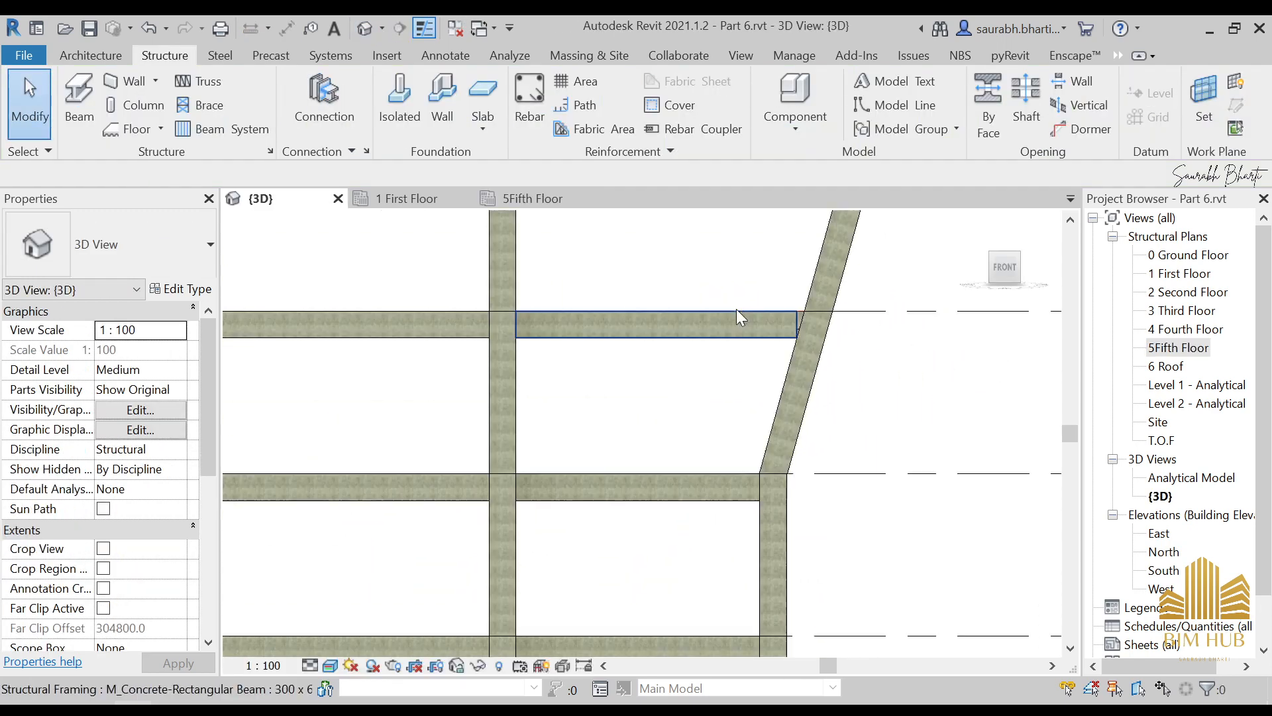
pyautogui.scroll(-2, 862, 353)
pyautogui.scroll(-4, 862, 353)
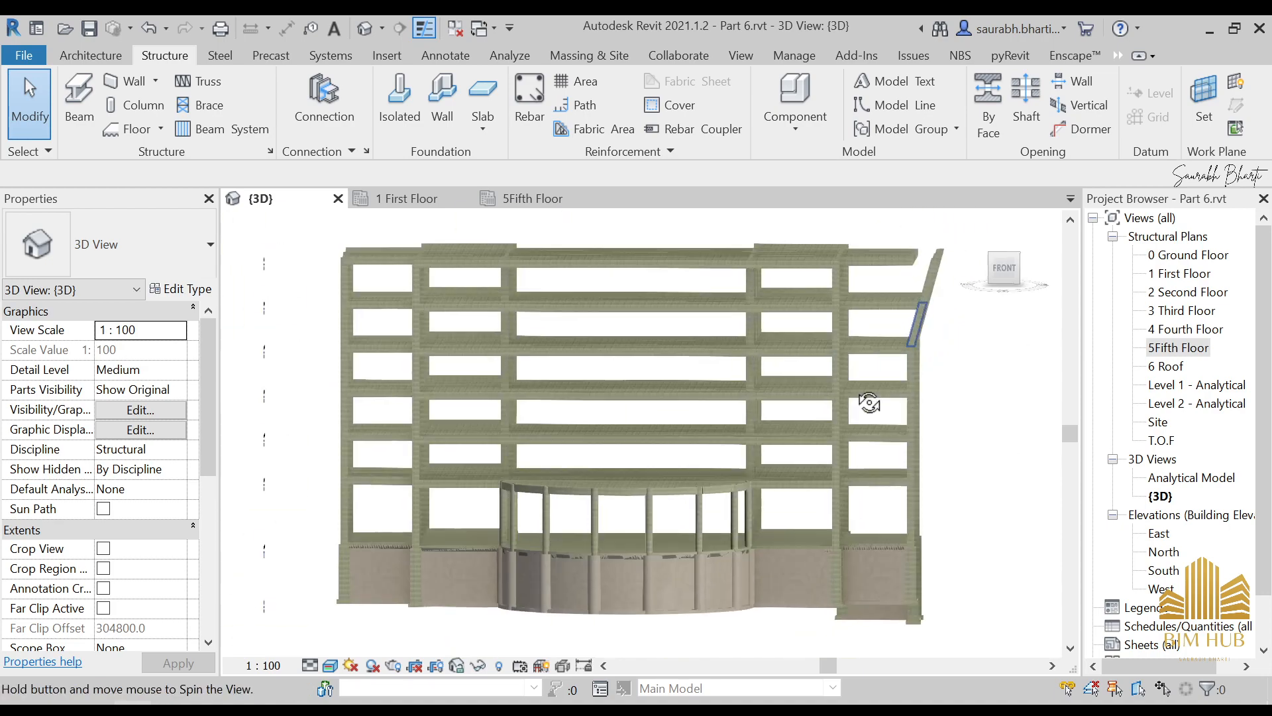
pyautogui.keyDown('shift'); pyautogui.moveTo(866, 400); pyautogui.dragTo(704, 208, button='middle'); pyautogui.keyUp('shift')
pyautogui.scroll(6, 917, 329)
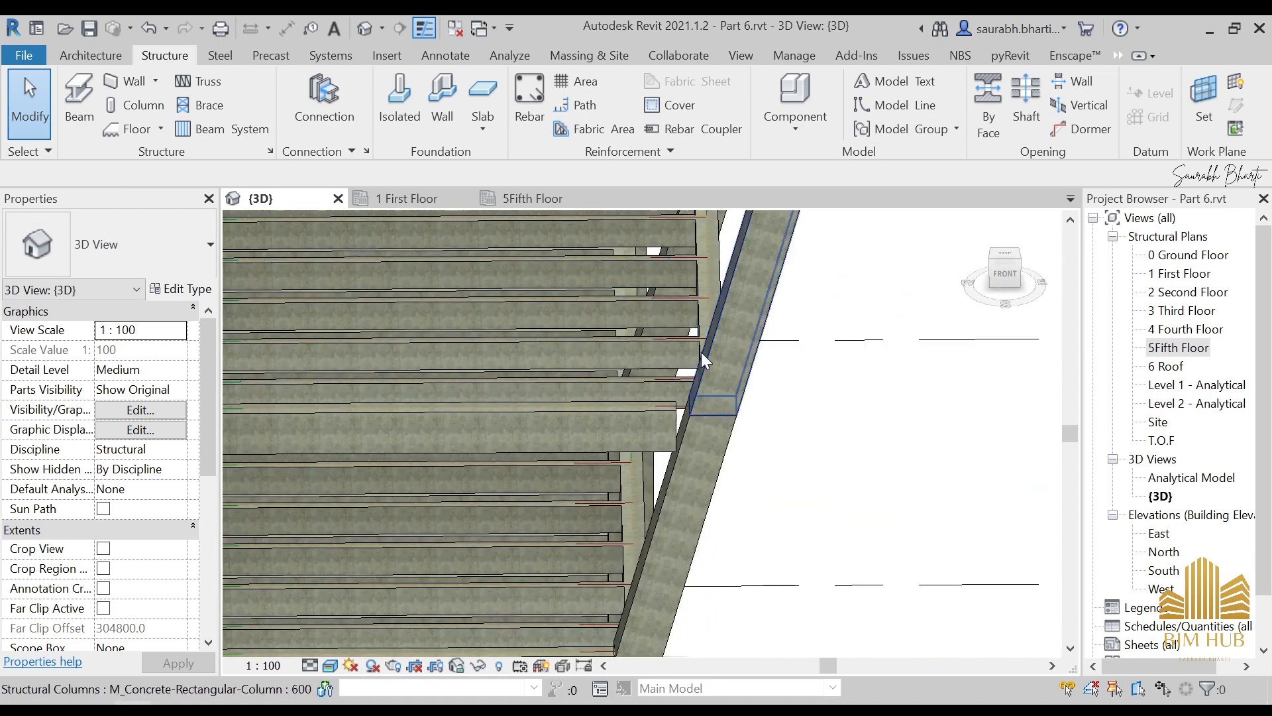
pyautogui.scroll(2, 648, 448)
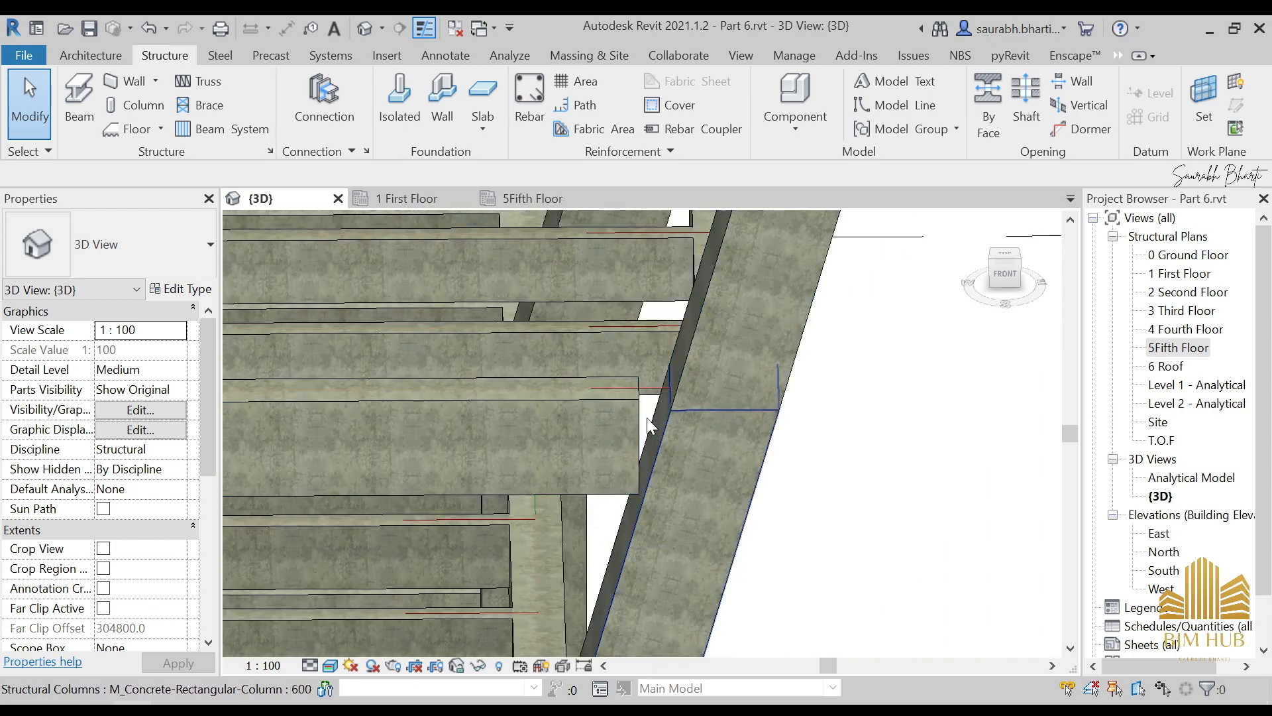
pyautogui.click(648, 416)
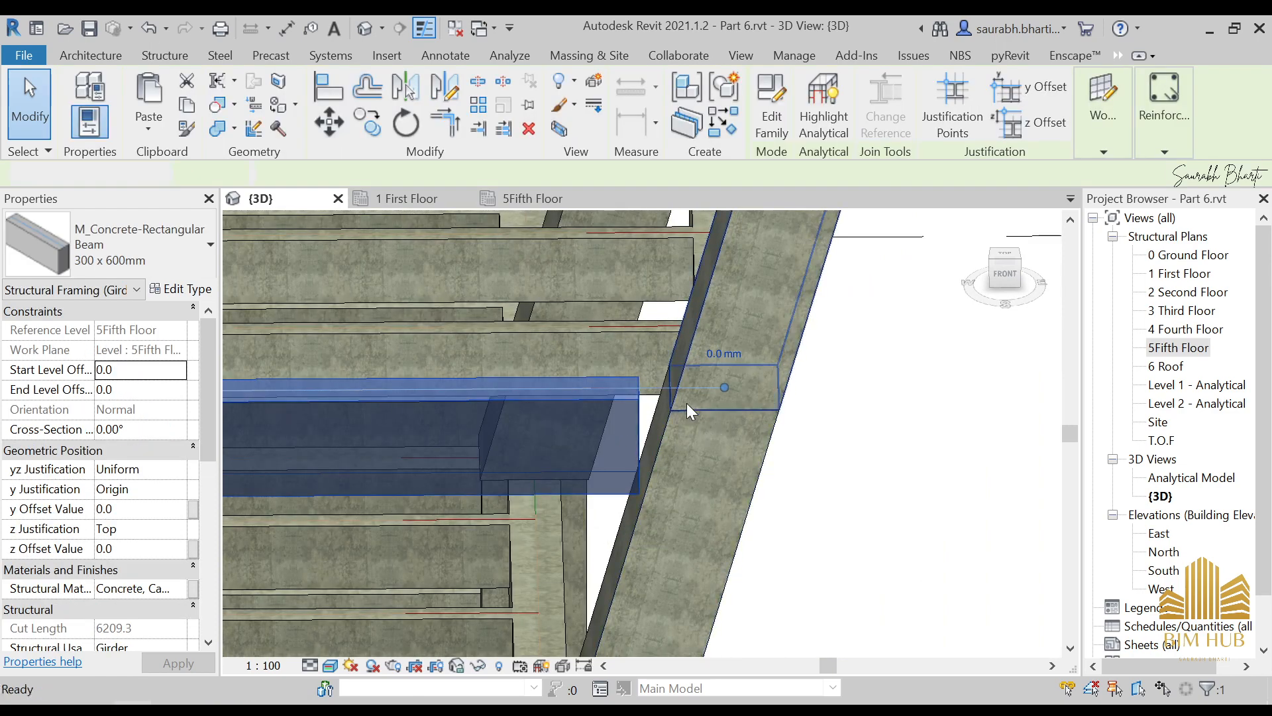
pyautogui.press('Escape')
pyautogui.scroll(-6, 562, 385)
pyautogui.scroll(5, 822, 371)
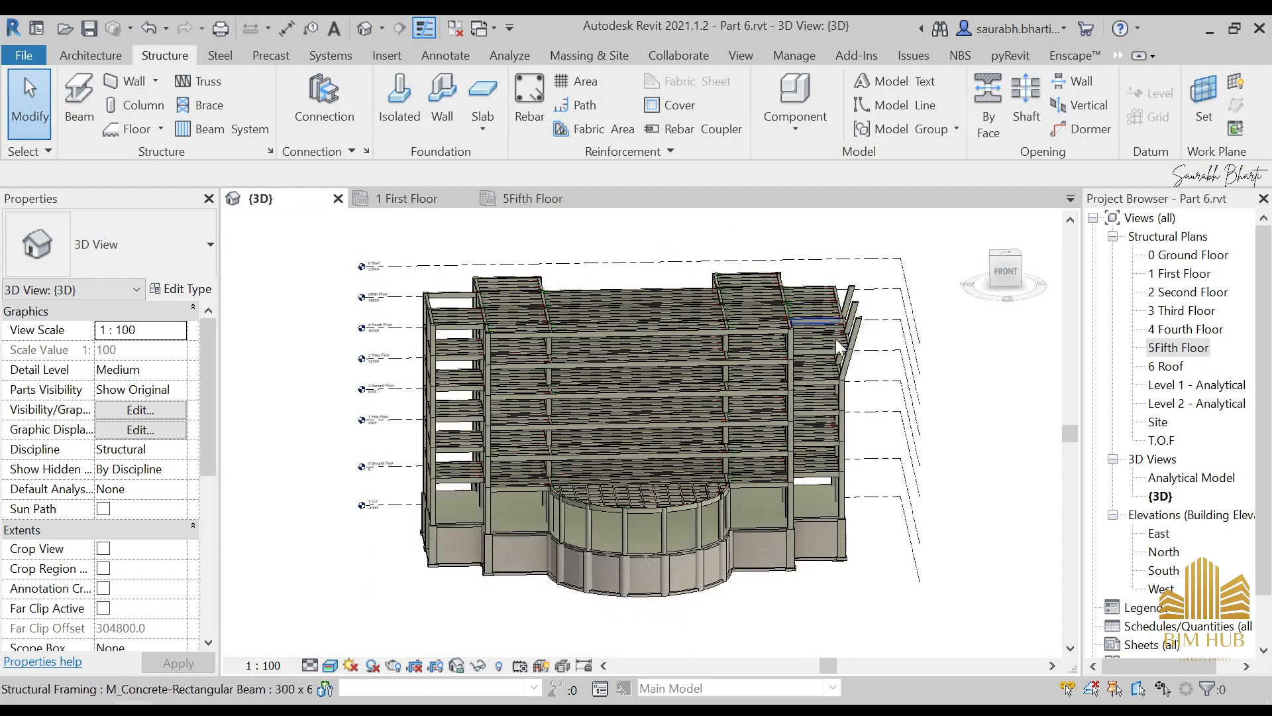
pyautogui.moveTo(1005, 444); pyautogui.dragTo(900, 571, button='middle')
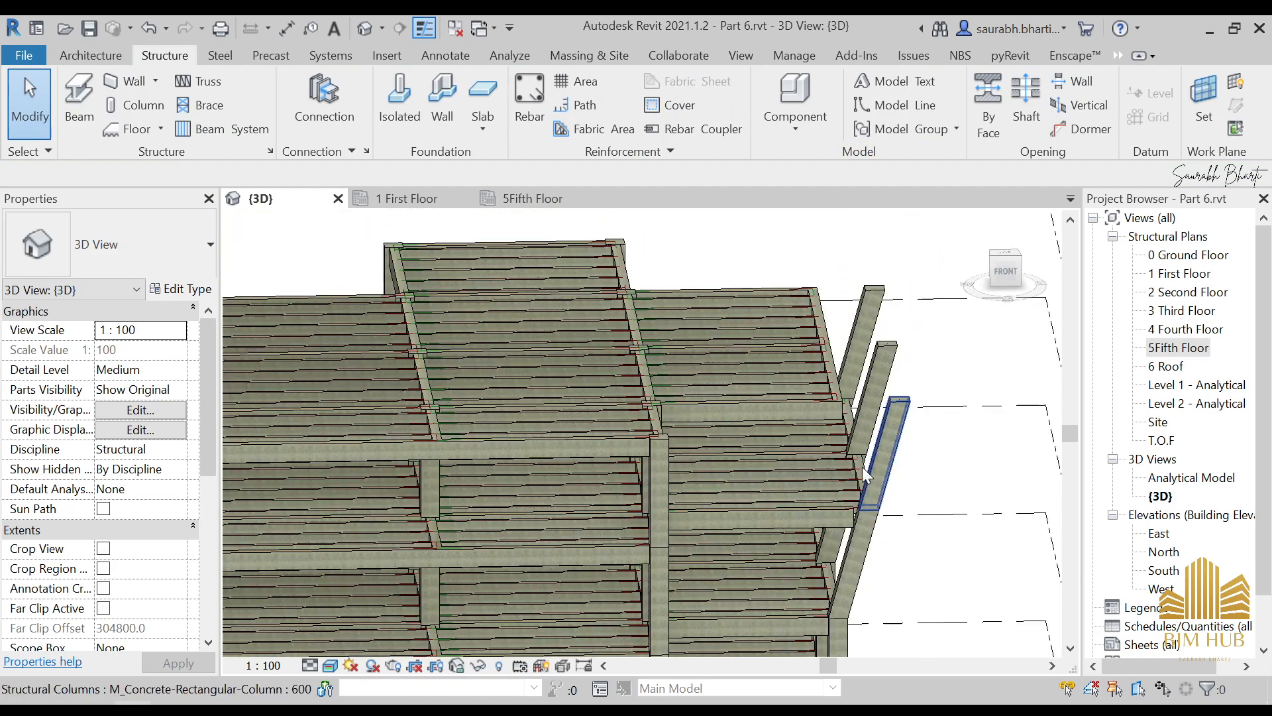
pyautogui.keyDown('shift'); pyautogui.moveTo(862, 467); pyautogui.dragTo(857, 381, button='middle'); pyautogui.keyUp('shift')
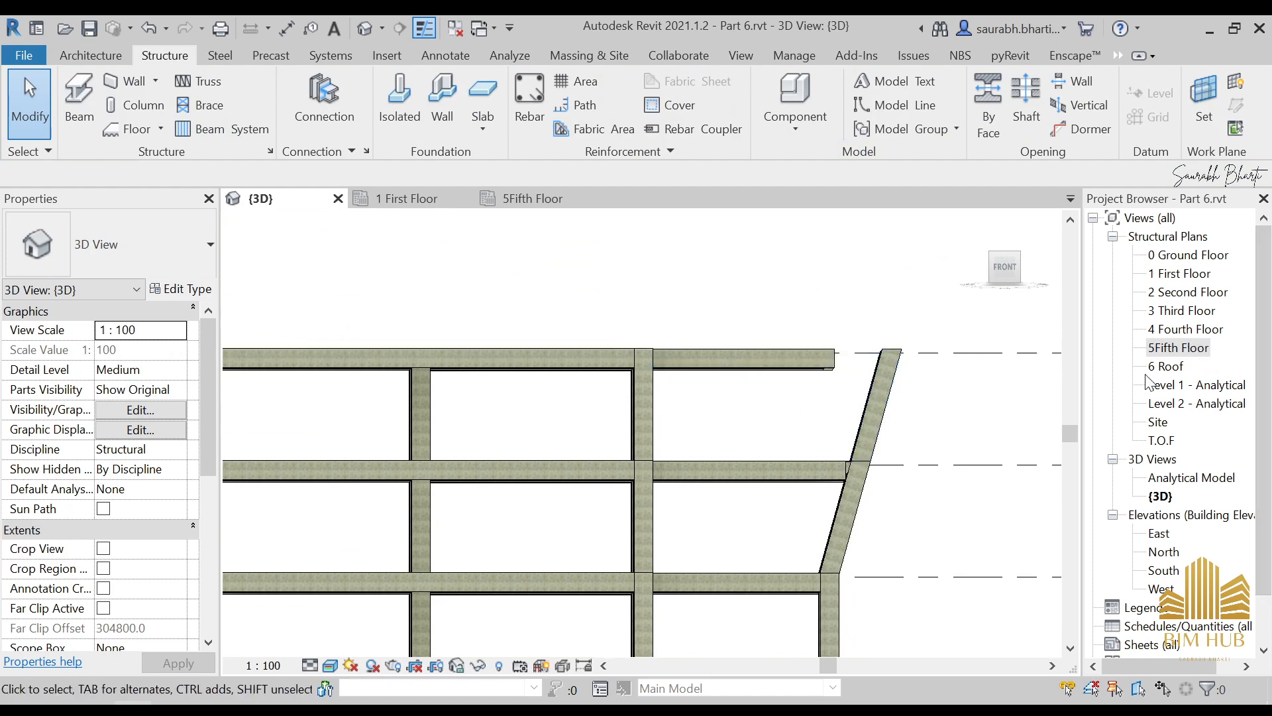
pyautogui.scroll(-5, 820, 340)
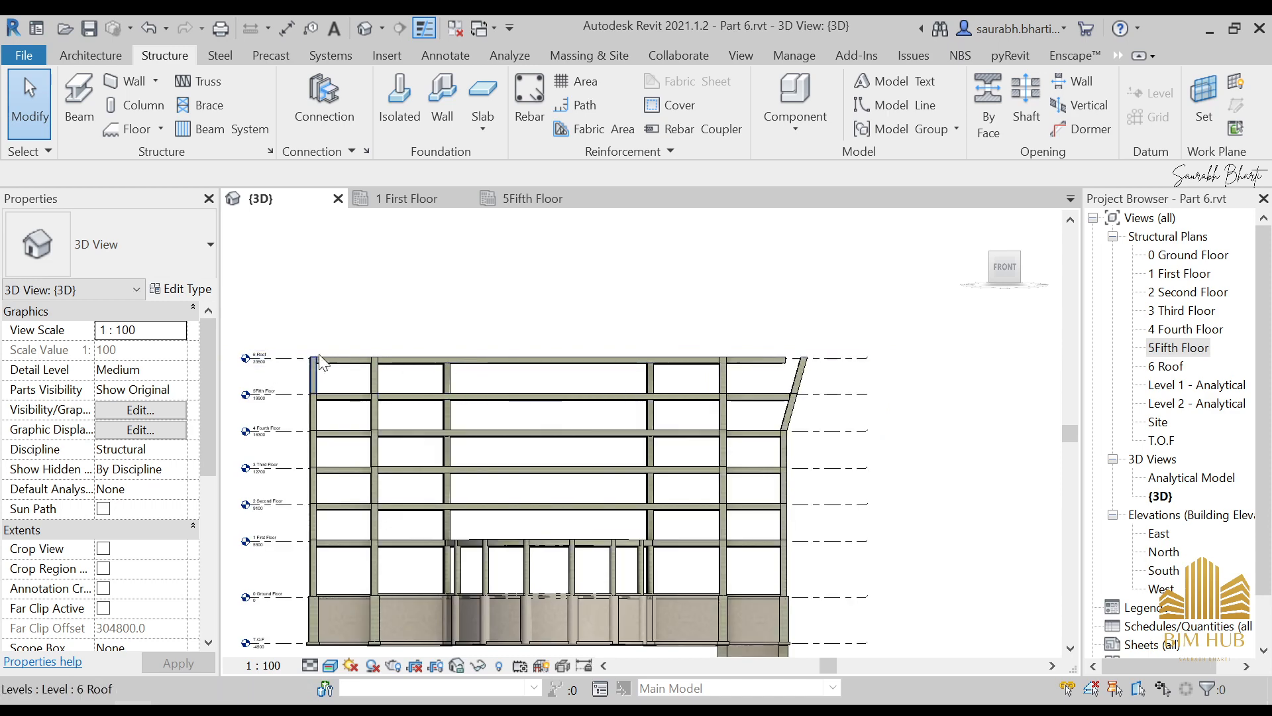
# In the 6 Roof plan, move the edge girder between grids 2 and 3 outward 2000 mm onto grid H.
pyautogui.doubleClick(1167, 367)
pyautogui.scroll(4, 855, 446)
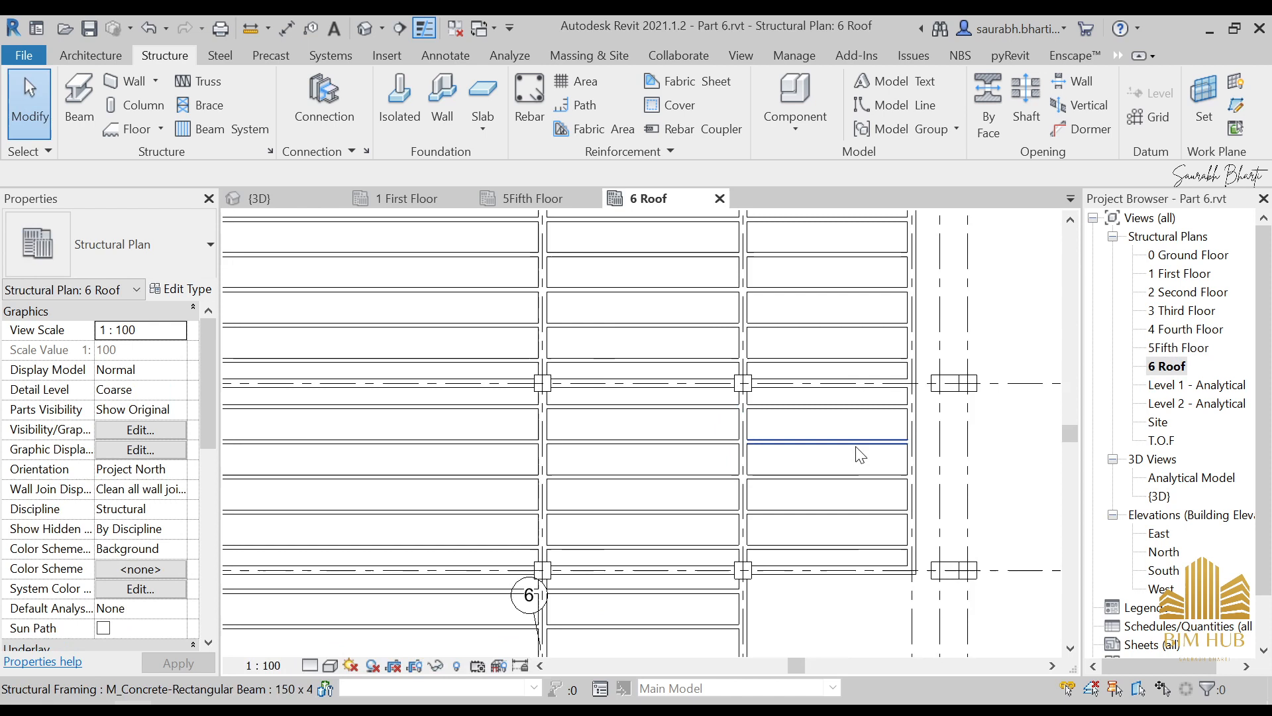
pyautogui.click(933, 339)
pyautogui.moveTo(932, 339); pyautogui.dragTo(713, 409, button='middle')
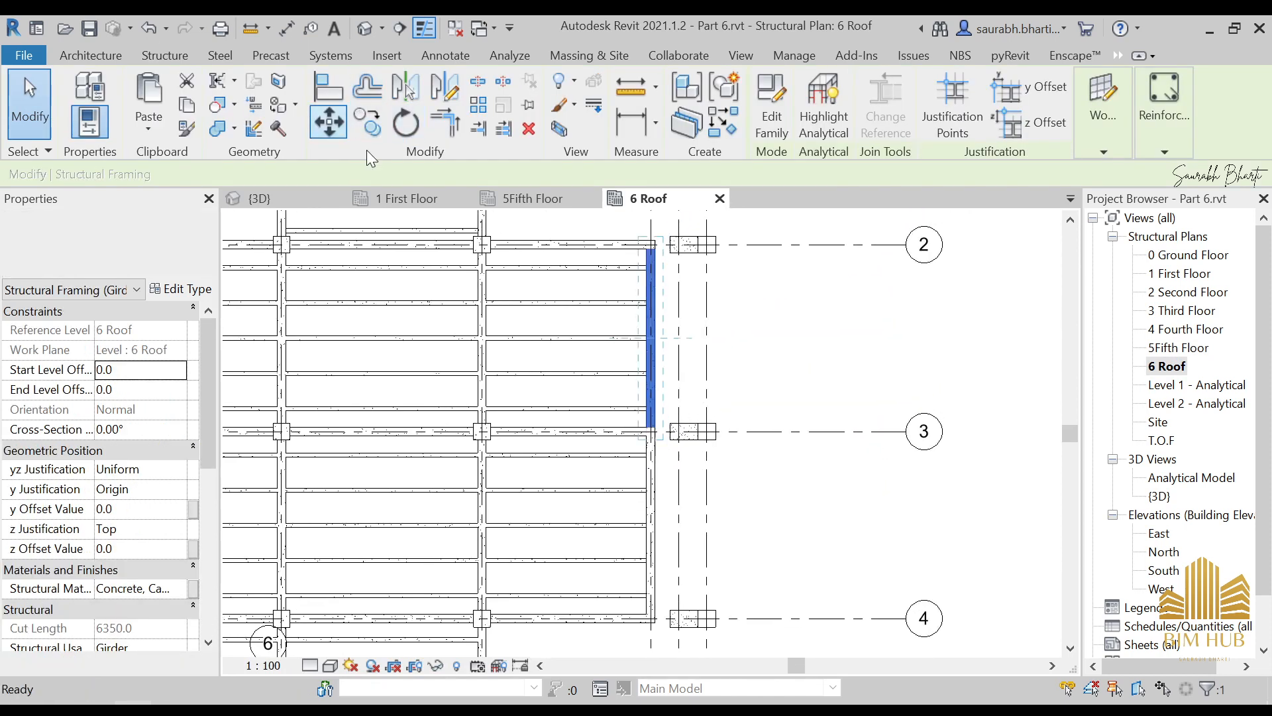
pyautogui.press('m')
pyautogui.press('v')
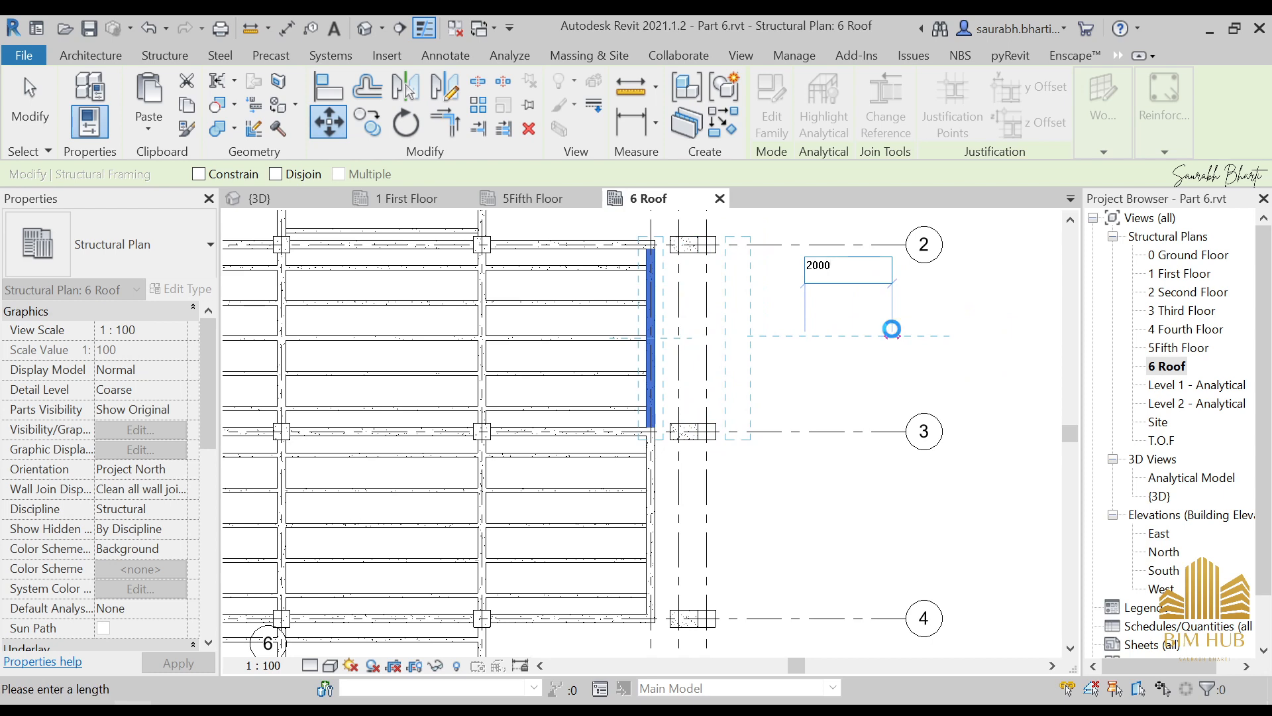
pyautogui.press('Return')
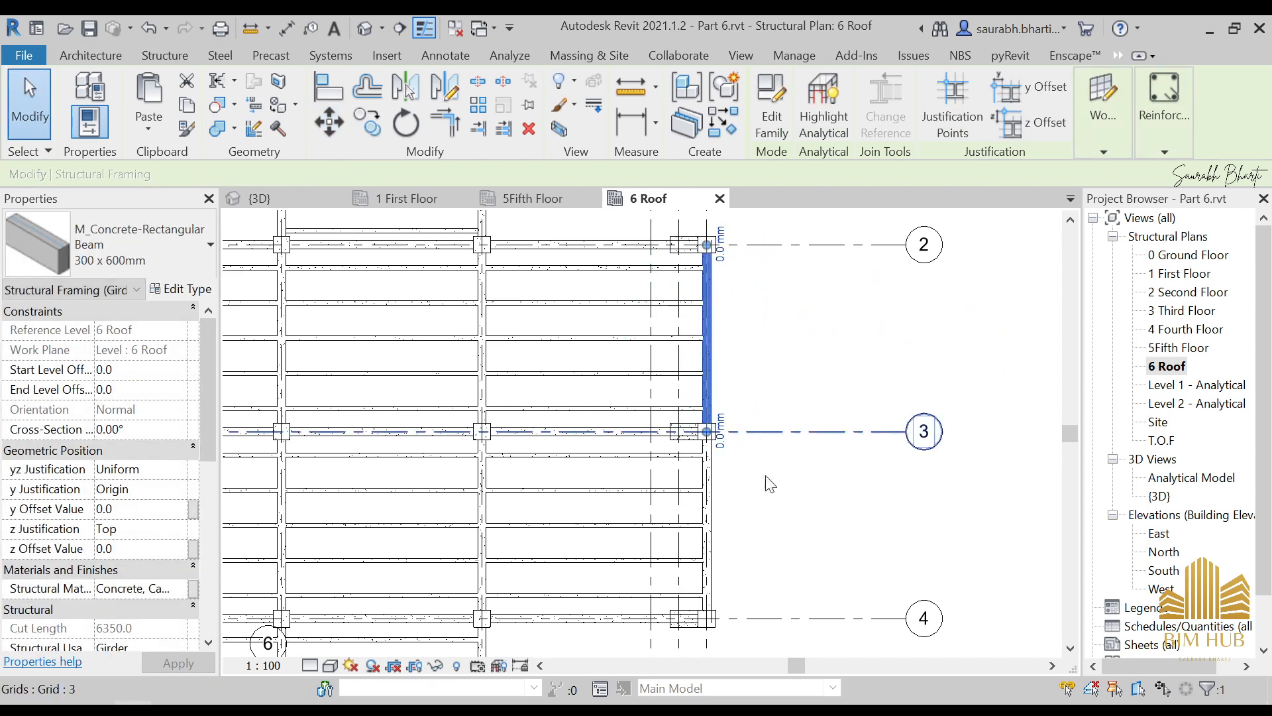
# Examine in the 3D view how the roof edge girders and beams meet the tops of the inclined columns.
pyautogui.click(368, 26)
pyautogui.scroll(4, 782, 302)
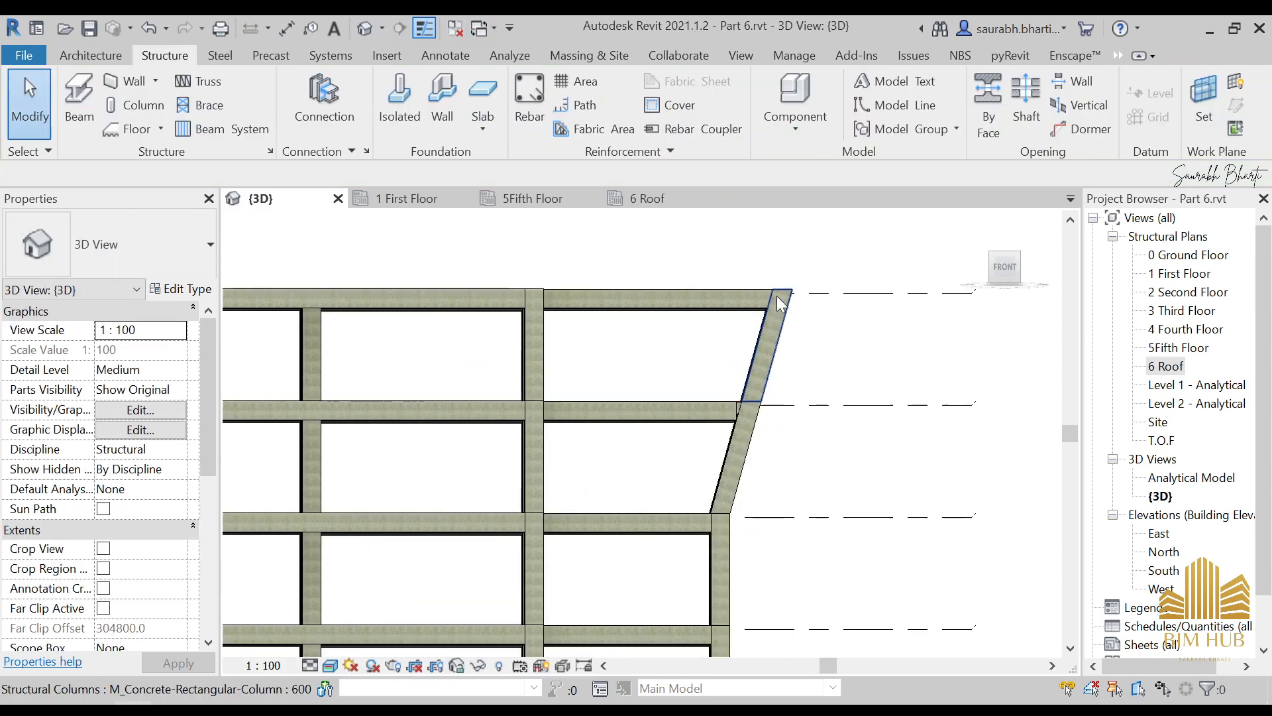
pyautogui.scroll(-5, 712, 476)
pyautogui.keyDown('shift'); pyautogui.moveTo(713, 476); pyautogui.dragTo(789, 354, button='middle'); pyautogui.keyUp('shift')
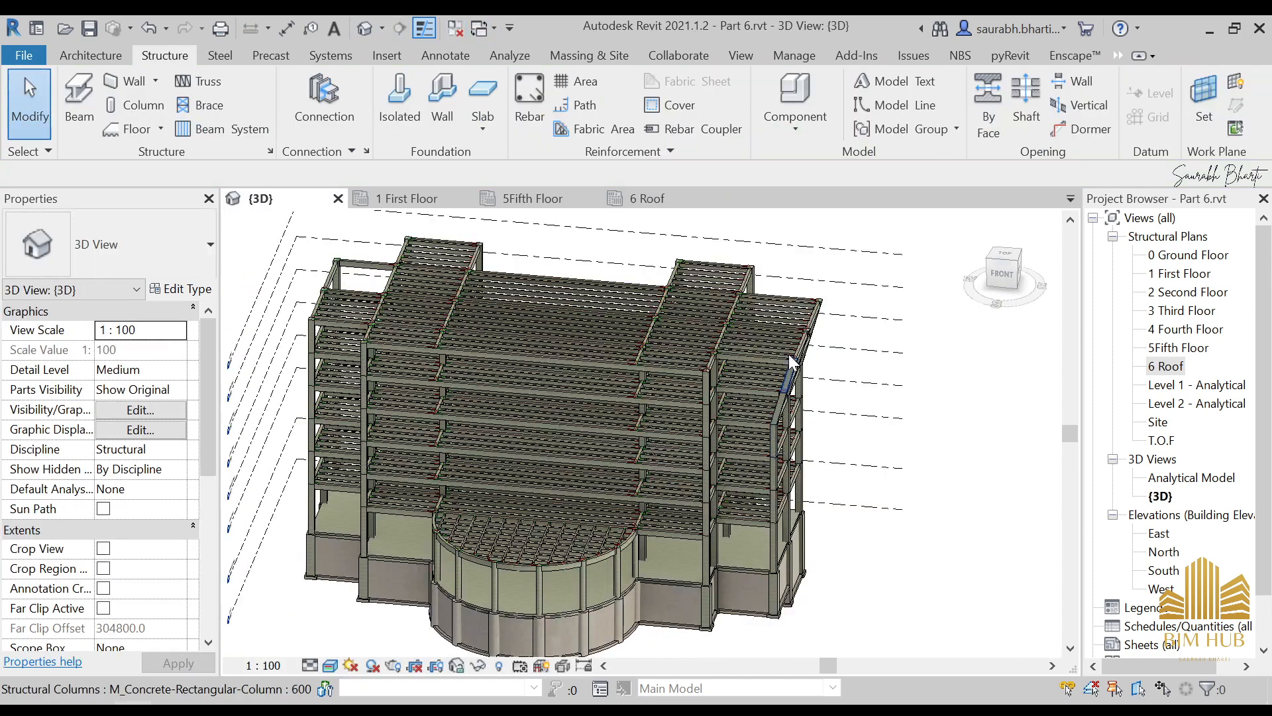
pyautogui.scroll(5, 789, 354)
pyautogui.scroll(6, 794, 404)
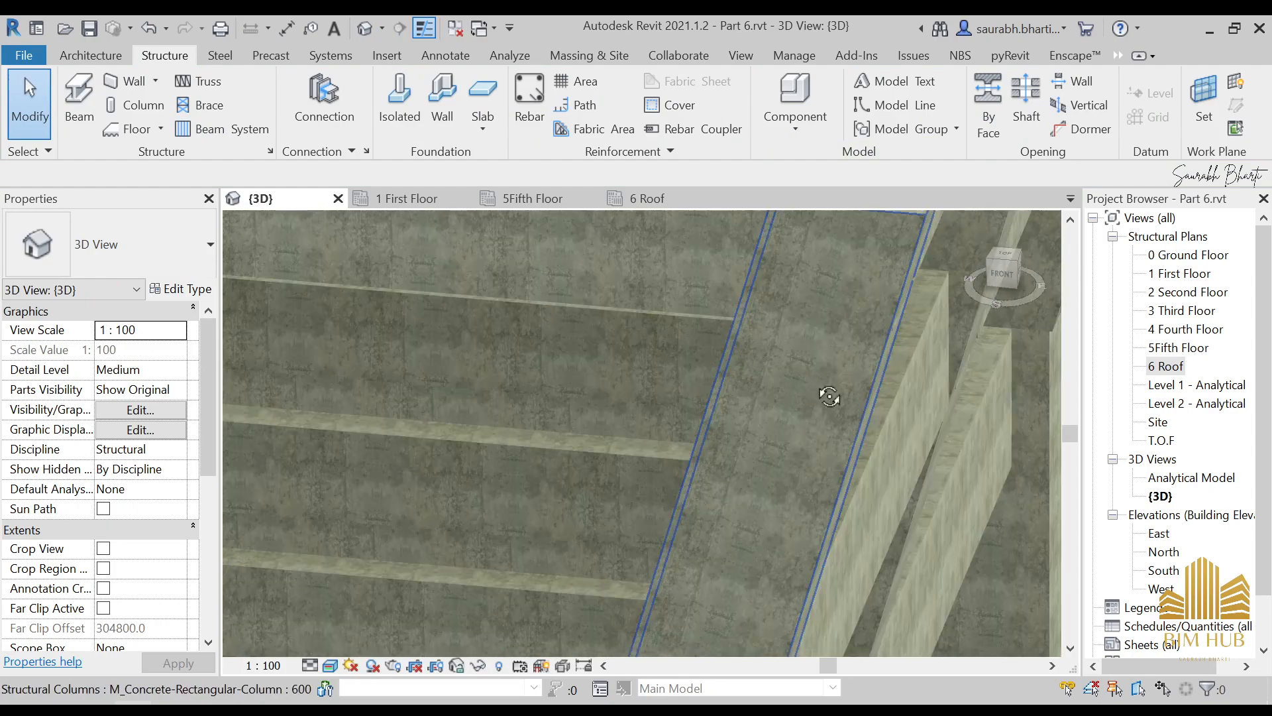
pyautogui.scroll(-6, 812, 454)
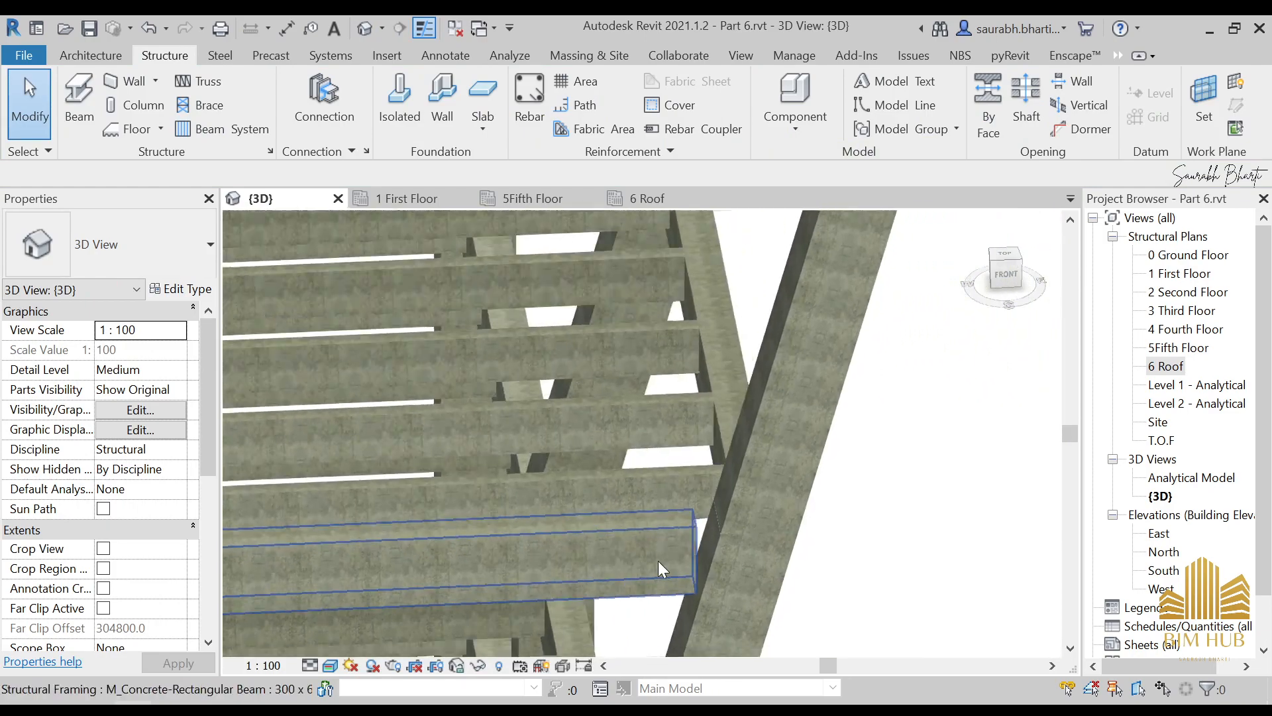
pyautogui.scroll(6, 735, 339)
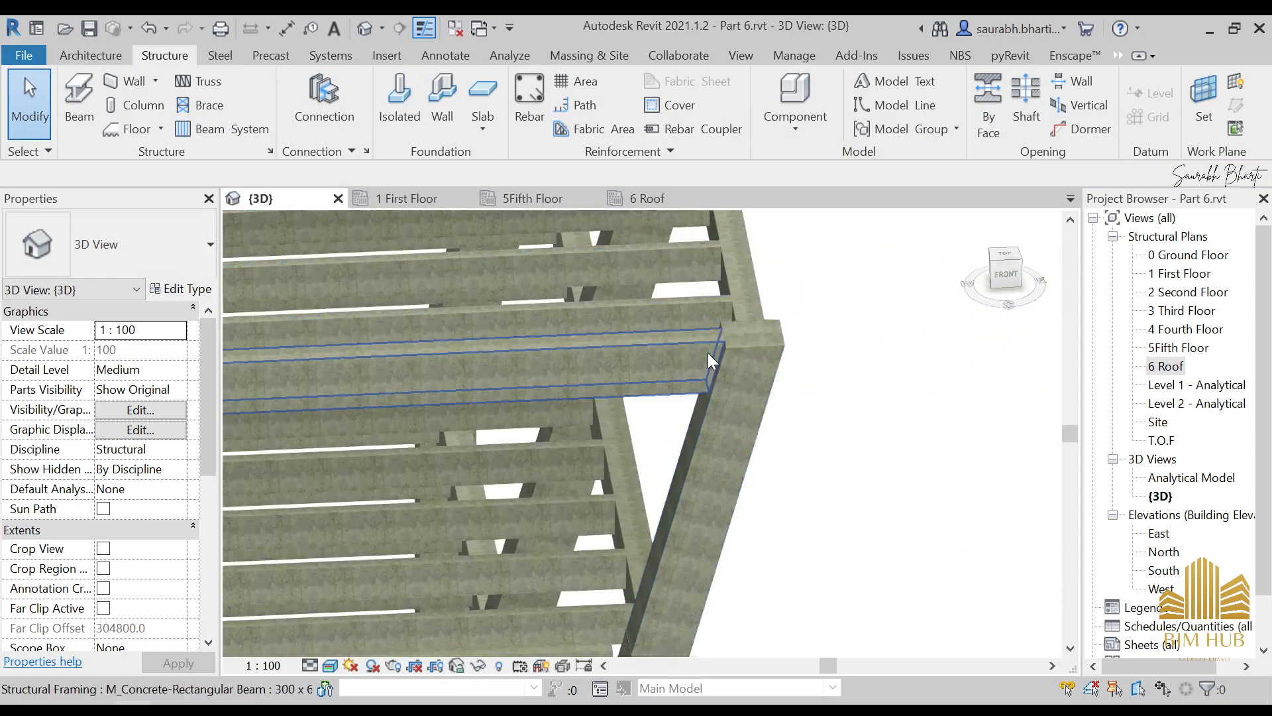
pyautogui.scroll(-5, 702, 382)
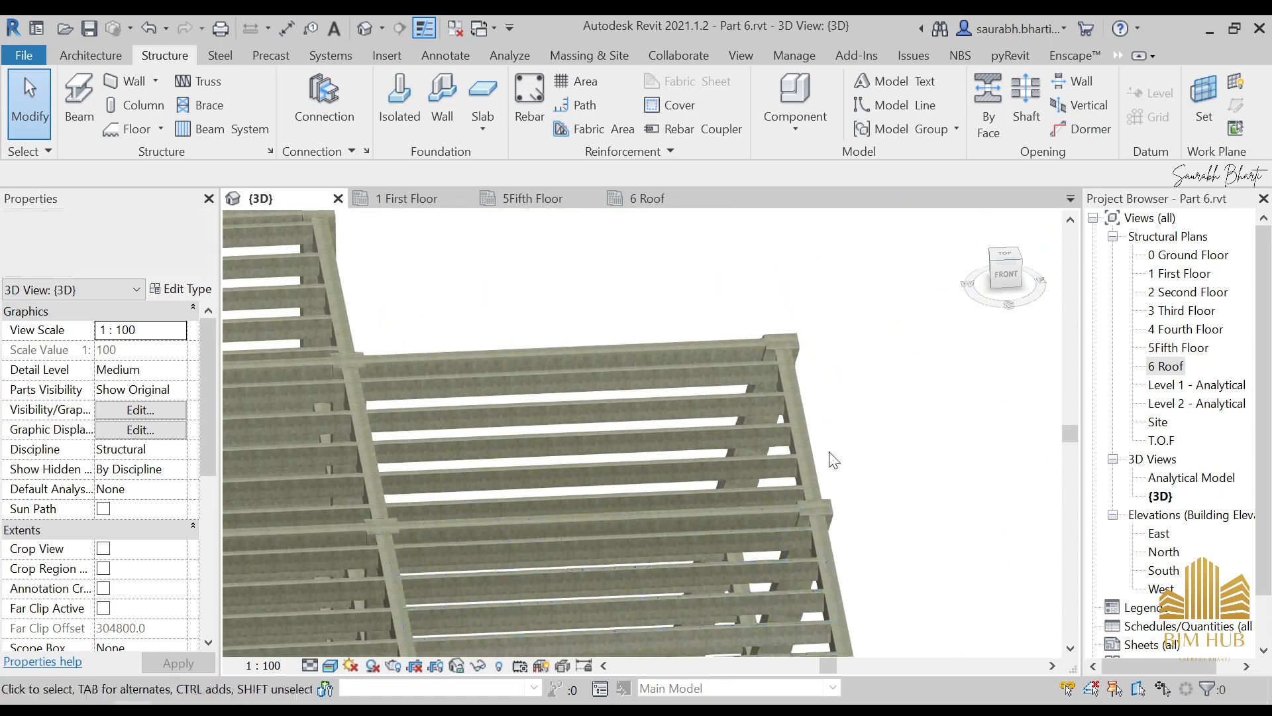
pyautogui.scroll(-8, 755, 366)
pyautogui.scroll(4, 742, 477)
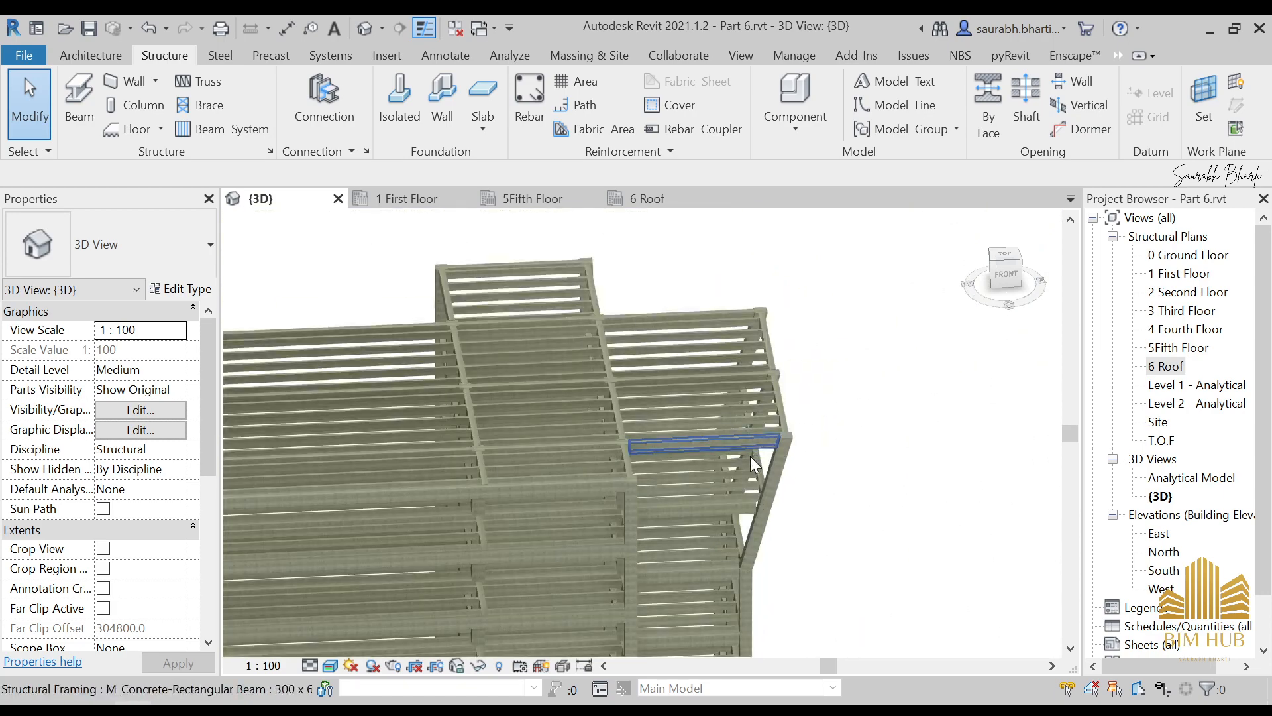
pyautogui.scroll(-2, 769, 444)
pyautogui.scroll(3, 794, 434)
pyautogui.scroll(-3, 823, 281)
pyautogui.scroll(7, 774, 397)
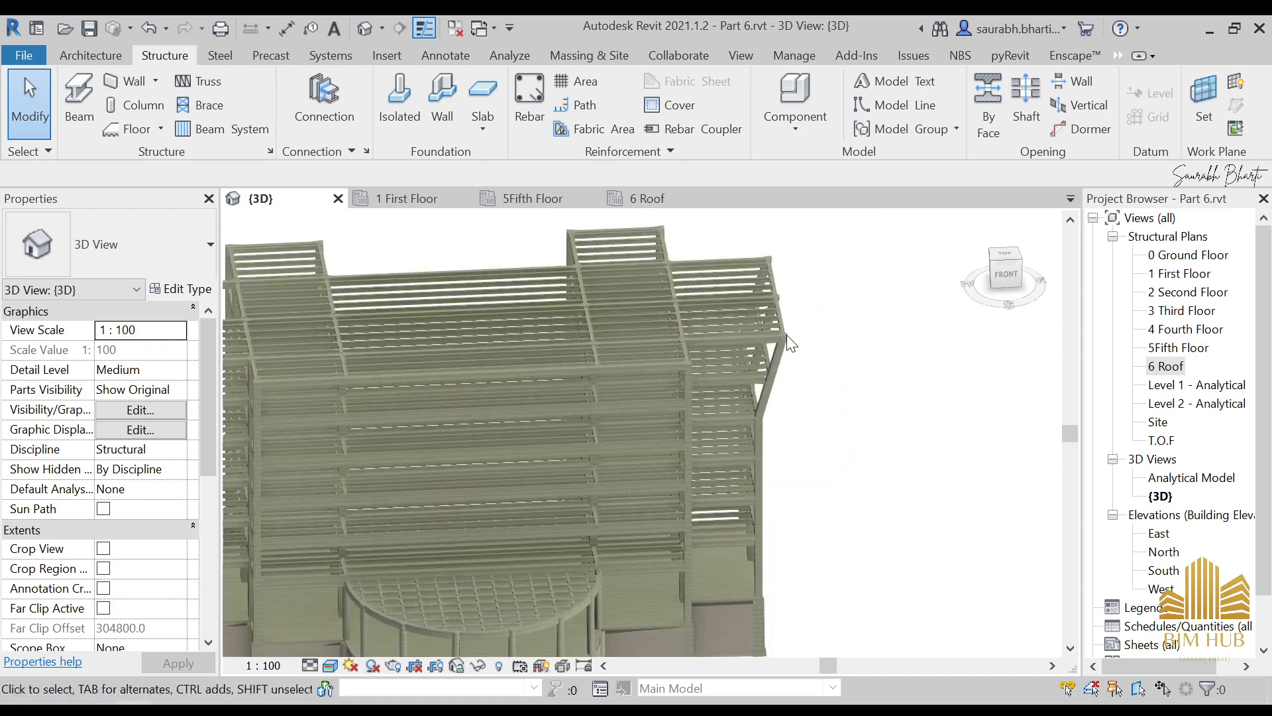
pyautogui.scroll(-10, 770, 388)
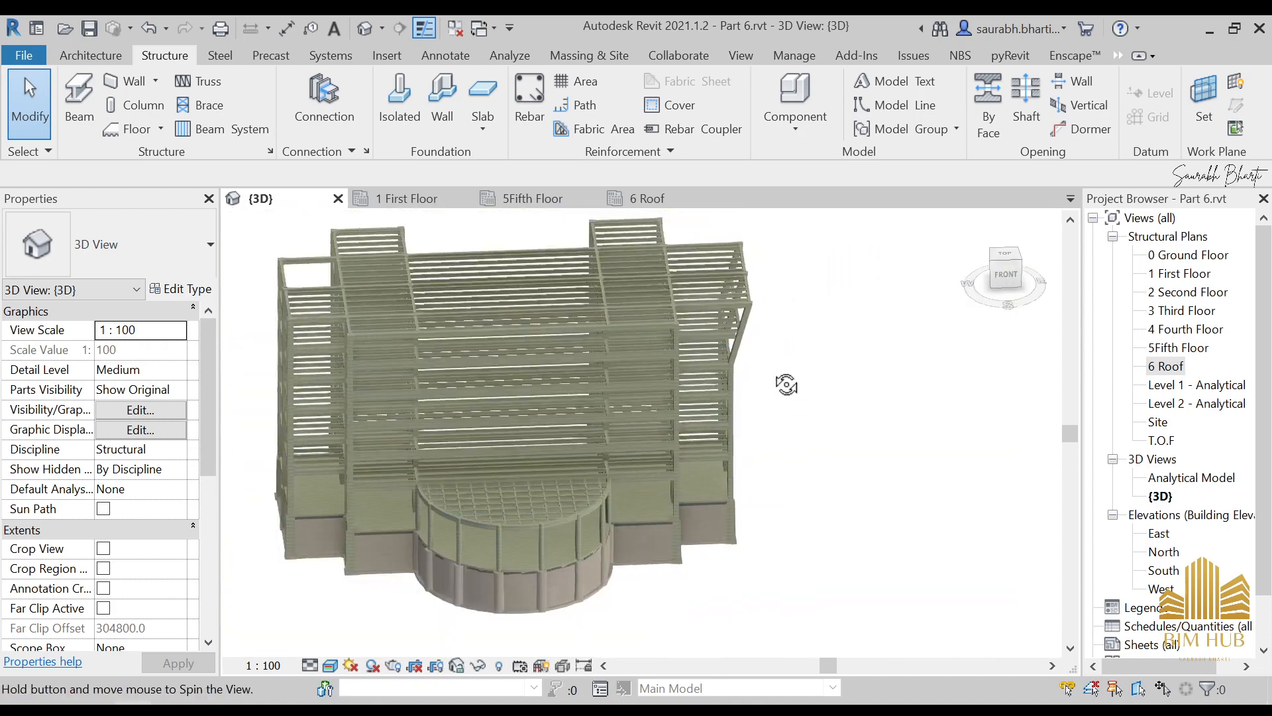
# Inspect the inclined column joints at the fifth floor and roof from the side and back of the building.
pyautogui.keyDown('shift'); pyautogui.moveTo(784, 381); pyautogui.dragTo(472, 395, button='middle'); pyautogui.keyUp('shift')
pyautogui.scroll(10, 471, 395)
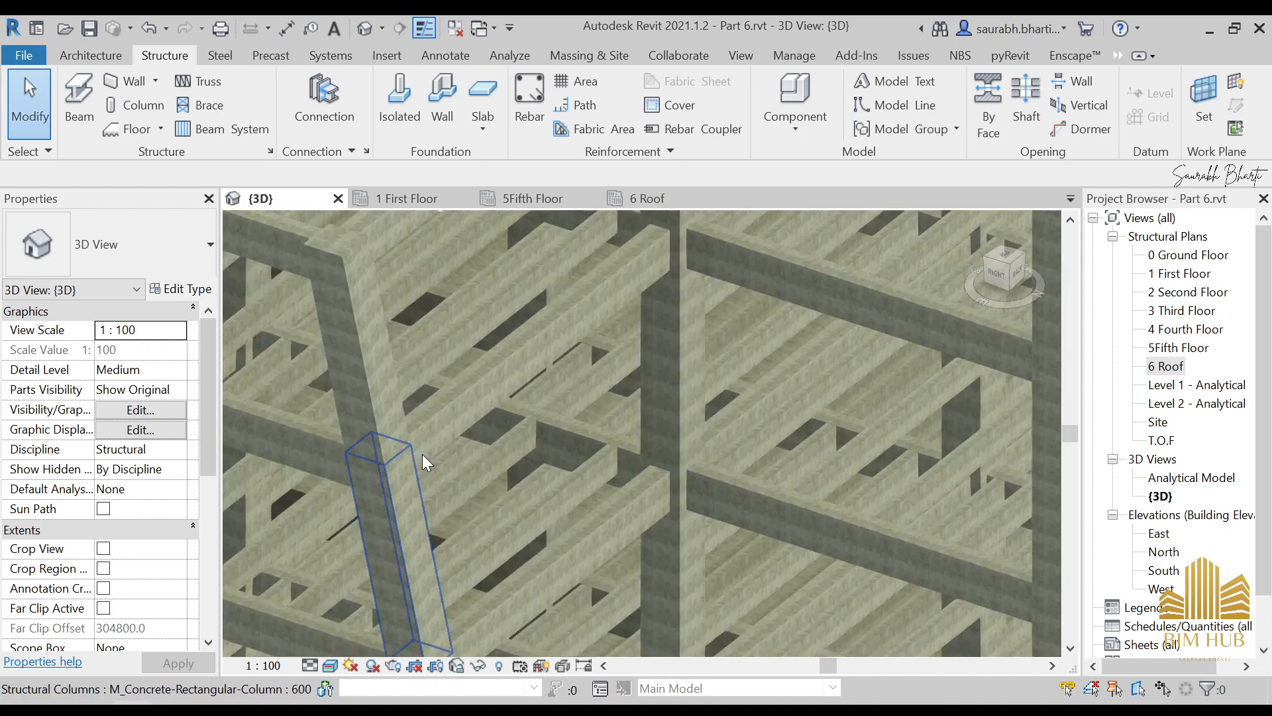
pyautogui.scroll(-10, 442, 458)
pyautogui.scroll(10, 534, 393)
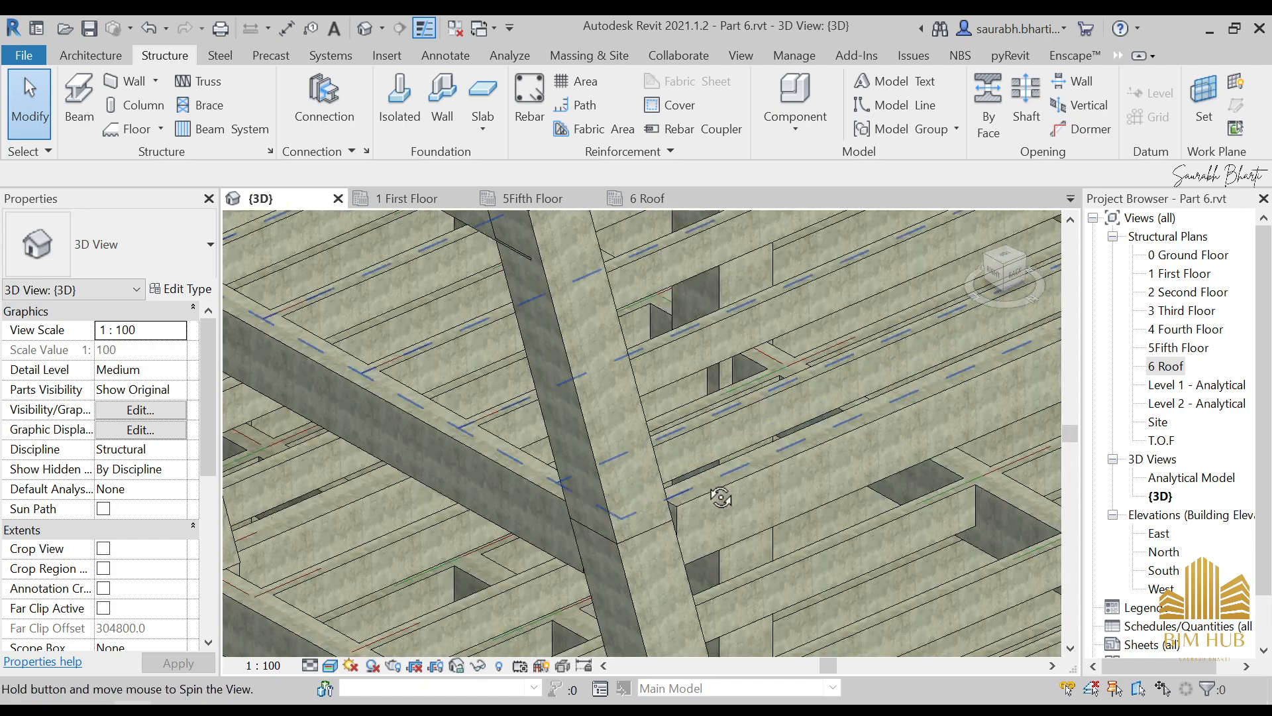
pyautogui.scroll(-10, 721, 497)
pyautogui.keyDown('shift'); pyautogui.moveTo(721, 497); pyautogui.dragTo(529, 387, button='middle'); pyautogui.keyUp('shift')
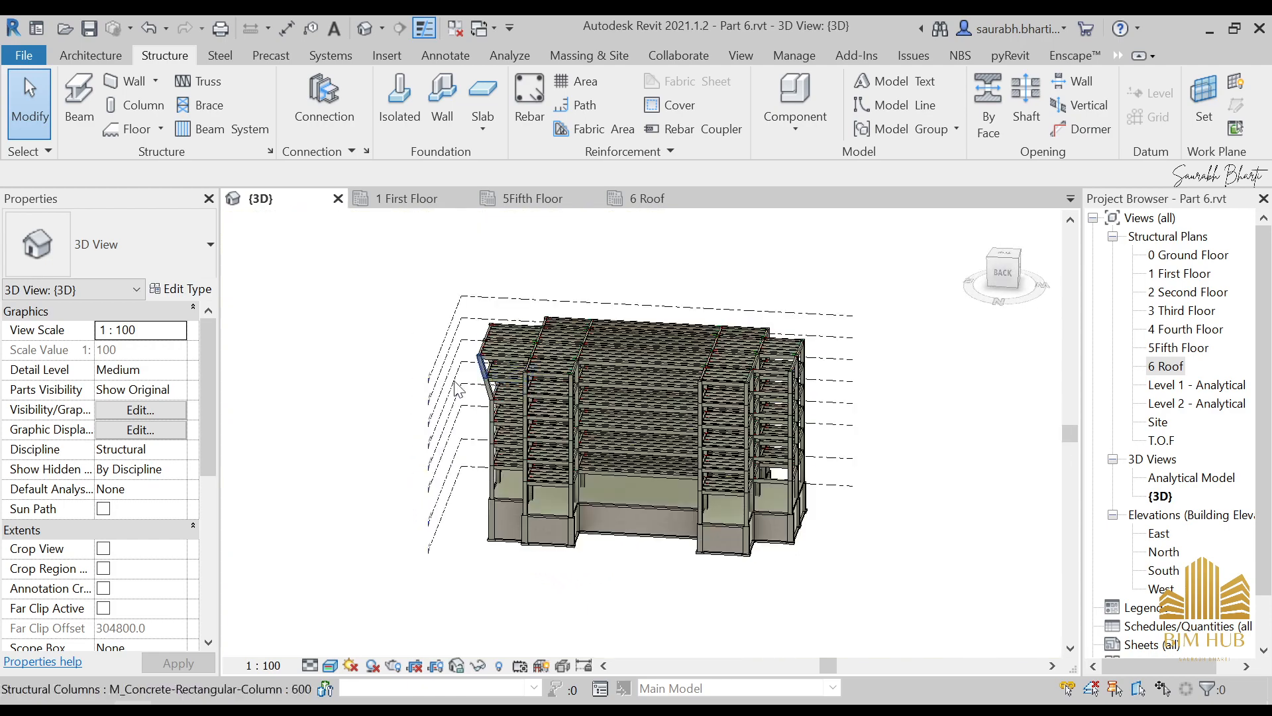
pyautogui.scroll(10, 457, 388)
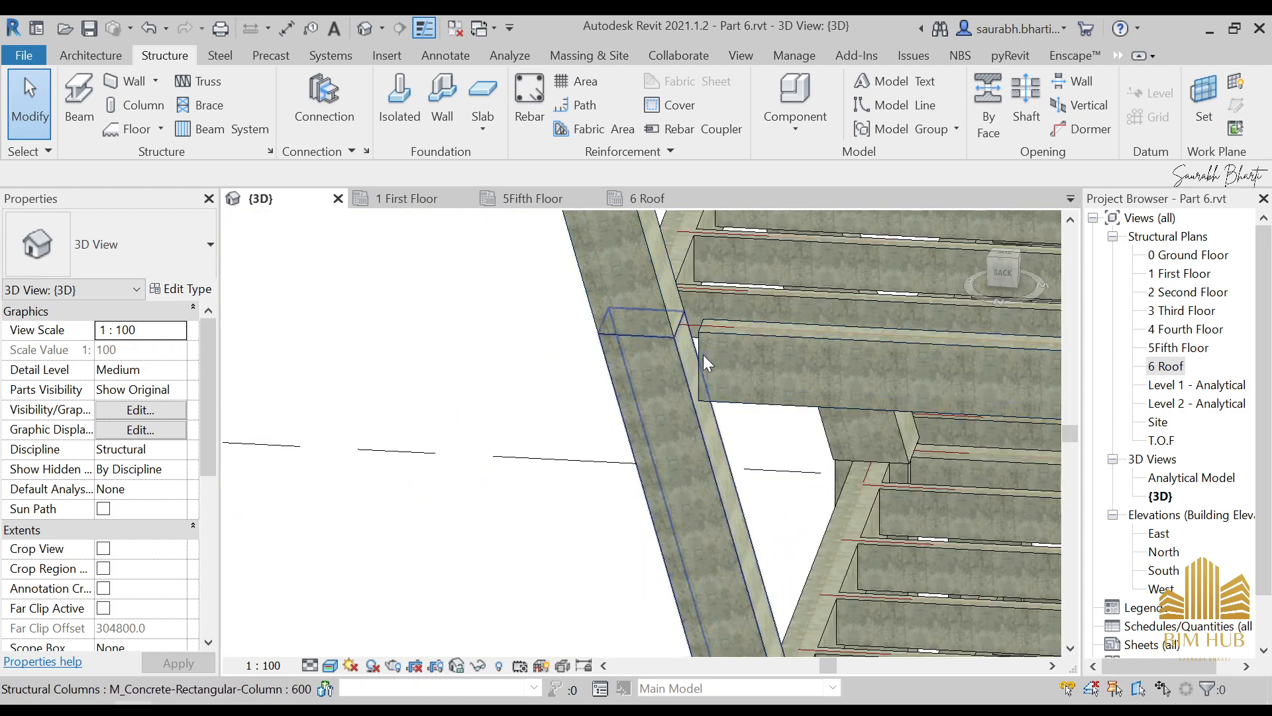
pyautogui.scroll(3, 689, 352)
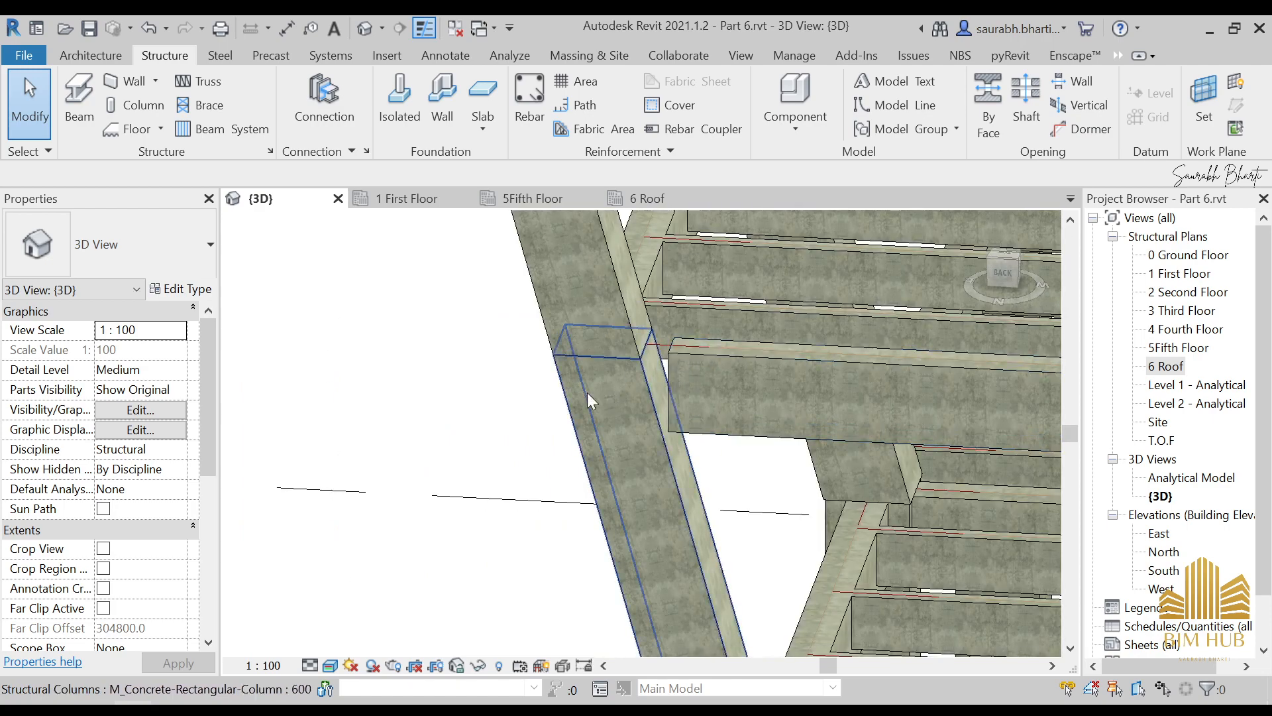
pyautogui.scroll(-10, 606, 381)
pyautogui.keyDown('shift'); pyautogui.moveTo(606, 381); pyautogui.dragTo(846, 318, button='middle'); pyautogui.keyUp('shift')
pyautogui.scroll(5, 749, 420)
pyautogui.scroll(3, 704, 385)
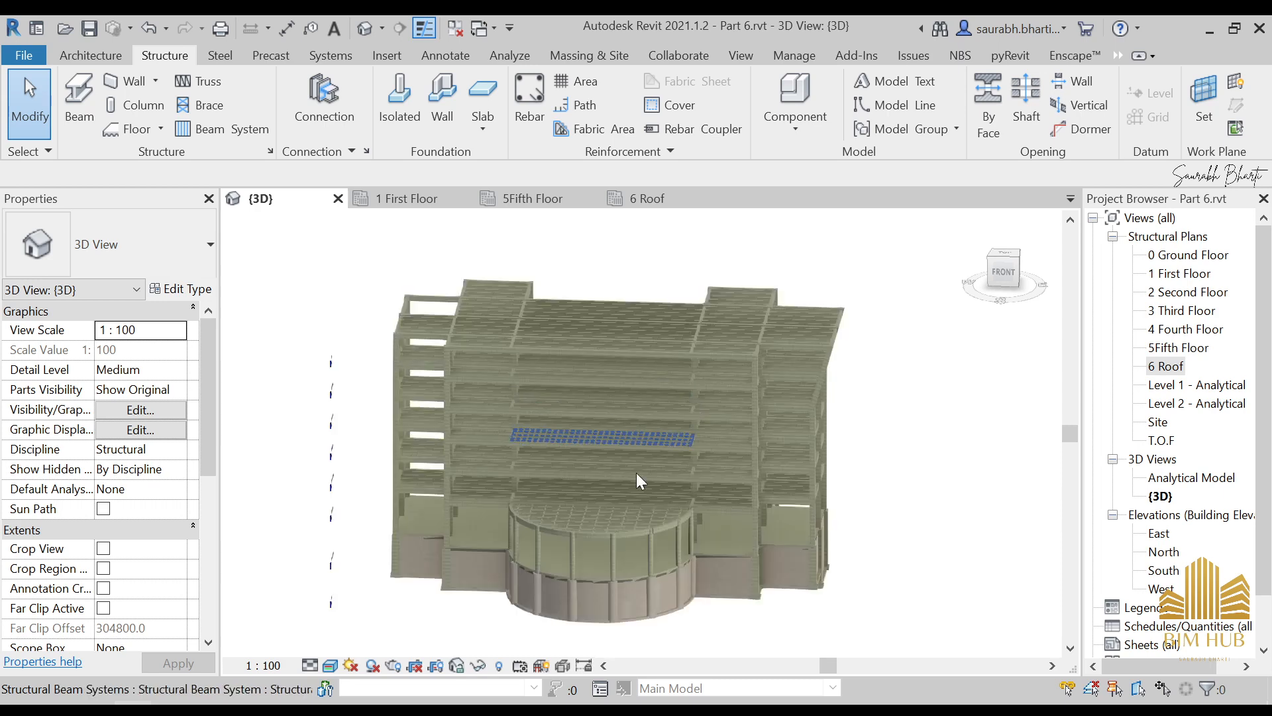
# Set the visual style of the 3D view to Hidden Line.
pyautogui.click(331, 666)
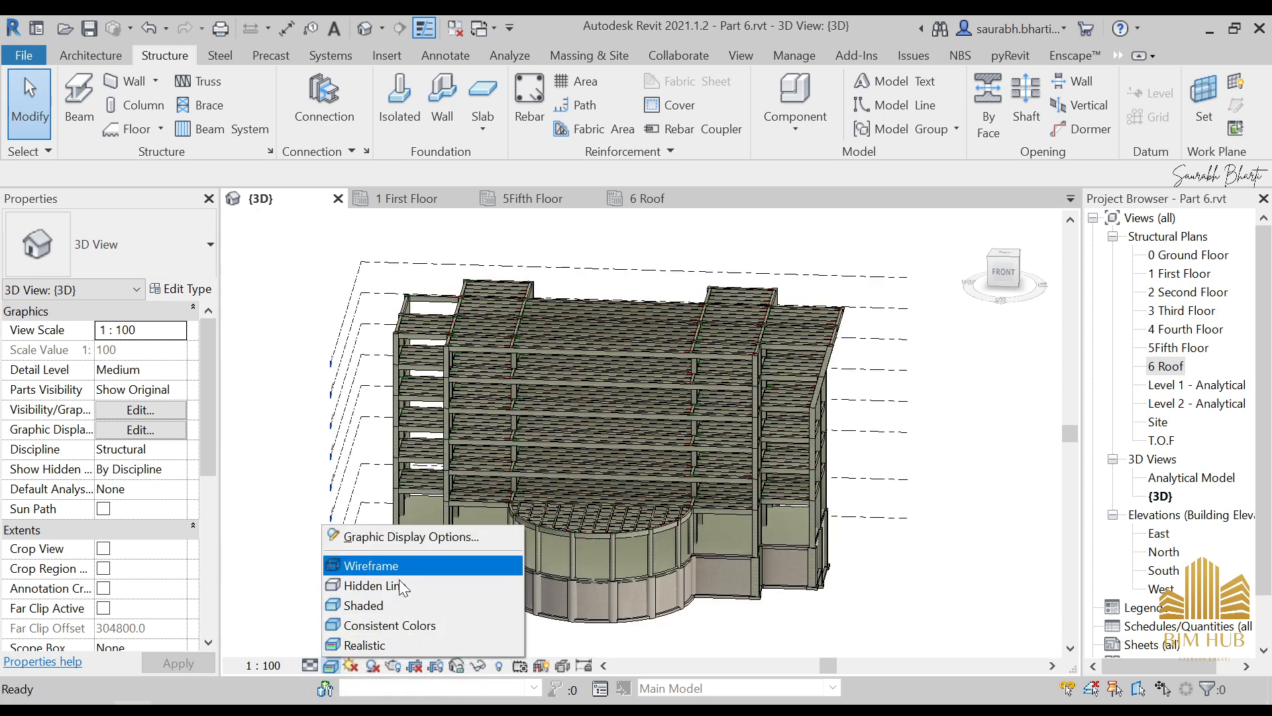
pyautogui.click(401, 586)
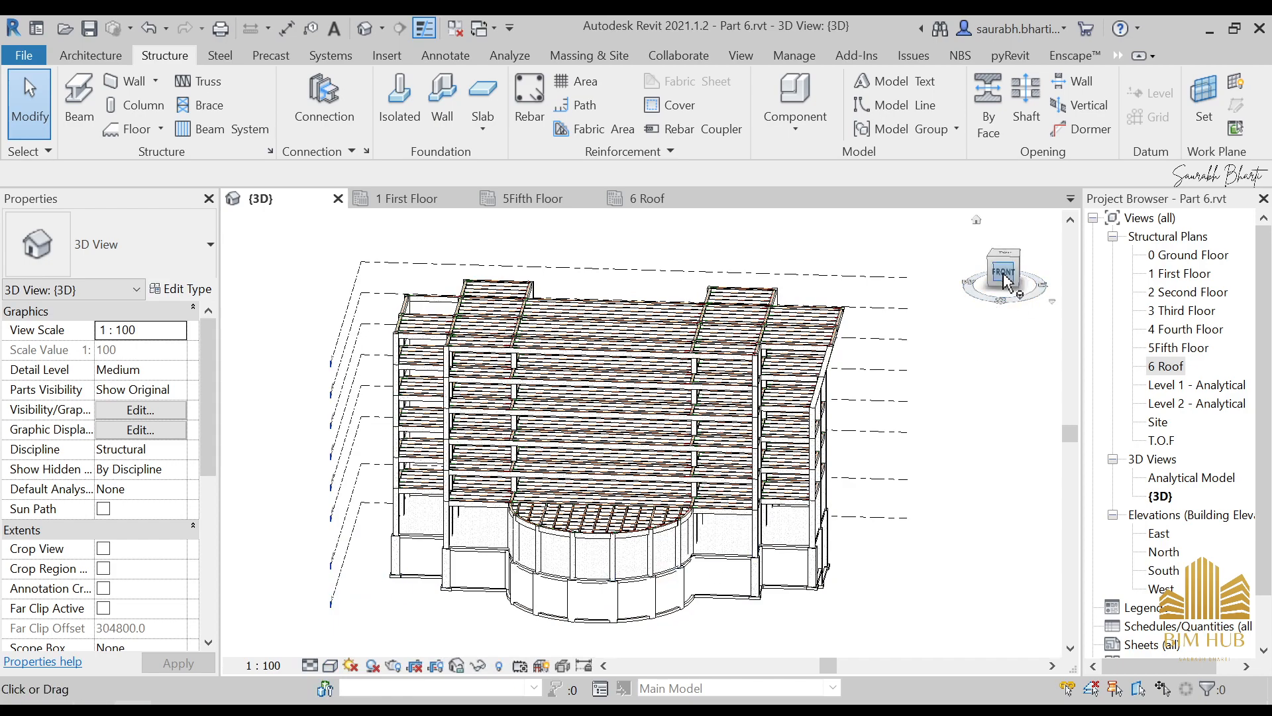
pyautogui.click(1005, 282)
pyautogui.keyDown('shift'); pyautogui.moveTo(818, 397); pyautogui.dragTo(755, 557, button='middle'); pyautogui.keyUp('shift')
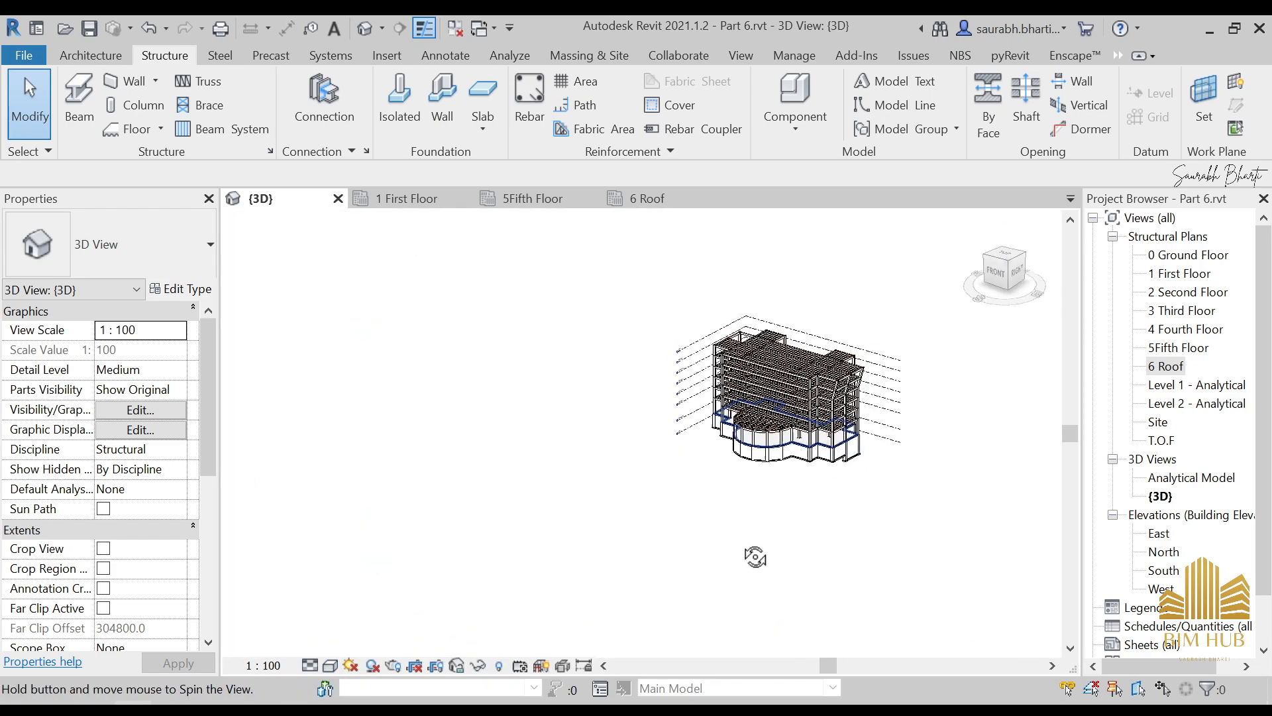
# Examine closely how the ends of the fifth floor girders meet the faces of the inclined columns.
pyautogui.scroll(10, 774, 415)
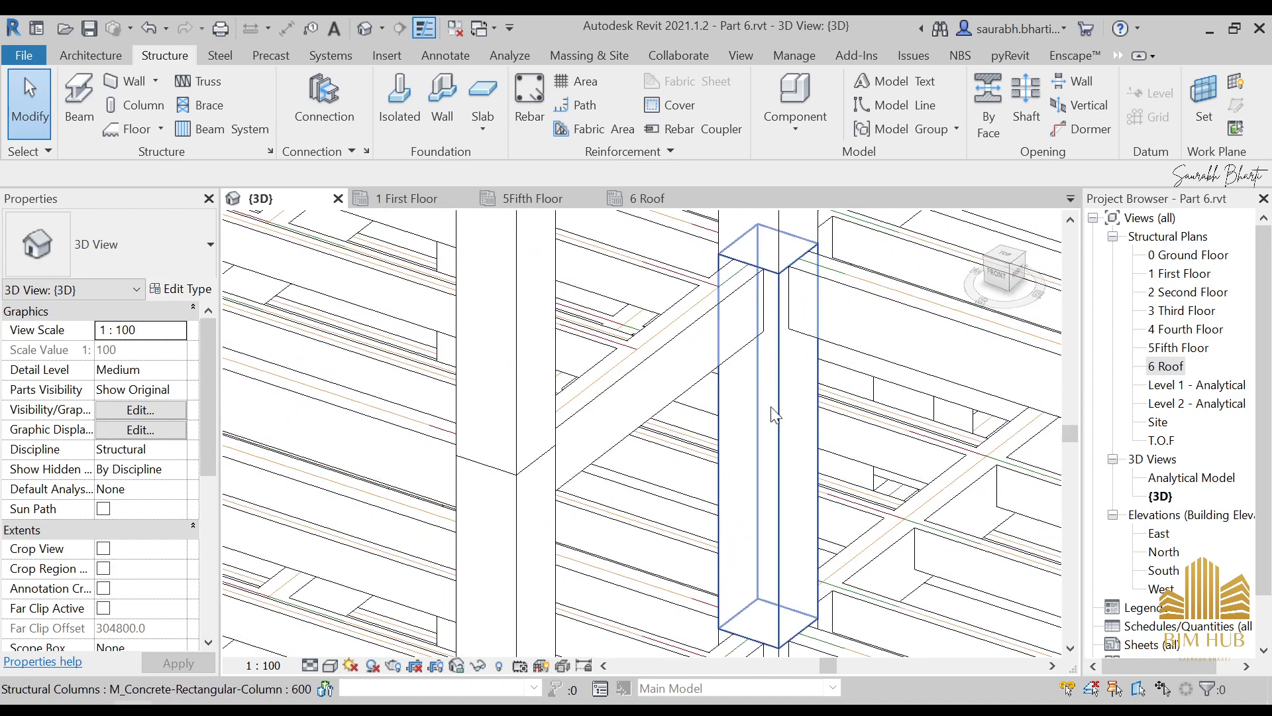
pyautogui.moveTo(774, 414); pyautogui.dragTo(390, 452, button='middle')
pyautogui.scroll(-1, 831, 497)
pyautogui.moveTo(833, 495); pyautogui.dragTo(652, 596, button='middle')
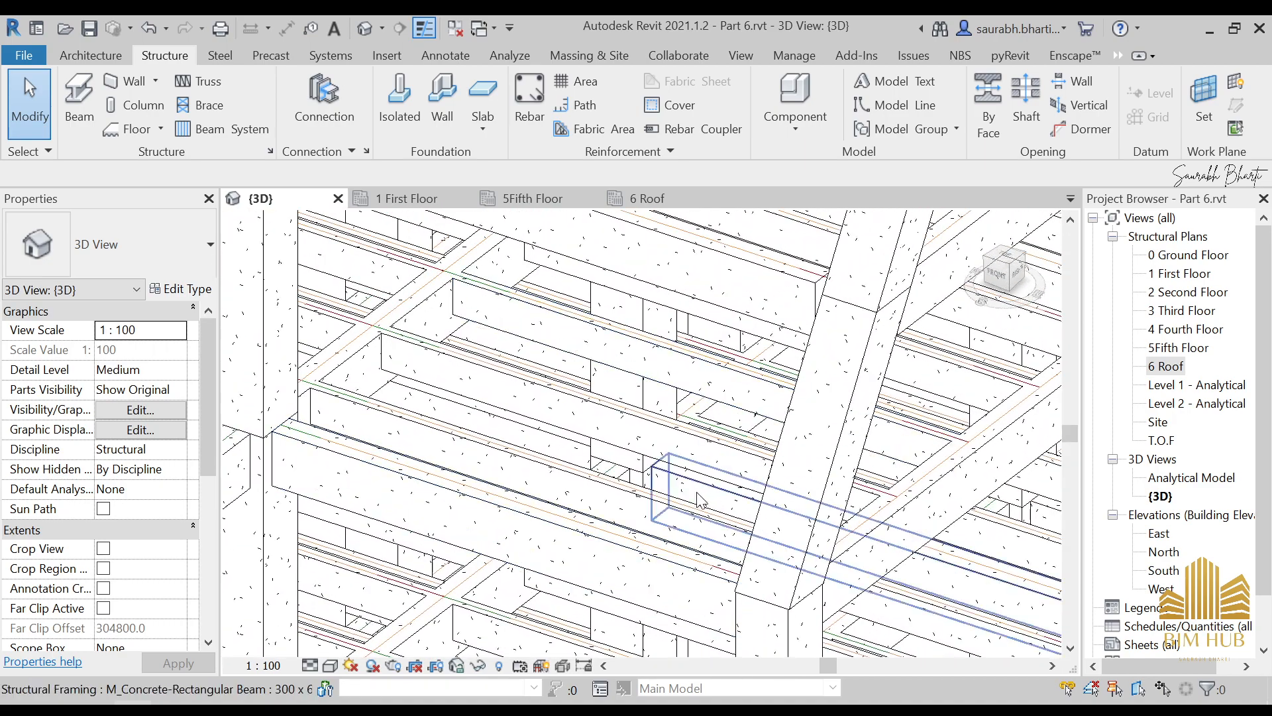
pyautogui.scroll(-3, 699, 500)
pyautogui.scroll(-1, 712, 395)
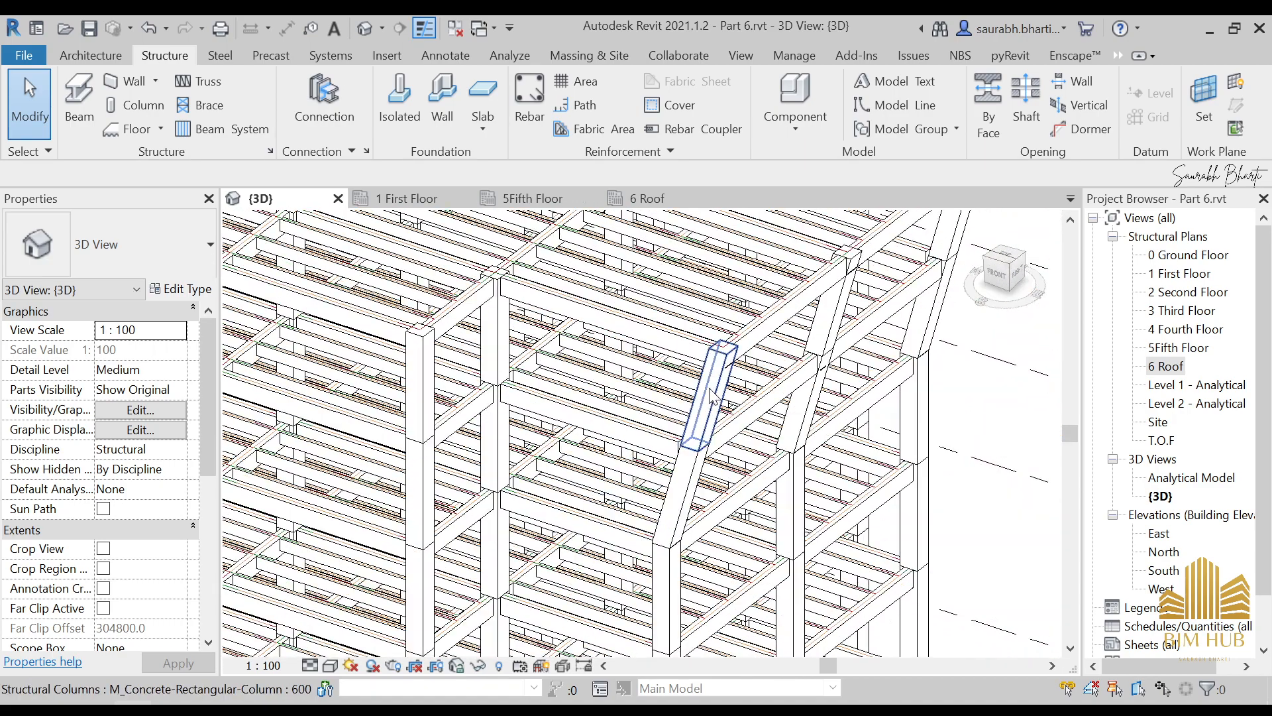
pyautogui.scroll(5, 712, 398)
pyautogui.moveTo(597, 589); pyautogui.dragTo(669, 513, button='middle')
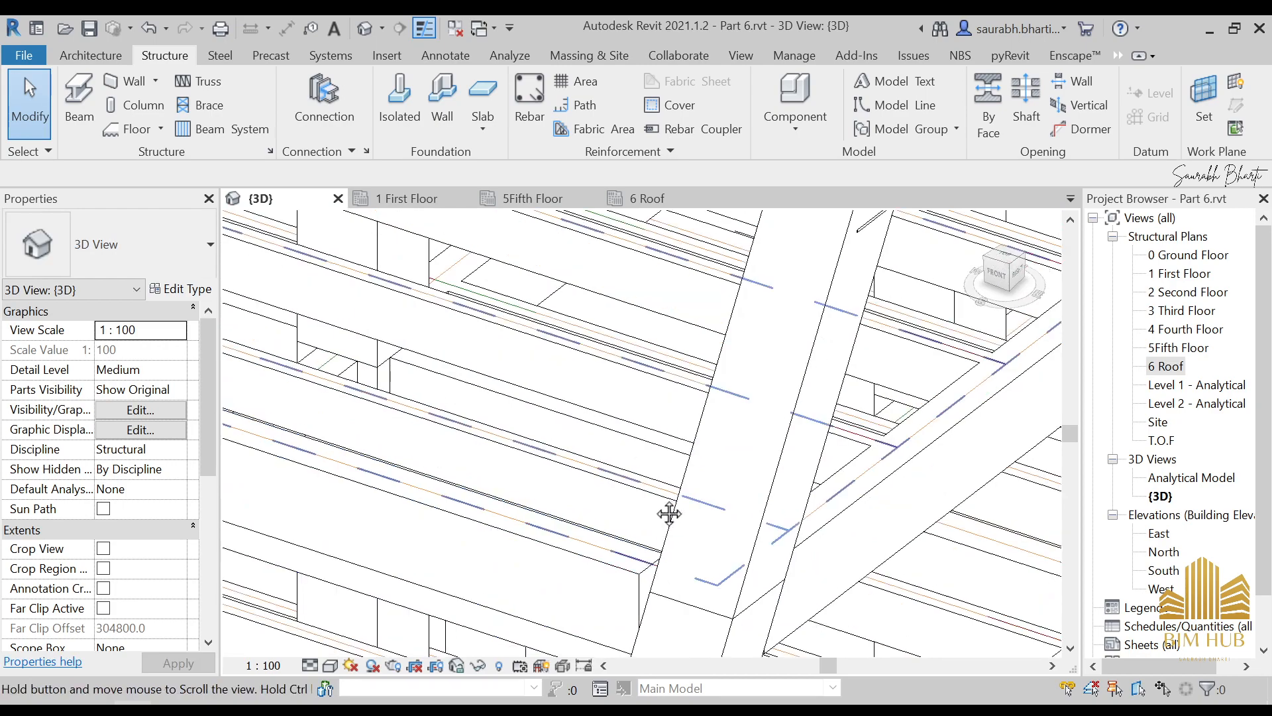
pyautogui.scroll(-6, 688, 336)
pyautogui.scroll(6, 740, 285)
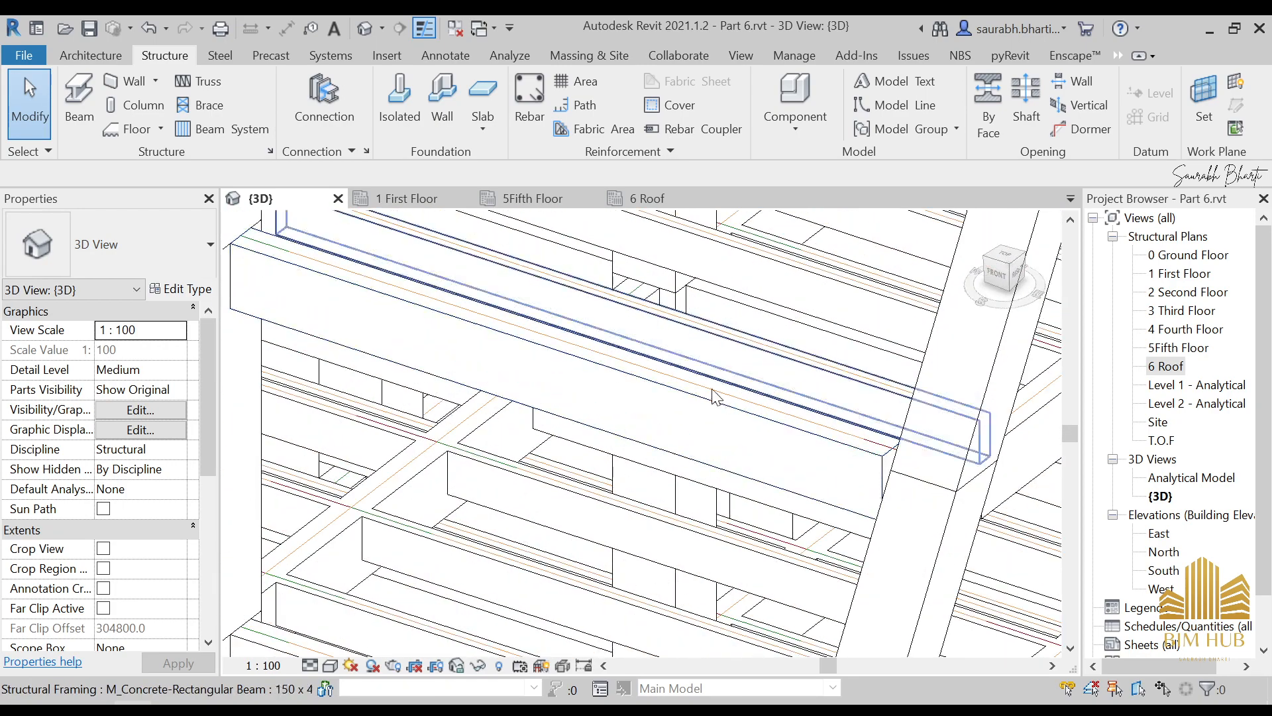
pyautogui.moveTo(741, 285); pyautogui.dragTo(624, 476, button='middle')
pyautogui.scroll(1, 682, 478)
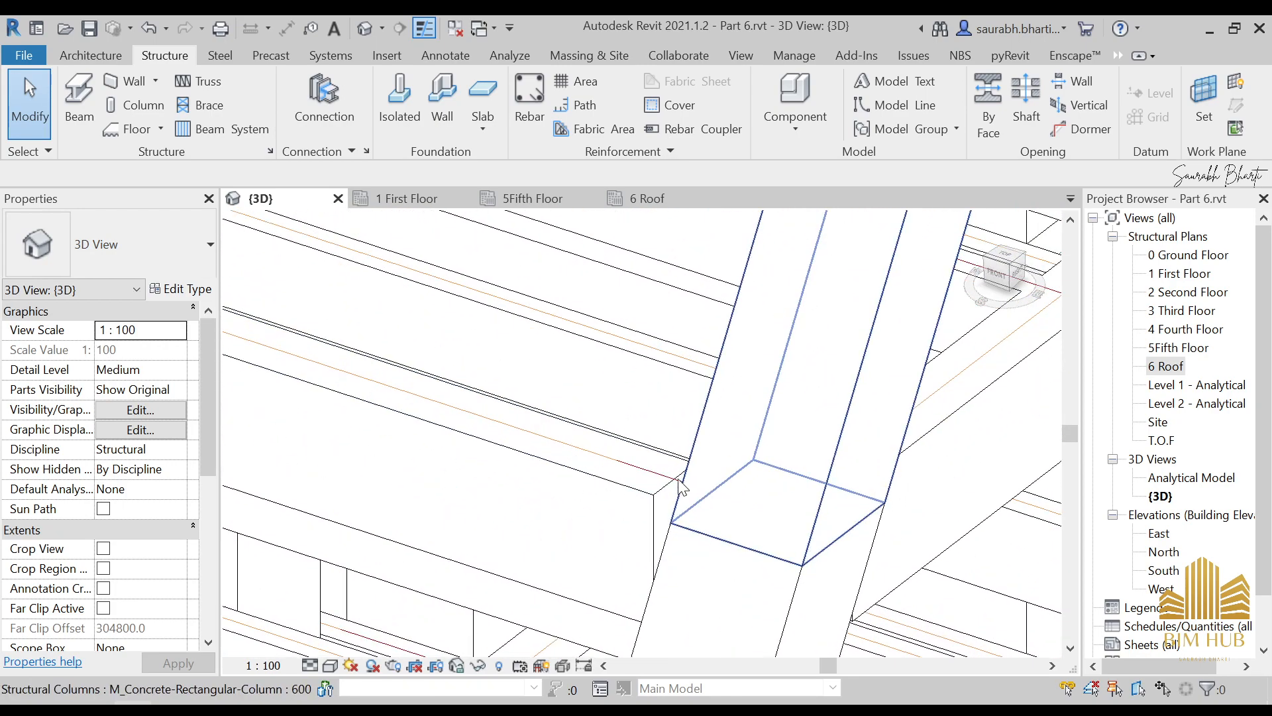
pyautogui.scroll(2, 660, 478)
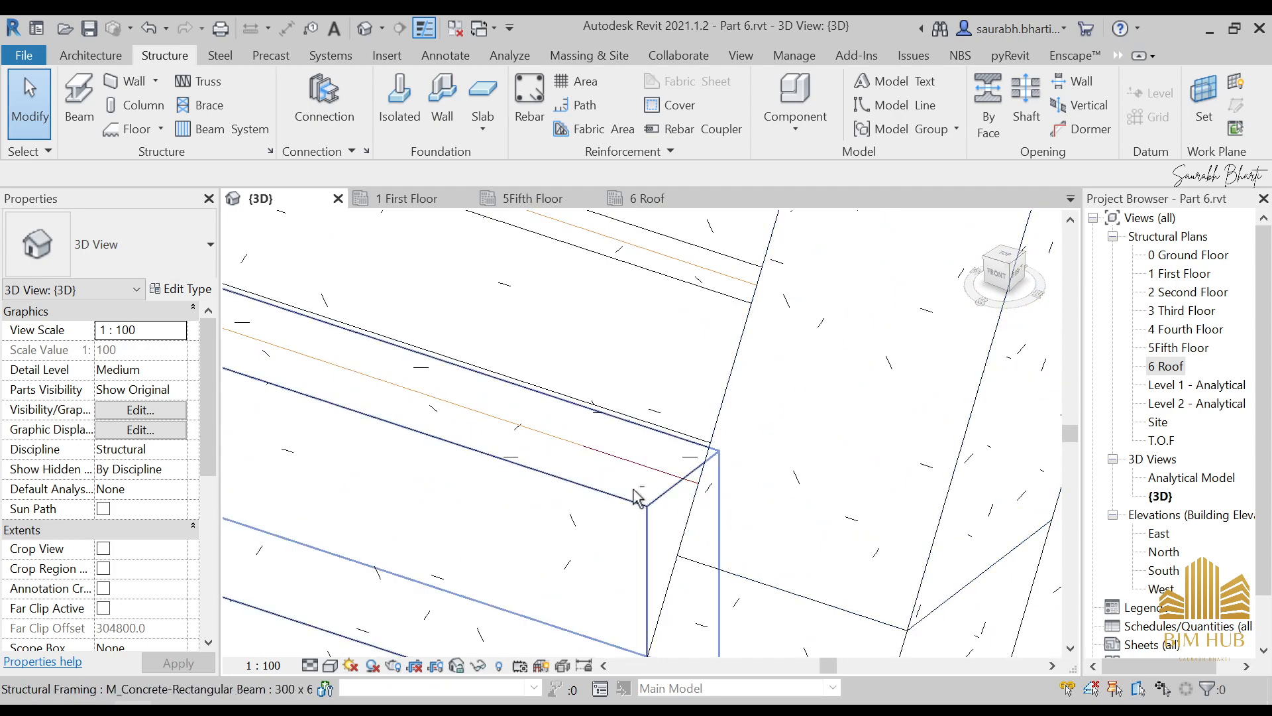
pyautogui.keyDown('shift'); pyautogui.moveTo(637, 497); pyautogui.dragTo(292, 543, button='middle'); pyautogui.keyUp('shift')
pyautogui.middleClick(605, 560)
pyautogui.moveTo(605, 560); pyautogui.dragTo(140, 497, button='middle')
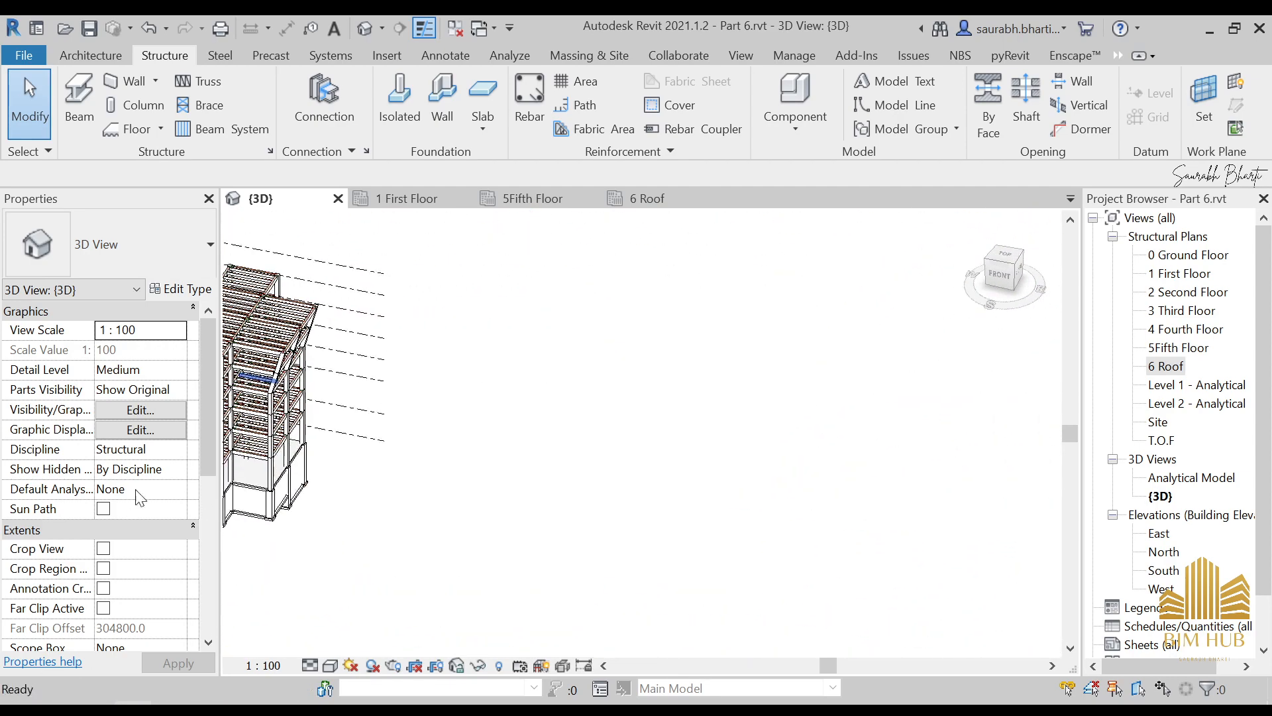
pyautogui.moveTo(261, 398); pyautogui.dragTo(560, 450, button='middle')
pyautogui.scroll(8, 576, 446)
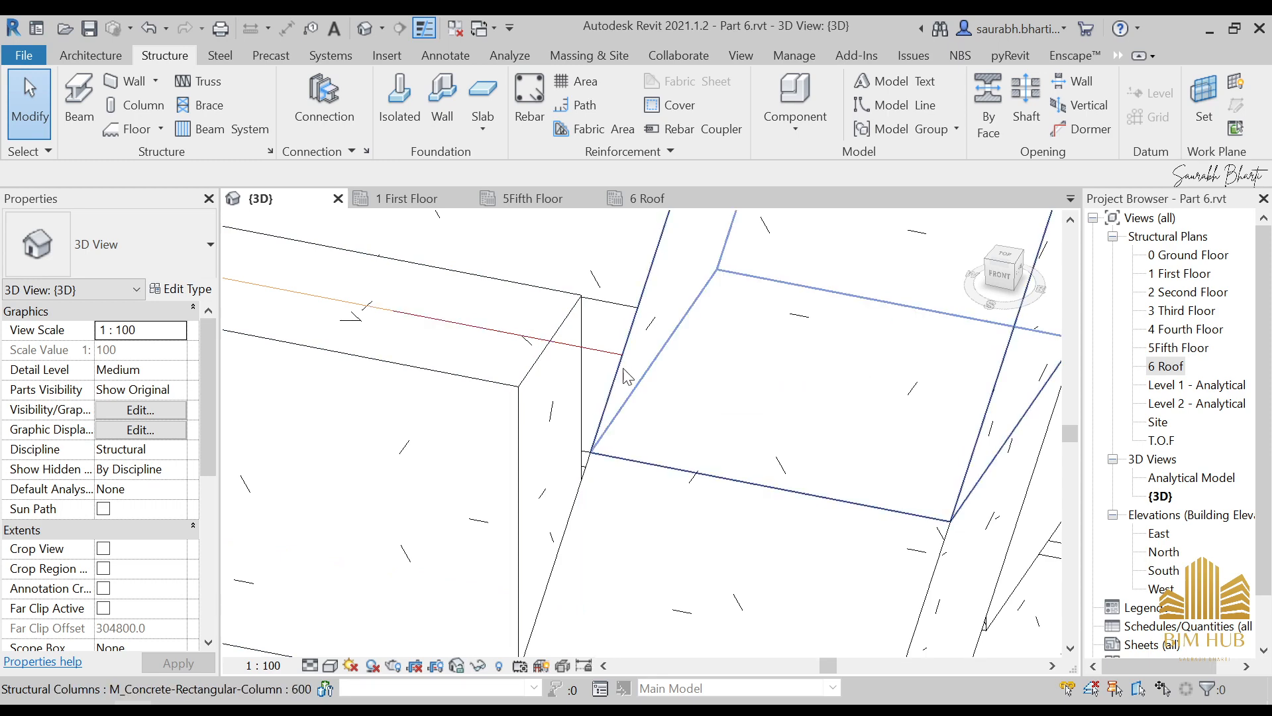
# Select the 300 x 600mm fifth floor girder ending at the inclined column to check it, and clear the selection.
pyautogui.scroll(-4, 807, 458)
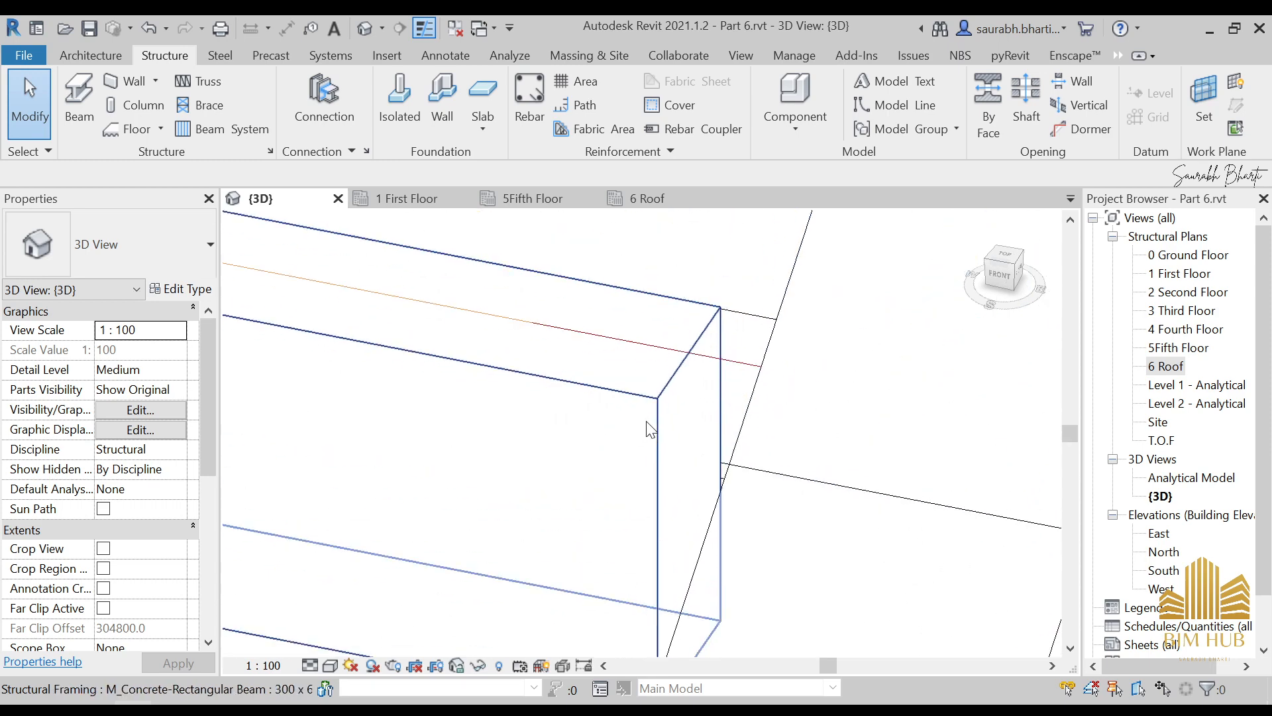
pyautogui.click(624, 428)
pyautogui.scroll(-10, 625, 428)
pyautogui.keyDown('shift'); pyautogui.moveTo(624, 428); pyautogui.dragTo(702, 417, button='middle'); pyautogui.keyUp('shift')
pyautogui.scroll(5, 625, 486)
pyautogui.press('Escape')
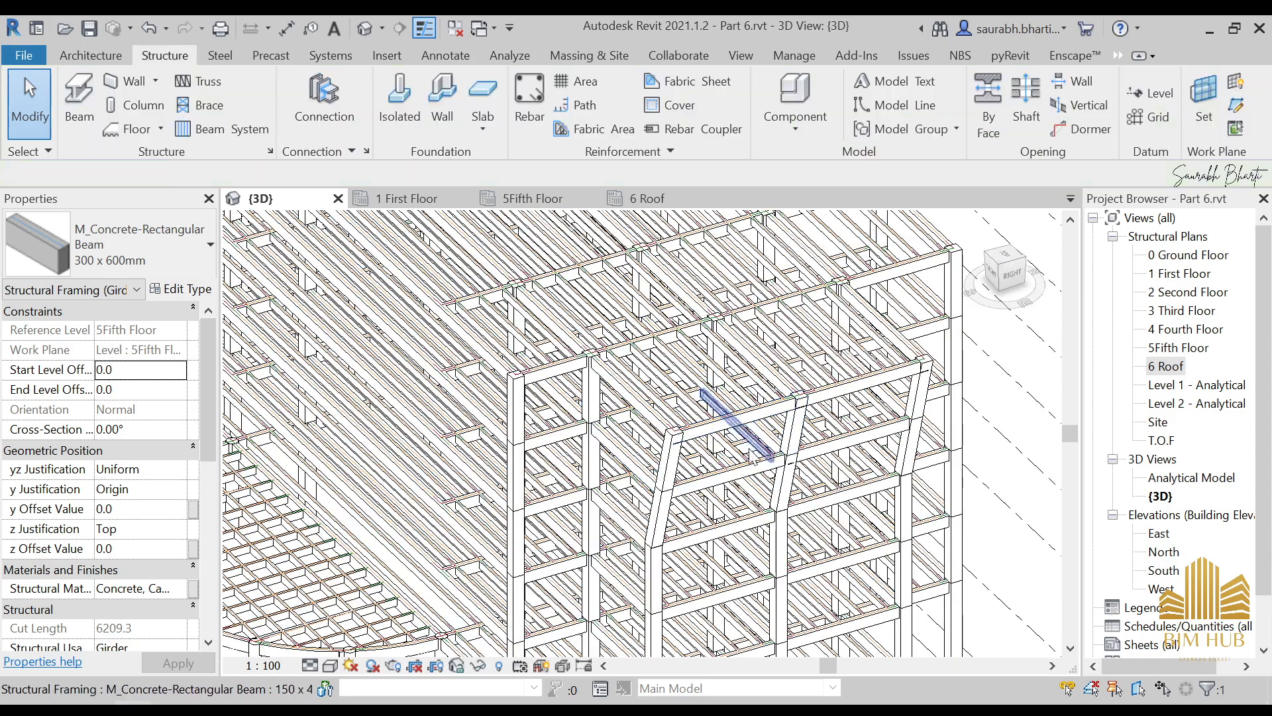
# Check the fifth floor girder end and the adjoining beam system at the inclined column, leaving nothing selected.
pyautogui.scroll(-5, 626, 486)
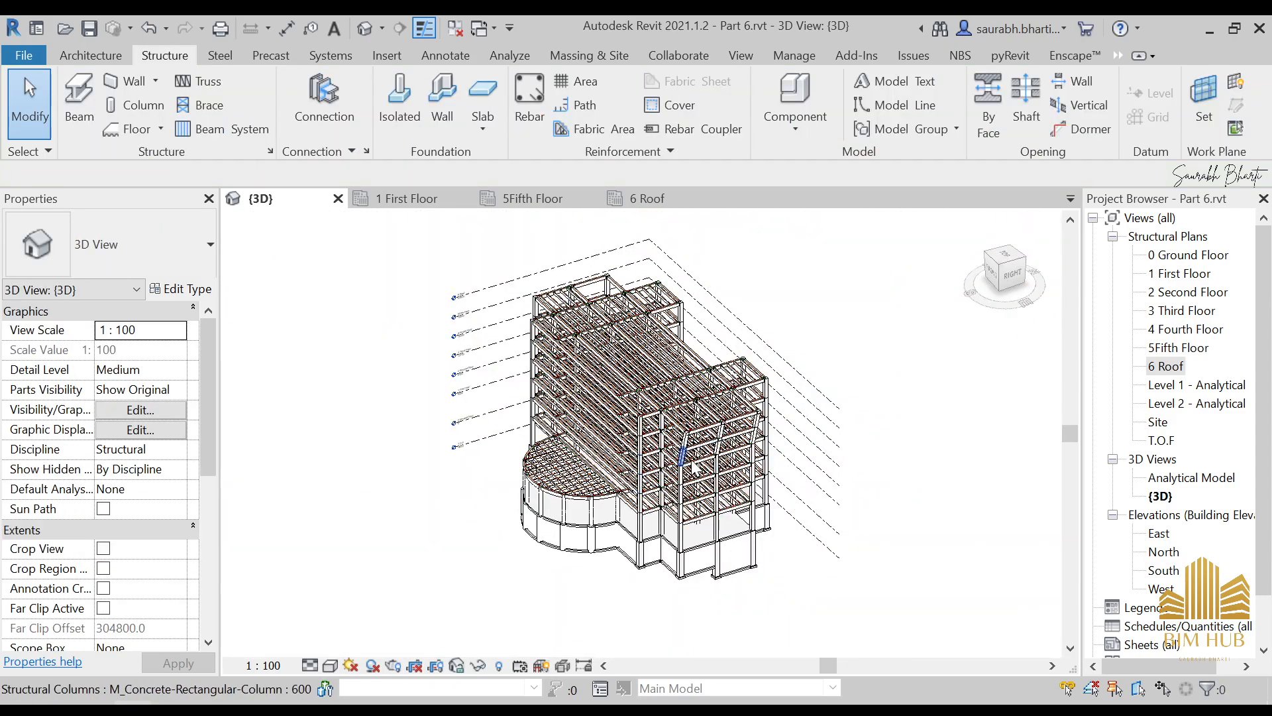
pyautogui.scroll(8, 695, 466)
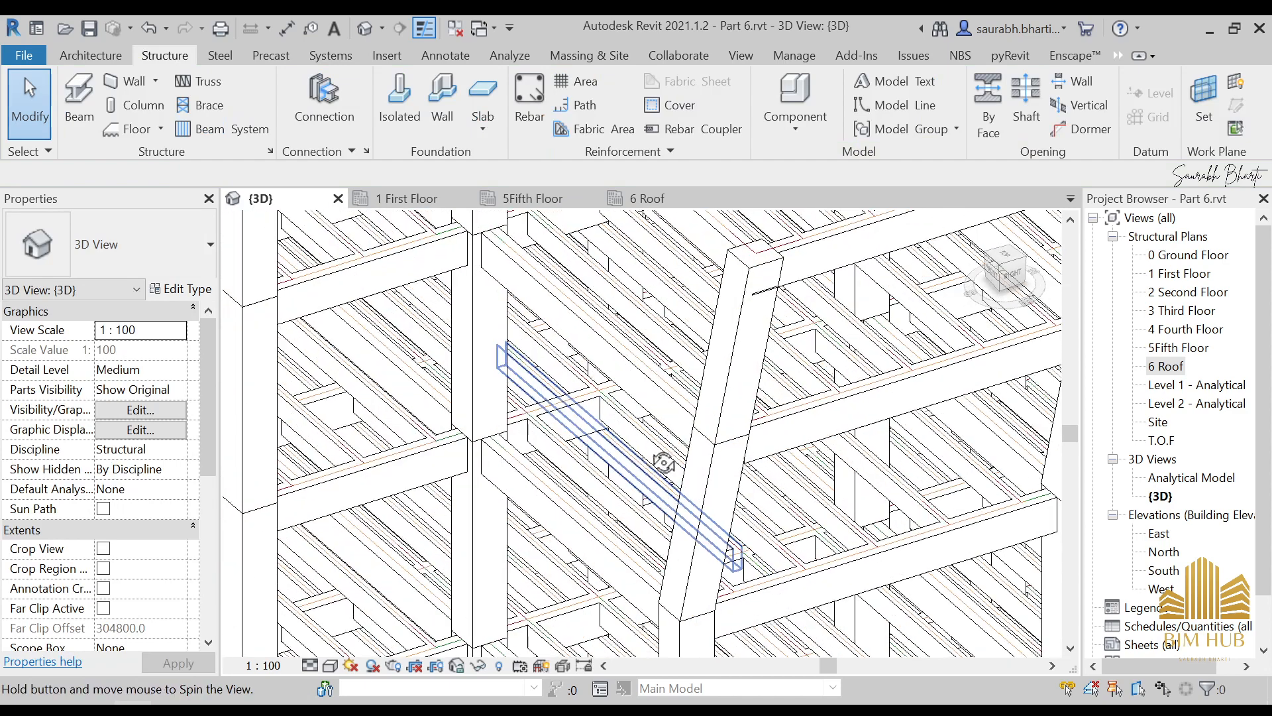
pyautogui.keyDown('shift'); pyautogui.moveTo(664, 462); pyautogui.dragTo(785, 361, button='middle'); pyautogui.keyUp('shift')
pyautogui.scroll(6, 785, 358)
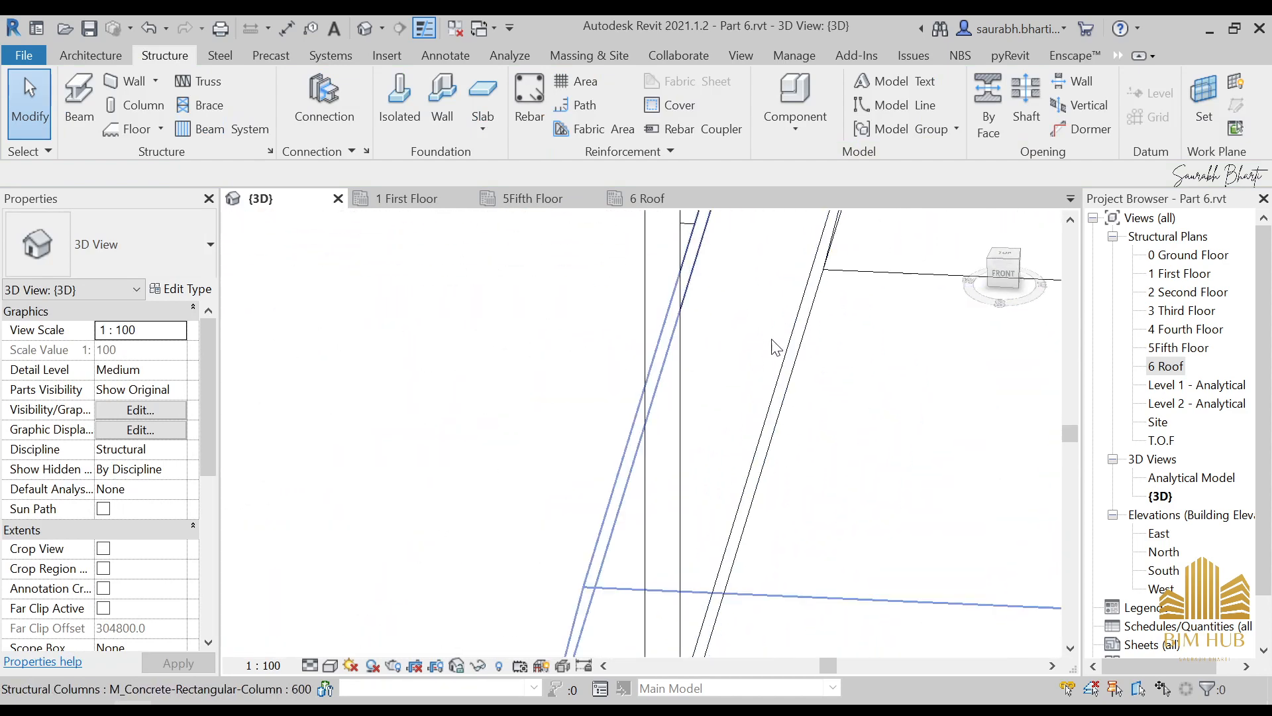
pyautogui.scroll(-3, 776, 346)
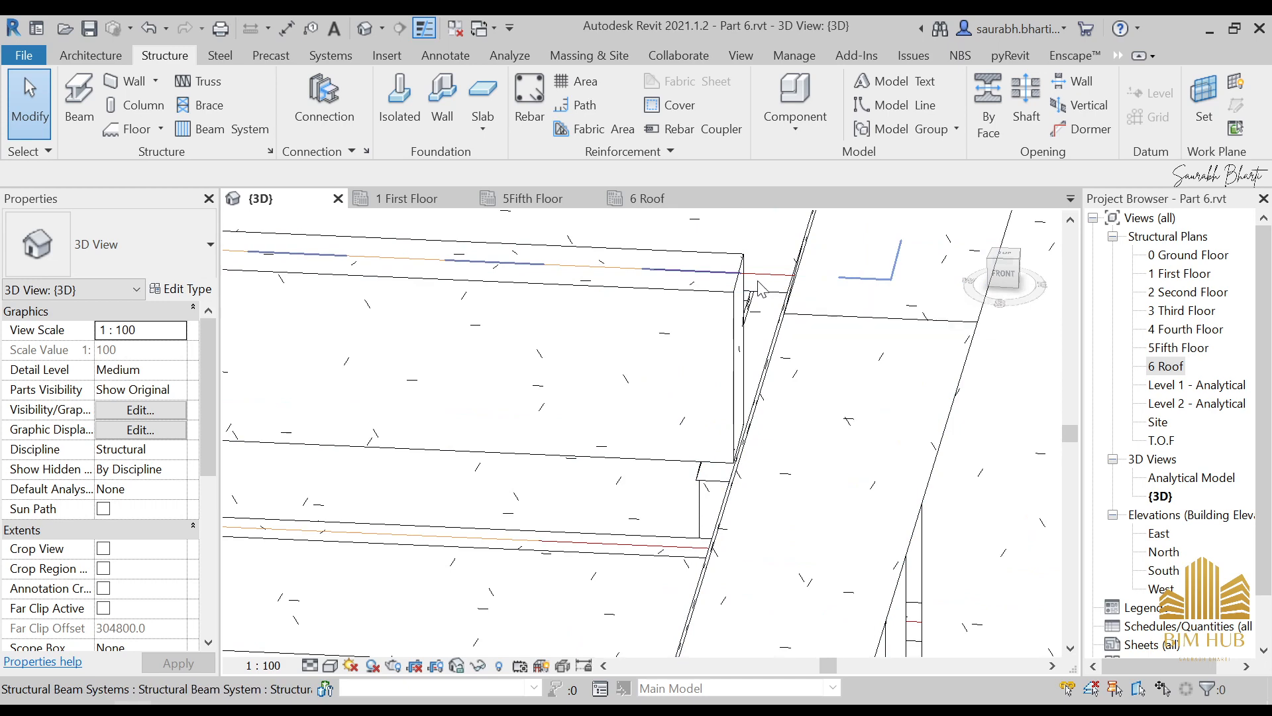
pyautogui.click(762, 272)
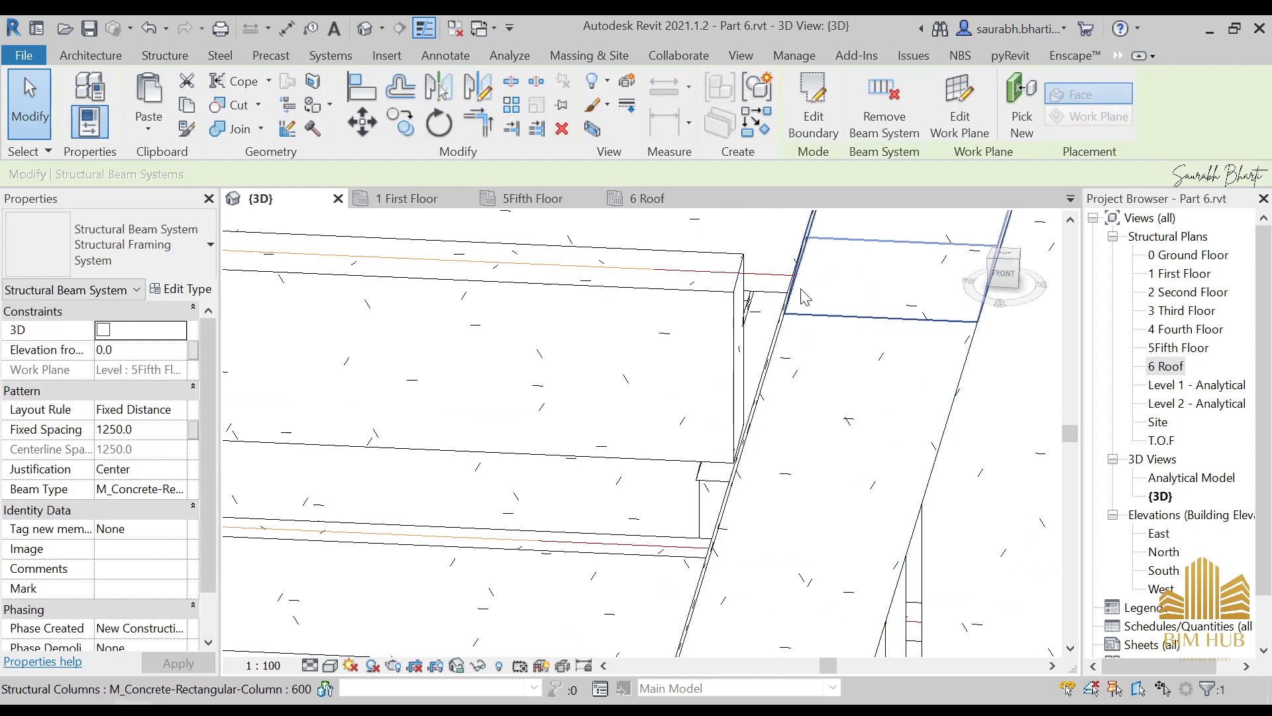
pyautogui.press('Escape')
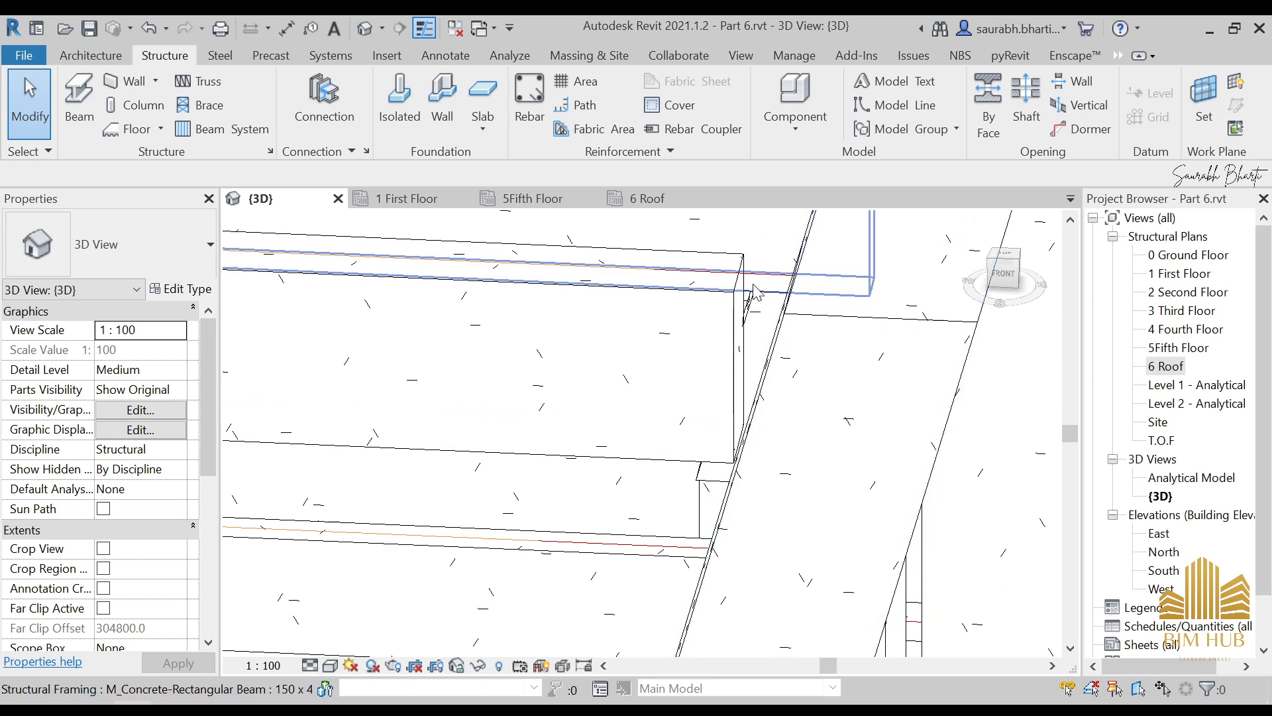
# In the fifth floor plan, stretch the grid 4 end of the 300 x 600mm edge girder past the inclined column.
pyautogui.doubleClick(1186, 349)
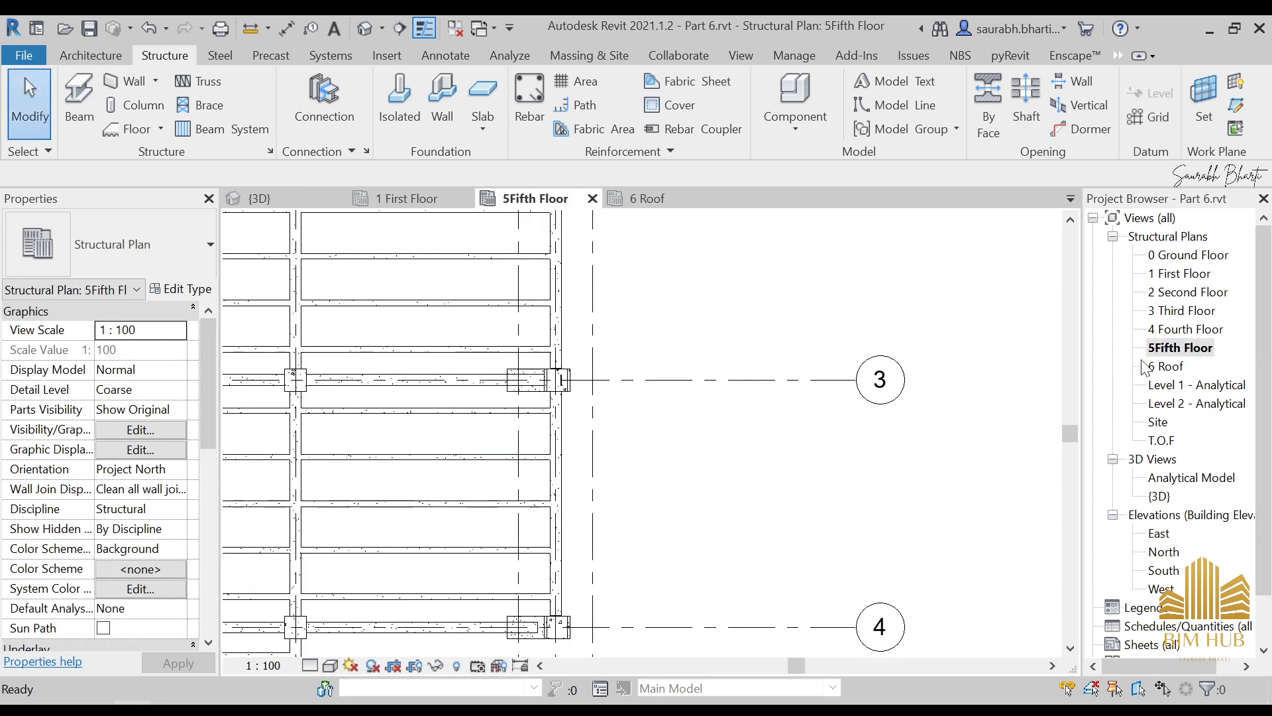
pyautogui.scroll(-3, 795, 487)
pyautogui.scroll(6, 614, 534)
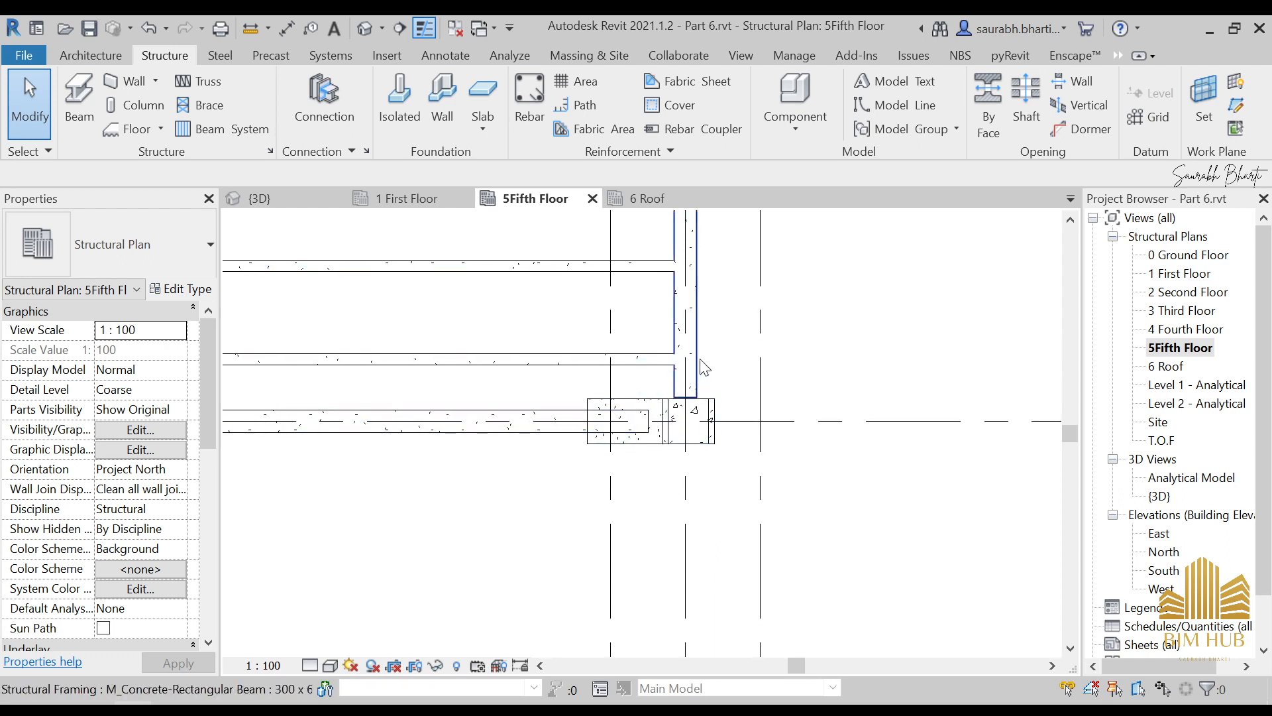
pyautogui.click(689, 329)
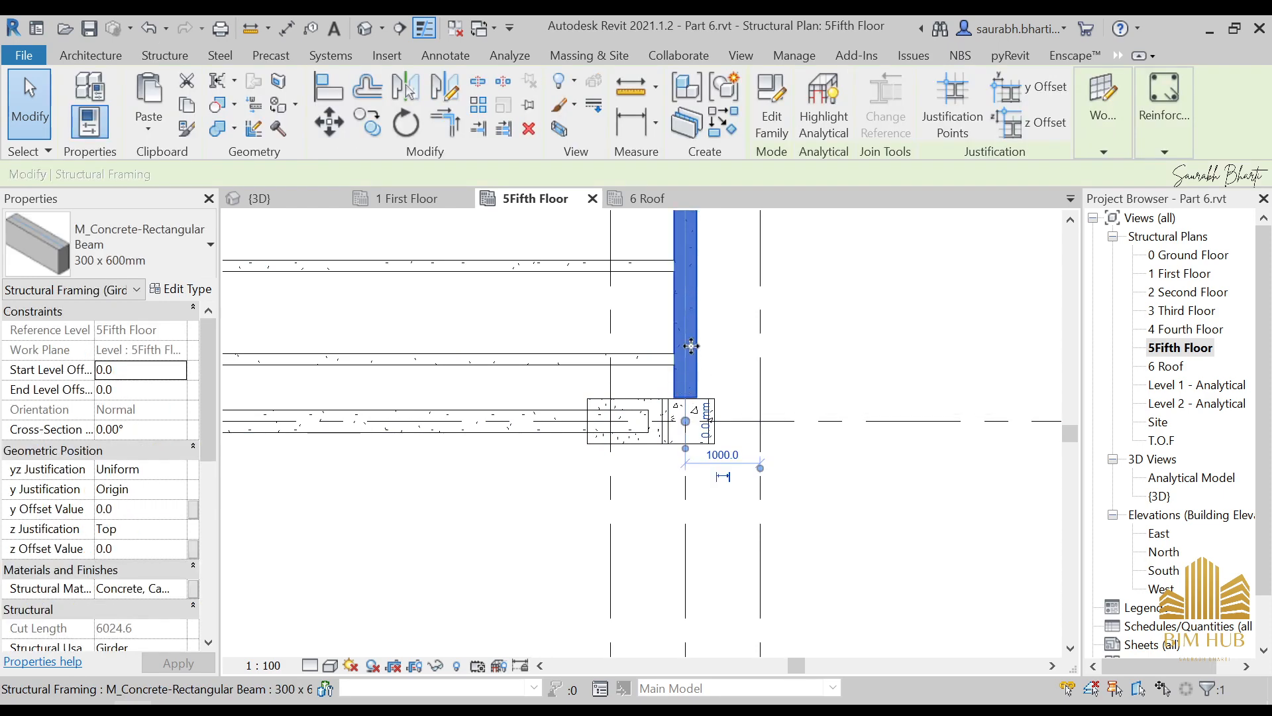
pyautogui.moveTo(686, 429); pyautogui.dragTo(697, 454)
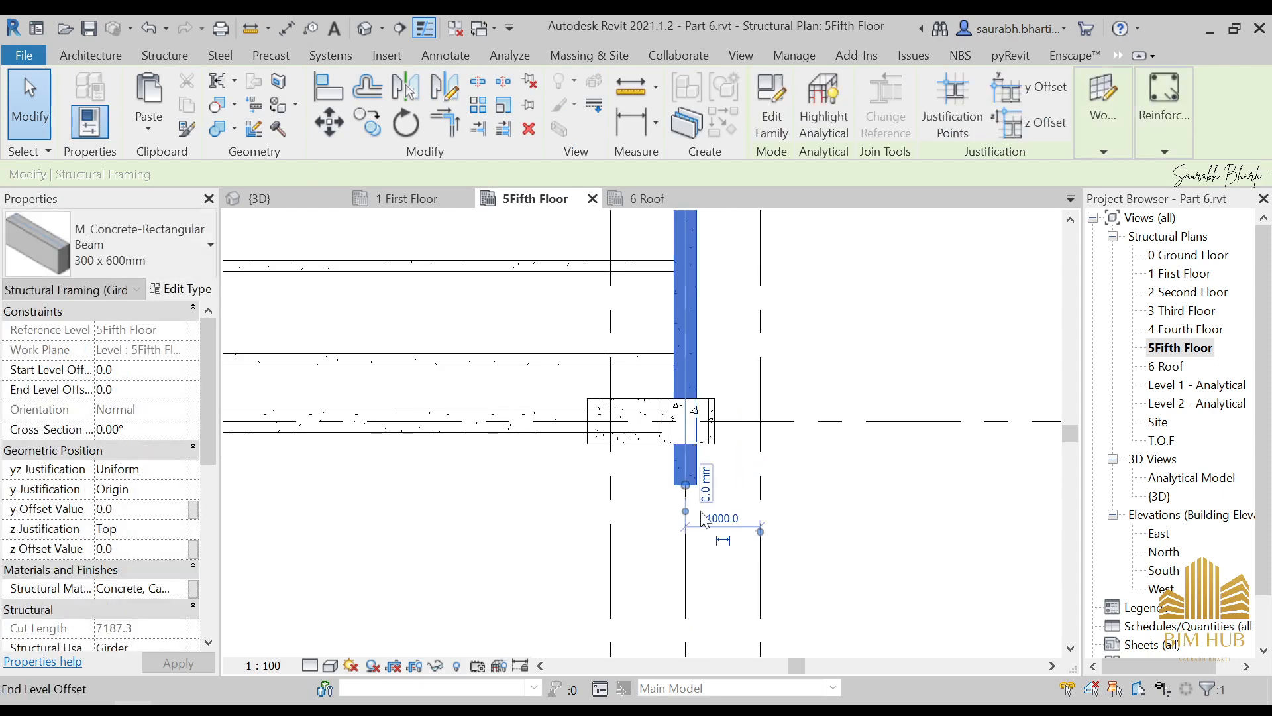
pyautogui.click(726, 498)
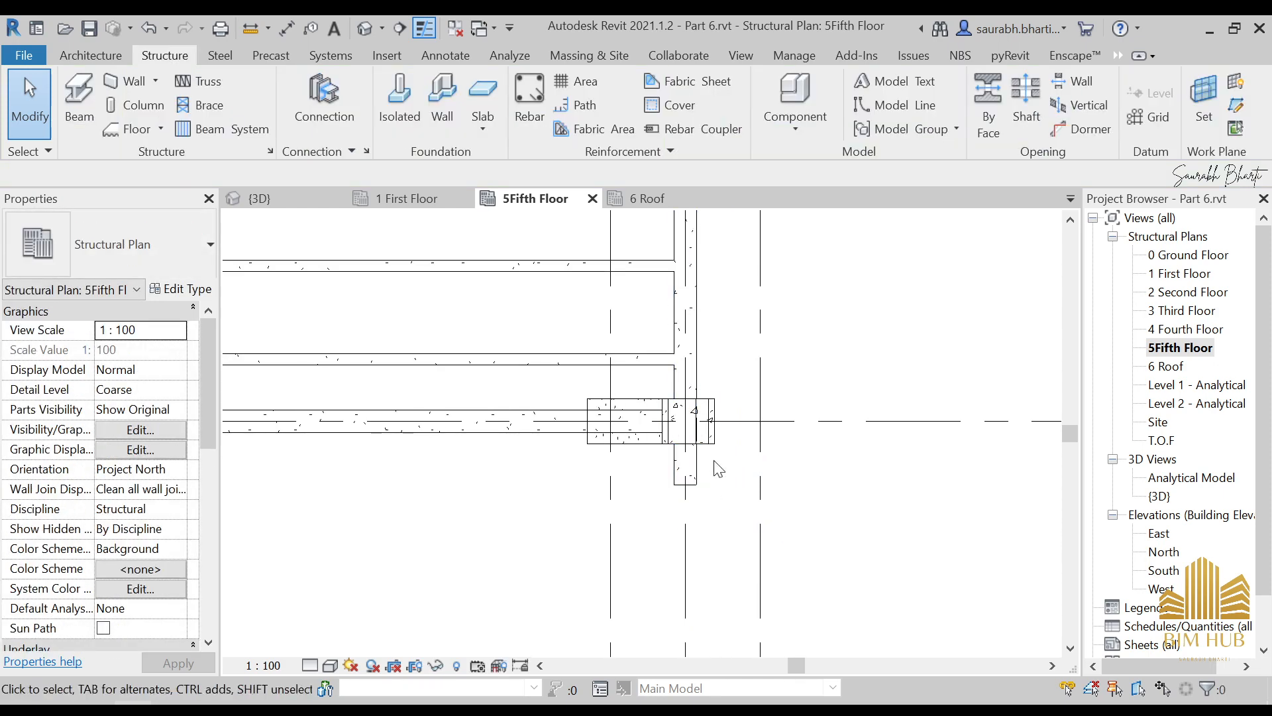
# Trim the overrunning edge girder at grid 4 to the near face of the column with Trim/Extend Single Element.
pyautogui.click(1117, 55)
pyautogui.click(1147, 78)
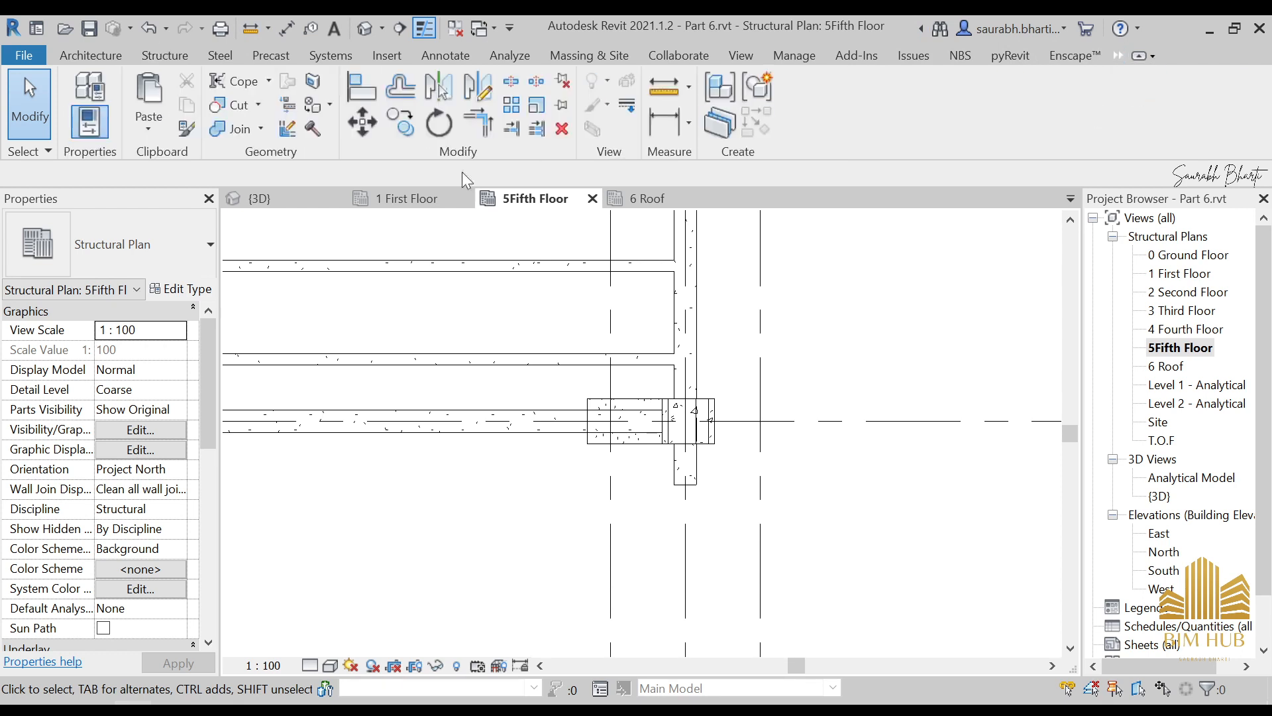
pyautogui.click(511, 127)
pyautogui.scroll(3, 729, 417)
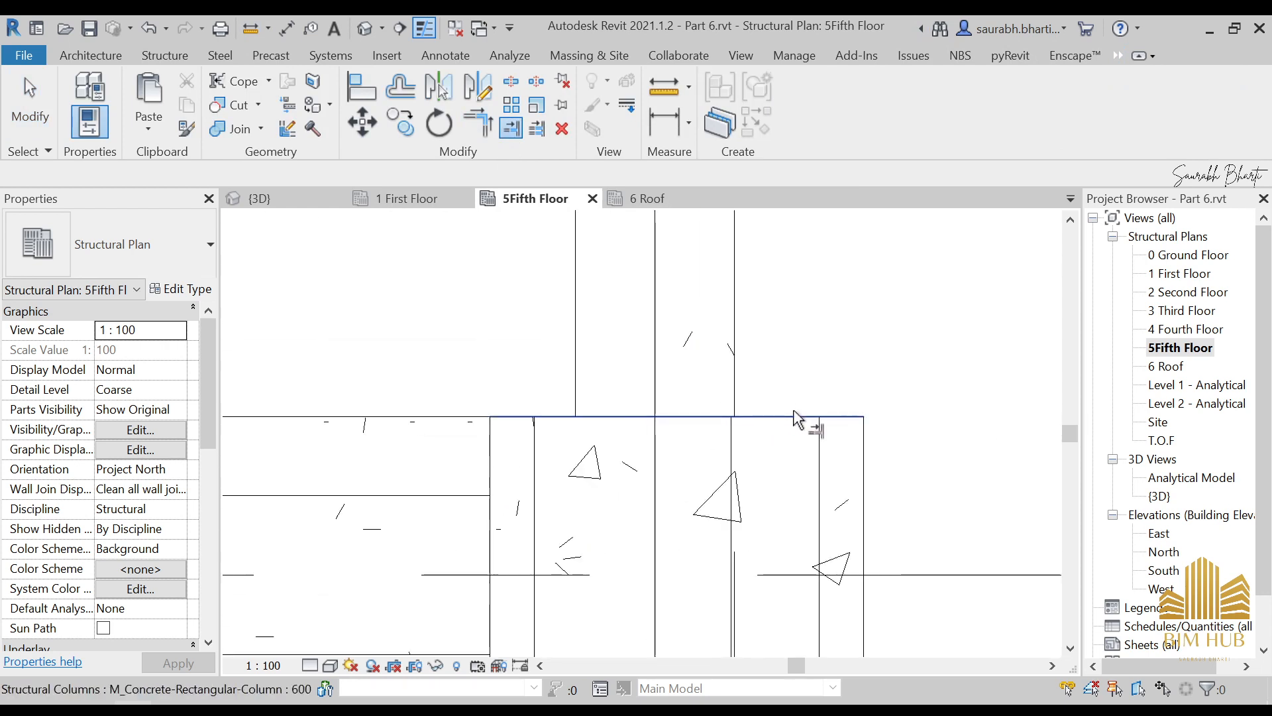
pyautogui.click(733, 375)
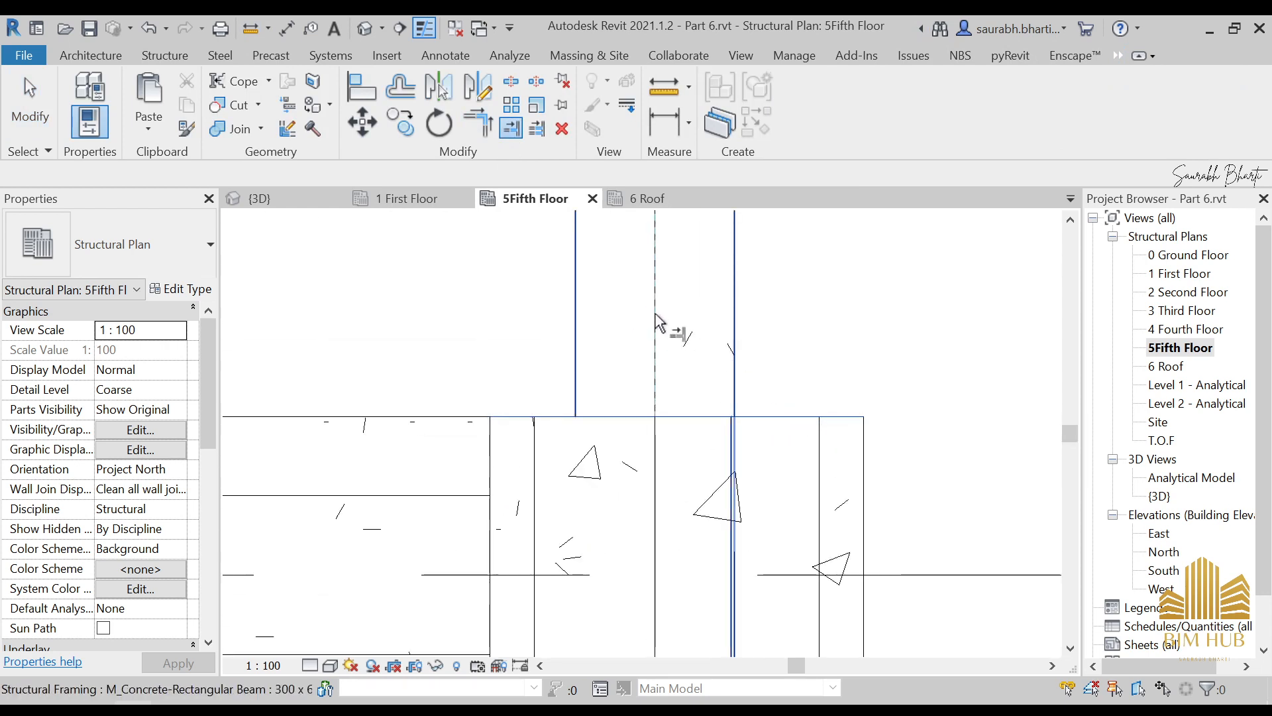
pyautogui.scroll(-3, 656, 323)
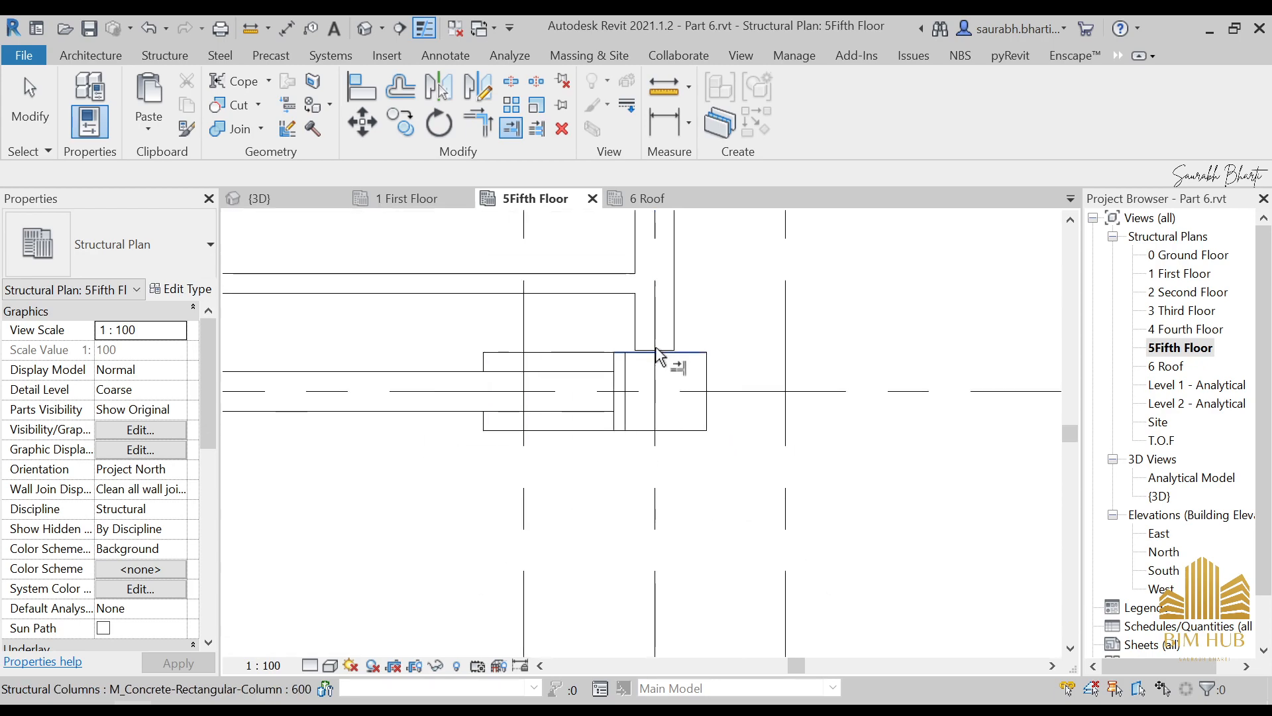
# Set the 3D view's visual style to Realistic and inspect the trimmed girder end at the inclined column from both sides.
pyautogui.click(366, 28)
pyautogui.scroll(-5, 833, 457)
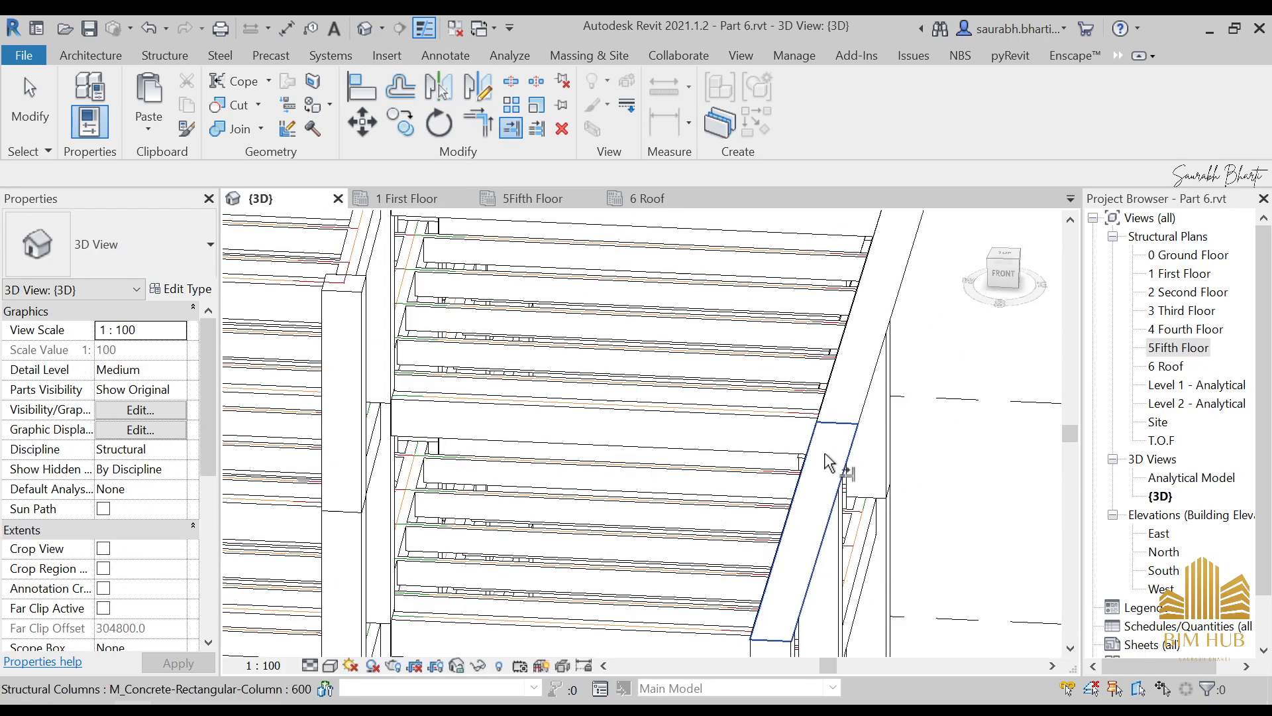
pyautogui.scroll(5, 747, 402)
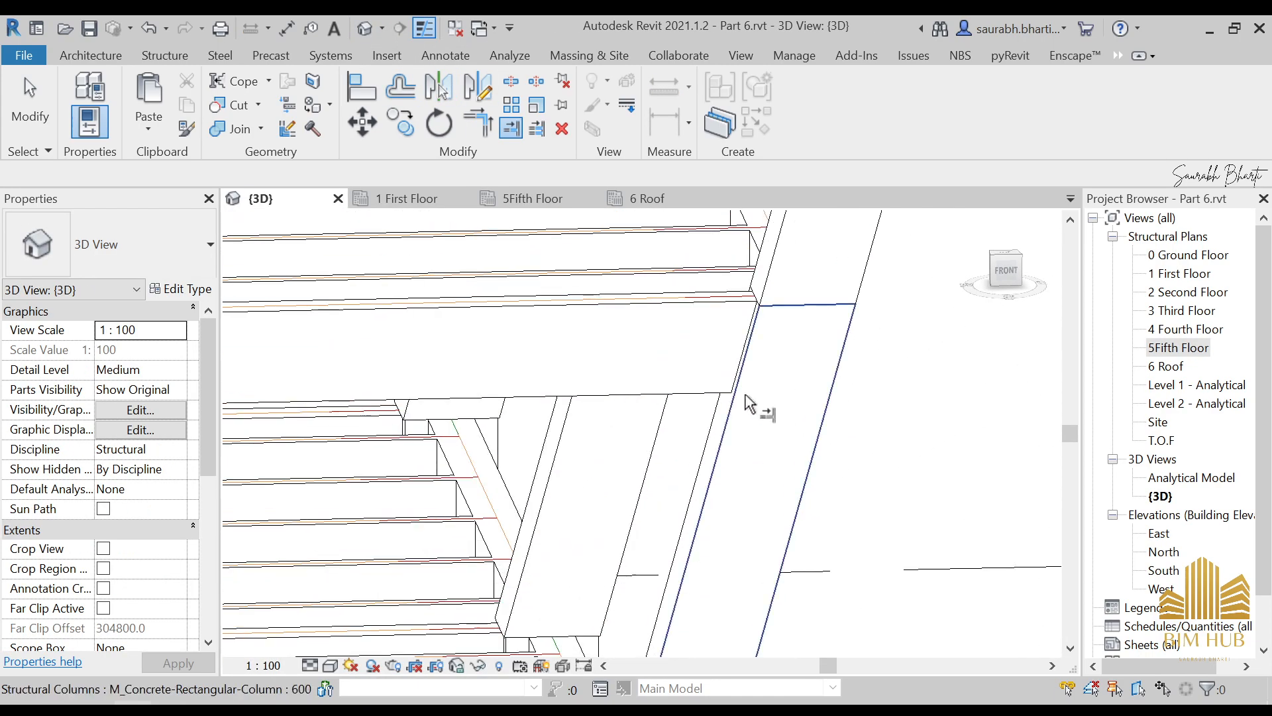
pyautogui.click(330, 666)
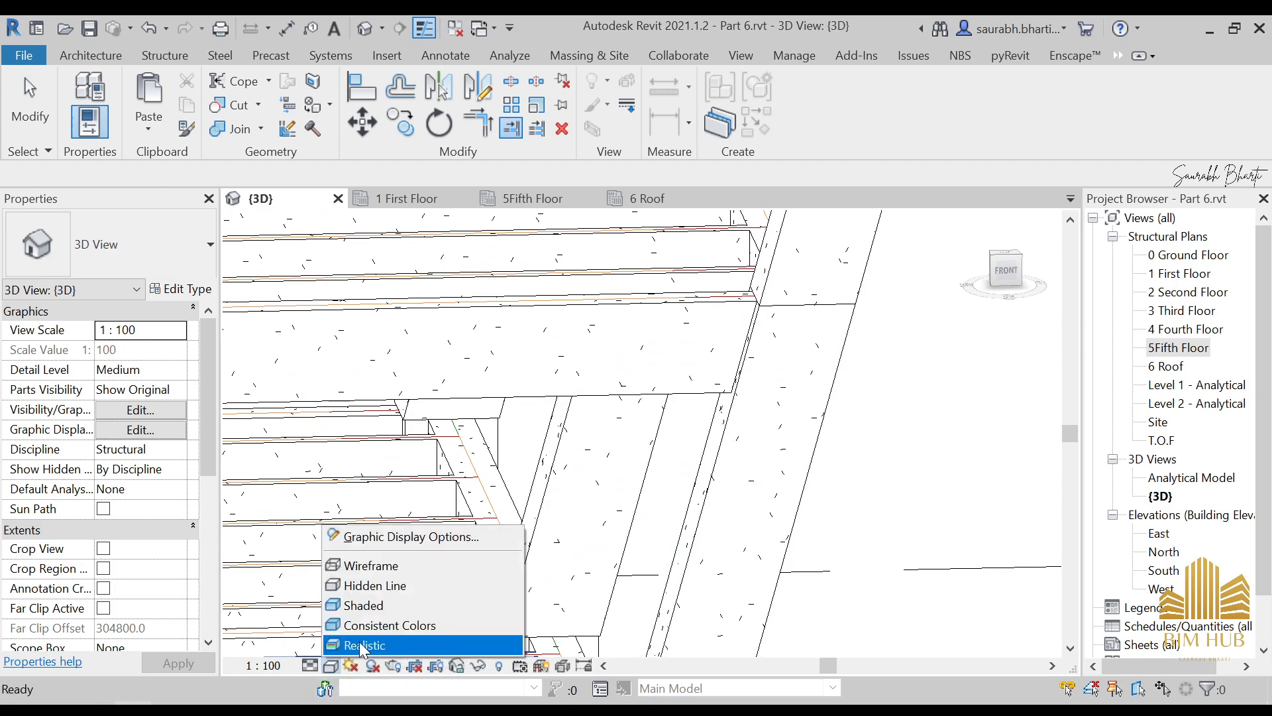
pyautogui.click(361, 646)
pyautogui.scroll(4, 736, 302)
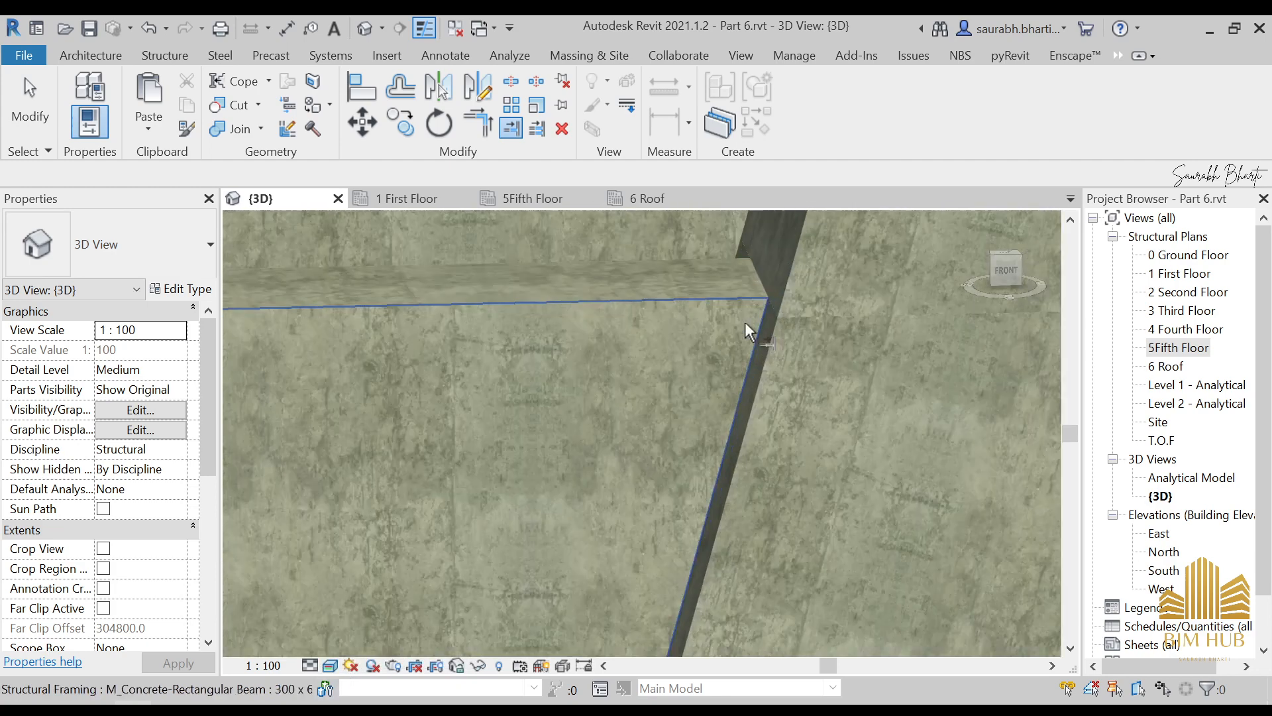
pyautogui.scroll(-8, 782, 297)
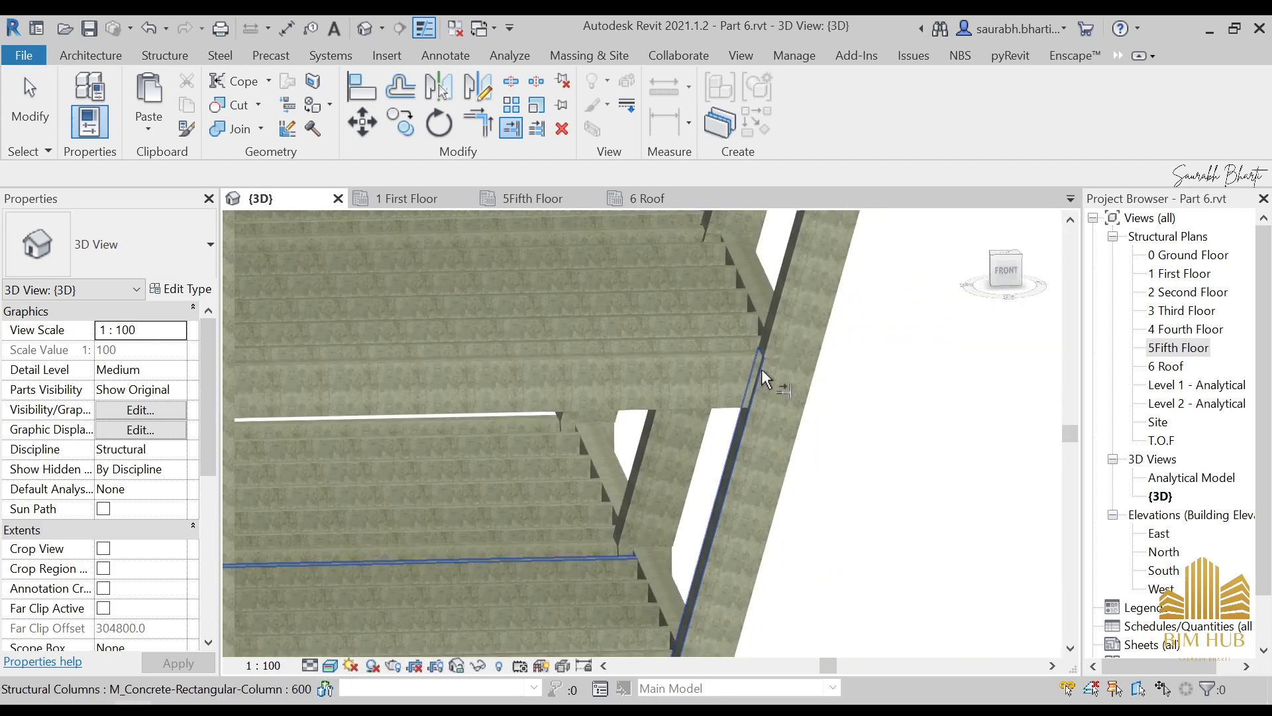
pyautogui.keyDown('shift'); pyautogui.moveTo(852, 364); pyautogui.dragTo(455, 404, button='middle'); pyautogui.keyUp('shift')
pyautogui.scroll(10, 886, 355)
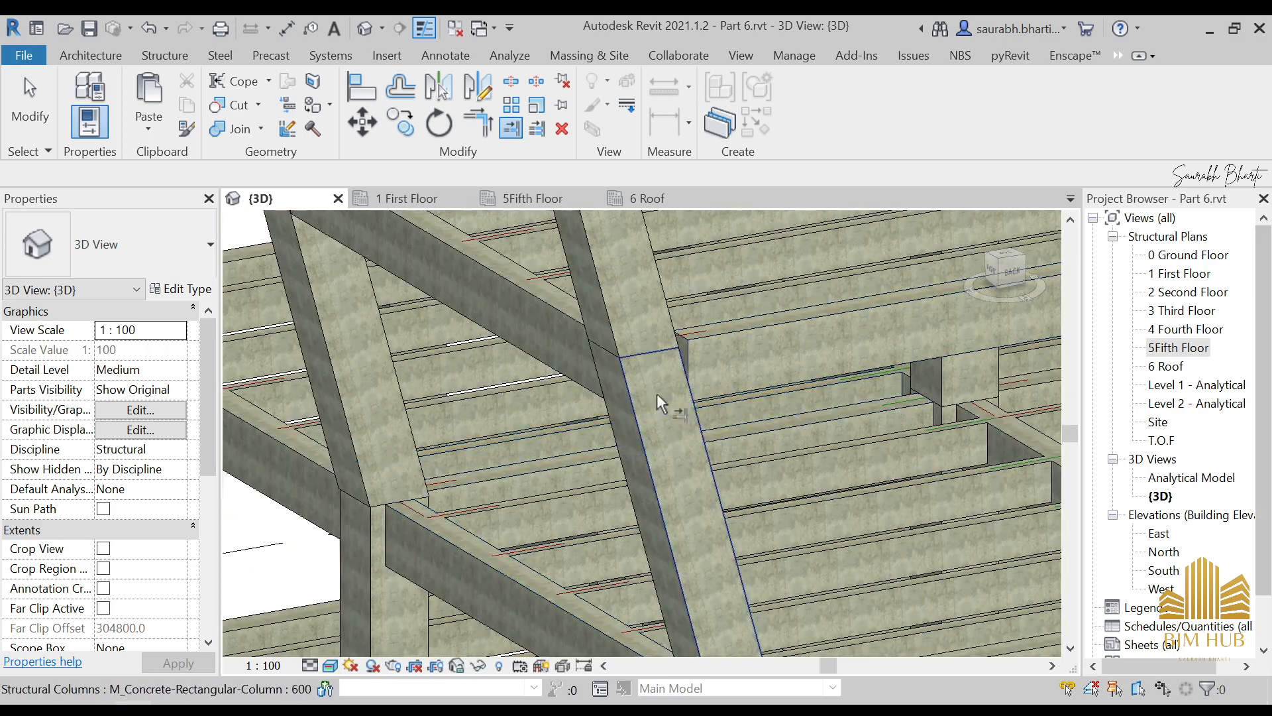
# In the fifth floor plan, stretch the grid 2 end of the 300 x 600mm edge girder past its inclined column.
pyautogui.click(1187, 349)
pyautogui.doubleClick(1187, 348)
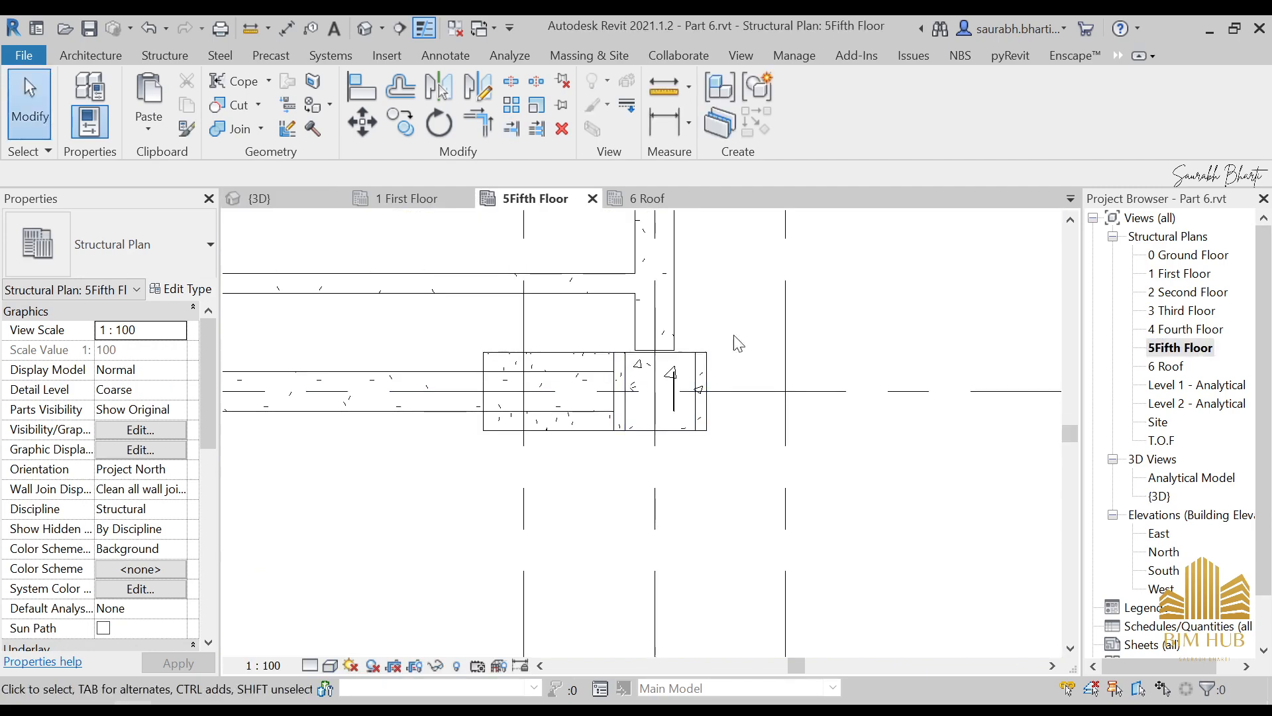
pyautogui.scroll(-3, 728, 464)
pyautogui.scroll(2, 729, 503)
pyautogui.moveTo(731, 540); pyautogui.dragTo(740, 554, button='middle')
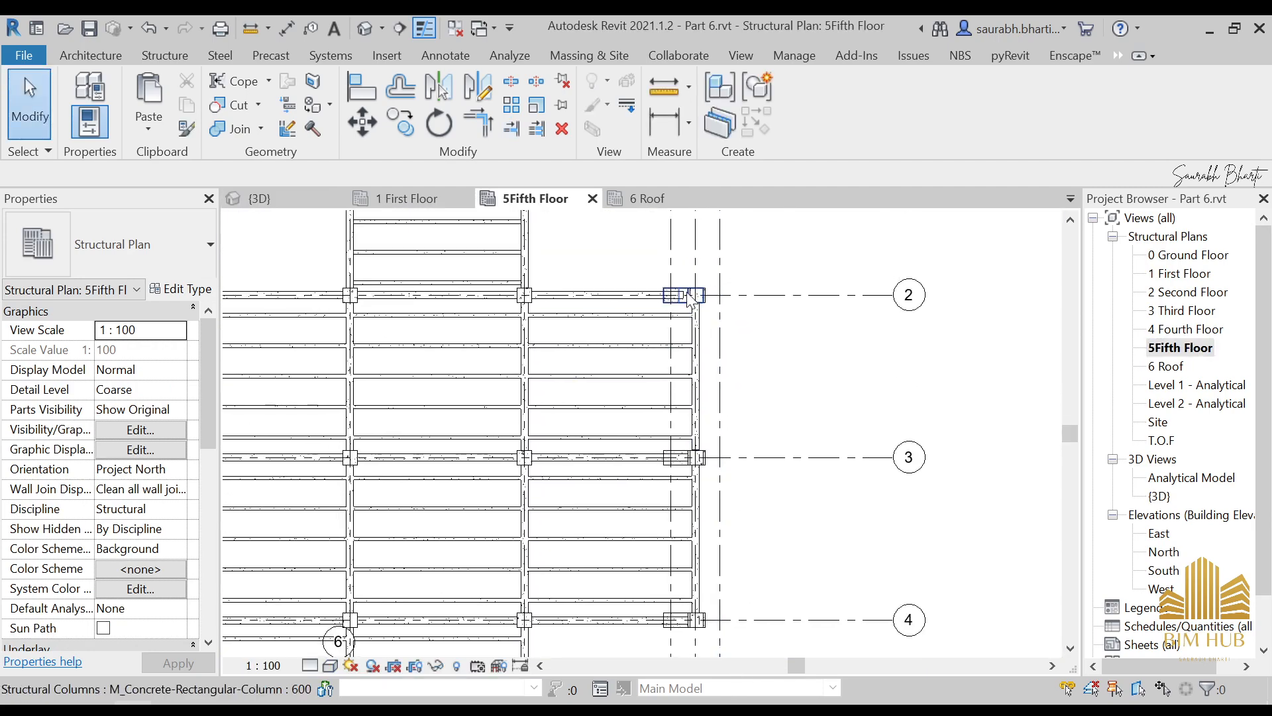
pyautogui.scroll(5, 757, 396)
pyautogui.click(775, 428)
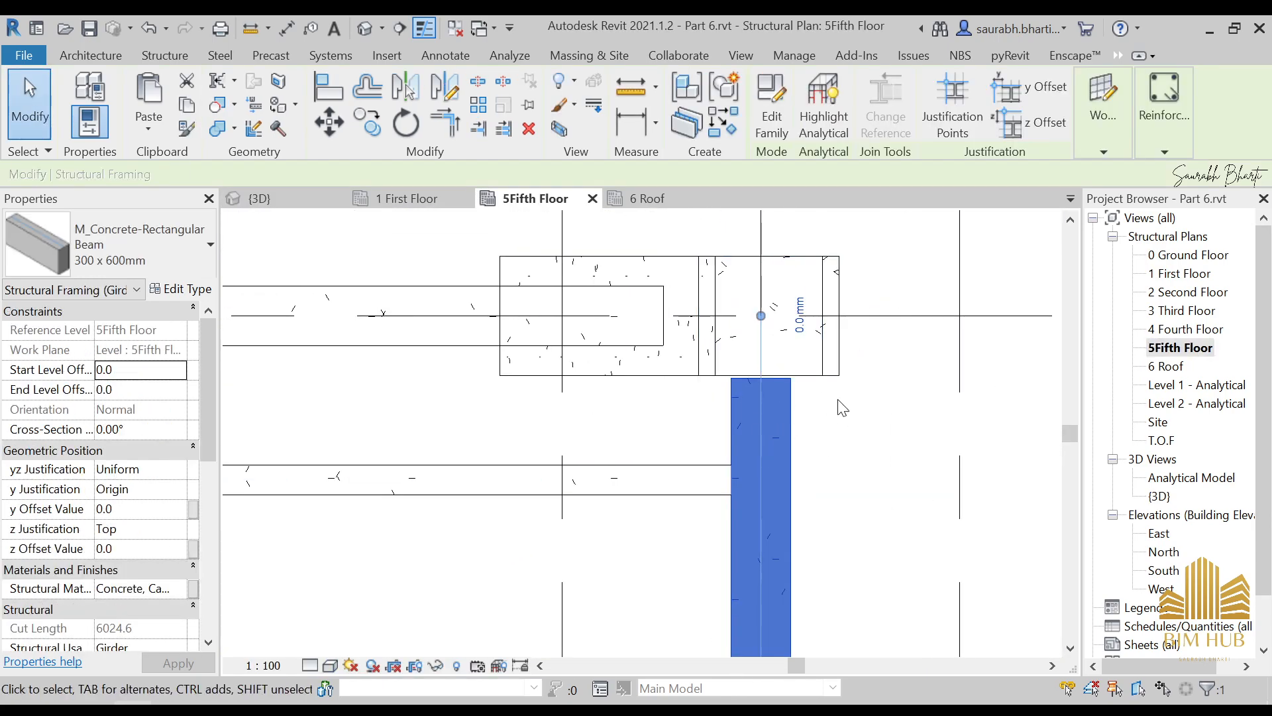
pyautogui.moveTo(824, 389); pyautogui.dragTo(758, 497, button='middle')
pyautogui.scroll(1, 689, 439)
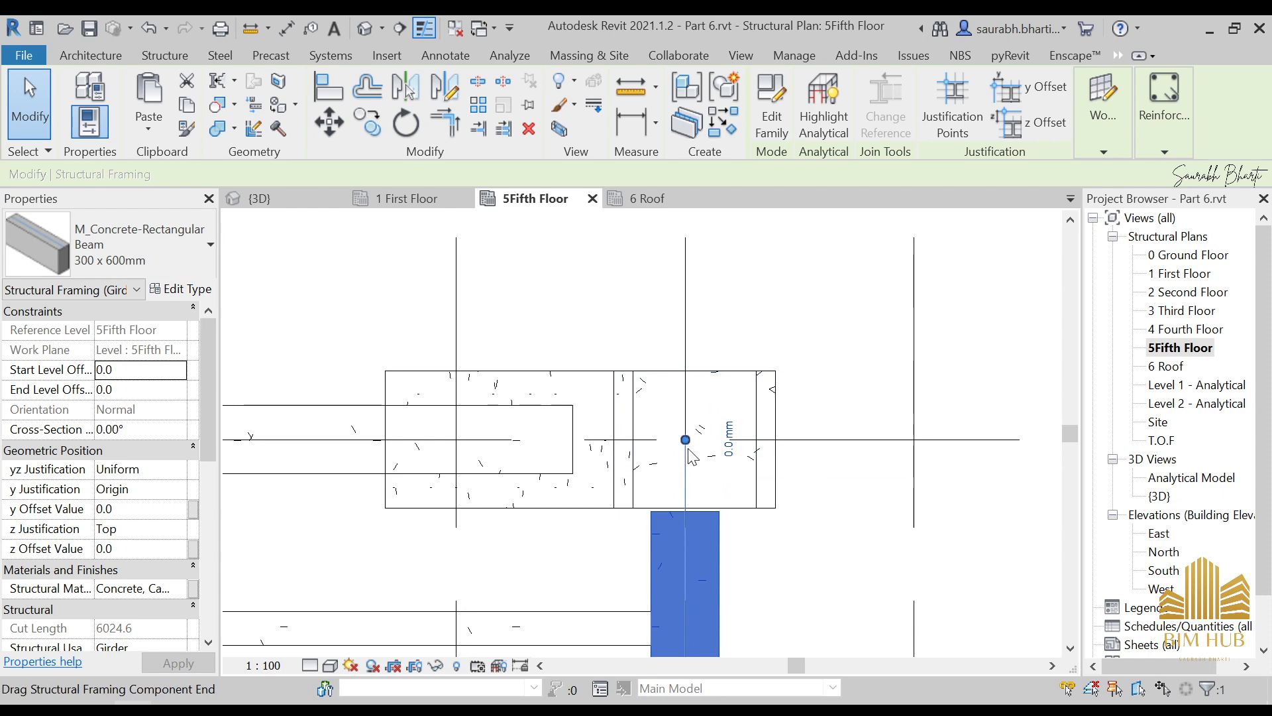
pyautogui.moveTo(686, 439); pyautogui.dragTo(686, 277)
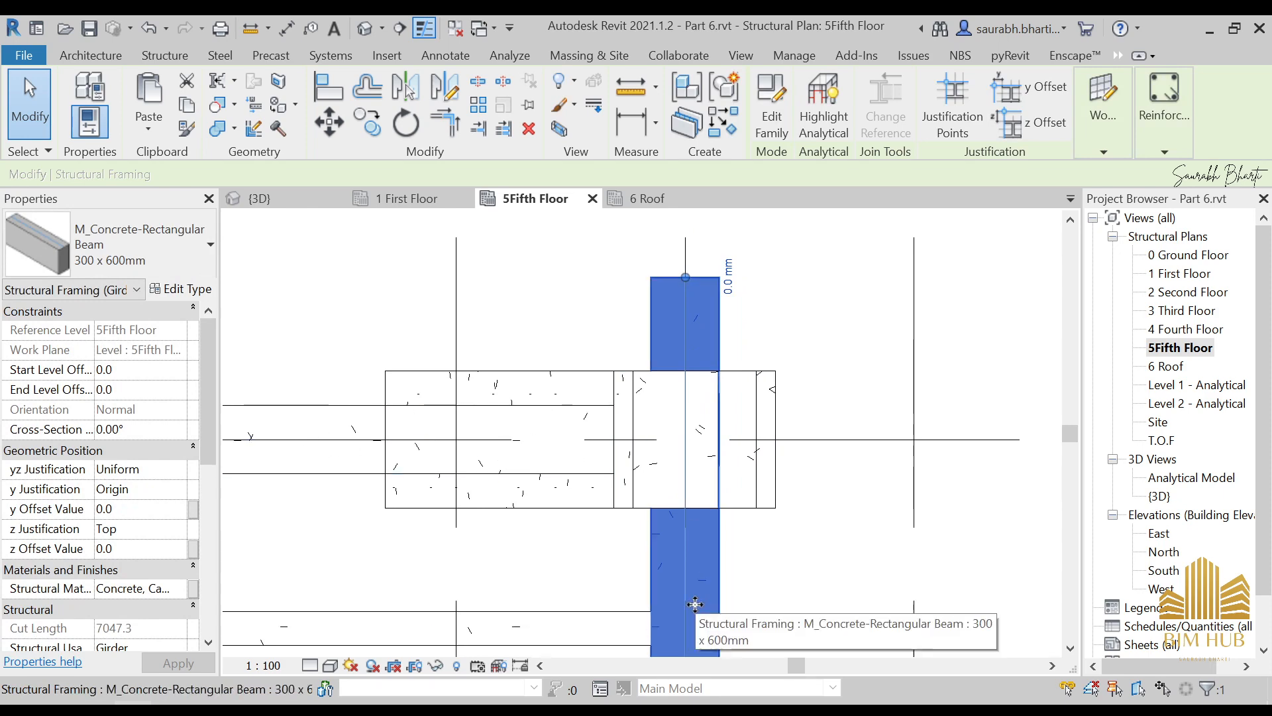
# Trim the overrunning edge girder at grid 2 back to the column face with Trim/Extend Single Element.
pyautogui.click(478, 128)
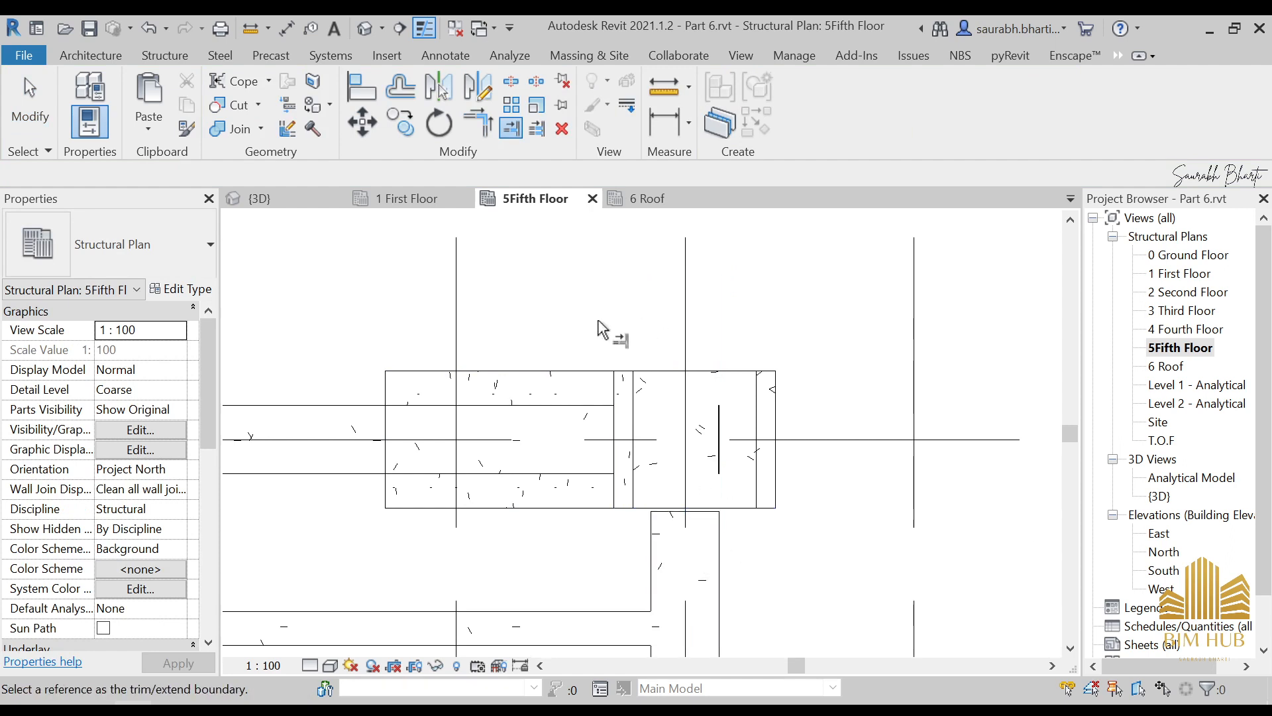
pyautogui.scroll(-3, 744, 475)
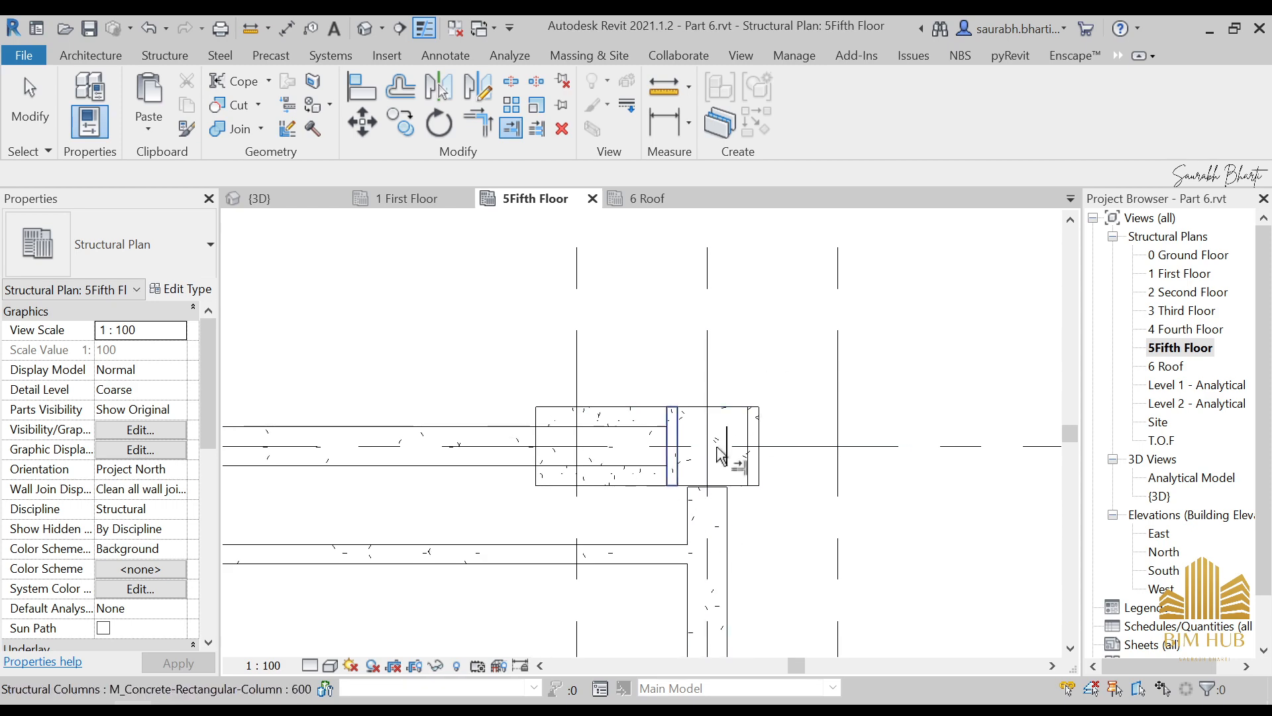
pyautogui.press('Escape')
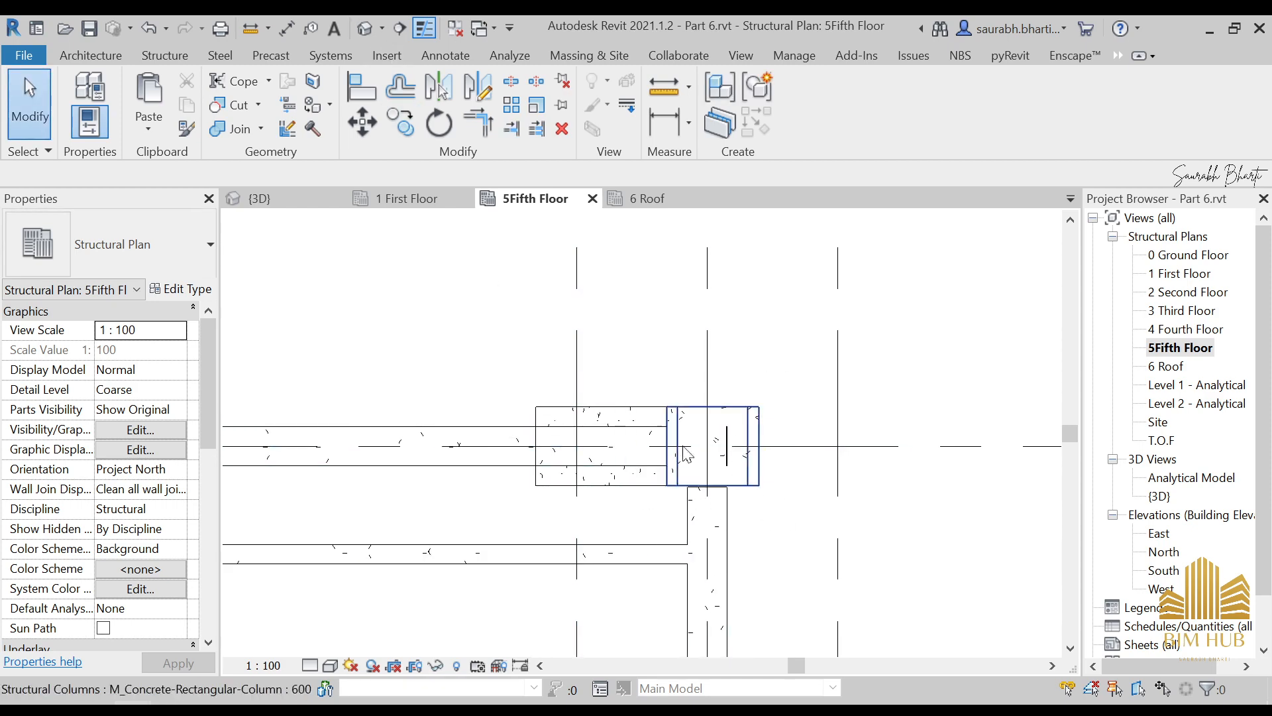
# Inspect in 3D how the fifth floor edge girders meet the inclined columns.
pyautogui.click(373, 30)
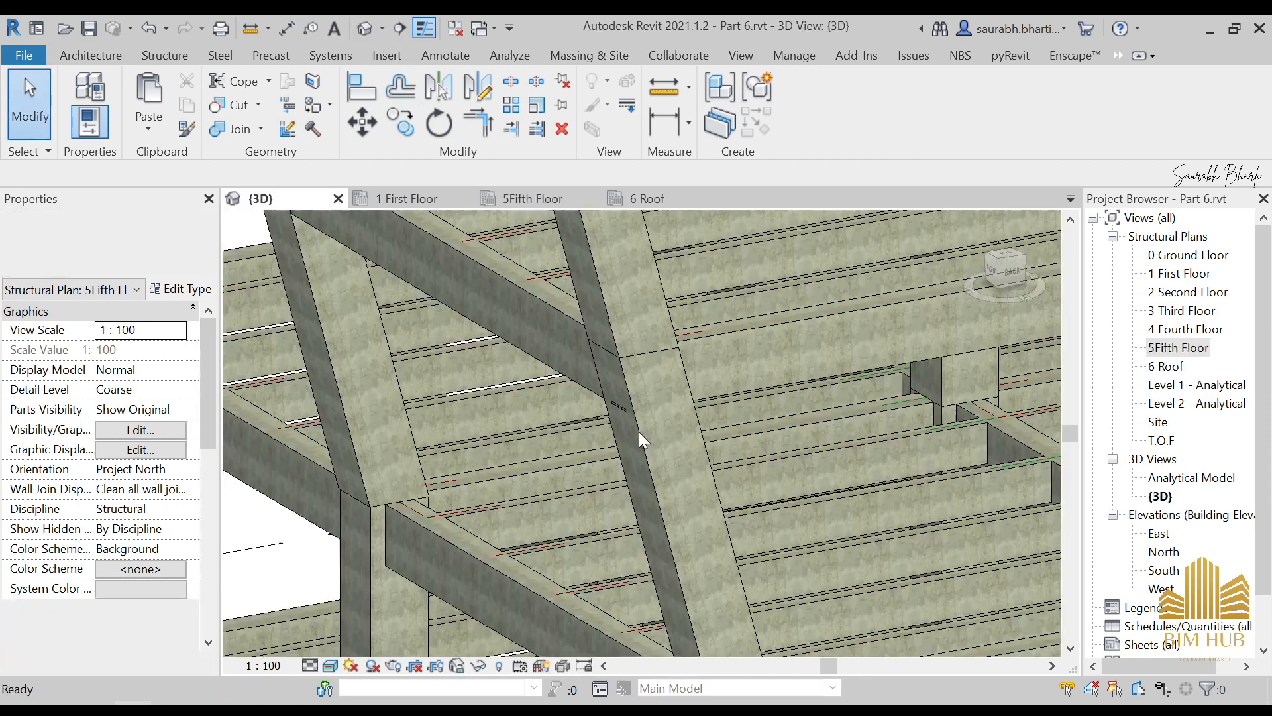
pyautogui.scroll(-5, 741, 439)
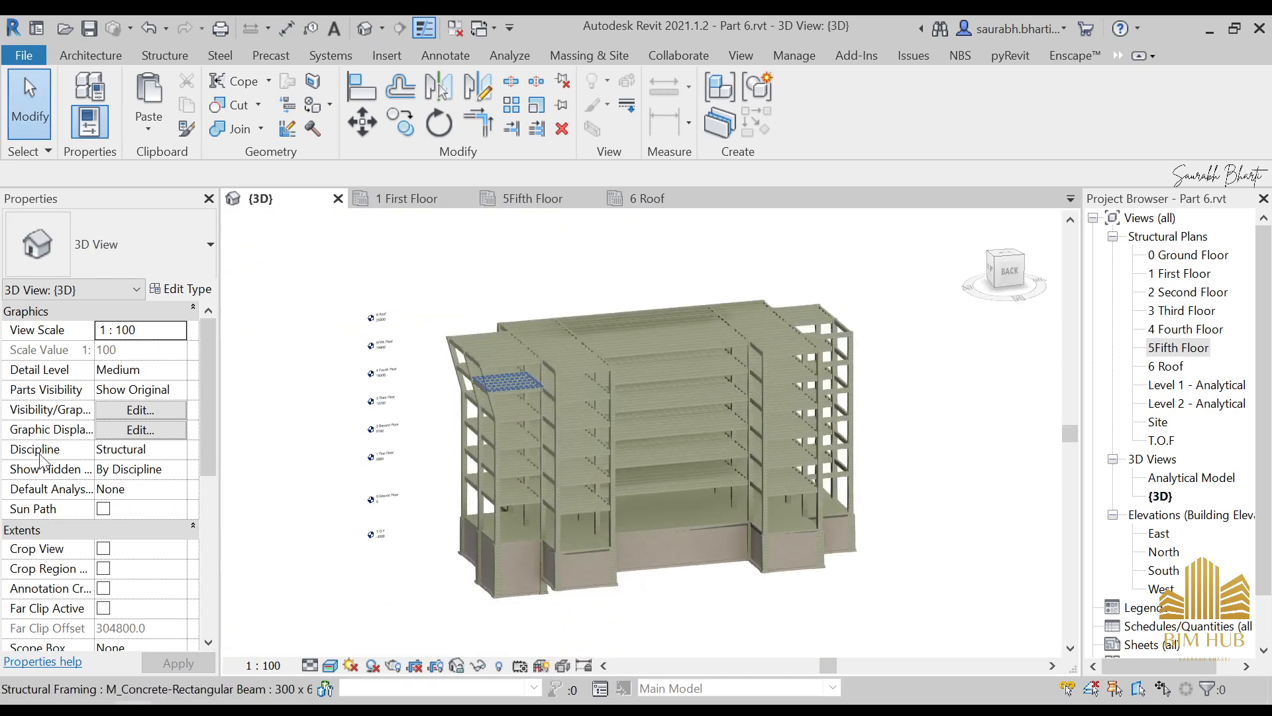
pyautogui.scroll(5, 663, 371)
pyautogui.moveTo(815, 444); pyautogui.dragTo(275, 441, button='middle')
pyautogui.scroll(5, 532, 349)
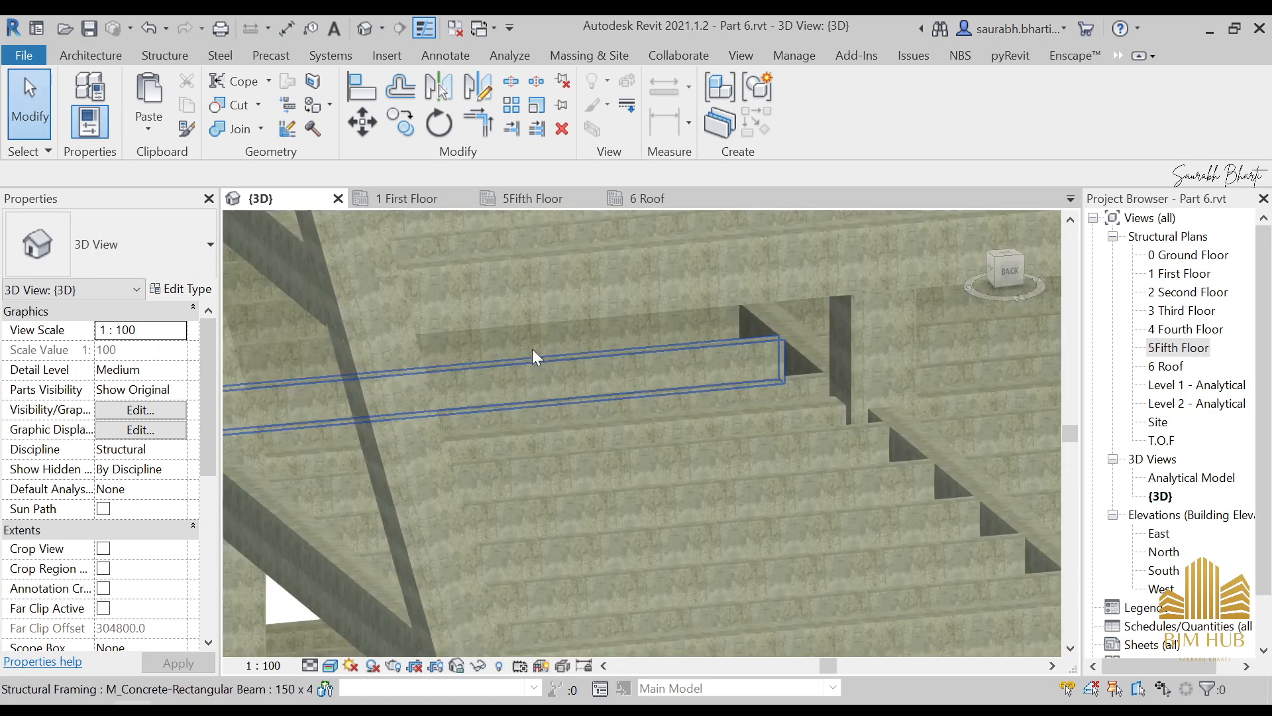
pyautogui.moveTo(544, 388); pyautogui.dragTo(723, 596, button='middle')
pyautogui.keyDown('shift'); pyautogui.moveTo(507, 485); pyautogui.dragTo(575, 359, button='middle'); pyautogui.keyUp('shift')
pyautogui.scroll(5, 575, 360)
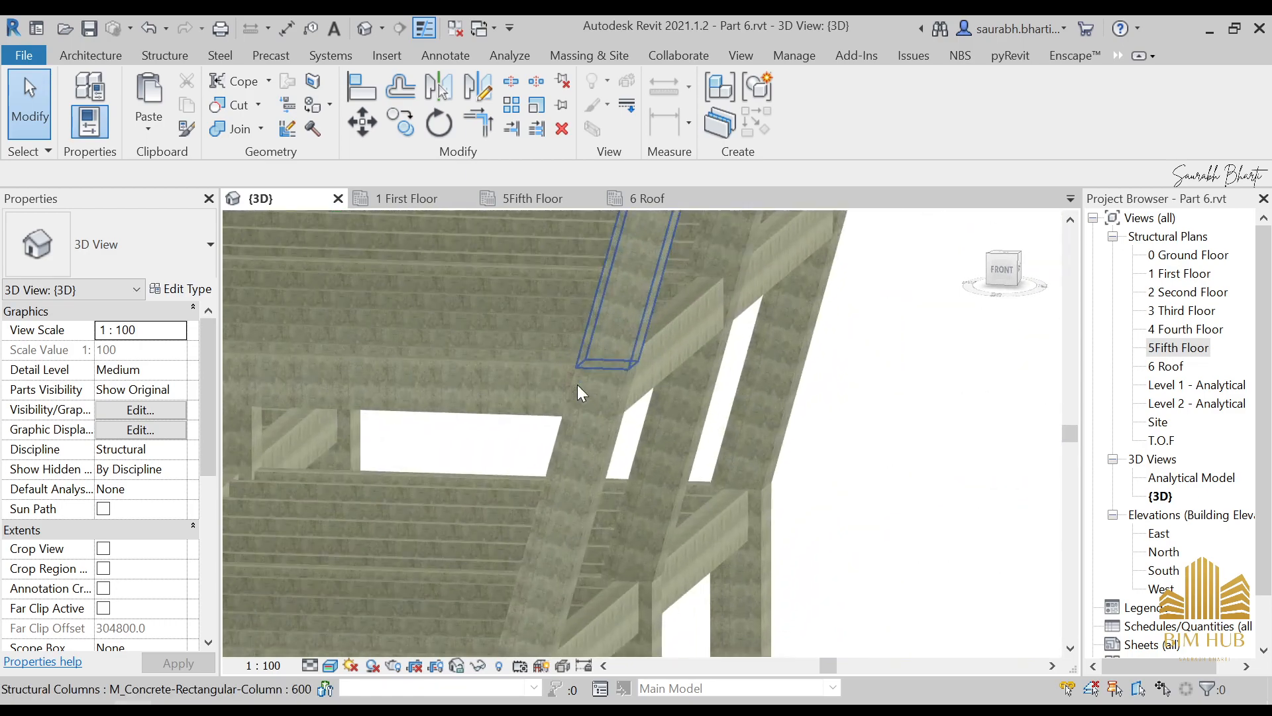
pyautogui.scroll(-2, 765, 407)
pyautogui.scroll(-3, 754, 388)
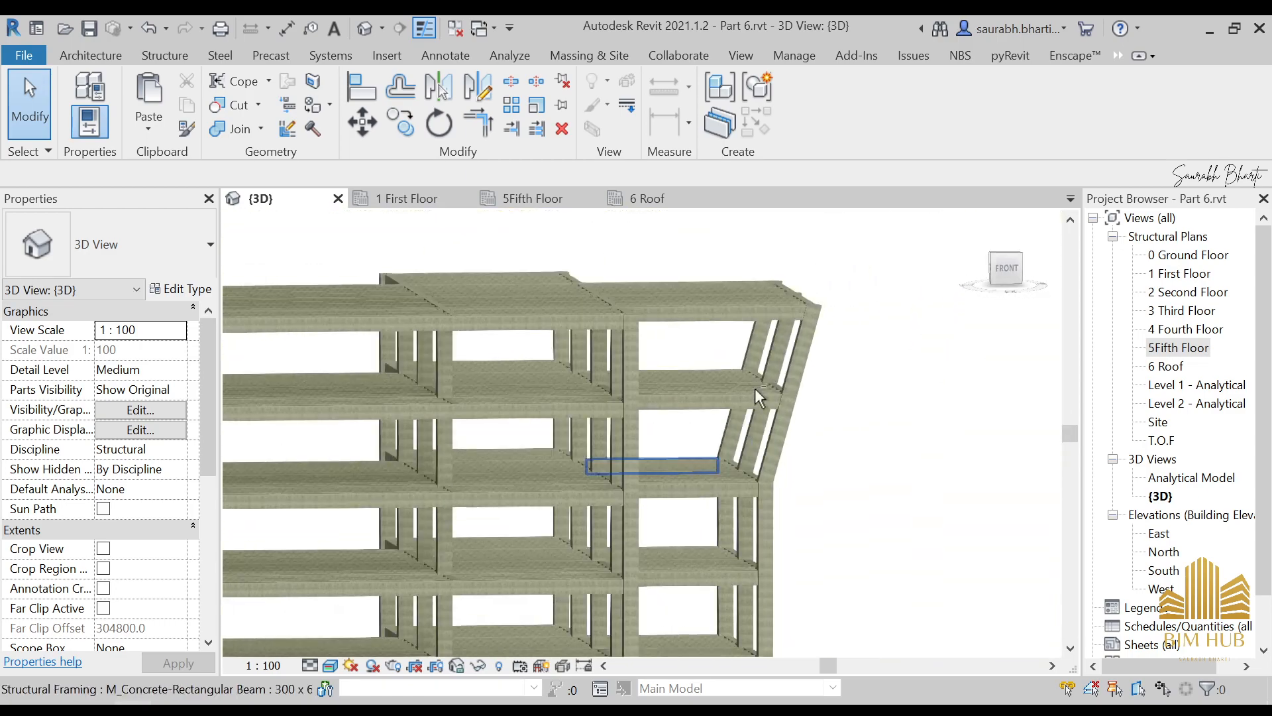
pyautogui.scroll(4, 759, 379)
pyautogui.scroll(-4, 768, 387)
# Examine the whole building in 3D to check the framing on all levels.
pyautogui.scroll(-3, 768, 387)
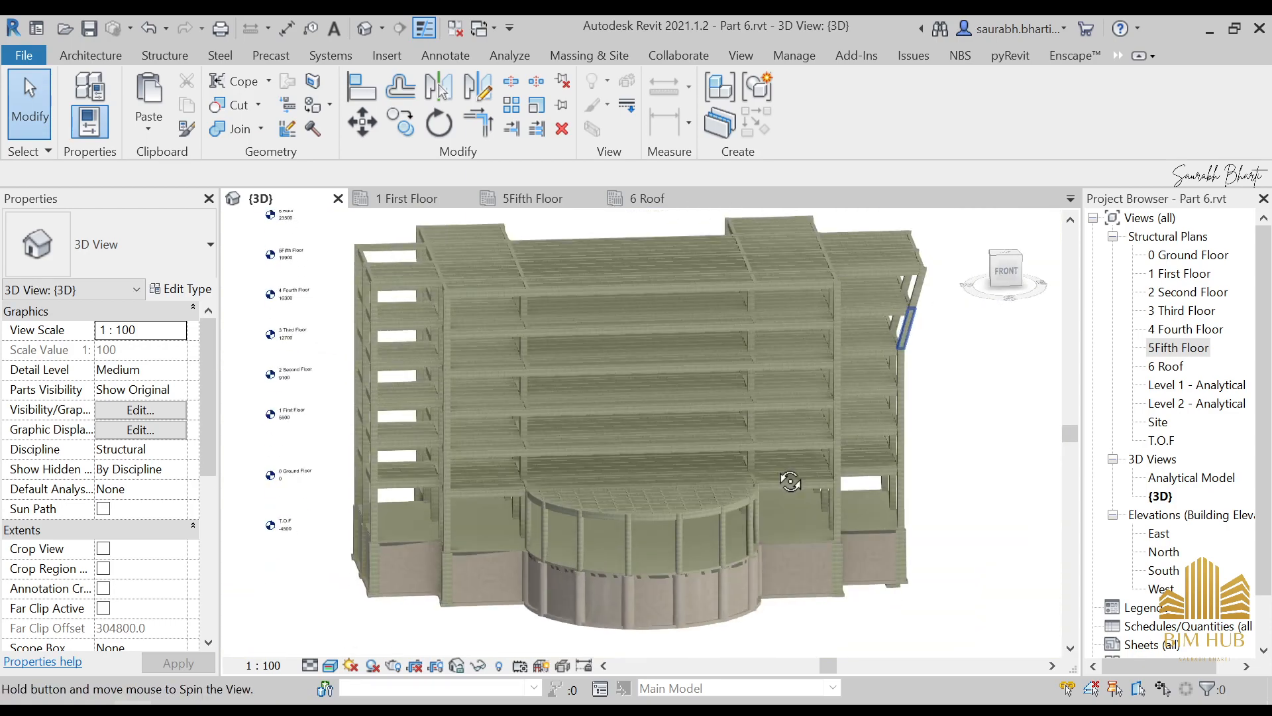
pyautogui.scroll(2, 778, 435)
pyautogui.scroll(-4, 775, 440)
pyautogui.keyDown('shift'); pyautogui.moveTo(775, 440); pyautogui.dragTo(766, 438, button='middle'); pyautogui.keyUp('shift')
pyautogui.scroll(4, 766, 438)
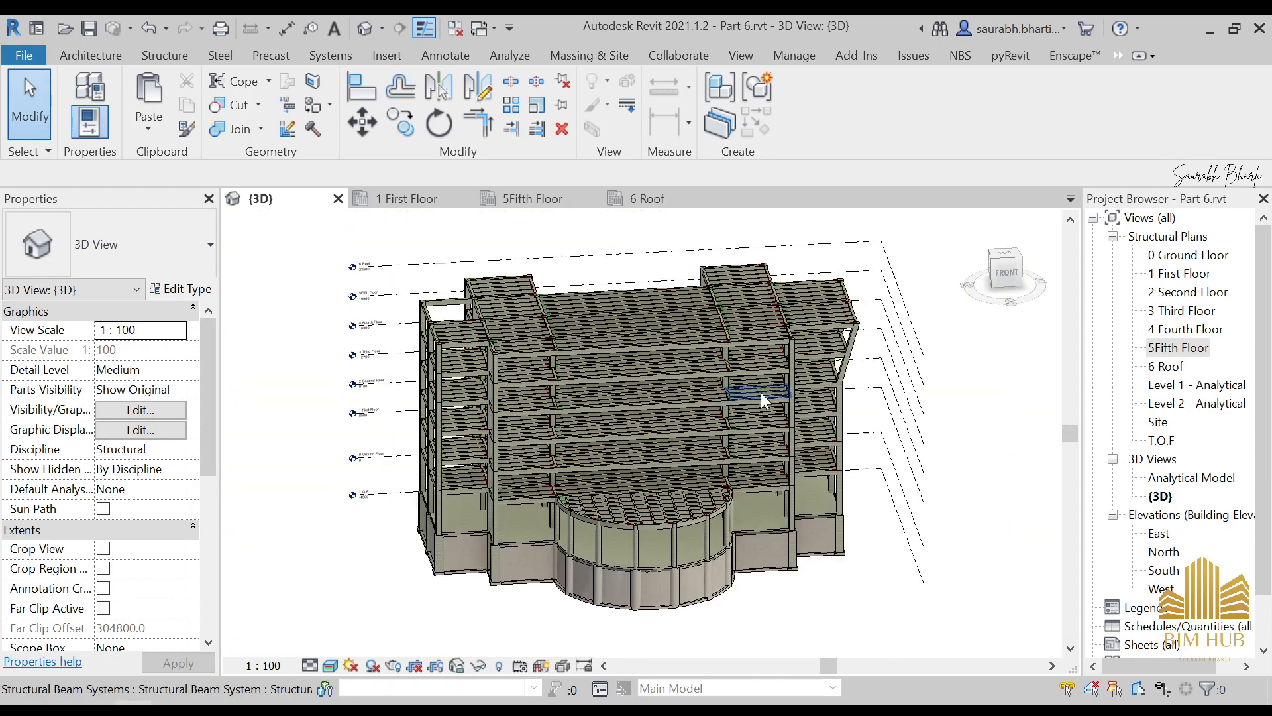
pyautogui.scroll(1, 597, 372)
pyautogui.moveTo(606, 399); pyautogui.dragTo(639, 499, button='middle')
pyautogui.scroll(-4, 639, 498)
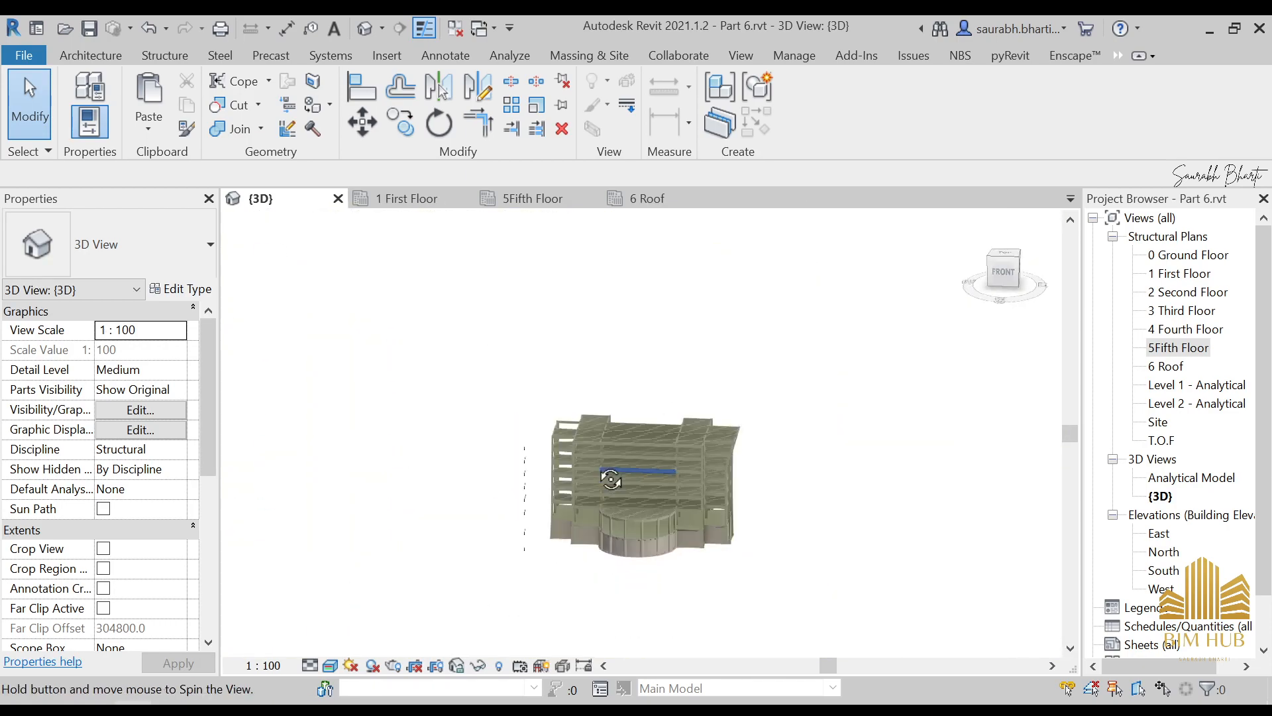
pyautogui.scroll(2, 606, 467)
pyautogui.scroll(5, 638, 460)
pyautogui.scroll(-5, 699, 472)
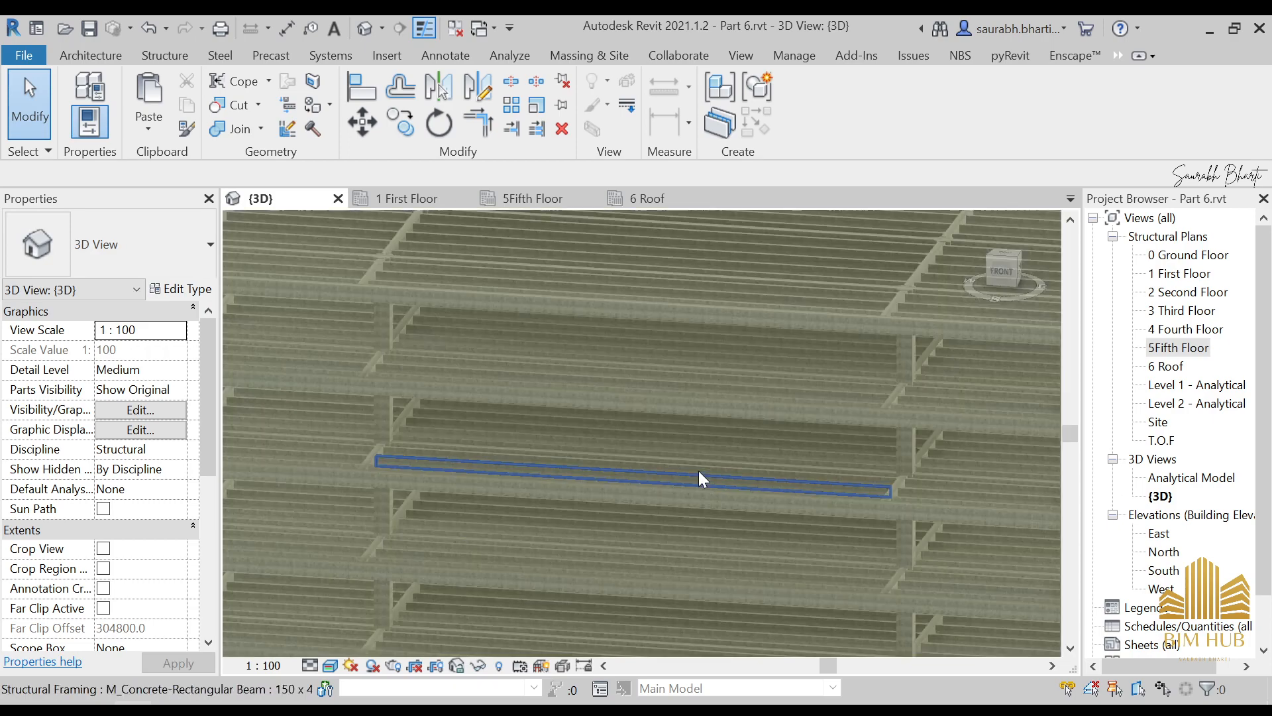
pyautogui.scroll(4, 700, 471)
pyautogui.scroll(-2, 700, 472)
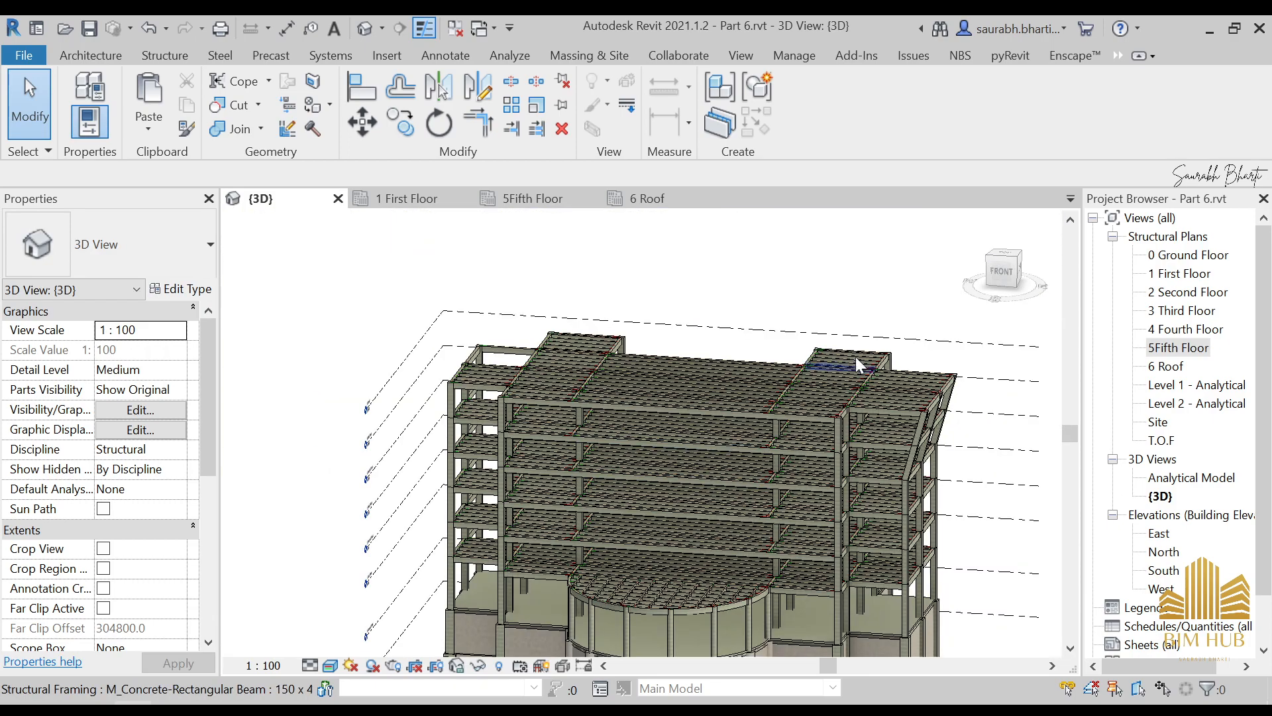
# Turn the 3D view to the Front orientation and check the framing across all levels.
pyautogui.click(1002, 269)
pyautogui.scroll(4, 689, 491)
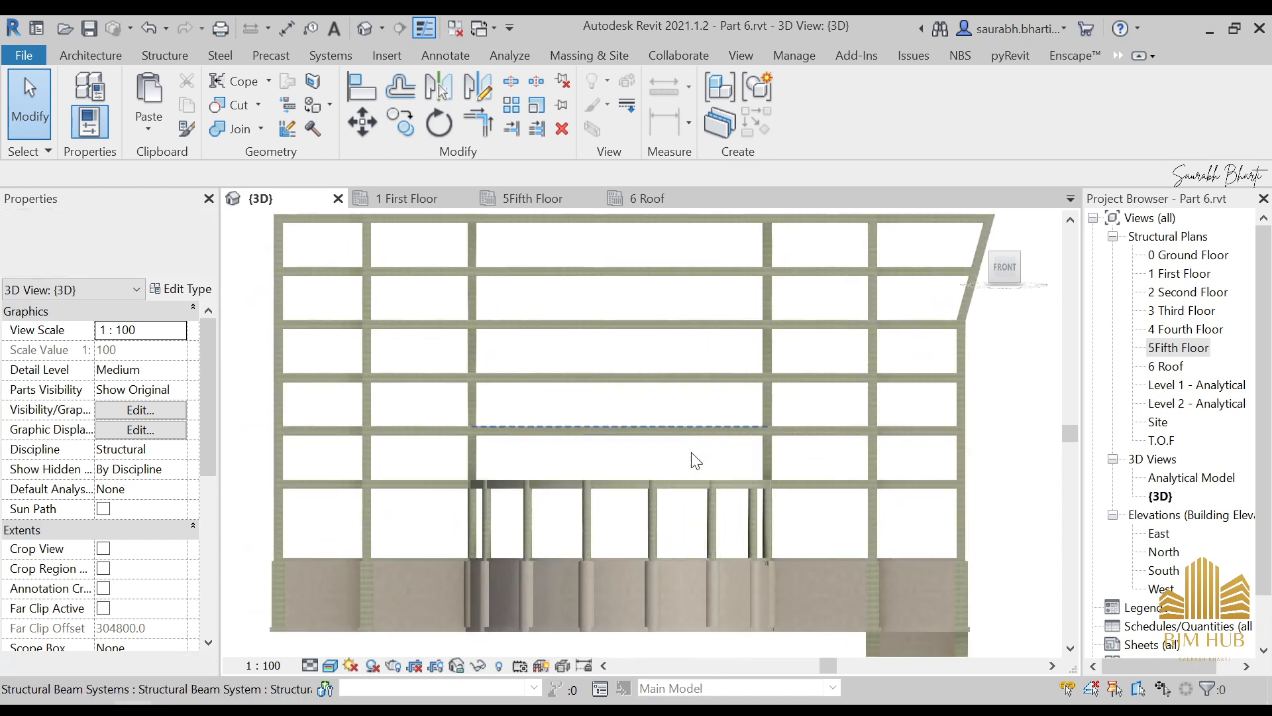
pyautogui.scroll(-2, 705, 360)
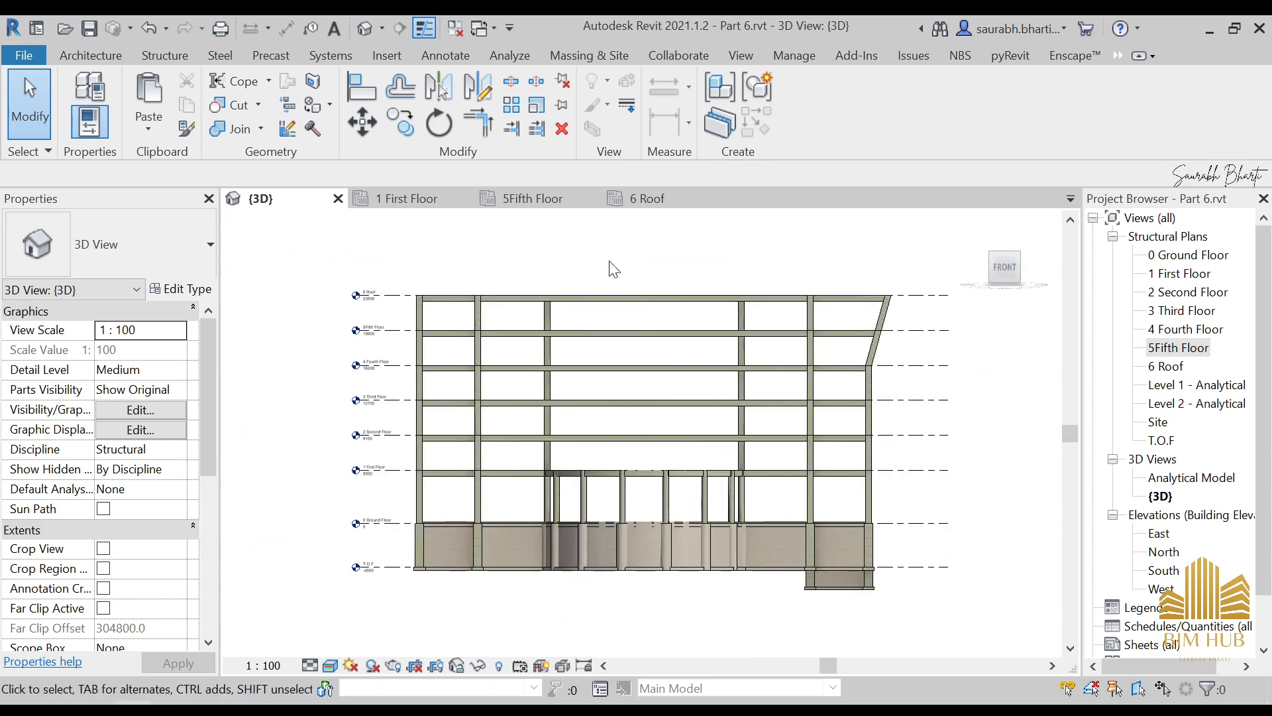